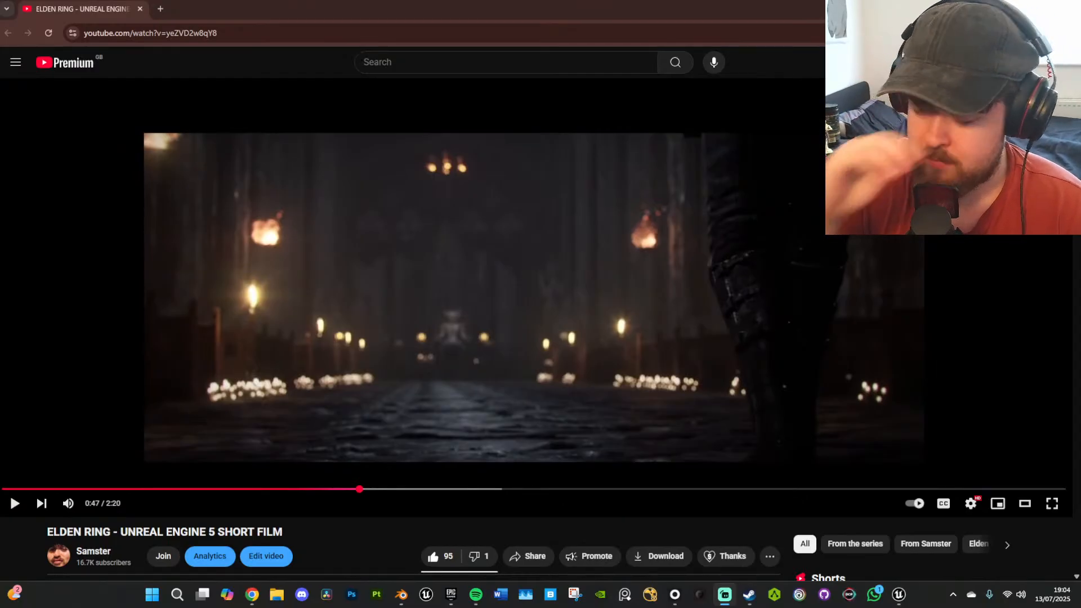
Mute the Elden Ring short film, play it while skipping through its second half, and pause at the YOU DIED shot.
{"action": "left_click", "coordinate": [68, 506]}
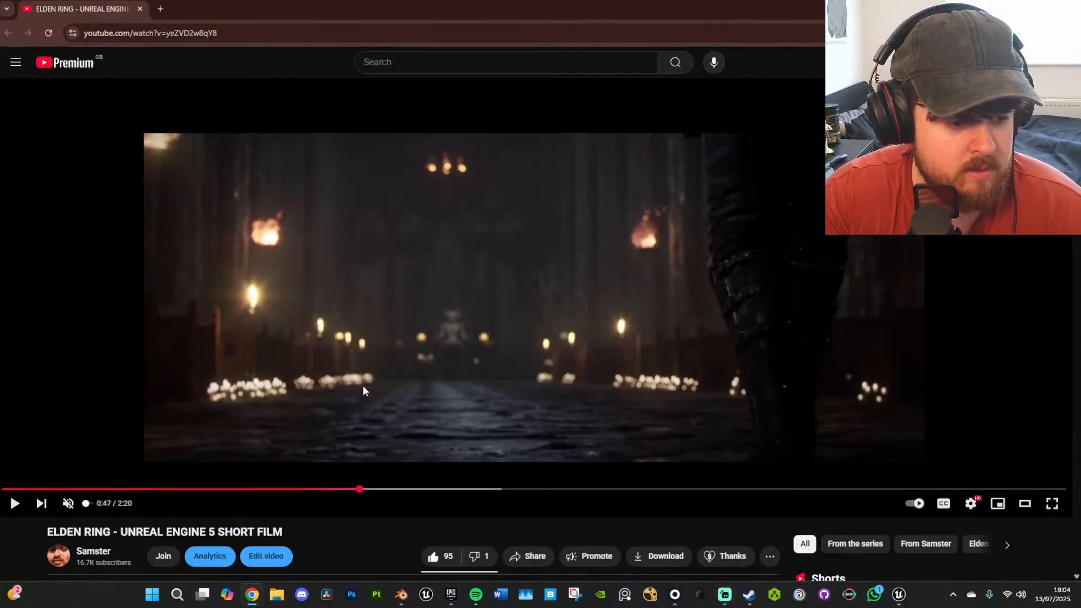
{"action": "left_click", "coordinate": [366, 386]}
{"action": "left_click", "coordinate": [371, 386]}
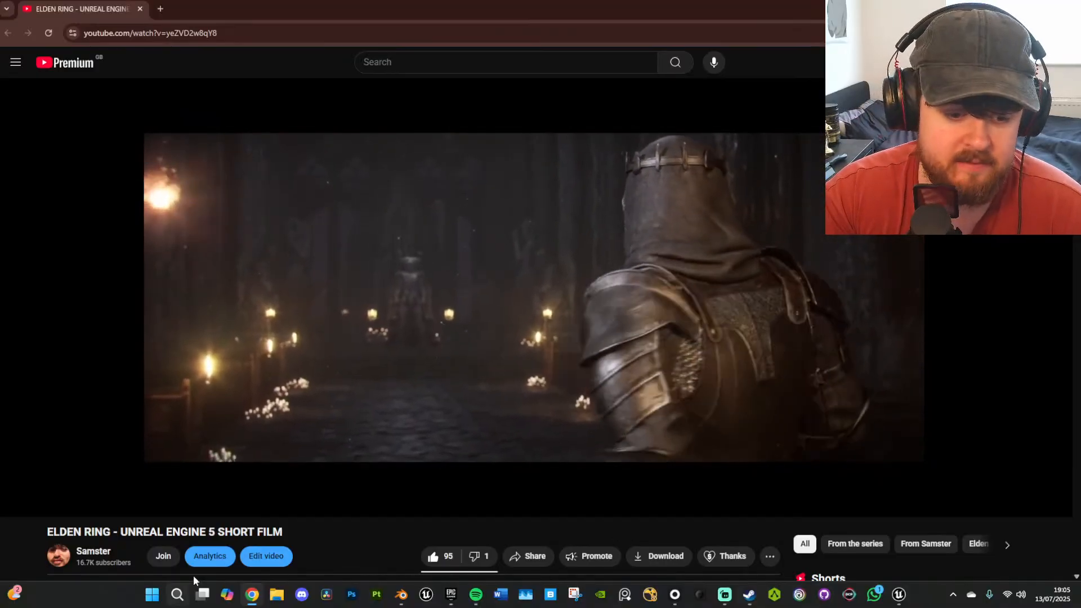
{"action": "left_click", "coordinate": [558, 489]}
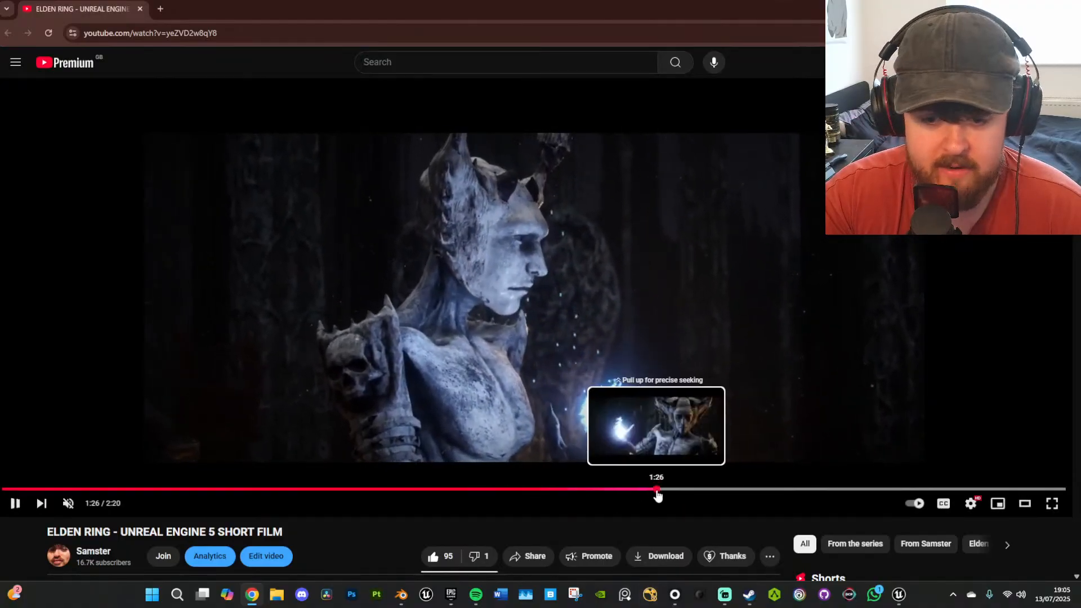
{"action": "left_click", "coordinate": [662, 489]}
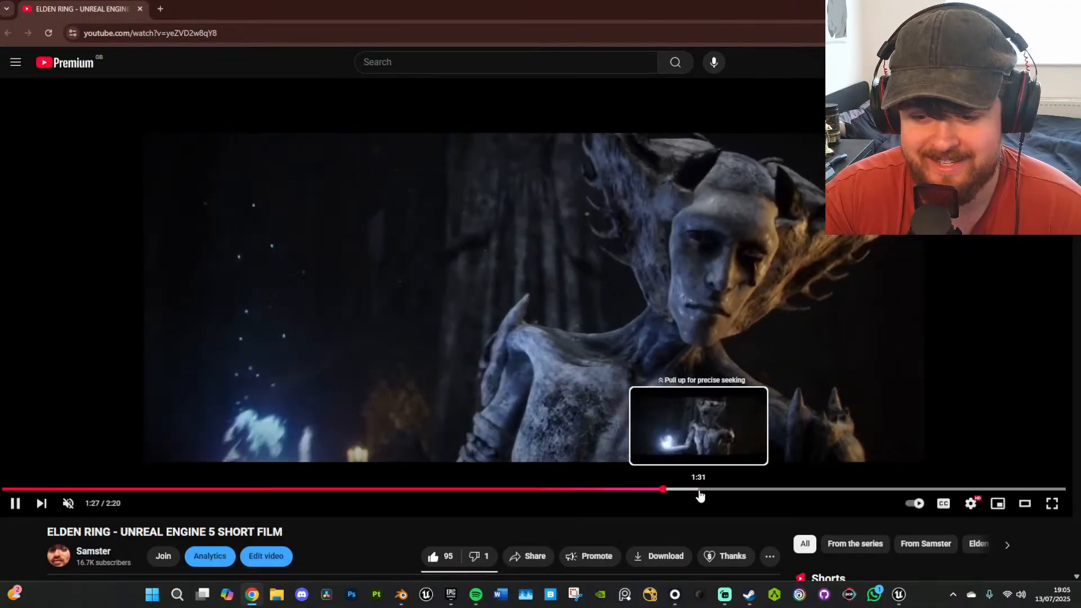
{"action": "left_click", "coordinate": [635, 490]}
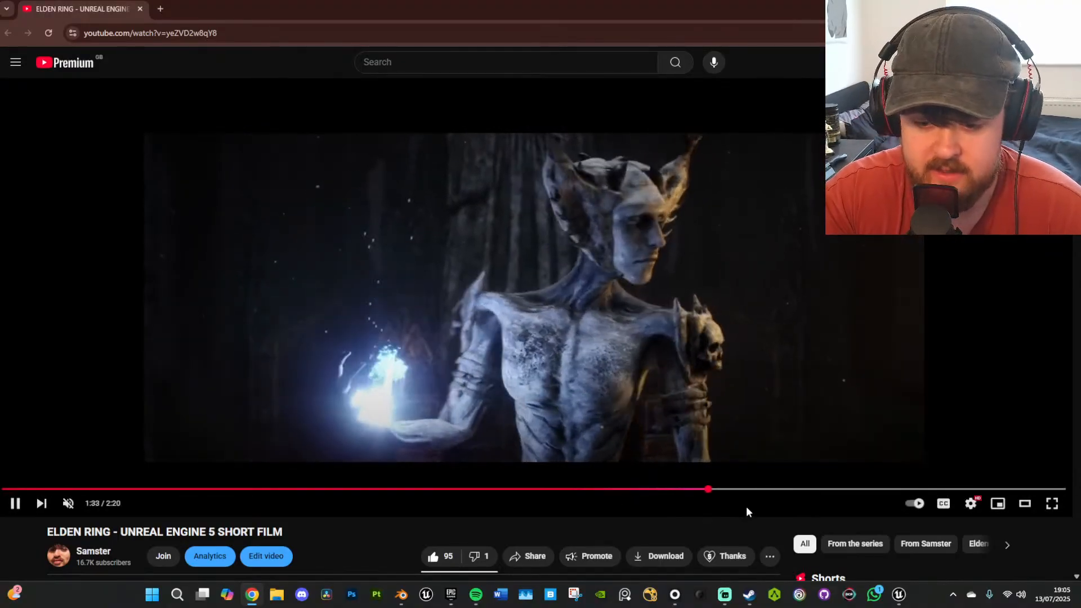
{"action": "left_click_drag", "start_coordinate": [773, 489], "coordinate": [759, 488]}
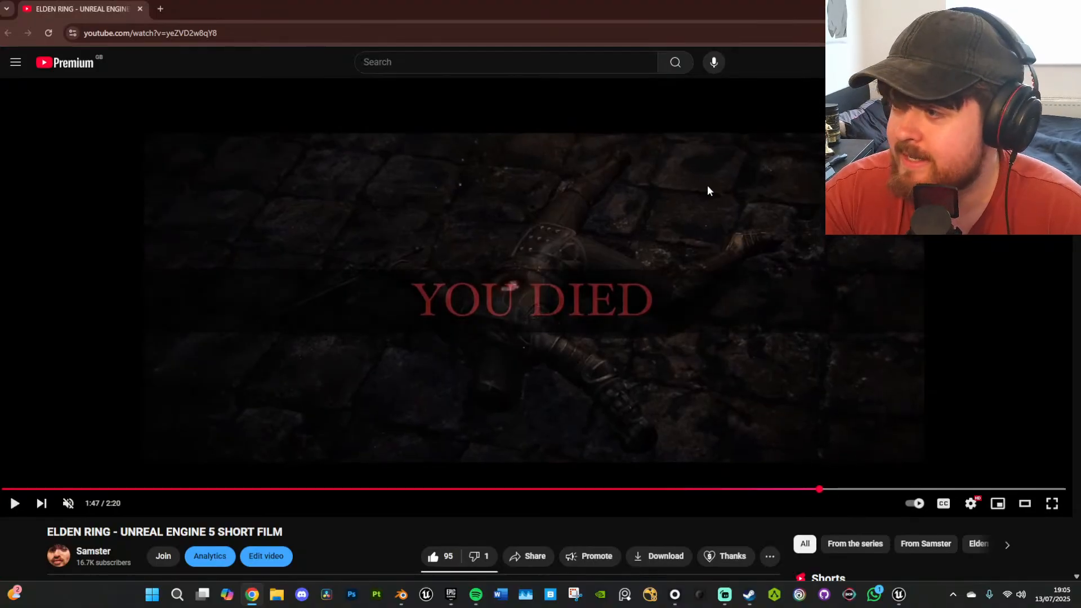
Switch to Rokoko Studio and scrub the FireQueen clip from about 12 to 17.91 seconds.
{"action": "left_click", "coordinate": [1016, 8]}
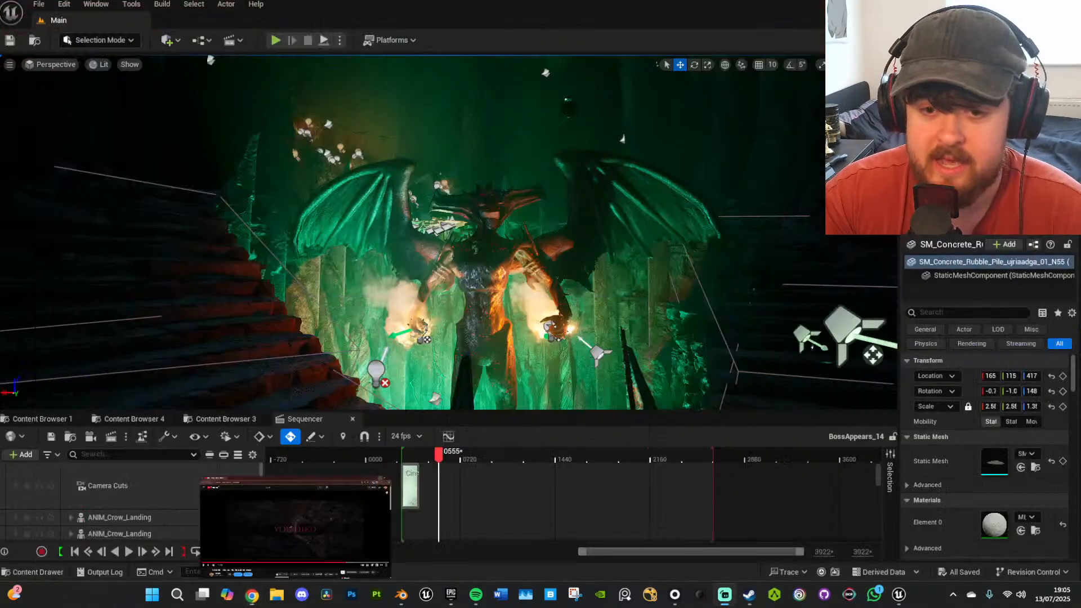
{"action": "left_click", "coordinate": [674, 595]}
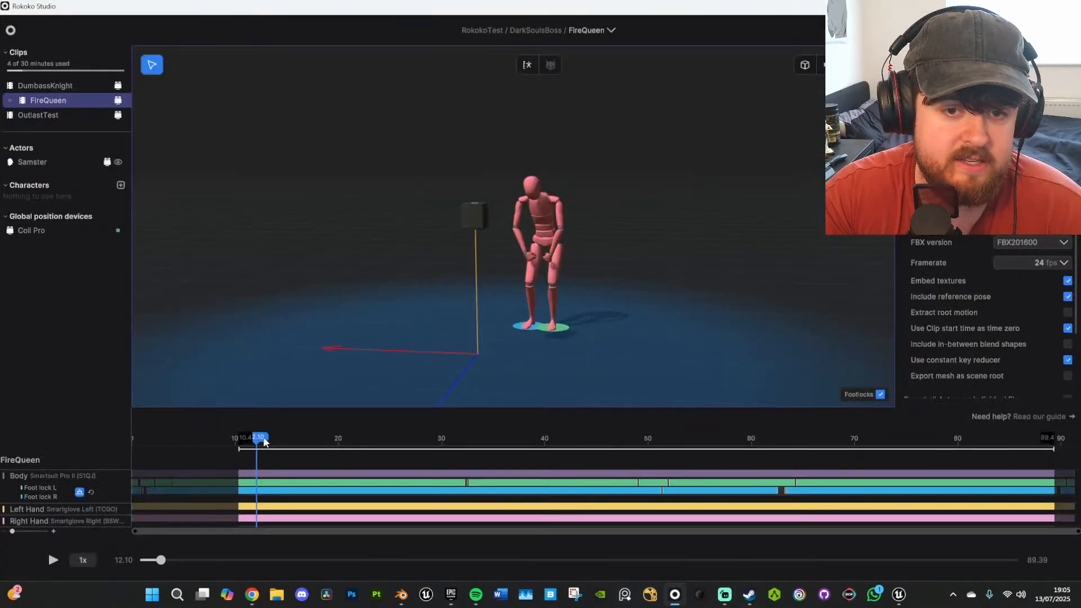
{"action": "left_click_drag", "start_coordinate": [263, 441], "coordinate": [317, 440]}
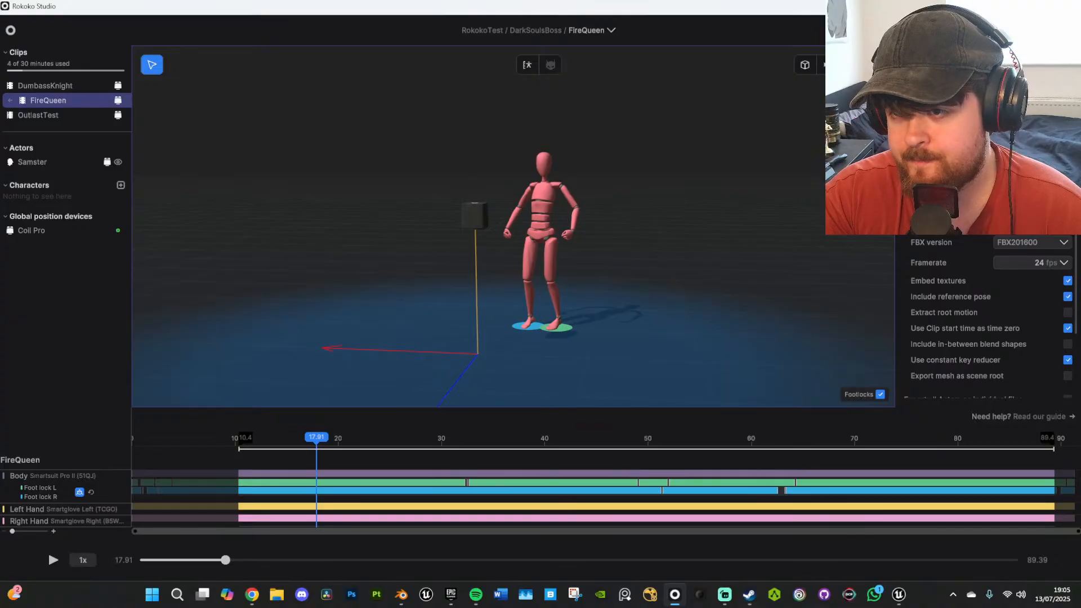
Review the Coil Pro options and the device diagnostics for the Smartsuit and both Smartgloves.
{"action": "left_click", "coordinate": [951, 62]}
{"action": "scroll", "coordinate": [978, 258], "scroll_direction": "down", "scroll_amount": 4}
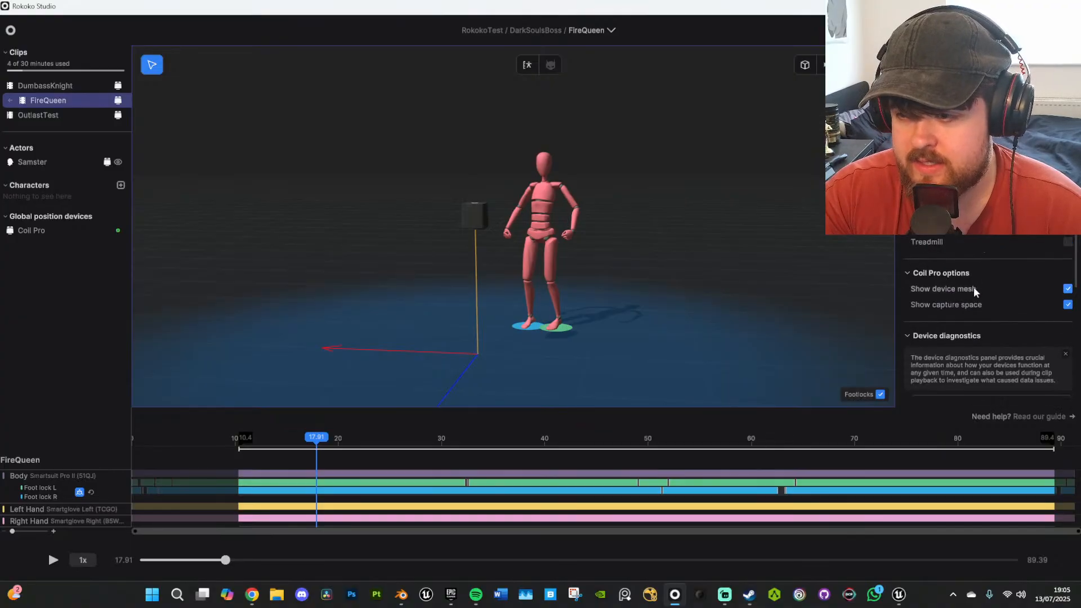
{"action": "scroll", "coordinate": [974, 288], "scroll_direction": "up", "scroll_amount": 3}
{"action": "scroll", "coordinate": [972, 292], "scroll_direction": "down", "scroll_amount": 3}
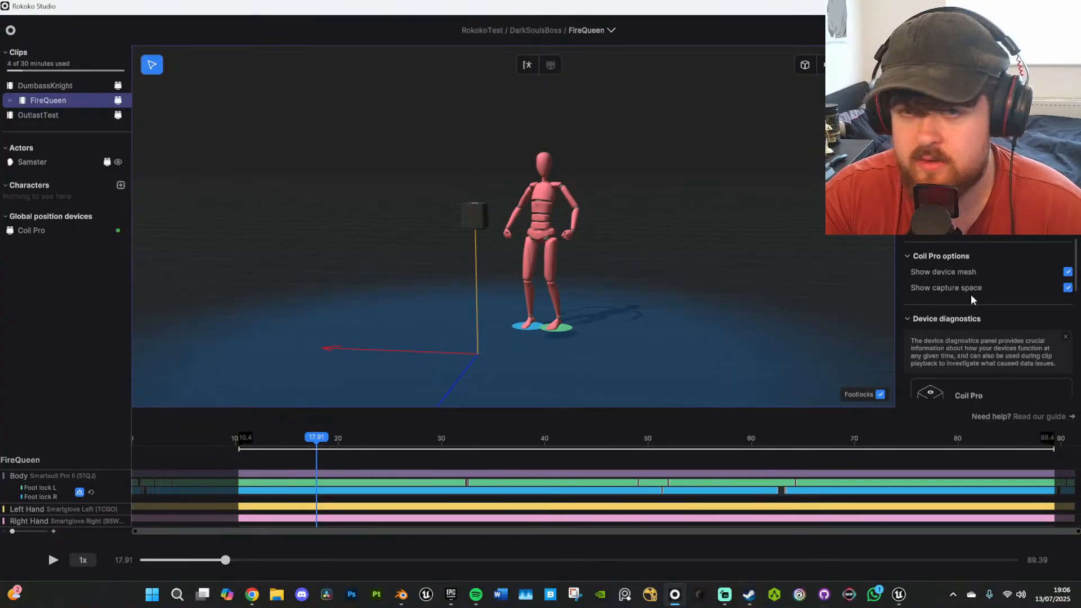
{"action": "scroll", "coordinate": [968, 296], "scroll_direction": "down", "scroll_amount": 6}
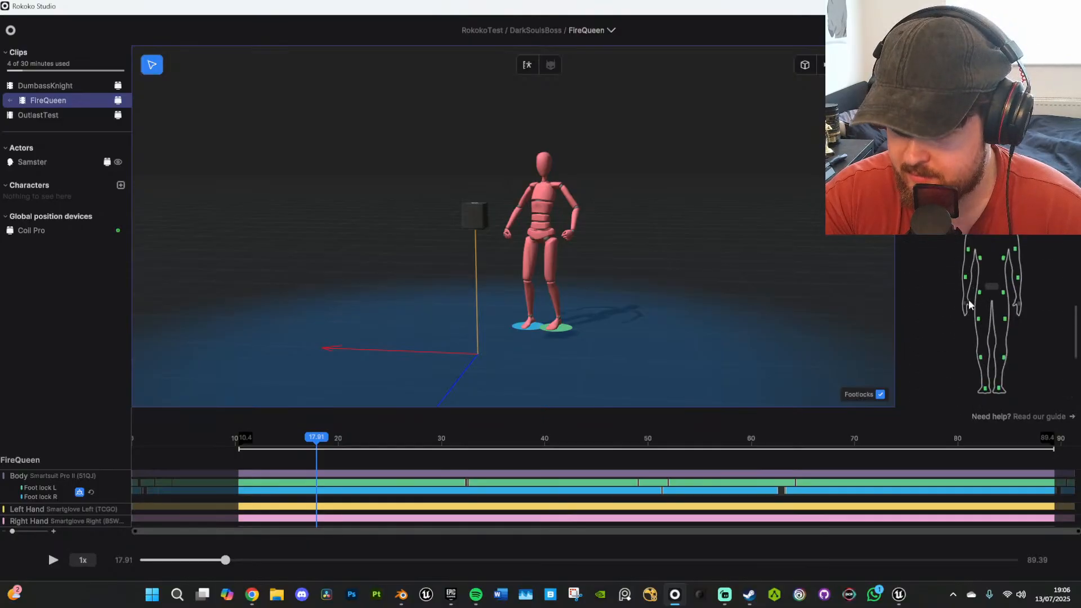
{"action": "scroll", "coordinate": [968, 301], "scroll_direction": "down", "scroll_amount": 1}
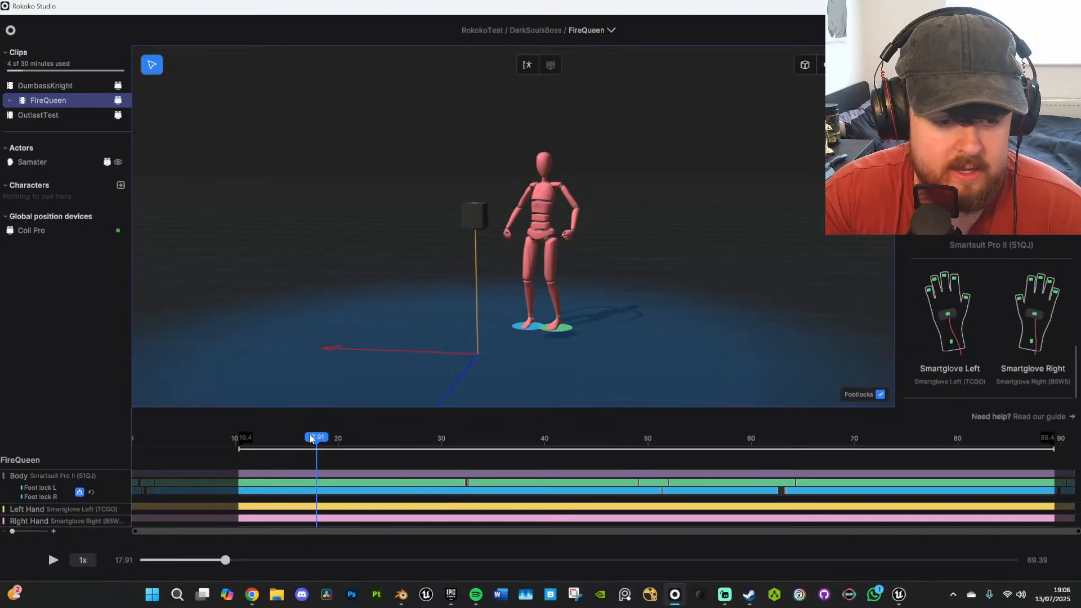
Rewind the FireQueen clip to about 11 seconds, play the performance in a closer view, and pause it at 25.05 seconds.
{"action": "left_click_drag", "start_coordinate": [310, 440], "coordinate": [260, 437]}
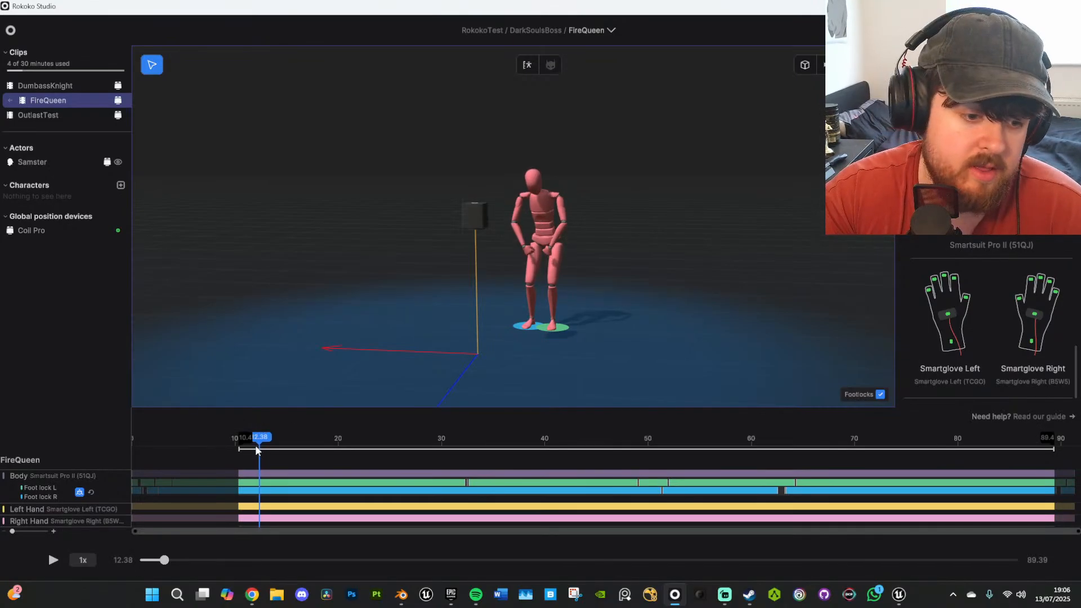
{"action": "mouse_move", "coordinate": [264, 440]}
{"action": "left_mouse_down"}
{"action": "mouse_move", "coordinate": [252, 437]}
{"action": "mouse_move", "coordinate": [296, 446]}
{"action": "mouse_move", "coordinate": [251, 446]}
{"action": "left_mouse_up"}
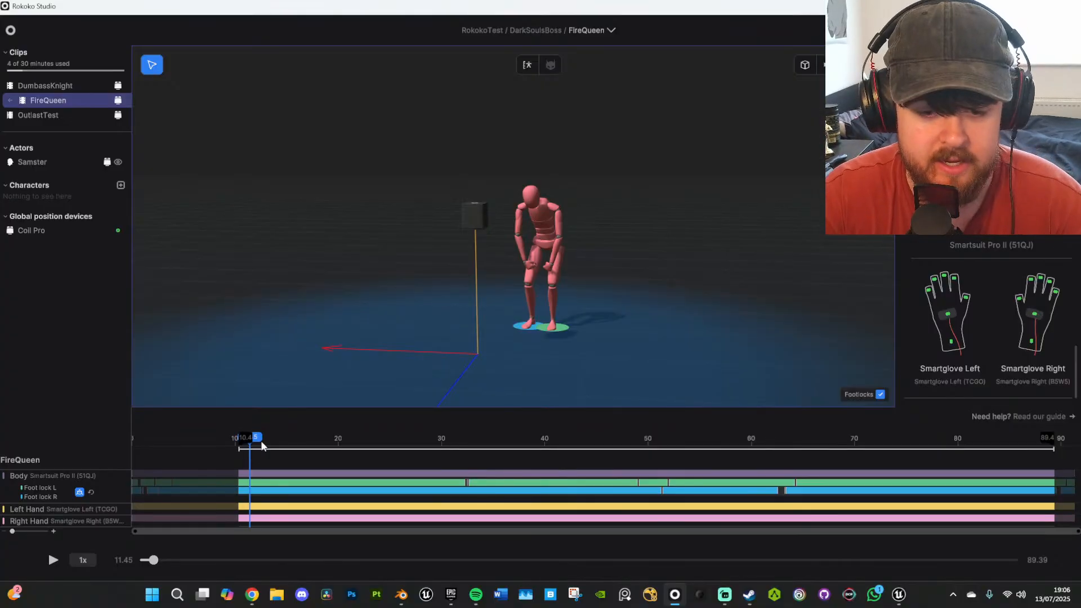
{"action": "left_click_drag", "start_coordinate": [260, 432], "coordinate": [259, 443]}
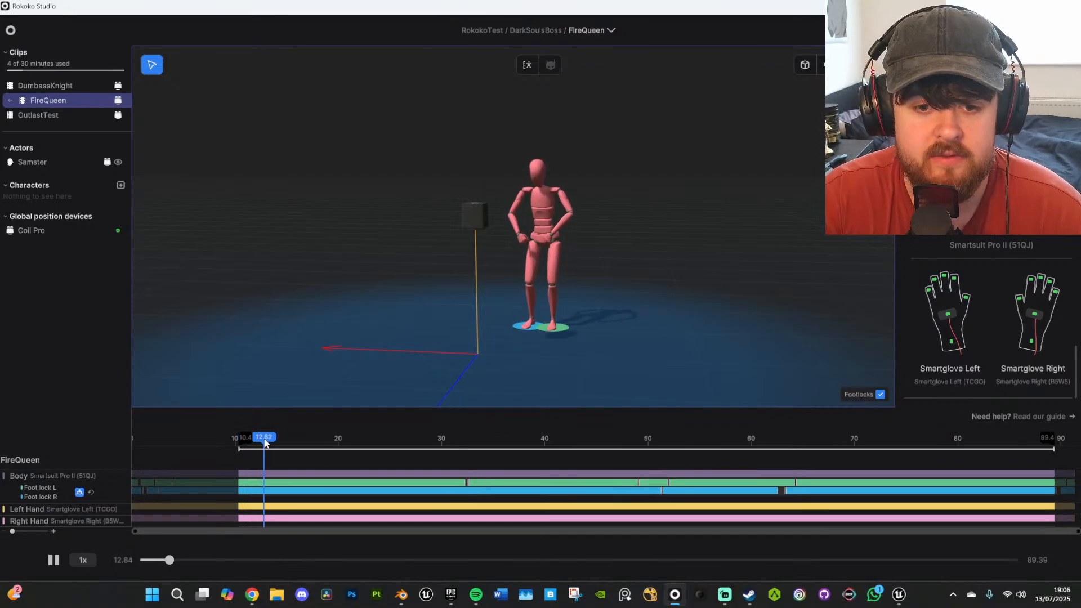
{"action": "scroll", "coordinate": [576, 305], "scroll_direction": "up", "scroll_amount": 4}
{"action": "middle_click_drag", "start_coordinate": [579, 304], "coordinate": [589, 289]}
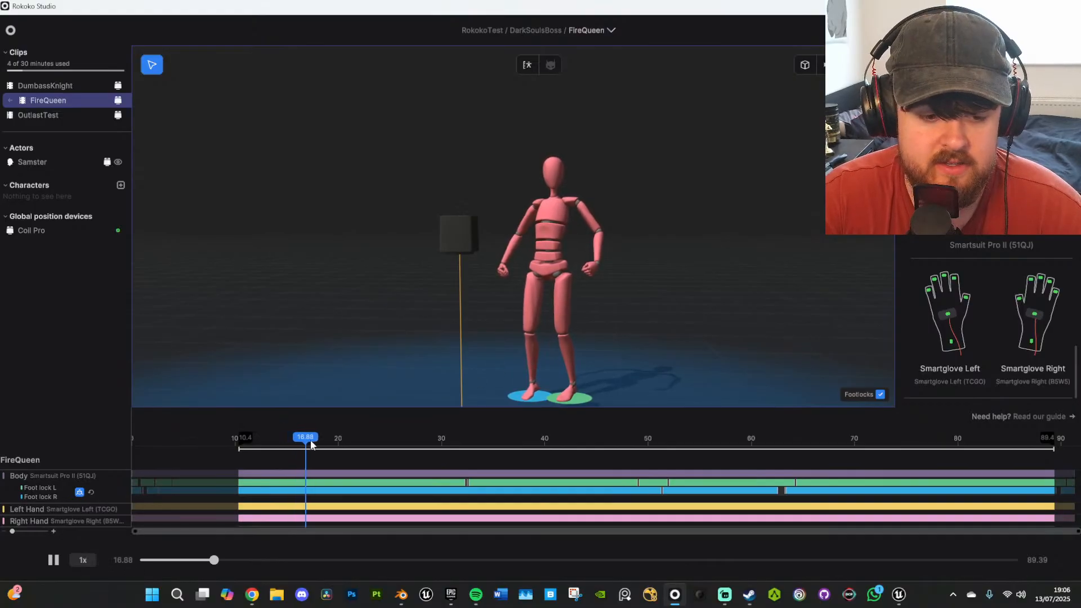
{"action": "mouse_move", "coordinate": [327, 445]}
{"action": "left_mouse_down"}
{"action": "mouse_move", "coordinate": [355, 442]}
{"action": "mouse_move", "coordinate": [345, 441]}
{"action": "left_mouse_up"}
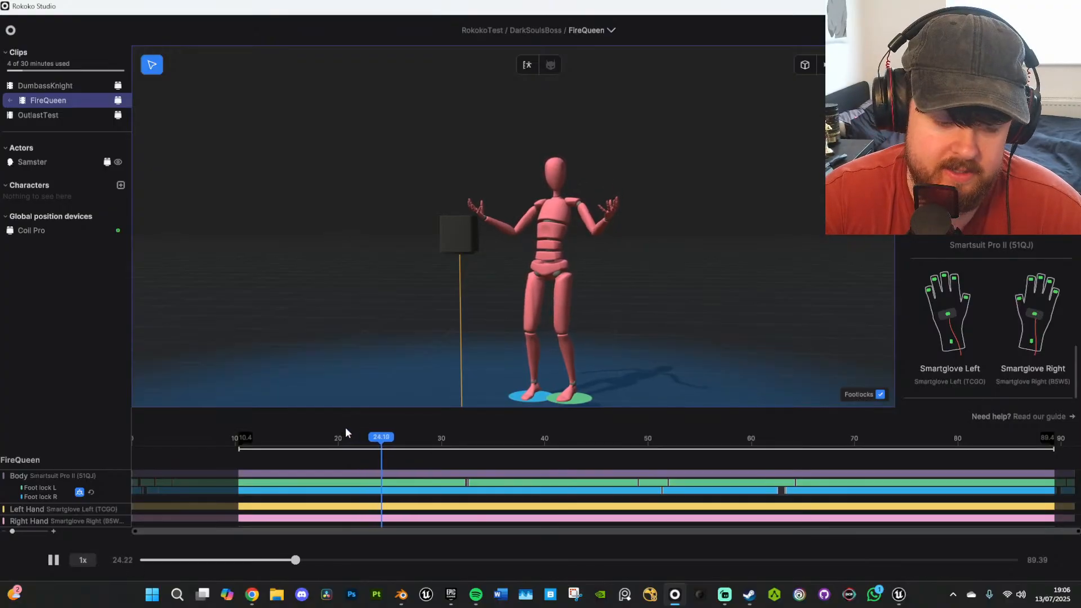
{"action": "key", "text": "space"}
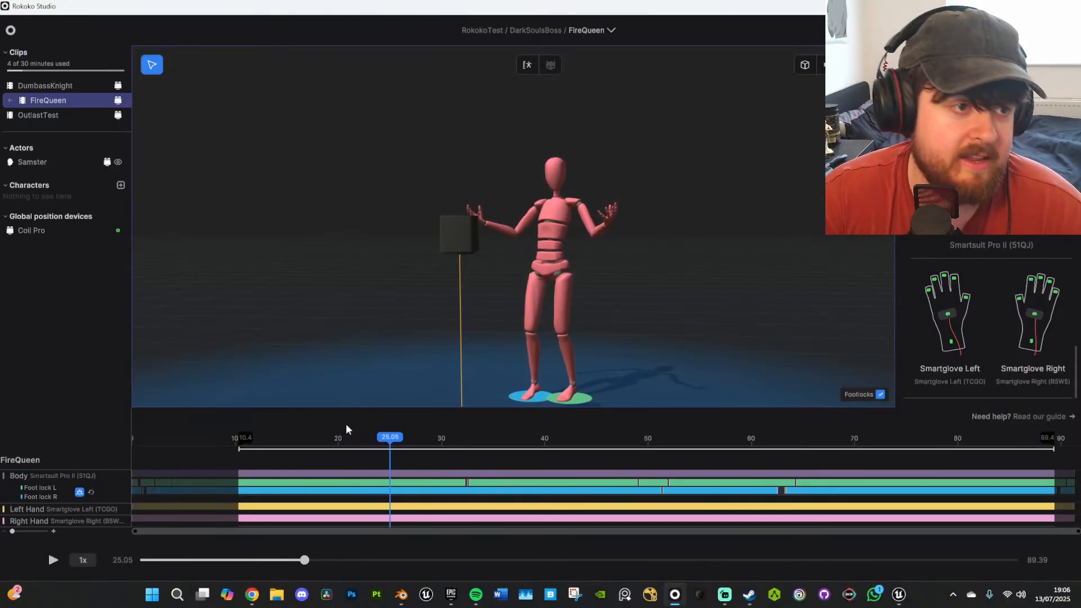
Open the DumbassKnight clip and review its early motion around 14 seconds with the figure seen closer.
{"action": "left_click", "coordinate": [54, 85]}
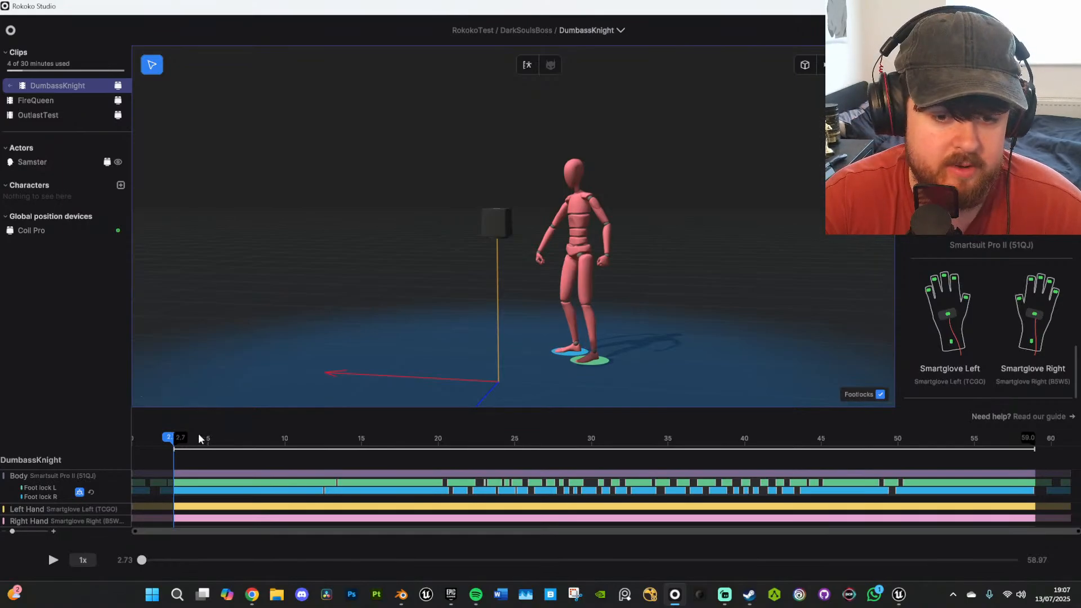
{"action": "left_click_drag", "start_coordinate": [198, 437], "coordinate": [348, 438]}
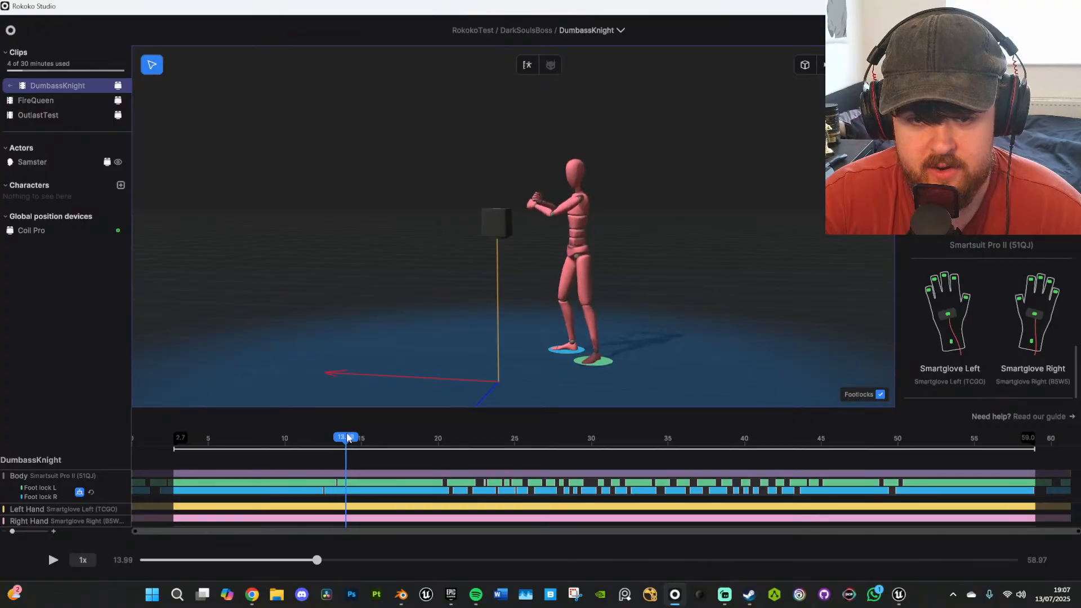
{"action": "middle_click_drag", "start_coordinate": [616, 282], "coordinate": [447, 353]}
{"action": "scroll", "coordinate": [641, 268], "scroll_direction": "up", "scroll_amount": 3}
{"action": "scroll", "coordinate": [537, 284], "scroll_direction": "down", "scroll_amount": 5}
{"action": "left_click_drag", "start_coordinate": [352, 448], "coordinate": [294, 444]}
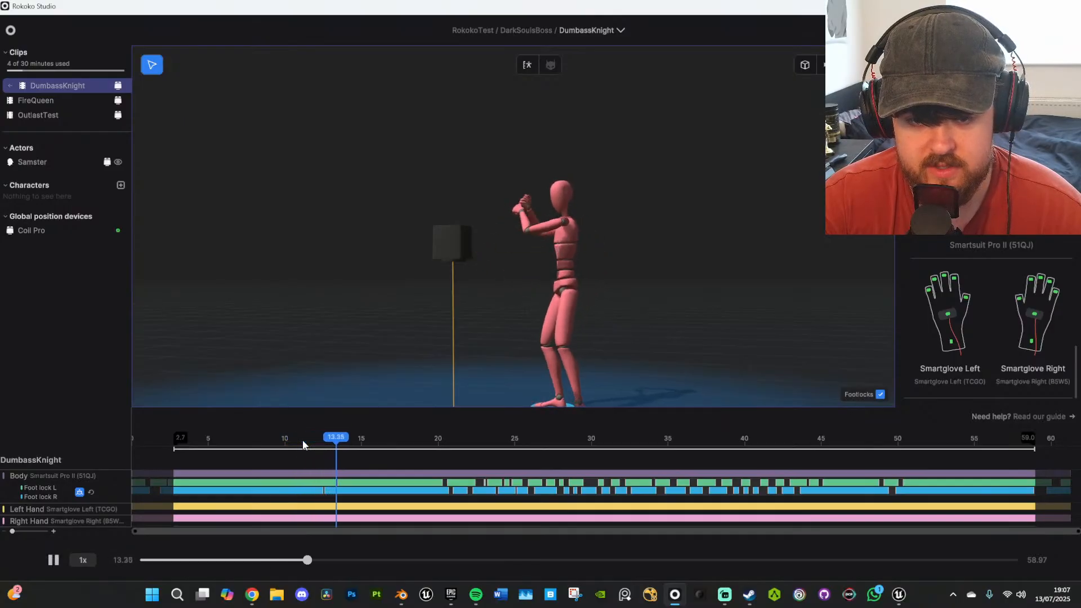
Scrub the DumbassKnight clip to 31.85 seconds and view the whole figure from farther away.
{"action": "left_click_drag", "start_coordinate": [359, 440], "coordinate": [619, 436]}
{"action": "scroll", "coordinate": [707, 229], "scroll_direction": "down", "scroll_amount": 3}
{"action": "right_click_drag", "start_coordinate": [707, 229], "coordinate": [703, 261]}
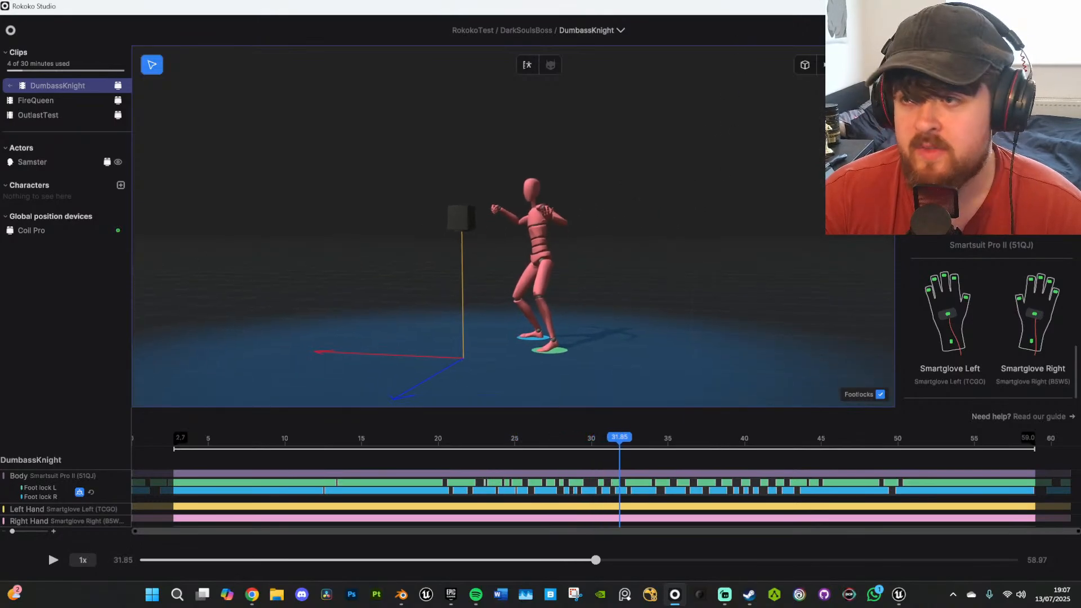
Switch to Blender, deselect the winged Fire Queen model, and show the Rokoko retargeting settings.
{"action": "left_click", "coordinate": [1013, 6]}
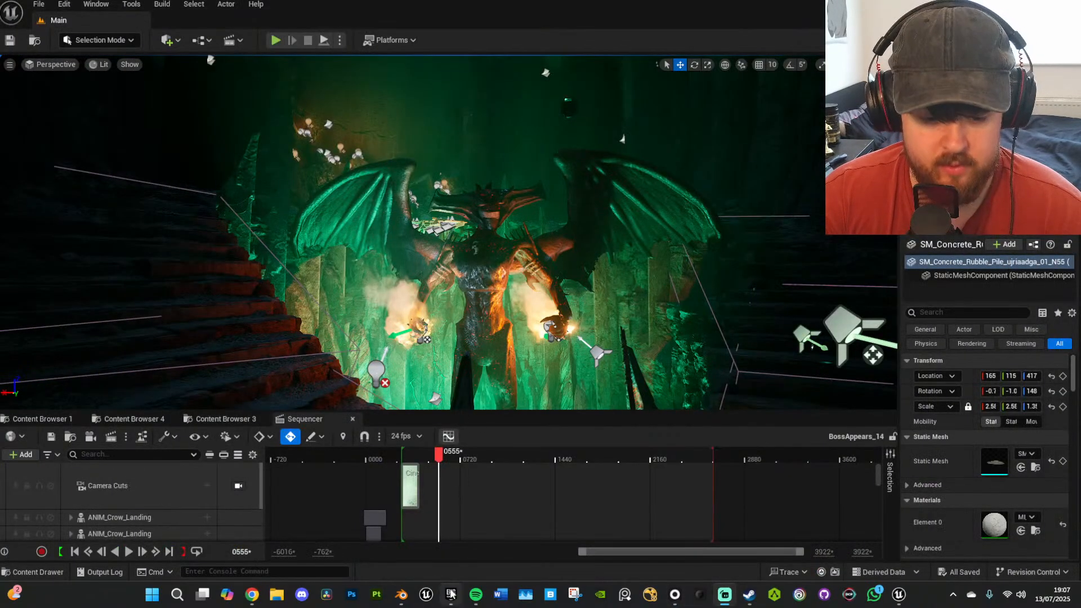
{"action": "left_click", "coordinate": [401, 595]}
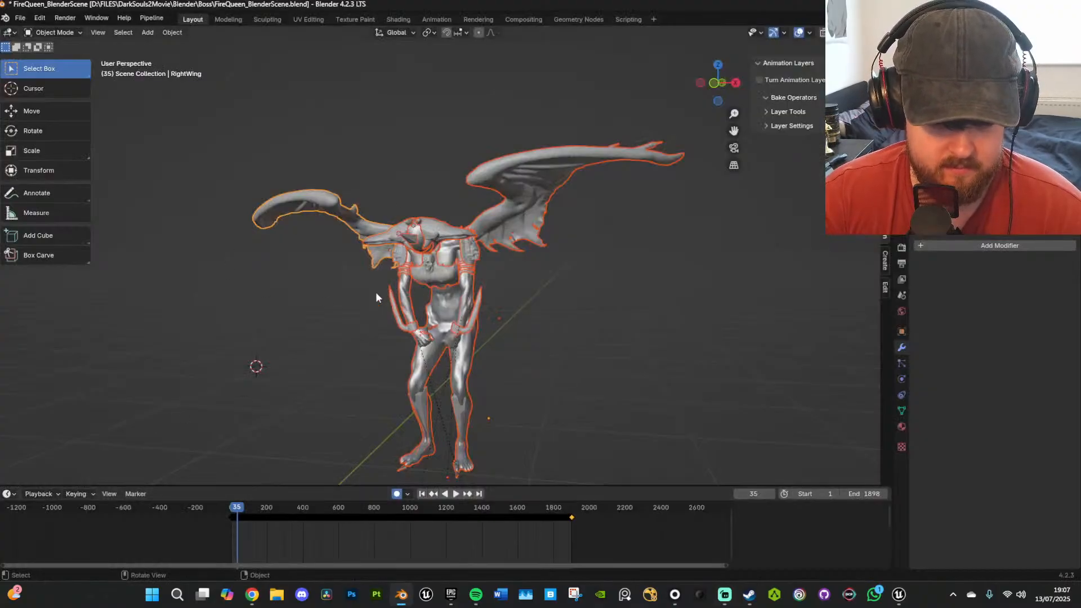
{"action": "left_click", "coordinate": [545, 391]}
{"action": "middle_click_drag", "start_coordinate": [573, 375], "coordinate": [602, 353]}
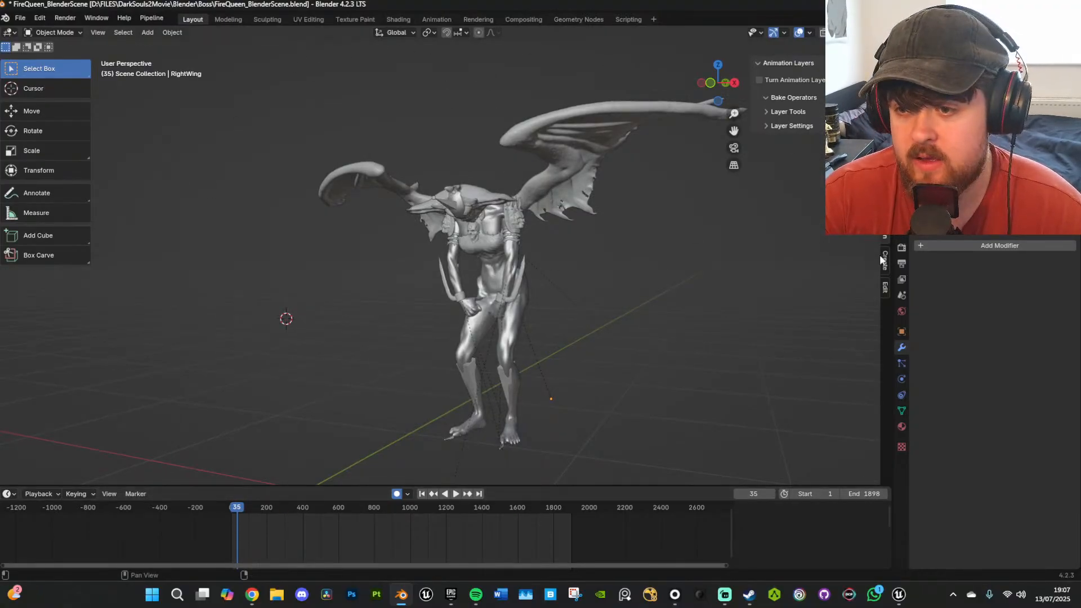
{"action": "left_click", "coordinate": [885, 169]}
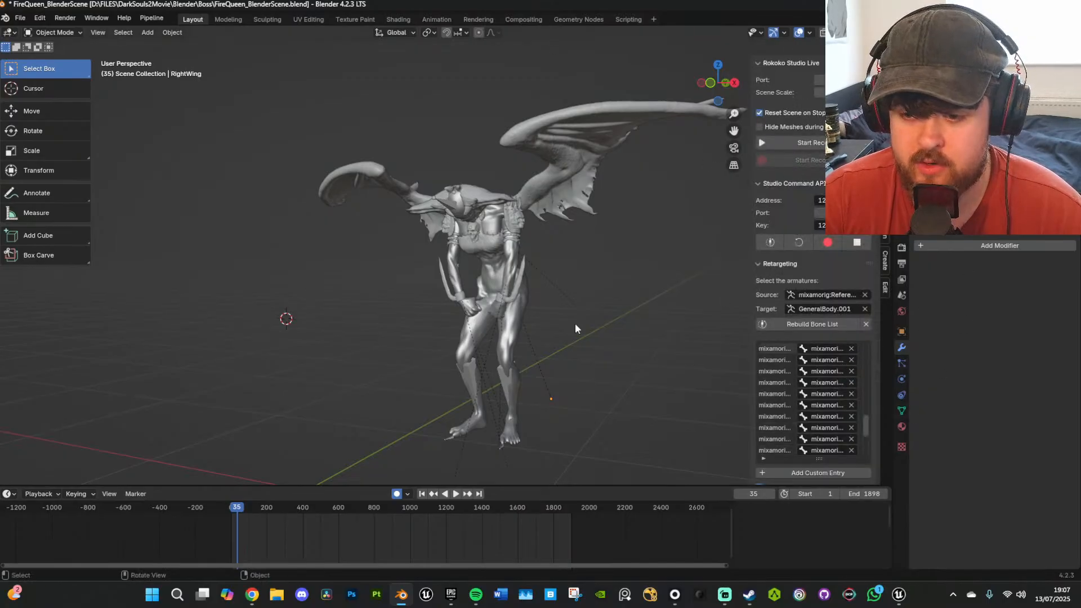
{"action": "mouse_move", "coordinate": [459, 272]}
{"action": "middle_mouse_down"}
{"action": "mouse_move", "coordinate": [488, 283]}
{"action": "mouse_move", "coordinate": [475, 281]}
{"action": "middle_mouse_up"}
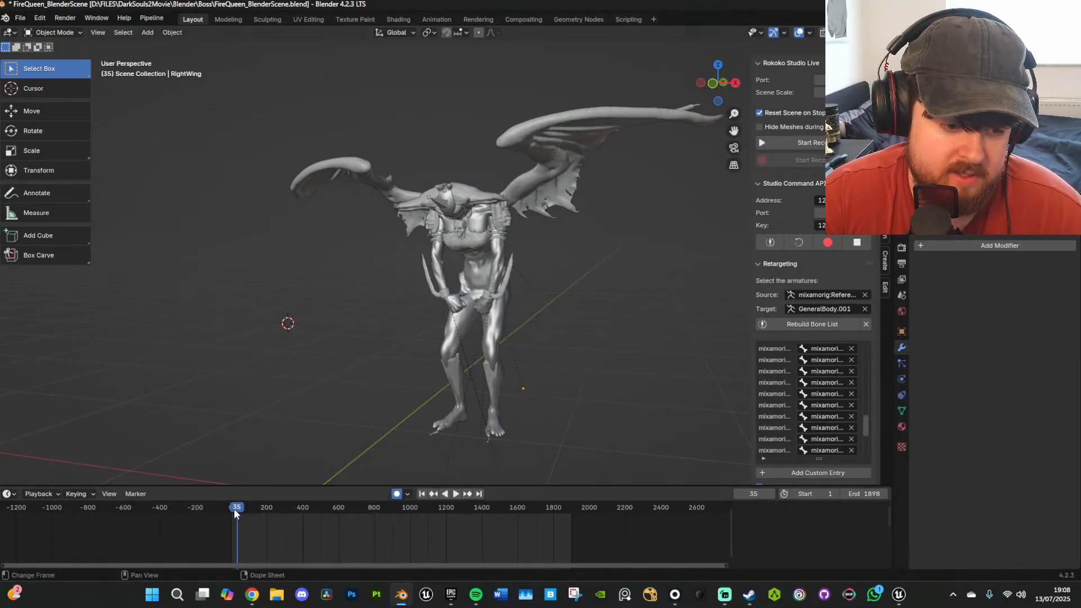
Play the Fire Queen's animation from around frame 35, view it from the front, and stop at frame 402.
{"action": "left_click_drag", "start_coordinate": [234, 510], "coordinate": [236, 510]}
{"action": "key", "text": "space"}
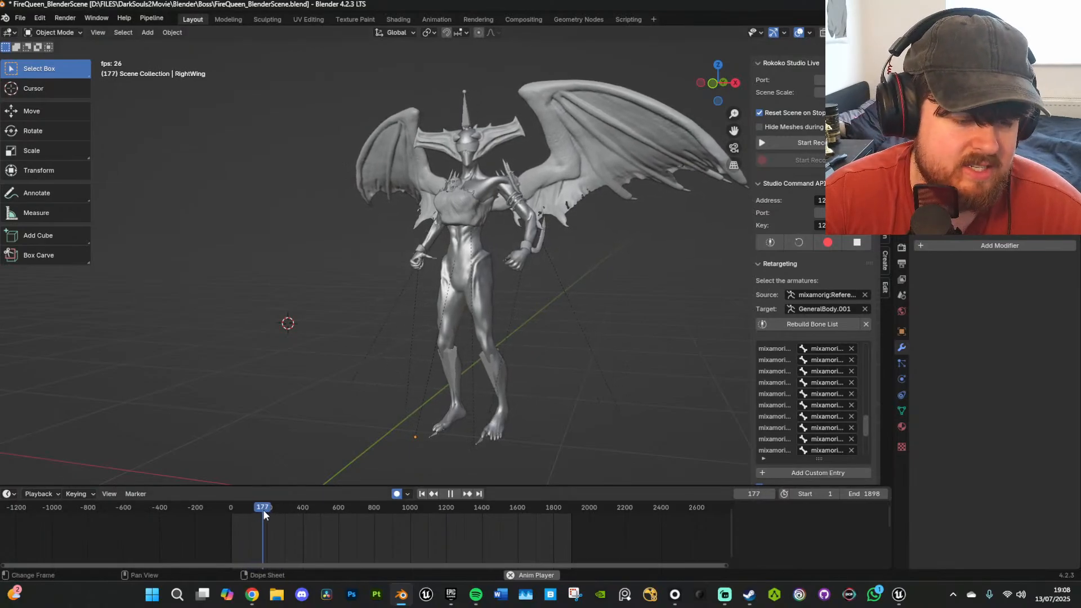
{"action": "key", "text": "space"}
{"action": "left_click_drag", "start_coordinate": [267, 508], "coordinate": [278, 511]}
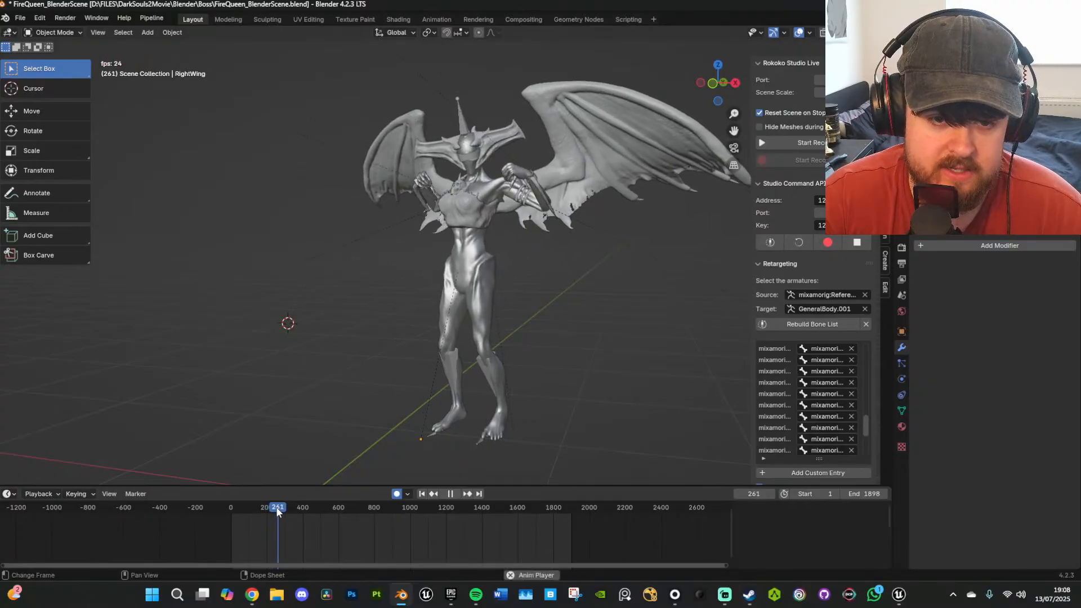
{"action": "mouse_move", "coordinate": [562, 325]}
{"action": "middle_mouse_down"}
{"action": "mouse_move", "coordinate": [645, 328]}
{"action": "mouse_move", "coordinate": [555, 328]}
{"action": "mouse_move", "coordinate": [569, 328]}
{"action": "middle_mouse_up"}
{"action": "key", "text": "space"}
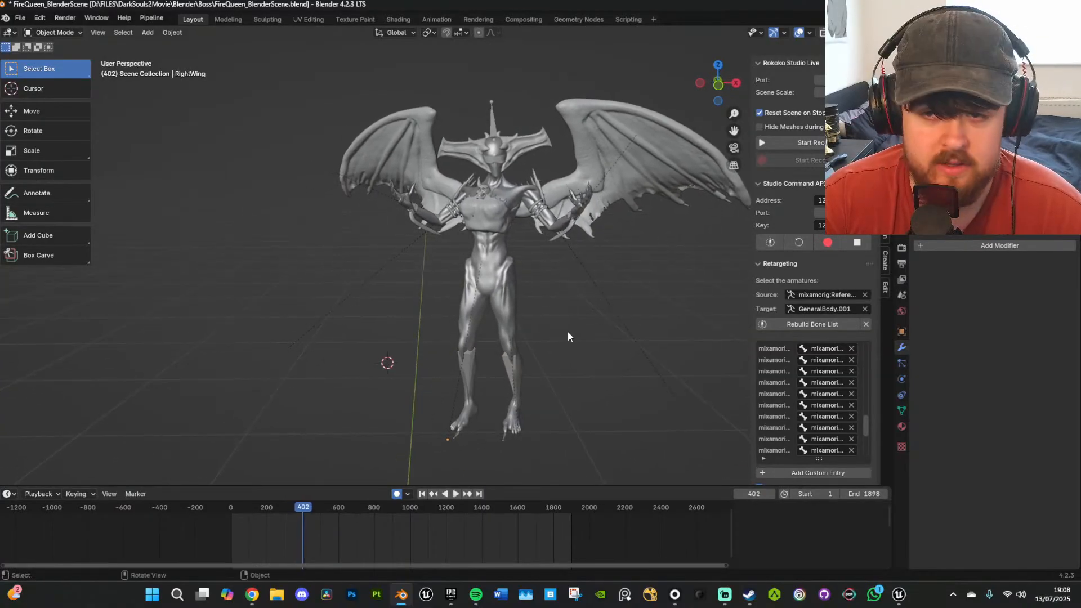
Return to Unreal Editor, play the BossAppears_14 sequence, stop at frame 680, and look at the boss holding fire.
{"action": "left_click", "coordinate": [1015, 4]}
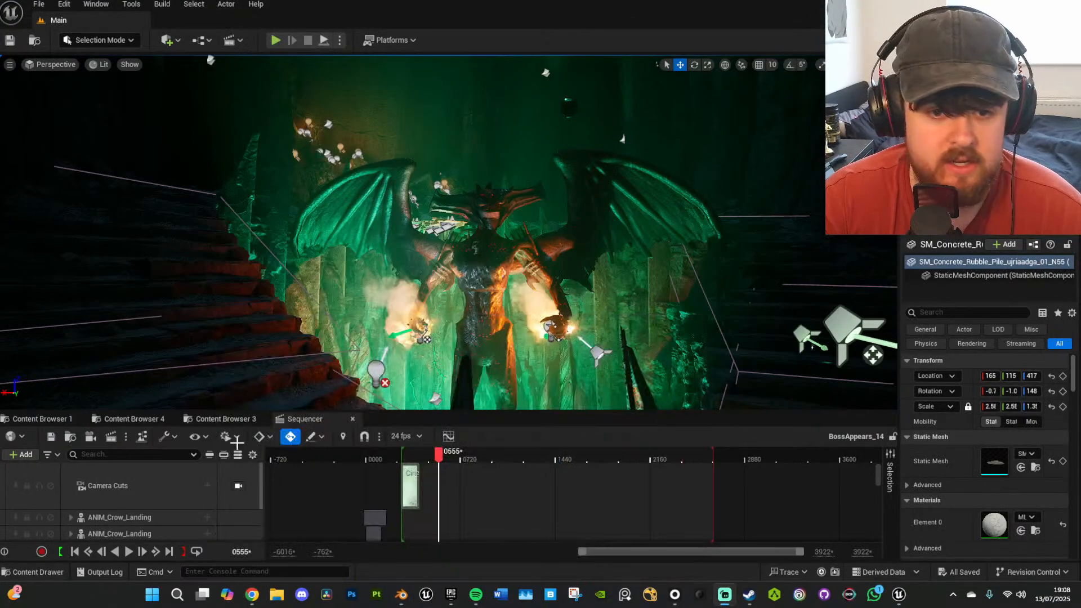
{"action": "left_click_drag", "start_coordinate": [435, 459], "coordinate": [432, 459]}
{"action": "key", "text": "space"}
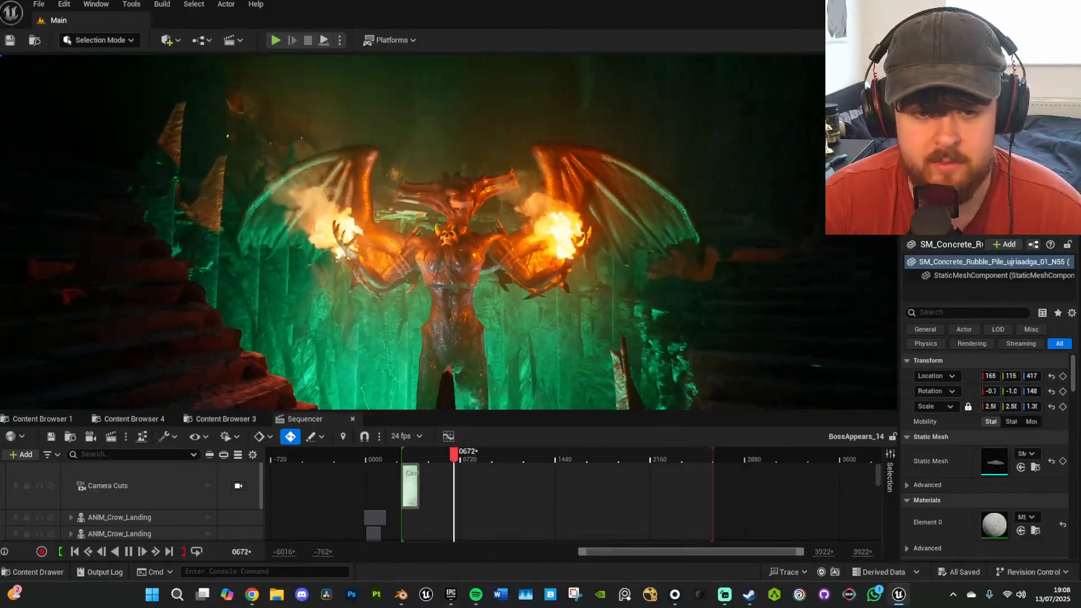
{"action": "left_click", "coordinate": [456, 455]}
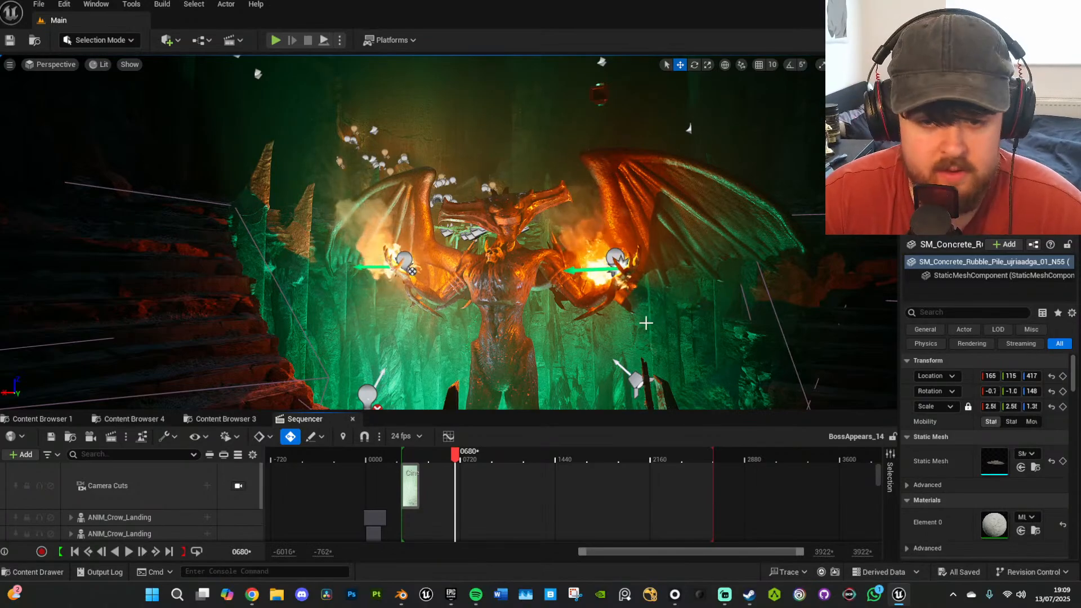
{"action": "right_click_drag", "start_coordinate": [646, 322], "coordinate": [693, 337]}
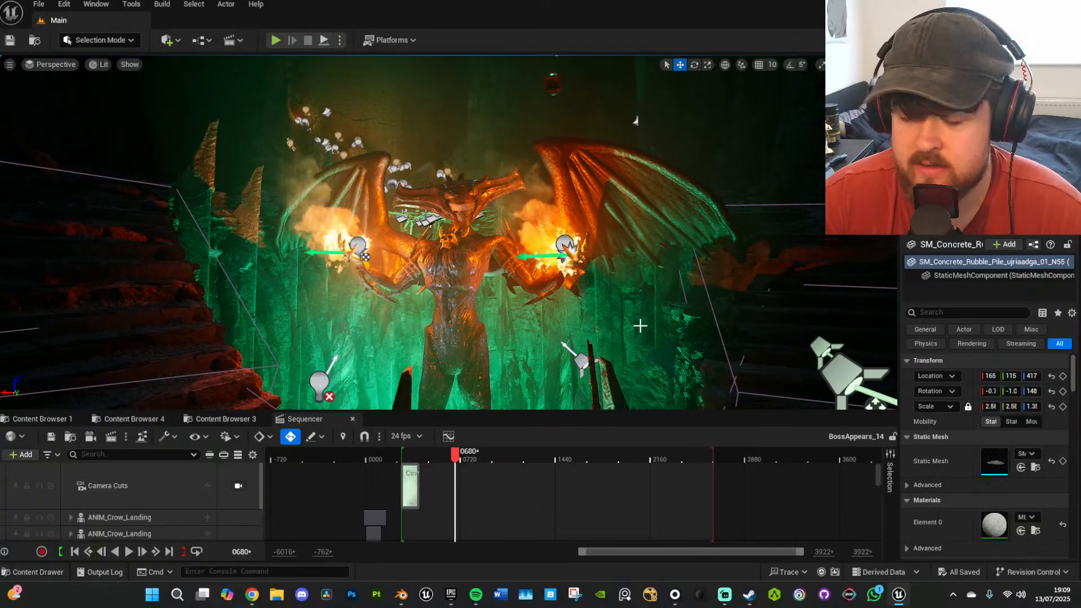
Set the BossAppears_14 sequence to frame 602, with the boss and both of its hand fires in view.
{"action": "right_click_drag", "start_coordinate": [642, 327], "coordinate": [698, 334]}
{"action": "key", "text": "w"}
{"action": "key", "text": "w"}
{"action": "key", "text": "s"}
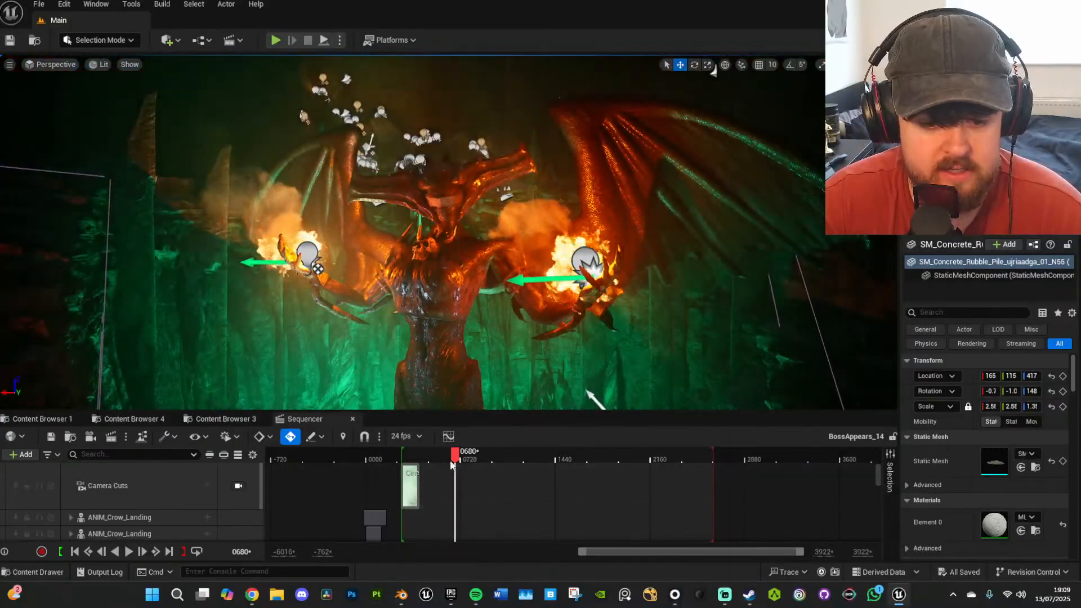
{"action": "mouse_move", "coordinate": [455, 451]}
{"action": "left_mouse_down"}
{"action": "mouse_move", "coordinate": [424, 455]}
{"action": "mouse_move", "coordinate": [445, 455]}
{"action": "left_mouse_up"}
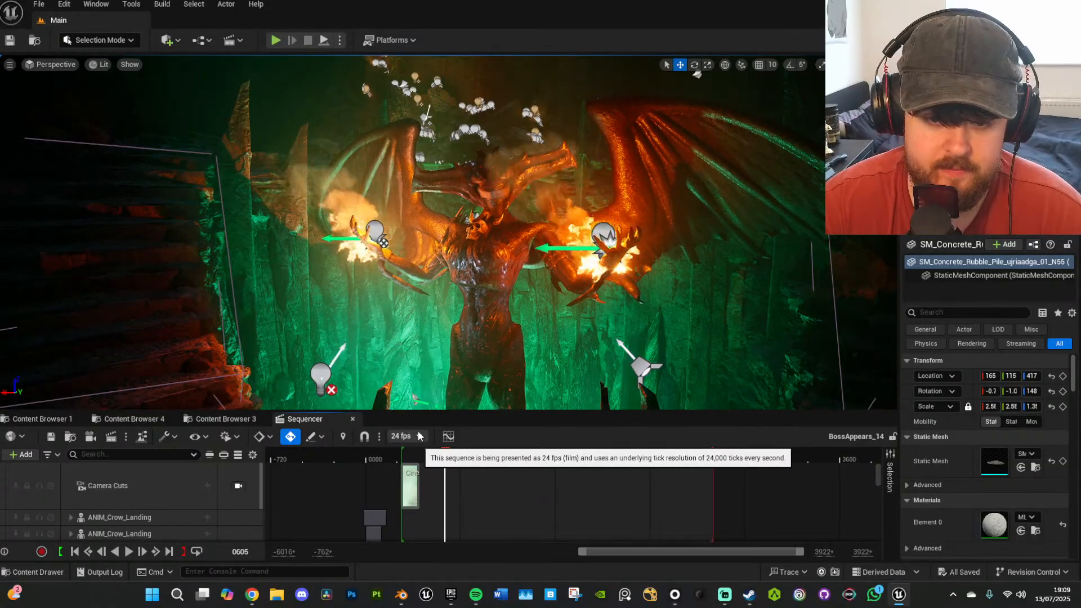
{"action": "key", "text": "Left"}
{"action": "key", "text": "Left"}
{"action": "key", "text": "Left"}
{"action": "key", "text": "Left"}
{"action": "key", "text": "Left"}
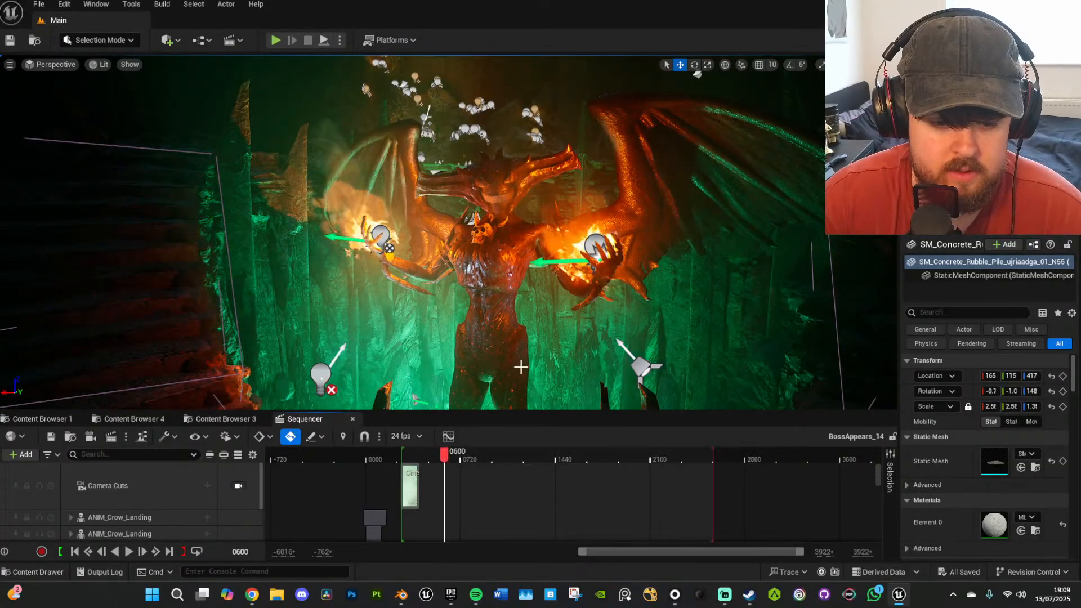
{"action": "left_click_drag", "start_coordinate": [446, 461], "coordinate": [442, 459]}
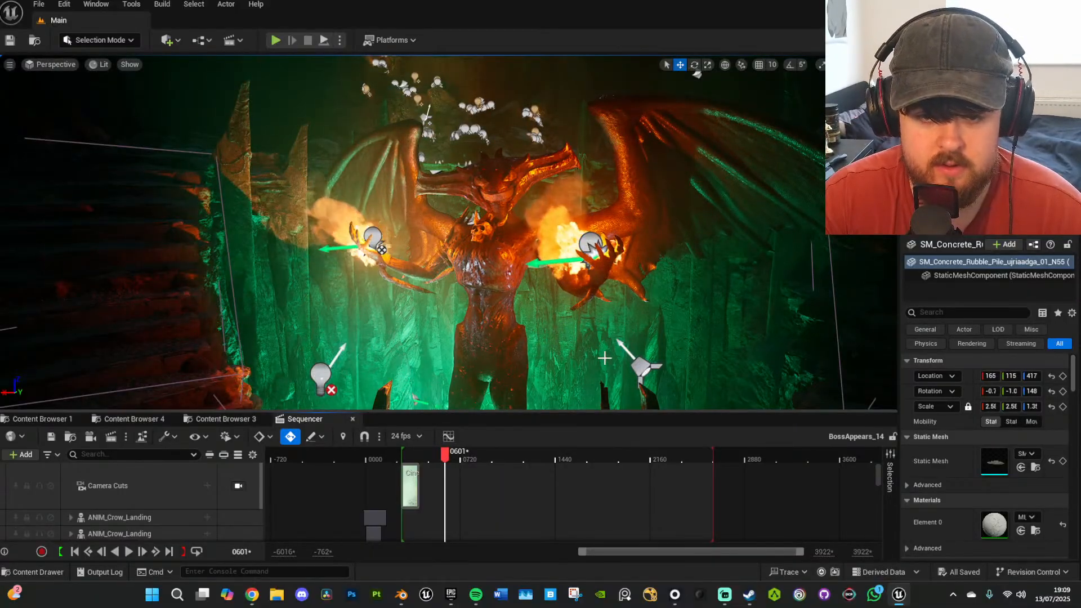
{"action": "key", "text": "Right"}
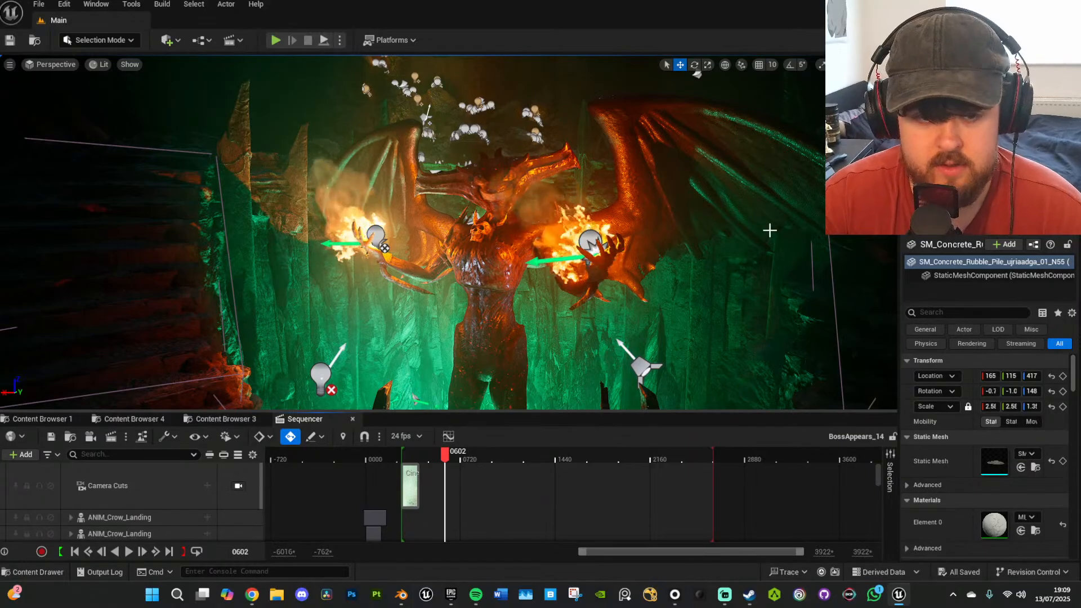
Select the P_Fire2 particle effect in the boss's left hand and frame the hand up close.
{"action": "key", "text": "w"}
{"action": "right_click_drag", "start_coordinate": [445, 269], "coordinate": [445, 269]}
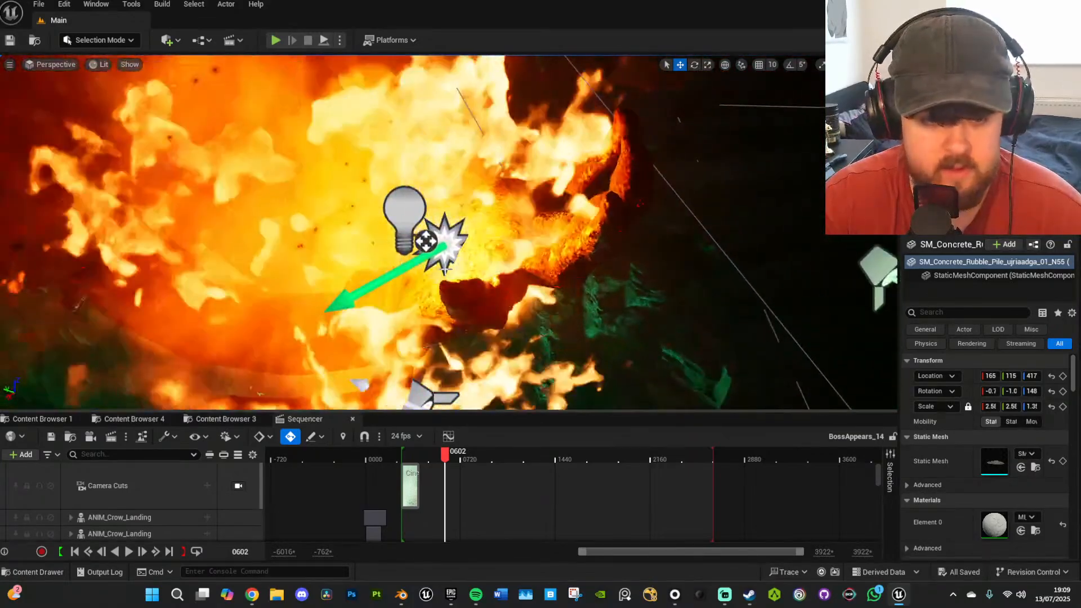
{"action": "left_click", "coordinate": [386, 215]}
{"action": "key", "text": "s"}
{"action": "right_click_drag", "start_coordinate": [648, 309], "coordinate": [647, 309]}
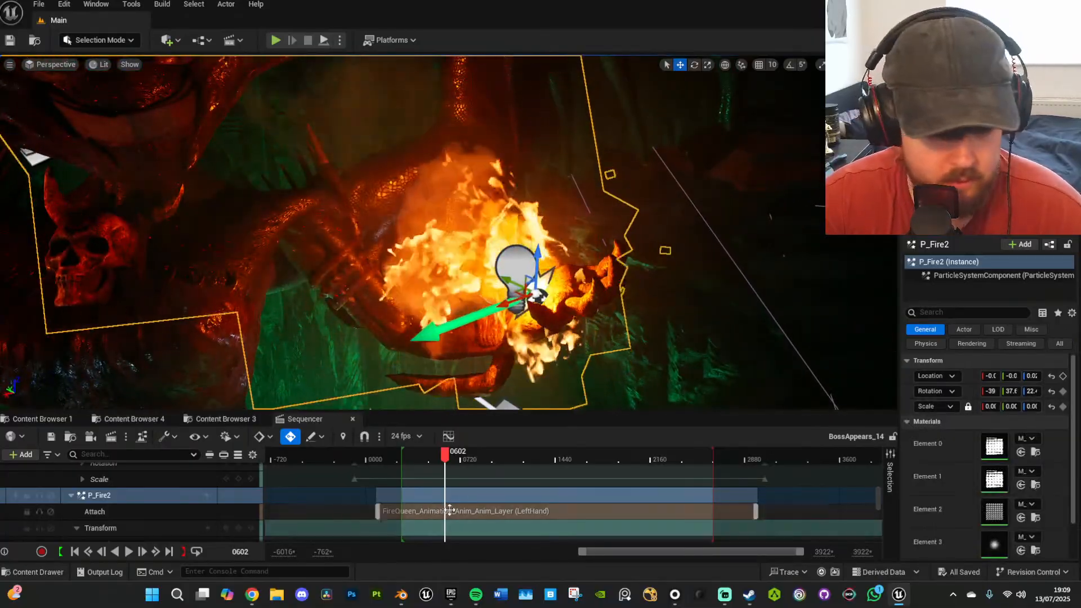
Add a scale keyframe for P_Fire2 at frame 602.
{"action": "scroll", "coordinate": [456, 510], "scroll_direction": "down", "scroll_amount": 3}
{"action": "scroll", "coordinate": [456, 510], "scroll_direction": "up", "scroll_amount": 1}
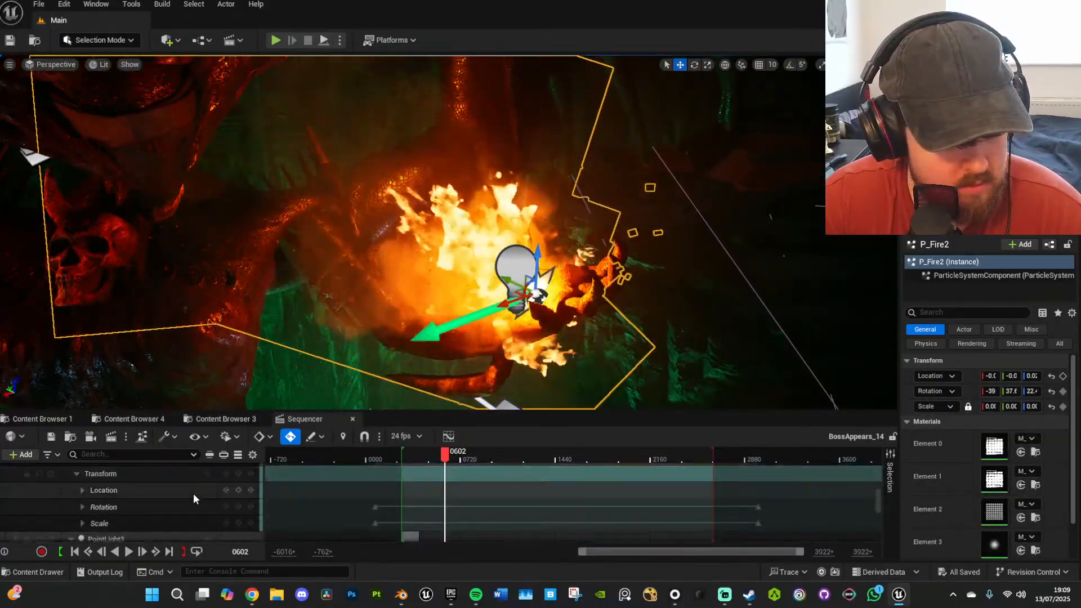
{"action": "mouse_move", "coordinate": [367, 519]}
{"action": "left_mouse_down"}
{"action": "mouse_move", "coordinate": [421, 533]}
{"action": "mouse_move", "coordinate": [382, 532]}
{"action": "left_mouse_up"}
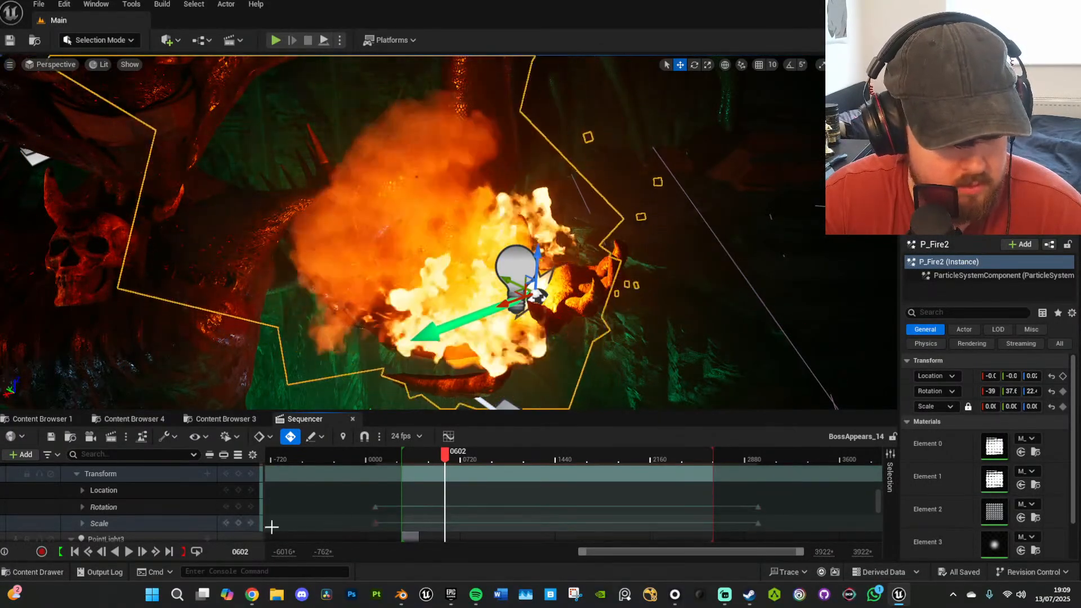
{"action": "left_click", "coordinate": [238, 522]}
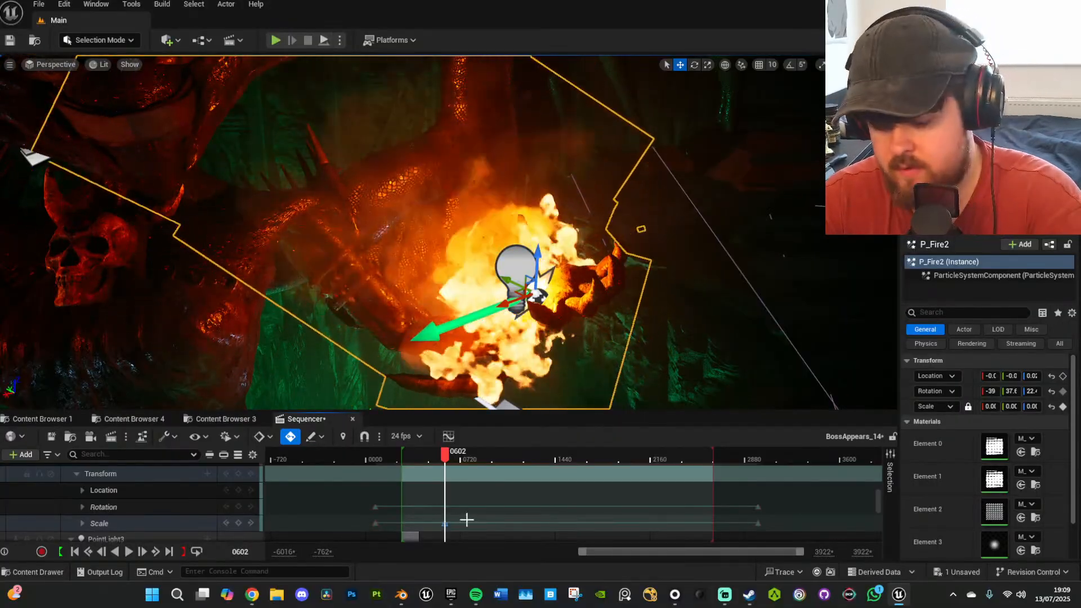
At frame 600, key the X, Y and Z scale of P_Fire2 to 0.
{"action": "key", "text": "Left"}
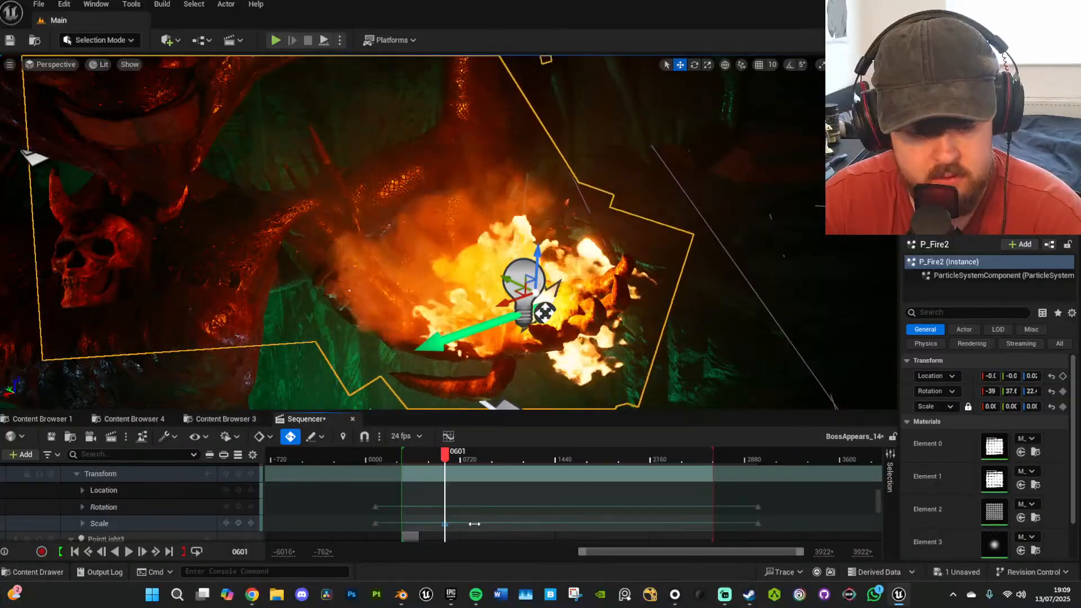
{"action": "key", "text": "Left"}
{"action": "left_click", "coordinate": [82, 523]}
{"action": "scroll", "coordinate": [156, 508], "scroll_direction": "down", "scroll_amount": 3}
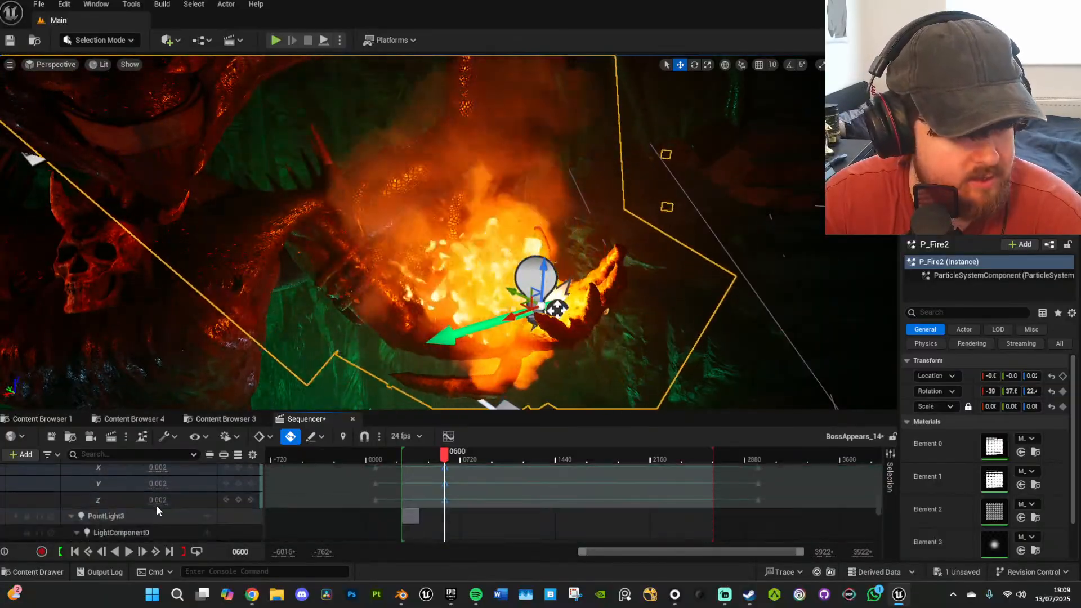
{"action": "scroll", "coordinate": [133, 501], "scroll_direction": "up", "scroll_amount": 1}
{"action": "left_click_drag", "start_coordinate": [159, 485], "coordinate": [153, 485]}
{"action": "left_click", "coordinate": [158, 485]}
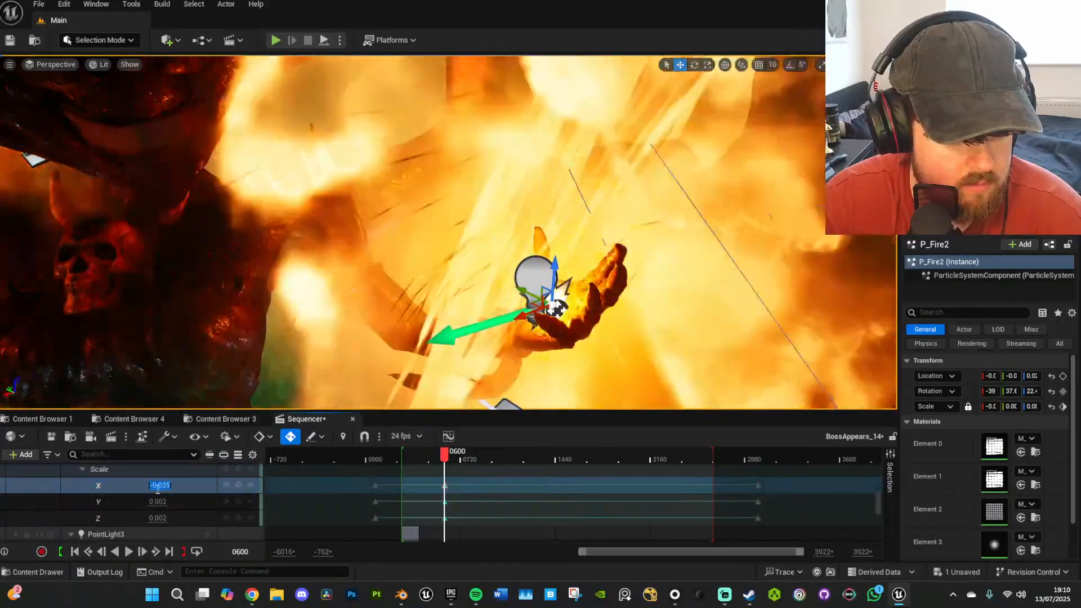
{"action": "type", "text": "0"}
{"action": "key", "text": "Return"}
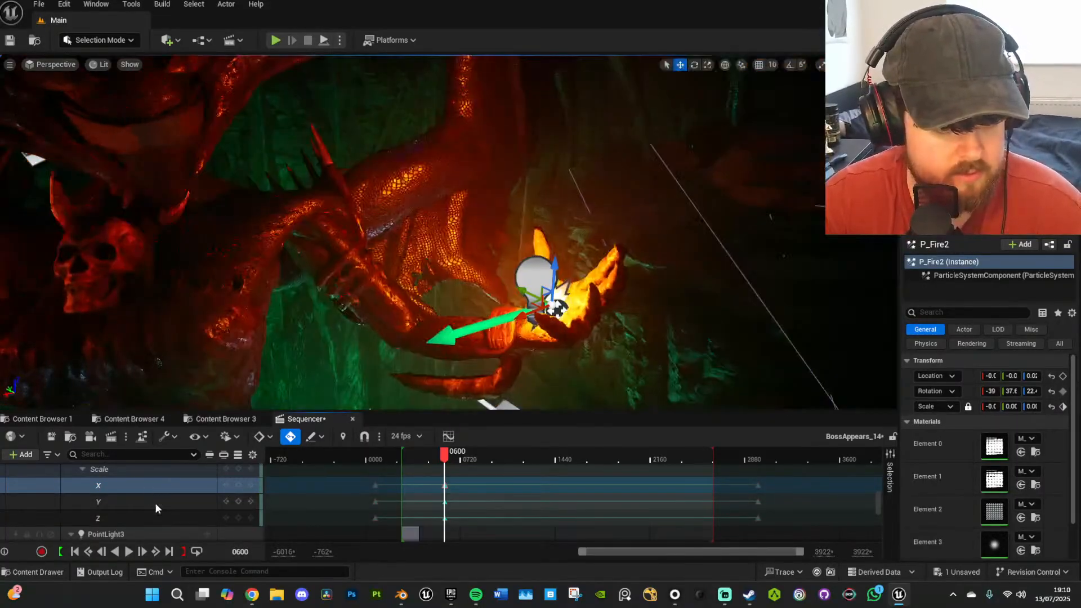
{"action": "type", "text": "0"}
{"action": "key", "text": "Return"}
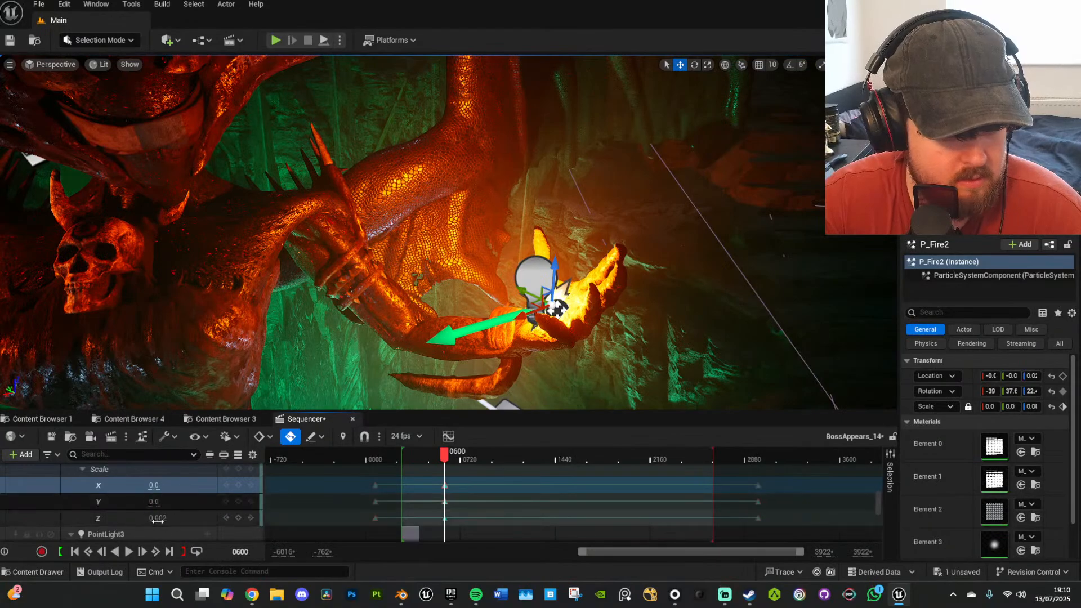
{"action": "key", "text": "Return"}
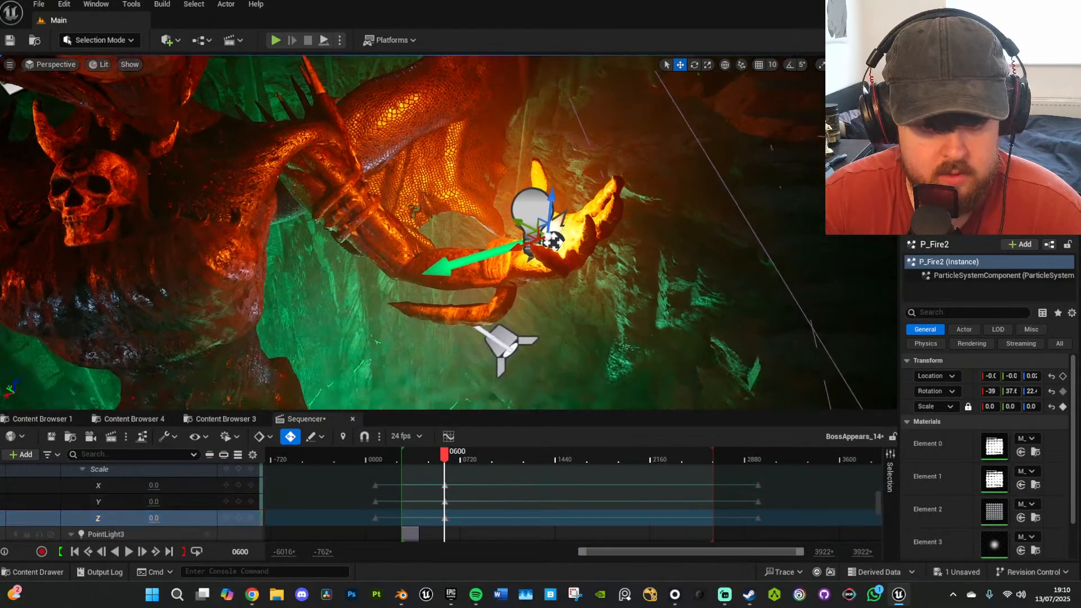
At frame 237, set the X, Y and Z scale of P_Fire2 to 0.
{"action": "scroll", "coordinate": [485, 499], "scroll_direction": "up", "scroll_amount": 3, "text": "ctrl"}
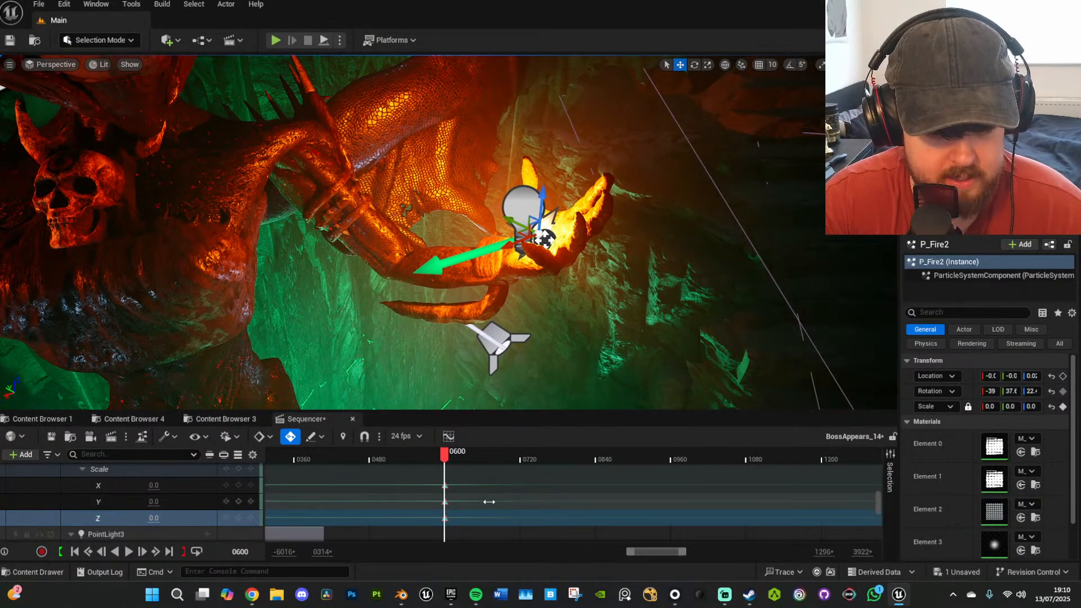
{"action": "left_click", "coordinate": [343, 459]}
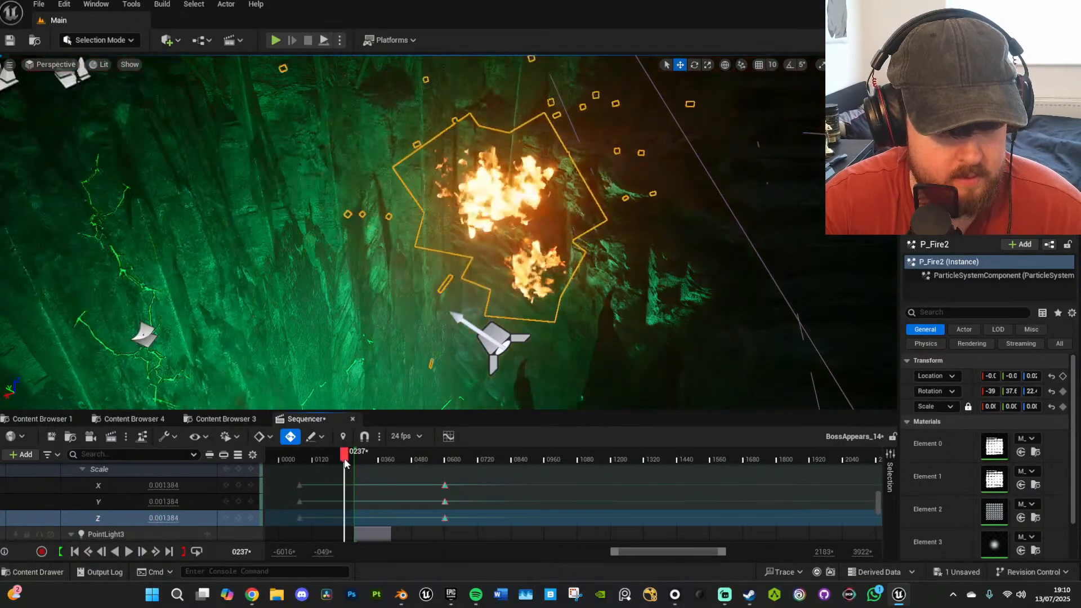
{"action": "left_click", "coordinate": [164, 486]}
{"action": "type", "text": "0"}
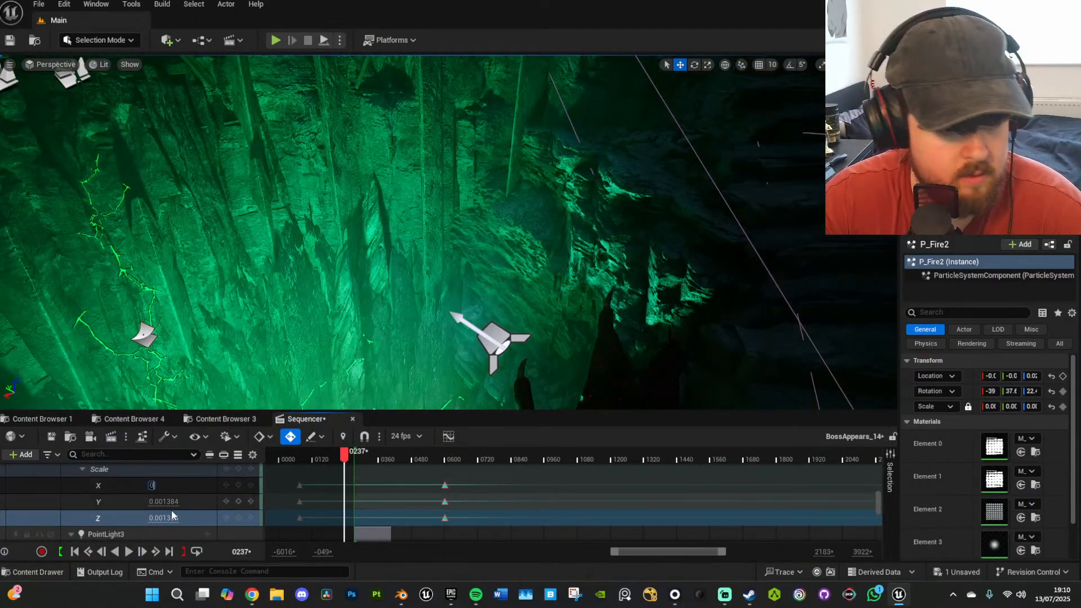
{"action": "left_click", "coordinate": [166, 501]}
{"action": "type", "text": "0"}
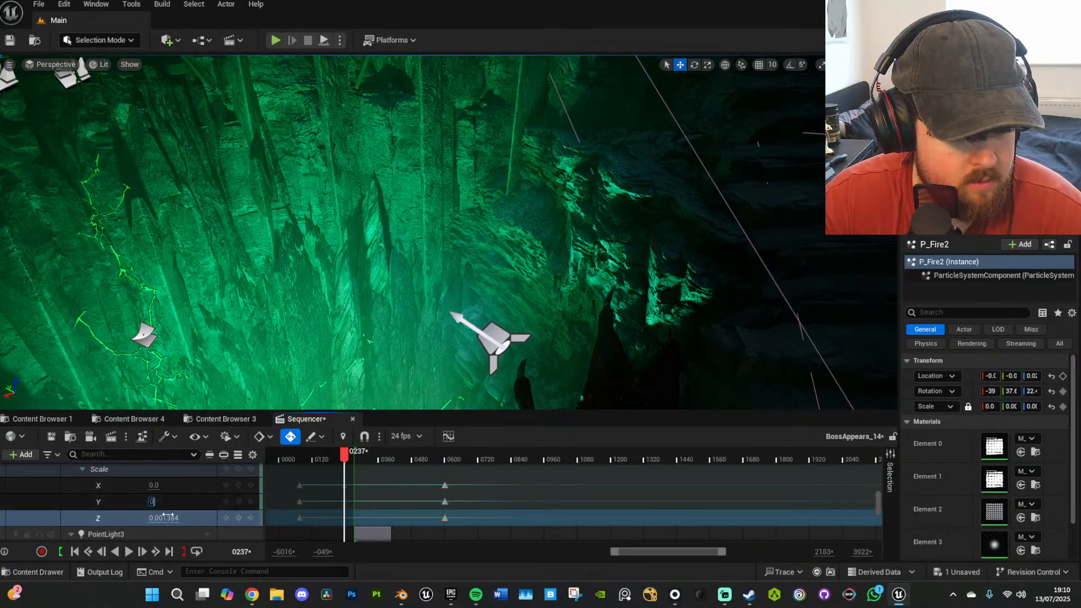
{"action": "left_click", "coordinate": [179, 518]}
{"action": "type", "text": "0"}
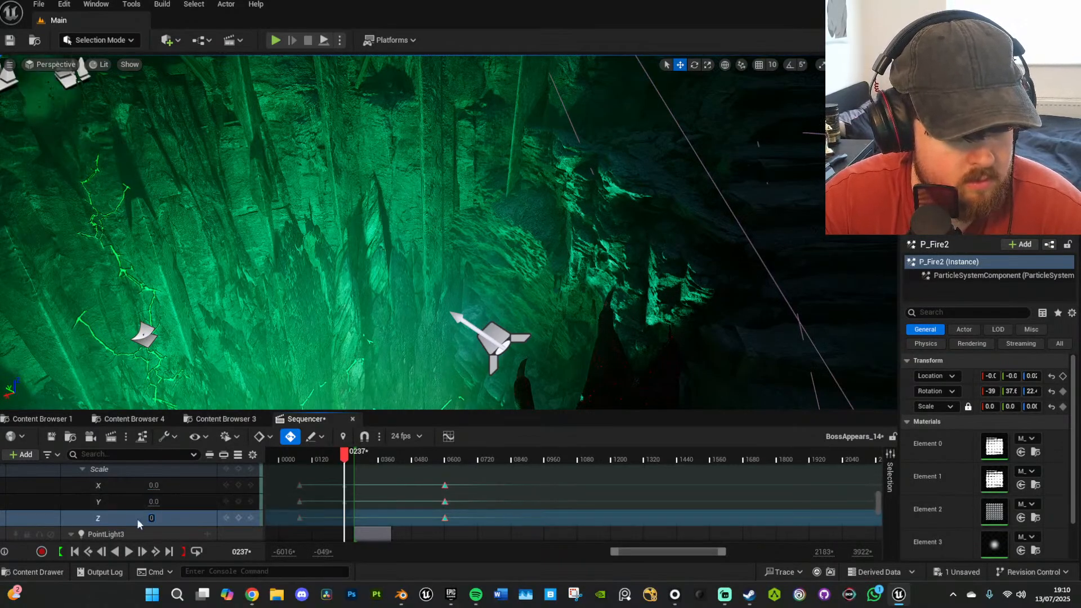
Play the sequence past frame 600 from a wider view to check when the left-hand fire ignites.
{"action": "left_click", "coordinate": [417, 454]}
{"action": "left_click_drag", "start_coordinate": [418, 459], "coordinate": [432, 457]}
{"action": "right_click_drag", "start_coordinate": [437, 315], "coordinate": [417, 304]}
{"action": "key", "text": "s"}
{"action": "key", "text": "space"}
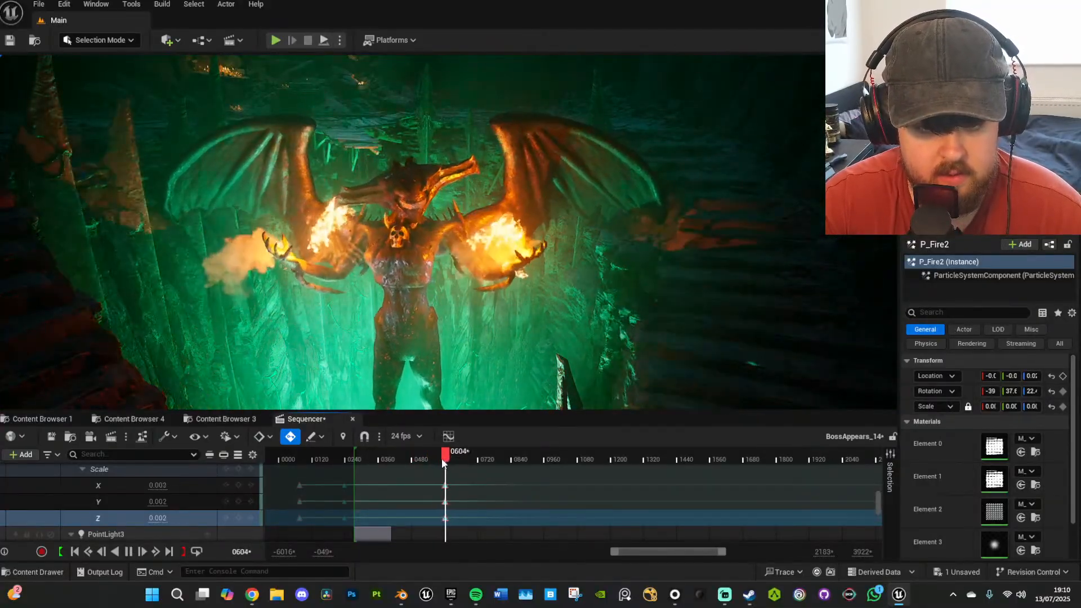
{"action": "key", "text": "space"}
At frame 537, hide Plane106 and the fog cards SM_FogCard_01_N91, N80 and N81 around the boss's left hand.
{"action": "key", "text": "w"}
{"action": "right_click_drag", "start_coordinate": [443, 282], "coordinate": [462, 307]}
{"action": "left_click", "coordinate": [427, 459]}
{"action": "right_click_drag", "start_coordinate": [465, 365], "coordinate": [468, 394]}
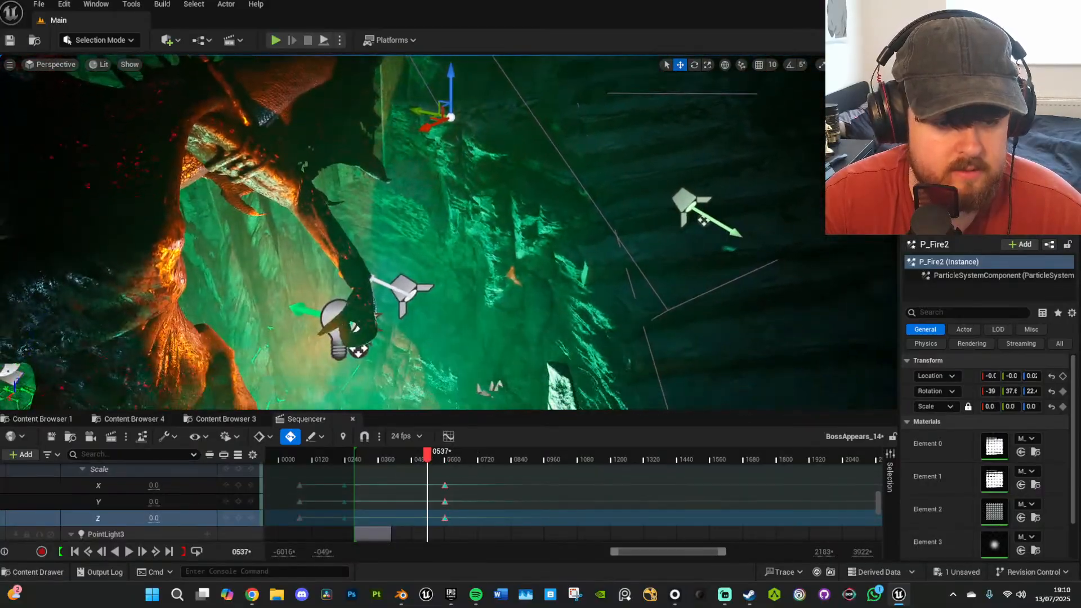
{"action": "left_click", "coordinate": [465, 364]}
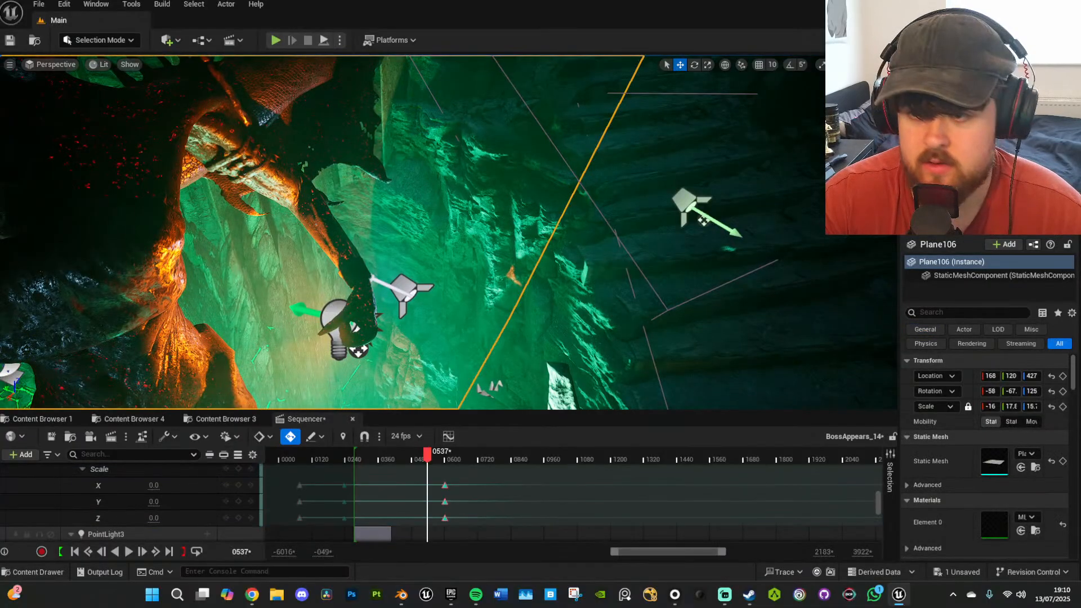
{"action": "key", "text": "h"}
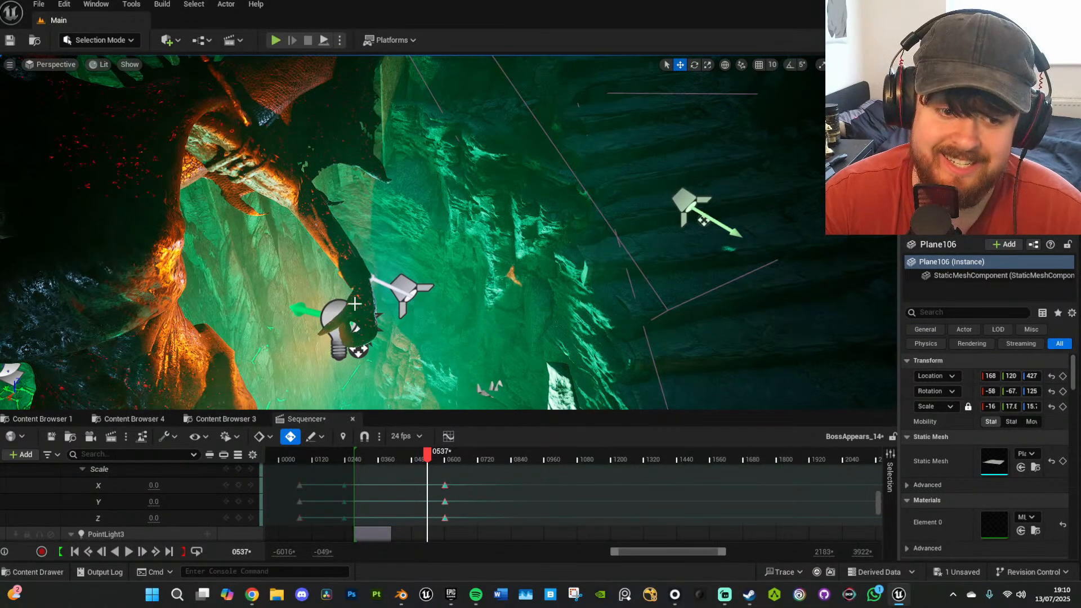
{"action": "left_click", "coordinate": [465, 364]}
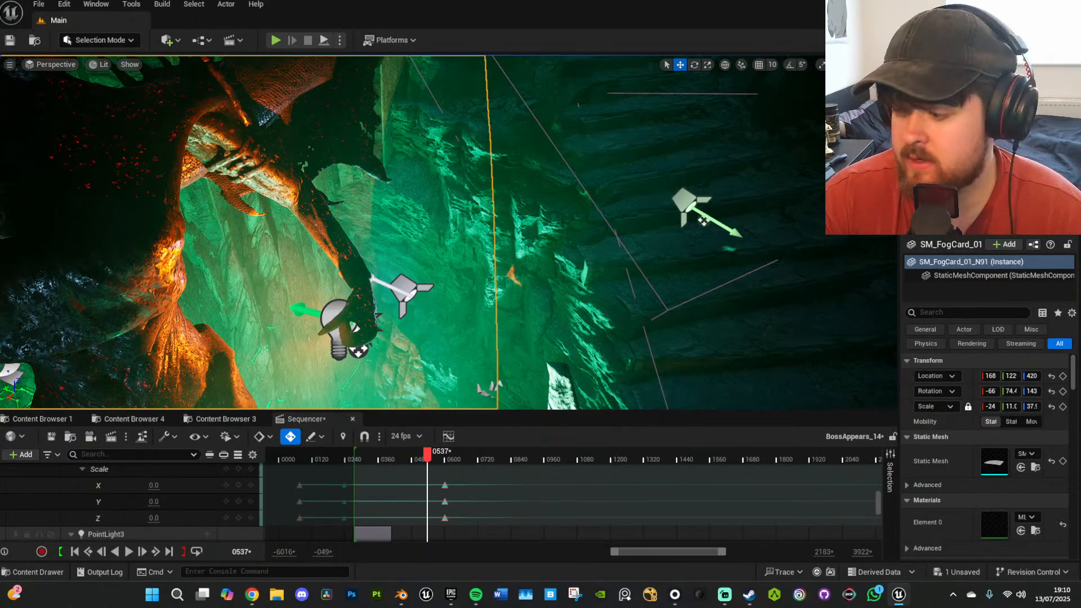
{"action": "key", "text": "h"}
{"action": "left_click", "coordinate": [345, 300]}
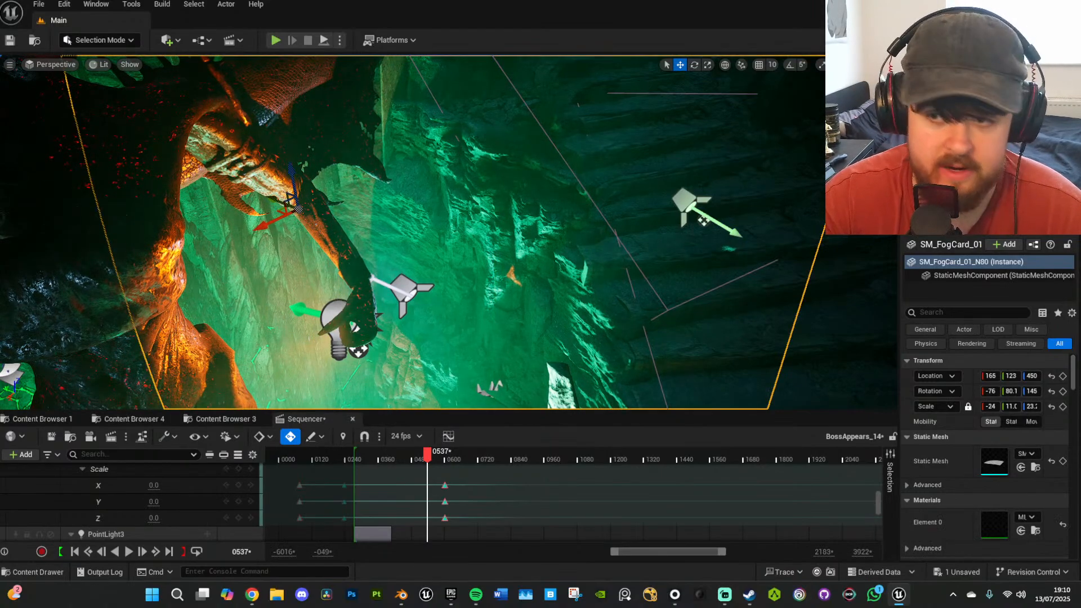
{"action": "key", "text": "h"}
{"action": "left_click", "coordinate": [346, 282]}
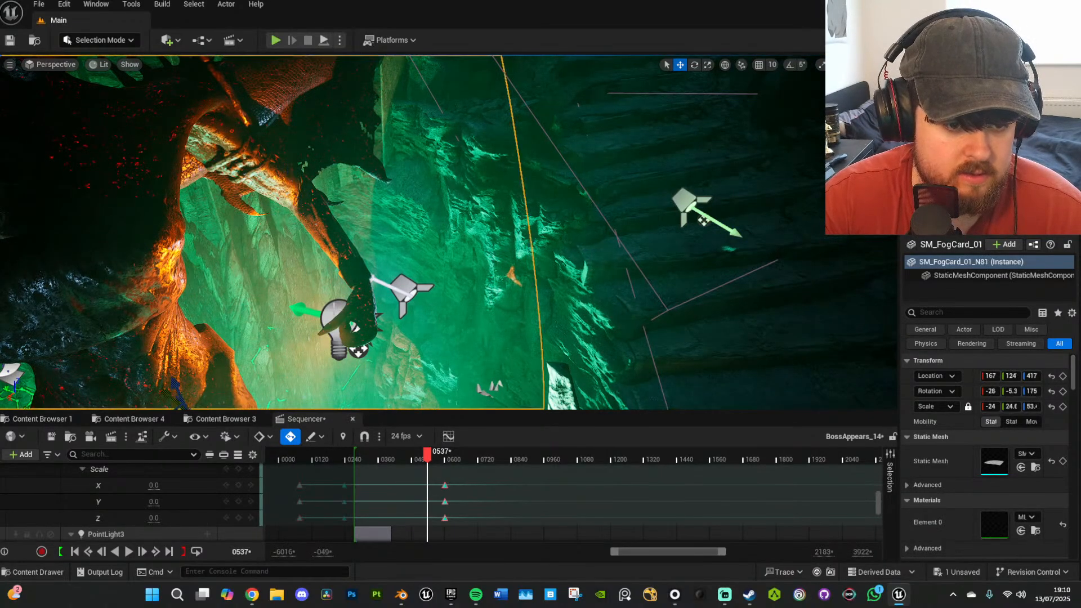
{"action": "key", "text": "h"}
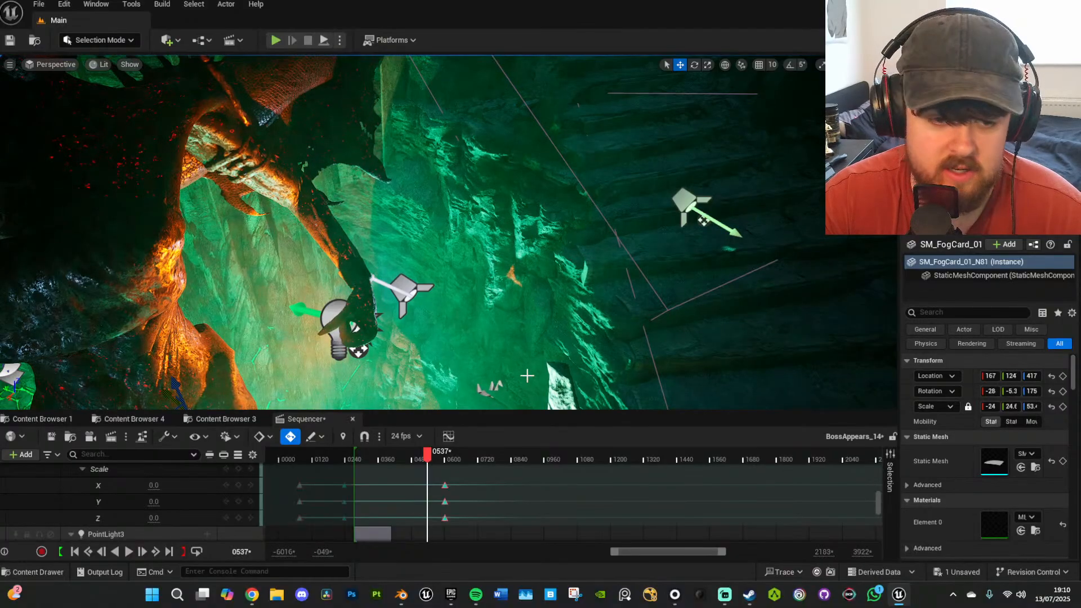
At frame 602, key the intensity of PointLight5 in the boss's left hand at 20000 cd.
{"action": "right_click_drag", "start_coordinate": [526, 375], "coordinate": [483, 380]}
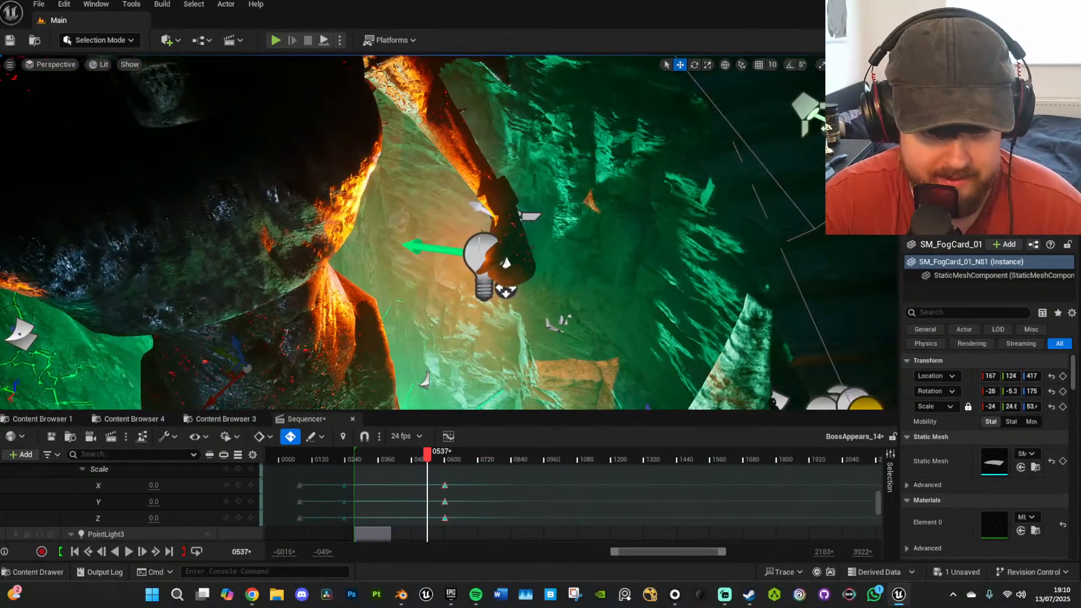
{"action": "left_click", "coordinate": [481, 256]}
{"action": "scroll", "coordinate": [445, 477], "scroll_direction": "down", "scroll_amount": 3}
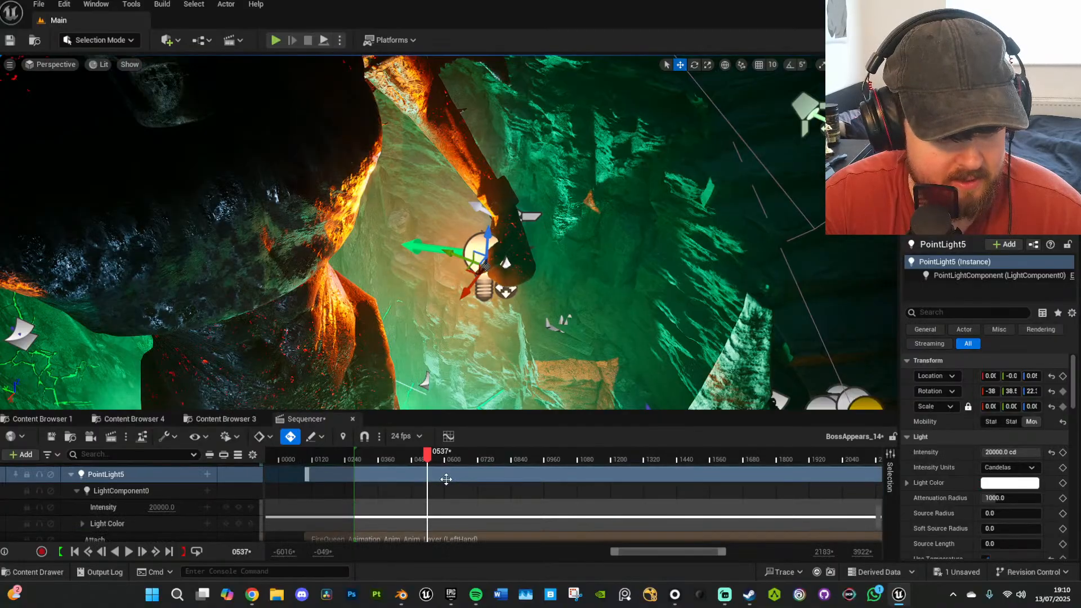
{"action": "key", "text": "space"}
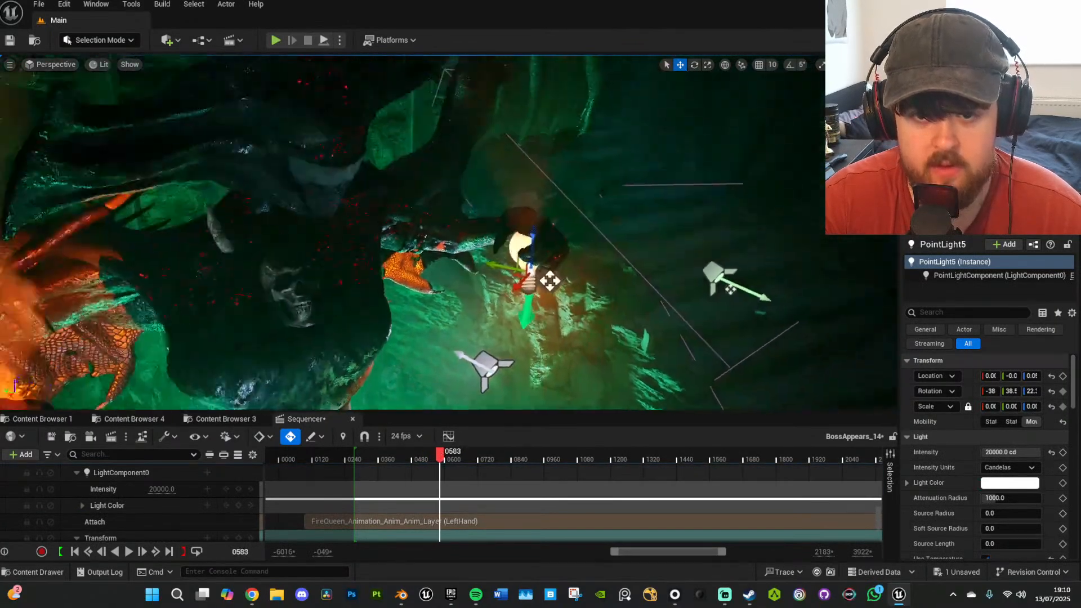
{"action": "right_click_drag", "start_coordinate": [495, 337], "coordinate": [484, 326]}
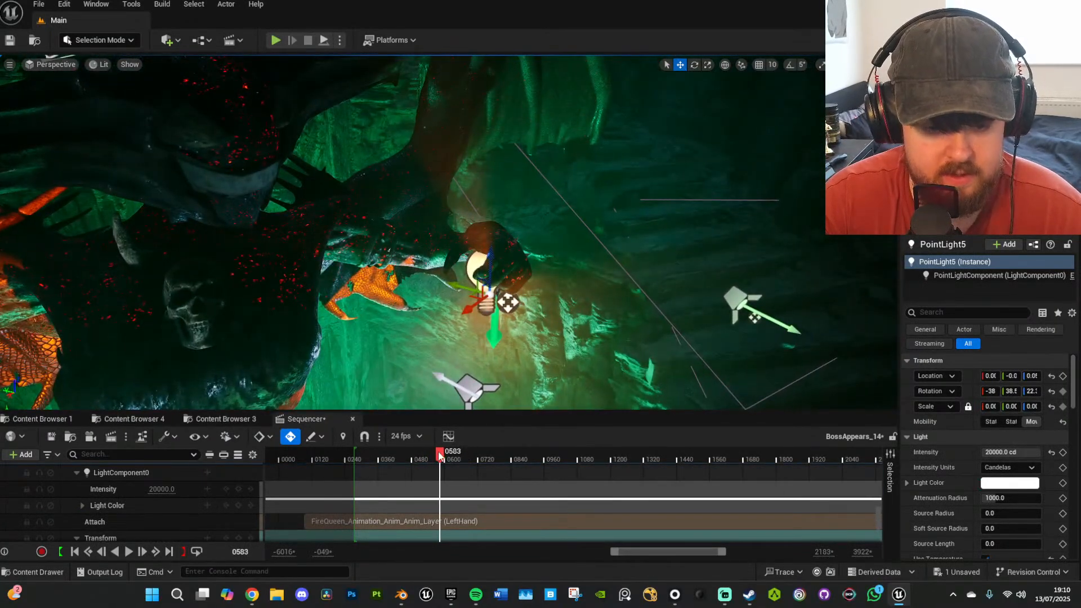
{"action": "left_click_drag", "start_coordinate": [439, 456], "coordinate": [441, 459]}
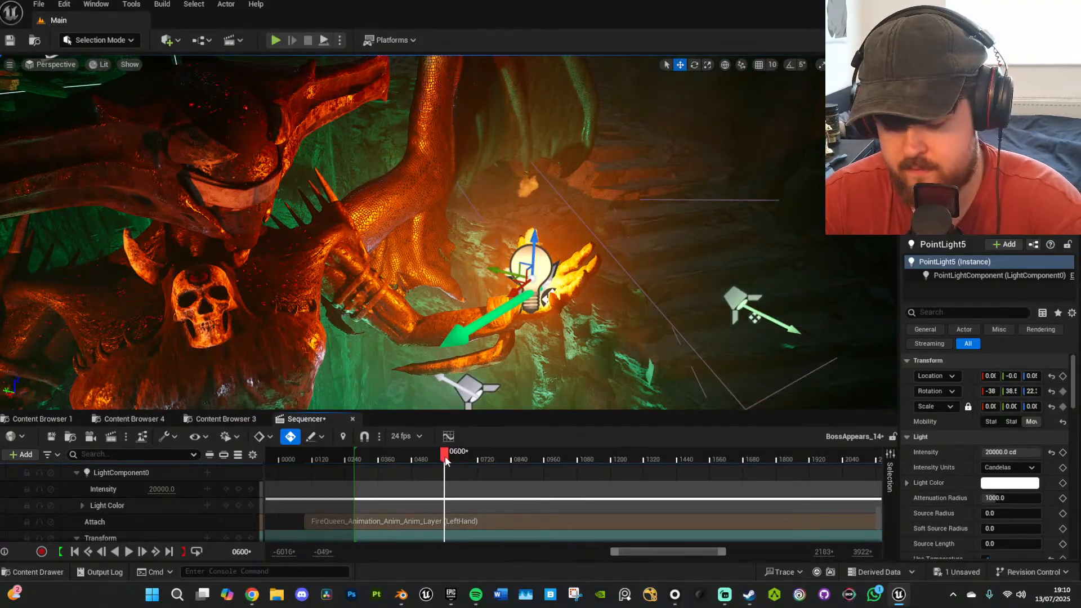
{"action": "key", "text": "Right"}
{"action": "key", "text": "Right"}
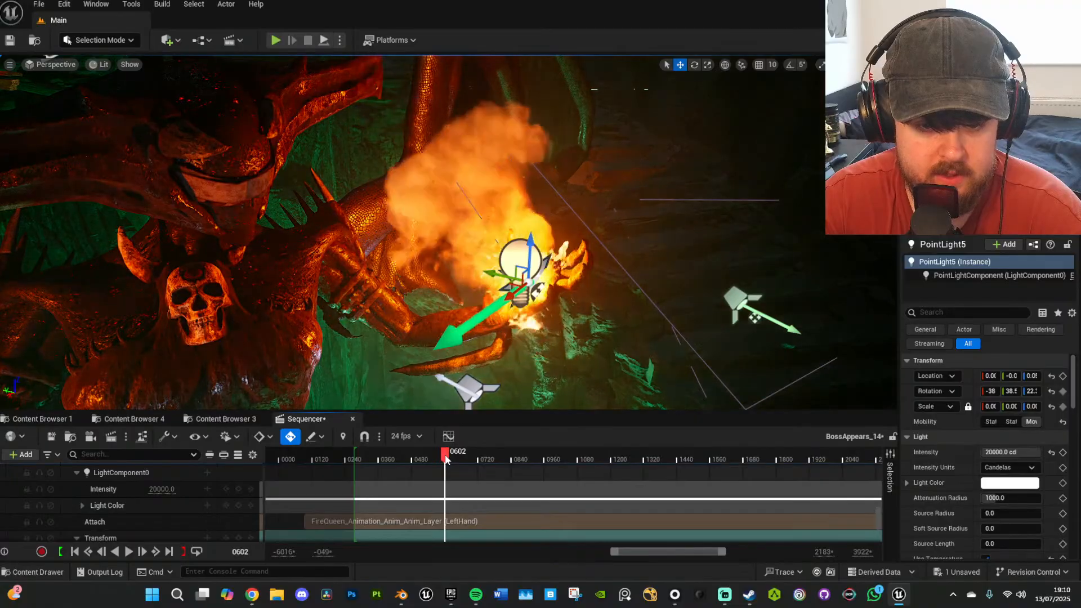
{"action": "left_click", "coordinate": [238, 489]}
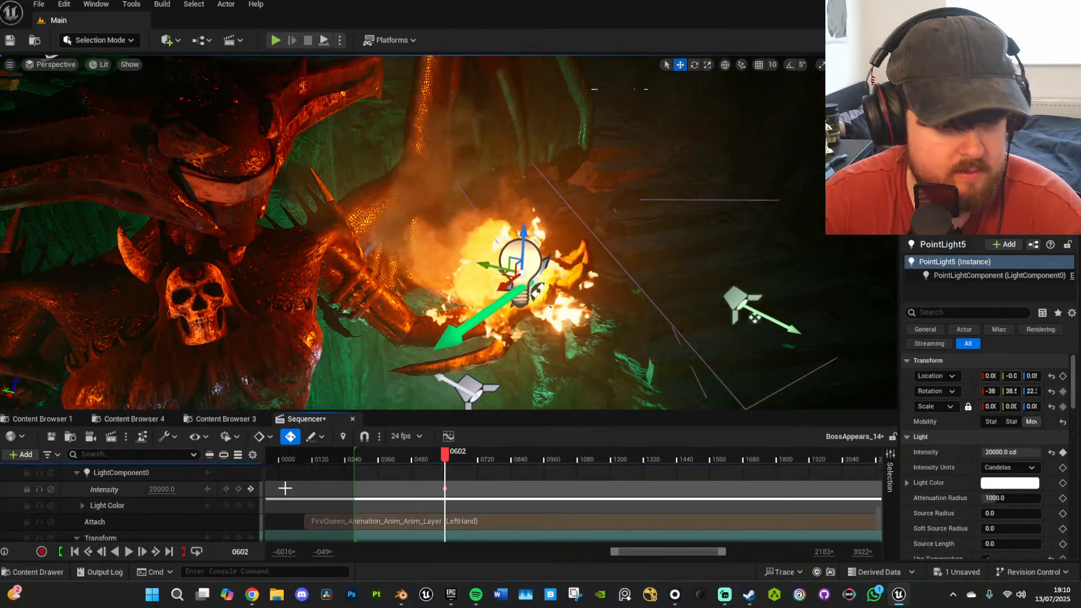
{"action": "scroll", "coordinate": [441, 485], "scroll_direction": "up", "scroll_amount": 4, "text": "ctrl"}
{"action": "left_click", "coordinate": [445, 488]}
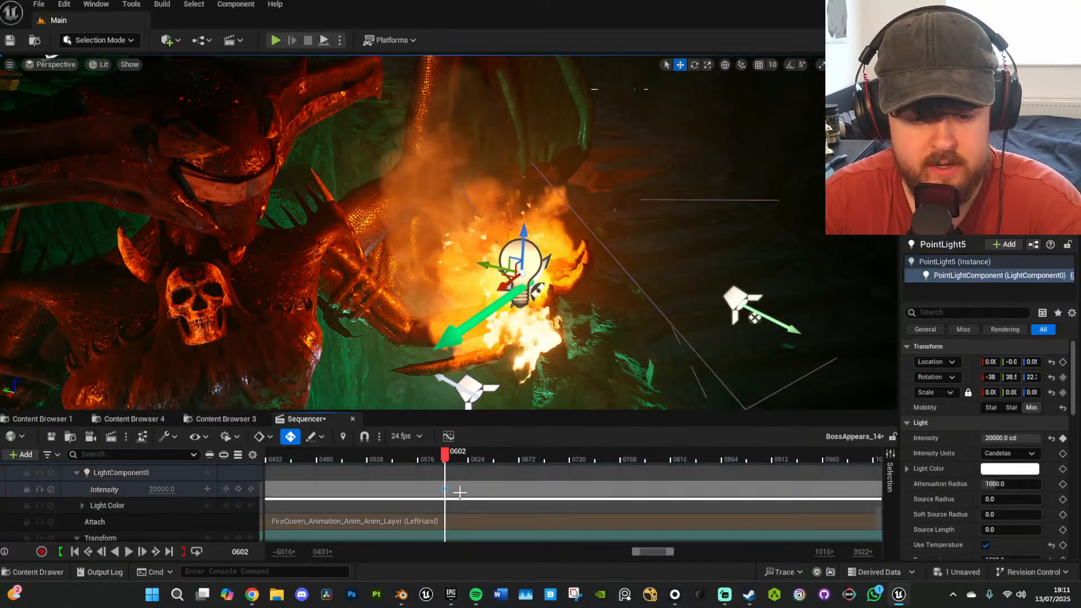
At frame 600, key PointLight5's intensity at 0 and play the sequence across both keys.
{"action": "key", "text": "Left"}
{"action": "key", "text": "Left"}
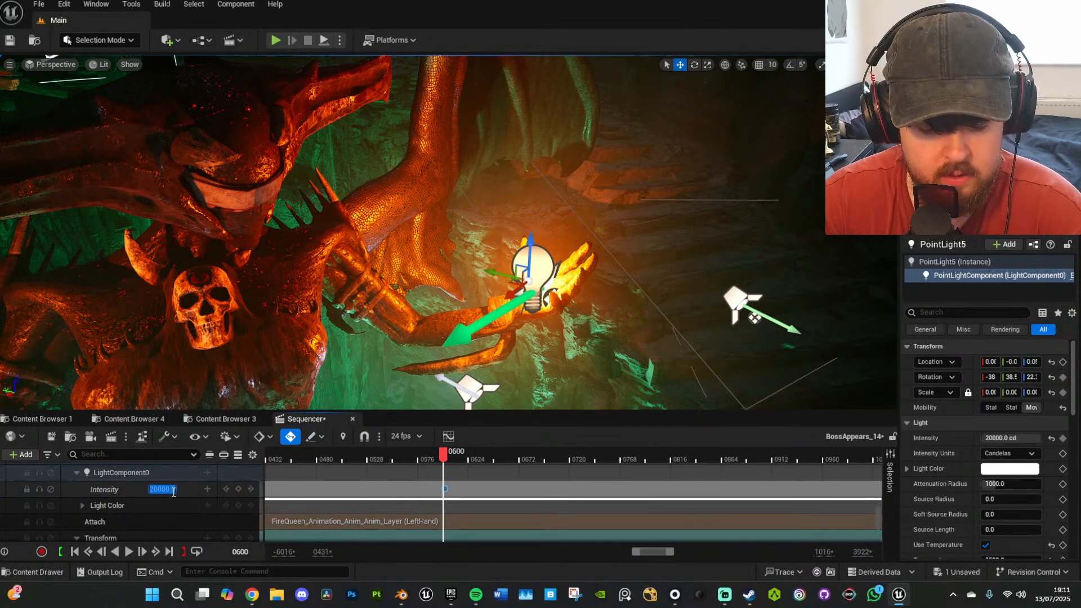
{"action": "left_click", "coordinate": [239, 489]}
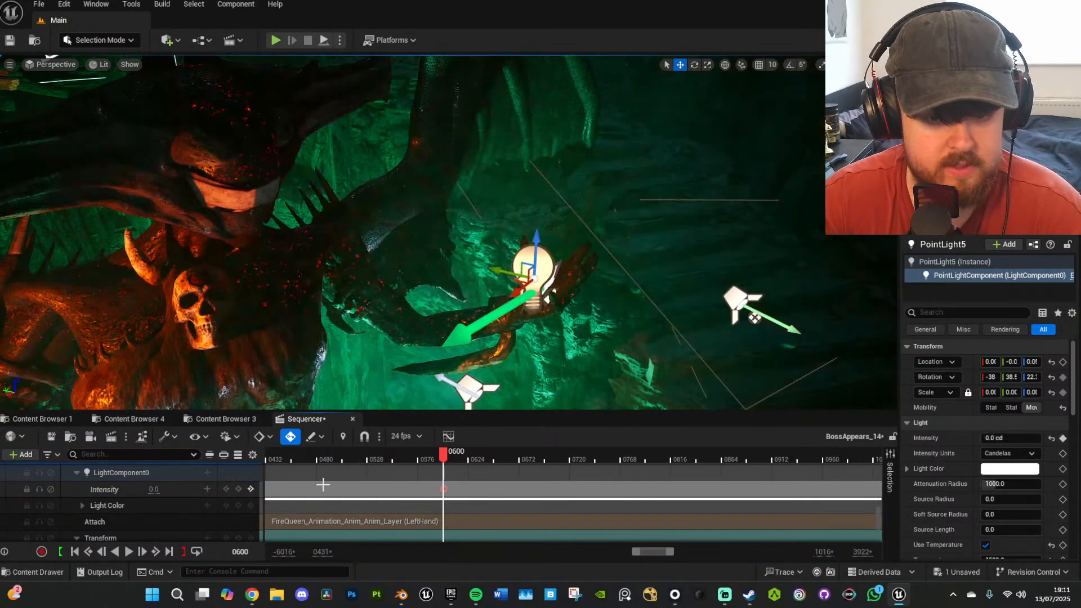
{"action": "left_click_drag", "start_coordinate": [444, 453], "coordinate": [435, 456]}
{"action": "key", "text": "space"}
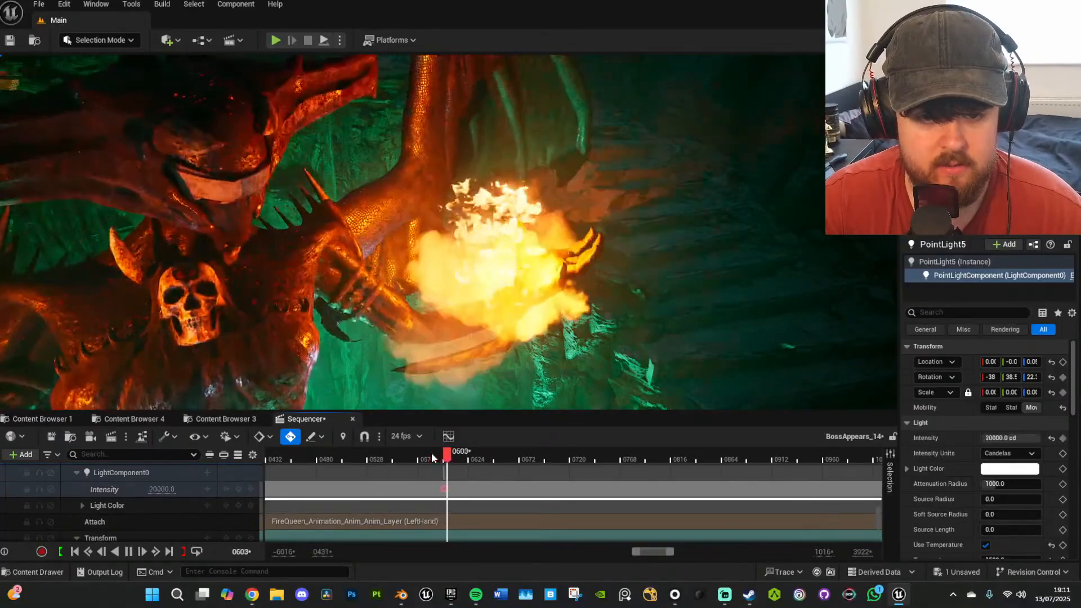
{"action": "key", "text": "space"}
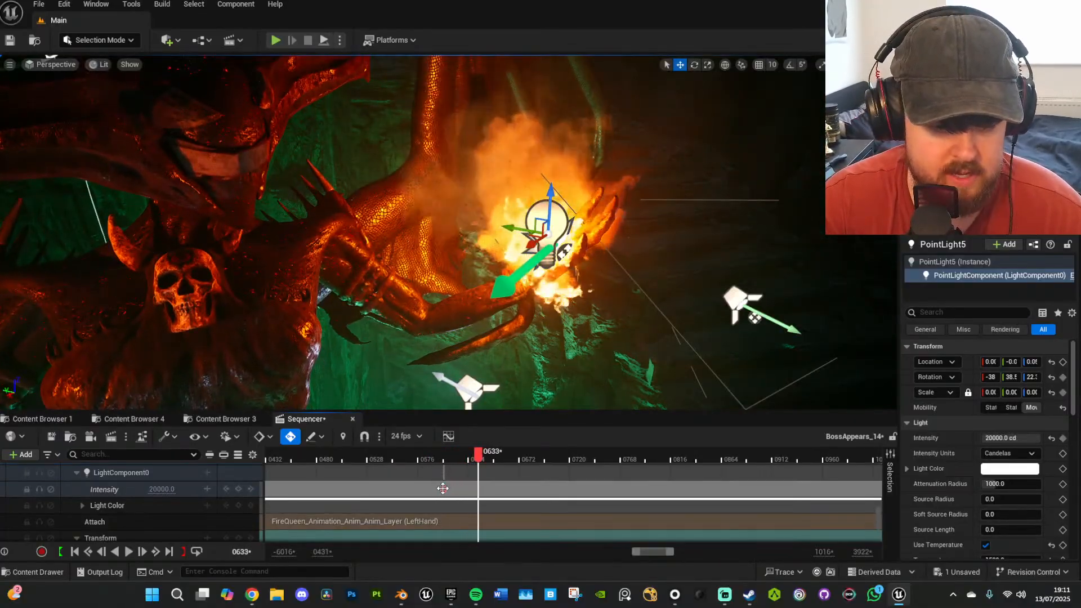
Play the sequence past frame 600 from a wider view of the boss to check the left-hand light switching on.
{"action": "scroll", "coordinate": [441, 489], "scroll_direction": "up", "scroll_amount": 4, "text": "ctrl"}
{"action": "key", "text": "s"}
{"action": "mouse_move", "coordinate": [566, 380]}
{"action": "right_mouse_down"}
{"action": "mouse_move", "coordinate": [540, 372]}
{"action": "mouse_move", "coordinate": [568, 363]}
{"action": "right_mouse_up"}
{"action": "key", "text": "w"}
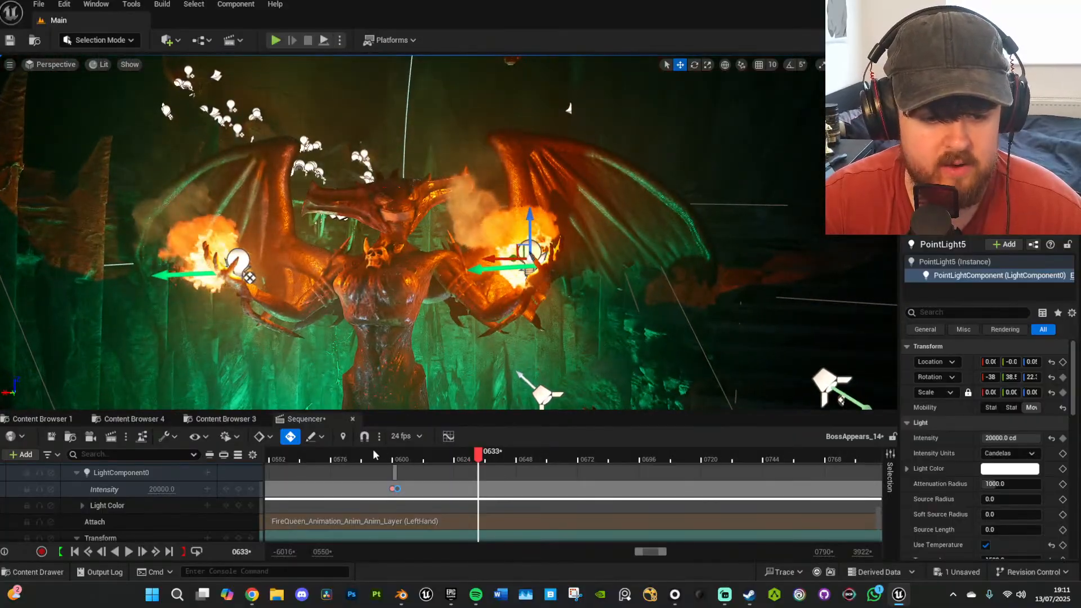
{"action": "left_click", "coordinate": [363, 458]}
{"action": "key", "text": "space"}
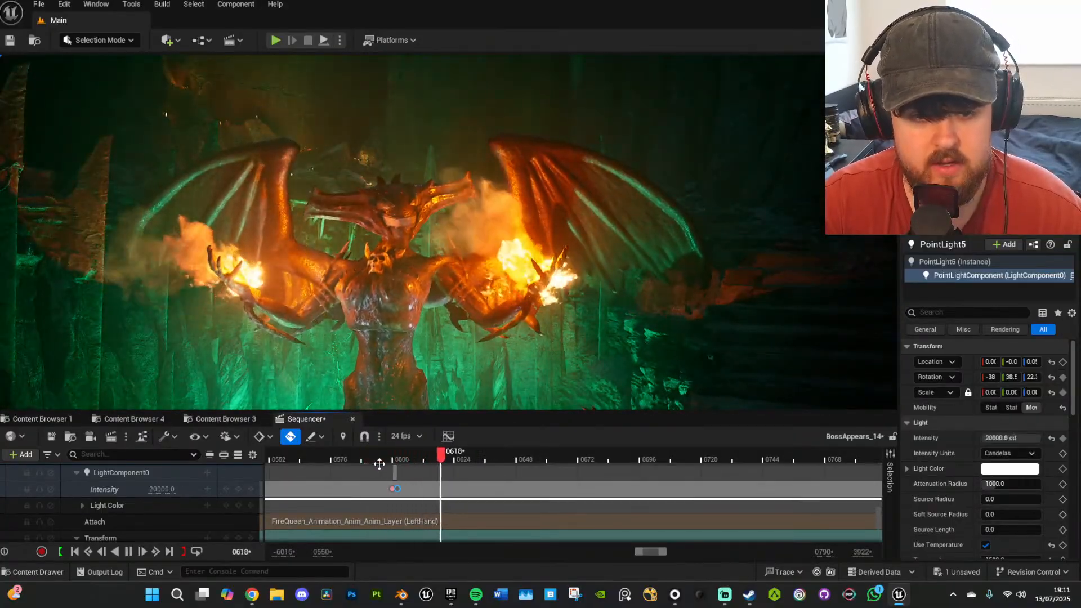
{"action": "key", "text": "space"}
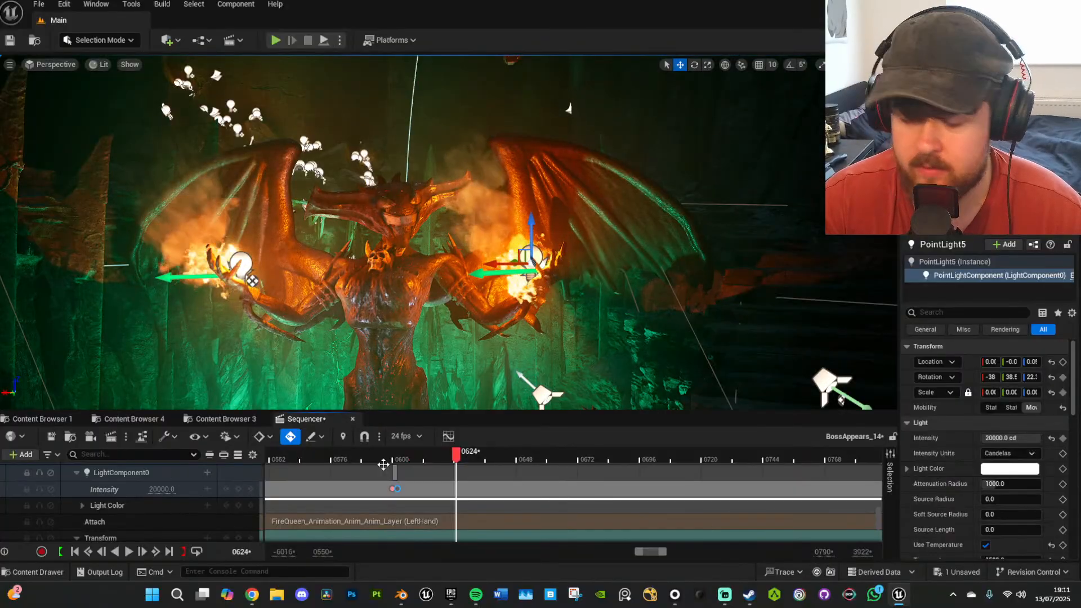
Spread PointLight5's two intensity keys apart to about frames 599 and 604, and replay the light's fade-in.
{"action": "left_click", "coordinate": [397, 489]}
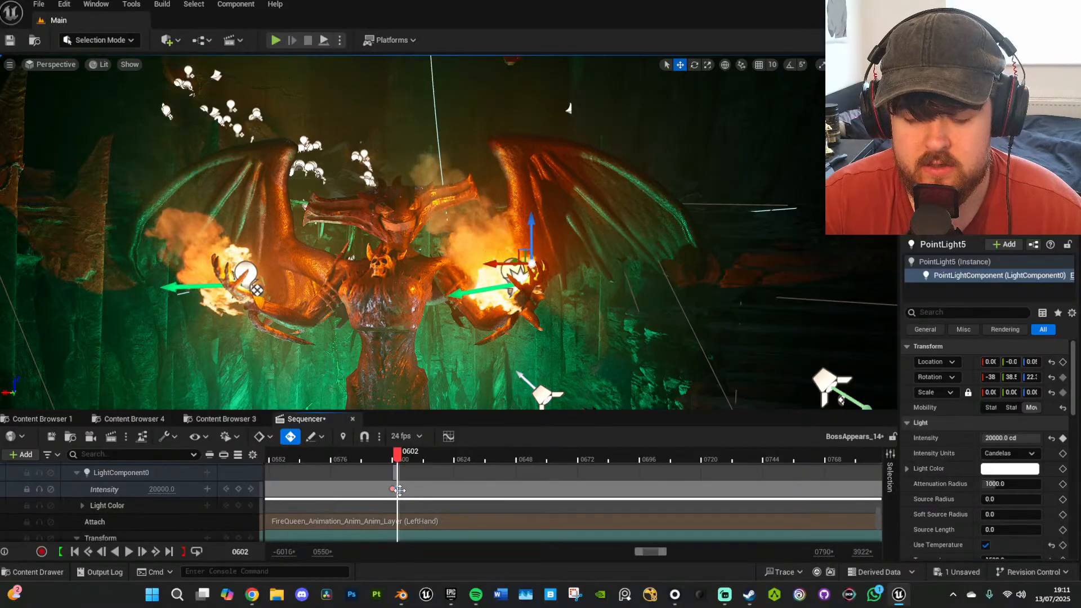
{"action": "scroll", "coordinate": [410, 493], "scroll_direction": "up", "scroll_amount": 5, "text": "ctrl"}
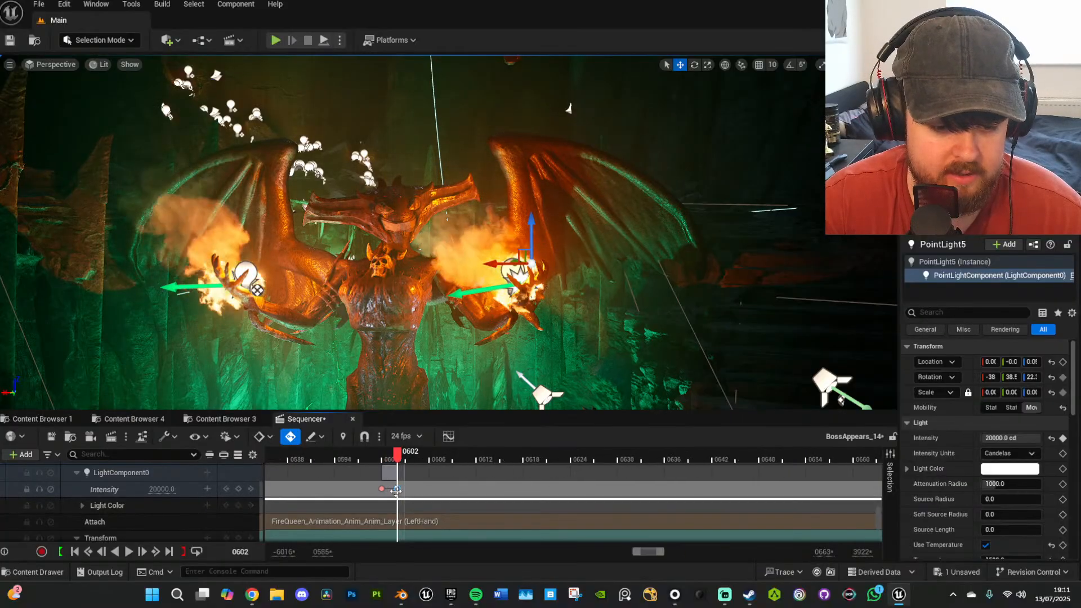
{"action": "left_click_drag", "start_coordinate": [406, 491], "coordinate": [373, 488]}
{"action": "key", "text": "space"}
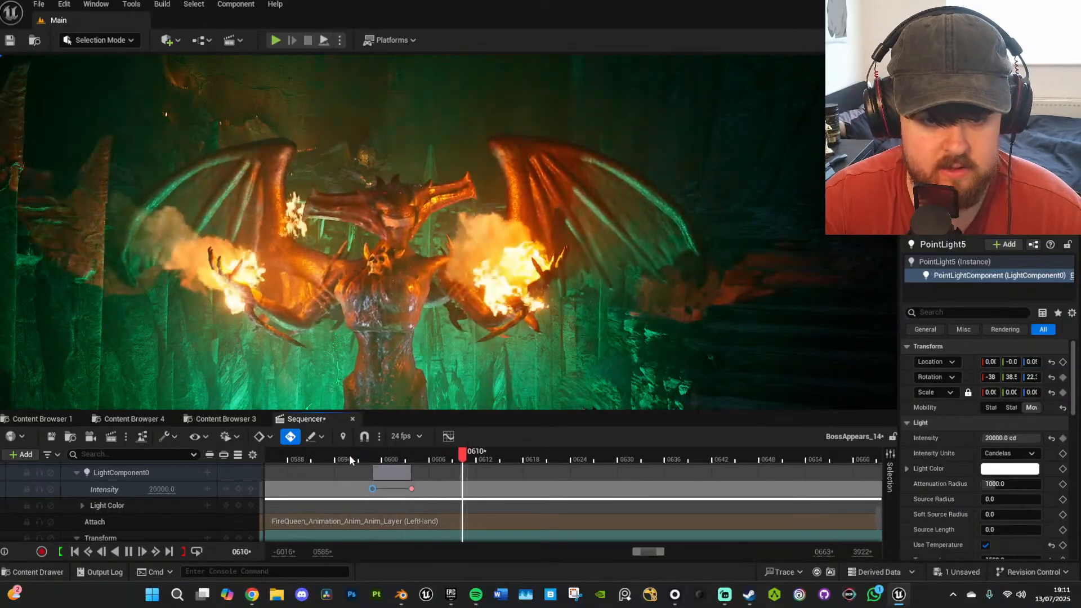
{"action": "left_click", "coordinate": [334, 457]}
{"action": "key", "text": "space"}
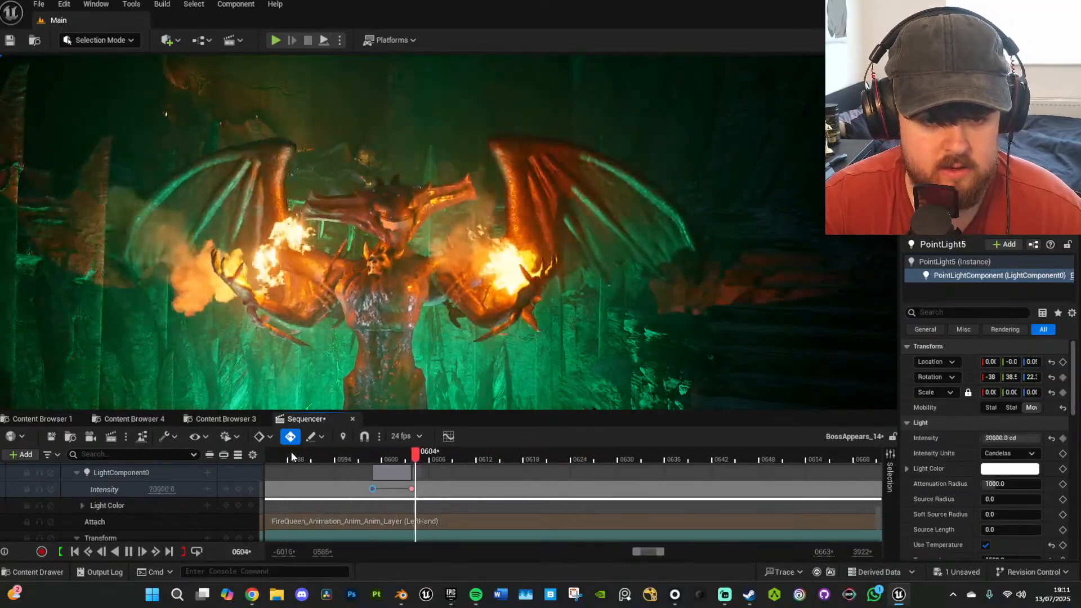
Spread P_Fire2's two scale keys apart to about frames 598 and 603 to match the light's timing.
{"action": "left_click_drag", "start_coordinate": [373, 458], "coordinate": [400, 456]}
{"action": "left_click", "coordinate": [522, 274]}
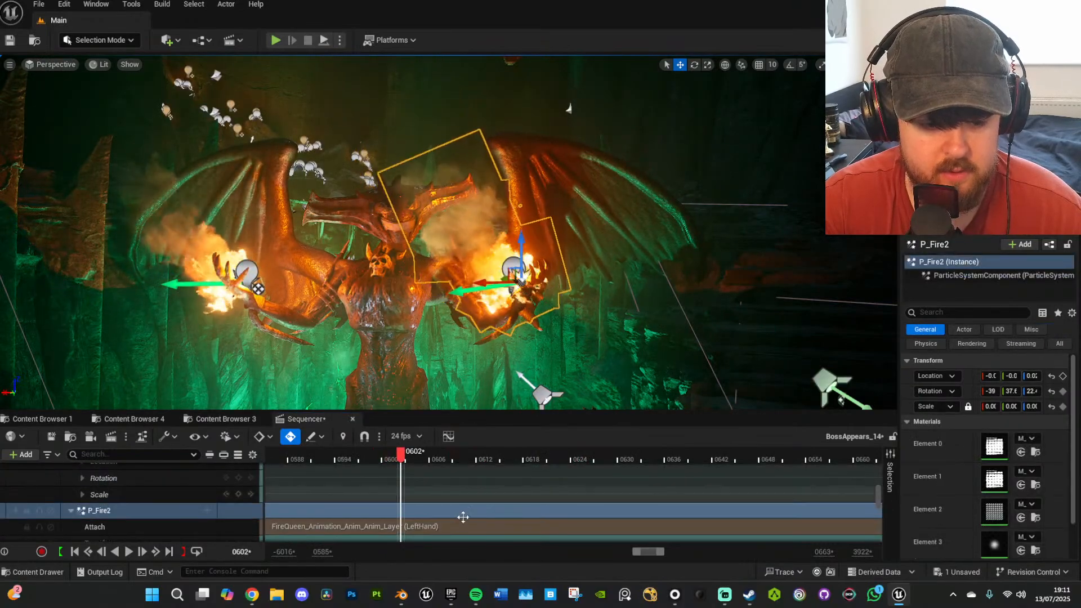
{"action": "scroll", "coordinate": [442, 510], "scroll_direction": "down", "scroll_amount": 5}
{"action": "scroll", "coordinate": [441, 509], "scroll_direction": "down", "scroll_amount": 2}
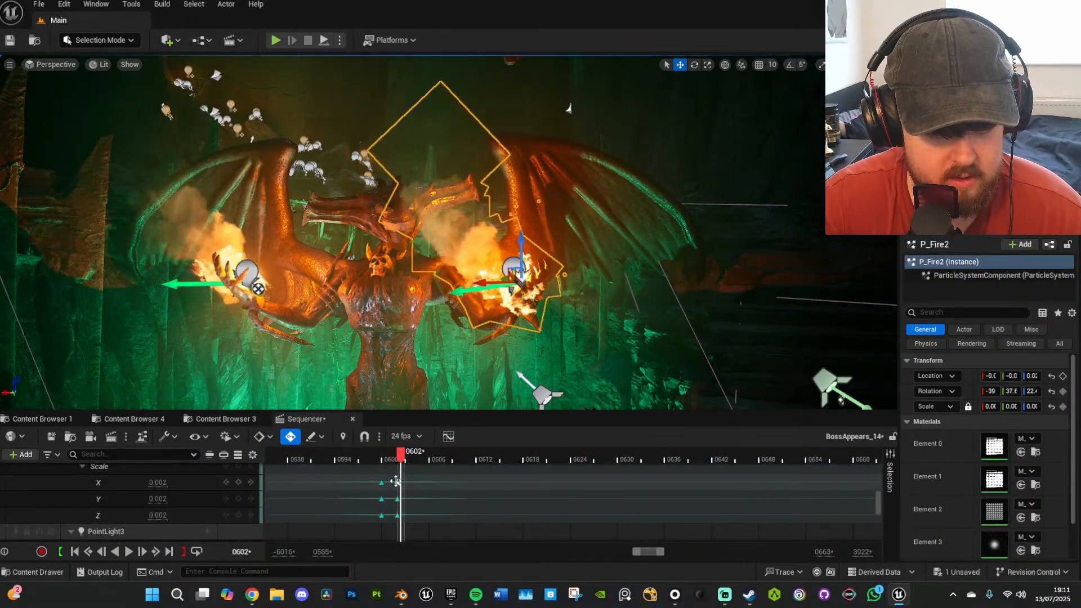
{"action": "left_click", "coordinate": [83, 484]}
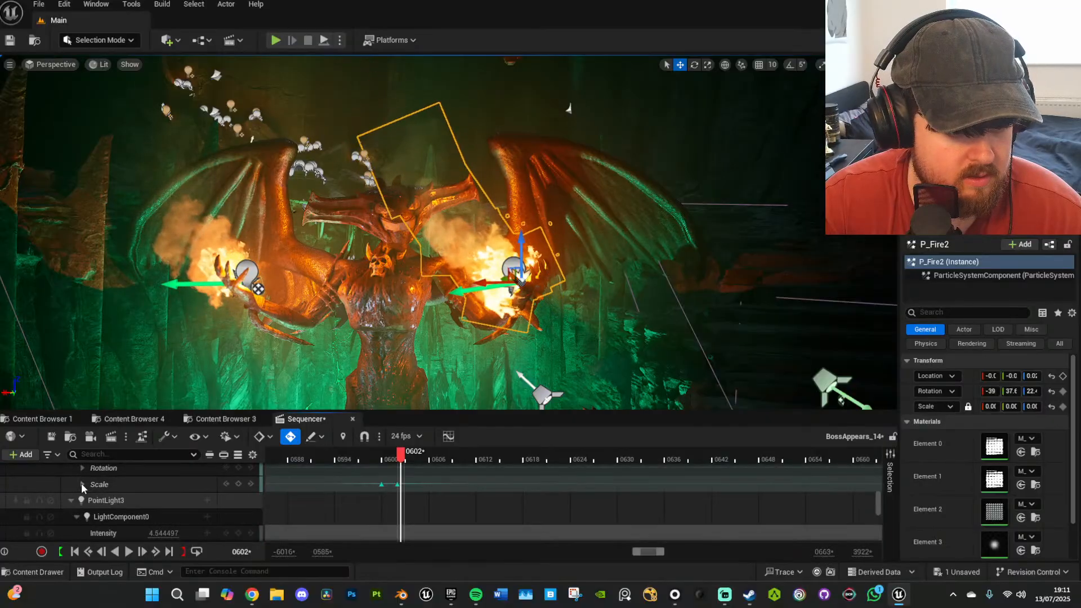
{"action": "left_click", "coordinate": [399, 486]}
{"action": "left_click_drag", "start_coordinate": [399, 486], "coordinate": [370, 485]}
Replay the sequence from around frame 598 to check the left-hand fire growing together with its light.
{"action": "key", "text": "space"}
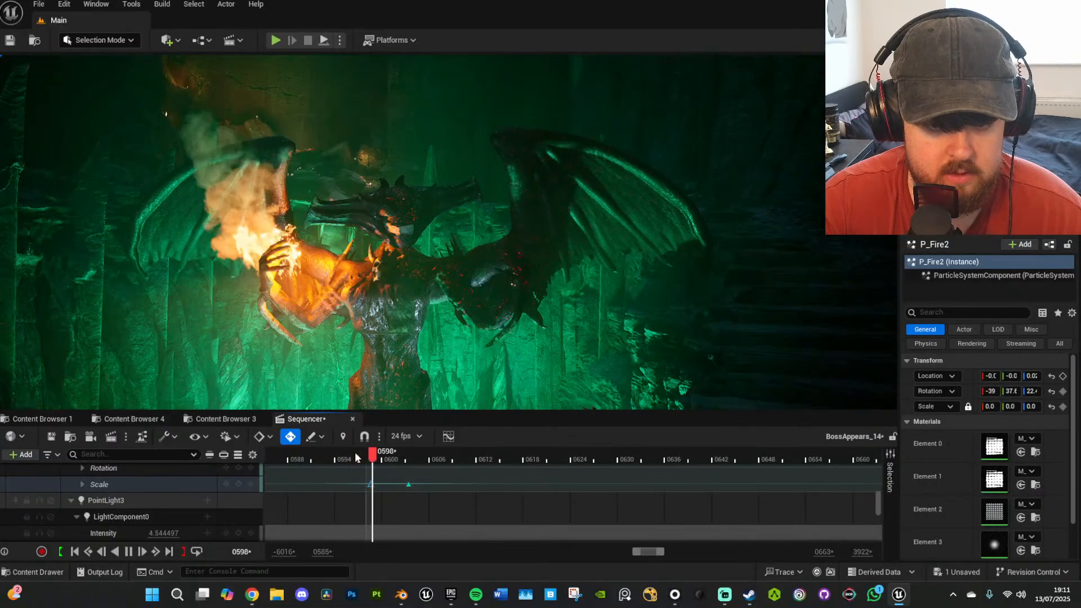
{"action": "key", "text": "space"}
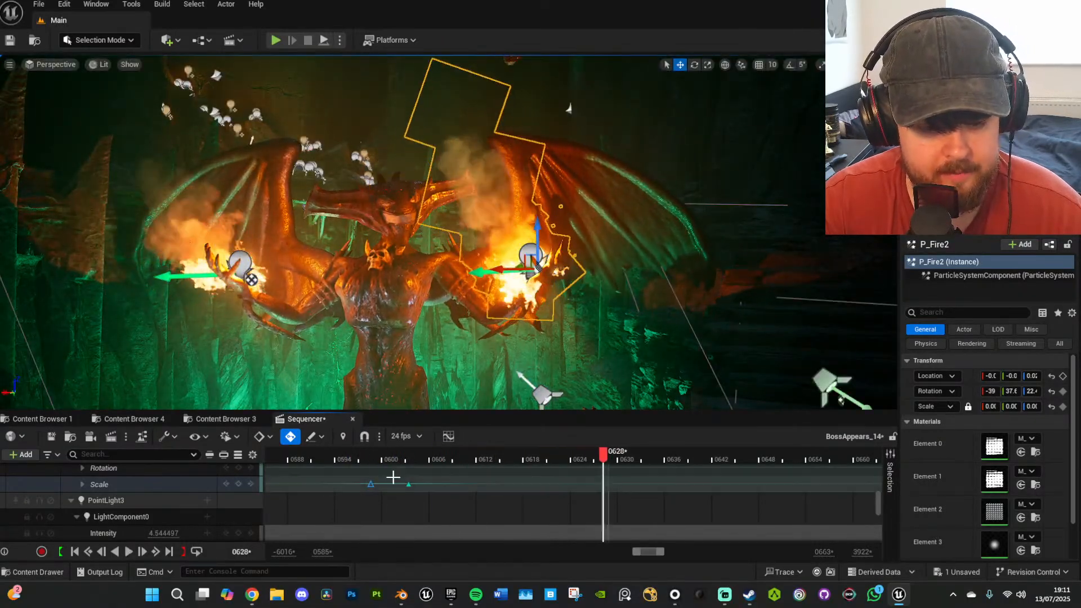
{"action": "left_click", "coordinate": [368, 486]}
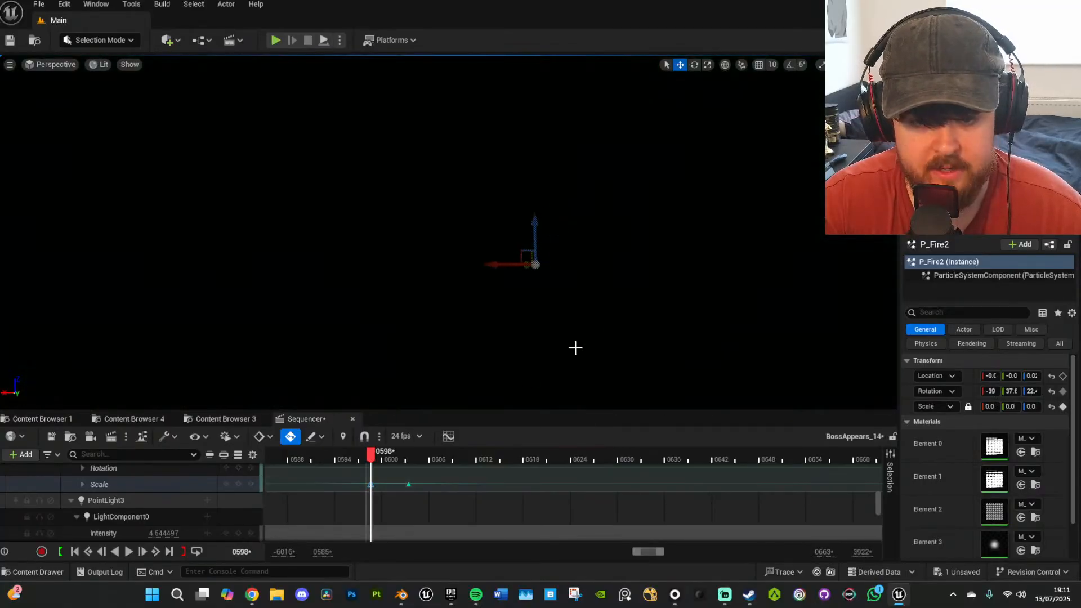
{"action": "key", "text": "space"}
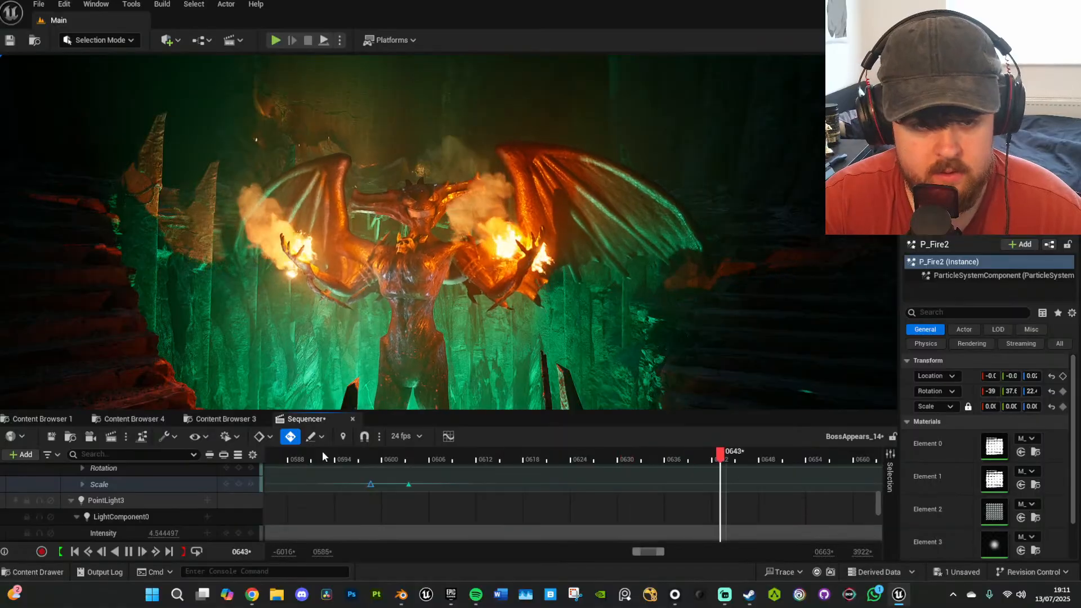
{"action": "key", "text": "space"}
At frame 598, key the X, Y and Z scale of P_Fire on the boss's right hand to 0.
{"action": "left_click", "coordinate": [369, 488]}
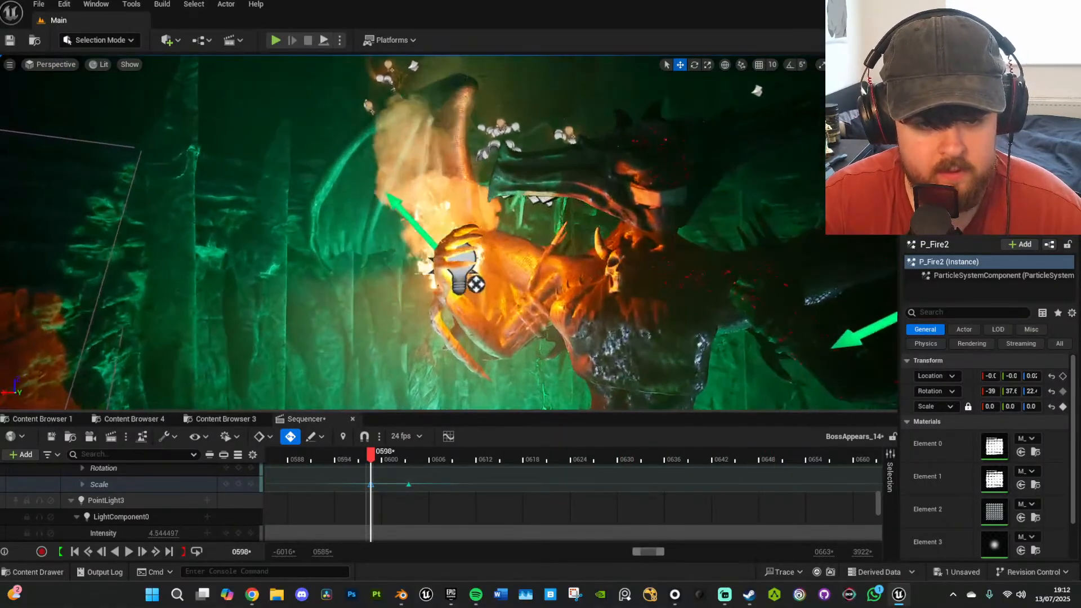
{"action": "scroll", "coordinate": [493, 283], "scroll_direction": "up", "scroll_amount": 3}
{"action": "left_click", "coordinate": [420, 238]}
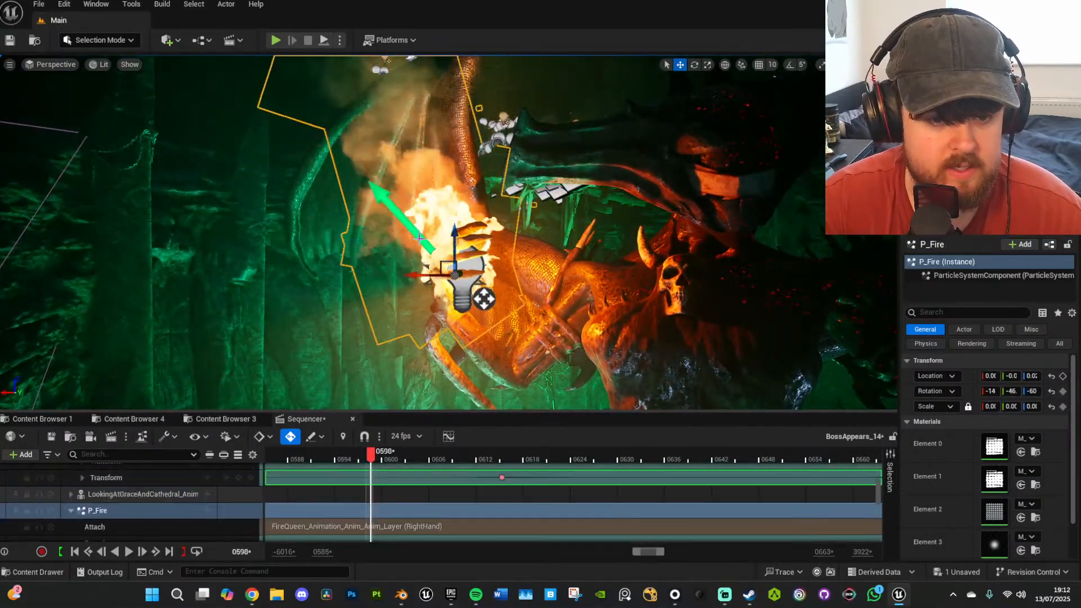
{"action": "scroll", "coordinate": [158, 520], "scroll_direction": "down", "scroll_amount": 3}
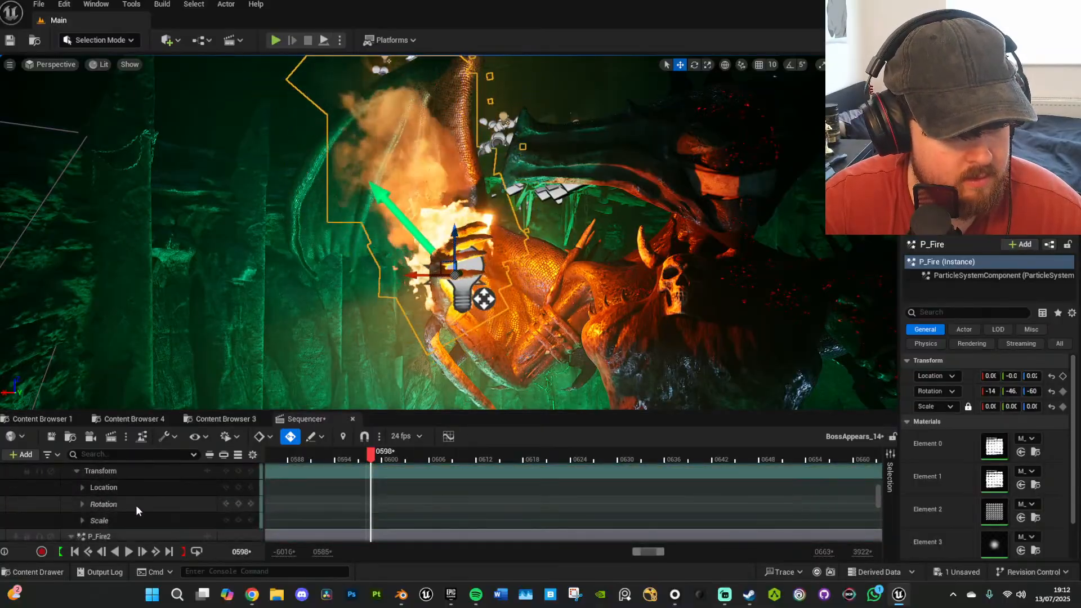
{"action": "left_click", "coordinate": [239, 520]}
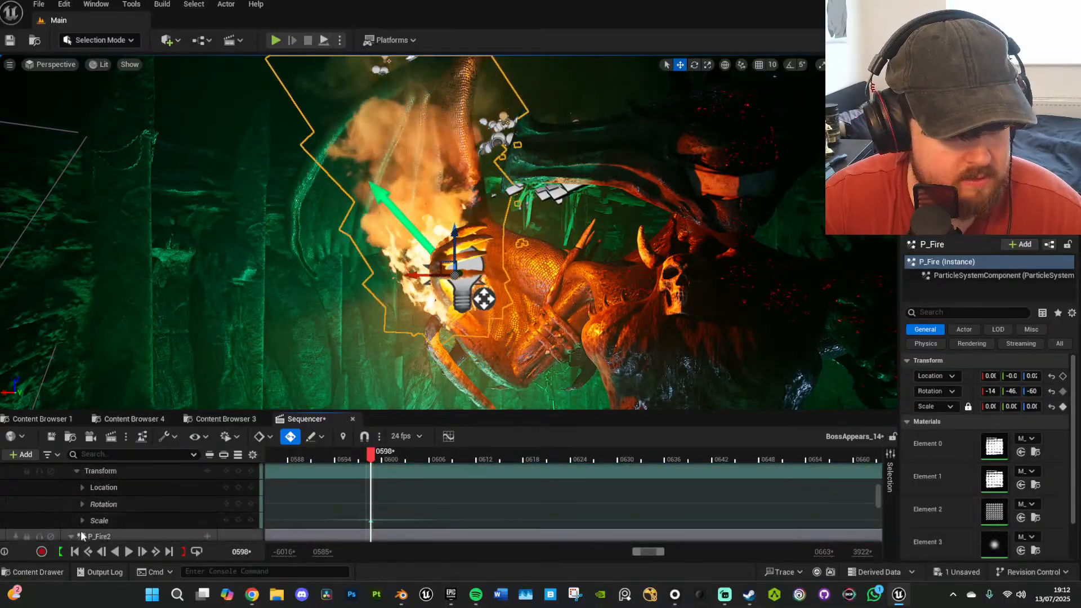
{"action": "left_click", "coordinate": [83, 521]}
{"action": "scroll", "coordinate": [184, 508], "scroll_direction": "down", "scroll_amount": 1}
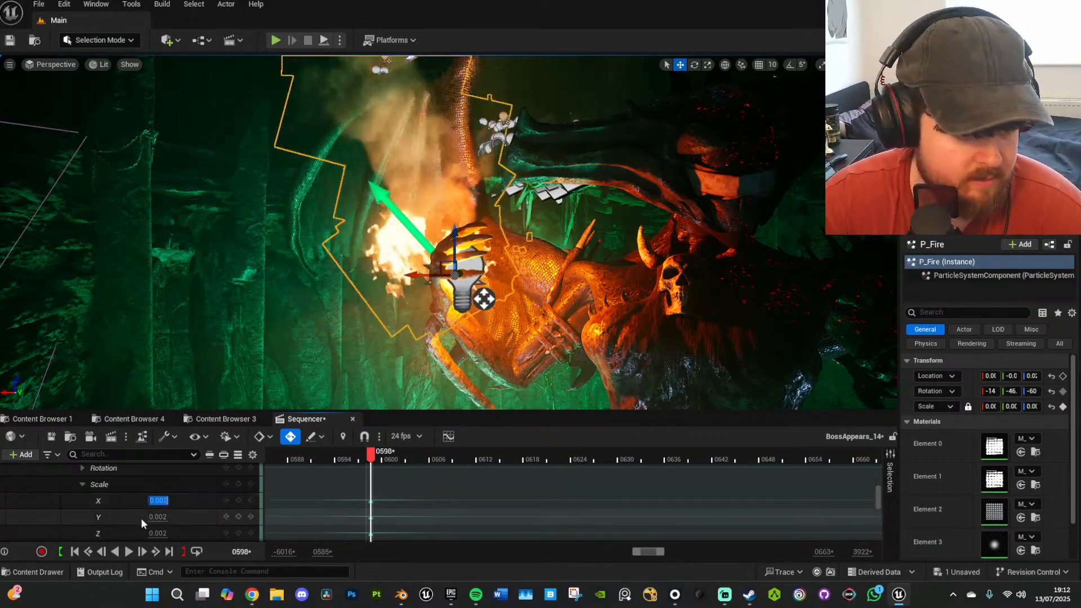
{"action": "type", "text": "0"}
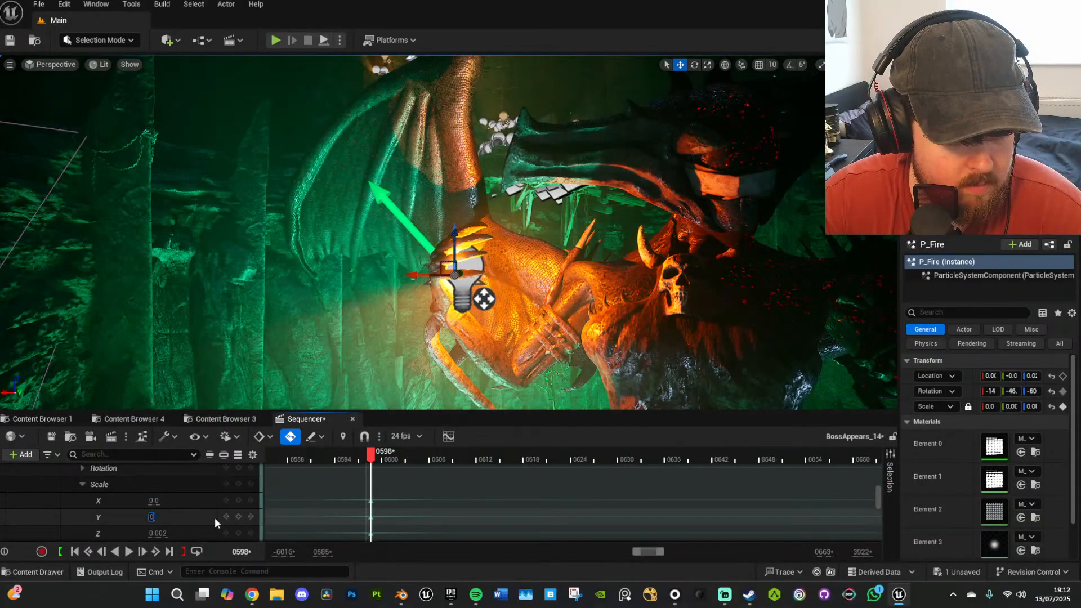
{"action": "left_click", "coordinate": [237, 517]}
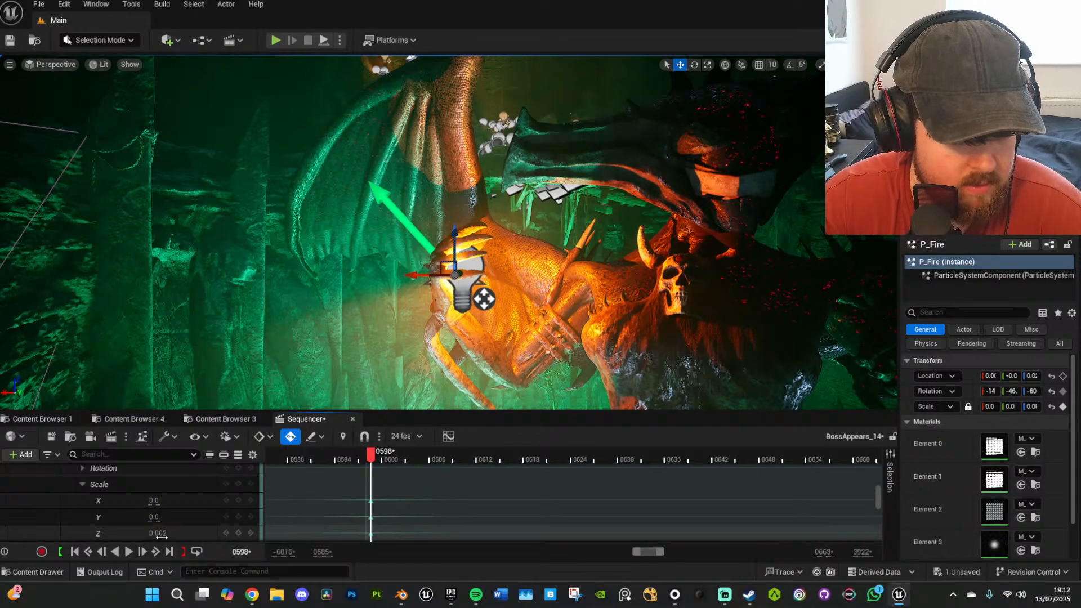
{"action": "left_click", "coordinate": [237, 533]}
Try to key the X, Y and Z scale of P_Fire to 0 at frame 602.
{"action": "left_click", "coordinate": [376, 457]}
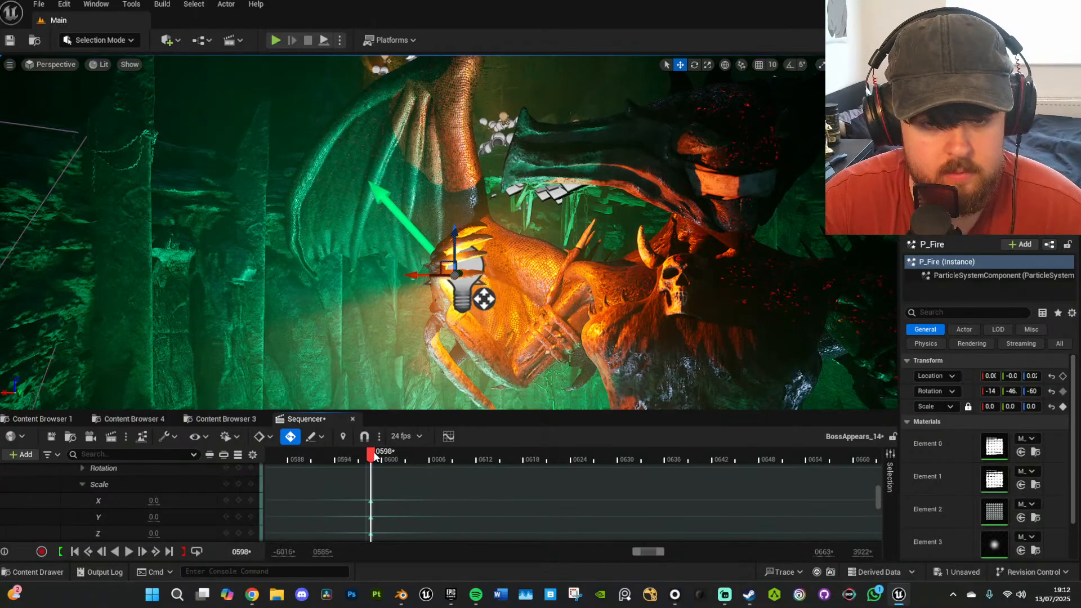
{"action": "key", "text": "s"}
{"action": "mouse_move", "coordinate": [529, 341]}
{"action": "right_mouse_down"}
{"action": "mouse_move", "coordinate": [541, 341]}
{"action": "mouse_move", "coordinate": [529, 341]}
{"action": "right_mouse_up"}
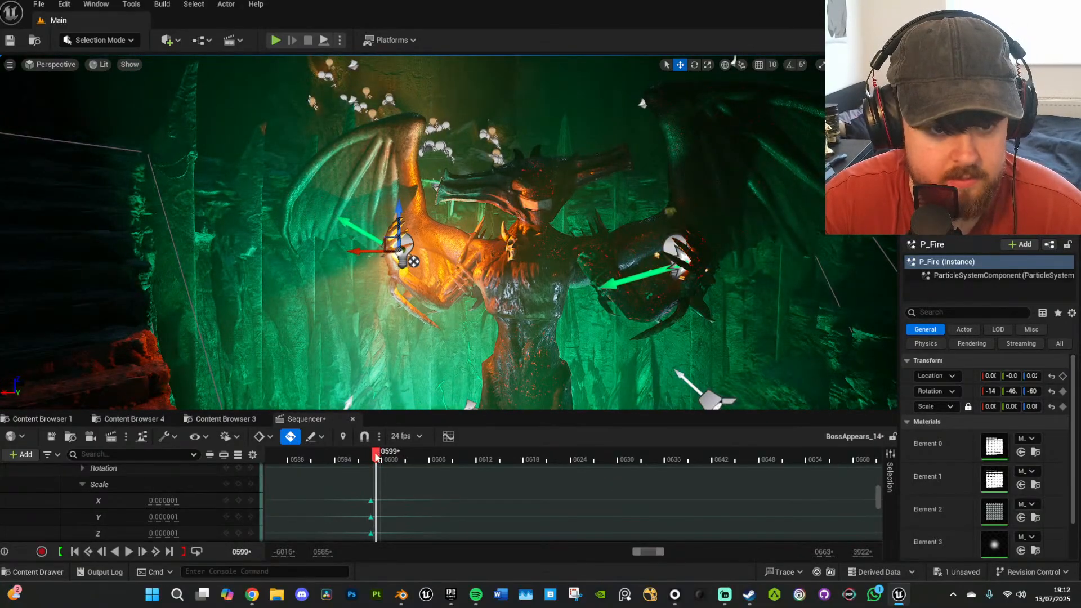
{"action": "left_click_drag", "start_coordinate": [376, 457], "coordinate": [401, 458]}
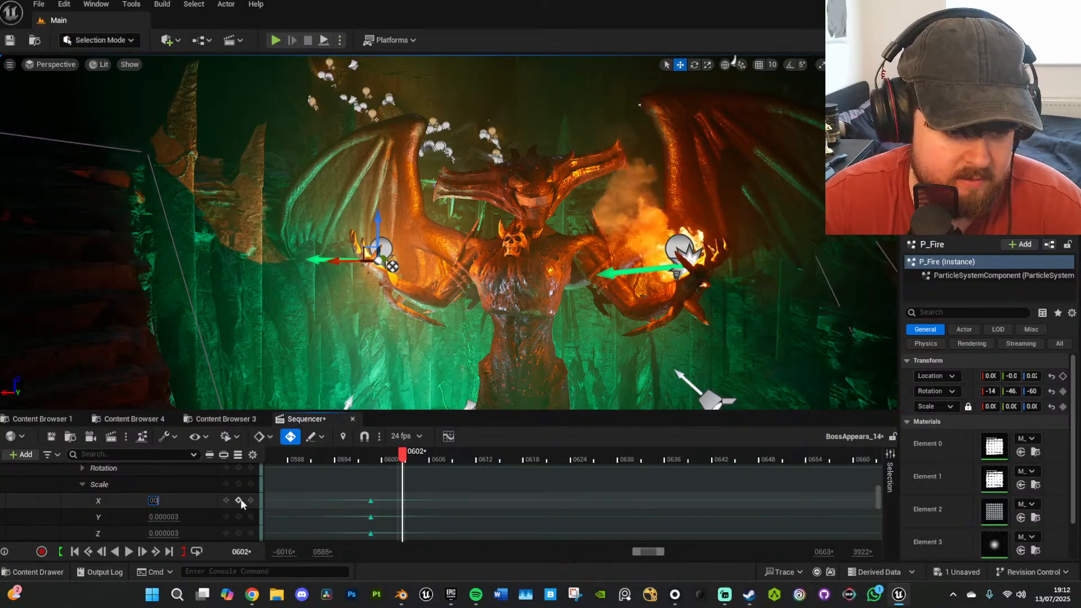
{"action": "key", "text": "Tab"}
{"action": "type", "text": "0"}
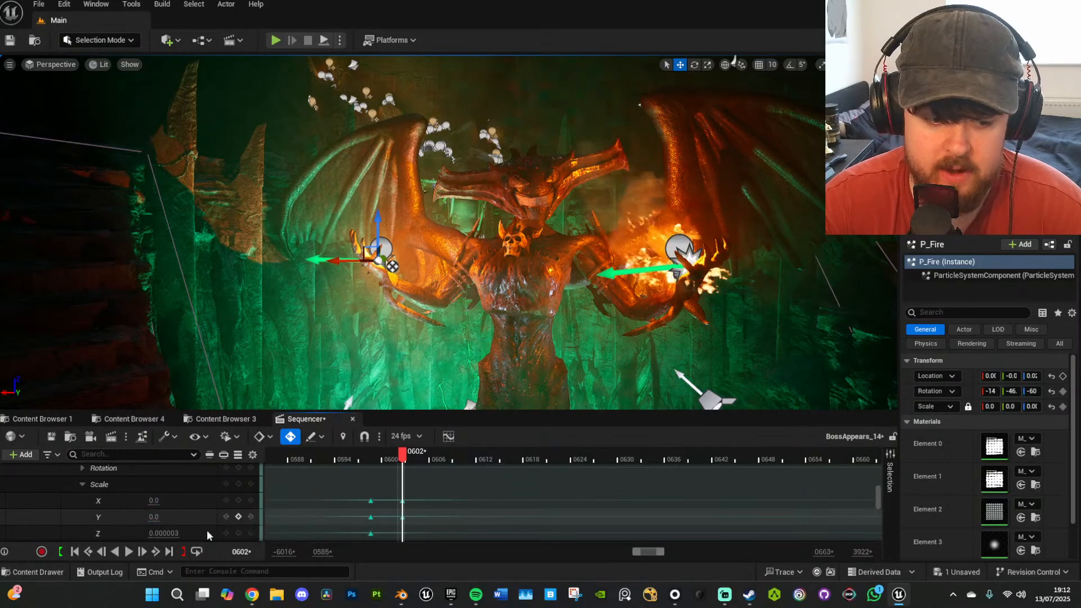
{"action": "key", "text": "Return"}
{"action": "left_click", "coordinate": [238, 533]}
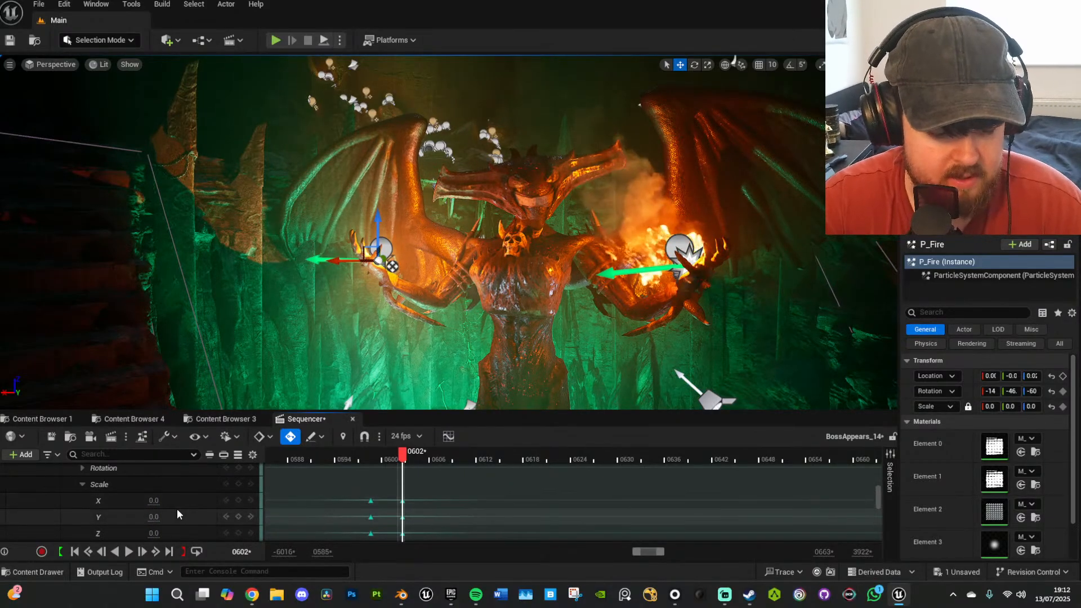
Undo the zero-scale keys added to P_Fire at frames 602 and 598.
{"action": "key", "text": "ctrl+z"}
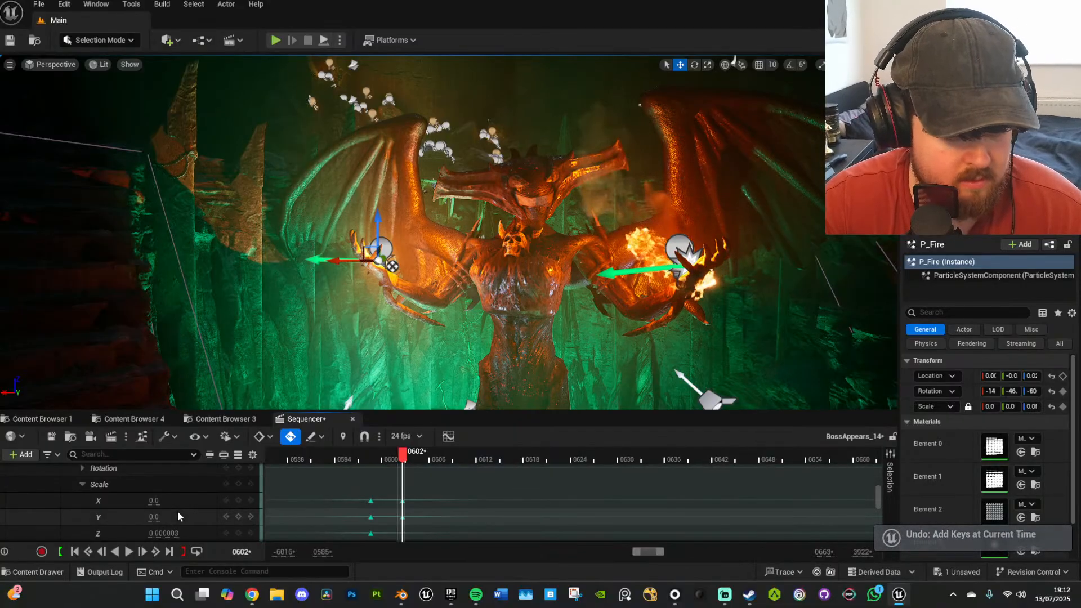
{"action": "key", "text": "ctrl+z"}
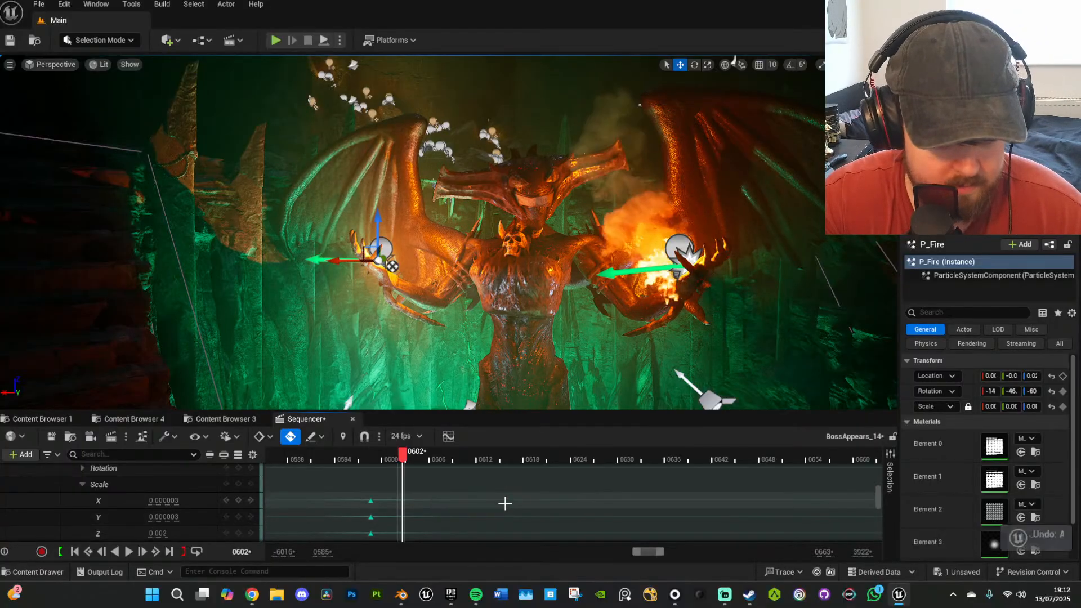
{"action": "key", "text": "ctrl+z"}
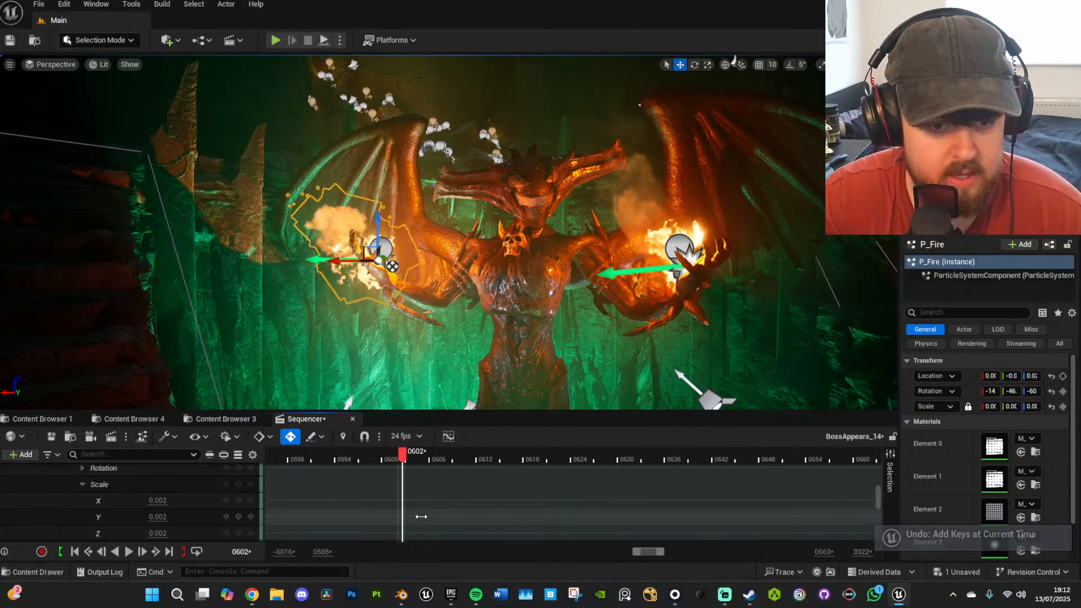
Key P_Fire's X, Y and Z scale at 0.002 on frame 602.
{"action": "left_click", "coordinate": [238, 500]}
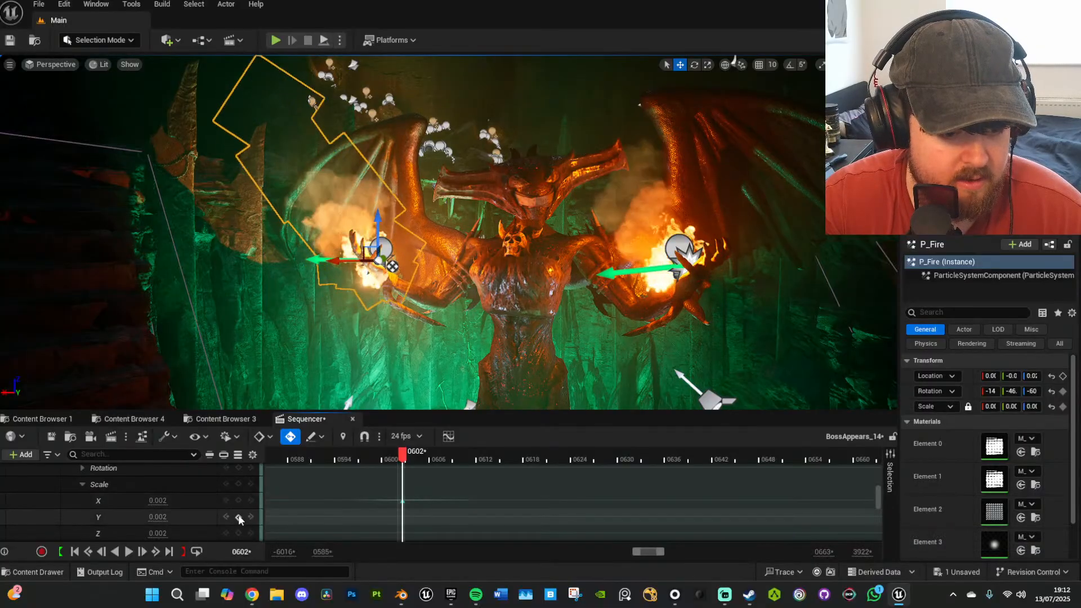
{"action": "left_click", "coordinate": [239, 517]}
{"action": "left_click", "coordinate": [238, 533]}
Key P_Fire's X, Y and Z scale to 0 at frame 598, and play the sequence to check the right-hand fire growing.
{"action": "left_click", "coordinate": [392, 459]}
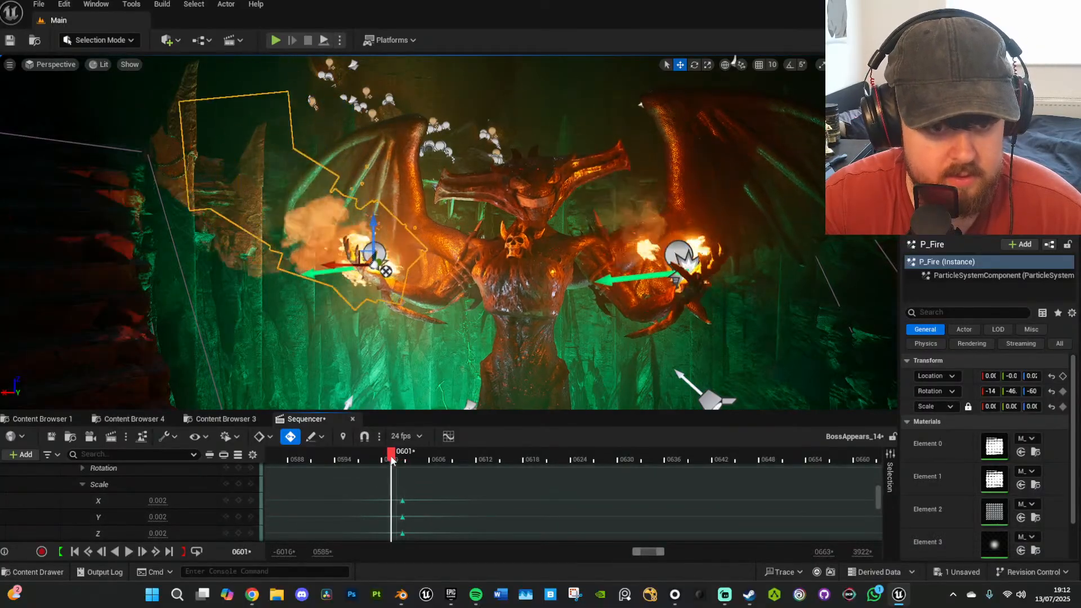
{"action": "left_click_drag", "start_coordinate": [392, 458], "coordinate": [371, 461]}
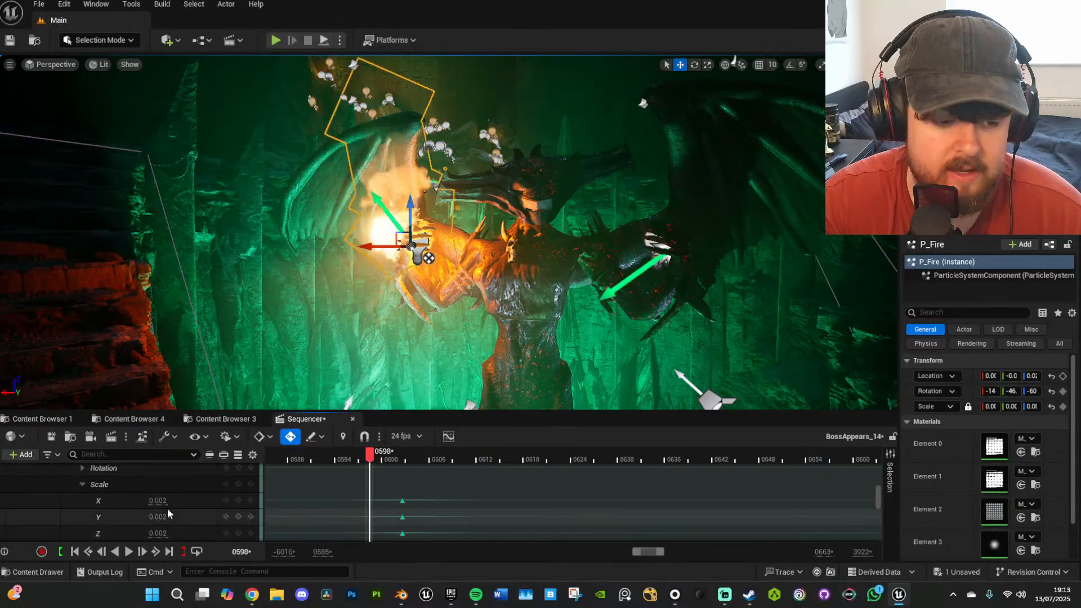
{"action": "type", "text": "0"}
{"action": "key", "text": "Return"}
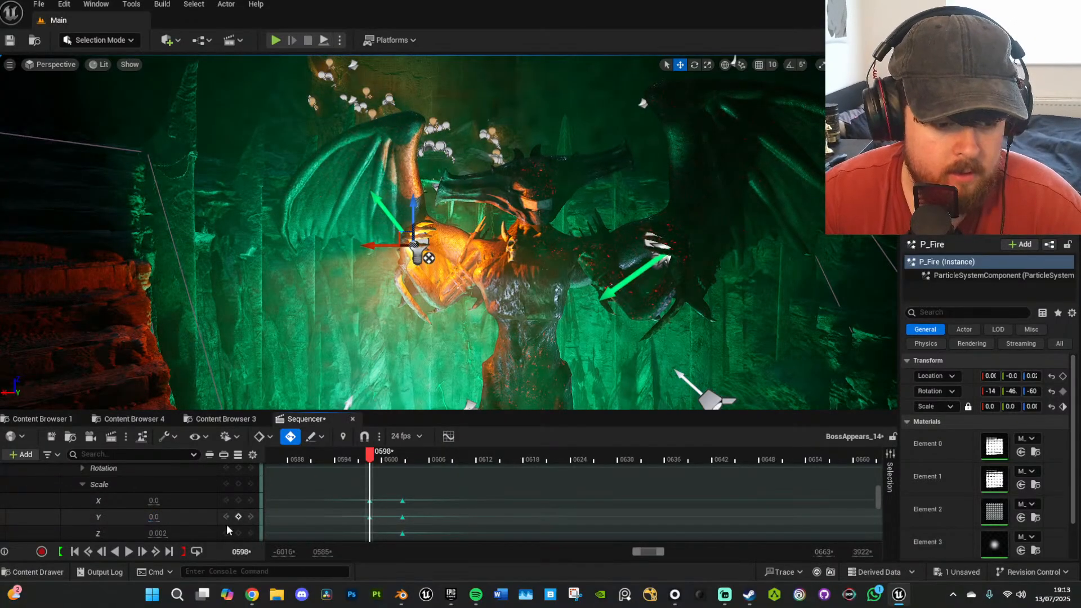
{"action": "key", "text": "Return"}
{"action": "left_click", "coordinate": [239, 533]}
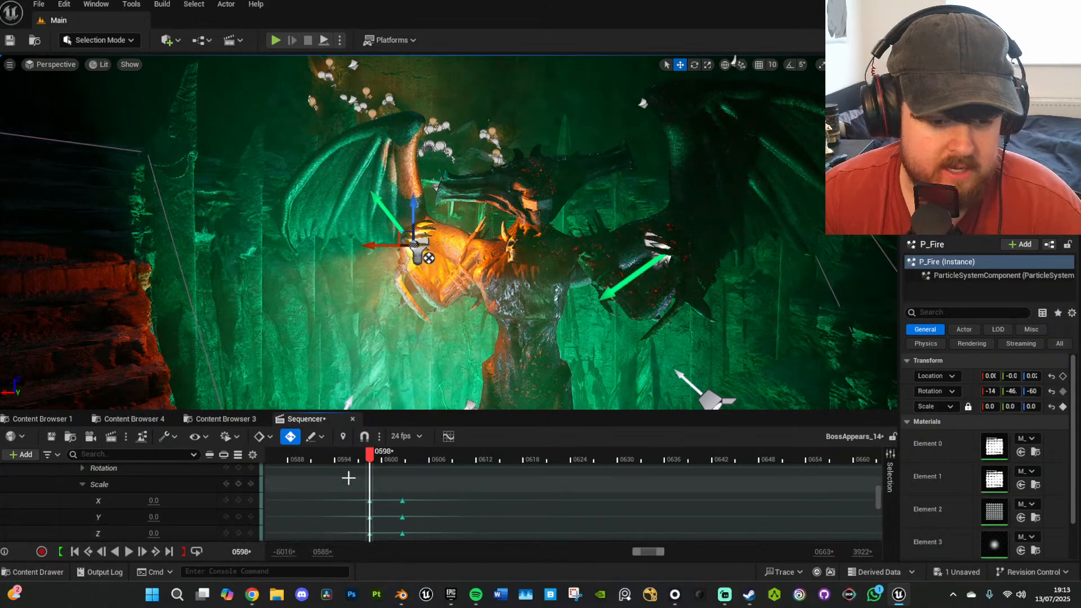
{"action": "key", "text": "space"}
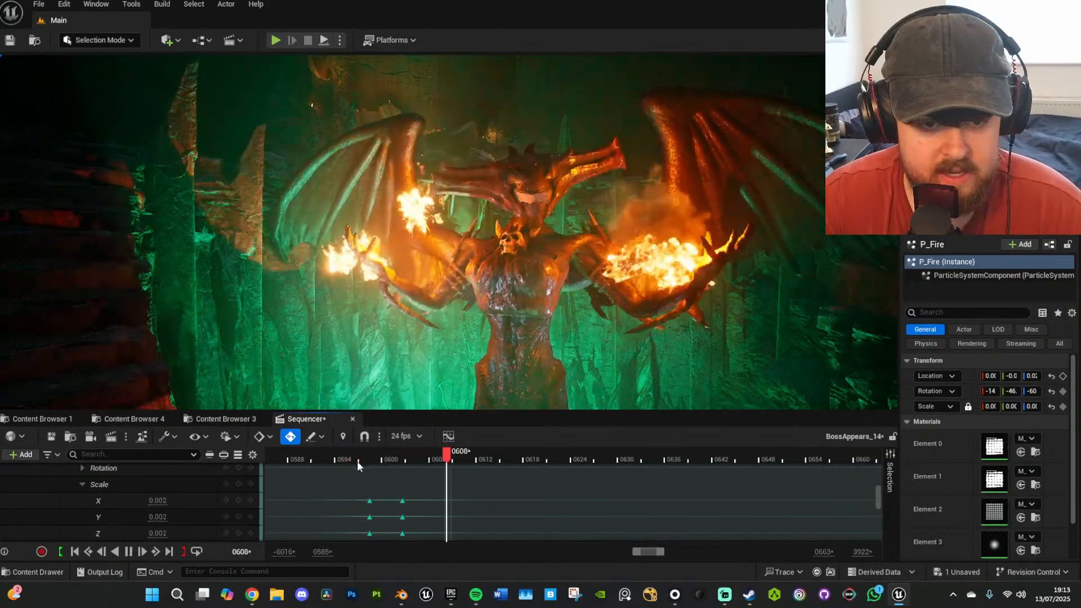
{"action": "key", "text": "space"}
Add intensity keys to the right-hand light PointLight4 at frames 598 and 602, using 20000 for the frame 602 key.
{"action": "left_click", "coordinate": [369, 501]}
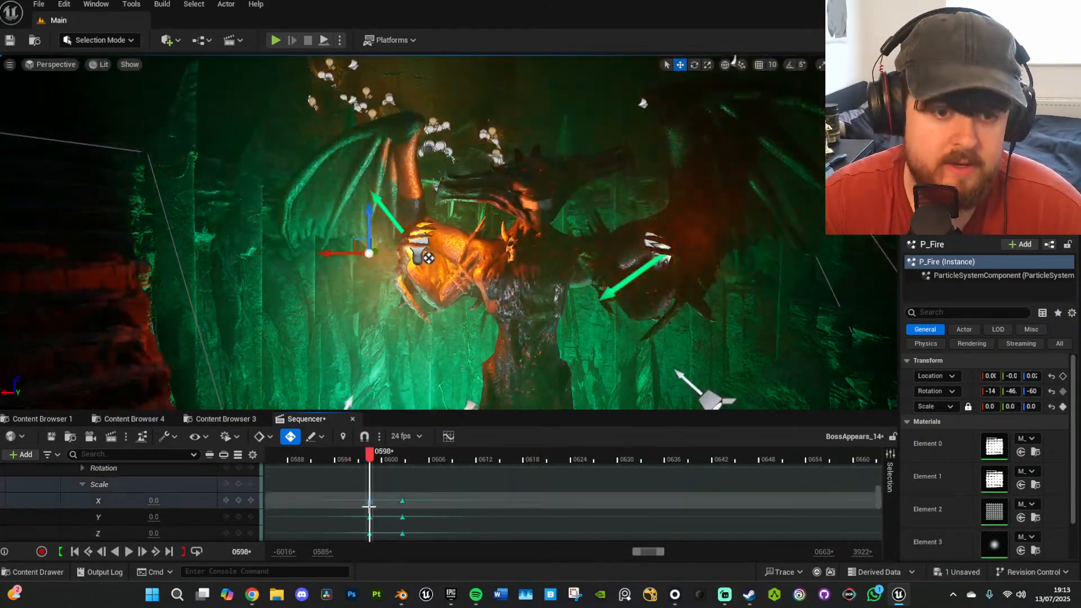
{"action": "left_click", "coordinate": [419, 251]}
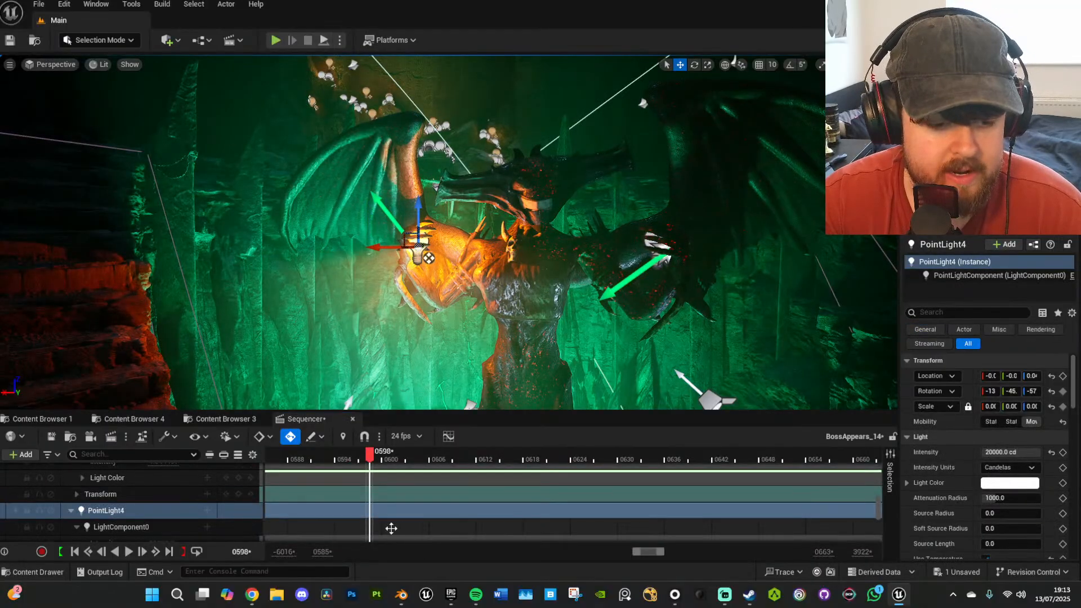
{"action": "scroll", "coordinate": [164, 510], "scroll_direction": "down", "scroll_amount": 2}
{"action": "left_click", "coordinate": [238, 489]}
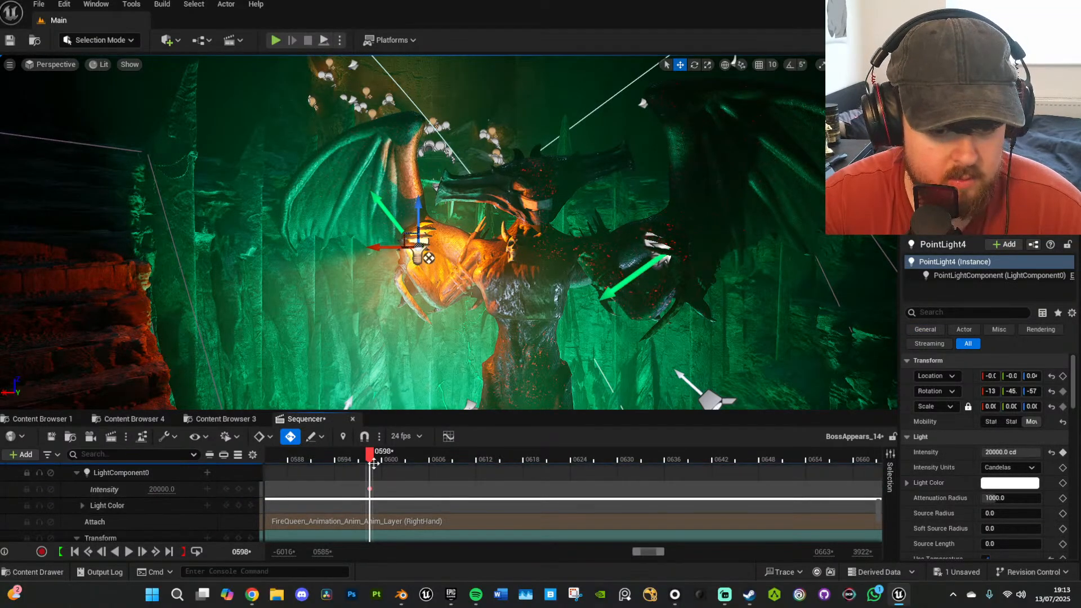
{"action": "left_click_drag", "start_coordinate": [373, 462], "coordinate": [400, 462]}
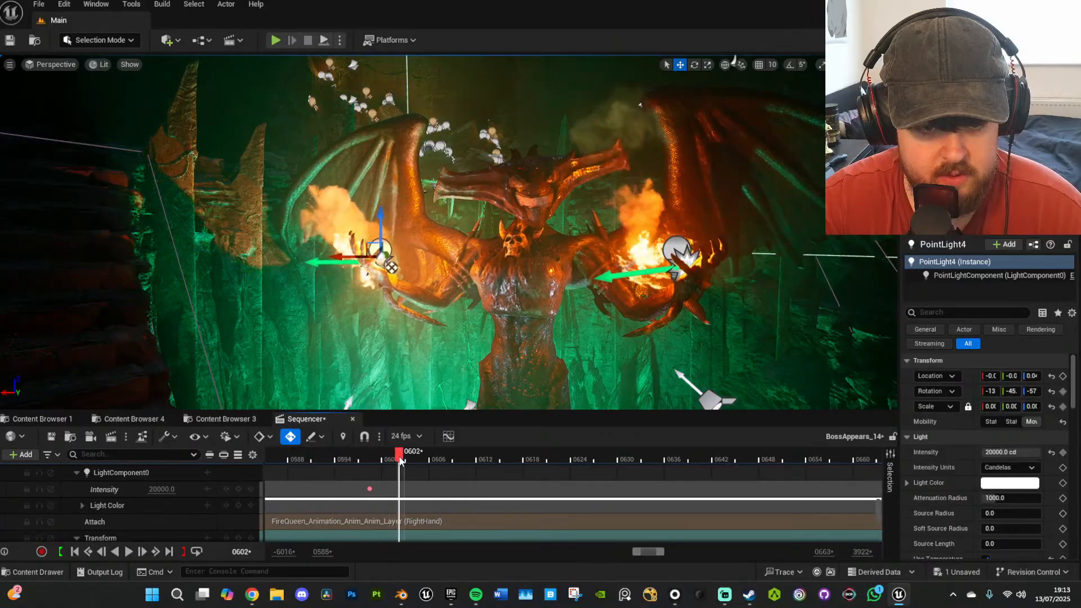
{"action": "left_click", "coordinate": [238, 489]}
Set PointLight4's intensity key at frame 598 to 0, and replay from about frame 595 to check its fade-in.
{"action": "left_click", "coordinate": [369, 489]}
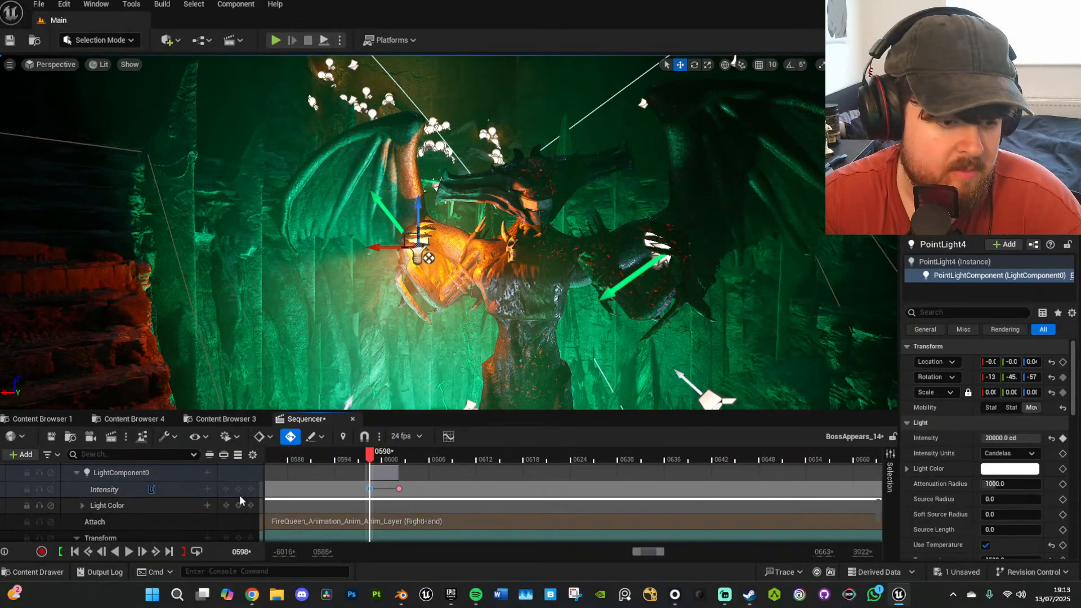
{"action": "type", "text": "0"}
{"action": "key", "text": "Return"}
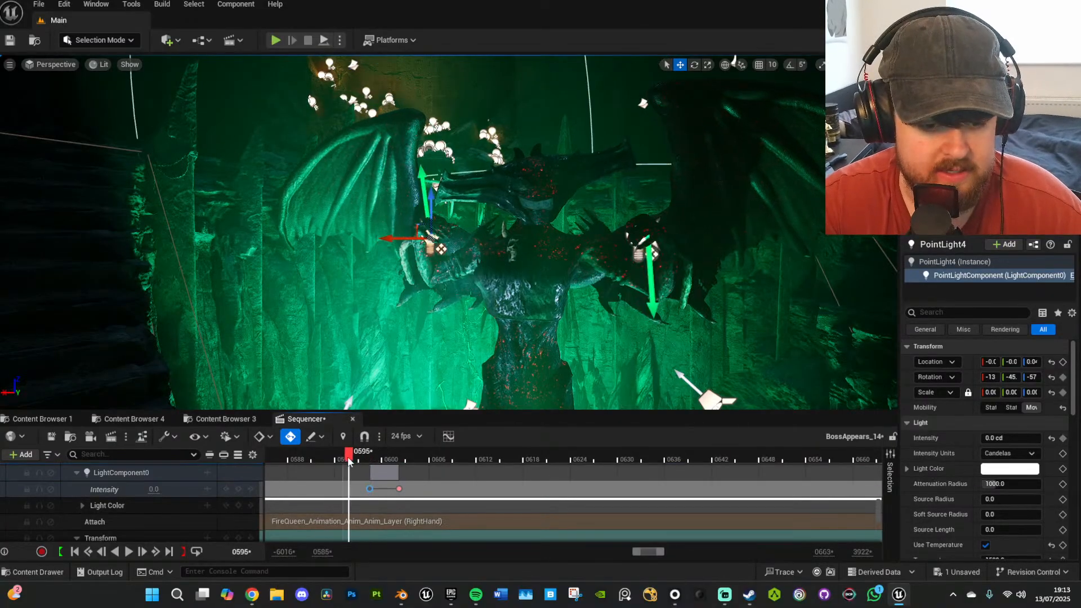
{"action": "key", "text": "space"}
{"action": "key", "text": "space"}
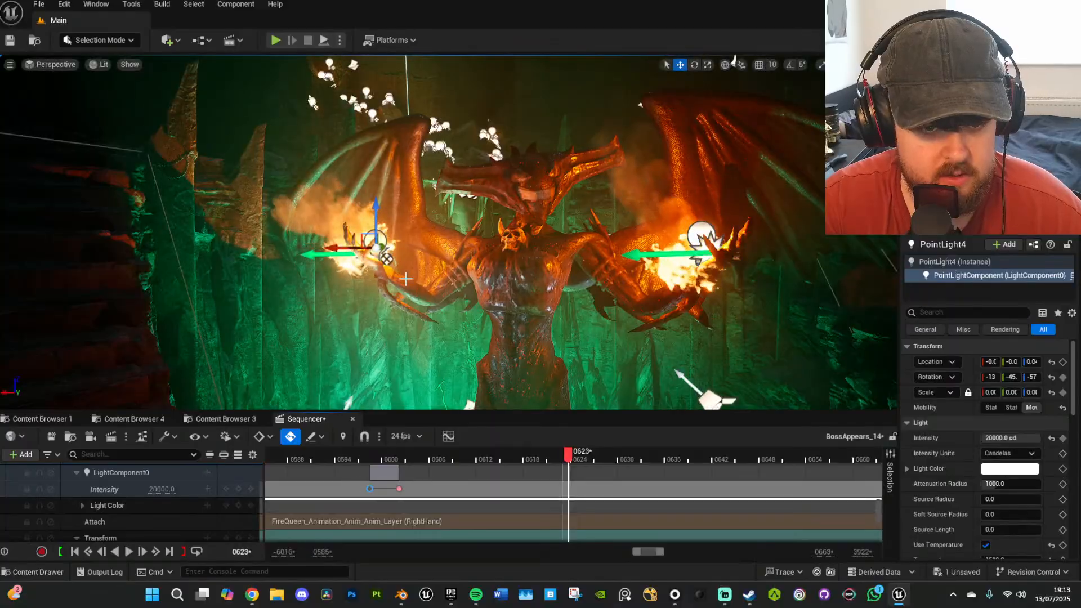
At frame 258, before the boss appears, key P_Fire's X, Y and Z scale to 0.
{"action": "left_click", "coordinate": [314, 254]}
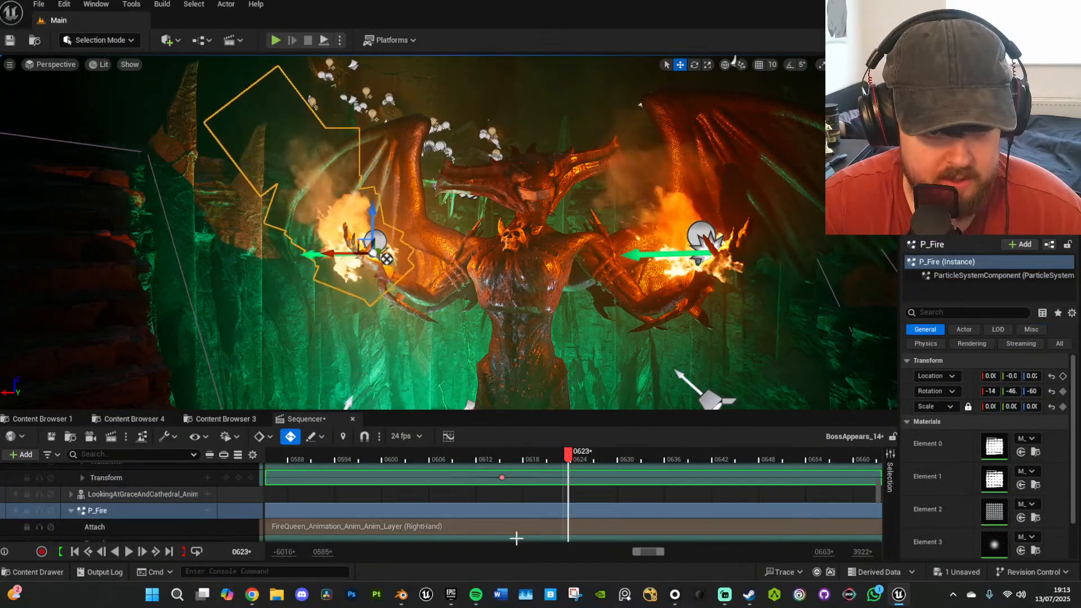
{"action": "scroll", "coordinate": [520, 476], "scroll_direction": "down", "scroll_amount": 4}
{"action": "scroll", "coordinate": [532, 508], "scroll_direction": "down", "scroll_amount": 5, "text": "ctrl"}
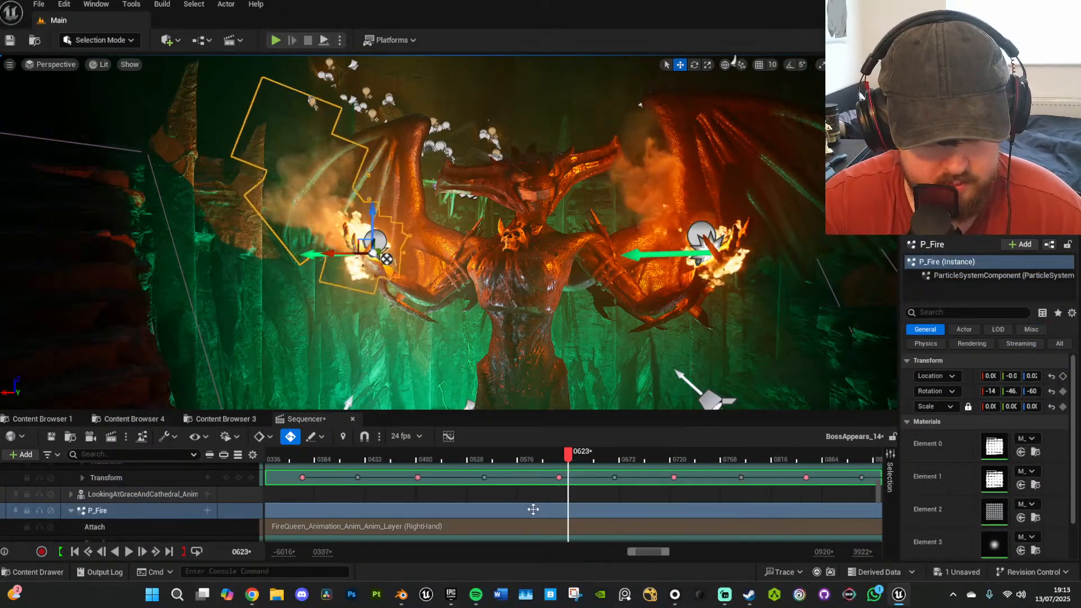
{"action": "scroll", "coordinate": [349, 520], "scroll_direction": "down", "scroll_amount": 4}
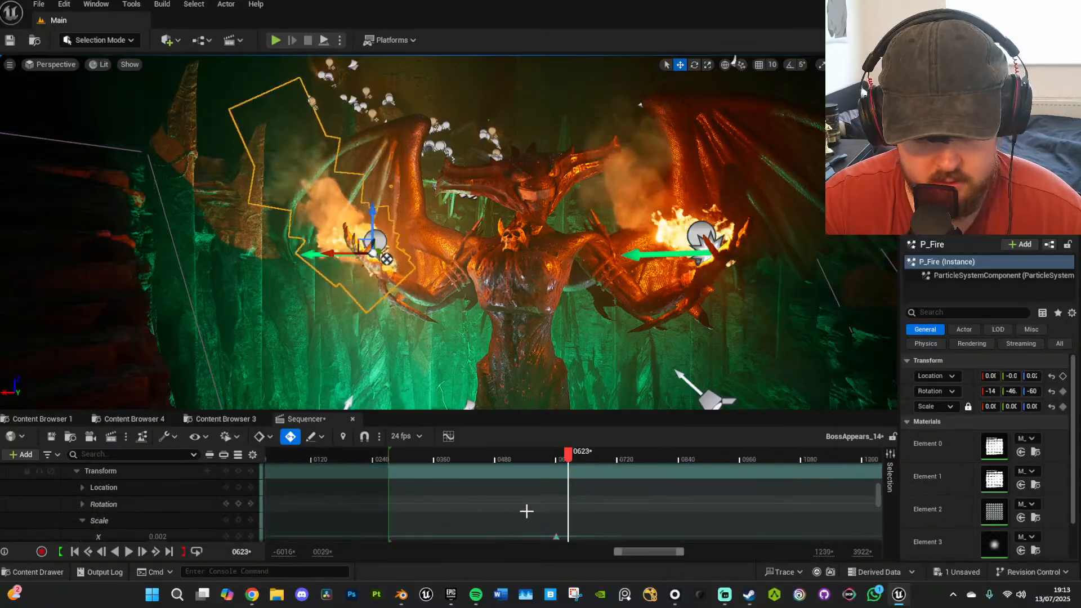
{"action": "scroll", "coordinate": [526, 509], "scroll_direction": "down", "scroll_amount": 3, "text": "ctrl"}
{"action": "scroll", "coordinate": [526, 509], "scroll_direction": "down", "scroll_amount": 3}
{"action": "left_click", "coordinate": [372, 457]}
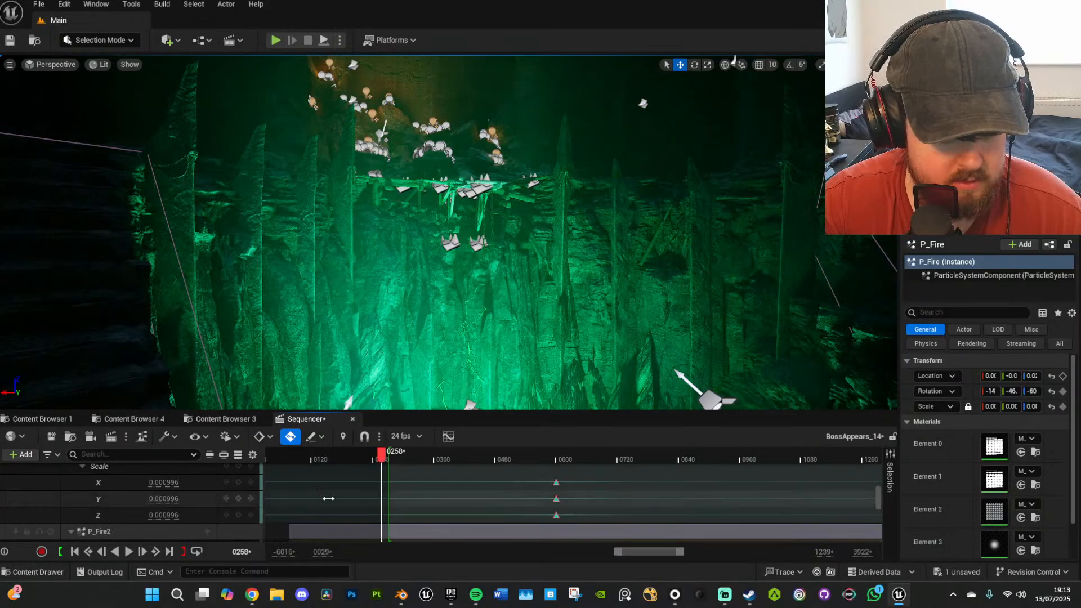
{"action": "scroll", "coordinate": [356, 501], "scroll_direction": "down", "scroll_amount": 6}
{"action": "scroll", "coordinate": [429, 494], "scroll_direction": "up", "scroll_amount": 4}
{"action": "scroll", "coordinate": [429, 493], "scroll_direction": "down", "scroll_amount": 4, "text": "ctrl"}
{"action": "scroll", "coordinate": [429, 494], "scroll_direction": "down", "scroll_amount": 2, "text": "ctrl"}
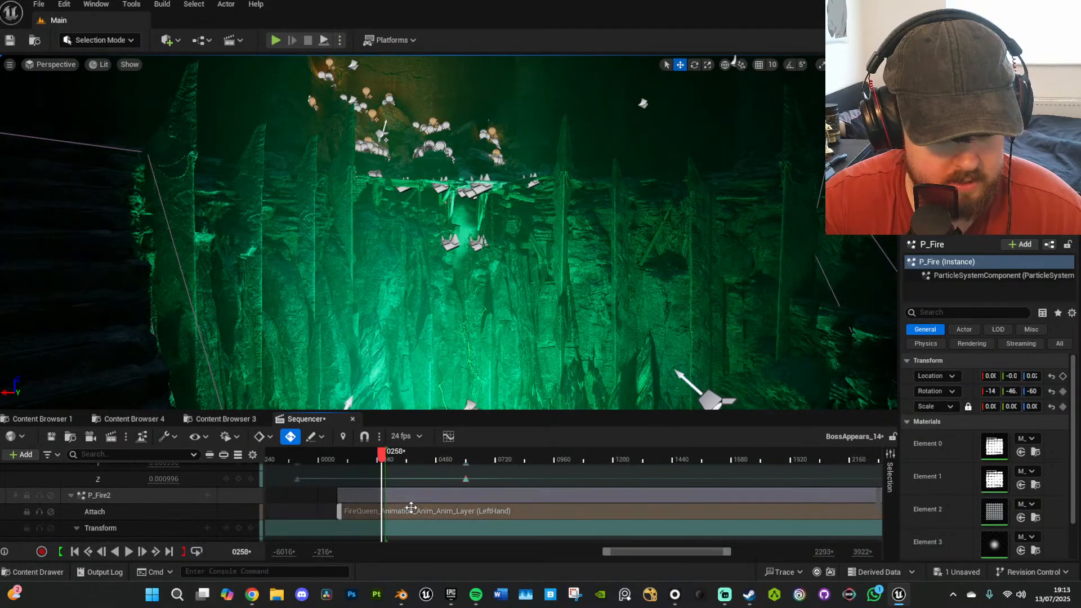
{"action": "scroll", "coordinate": [410, 507], "scroll_direction": "up", "scroll_amount": 3}
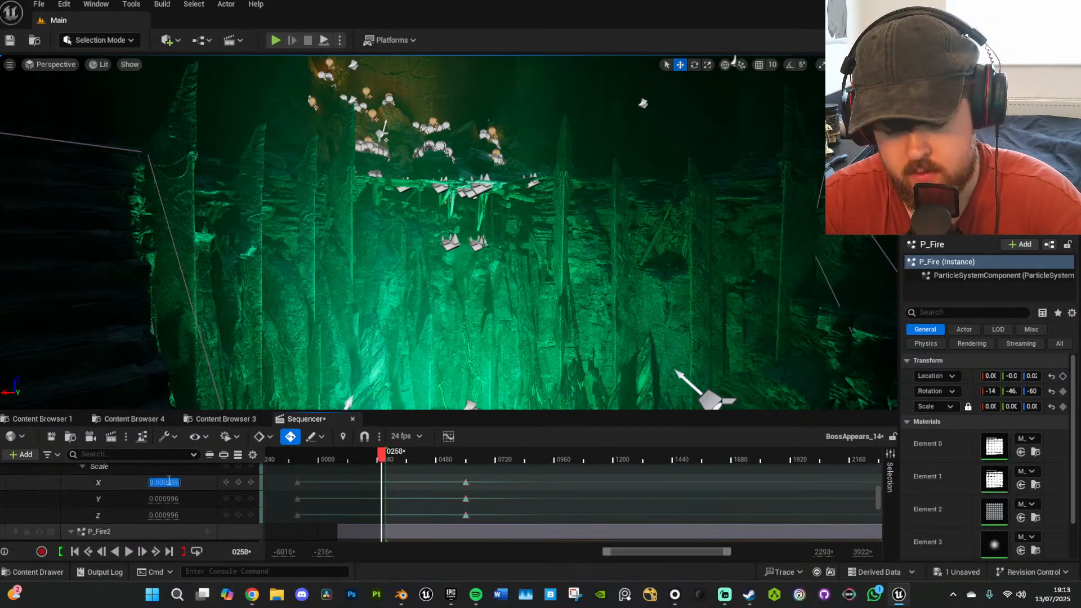
{"action": "key", "text": "Tab"}
{"action": "type", "text": "0"}
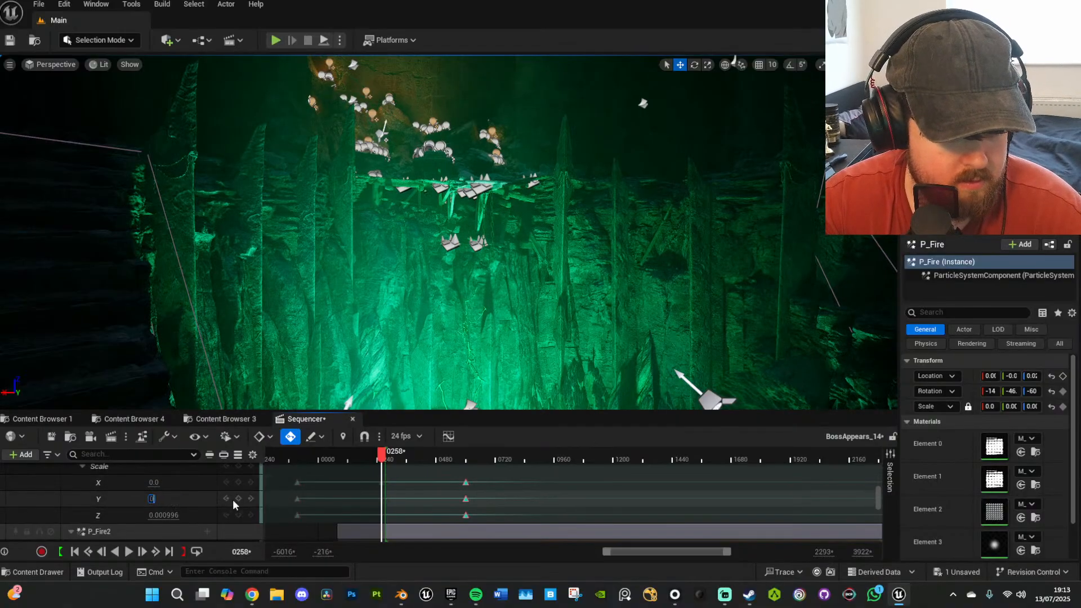
{"action": "left_click", "coordinate": [238, 516]}
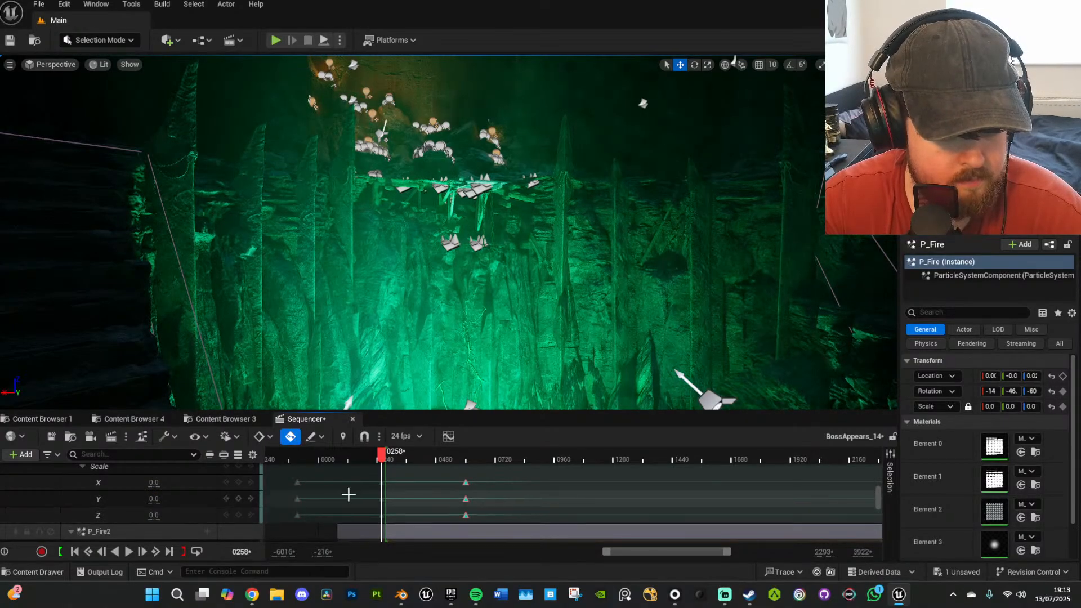
Replay the sequence up to about frame 644 to check both hand fires igniting together.
{"action": "left_click_drag", "start_coordinate": [382, 454], "coordinate": [454, 459]}
{"action": "key", "text": "space"}
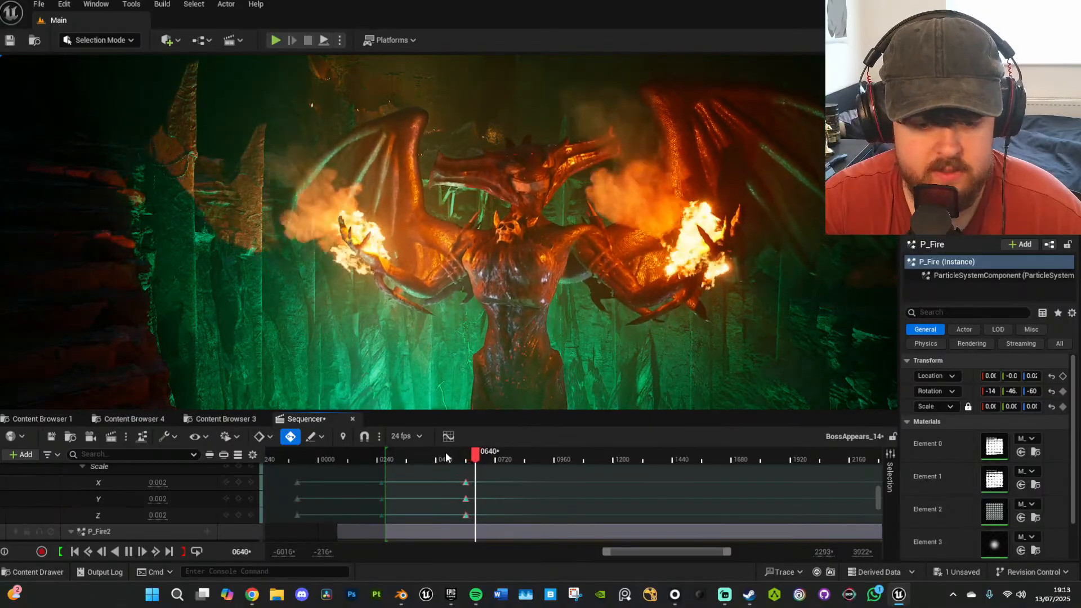
{"action": "key", "text": "space"}
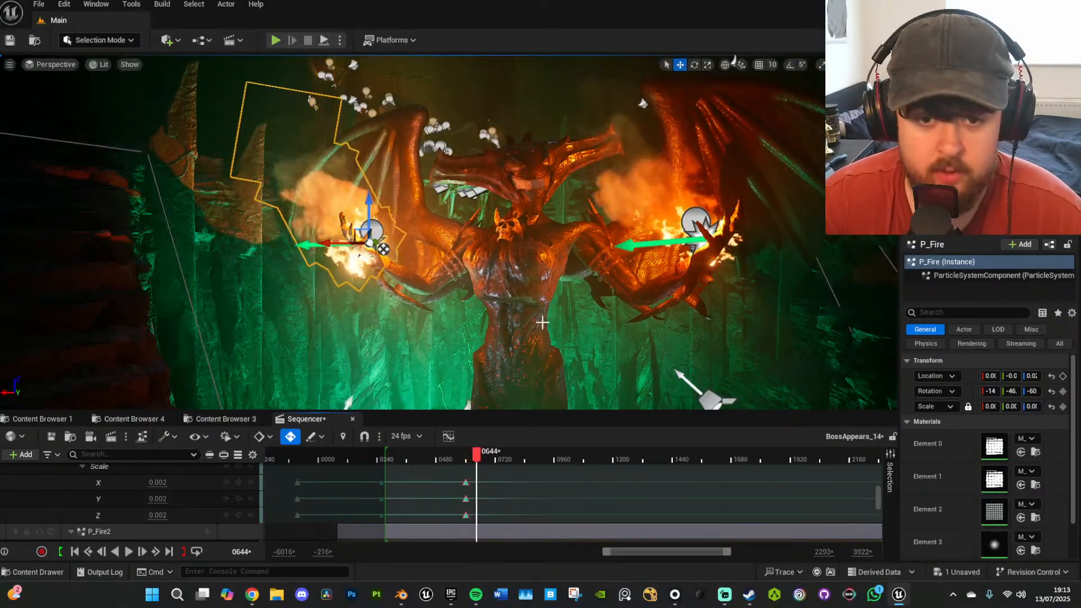
View the boss from a lower, closer angle and replay from frame 552 to examine both hand fires and their lights.
{"action": "left_click", "coordinate": [426, 459]}
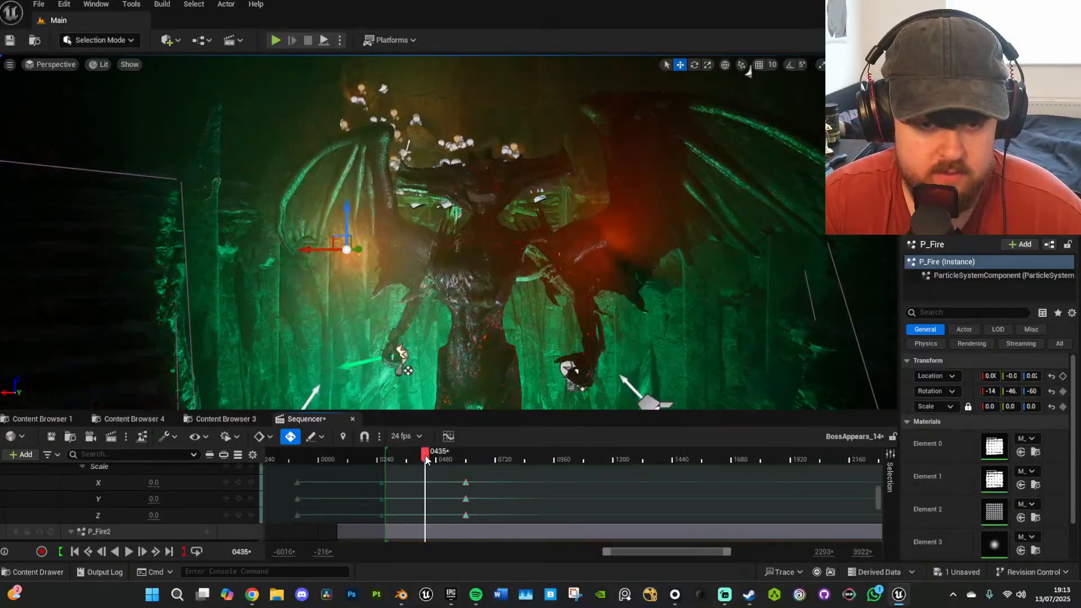
{"action": "mouse_move", "coordinate": [433, 316]}
{"action": "right_mouse_down"}
{"action": "mouse_move", "coordinate": [383, 320]}
{"action": "mouse_move", "coordinate": [421, 301]}
{"action": "mouse_move", "coordinate": [412, 318]}
{"action": "mouse_move", "coordinate": [435, 318]}
{"action": "mouse_move", "coordinate": [433, 357]}
{"action": "mouse_move", "coordinate": [427, 308]}
{"action": "mouse_move", "coordinate": [428, 338]}
{"action": "mouse_move", "coordinate": [429, 327]}
{"action": "right_mouse_up"}
{"action": "key", "text": "s"}
{"action": "key", "text": "w"}
{"action": "key", "text": "a"}
{"action": "key", "text": "d"}
{"action": "key", "text": "s"}
{"action": "key", "text": "q"}
{"action": "key", "text": "w"}
{"action": "key", "text": "s"}
{"action": "key", "text": "w"}
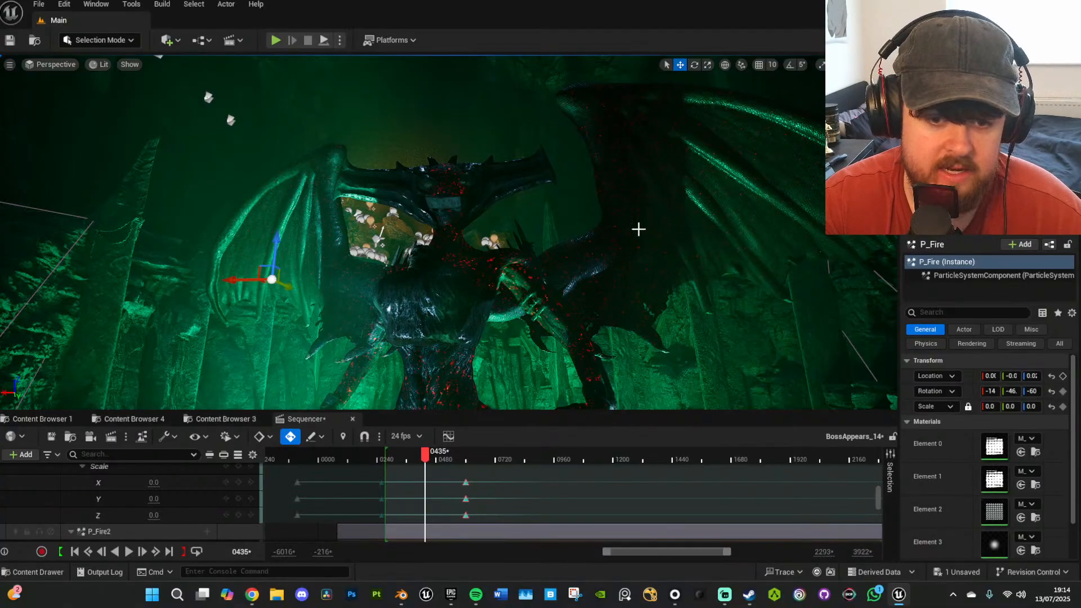
{"action": "left_click", "coordinate": [456, 455]}
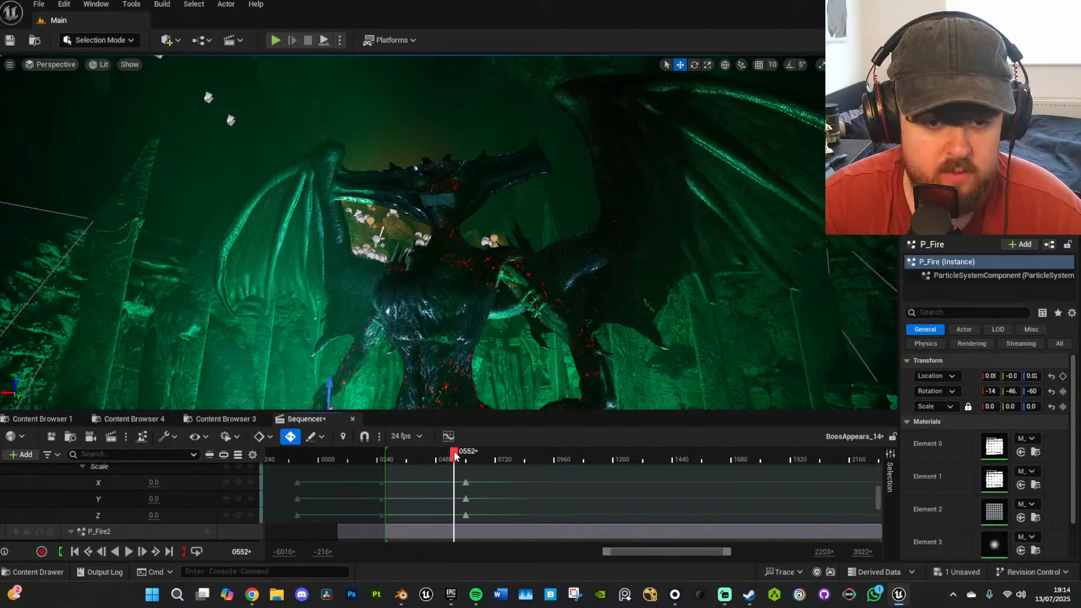
{"action": "key", "text": "space"}
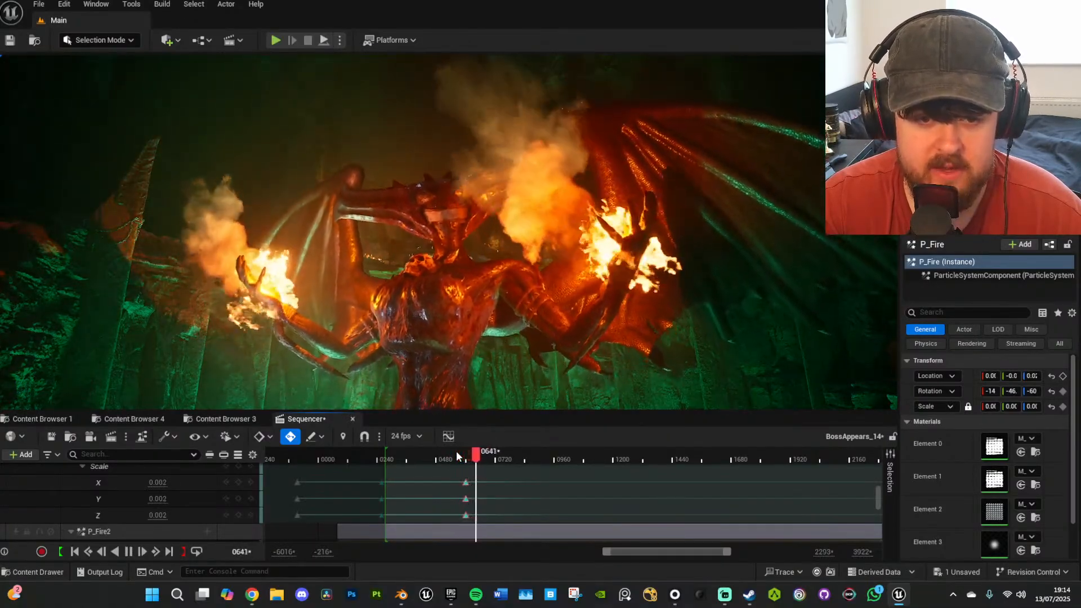
Stop playback, go to frame 472, and duplicate the SpotLight at the boss's side, placing the copy higher.
{"action": "key", "text": "space"}
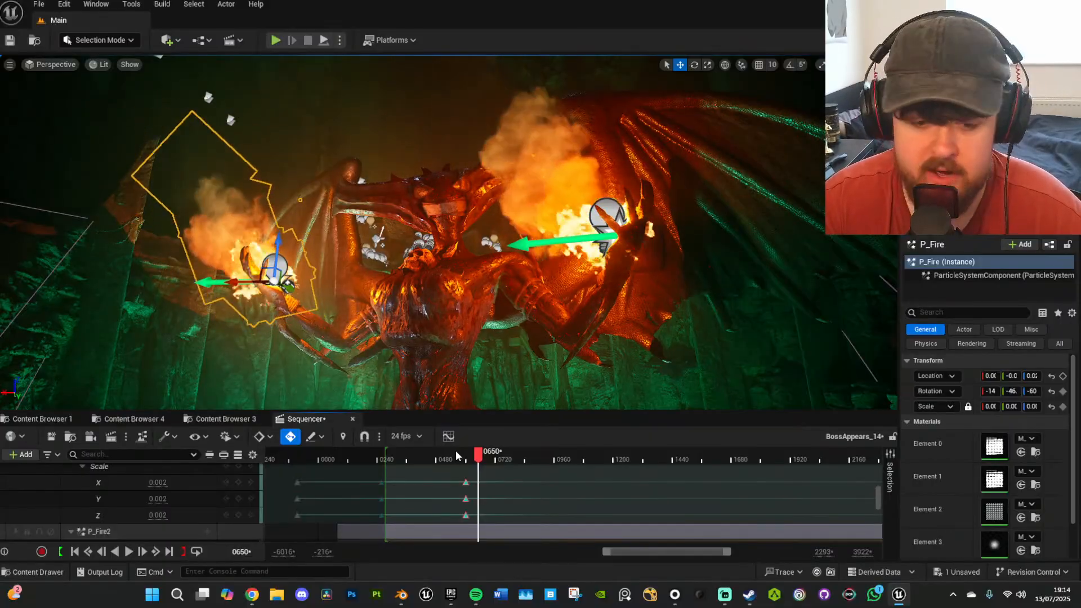
{"action": "left_click", "coordinate": [432, 460]}
{"action": "left_click_drag", "start_coordinate": [433, 461], "coordinate": [435, 462]}
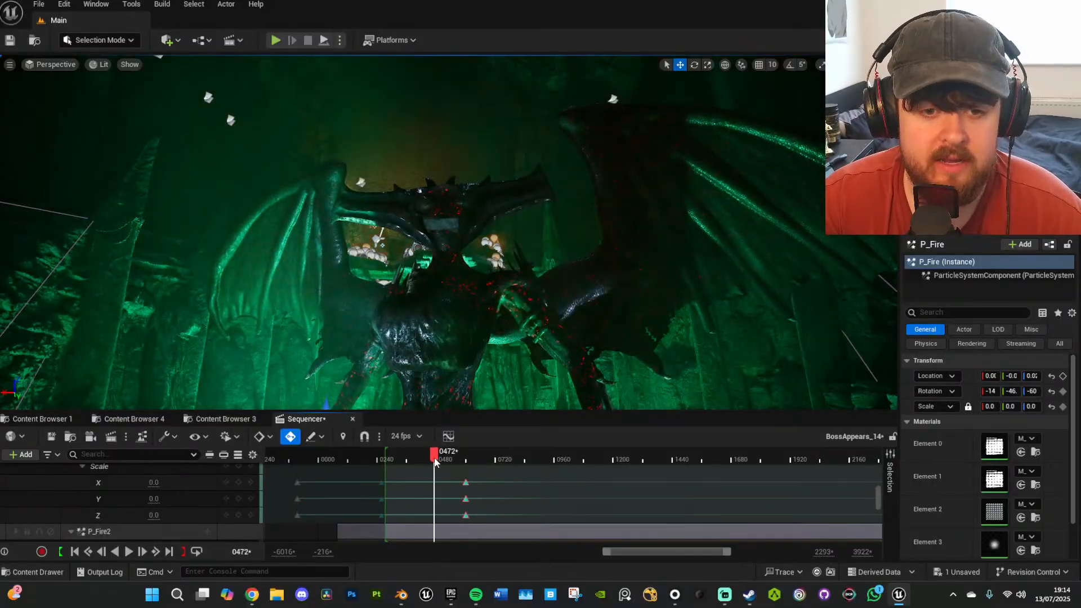
{"action": "key", "text": "s"}
{"action": "right_click_drag", "start_coordinate": [556, 343], "coordinate": [532, 362]}
{"action": "key", "text": "w"}
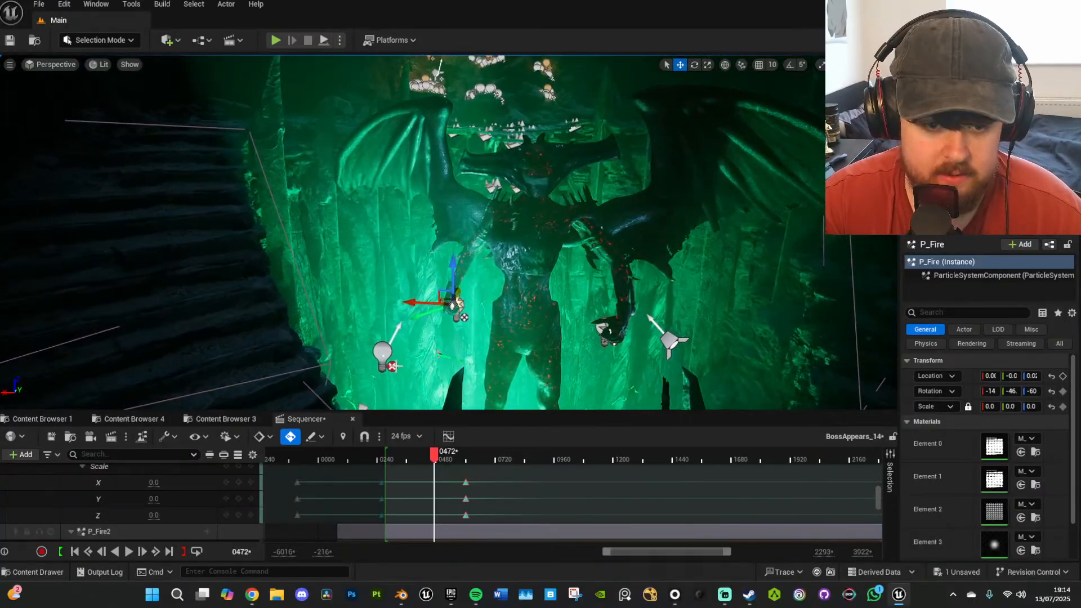
{"action": "left_click", "coordinate": [382, 352]}
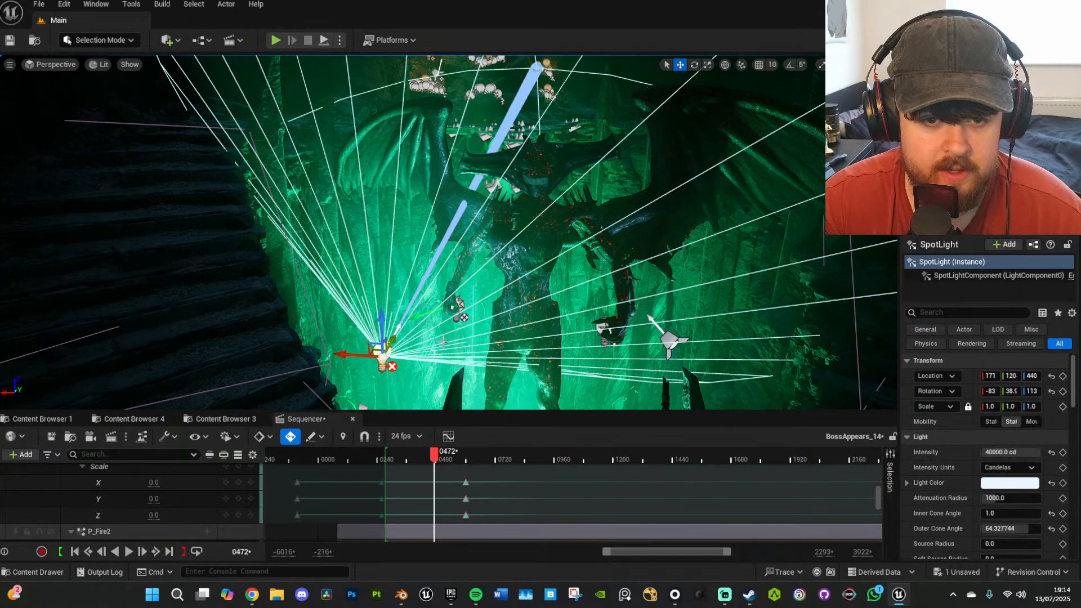
{"action": "right_click_drag", "start_coordinate": [443, 341], "coordinate": [442, 344]}
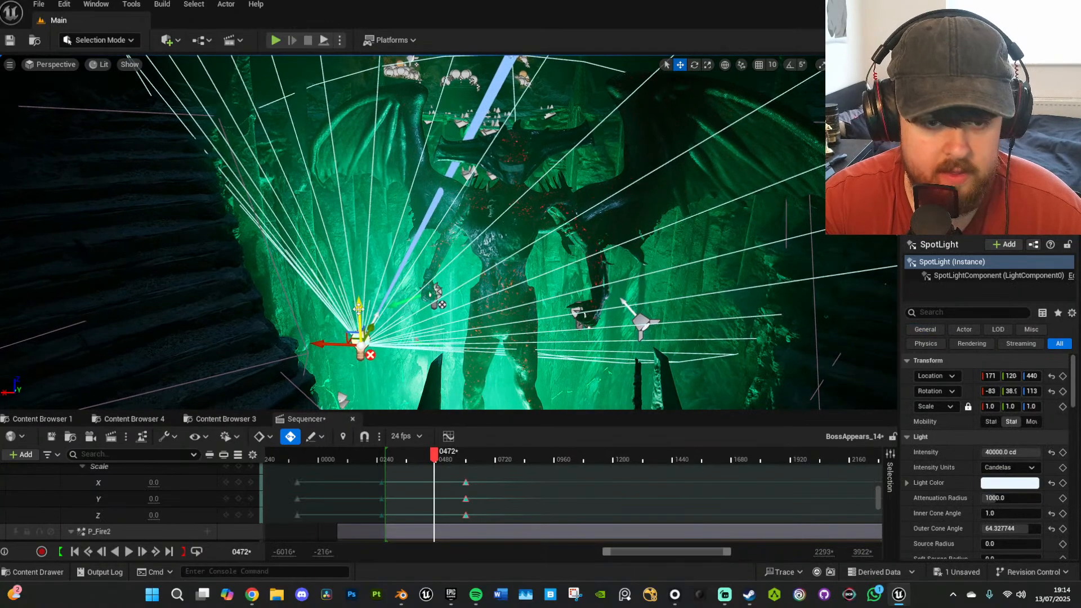
{"action": "left_click_drag", "start_coordinate": [359, 305], "coordinate": [357, 193], "text": "alt"}
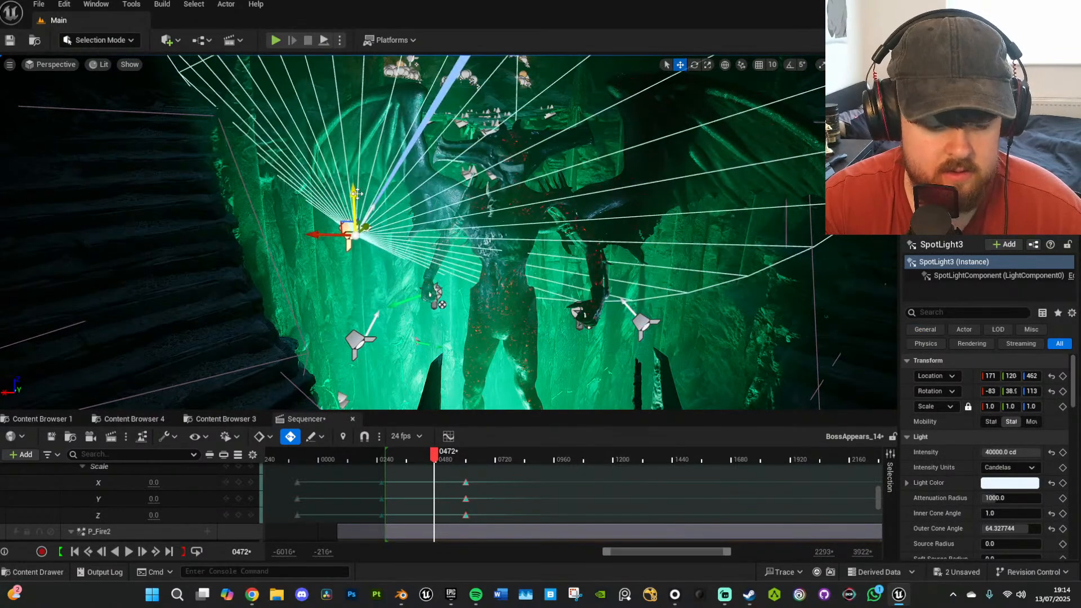
Rotate SpotLight3 towards the boss's upper body and shift it outwards, away from the boss's side.
{"action": "left_click_drag", "start_coordinate": [390, 247], "coordinate": [338, 249]}
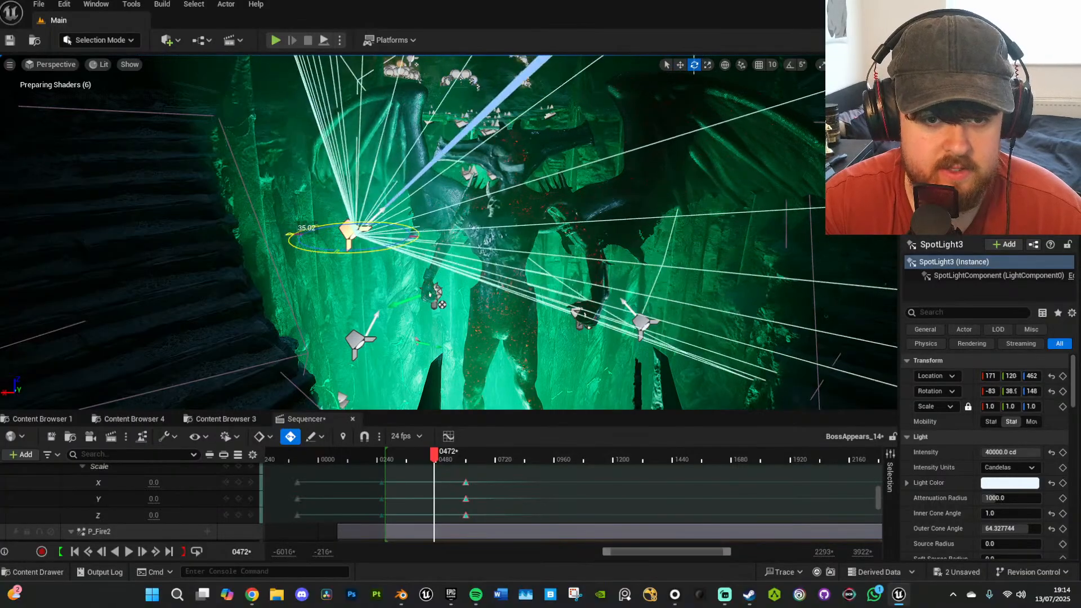
{"action": "mouse_move", "coordinate": [341, 178]}
{"action": "right_mouse_down"}
{"action": "mouse_move", "coordinate": [342, 195]}
{"action": "mouse_move", "coordinate": [341, 178]}
{"action": "right_mouse_up"}
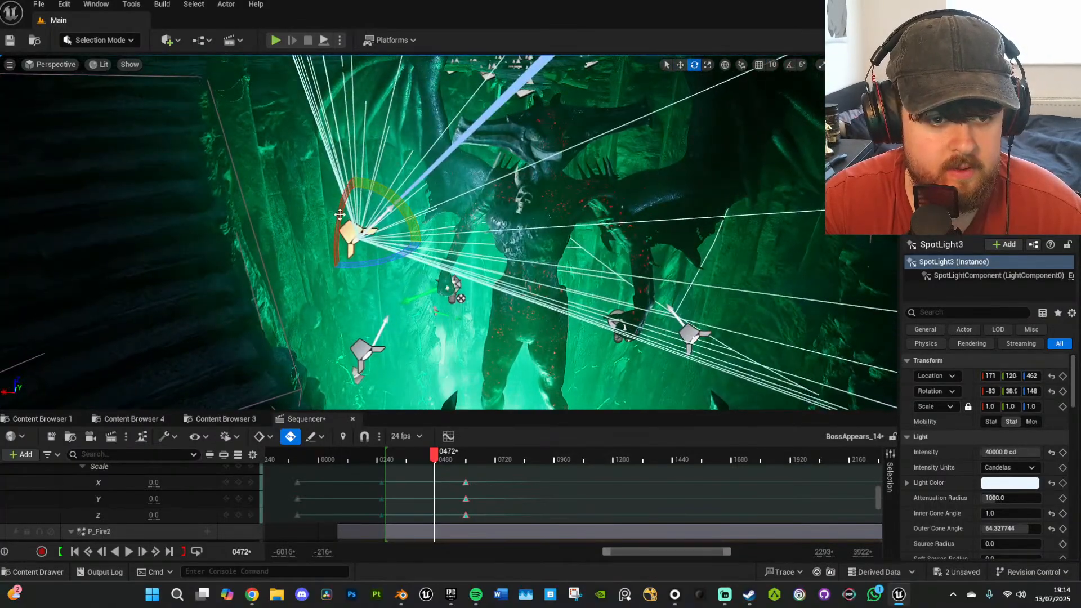
{"action": "left_click_drag", "start_coordinate": [339, 215], "coordinate": [360, 176]}
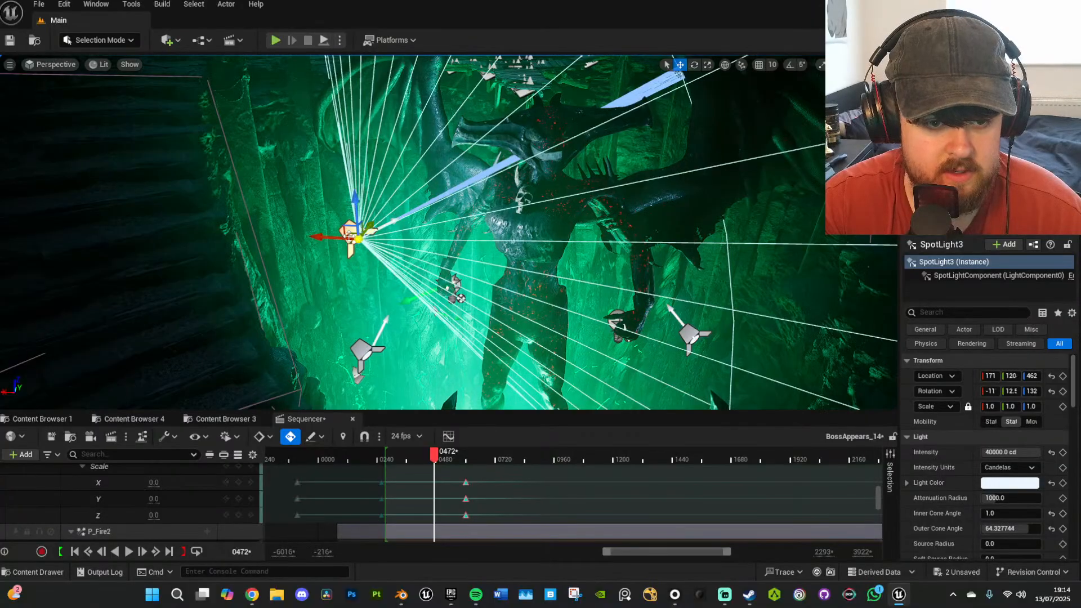
{"action": "left_click_drag", "start_coordinate": [350, 234], "coordinate": [289, 256]}
{"action": "key", "text": "e"}
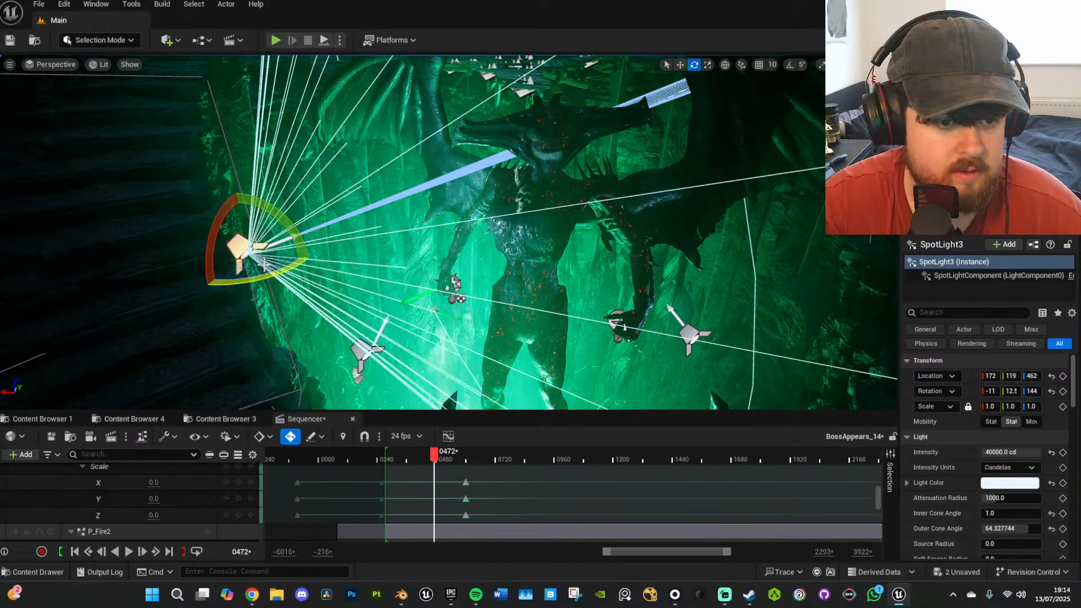
Move SpotLight3 forward, in front of the boss, and turn it back to aim at the head and chest.
{"action": "key", "text": "w"}
{"action": "left_click_drag", "start_coordinate": [239, 247], "coordinate": [264, 336]}
{"action": "key", "text": "e"}
{"action": "left_click_drag", "start_coordinate": [337, 358], "coordinate": [182, 381]}
{"action": "key", "text": "s"}
{"action": "right_click_drag", "start_coordinate": [225, 349], "coordinate": [276, 318]}
{"action": "key", "text": "w"}
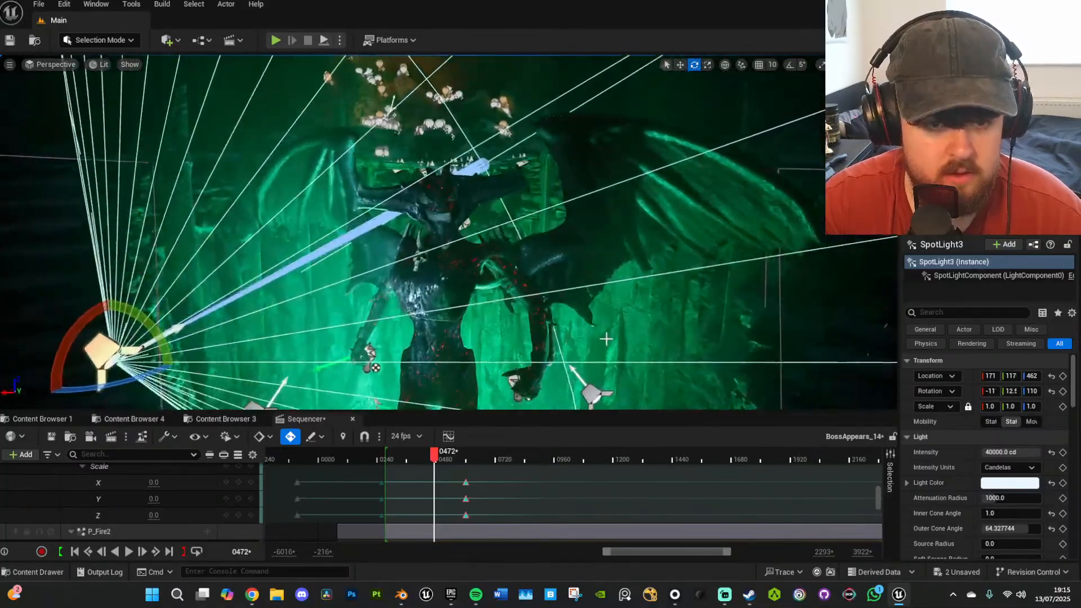
Hide and show SpotLight3 to compare its effect, and shift it sideways closer to the boss.
{"action": "key", "text": "h"}
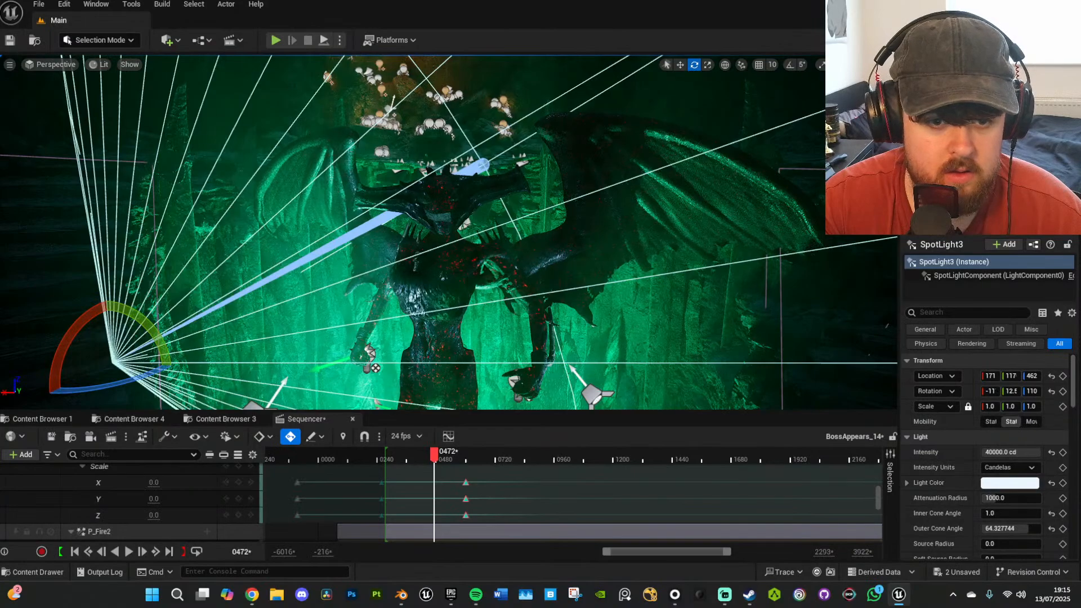
{"action": "key", "text": "ctrl+h"}
{"action": "key", "text": "w"}
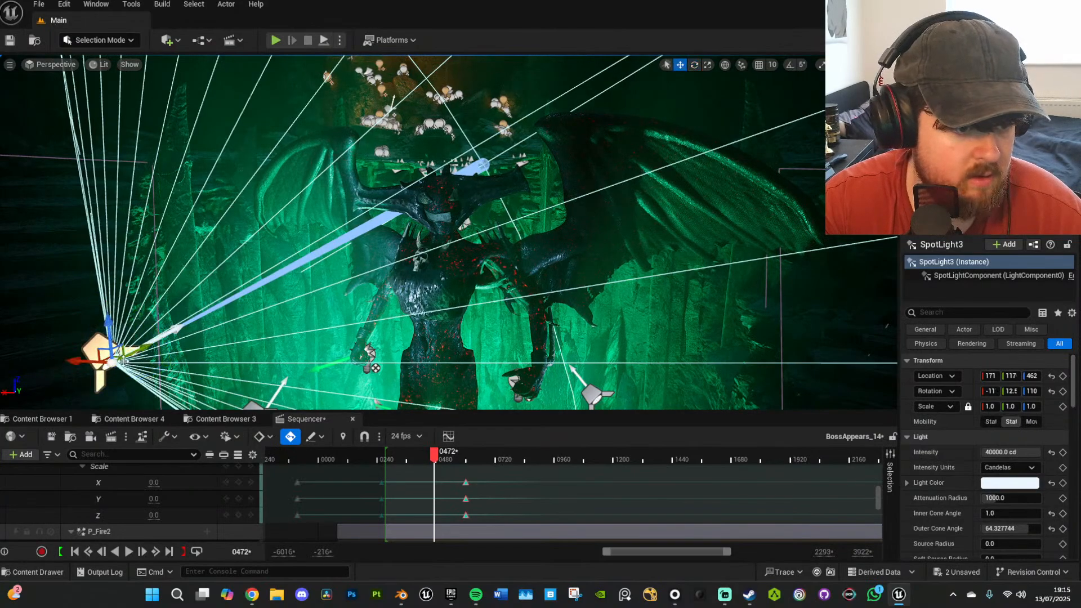
{"action": "left_click_drag", "start_coordinate": [117, 353], "coordinate": [258, 353]}
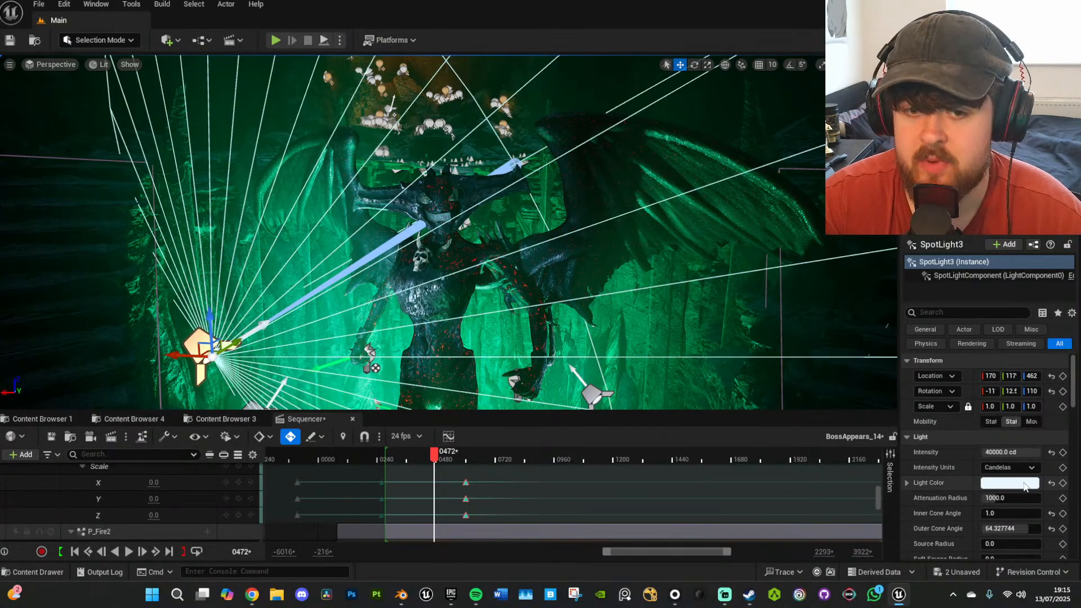
Change SpotLight3's light color to a warm orange with hue about 34.5 and saturation about 0.40.
{"action": "left_click", "coordinate": [1024, 484]}
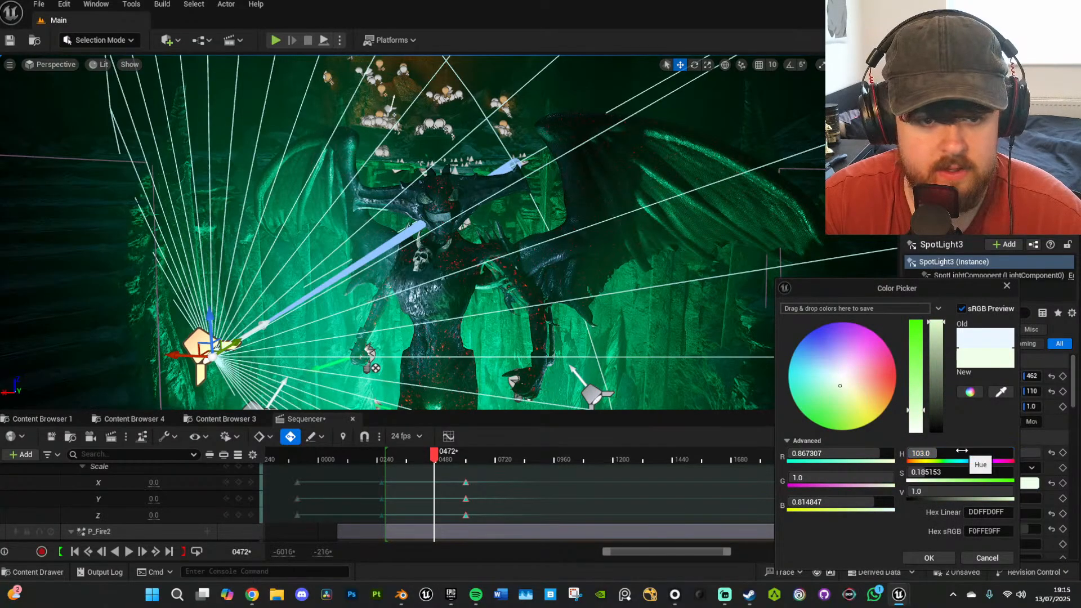
{"action": "type", "text": "10"}
{"action": "key", "text": "Return"}
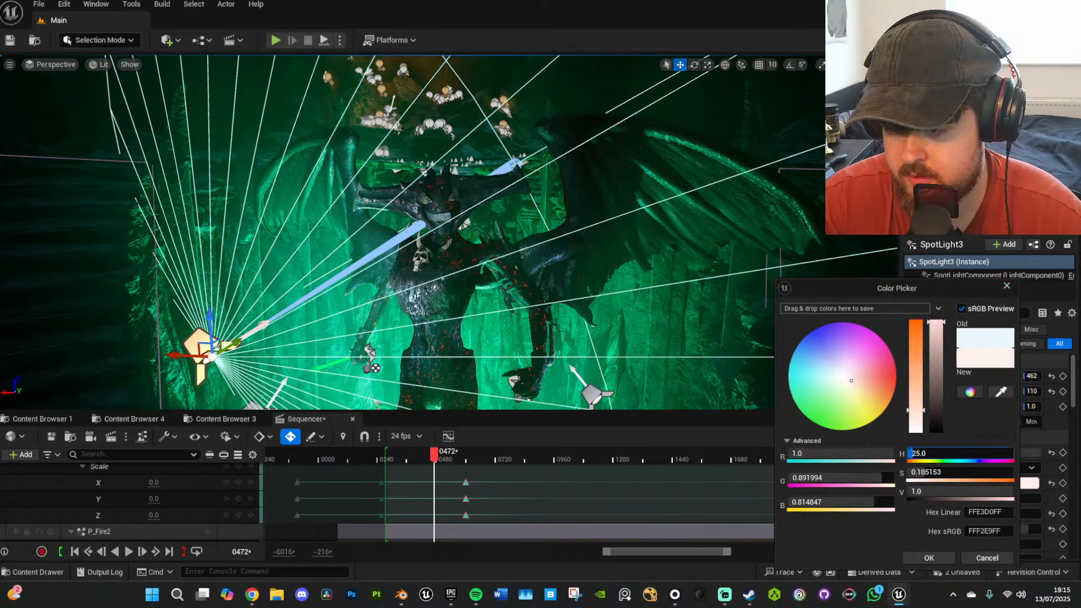
{"action": "mouse_move", "coordinate": [851, 385]}
{"action": "left_mouse_down"}
{"action": "mouse_move", "coordinate": [865, 394]}
{"action": "mouse_move", "coordinate": [863, 415]}
{"action": "mouse_move", "coordinate": [845, 406]}
{"action": "mouse_move", "coordinate": [861, 392]}
{"action": "left_mouse_up"}
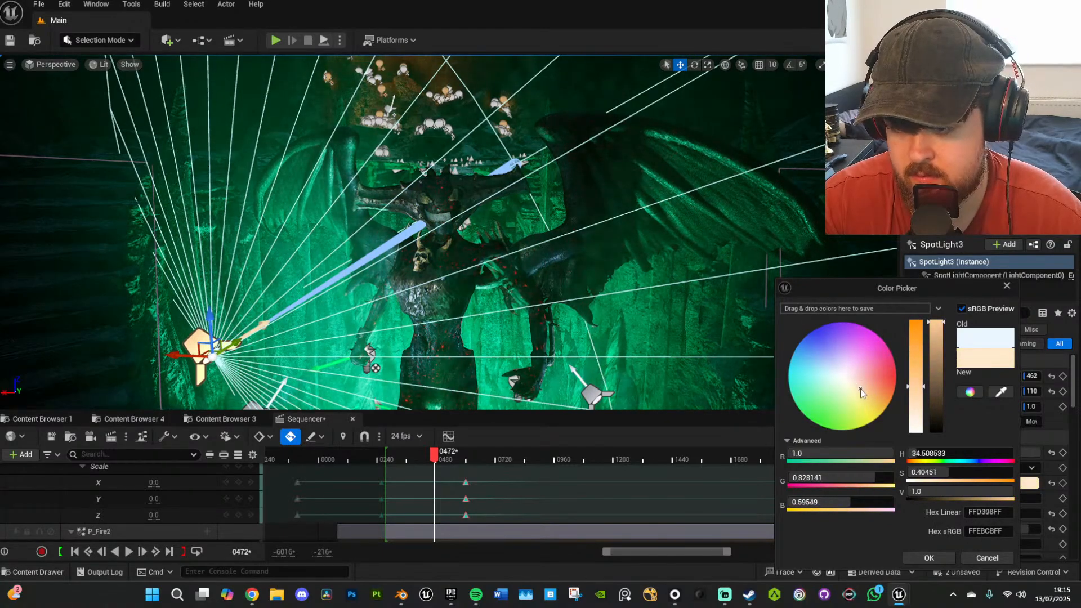
{"action": "left_click", "coordinate": [929, 558]}
With the scene icons hidden, set SpotLight3's indirect lighting intensity and volumetric scattering intensity to 0.
{"action": "right_click_drag", "start_coordinate": [619, 293], "coordinate": [517, 259]}
{"action": "key", "text": "w"}
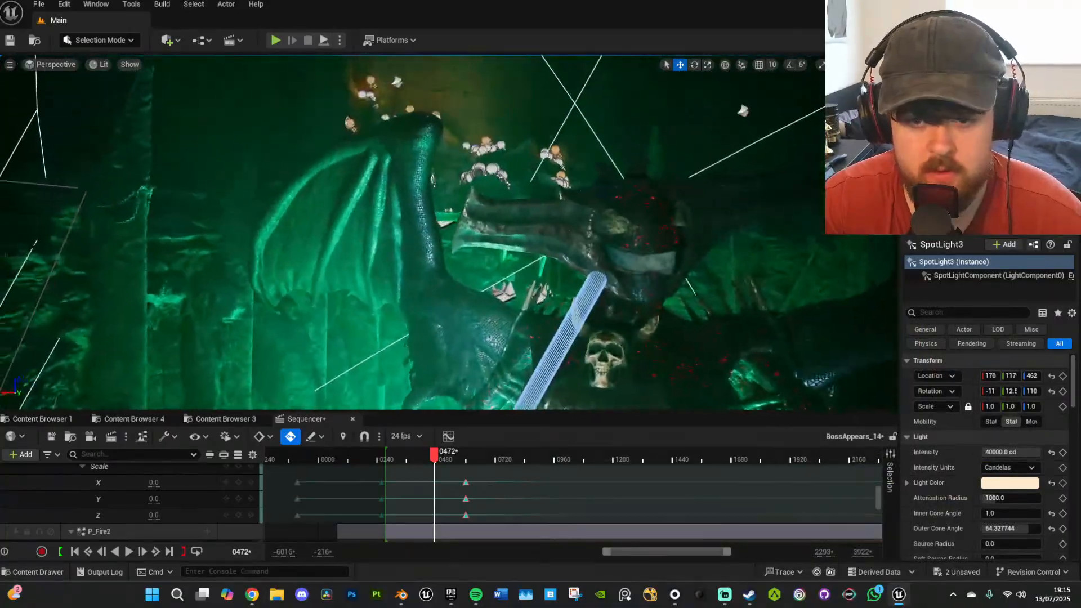
{"action": "key", "text": "s"}
{"action": "mouse_move", "coordinate": [619, 332]}
{"action": "right_mouse_down"}
{"action": "mouse_move", "coordinate": [641, 324]}
{"action": "mouse_move", "coordinate": [629, 332]}
{"action": "right_mouse_up"}
{"action": "key", "text": "g"}
{"action": "key", "text": "s"}
{"action": "key", "text": "w"}
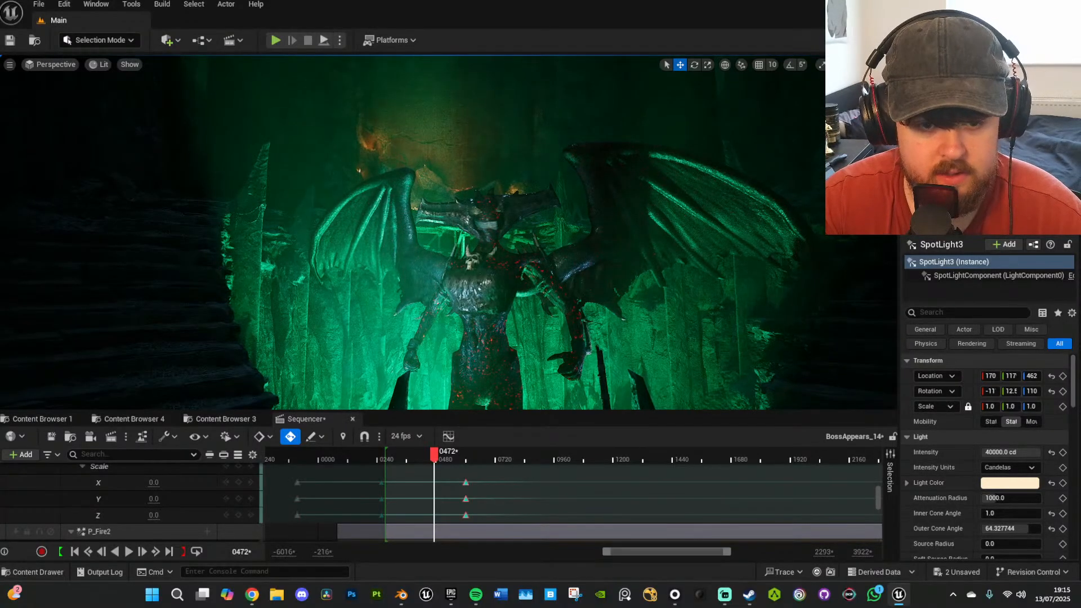
{"action": "scroll", "coordinate": [1030, 517], "scroll_direction": "down", "scroll_amount": 2}
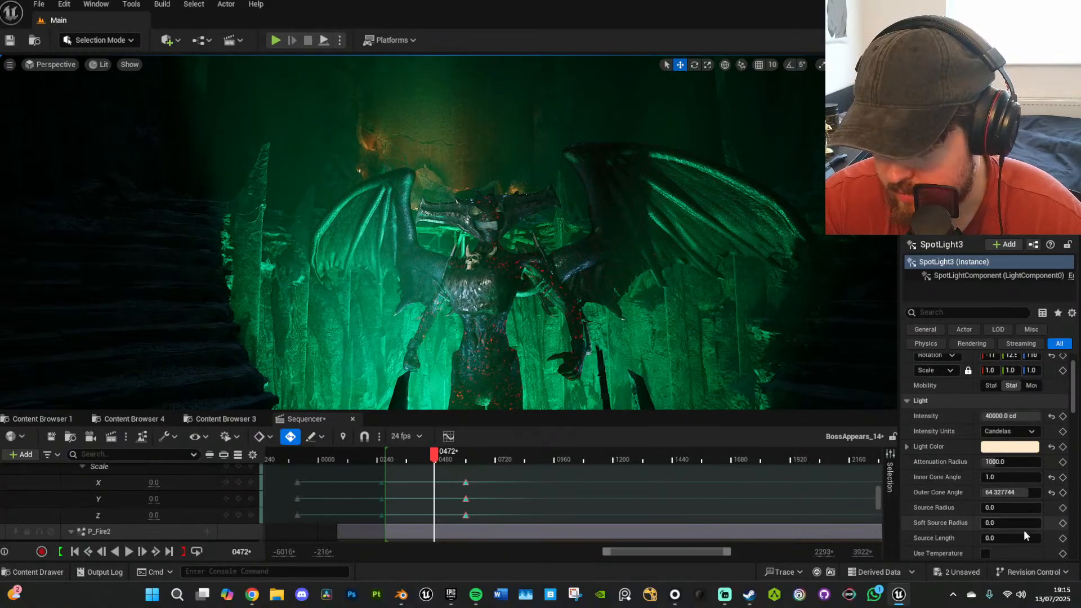
{"action": "scroll", "coordinate": [1023, 532], "scroll_direction": "down", "scroll_amount": 5}
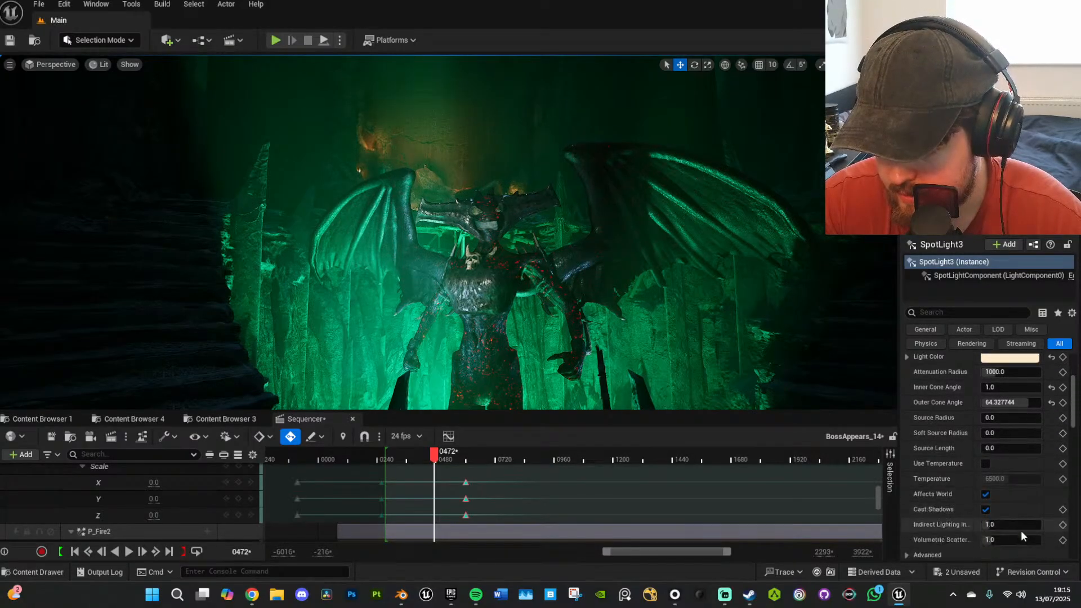
{"action": "left_click", "coordinate": [1011, 540]}
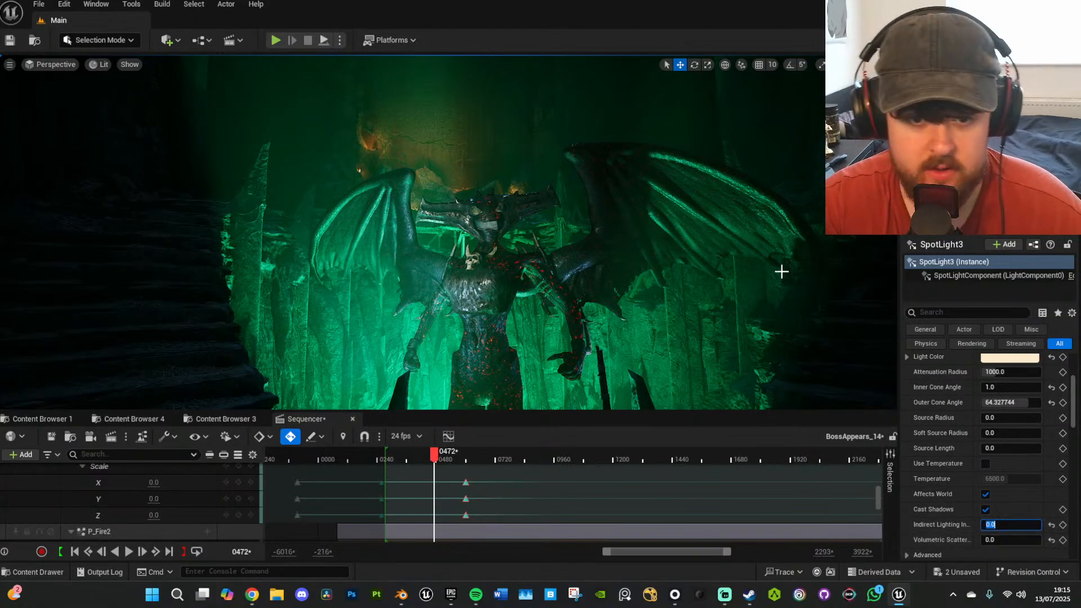
{"action": "key", "text": "Return"}
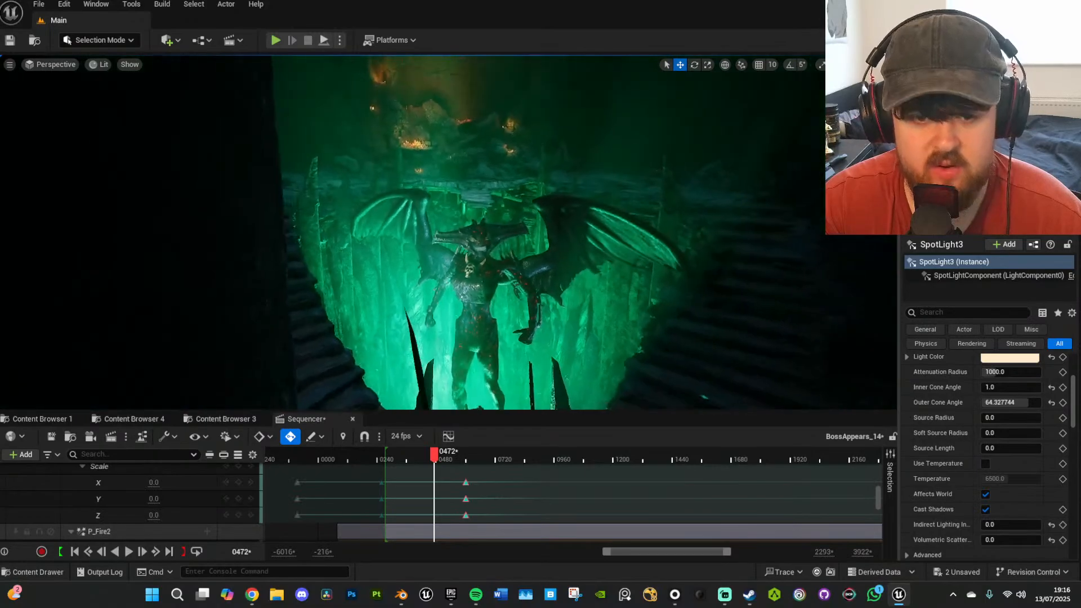
Try SpotLight3's source radius at about 36.66, and set it to 150 to soften the light on the boss.
{"action": "right_click_drag", "start_coordinate": [611, 343], "coordinate": [614, 340]}
{"action": "key", "text": "g"}
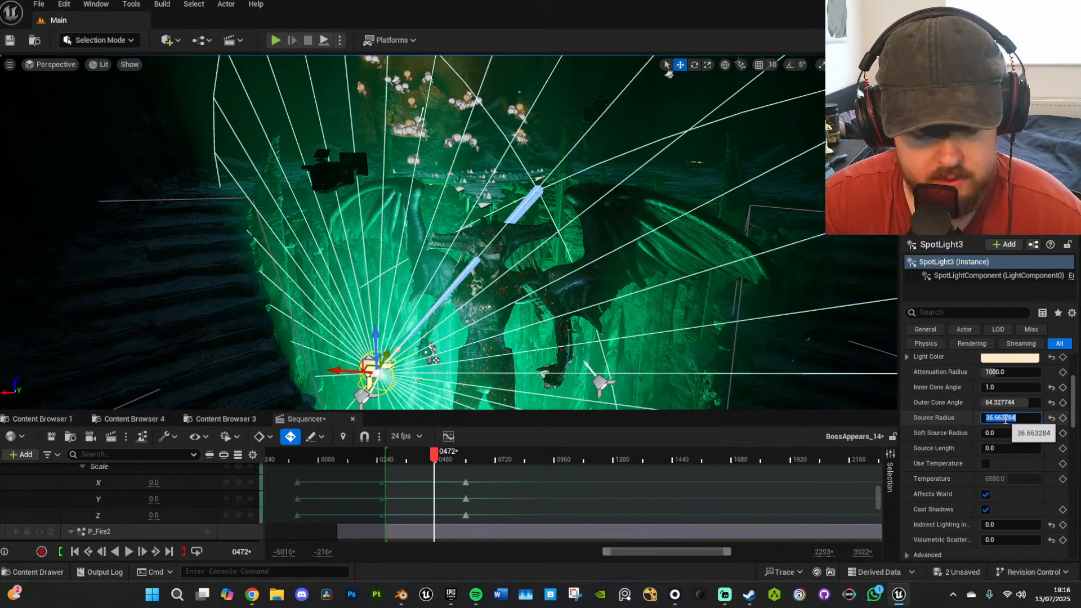
{"action": "right_click_drag", "start_coordinate": [688, 334], "coordinate": [663, 354]}
{"action": "key", "text": "g"}
{"action": "key", "text": "w"}
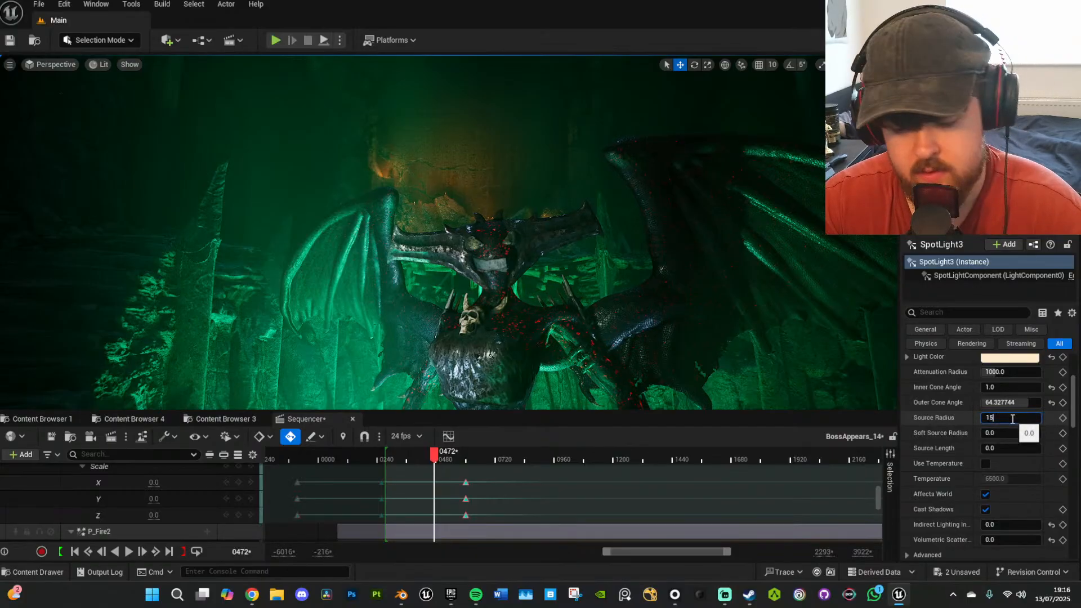
{"action": "right_click_drag", "start_coordinate": [636, 339], "coordinate": [662, 369]}
Set SpotLight3's intensity to 30000 cd and check the lighting on the boss from several distances.
{"action": "scroll", "coordinate": [1005, 425], "scroll_direction": "up", "scroll_amount": 4}
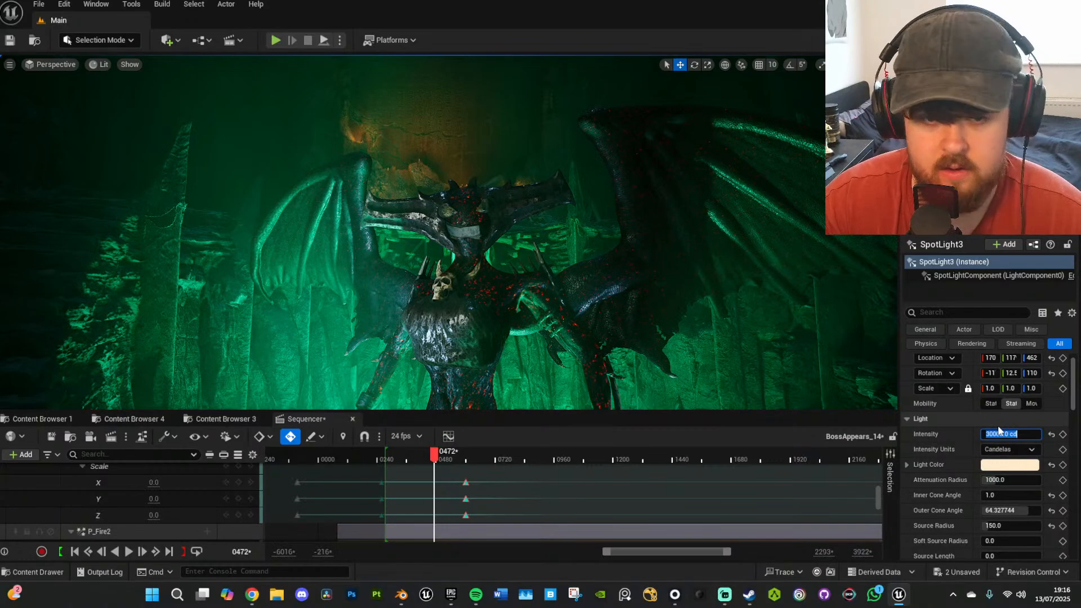
{"action": "key", "text": "s"}
{"action": "right_click_drag", "start_coordinate": [774, 360], "coordinate": [777, 340]}
{"action": "key", "text": "w"}
{"action": "right_click_drag", "start_coordinate": [680, 286], "coordinate": [680, 293]}
{"action": "key", "text": "g"}
{"action": "key", "text": "g"}
{"action": "key", "text": "s"}
Replay the sequence from near the start of its playback range to about frame 1452 to check the boss's lighting and fires.
{"action": "left_click_drag", "start_coordinate": [396, 451], "coordinate": [390, 452]}
{"action": "key", "text": "space"}
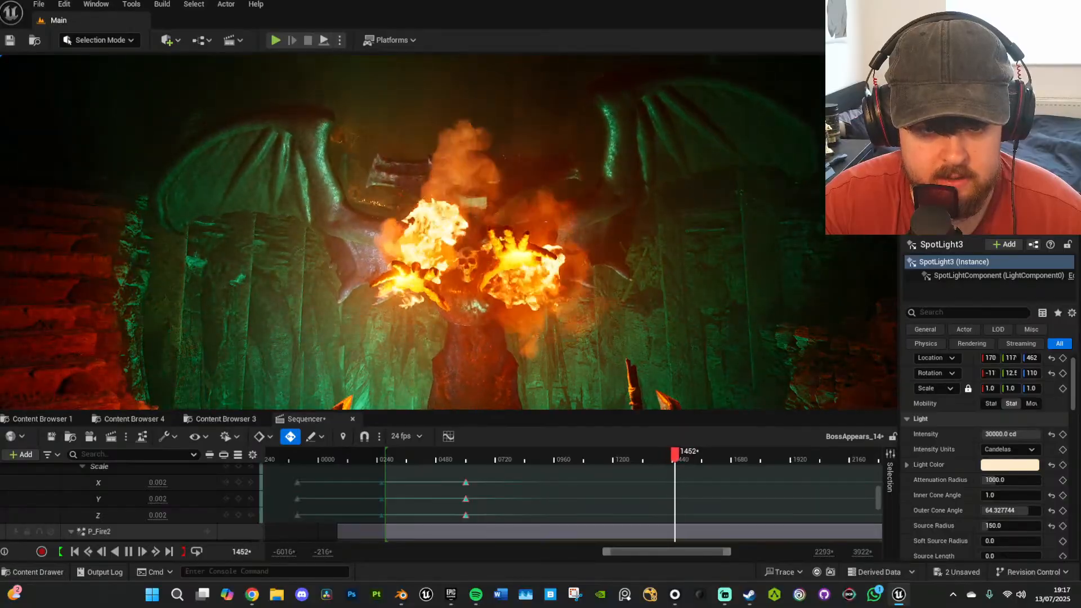
{"action": "left_click_drag", "start_coordinate": [678, 457], "coordinate": [673, 459]}
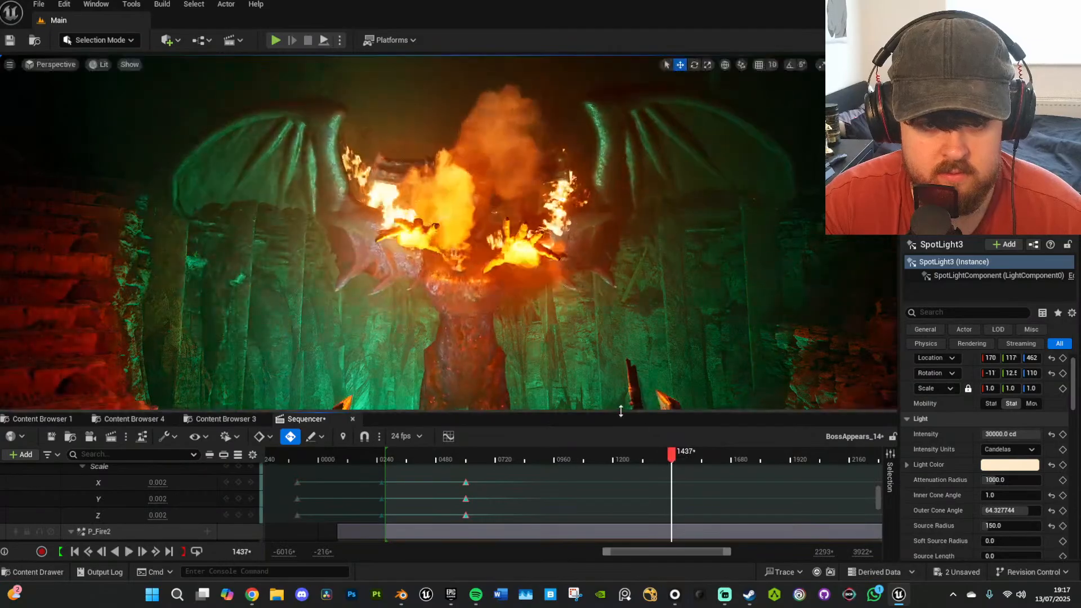
Examine the burning hands up close and from the side, replaying and scrubbing between about frames 1428 and 1497.
{"action": "key", "text": "w"}
{"action": "mouse_move", "coordinate": [607, 373]}
{"action": "right_mouse_down"}
{"action": "mouse_move", "coordinate": [602, 354]}
{"action": "mouse_move", "coordinate": [606, 363]}
{"action": "right_mouse_up"}
{"action": "left_click_drag", "start_coordinate": [671, 454], "coordinate": [668, 457]}
{"action": "key", "text": "space"}
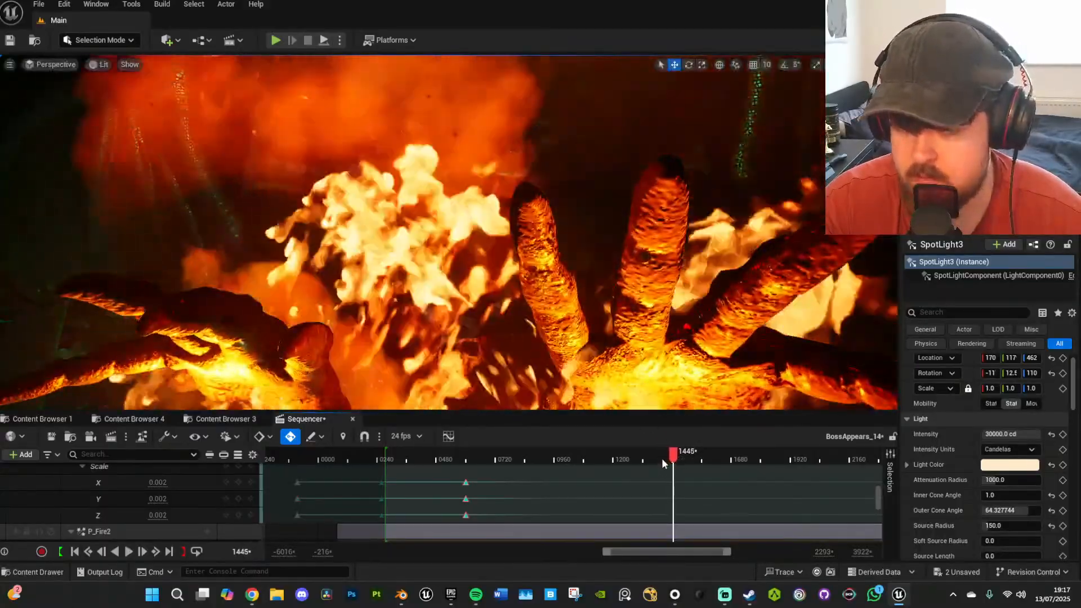
{"action": "left_click", "coordinate": [667, 457]}
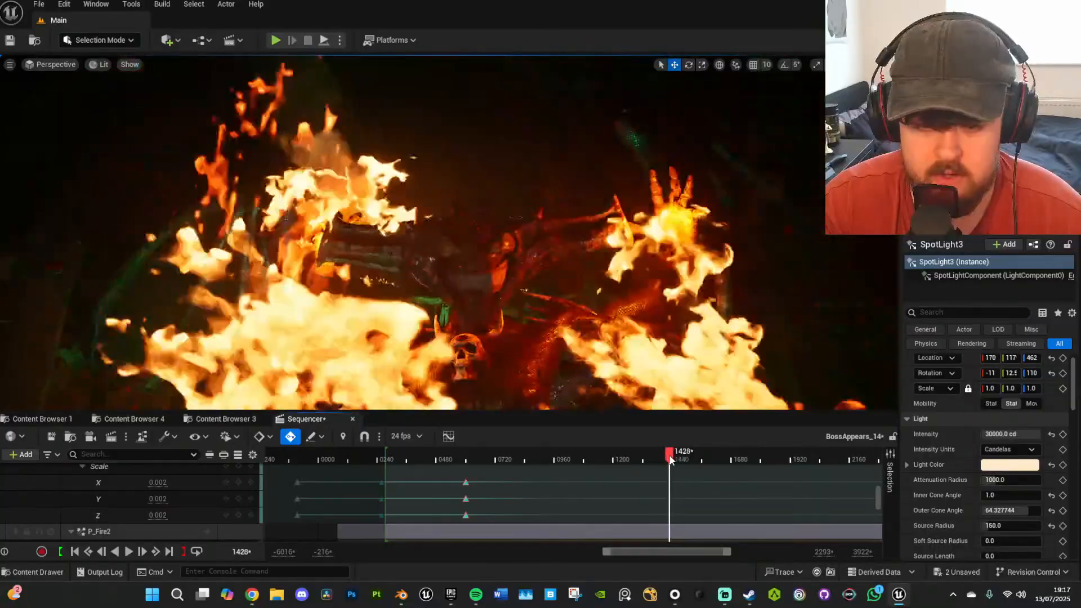
{"action": "key", "text": "space"}
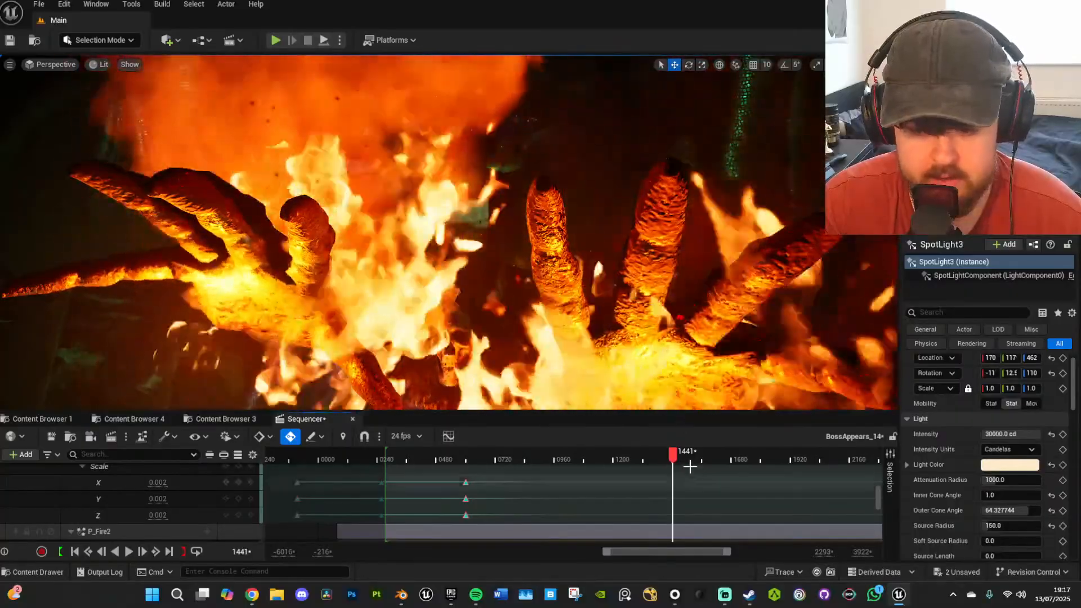
{"action": "left_click_drag", "start_coordinate": [674, 460], "coordinate": [676, 459]}
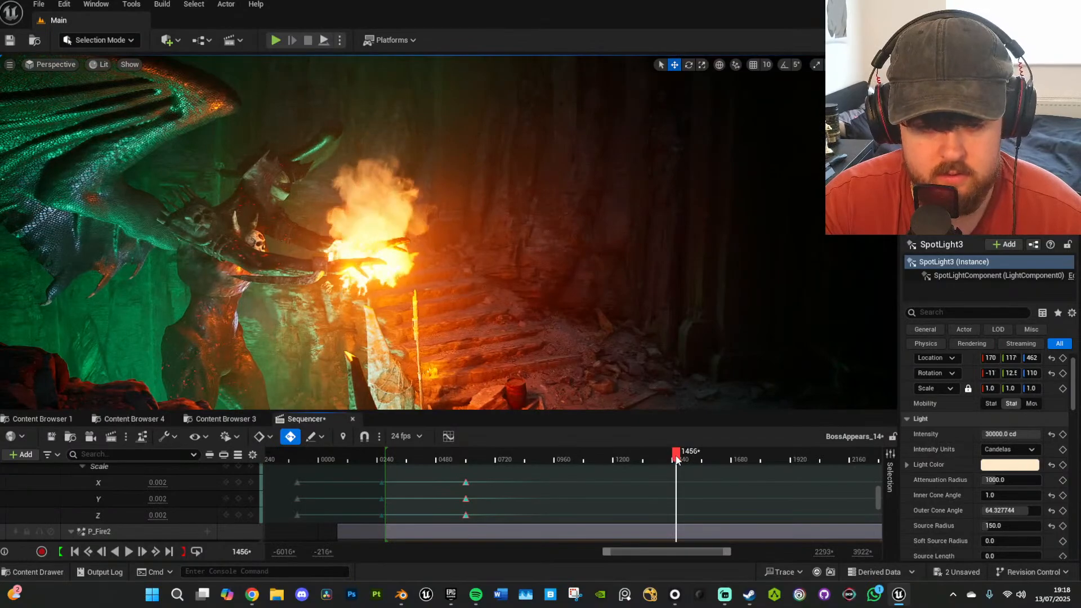
{"action": "left_click_drag", "start_coordinate": [677, 460], "coordinate": [688, 460]}
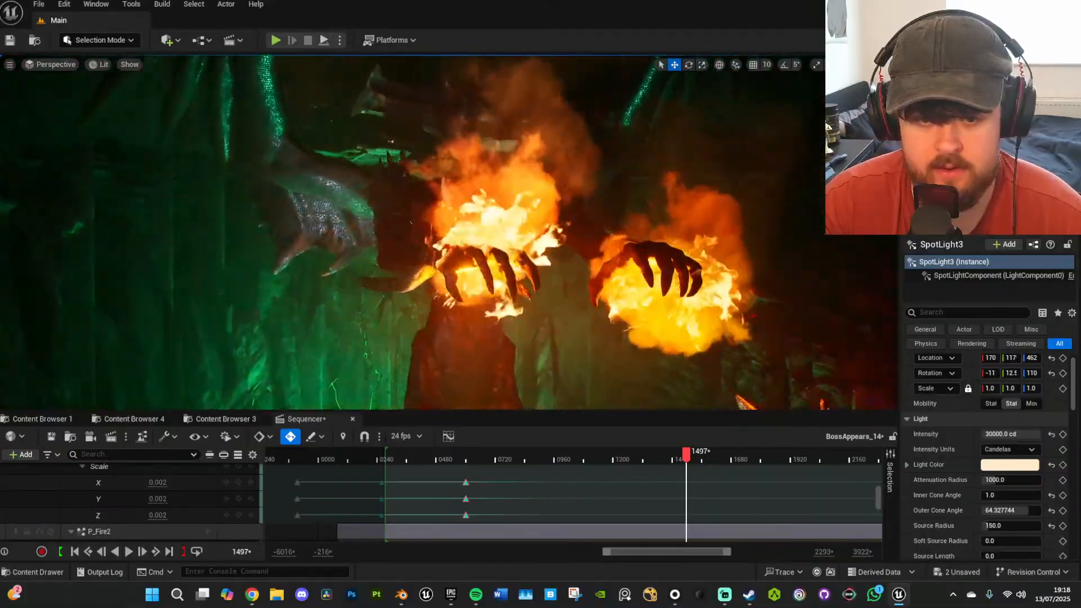
Show the scene icons, select P_Fire on the boss's hand, and review the animation up to about frame 1579 from further back.
{"action": "key", "text": "g"}
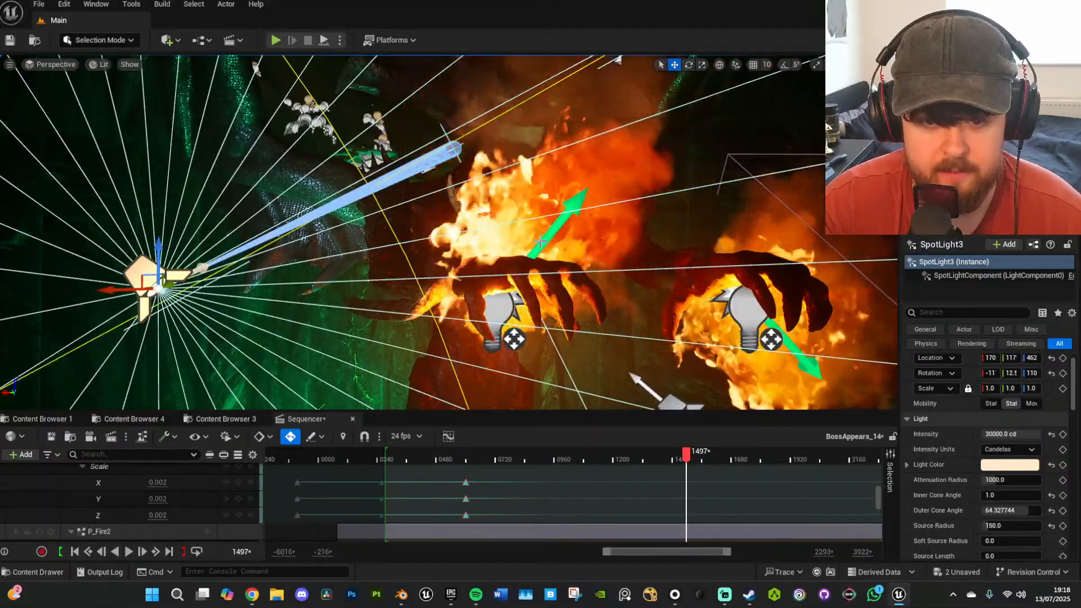
{"action": "left_click", "coordinate": [535, 197]}
{"action": "key", "text": "s"}
{"action": "mouse_move", "coordinate": [563, 242]}
{"action": "right_mouse_down"}
{"action": "mouse_move", "coordinate": [577, 250]}
{"action": "mouse_move", "coordinate": [596, 225]}
{"action": "right_mouse_up"}
{"action": "left_click_drag", "start_coordinate": [687, 454], "coordinate": [695, 456]}
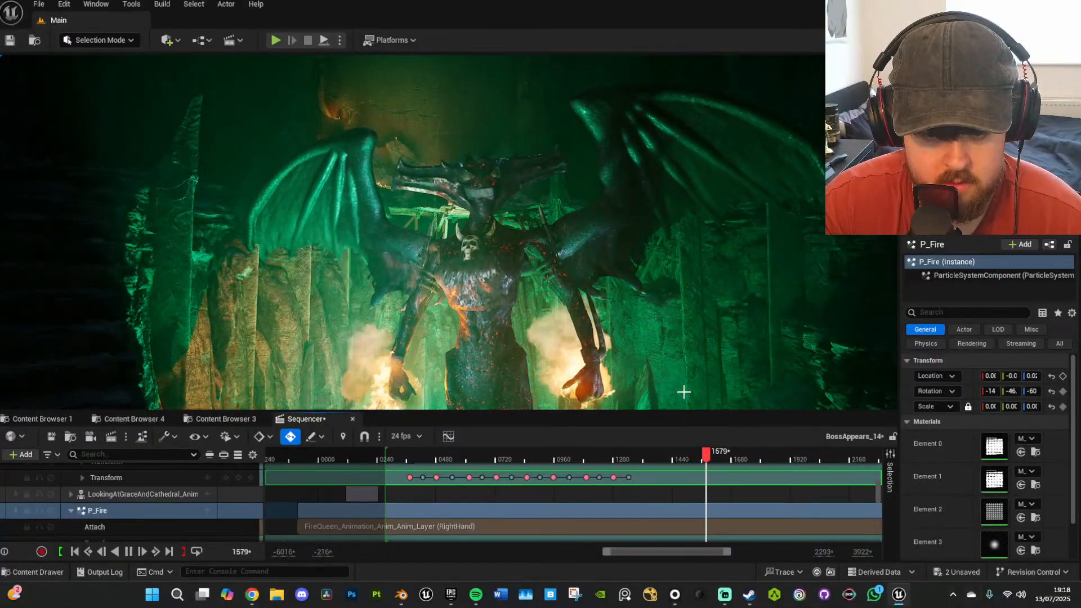
Review the boss animation up to about frame 2104, return to frame 1500, and key P_Fire's scale there.
{"action": "left_click", "coordinate": [679, 454]}
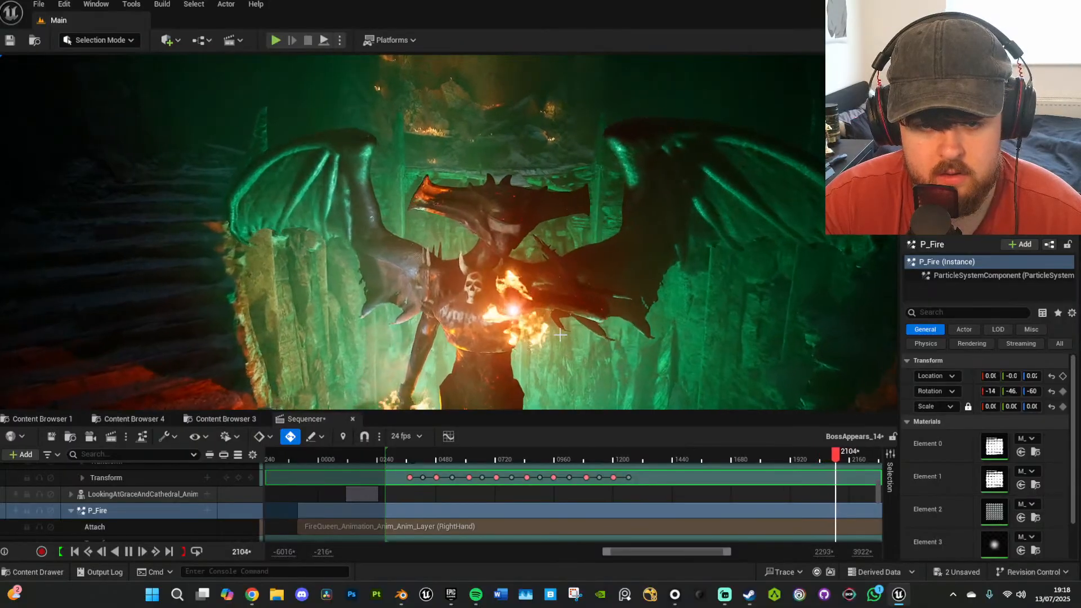
{"action": "left_click", "coordinate": [783, 459]}
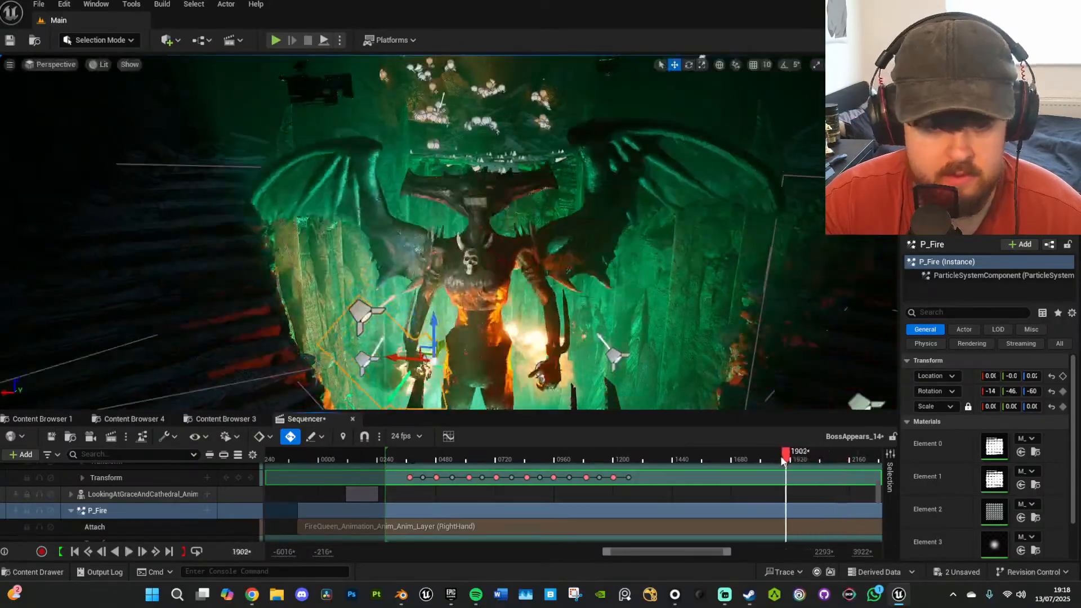
{"action": "left_click_drag", "start_coordinate": [783, 460], "coordinate": [687, 462]}
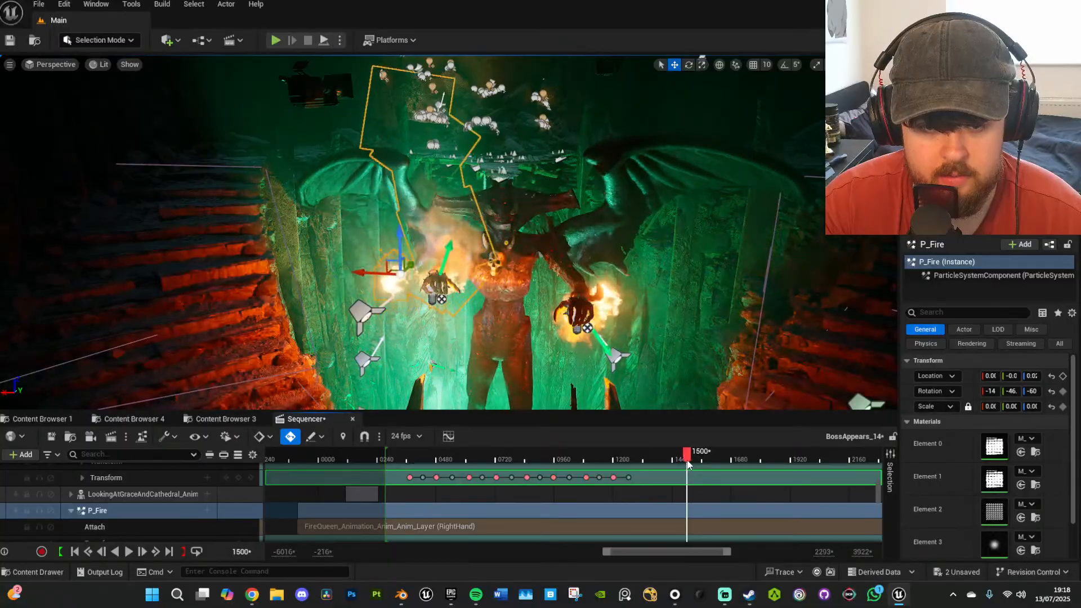
{"action": "right_click_drag", "start_coordinate": [625, 338], "coordinate": [620, 389]}
{"action": "key", "text": "w"}
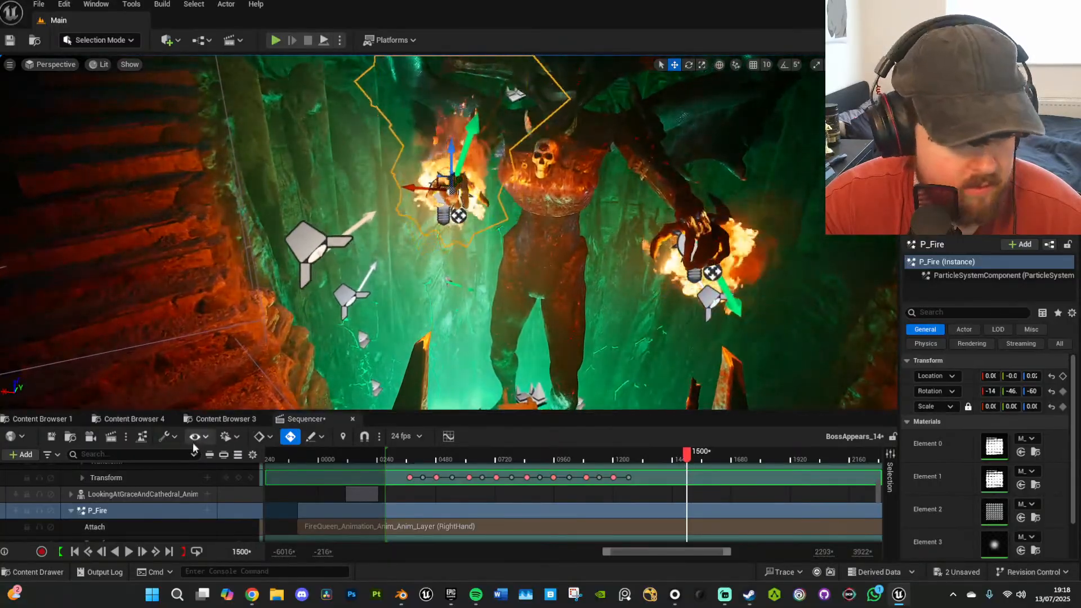
{"action": "scroll", "coordinate": [191, 504], "scroll_direction": "down", "scroll_amount": 3}
{"action": "scroll", "coordinate": [197, 505], "scroll_direction": "down", "scroll_amount": 2}
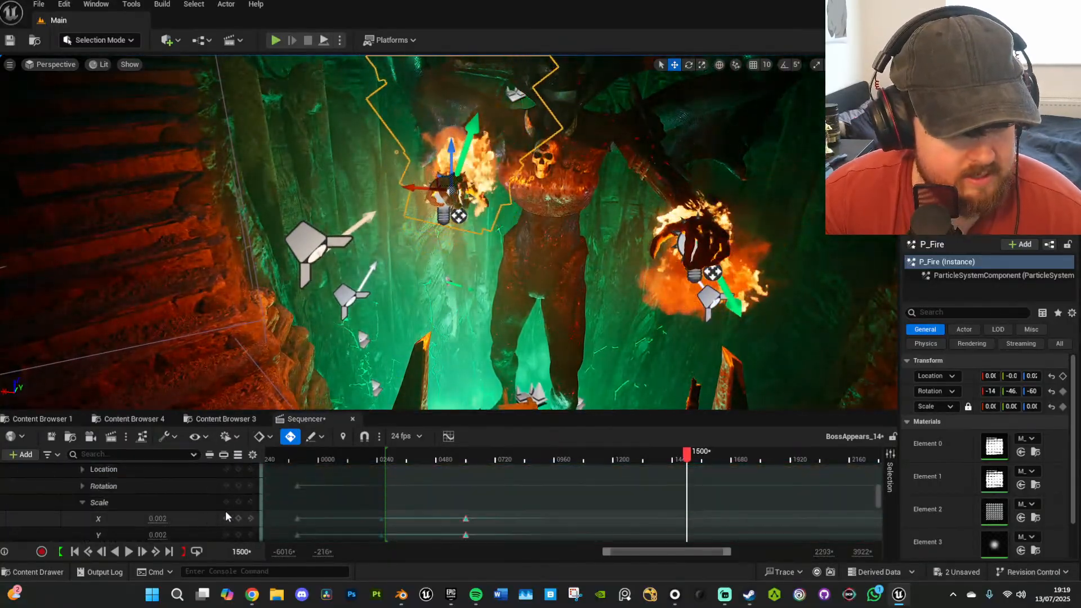
{"action": "left_click", "coordinate": [239, 505]}
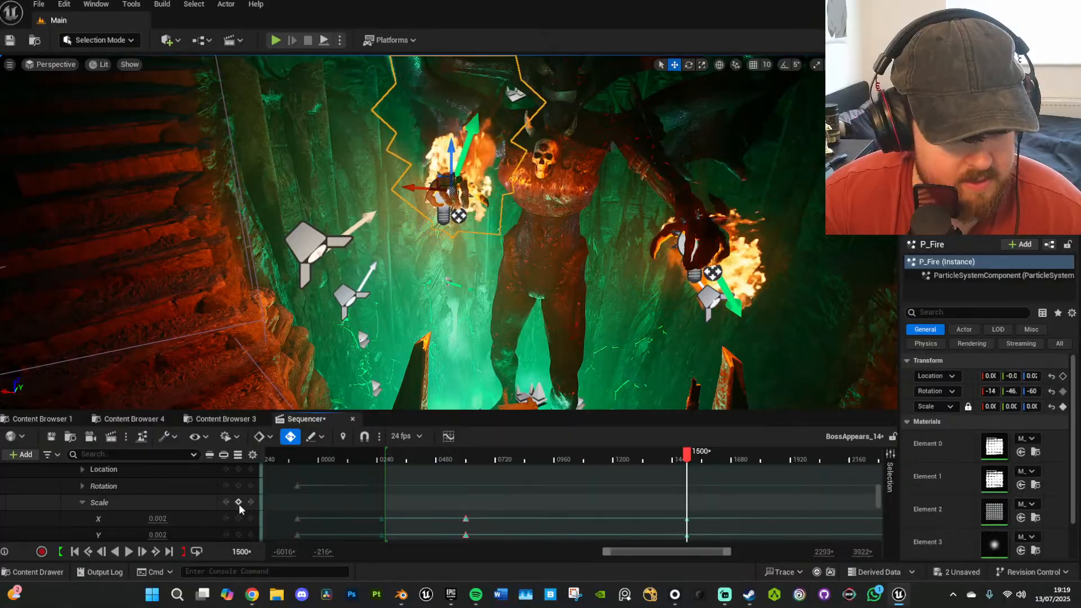
{"action": "left_click", "coordinate": [686, 519]}
Set P_Fire's X, Y and Z scale to 0 at frame 1529, postponing the autosave.
{"action": "key", "text": "space"}
{"action": "key", "text": "space"}
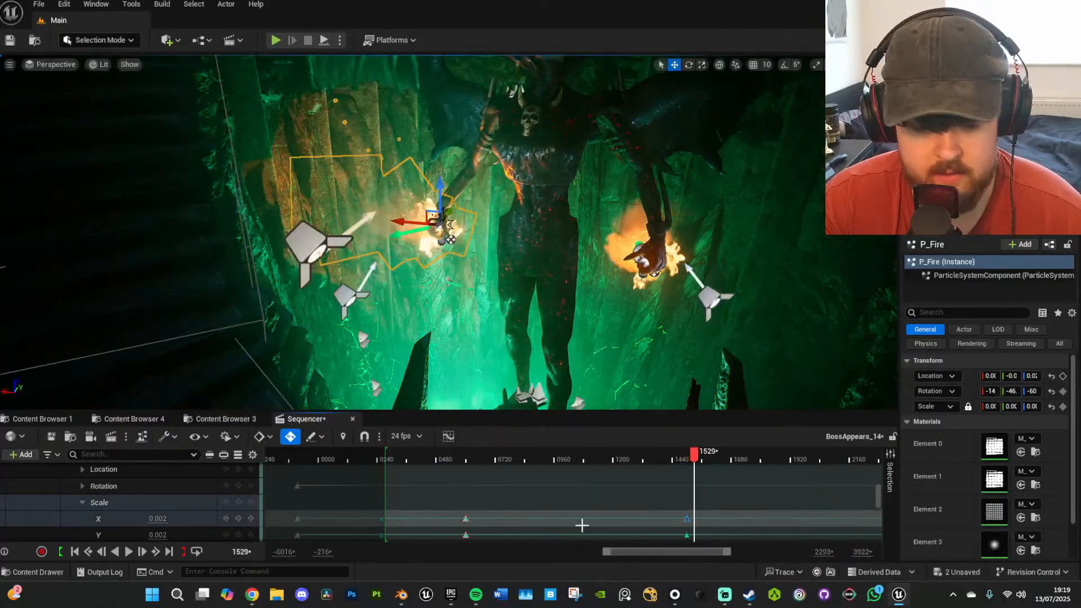
{"action": "scroll", "coordinate": [158, 519], "scroll_direction": "down", "scroll_amount": 1}
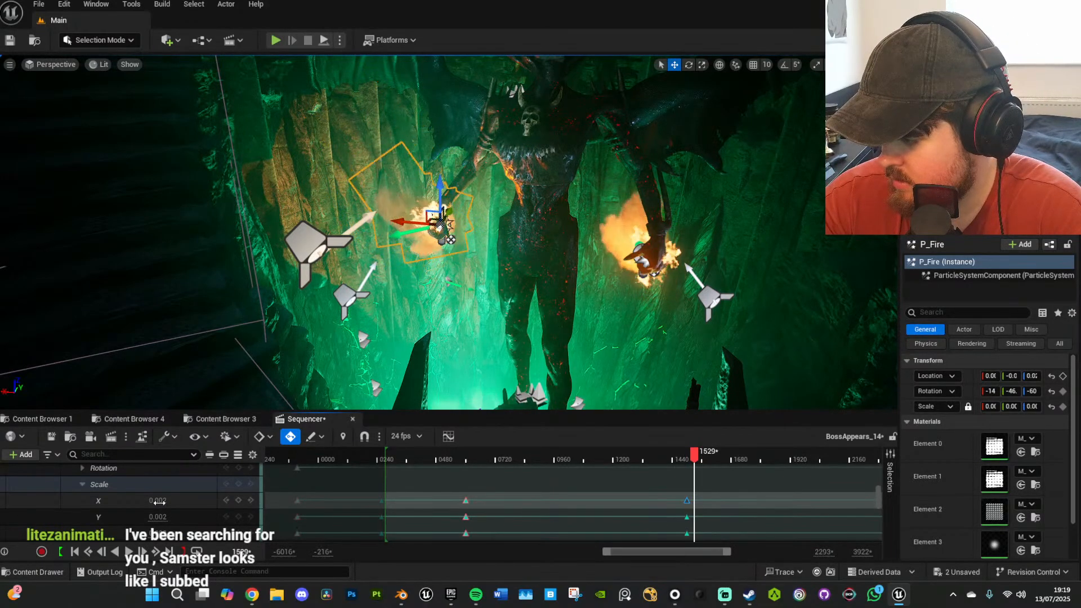
{"action": "left_click", "coordinate": [164, 502]}
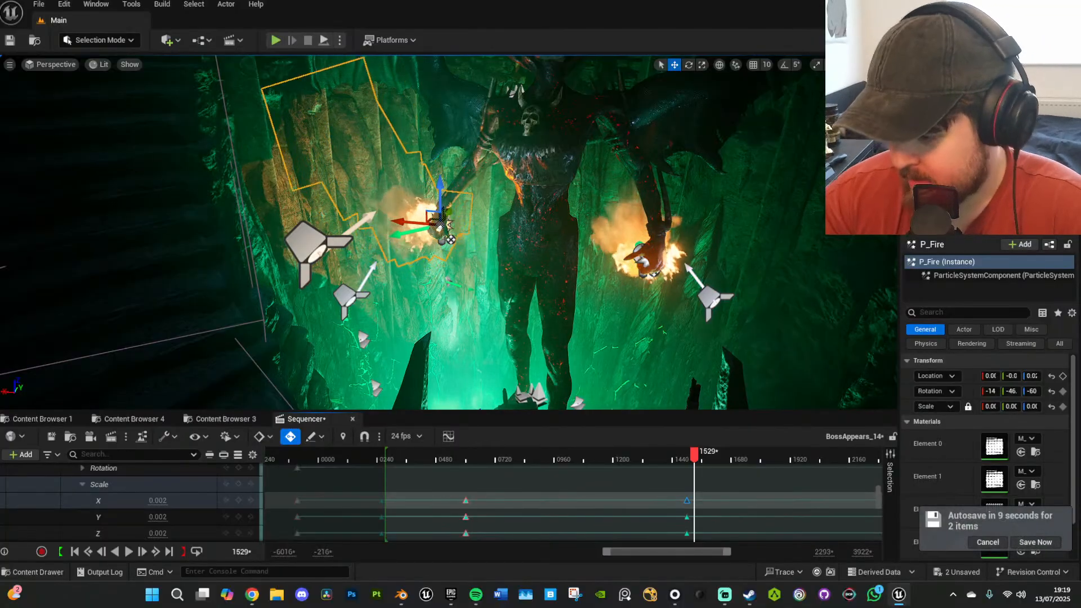
{"action": "left_click", "coordinate": [987, 542]}
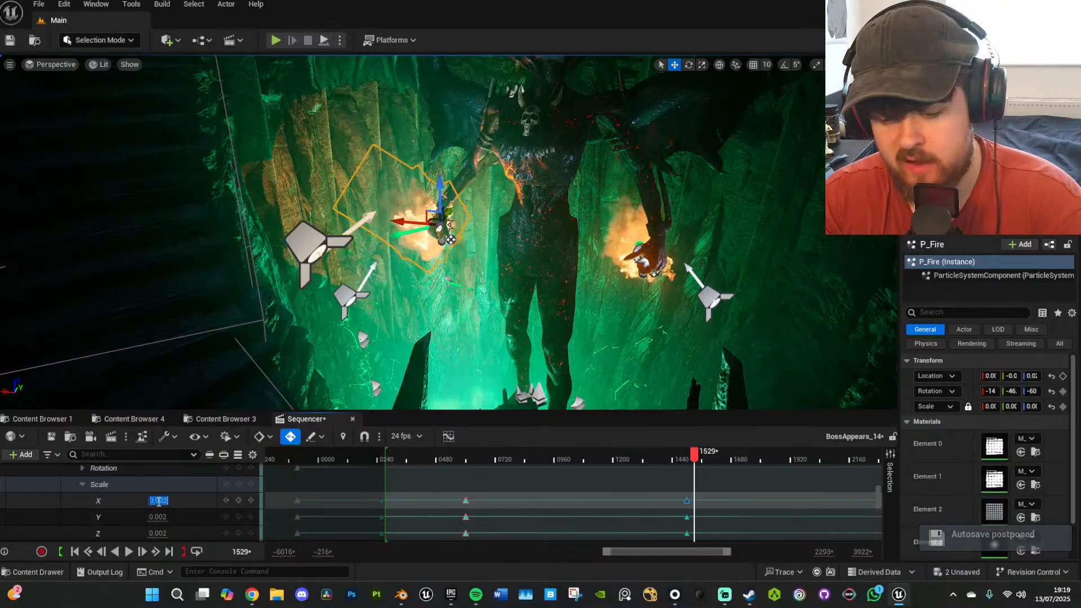
{"action": "type", "text": "0"}
{"action": "key", "text": "Return"}
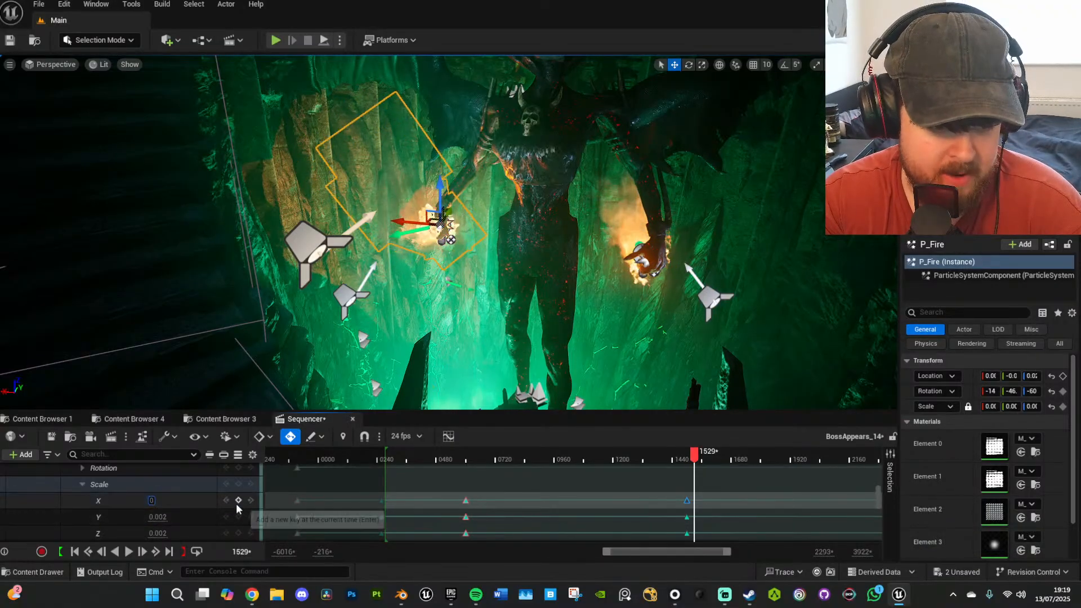
{"action": "type", "text": "0"}
{"action": "key", "text": "Return"}
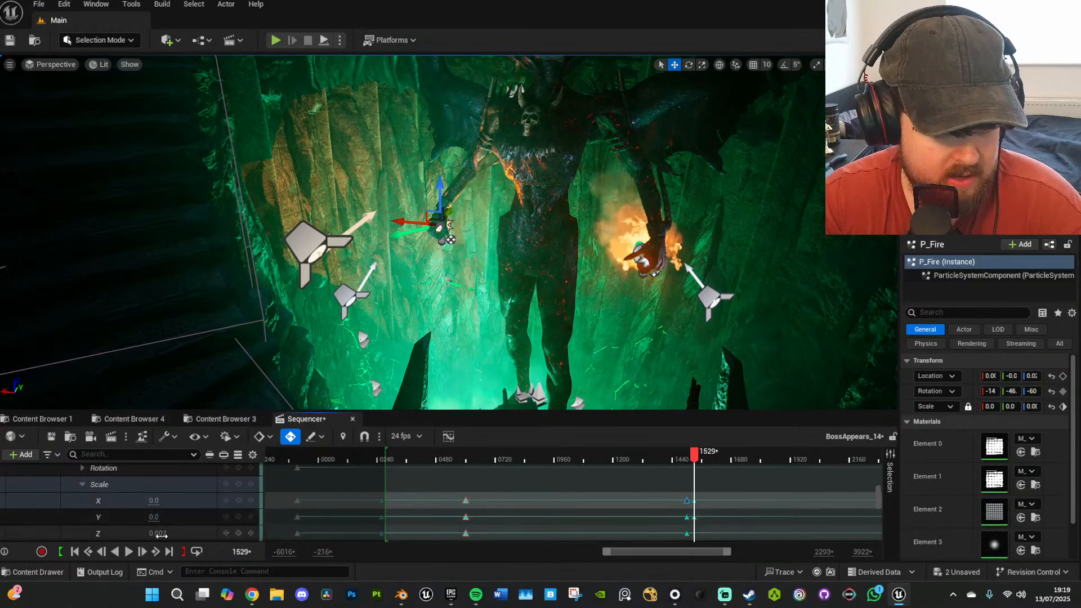
Select P_Fire2 on the boss's other hand and key its scale at frame 1499.
{"action": "left_click", "coordinate": [653, 255]}
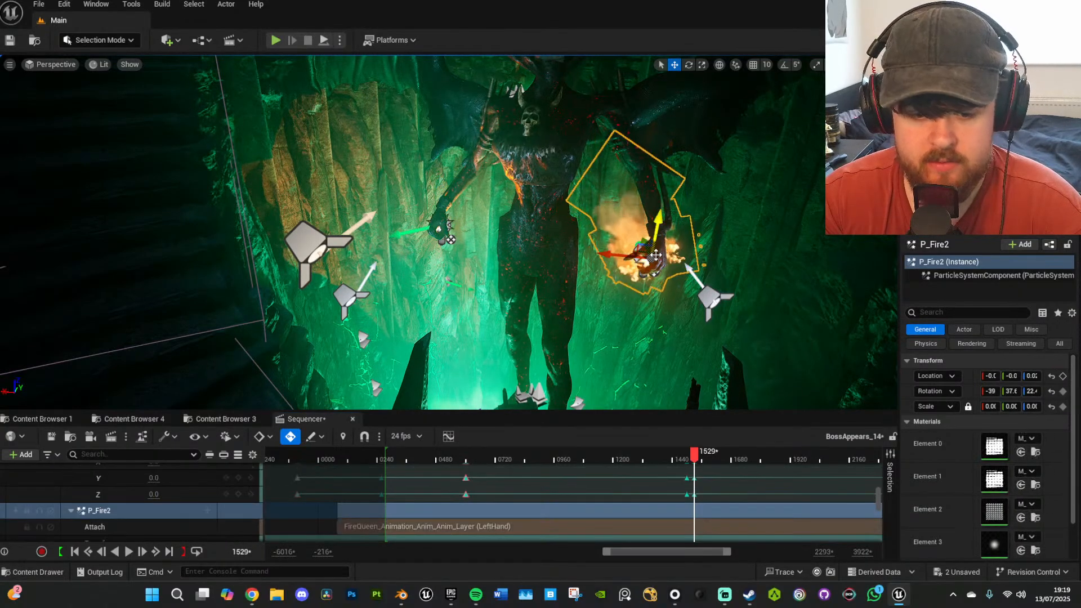
{"action": "scroll", "coordinate": [572, 477], "scroll_direction": "down", "scroll_amount": 2}
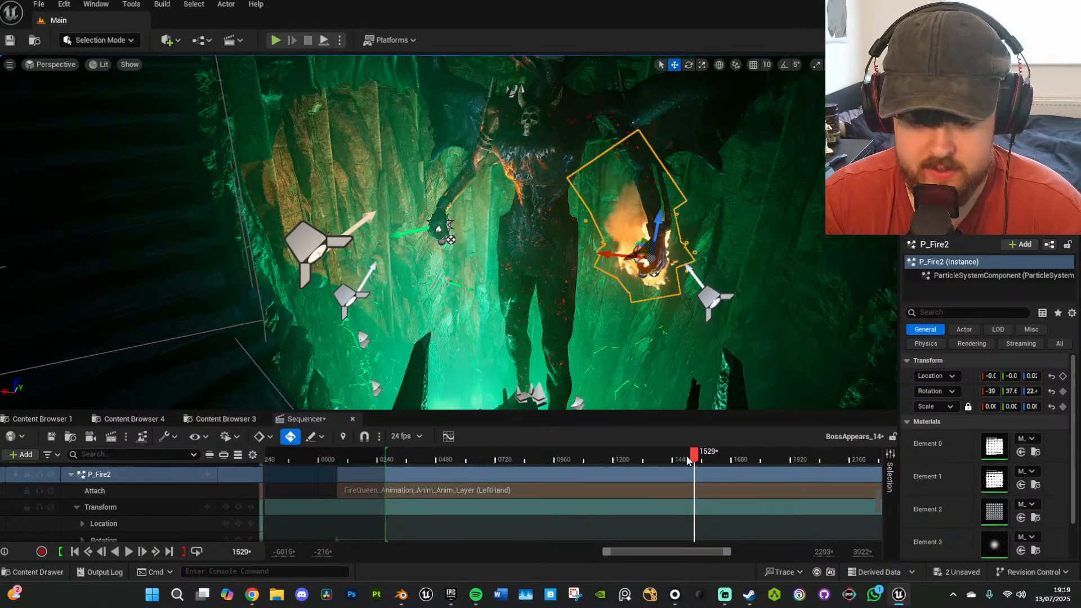
{"action": "left_click_drag", "start_coordinate": [694, 460], "coordinate": [688, 461]}
{"action": "scroll", "coordinate": [194, 505], "scroll_direction": "down", "scroll_amount": 1}
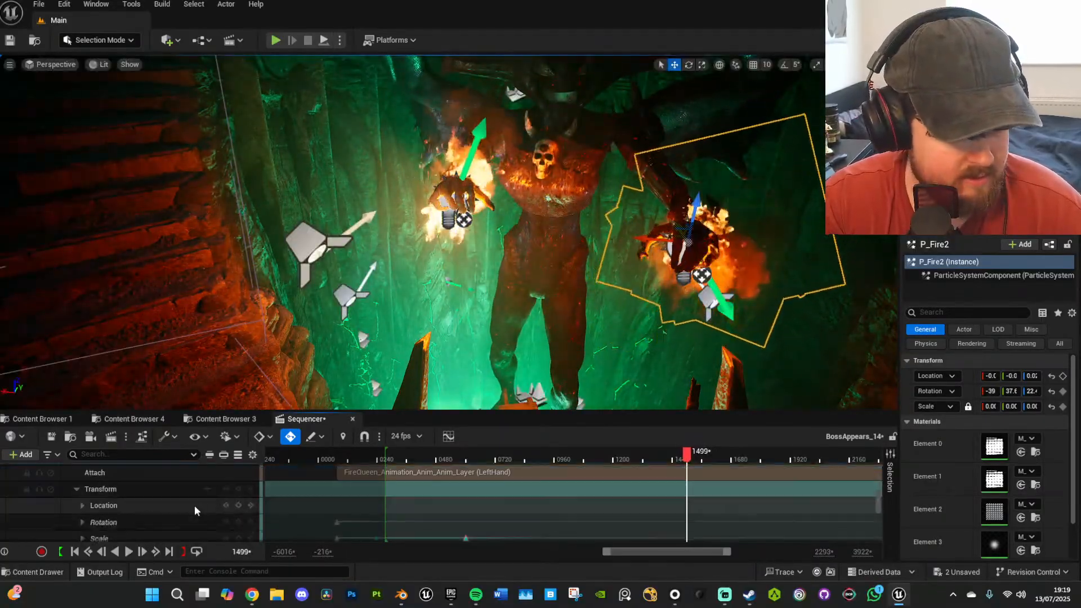
{"action": "scroll", "coordinate": [214, 506], "scroll_direction": "down", "scroll_amount": 2}
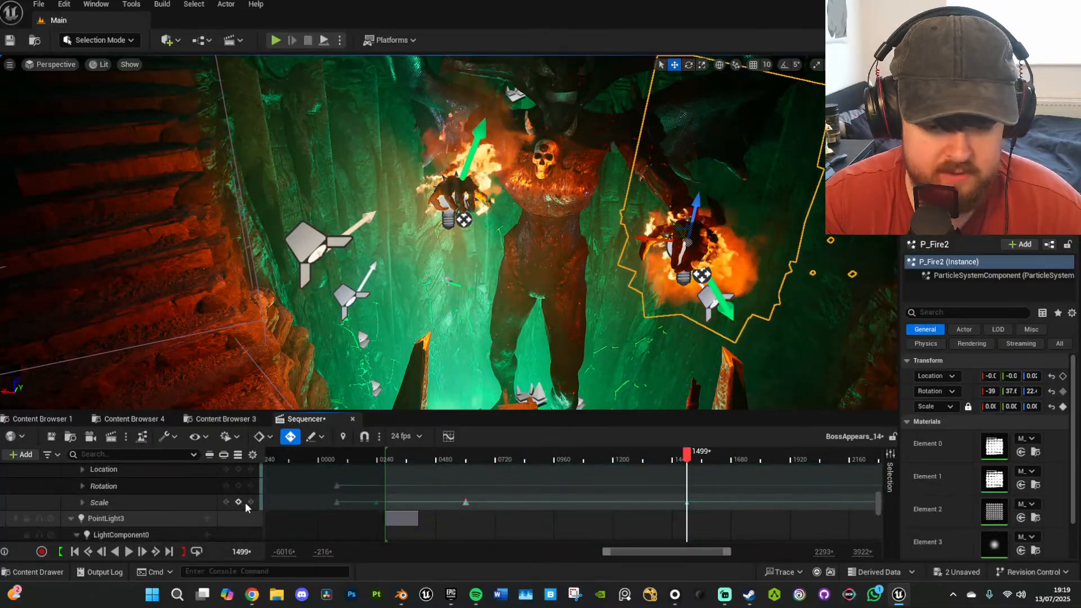
{"action": "left_click", "coordinate": [687, 502]}
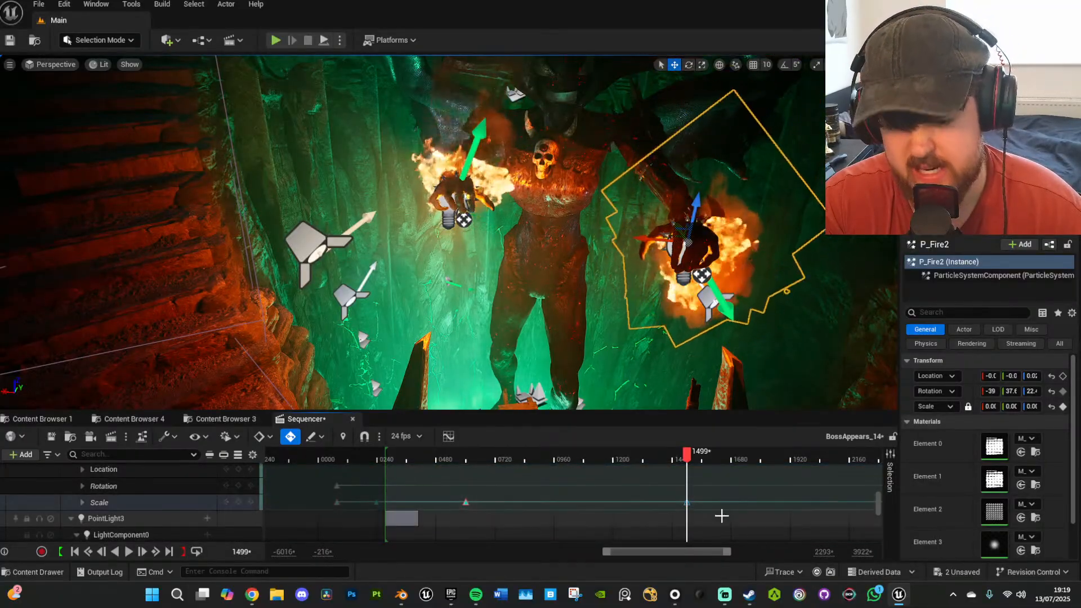
Set P_Fire2's X, Y and Z scale to 0 at frame 1526.
{"action": "key", "text": "space"}
{"action": "key", "text": "space"}
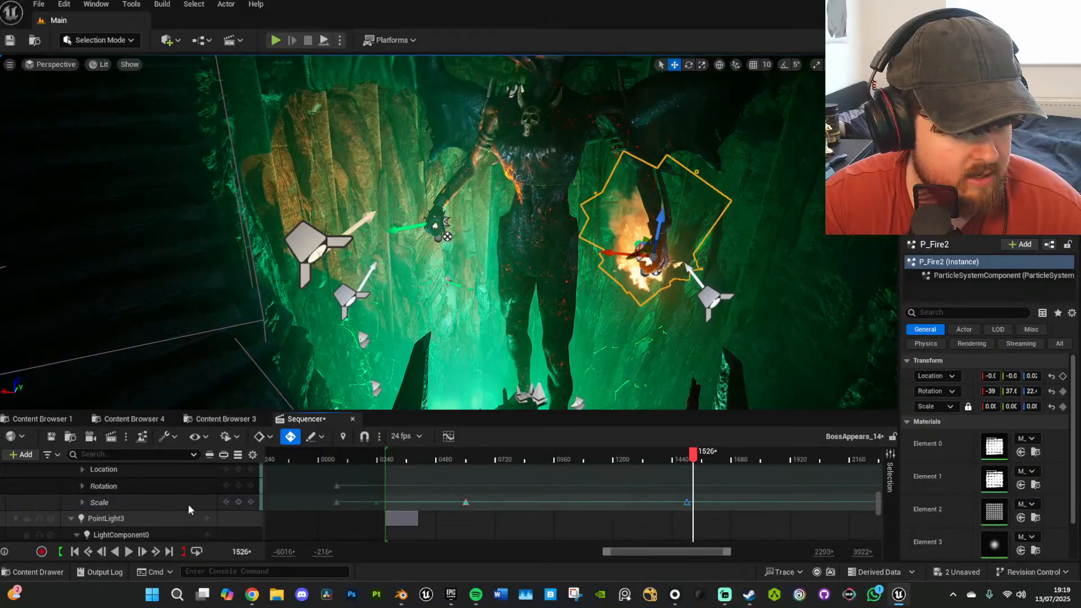
{"action": "left_click", "coordinate": [83, 502]}
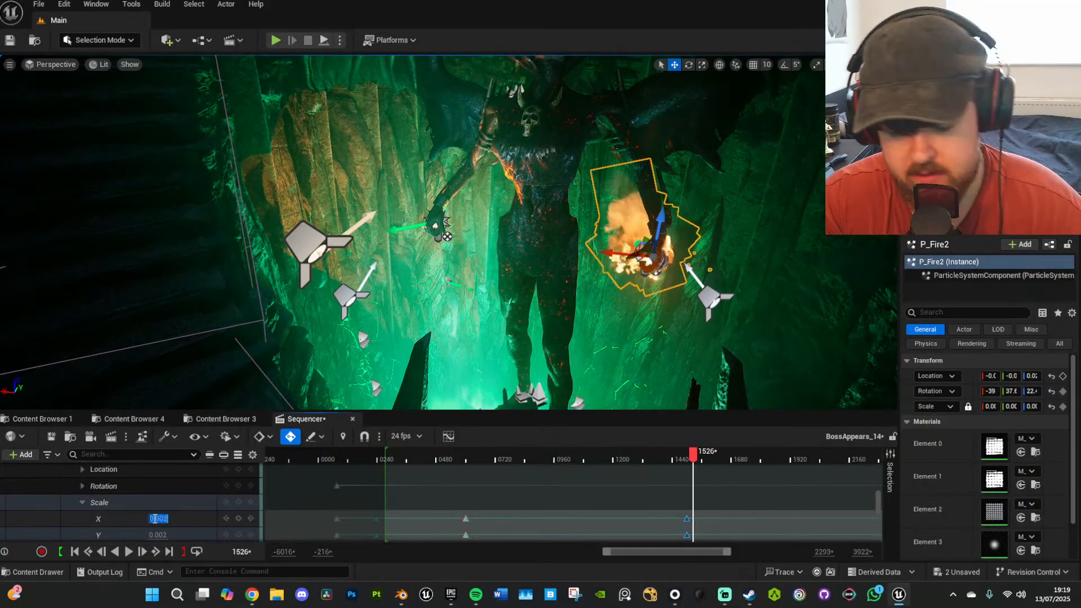
{"action": "type", "text": "0"}
{"action": "key", "text": "Return"}
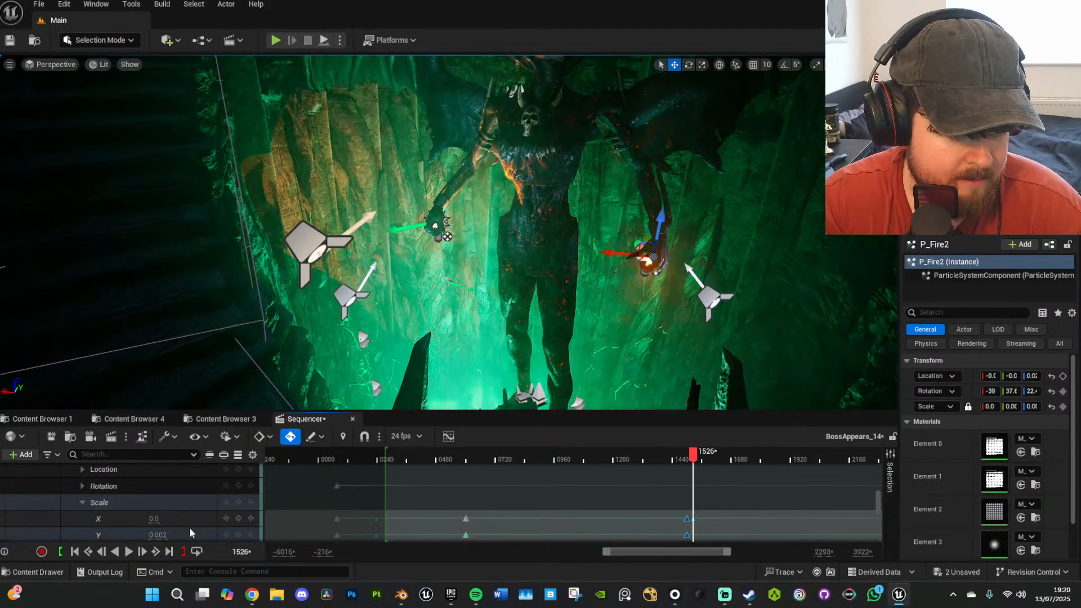
{"action": "key", "text": "Return"}
{"action": "scroll", "coordinate": [197, 533], "scroll_direction": "down", "scroll_amount": 1}
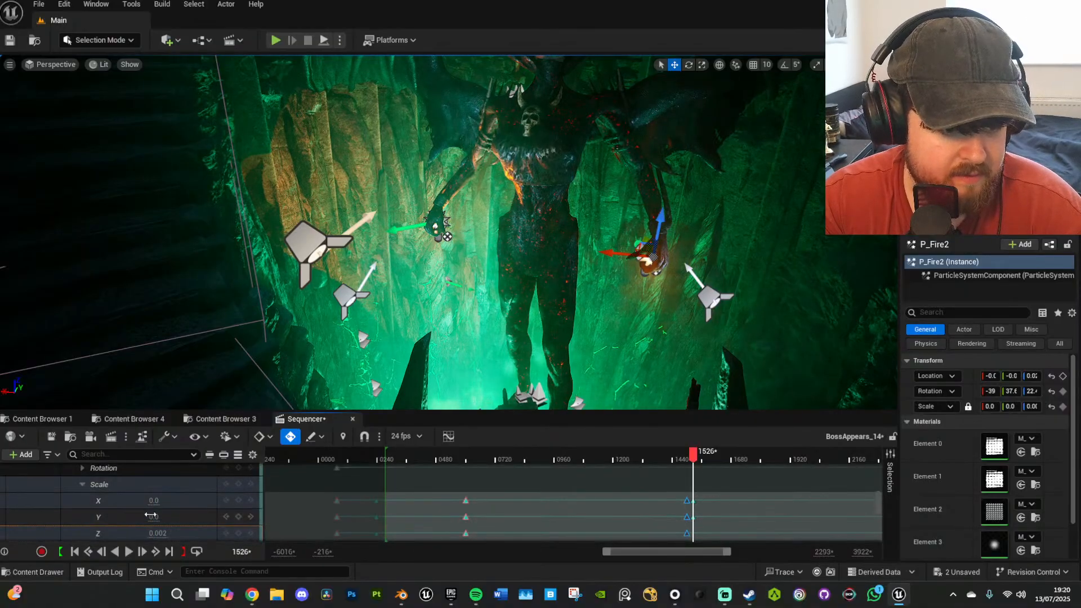
{"action": "left_click", "coordinate": [158, 533]}
{"action": "key", "text": "Return"}
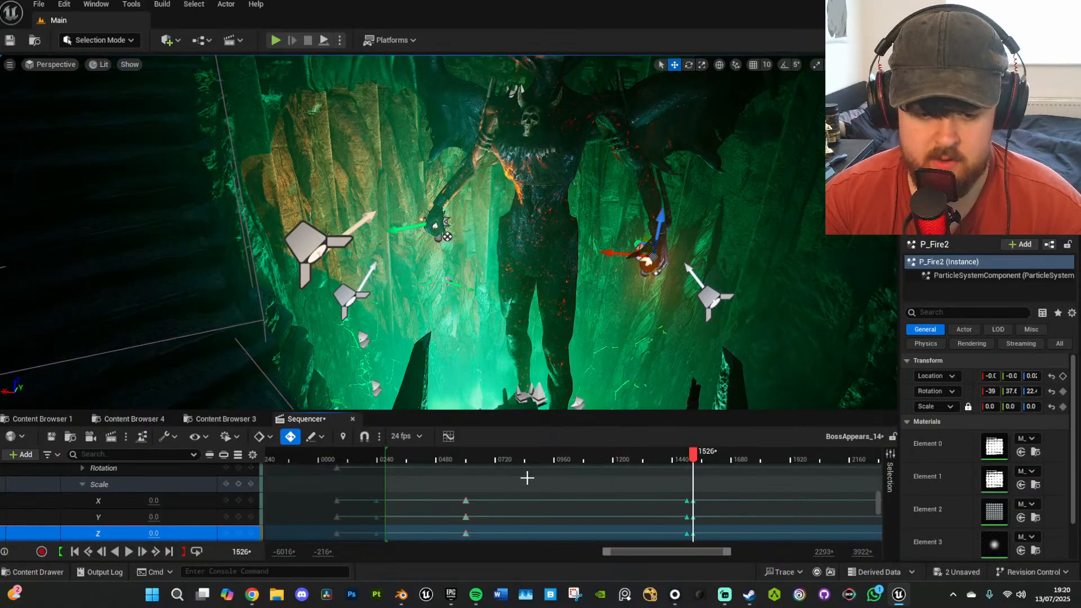
Replay the section up to about frame 1543 to check how both hand fires go out, returning to frame 1477.
{"action": "key", "text": "space"}
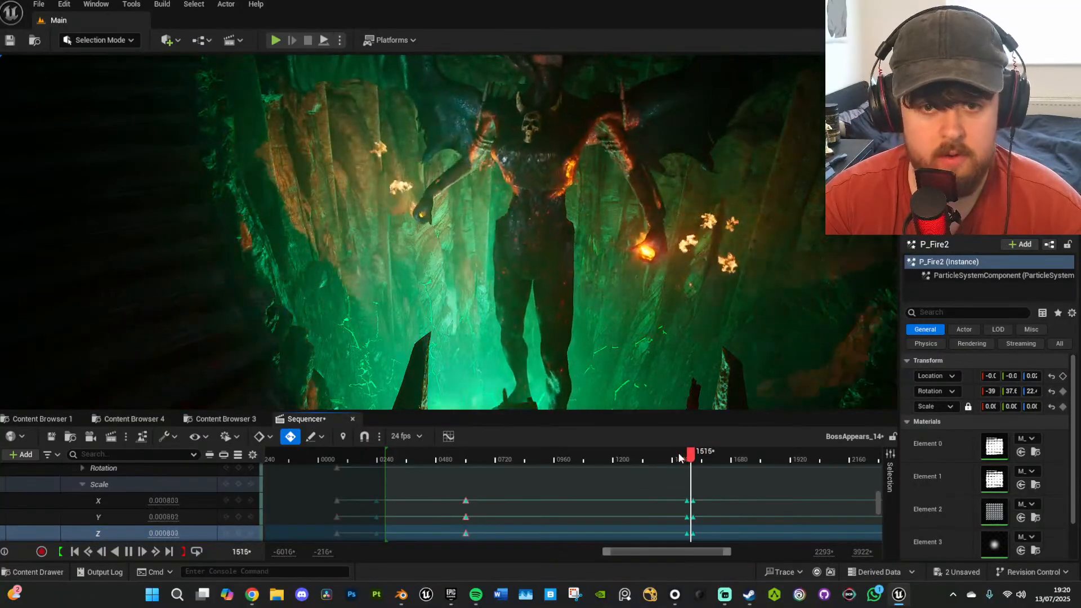
{"action": "key", "text": "space"}
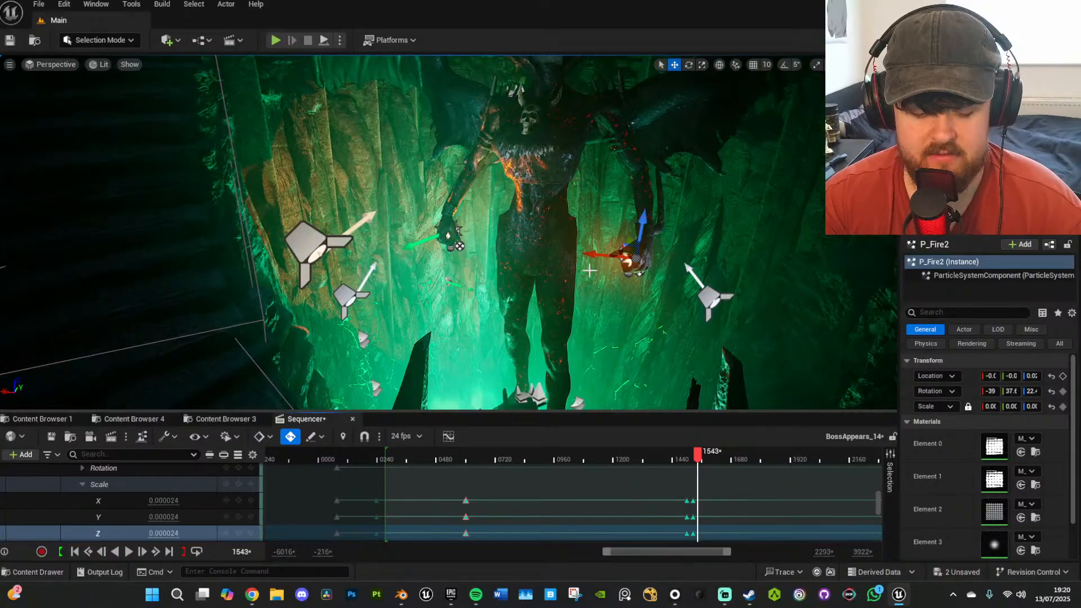
{"action": "left_click", "coordinate": [681, 463]}
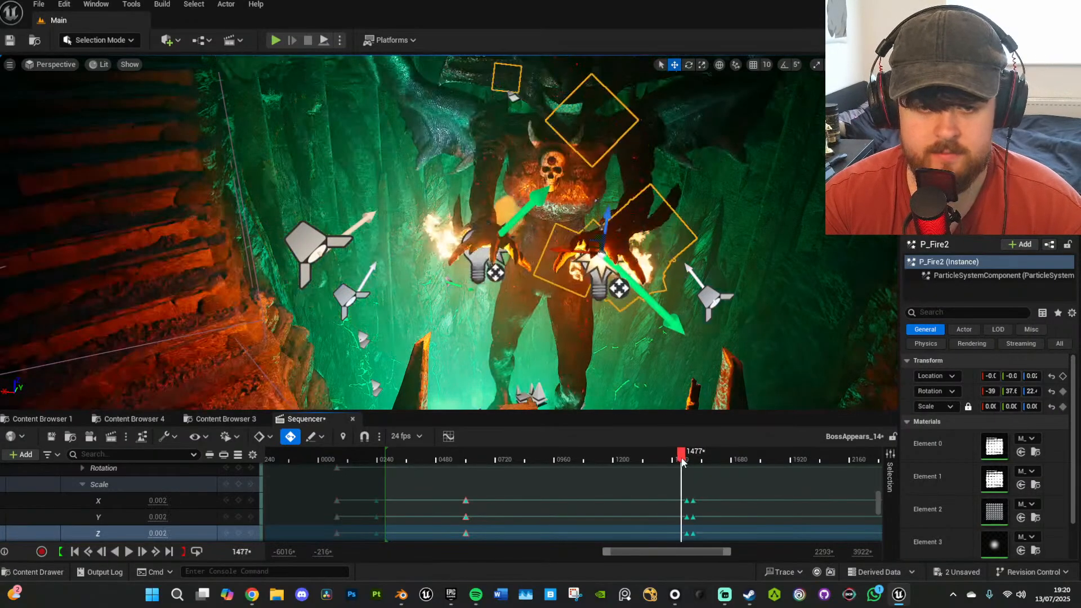
Select PointLight4 at the boss's right hand and key its 20000 cd intensity at frame 1486.
{"action": "left_click", "coordinate": [483, 219]}
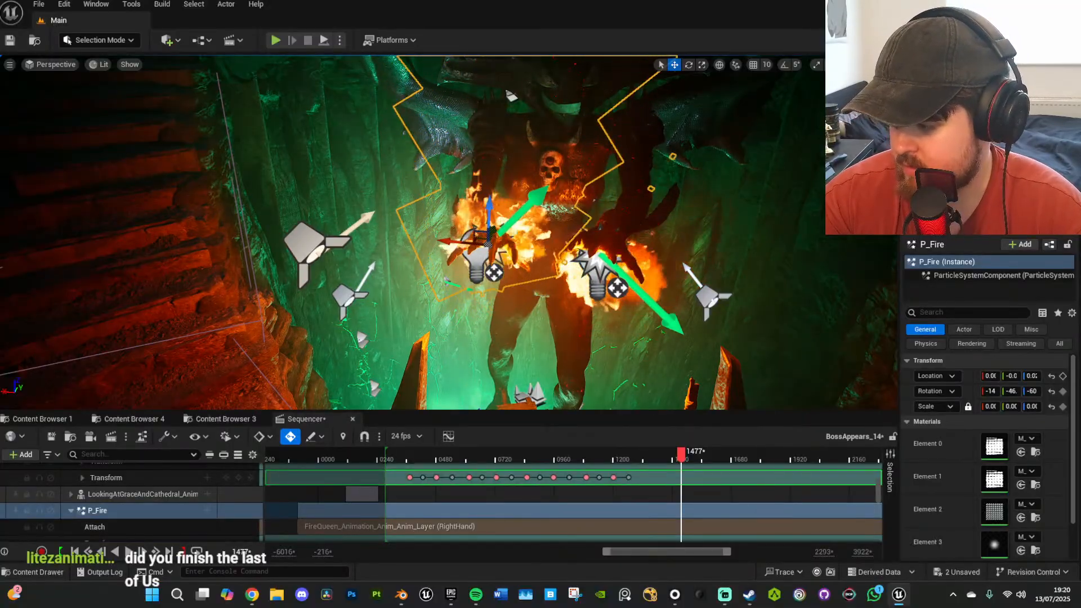
{"action": "left_click", "coordinate": [477, 268]}
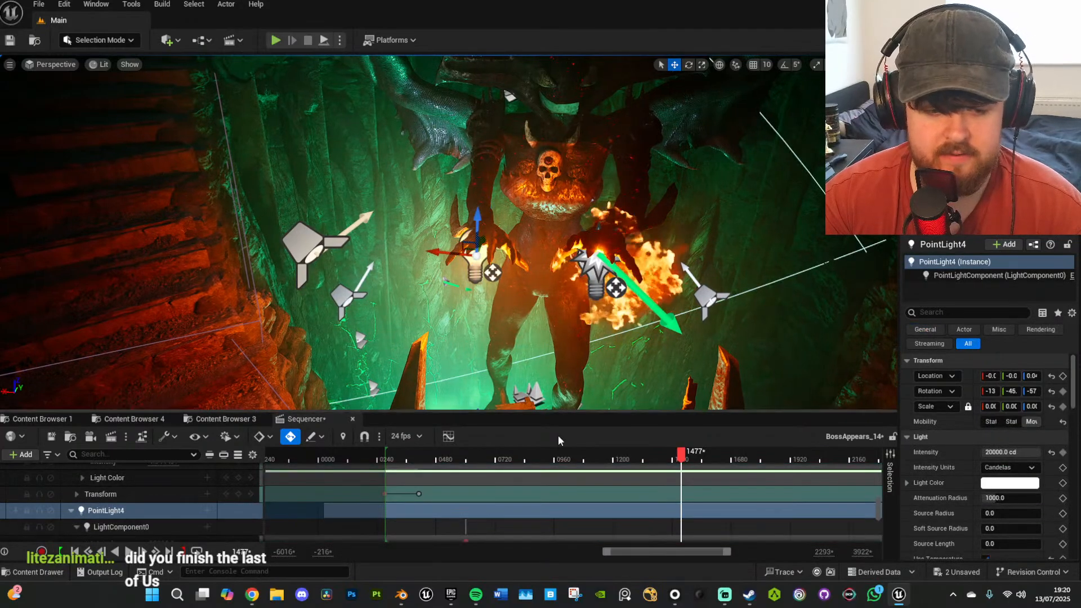
{"action": "scroll", "coordinate": [143, 499], "scroll_direction": "down", "scroll_amount": 3}
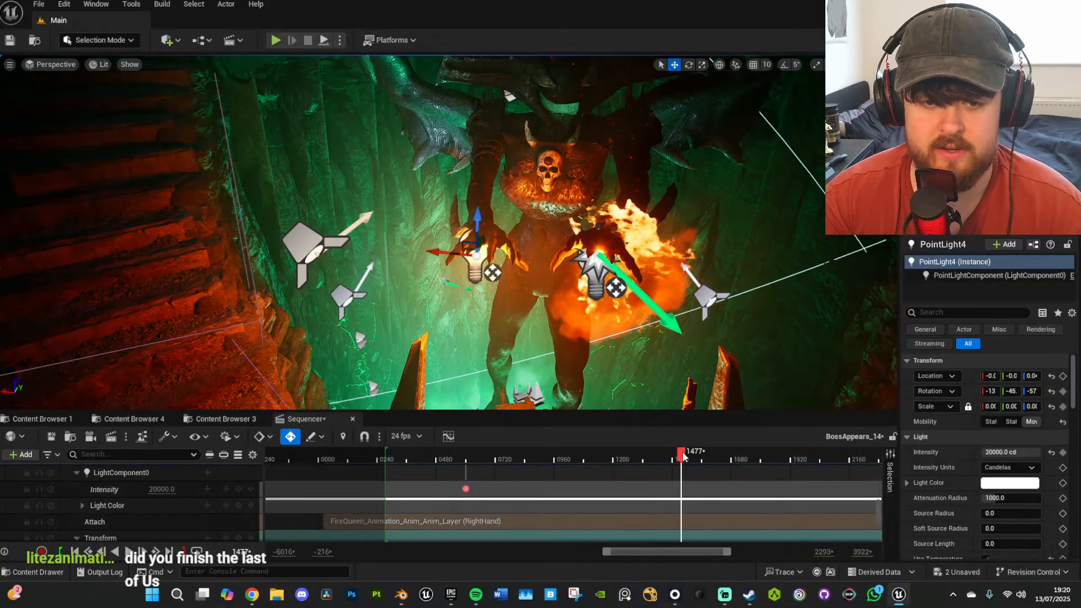
{"action": "left_click_drag", "start_coordinate": [683, 456], "coordinate": [682, 456]}
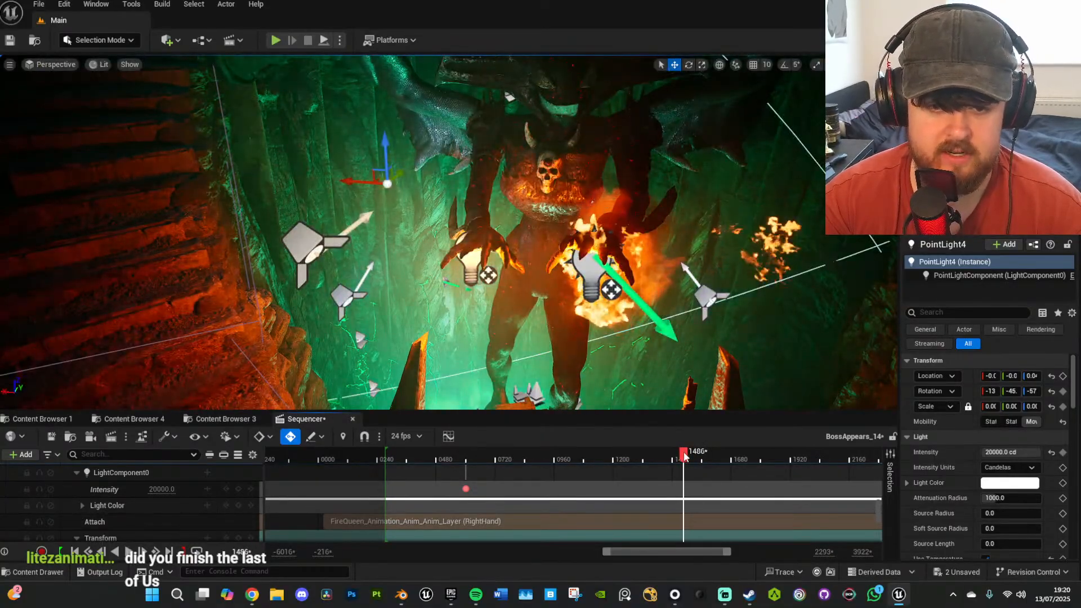
{"action": "left_click", "coordinate": [238, 490]}
{"action": "left_click", "coordinate": [683, 490]}
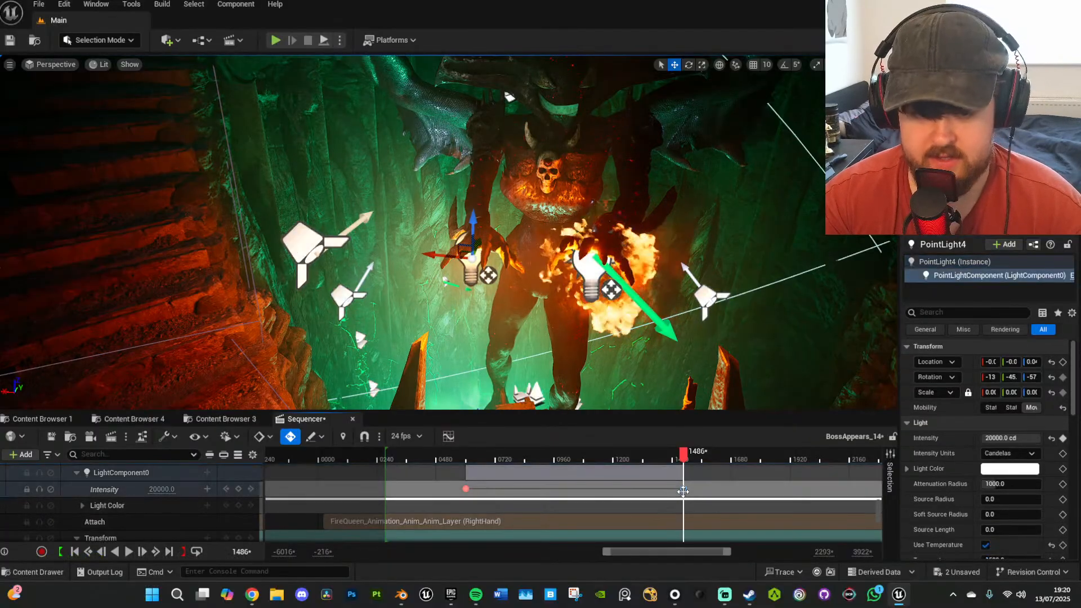
Key PointLight4's intensity at 0 at frame 1513.
{"action": "key", "text": "space"}
{"action": "key", "text": "space"}
{"action": "key", "text": "space"}
{"action": "key", "text": "space"}
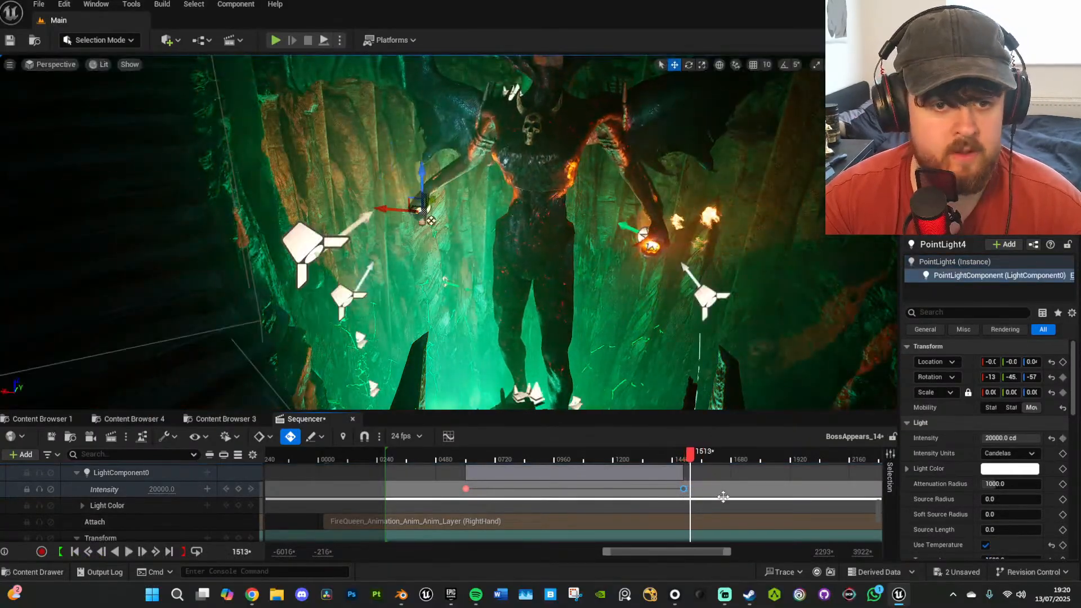
{"action": "type", "text": "0"}
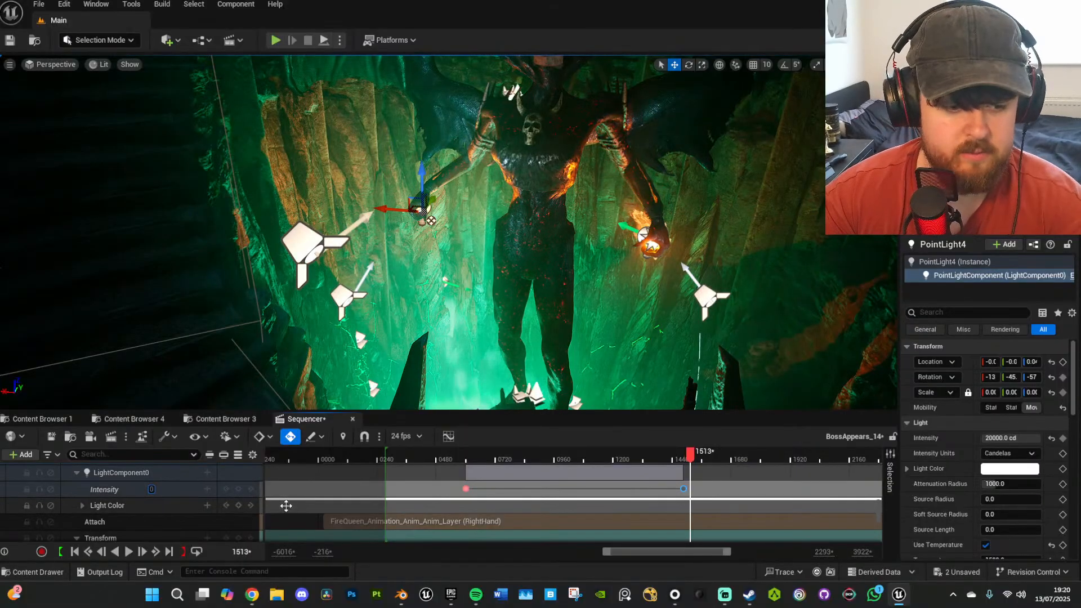
{"action": "left_click", "coordinate": [238, 489]}
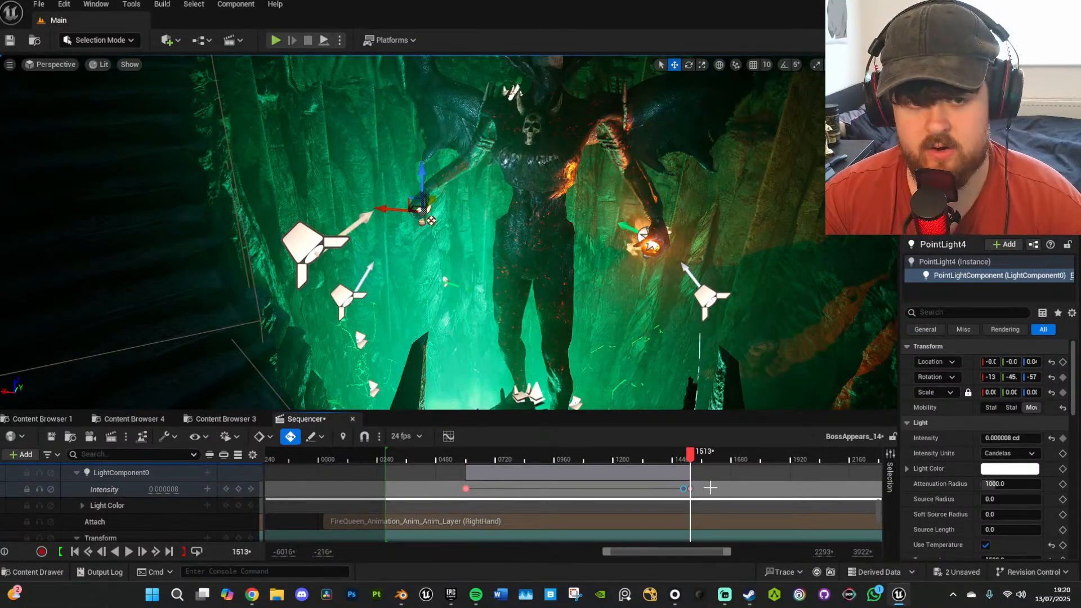
Shift PointLight4's frame 1486 intensity key to about frame 1490 and replay the light's fade-out.
{"action": "scroll", "coordinate": [704, 488], "scroll_direction": "up", "scroll_amount": 5, "text": "ctrl"}
{"action": "mouse_move", "coordinate": [648, 487]}
{"action": "left_mouse_down"}
{"action": "mouse_move", "coordinate": [664, 489]}
{"action": "mouse_move", "coordinate": [653, 488]}
{"action": "left_mouse_up"}
{"action": "key", "text": "space"}
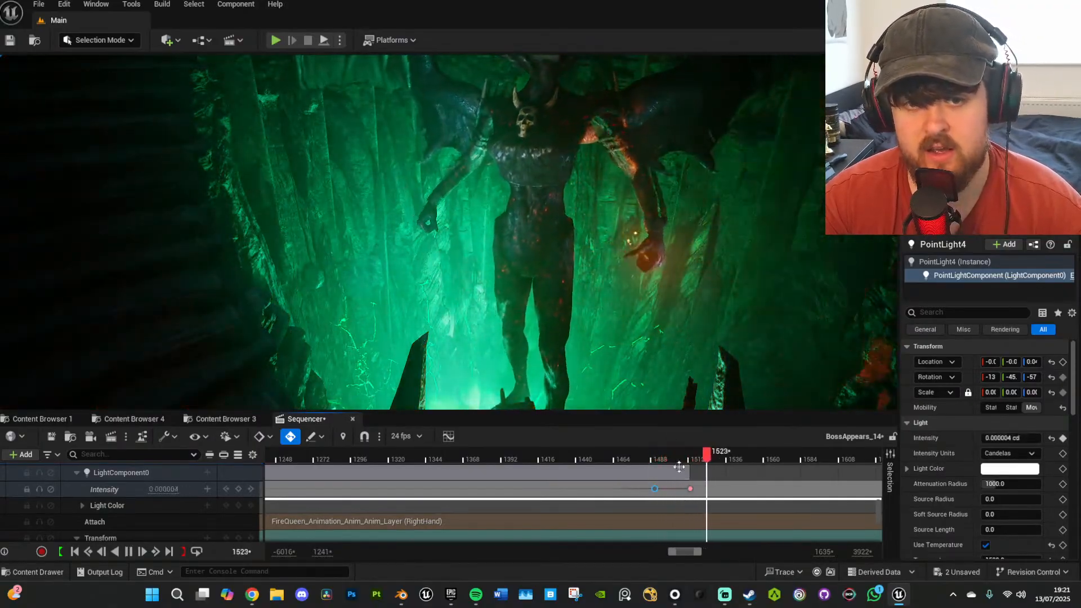
{"action": "key", "text": "space"}
Select PointLight5 at the boss's left hand and key its 20000 cd intensity at frames 1534 and 1498.
{"action": "left_click", "coordinate": [628, 246]}
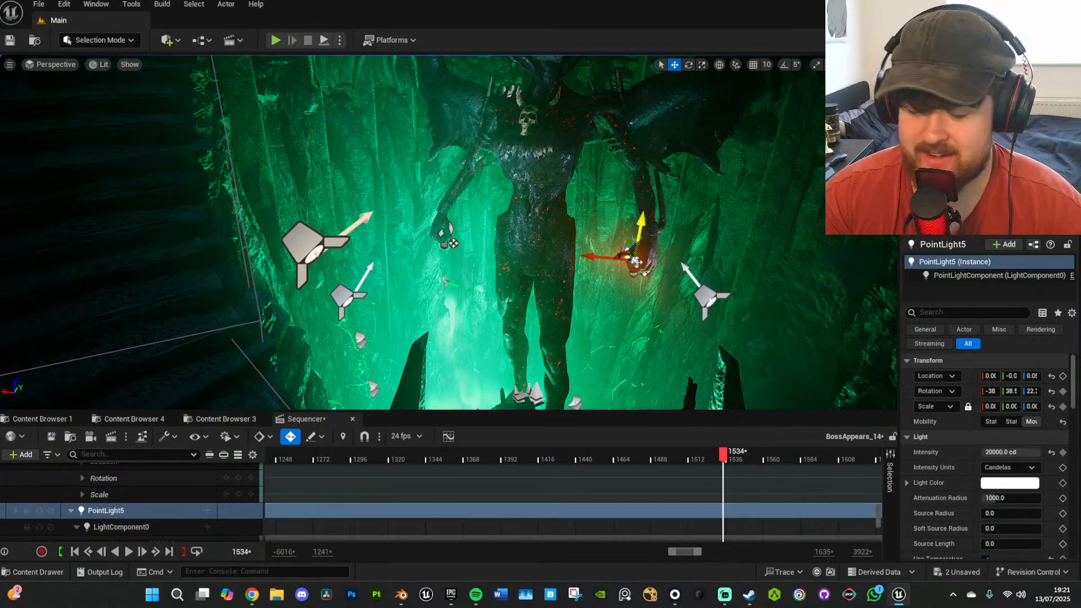
{"action": "scroll", "coordinate": [678, 502], "scroll_direction": "down", "scroll_amount": 2}
{"action": "scroll", "coordinate": [670, 497], "scroll_direction": "down", "scroll_amount": 2}
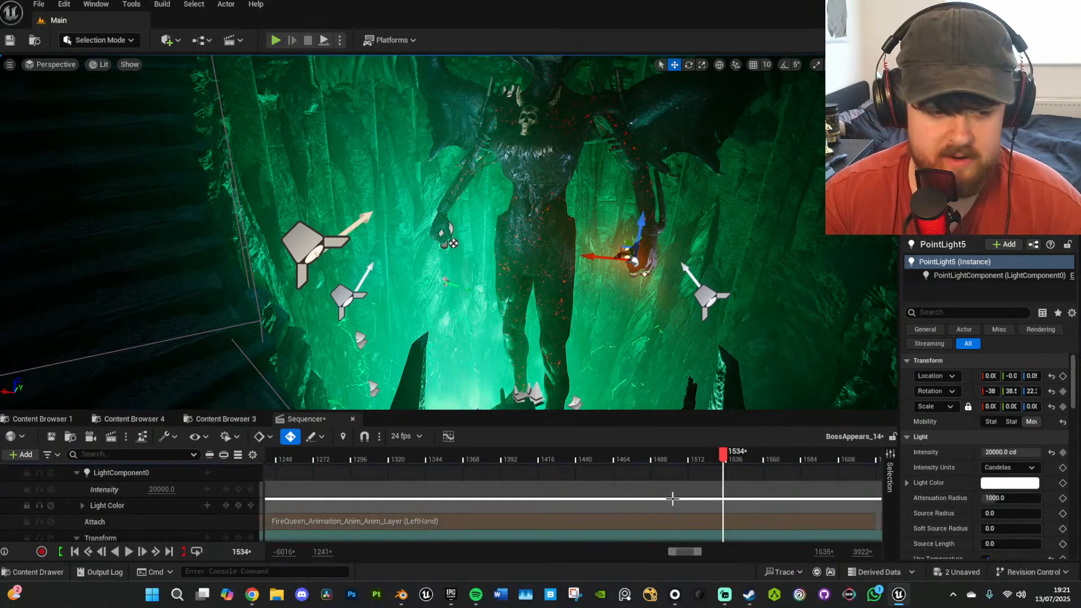
{"action": "scroll", "coordinate": [673, 499], "scroll_direction": "up", "scroll_amount": 2}
{"action": "left_click", "coordinate": [238, 506]}
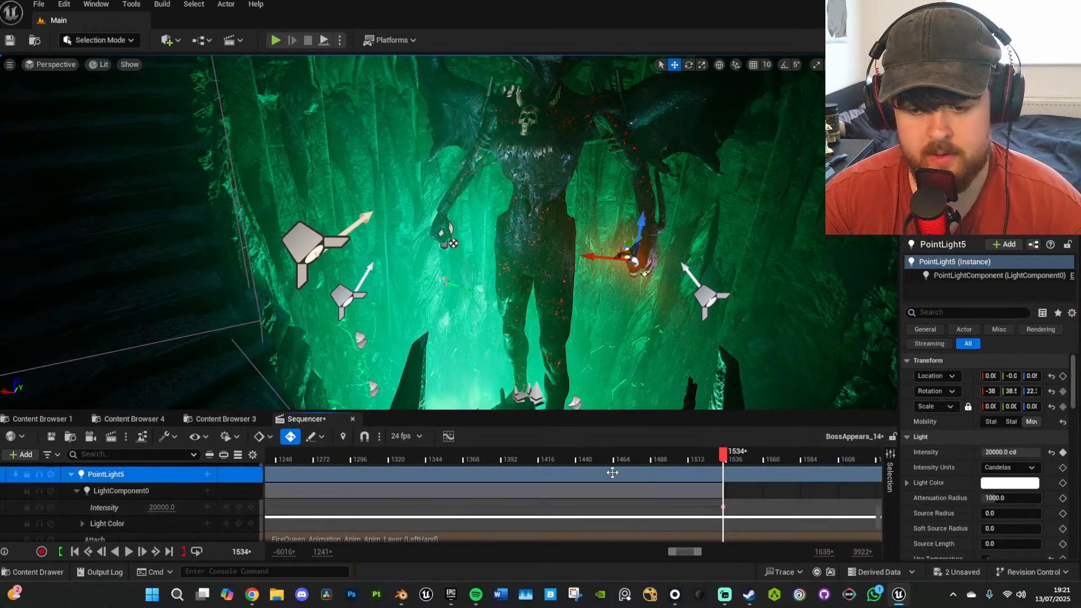
{"action": "left_click_drag", "start_coordinate": [725, 454], "coordinate": [670, 456]}
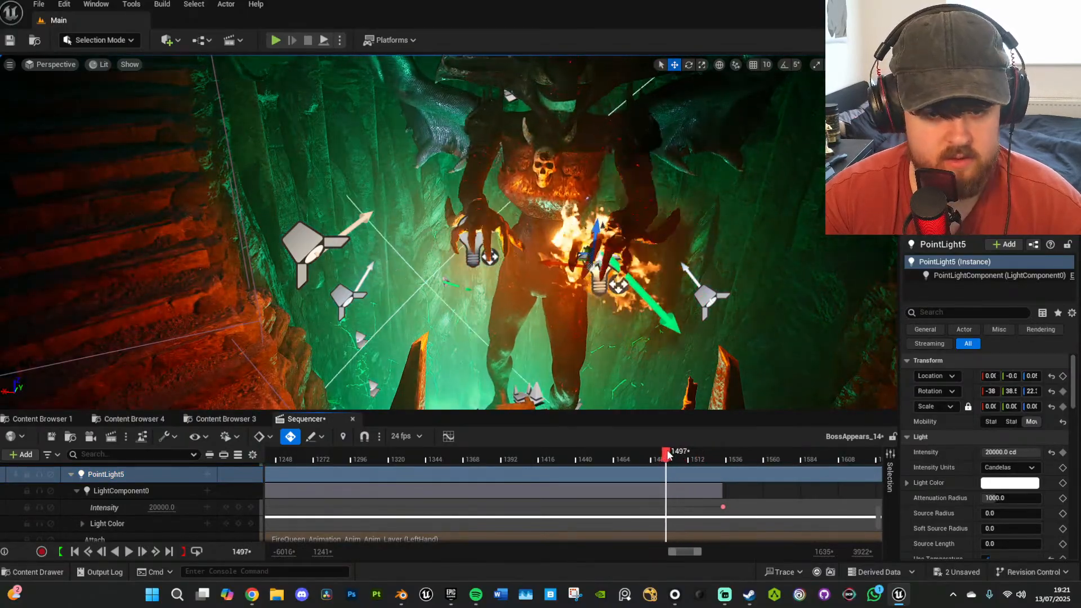
{"action": "left_click", "coordinate": [667, 455]}
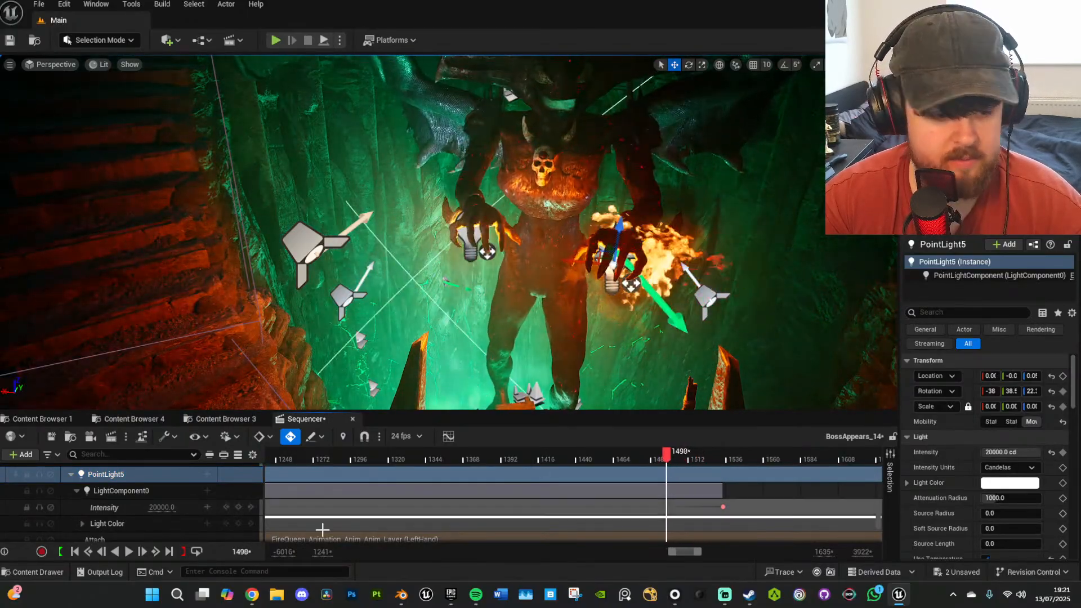
{"action": "left_click", "coordinate": [237, 508]}
Set PointLight5's intensity key at frame 1534 to 0.
{"action": "left_click", "coordinate": [723, 507]}
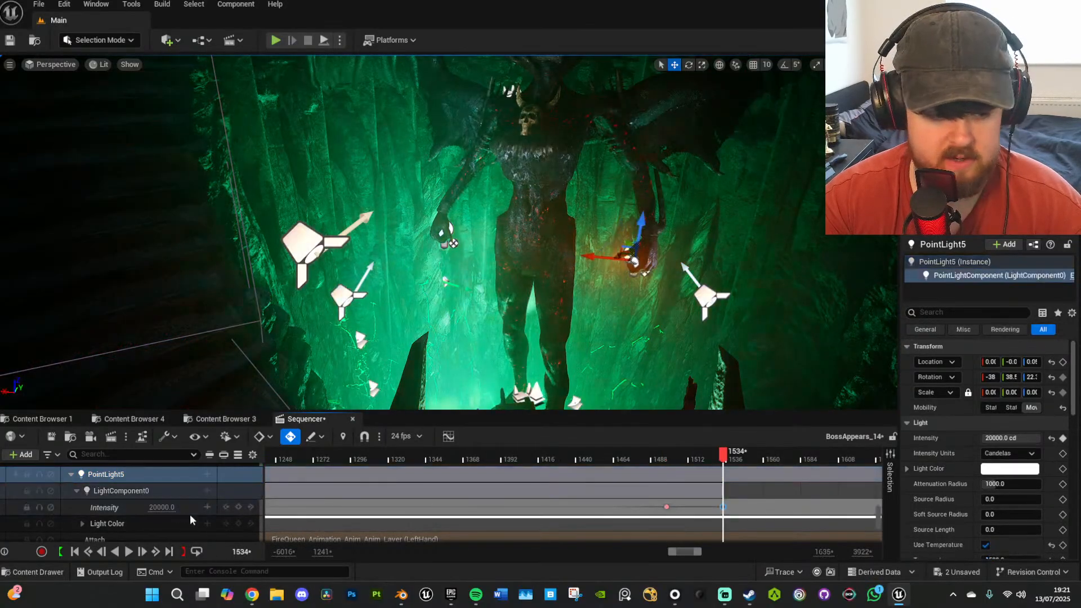
{"action": "type", "text": "0"}
{"action": "key", "text": "Return"}
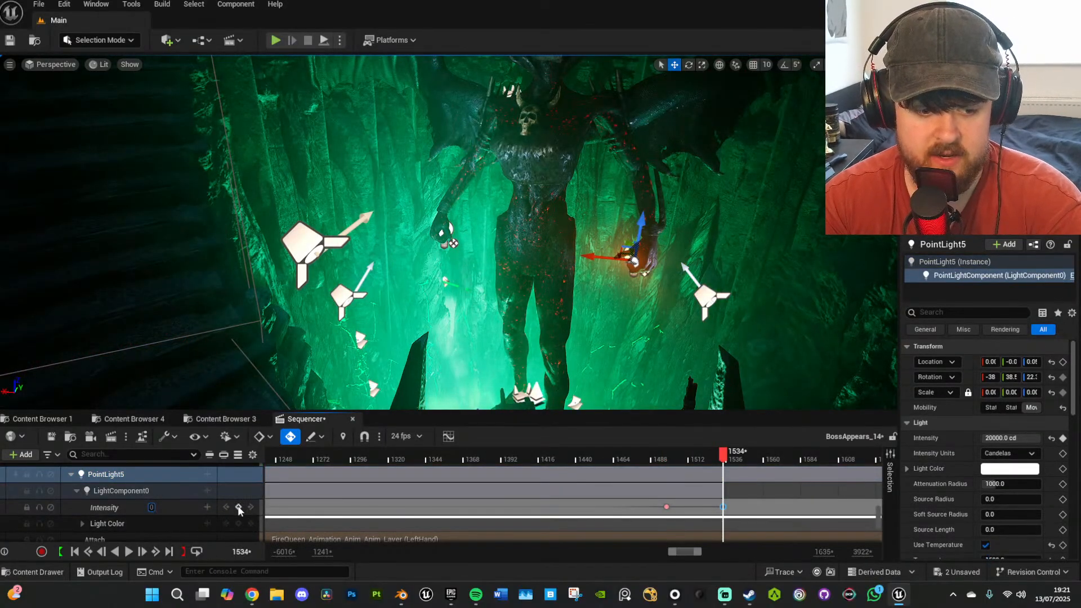
Replay the cinematic to check the hand fires and their lights, then go to frame 628.
{"action": "scroll", "coordinate": [653, 507], "scroll_direction": "down", "scroll_amount": 10, "text": "ctrl"}
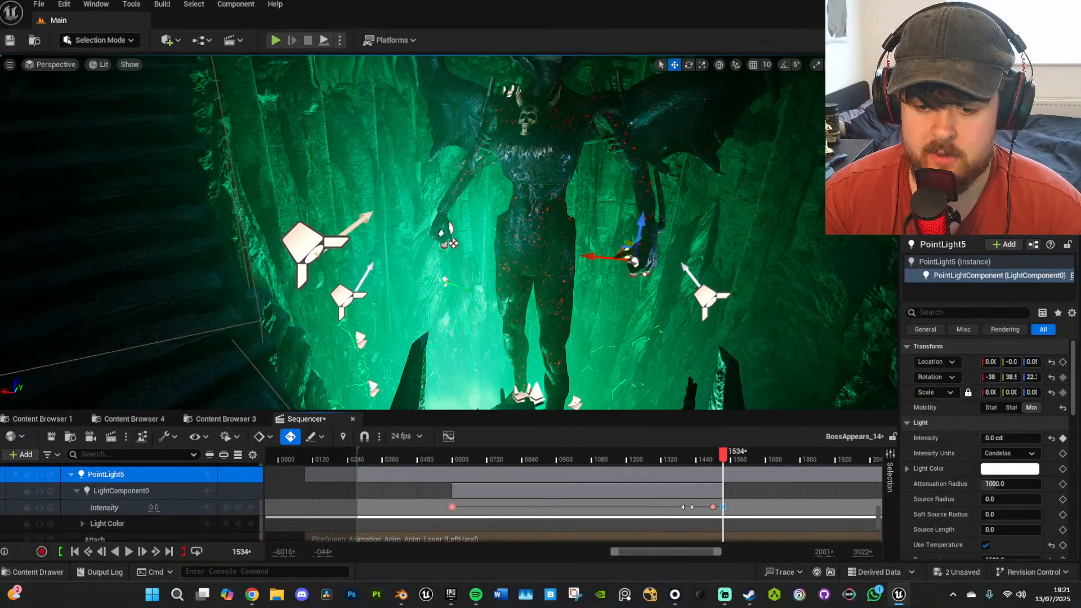
{"action": "left_click", "coordinate": [521, 454]}
{"action": "key", "text": "space"}
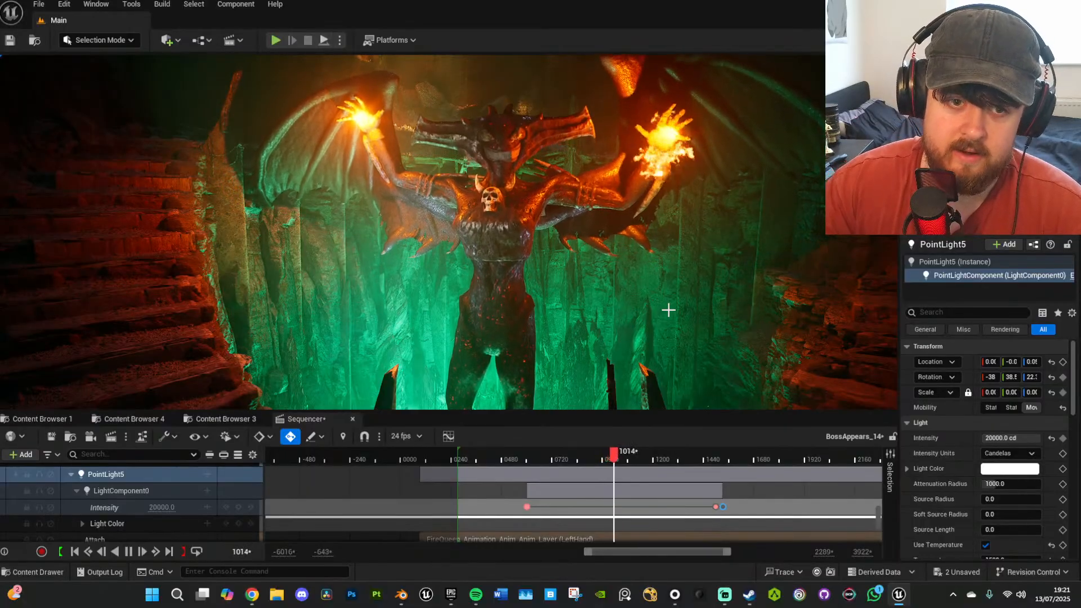
{"action": "key", "text": "space"}
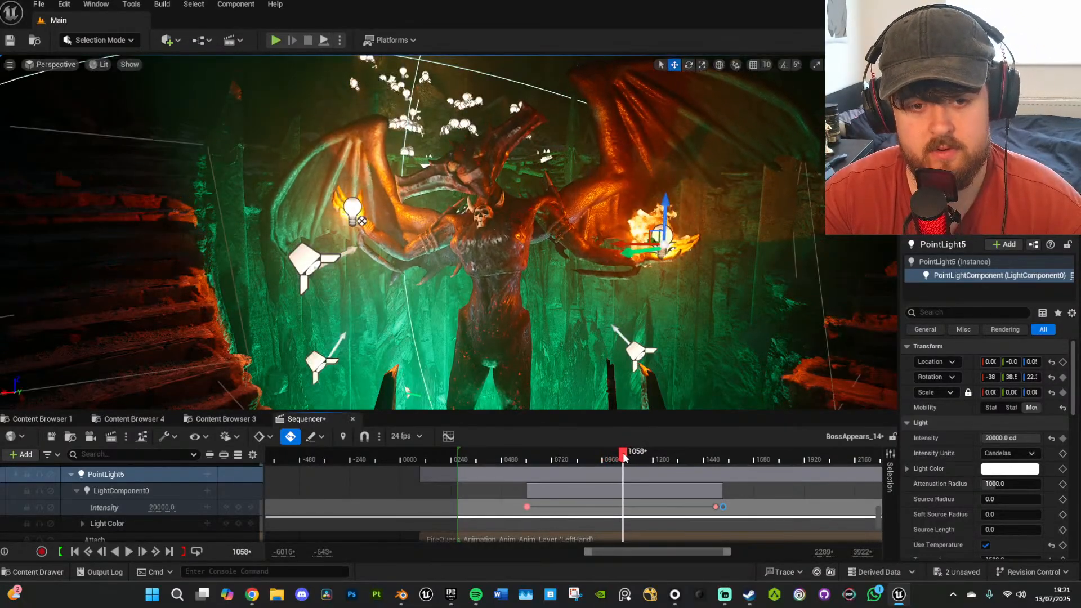
{"action": "left_click_drag", "start_coordinate": [510, 460], "coordinate": [534, 460]}
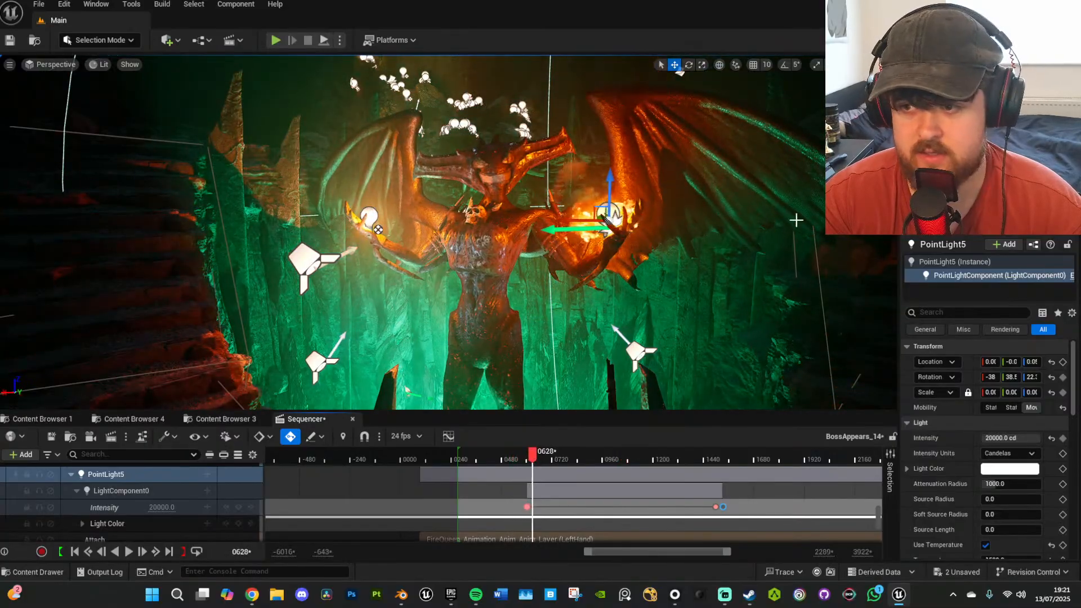
Select P_Fire2 at the boss's left hand and save all project changes.
{"action": "left_click", "coordinate": [615, 221]}
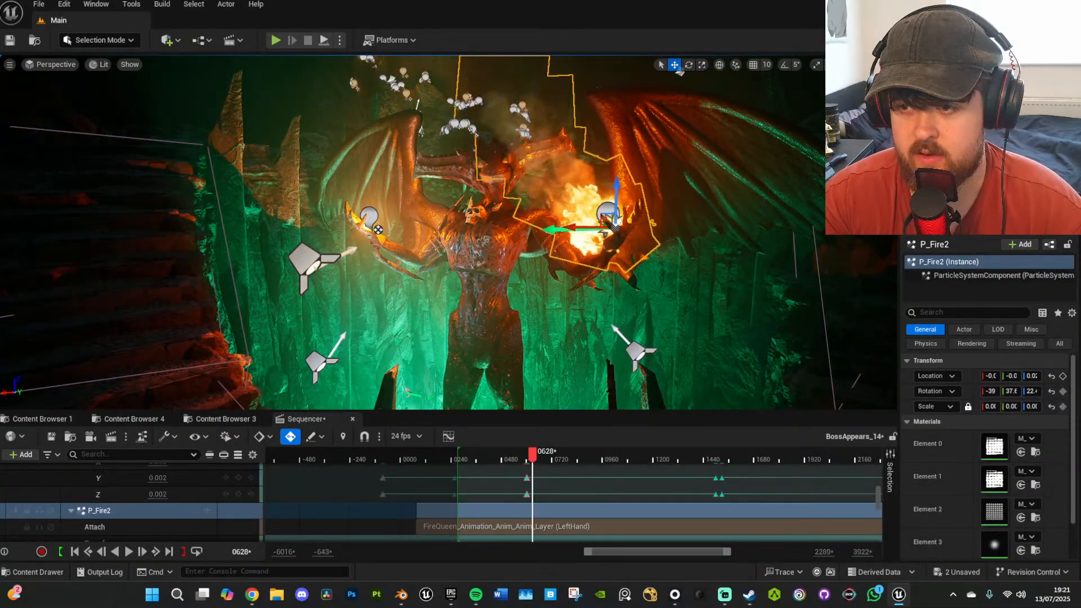
{"action": "left_click", "coordinate": [38, 5]}
{"action": "left_click", "coordinate": [87, 152]}
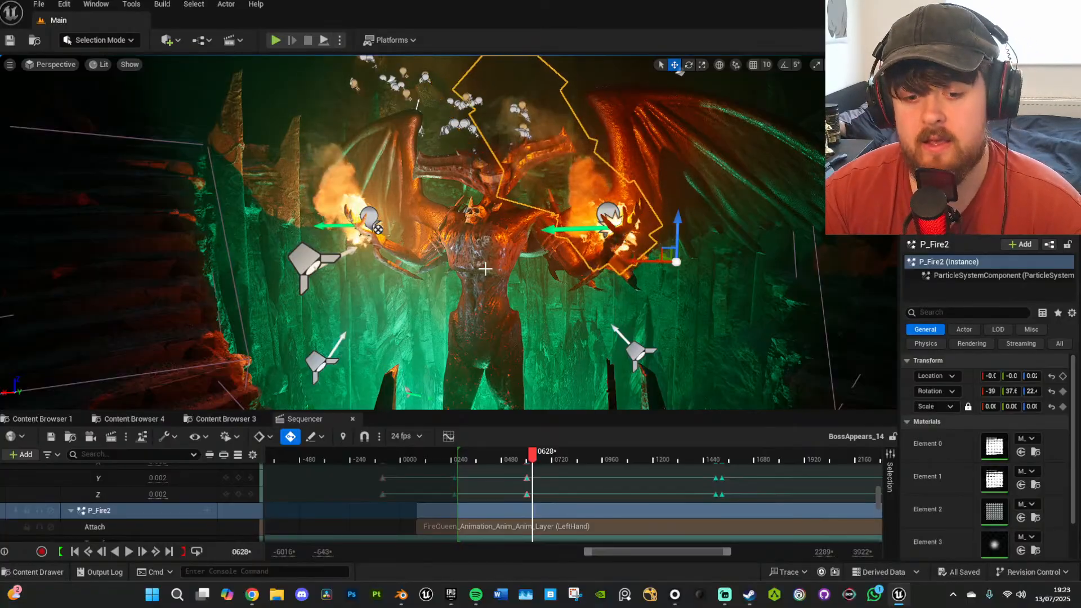
Replay the ignition of the hand fires up to frame 661 and save all files again.
{"action": "left_click", "coordinate": [519, 456]}
{"action": "key", "text": "space"}
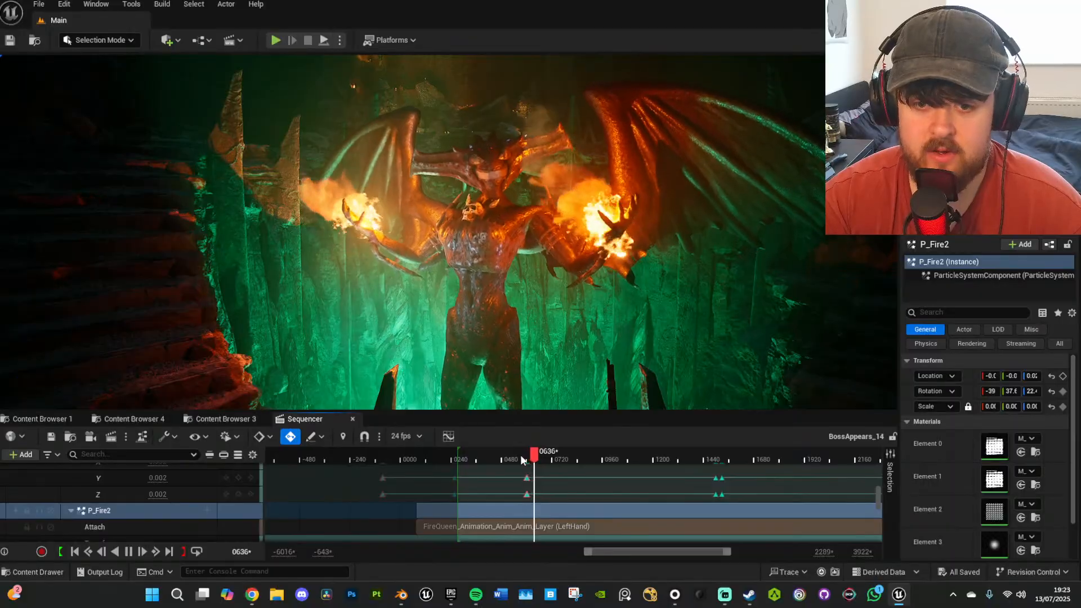
{"action": "key", "text": "space"}
{"action": "left_click", "coordinate": [47, 5]}
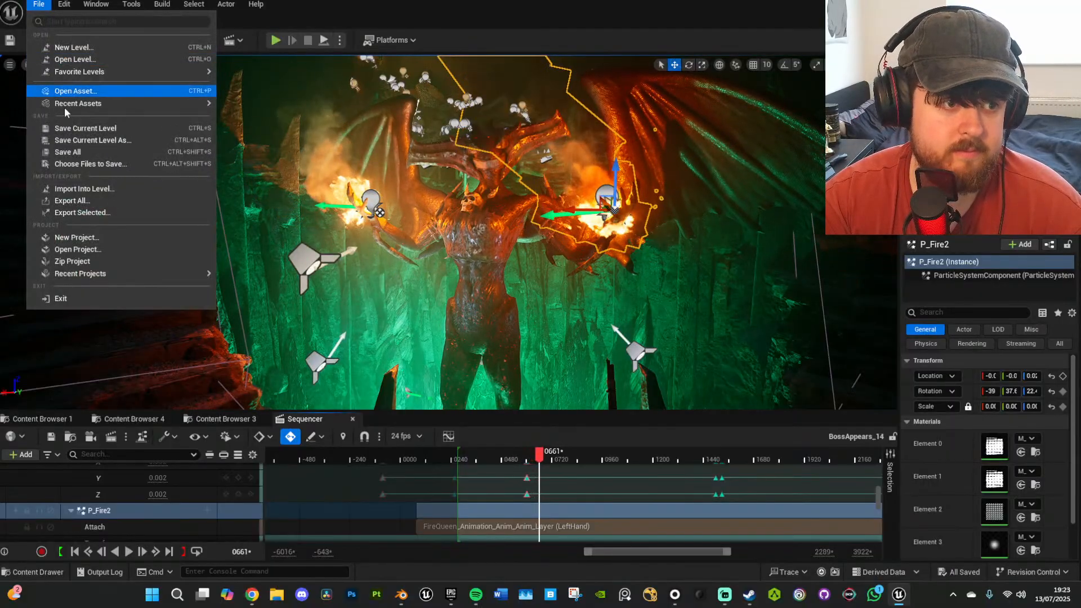
{"action": "left_click", "coordinate": [84, 149]}
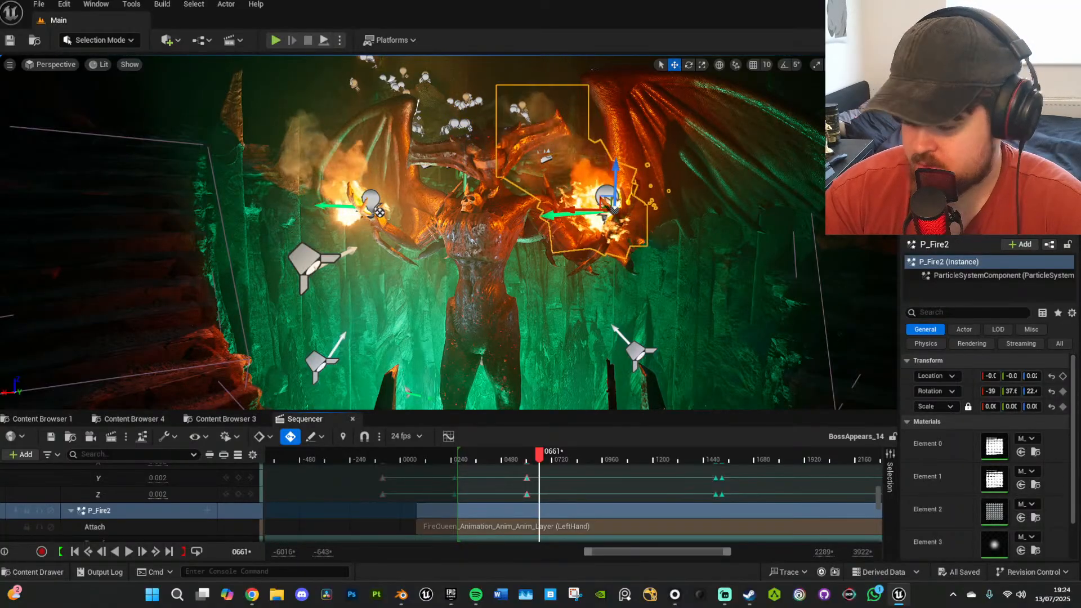
Replay the fires igniting, then skip ahead to the section where they go out to check the ending.
{"action": "left_click", "coordinate": [525, 454]}
{"action": "key", "text": "space"}
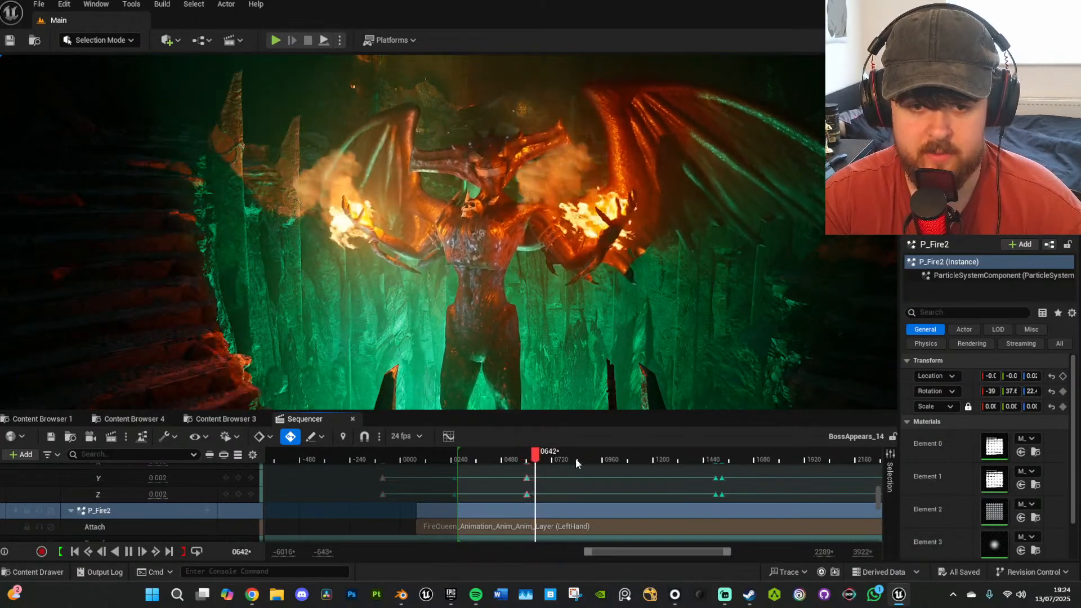
{"action": "left_click", "coordinate": [716, 459]}
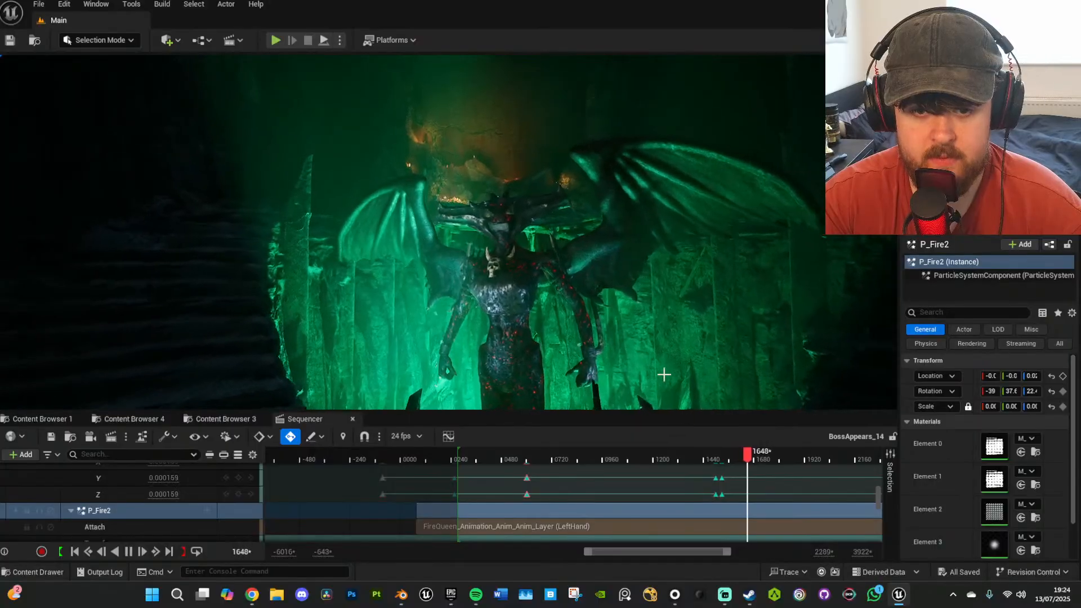
At frame 555, duplicate SpotLight3 beside the boss and place the copy directly above the original.
{"action": "left_click", "coordinate": [517, 456]}
{"action": "right_click_drag", "start_coordinate": [584, 392], "coordinate": [532, 213]}
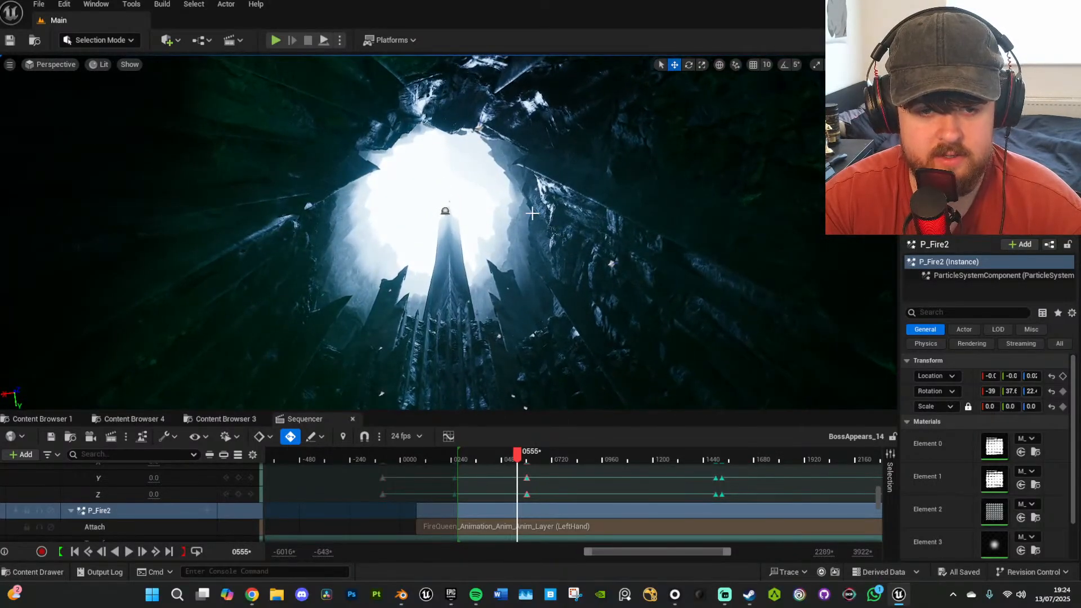
{"action": "right_click_drag", "start_coordinate": [706, 245], "coordinate": [675, 353]}
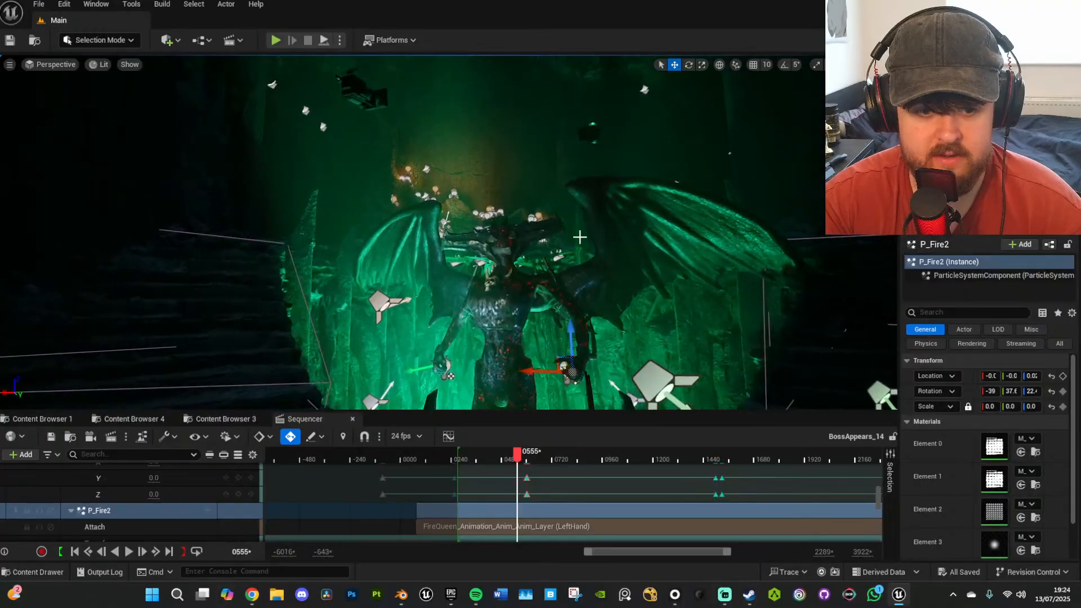
{"action": "left_click", "coordinate": [369, 302]}
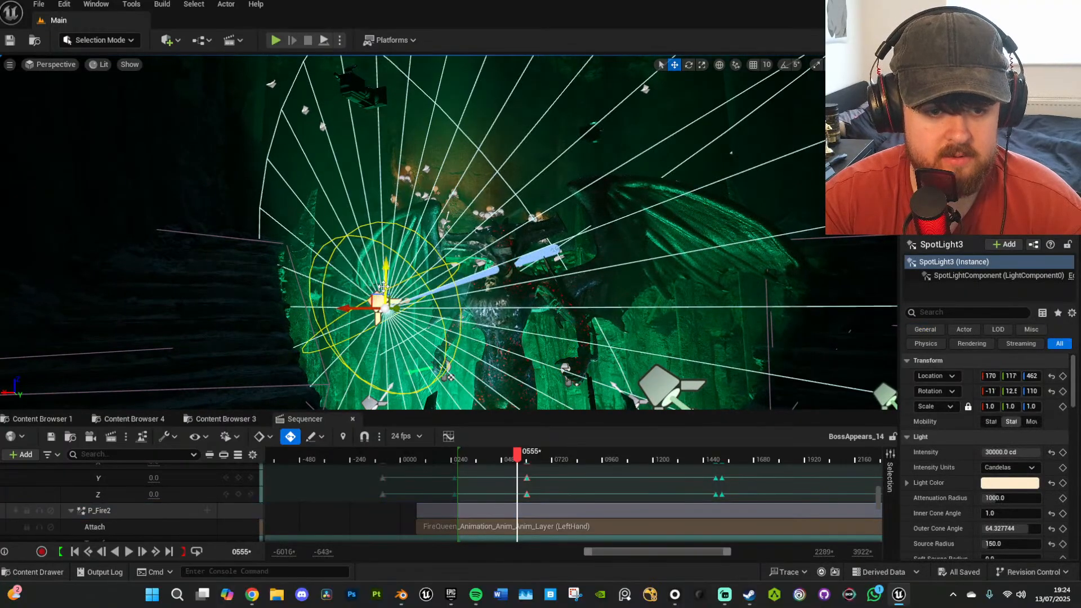
{"action": "left_click_drag", "start_coordinate": [385, 284], "coordinate": [399, 96], "text": "alt"}
Enable 5° rotation snapping and rotate SpotLight4 so its cone tilts downward.
{"action": "right_click_drag", "start_coordinate": [502, 214], "coordinate": [502, 184]}
{"action": "key", "text": "e"}
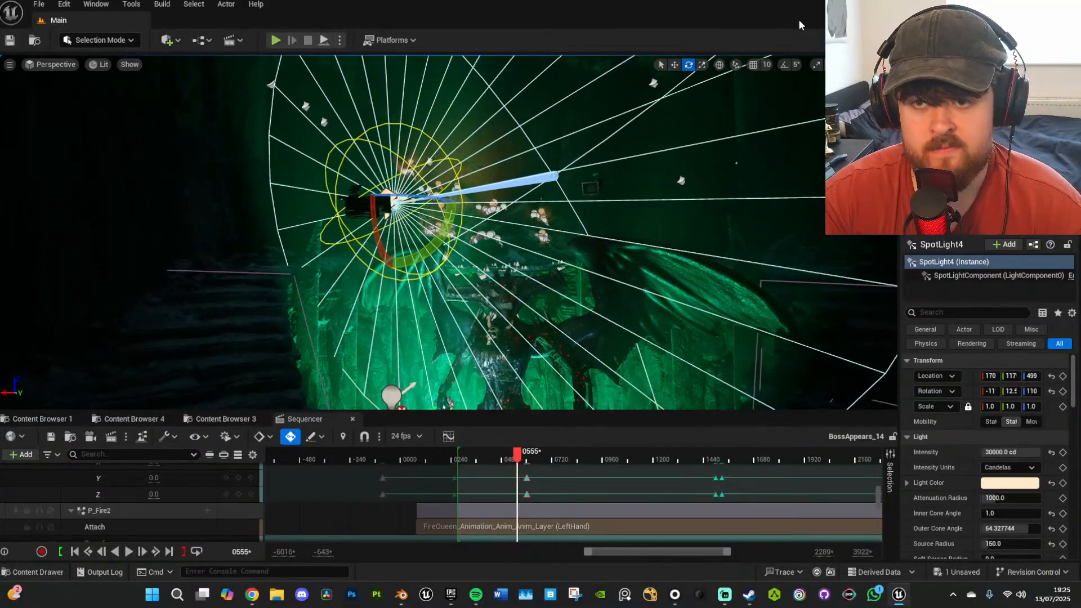
{"action": "left_click", "coordinate": [784, 65]}
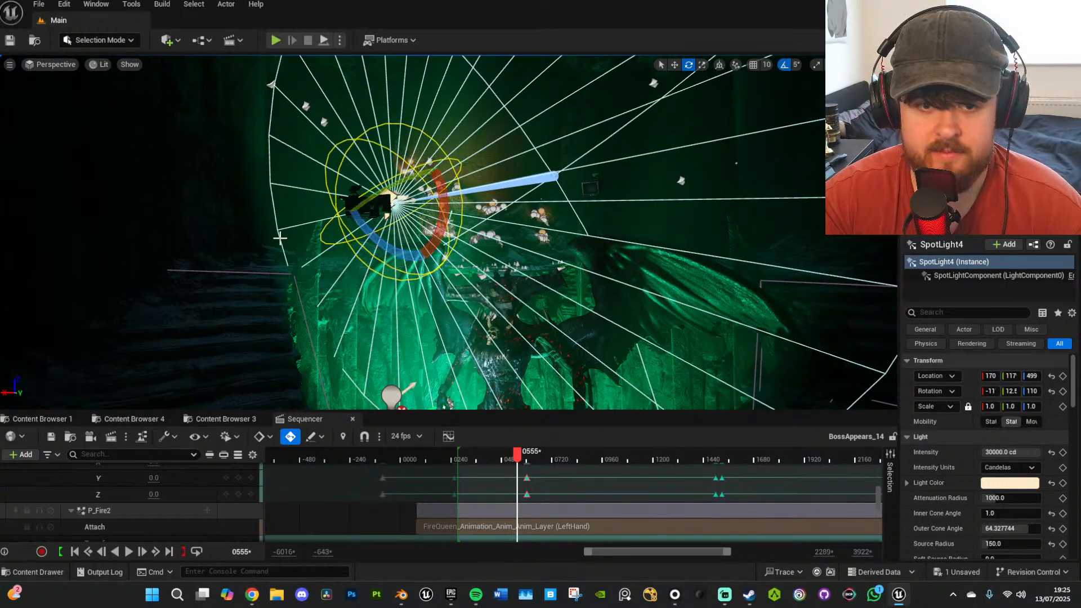
{"action": "left_click_drag", "start_coordinate": [392, 253], "coordinate": [437, 209]}
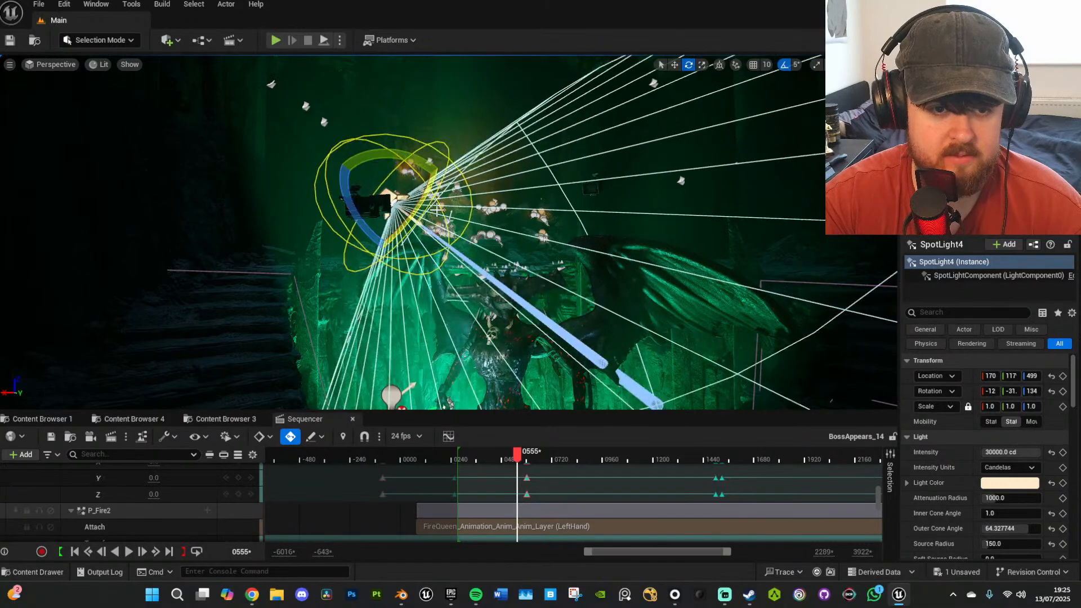
{"action": "left_click_drag", "start_coordinate": [414, 157], "coordinate": [414, 228]}
{"action": "right_click_drag", "start_coordinate": [413, 228], "coordinate": [304, 208]}
{"action": "key", "text": "w"}
{"action": "key", "text": "s"}
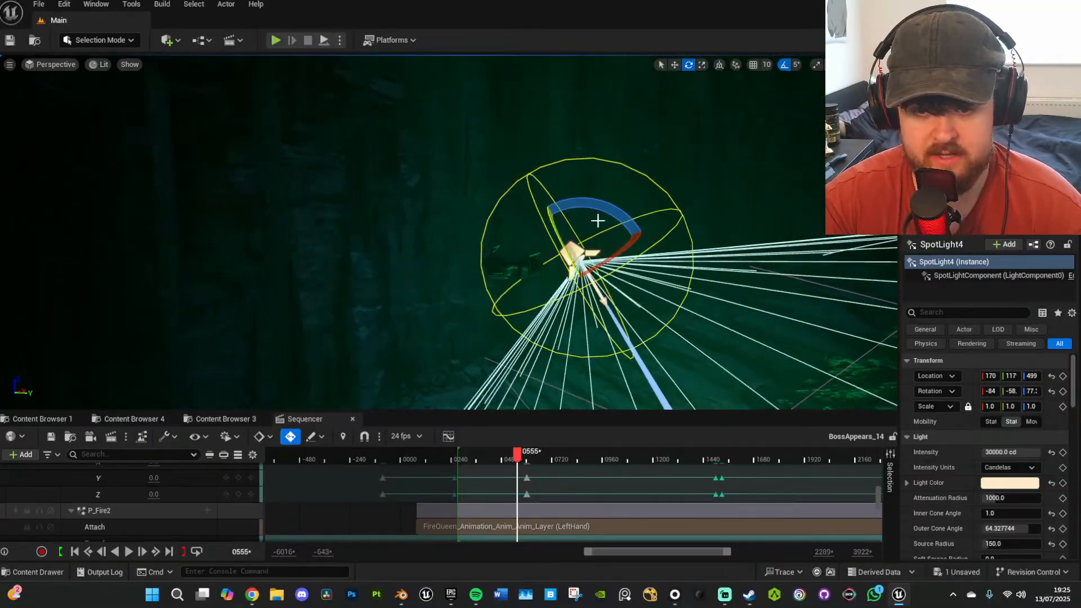
Continue rotating SpotLight4 on its remaining axes until it points straight down.
{"action": "left_click_drag", "start_coordinate": [615, 318], "coordinate": [586, 325]}
{"action": "right_click_drag", "start_coordinate": [592, 301], "coordinate": [630, 279]}
{"action": "key", "text": "s"}
{"action": "mouse_move", "coordinate": [542, 216]}
{"action": "right_mouse_down"}
{"action": "mouse_move", "coordinate": [574, 216]}
{"action": "mouse_move", "coordinate": [542, 216]}
{"action": "right_mouse_up"}
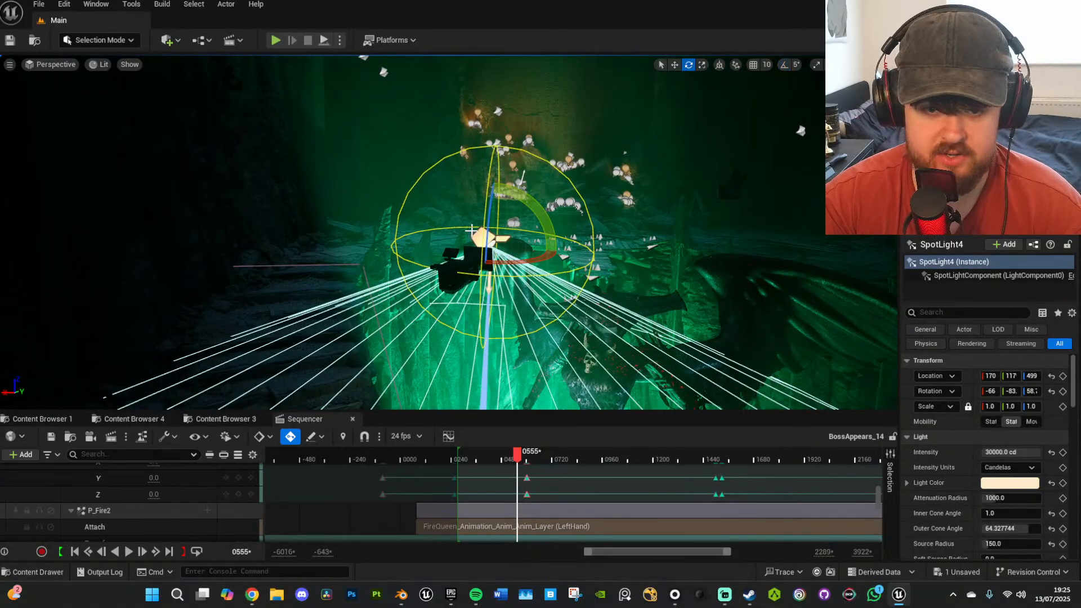
{"action": "left_click_drag", "start_coordinate": [538, 216], "coordinate": [542, 235]}
{"action": "key", "text": "w"}
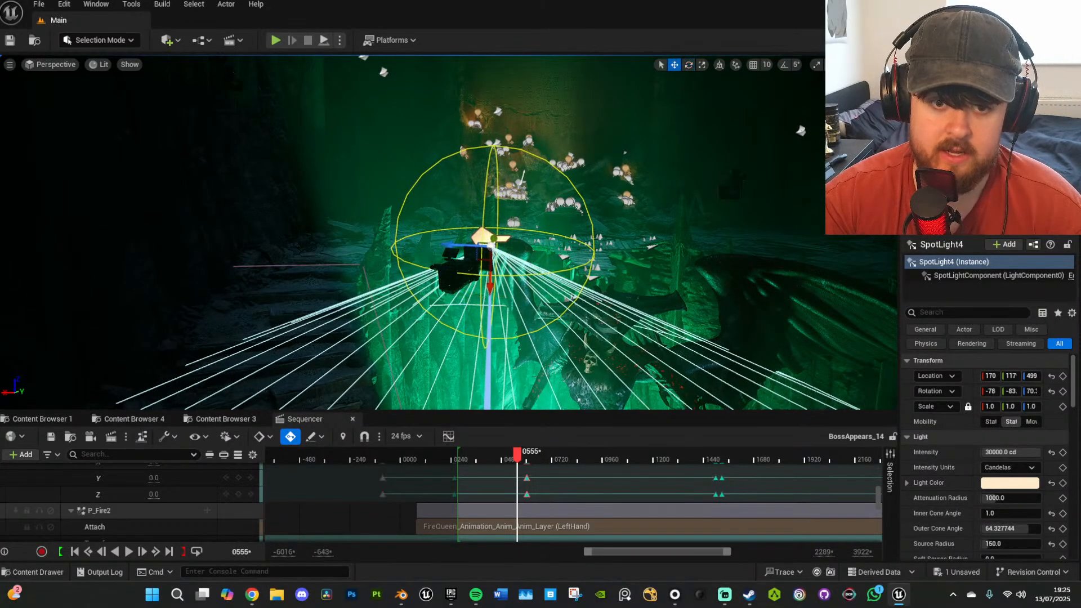
{"action": "right_click_drag", "start_coordinate": [542, 235], "coordinate": [487, 248]}
{"action": "key", "text": "s"}
{"action": "key", "text": "e"}
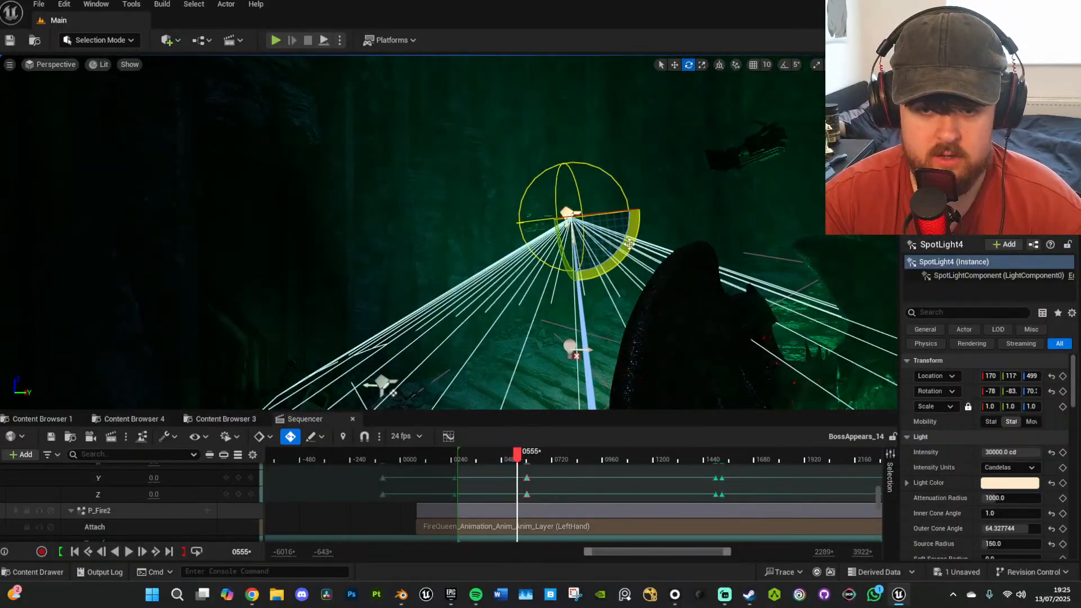
{"action": "left_click_drag", "start_coordinate": [580, 228], "coordinate": [790, 74]}
Raise SpotLight4 high above the boss and shift it sideways to centre it over the boss.
{"action": "key", "text": "s"}
{"action": "right_click_drag", "start_coordinate": [764, 253], "coordinate": [795, 254]}
{"action": "key", "text": "f"}
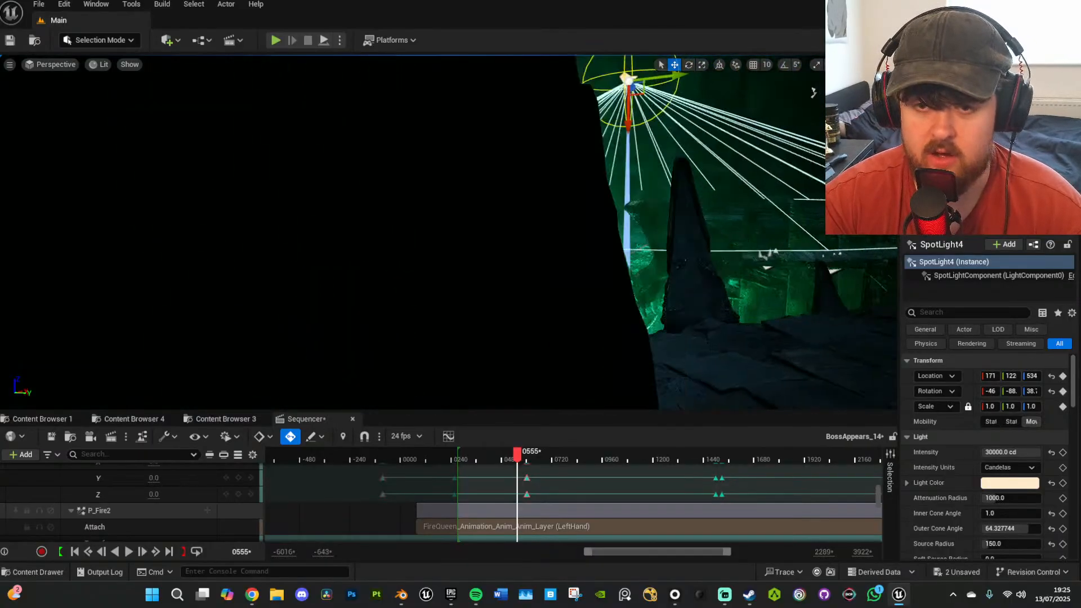
{"action": "key", "text": "w"}
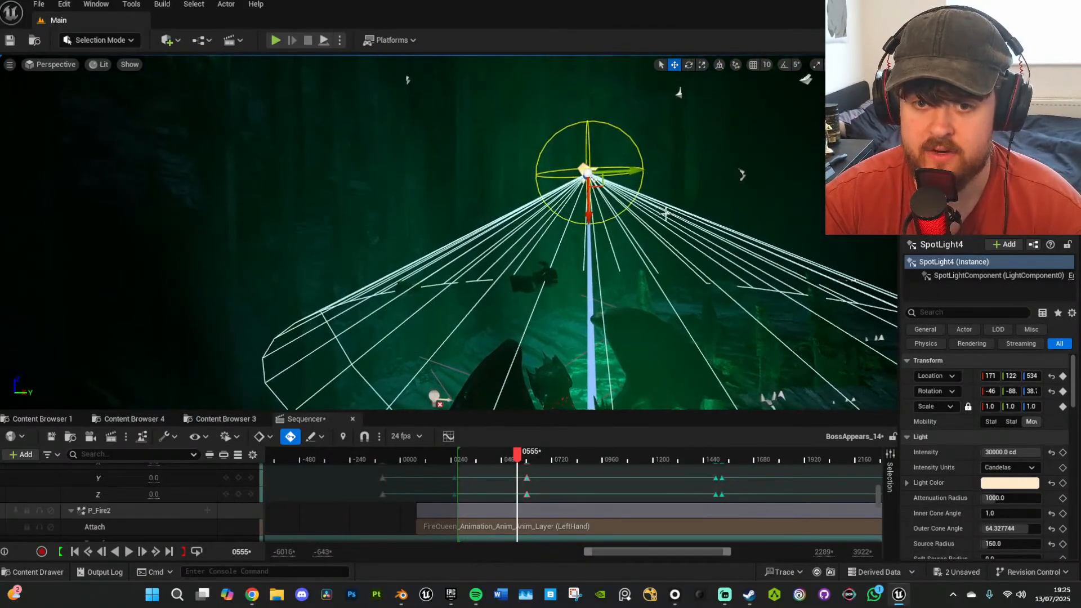
{"action": "left_click_drag", "start_coordinate": [591, 218], "coordinate": [597, 81]}
{"action": "key", "text": "w"}
{"action": "right_click_drag", "start_coordinate": [595, 166], "coordinate": [587, 269]}
{"action": "key", "text": "a"}
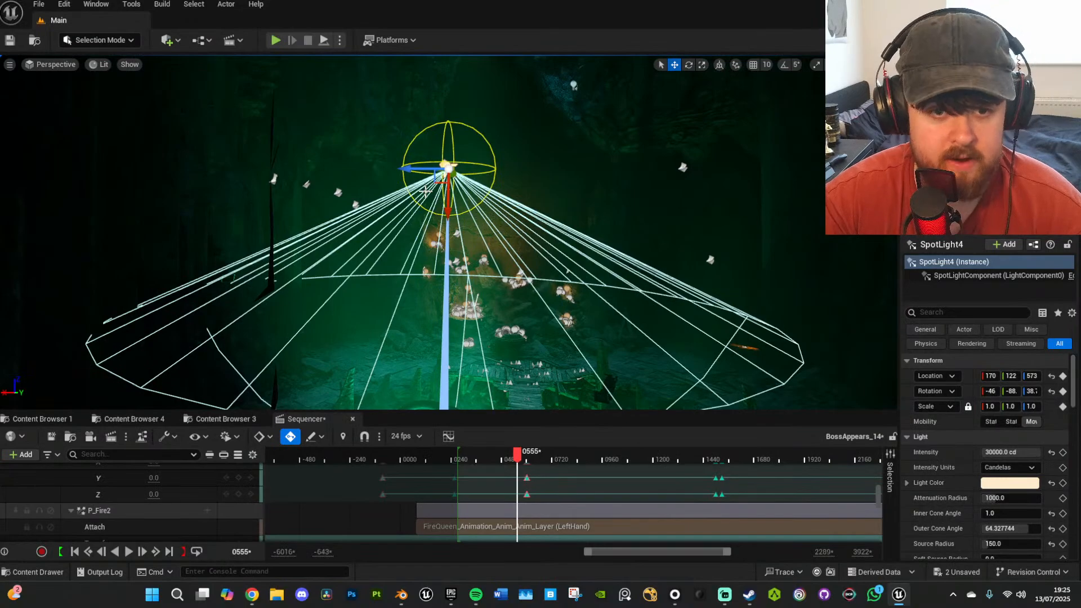
{"action": "left_click_drag", "start_coordinate": [411, 168], "coordinate": [504, 167]}
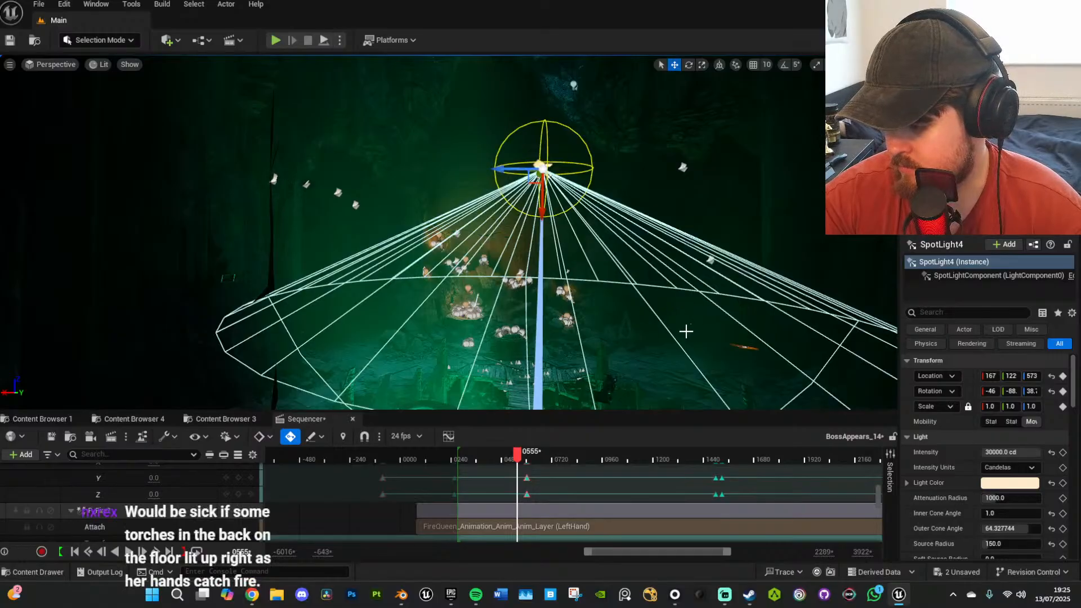
Set SpotLight4's attenuation radius to about 924.
{"action": "right_click_drag", "start_coordinate": [507, 171], "coordinate": [529, 310]}
{"action": "key", "text": "s"}
{"action": "key", "text": "s"}
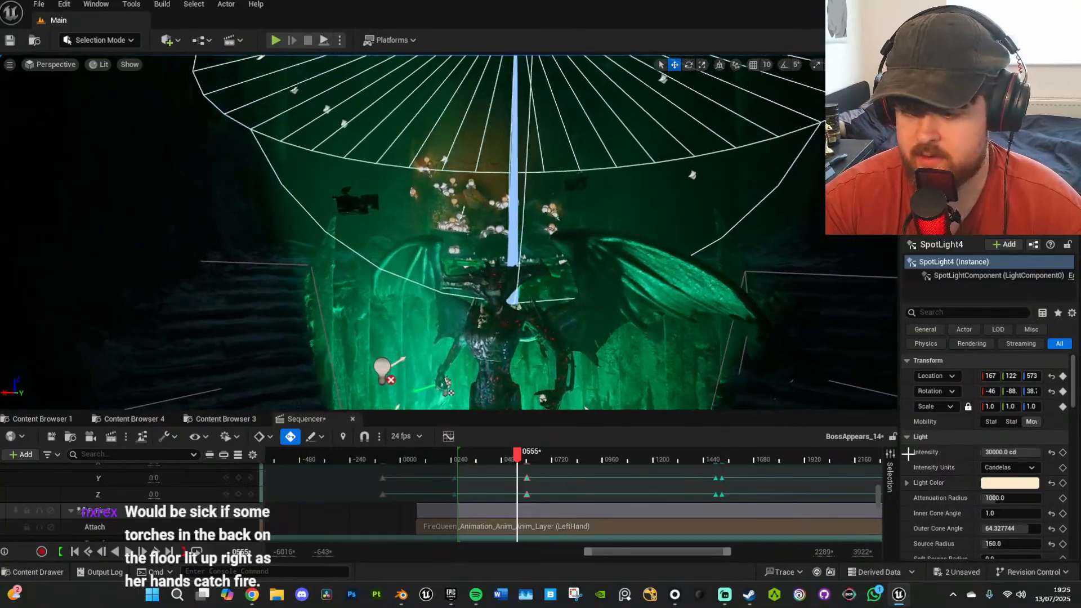
{"action": "left_click_drag", "start_coordinate": [997, 498], "coordinate": [1008, 514]}
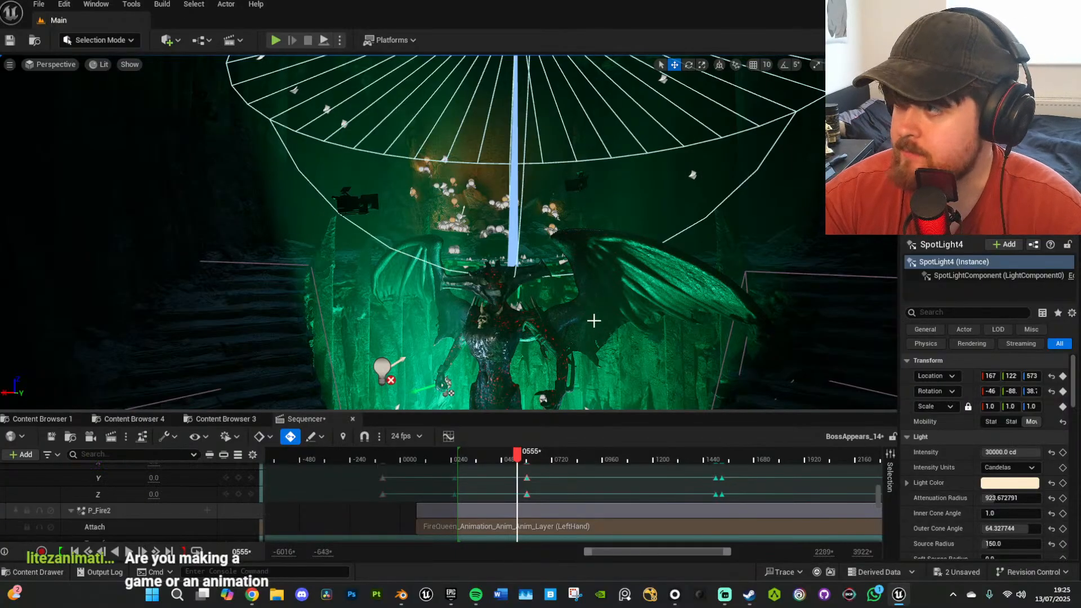
{"action": "mouse_move", "coordinate": [612, 325]}
{"action": "right_mouse_down"}
{"action": "mouse_move", "coordinate": [613, 306]}
{"action": "mouse_move", "coordinate": [612, 325]}
{"action": "right_mouse_up"}
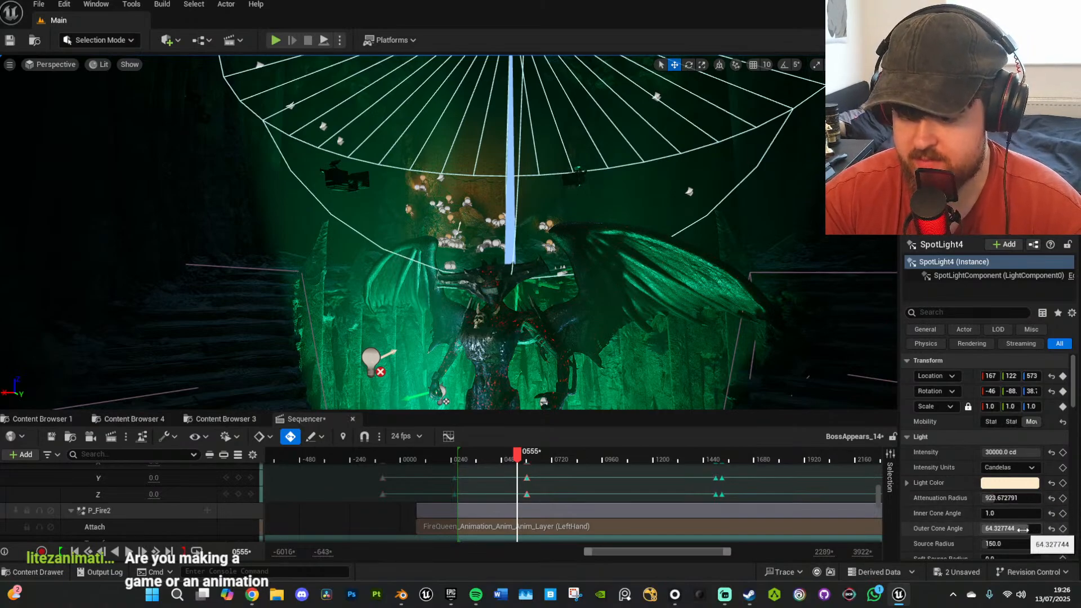
Set SpotLight4's intensity to 60000 cd.
{"action": "scroll", "coordinate": [1022, 529], "scroll_direction": "down", "scroll_amount": 3}
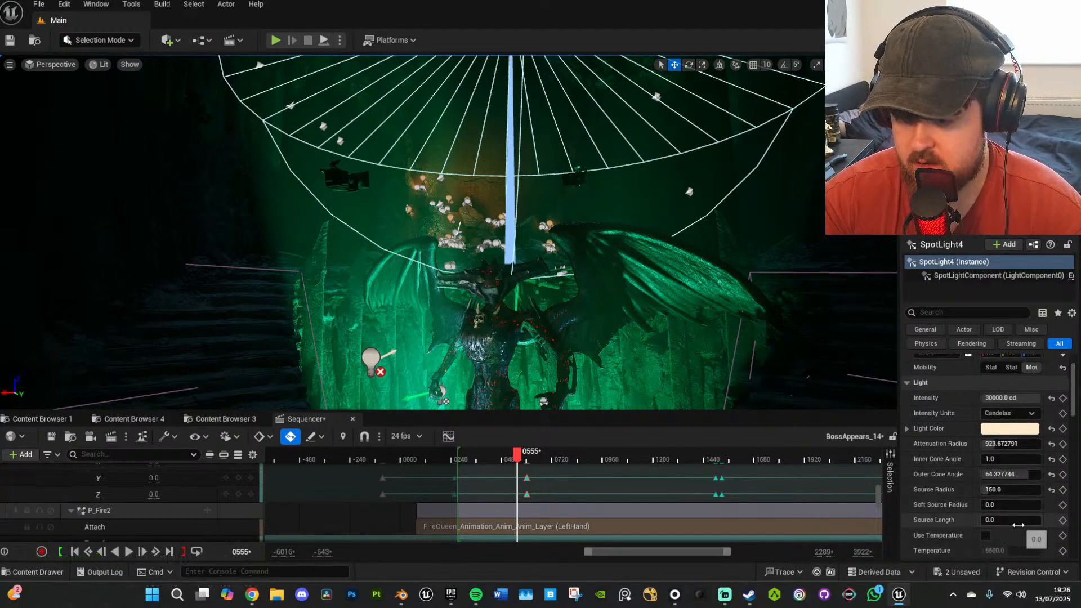
{"action": "left_click", "coordinate": [1009, 401]}
{"action": "left_click_drag", "start_coordinate": [989, 398], "coordinate": [984, 398]}
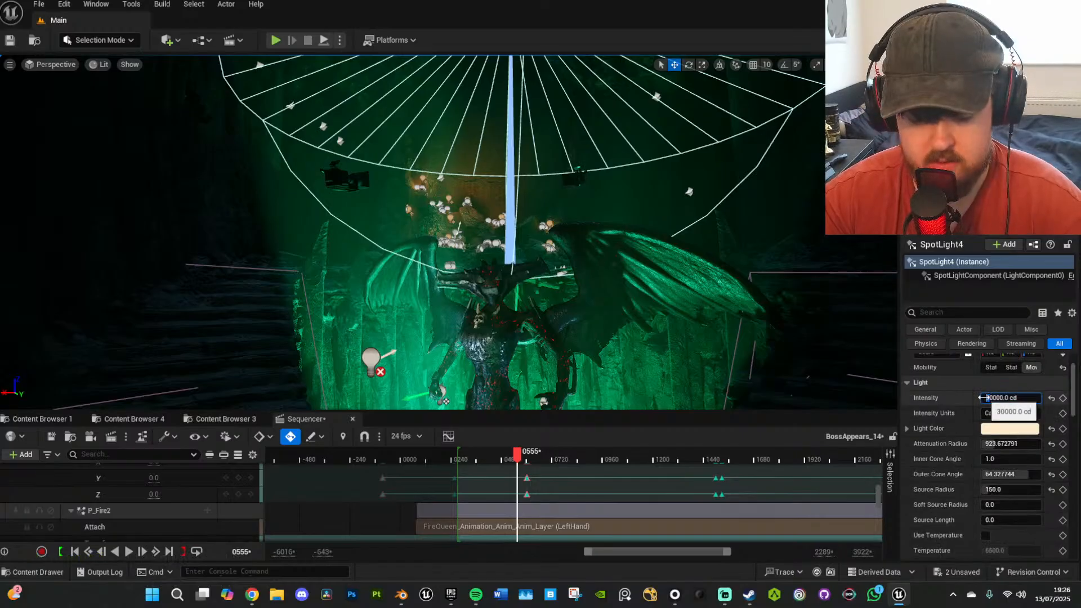
{"action": "type", "text": "6"}
{"action": "key", "text": "Return"}
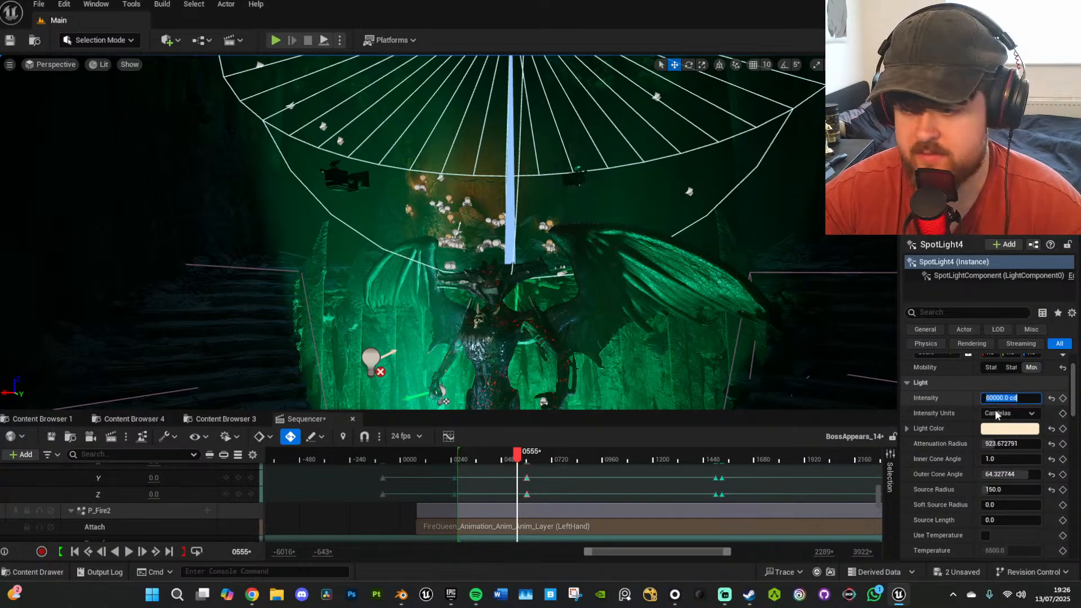
Widen SpotLight4's inner cone angle to about 47.3 and extend its attenuation radius to about 6481.
{"action": "right_click_drag", "start_coordinate": [732, 287], "coordinate": [713, 360]}
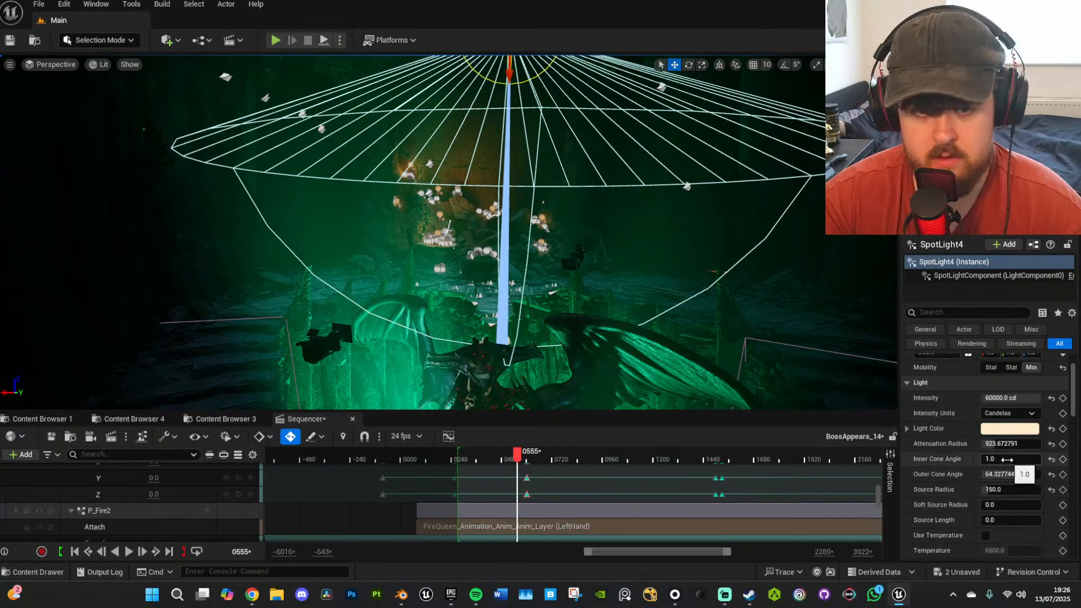
{"action": "mouse_move", "coordinate": [1006, 458]}
{"action": "left_mouse_down"}
{"action": "mouse_move", "coordinate": [1033, 459]}
{"action": "mouse_move", "coordinate": [1016, 444]}
{"action": "left_mouse_up"}
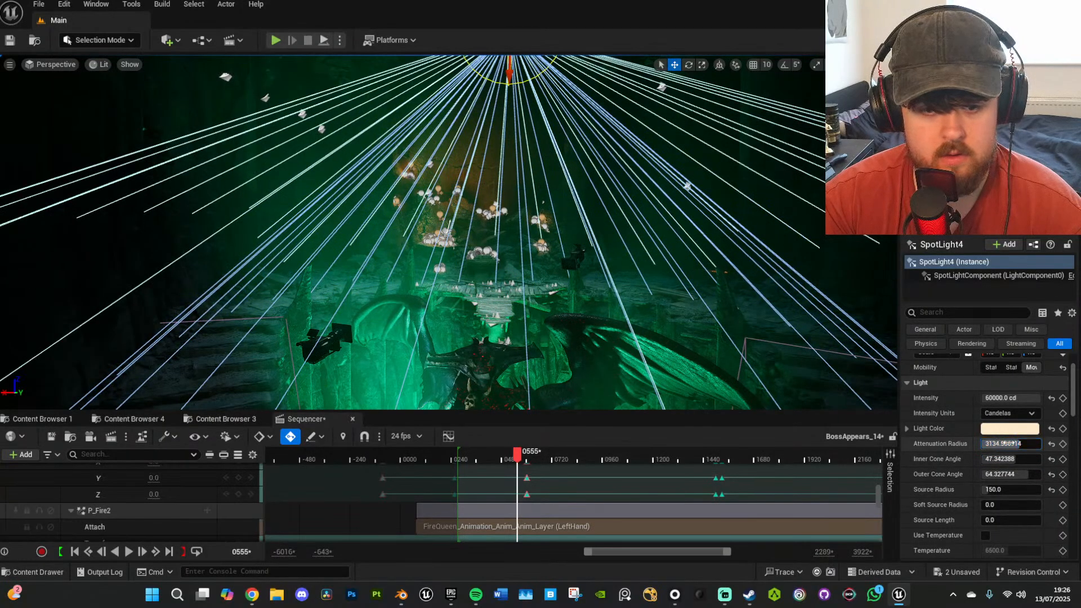
{"action": "left_click", "coordinate": [1006, 443]}
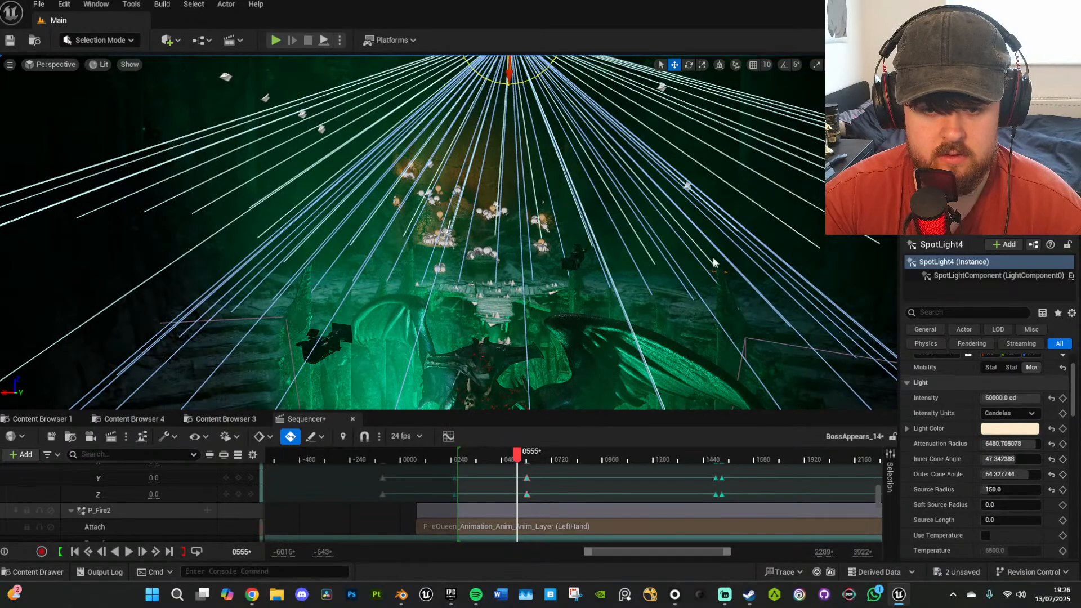
Narrow SpotLight4's outer cone angle to about 51.3 and reduce its inner cone angle to 1.
{"action": "right_click_drag", "start_coordinate": [561, 295], "coordinate": [566, 315]}
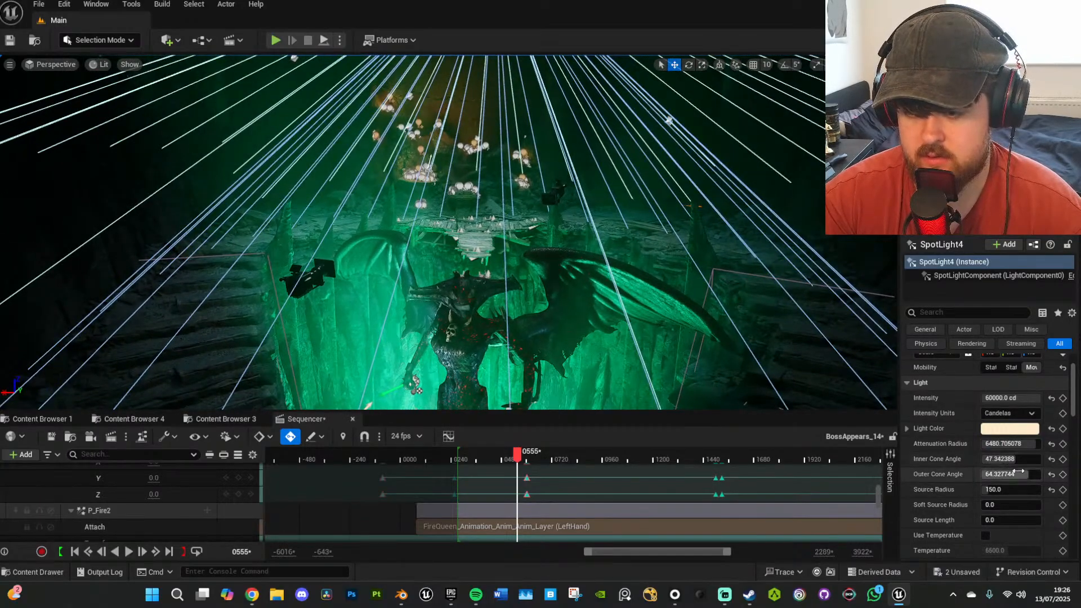
{"action": "left_click_drag", "start_coordinate": [1019, 471], "coordinate": [993, 459]}
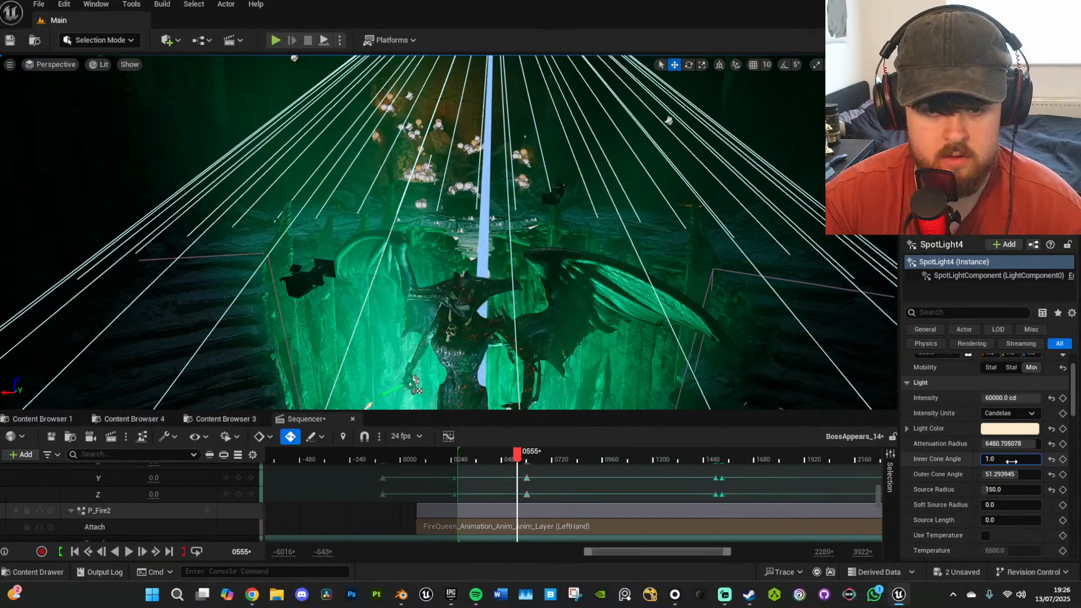
Set SpotLight4's intensity to 200000 cd.
{"action": "left_click", "coordinate": [982, 398]}
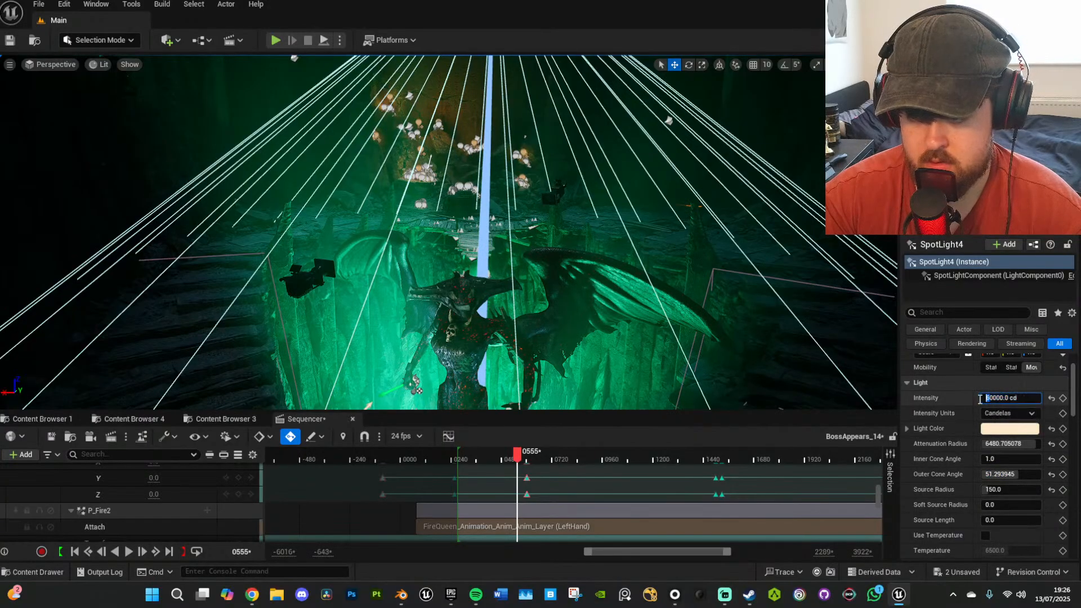
{"action": "type", "text": "20"}
{"action": "key", "text": "Return"}
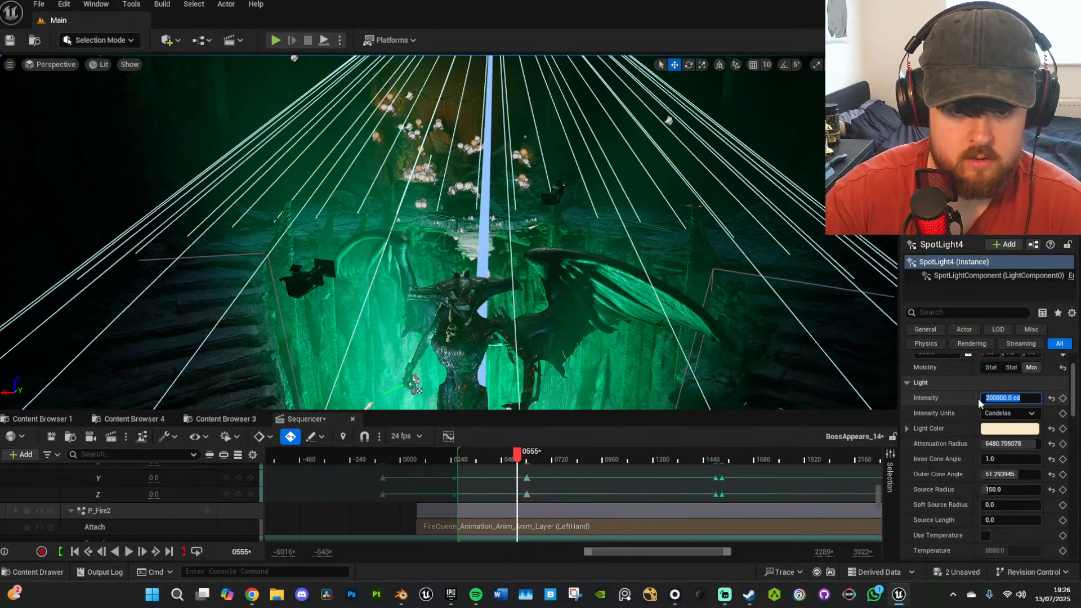
{"action": "mouse_move", "coordinate": [551, 316]}
{"action": "right_mouse_down"}
{"action": "mouse_move", "coordinate": [556, 288]}
{"action": "mouse_move", "coordinate": [555, 308]}
{"action": "mouse_move", "coordinate": [554, 297]}
{"action": "right_mouse_up"}
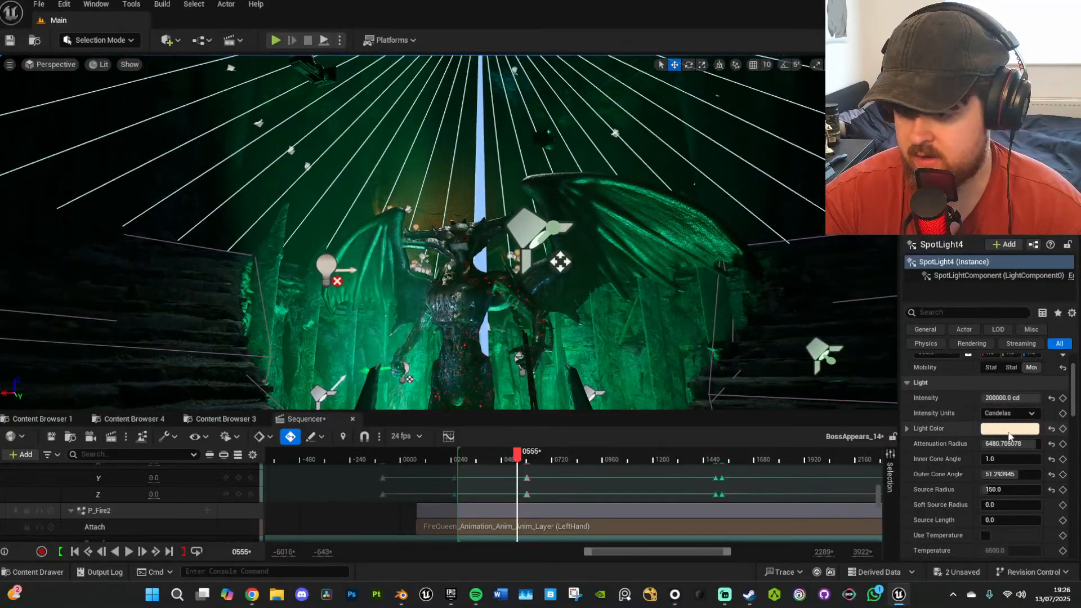
Change SpotLight4's light color to a near-white cyan with hue 180 and saturation about 0.09.
{"action": "left_click", "coordinate": [1009, 428]}
{"action": "left_click", "coordinate": [823, 378]}
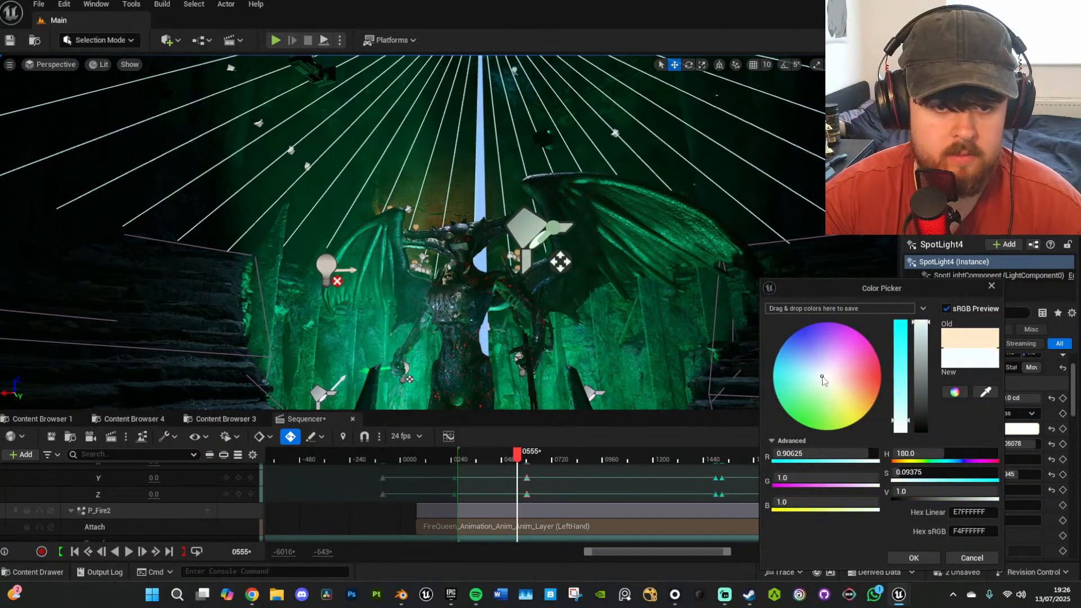
{"action": "left_click", "coordinate": [991, 286]}
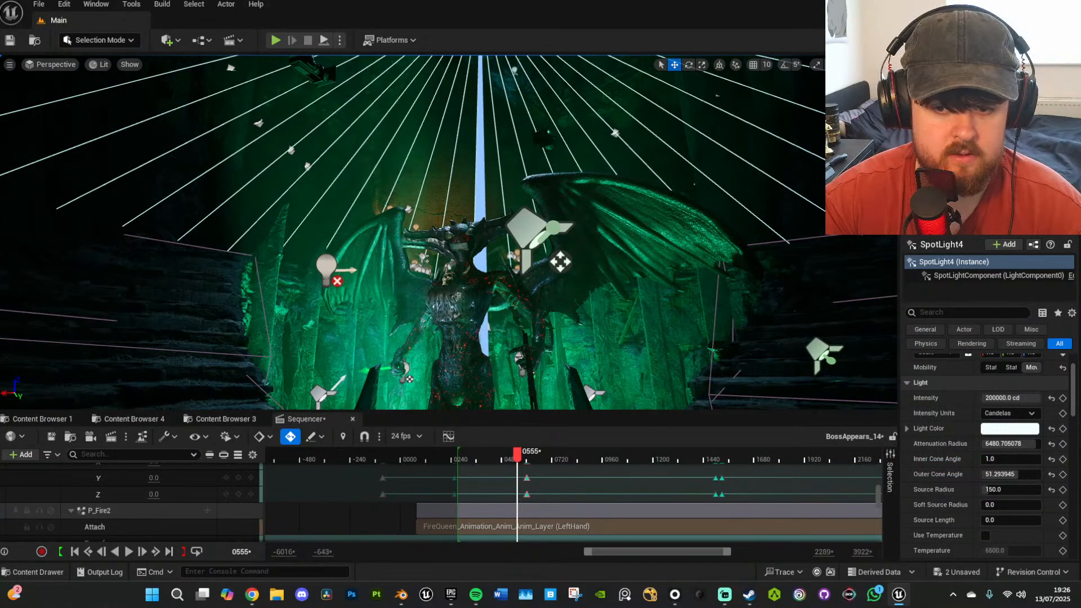
Hide the editor overlays and play the sequence from frame 555 to examine the overhead light on the boss and hand fires.
{"action": "mouse_move", "coordinate": [727, 249]}
{"action": "right_mouse_down"}
{"action": "mouse_move", "coordinate": [740, 268]}
{"action": "mouse_move", "coordinate": [723, 225]}
{"action": "mouse_move", "coordinate": [717, 237]}
{"action": "right_mouse_up"}
{"action": "key", "text": "g"}
{"action": "key", "text": "s"}
{"action": "key", "text": "w"}
{"action": "key", "text": "s"}
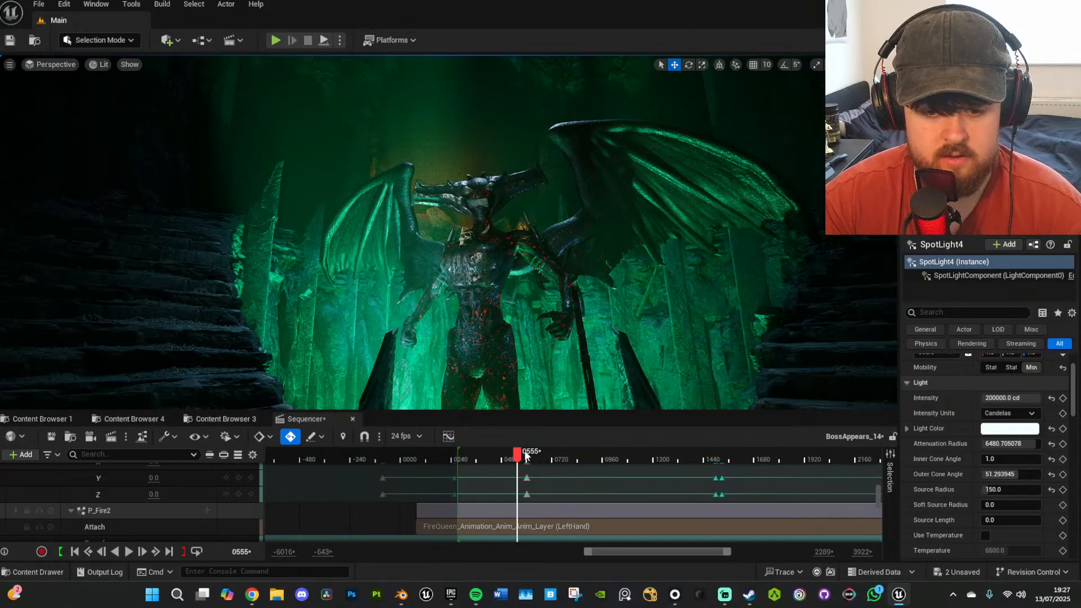
{"action": "key", "text": "space"}
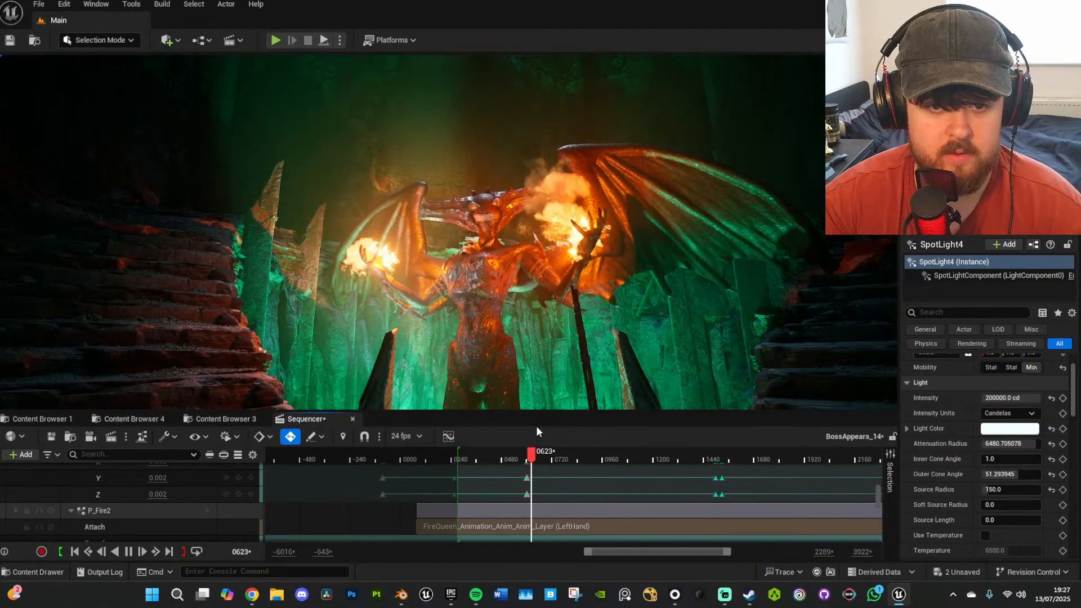
{"action": "key", "text": "space"}
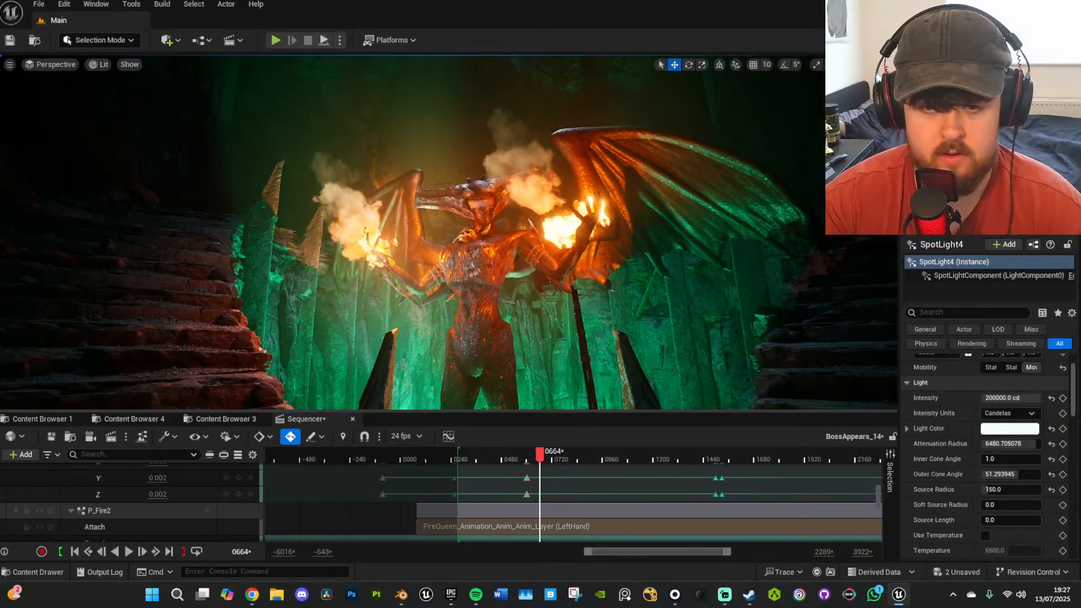
{"action": "mouse_move", "coordinate": [450, 232]}
{"action": "right_mouse_down"}
{"action": "mouse_move", "coordinate": [442, 225]}
{"action": "mouse_move", "coordinate": [443, 248]}
{"action": "right_mouse_up"}
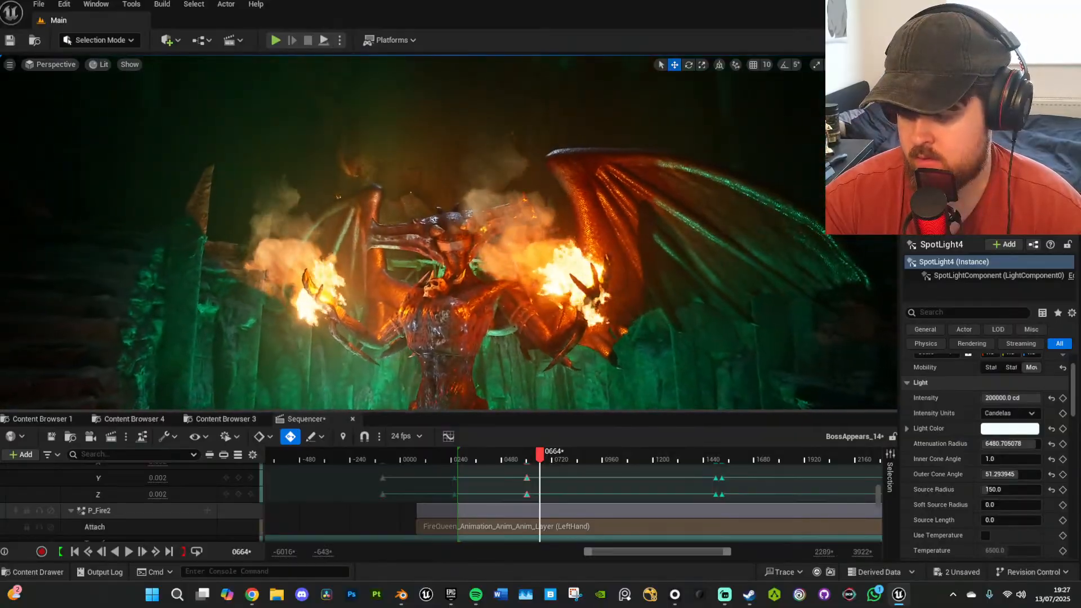
{"action": "right_click_drag", "start_coordinate": [580, 353], "coordinate": [579, 353]}
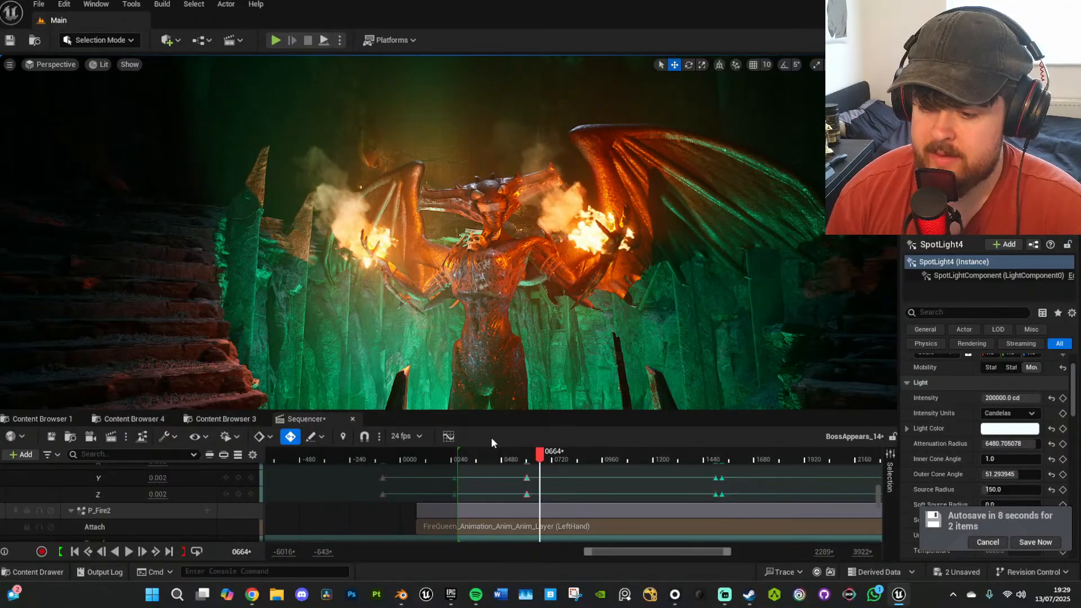
Postpone the pending autosave and save all modified files.
{"action": "left_click", "coordinate": [987, 542]}
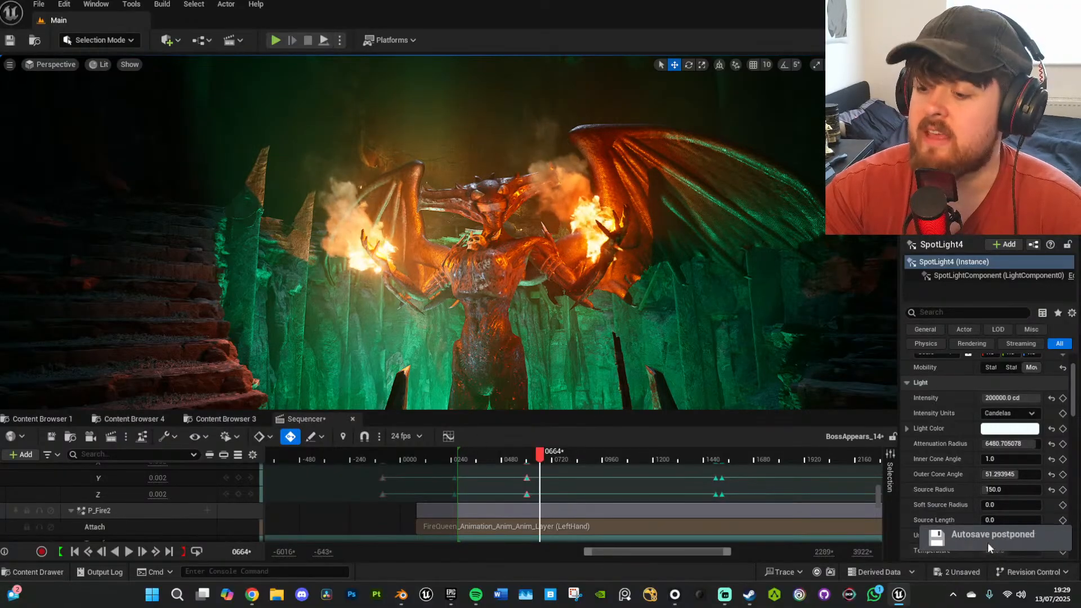
{"action": "left_click", "coordinate": [46, 4]}
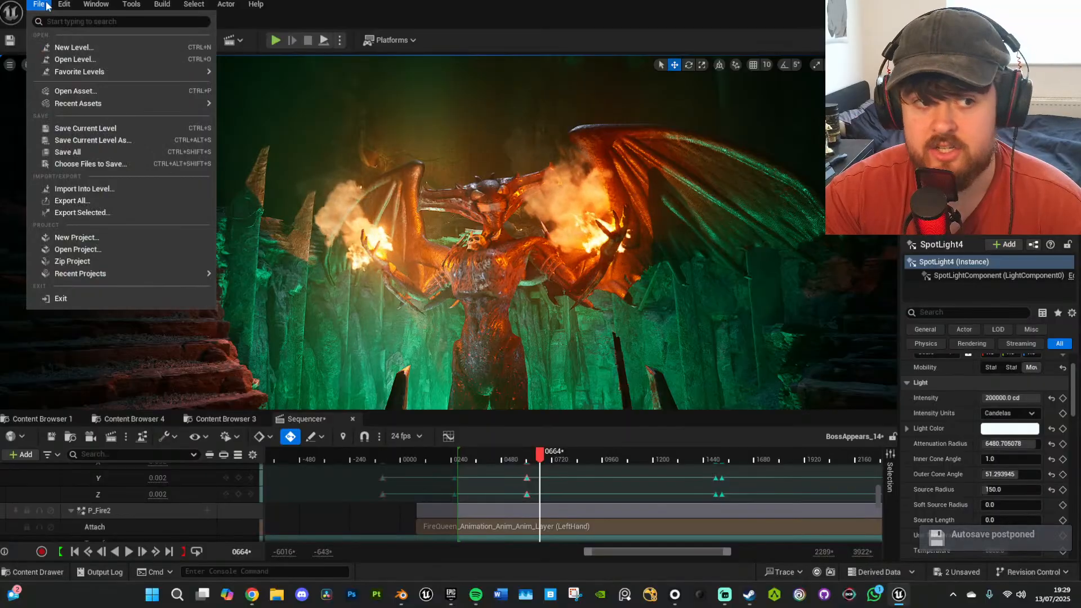
{"action": "left_click", "coordinate": [79, 151]}
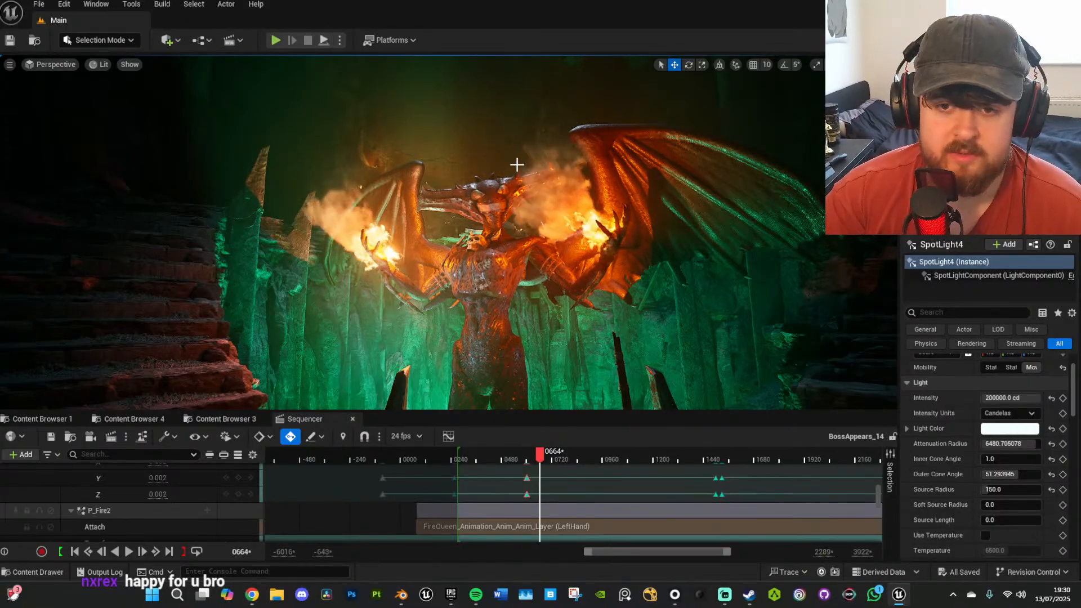
Reframe the boss between the staircases and replay the sequence from frame 564 to examine how the fires ignite.
{"action": "right_click_drag", "start_coordinate": [572, 278], "coordinate": [591, 297]}
{"action": "key", "text": "s"}
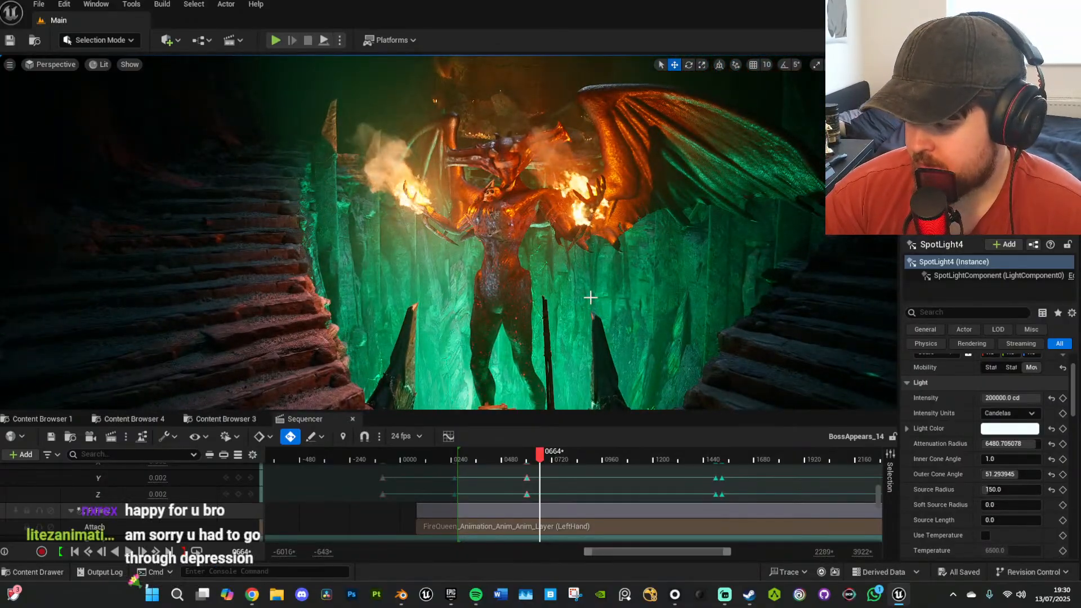
{"action": "key", "text": "s"}
{"action": "right_click_drag", "start_coordinate": [582, 302], "coordinate": [582, 285]}
{"action": "key", "text": "s"}
{"action": "key", "text": "w"}
{"action": "key", "text": "w"}
{"action": "key", "text": "s"}
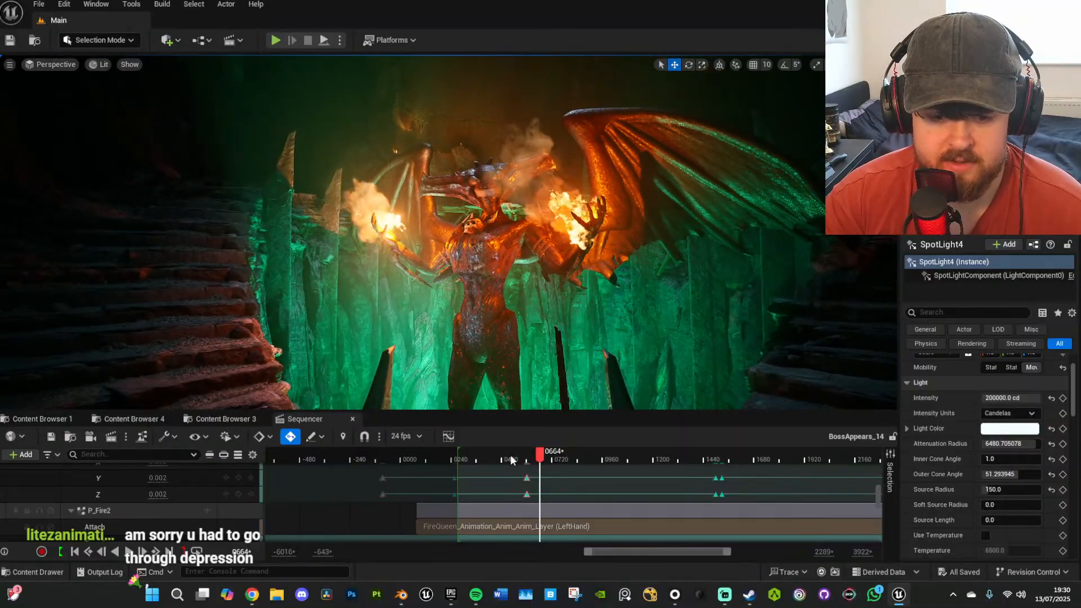
{"action": "left_click_drag", "start_coordinate": [511, 460], "coordinate": [514, 462]}
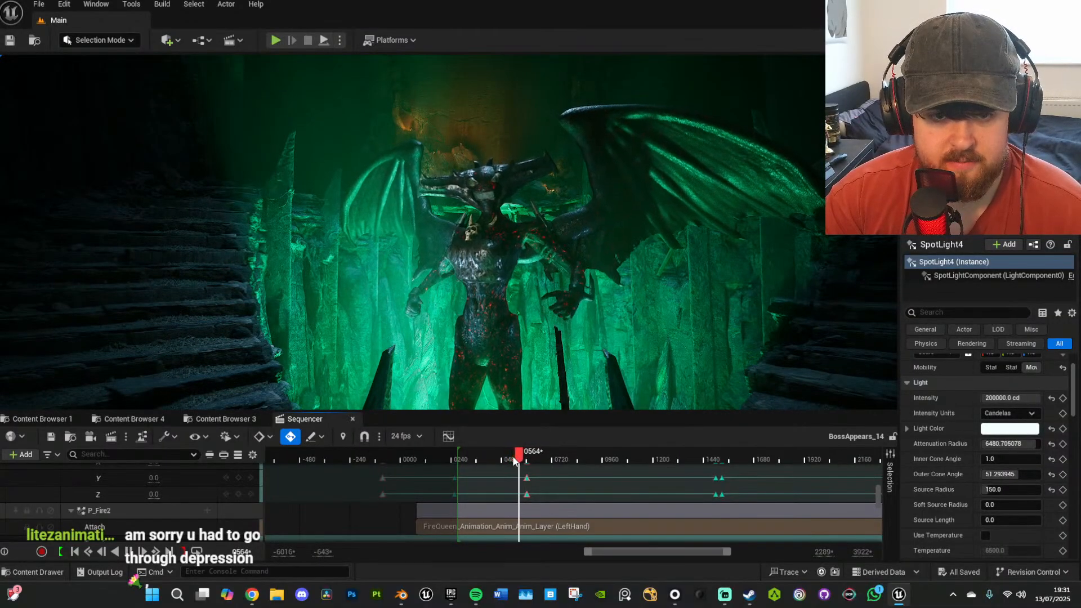
{"action": "key", "text": "space"}
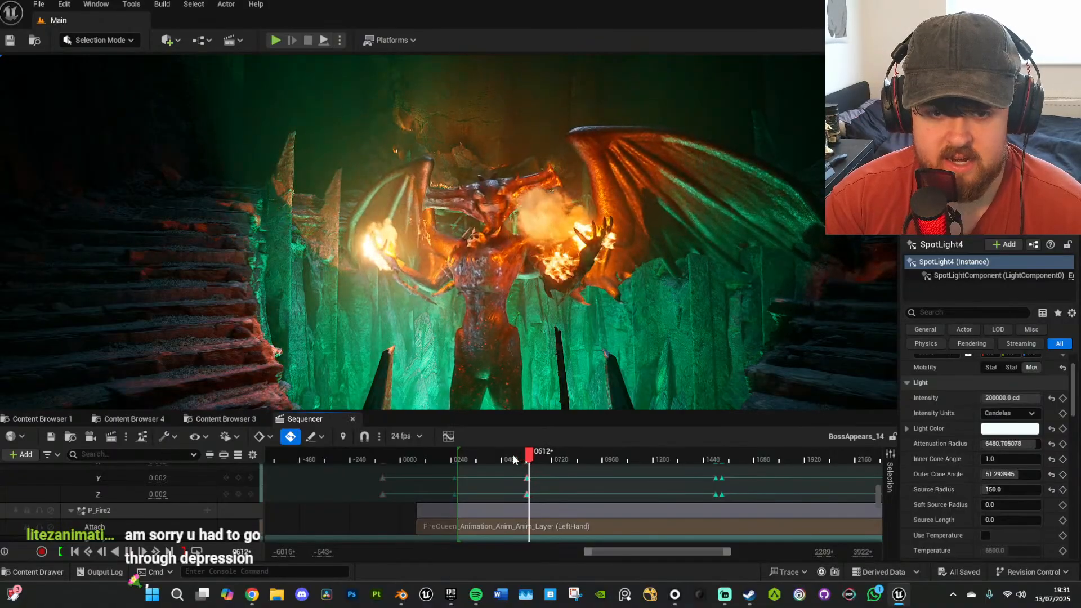
{"action": "key", "text": "space"}
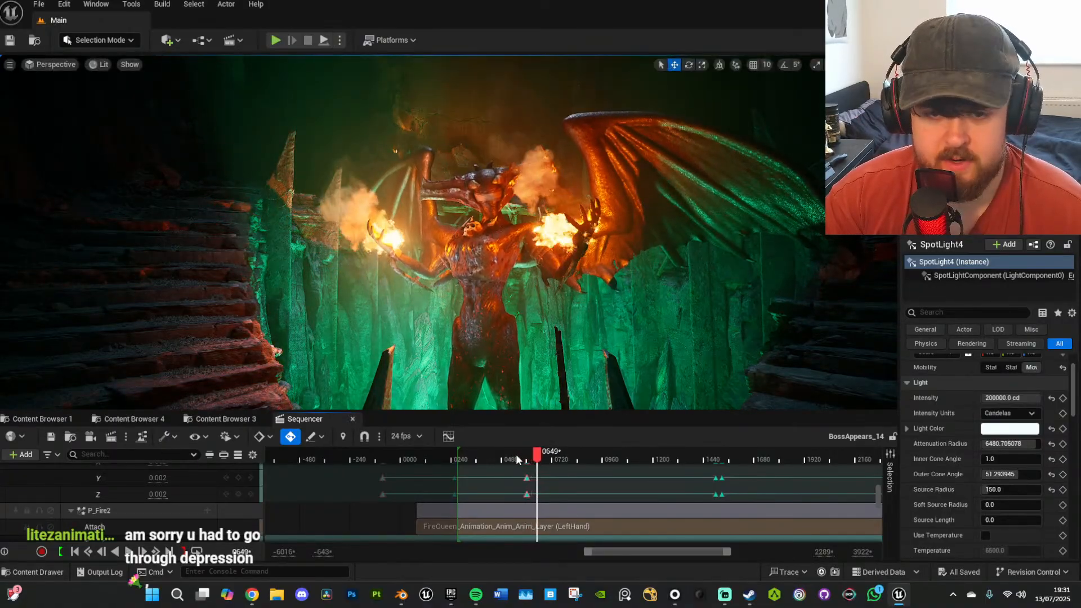
Go to frame 523, show the light icons, and change SpotLight3's light color to a pale green with hue 91.
{"action": "left_click", "coordinate": [511, 460]}
{"action": "key", "text": "g"}
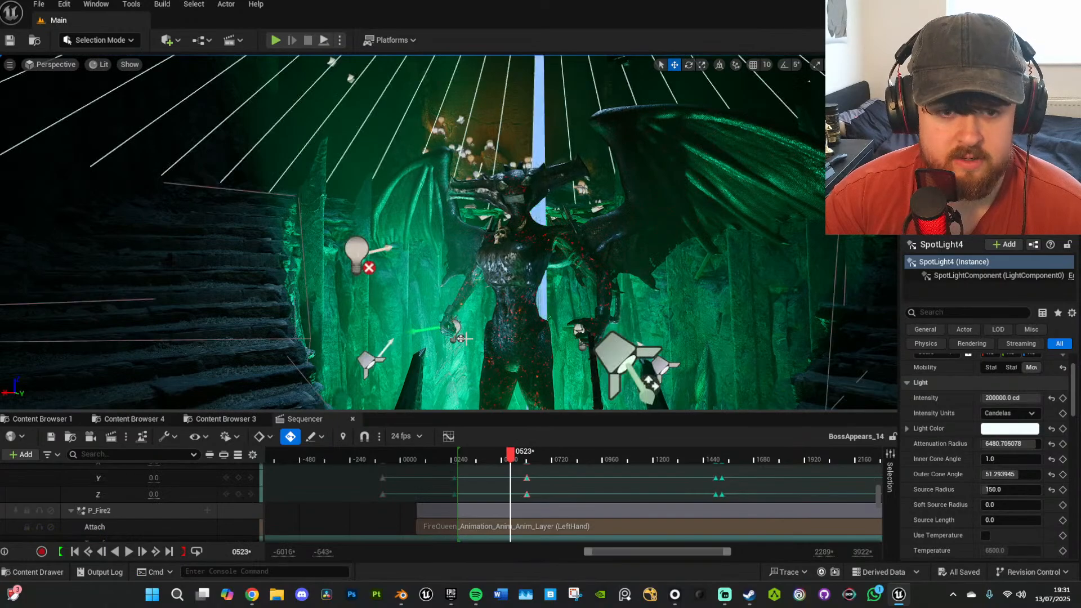
{"action": "left_click", "coordinate": [356, 253]}
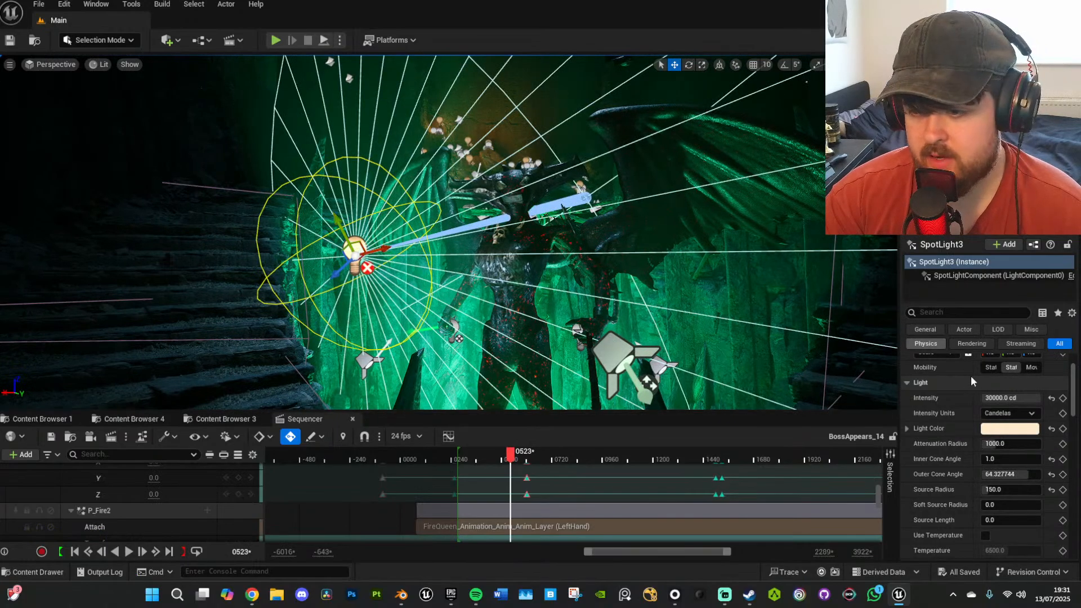
{"action": "left_click", "coordinate": [997, 428]}
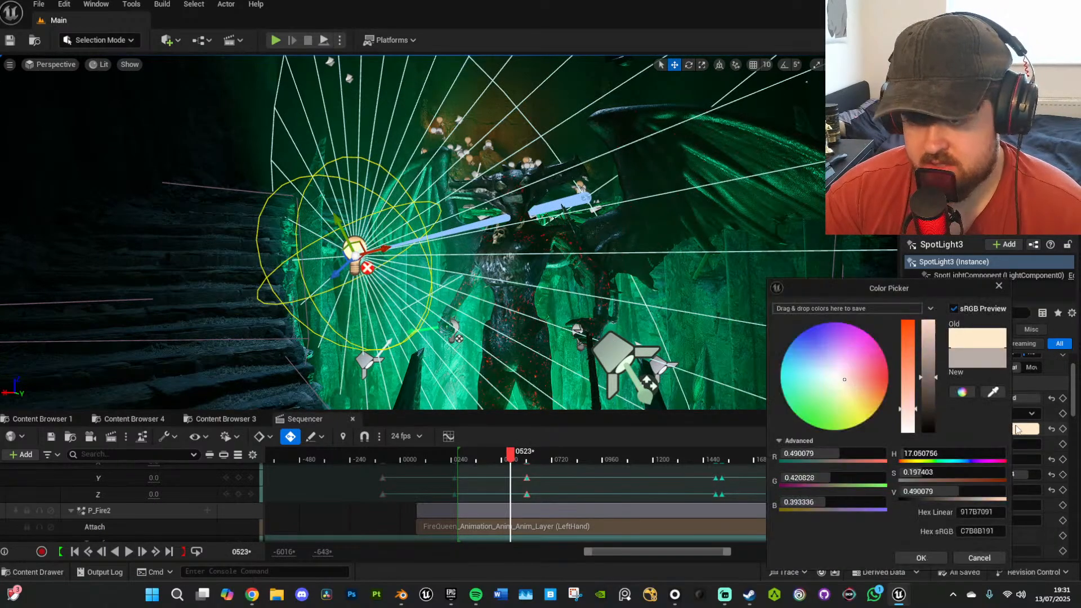
{"action": "left_click", "coordinate": [1002, 453]}
{"action": "type", "text": "51"}
{"action": "key", "text": "Return"}
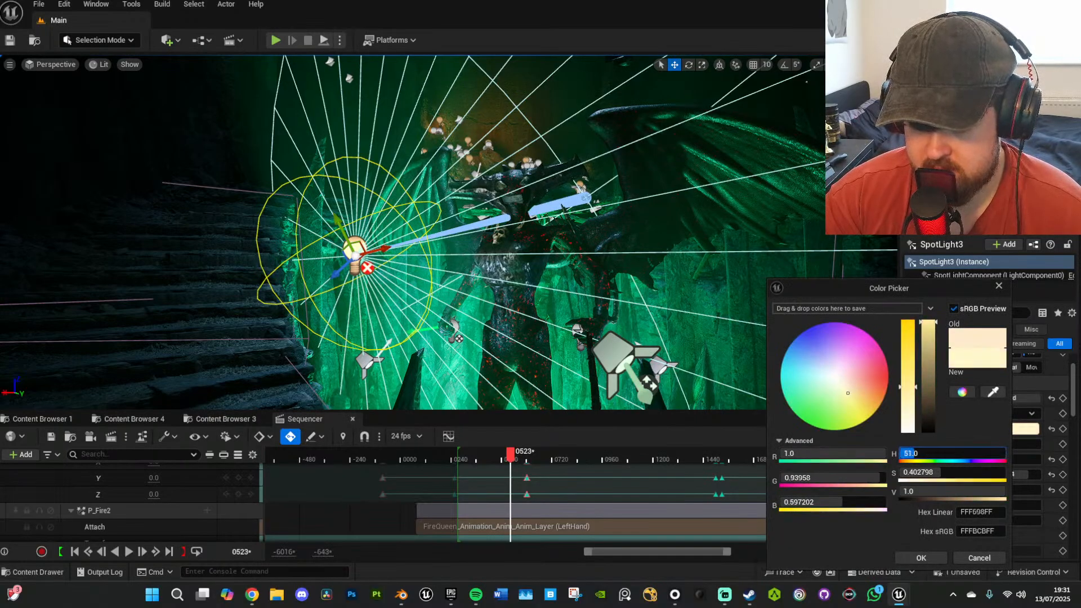
{"action": "type", "text": "104"}
{"action": "key", "text": "Return"}
{"action": "type", "text": "91"}
{"action": "key", "text": "Return"}
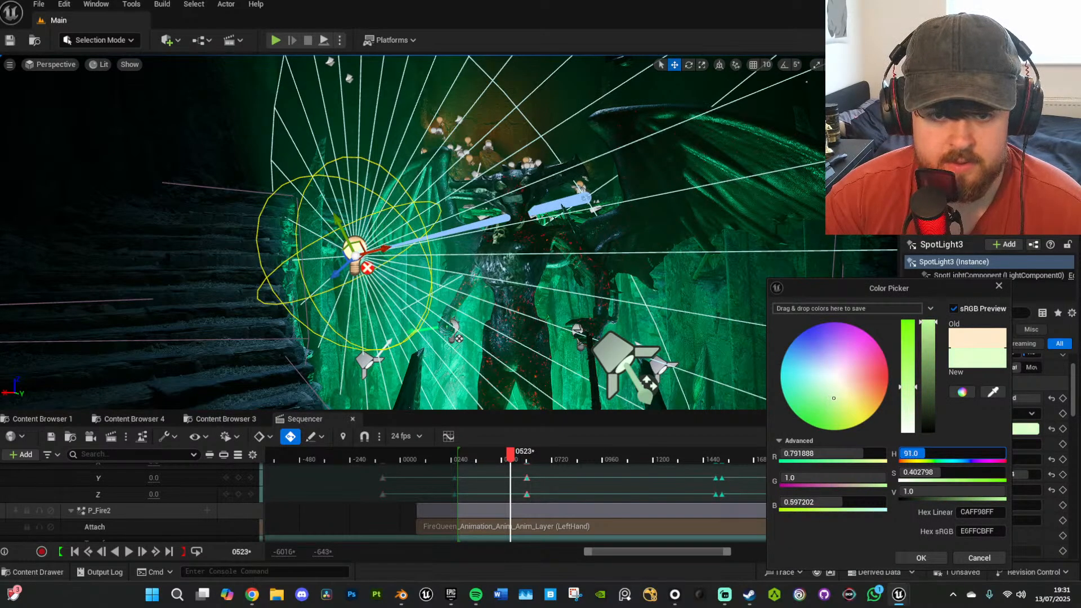
{"action": "left_click", "coordinate": [923, 560]}
Hide the editor overlays and play the sequence from frame 523 to check the boss's lighting as the fires appear.
{"action": "right_click_drag", "start_coordinate": [704, 308], "coordinate": [726, 316]}
{"action": "key", "text": "g"}
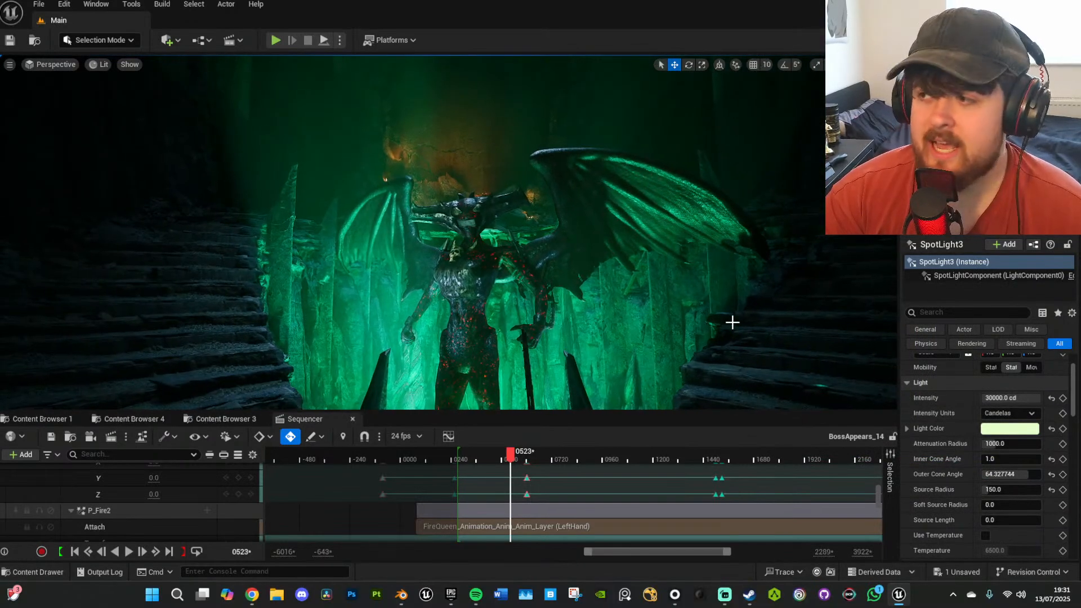
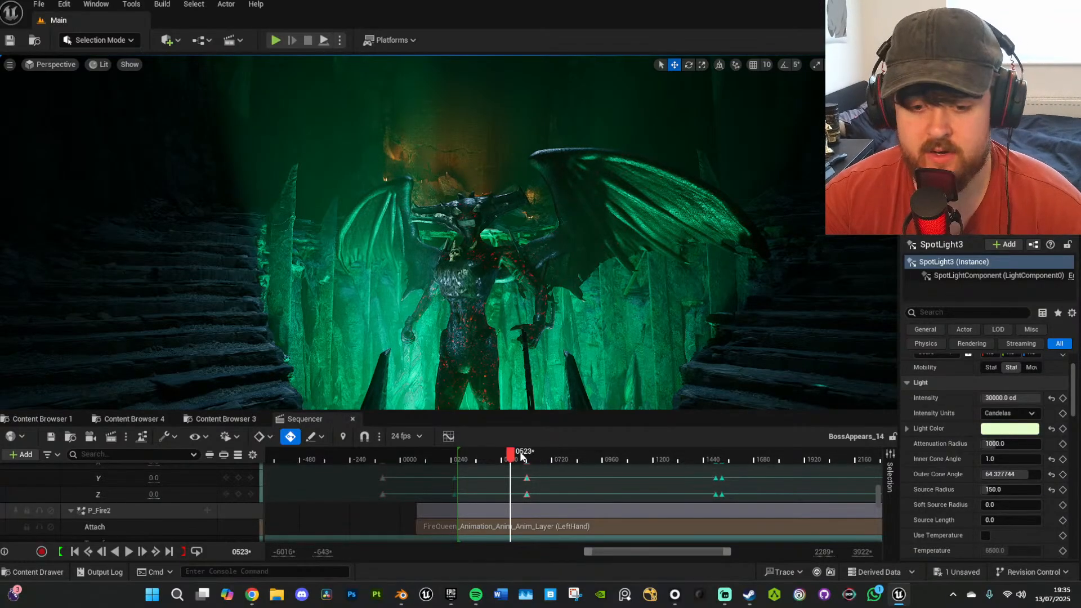
{"action": "key", "text": "space"}
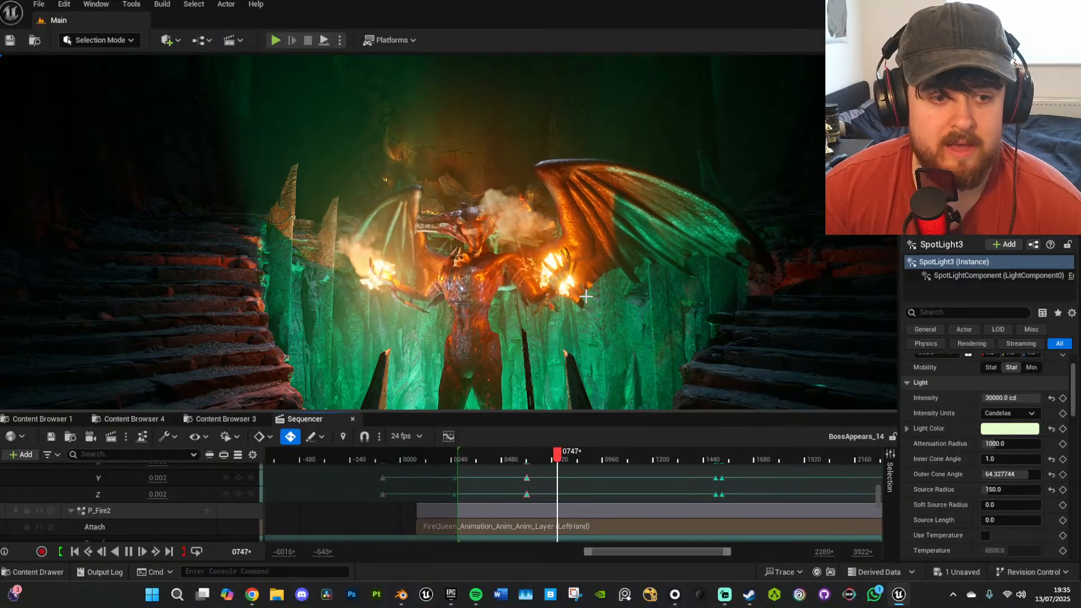
{"action": "key", "text": "space"}
Save all modified files.
{"action": "left_click", "coordinate": [39, 4]}
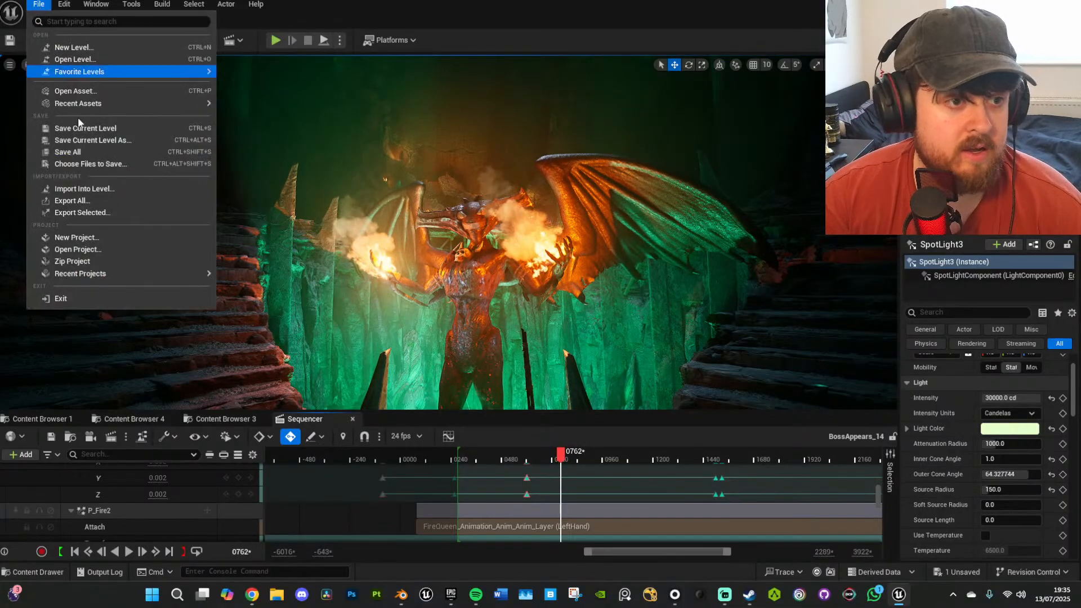
{"action": "left_click", "coordinate": [100, 149]}
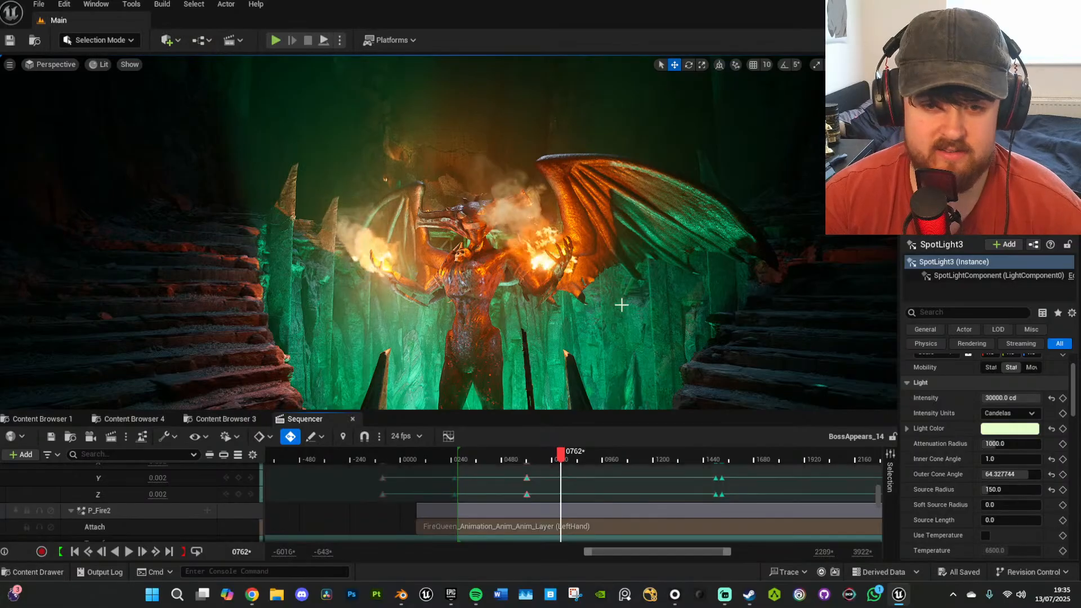
{"action": "left_click_drag", "start_coordinate": [633, 411], "coordinate": [632, 384]}
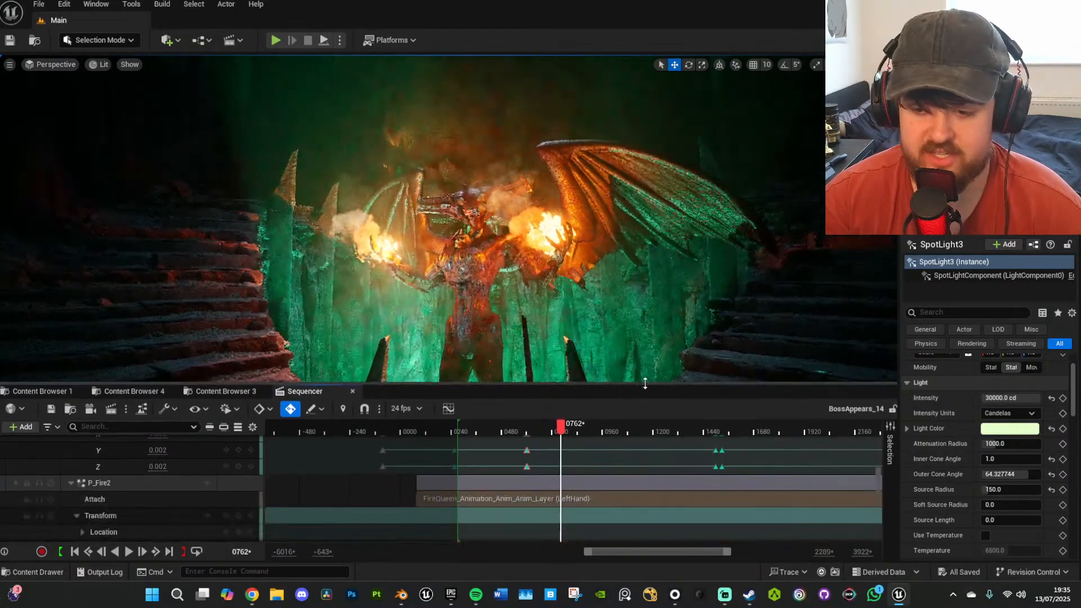
{"action": "left_click_drag", "start_coordinate": [728, 552], "coordinate": [781, 550]}
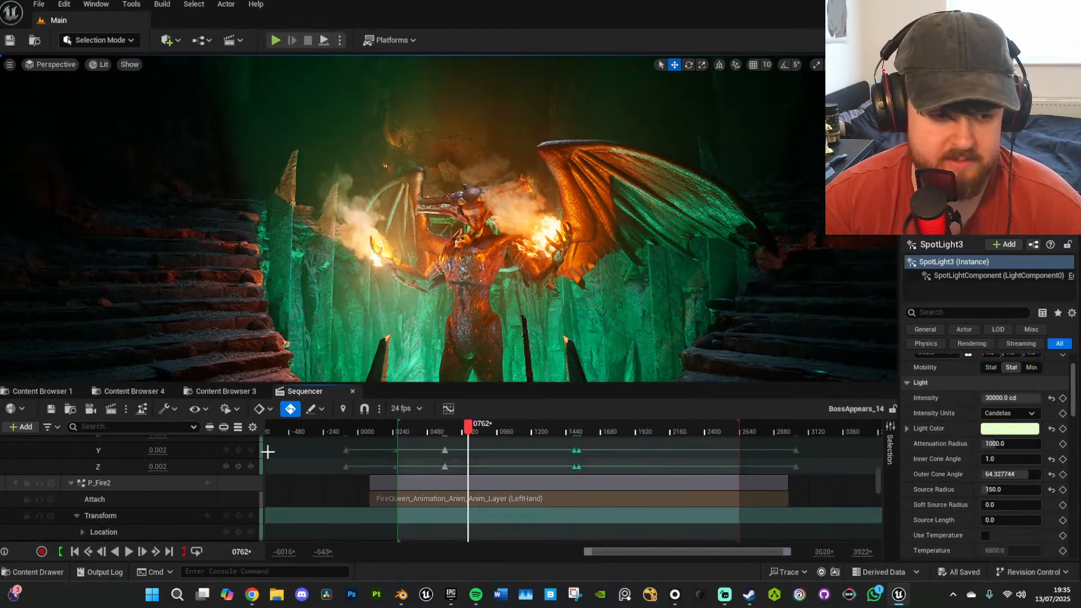
Browse the level sequences in the DarkSouls folder and select KnightEntersBossRoom_13.
{"action": "left_click", "coordinate": [237, 391]}
{"action": "left_click", "coordinate": [140, 394]}
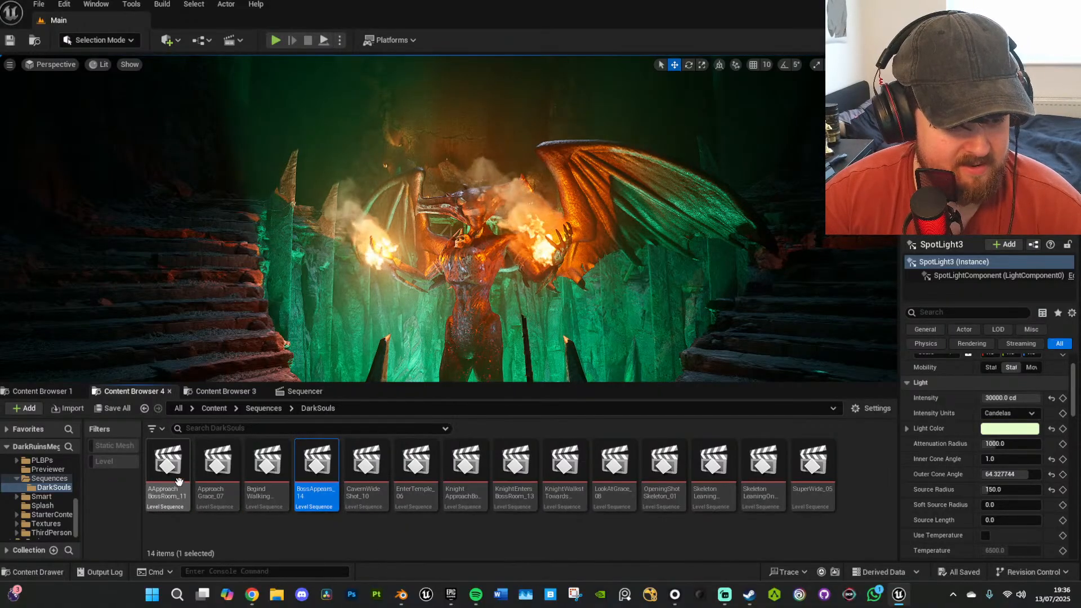
{"action": "scroll", "coordinate": [565, 491], "scroll_direction": "up", "scroll_amount": 1, "text": "ctrl"}
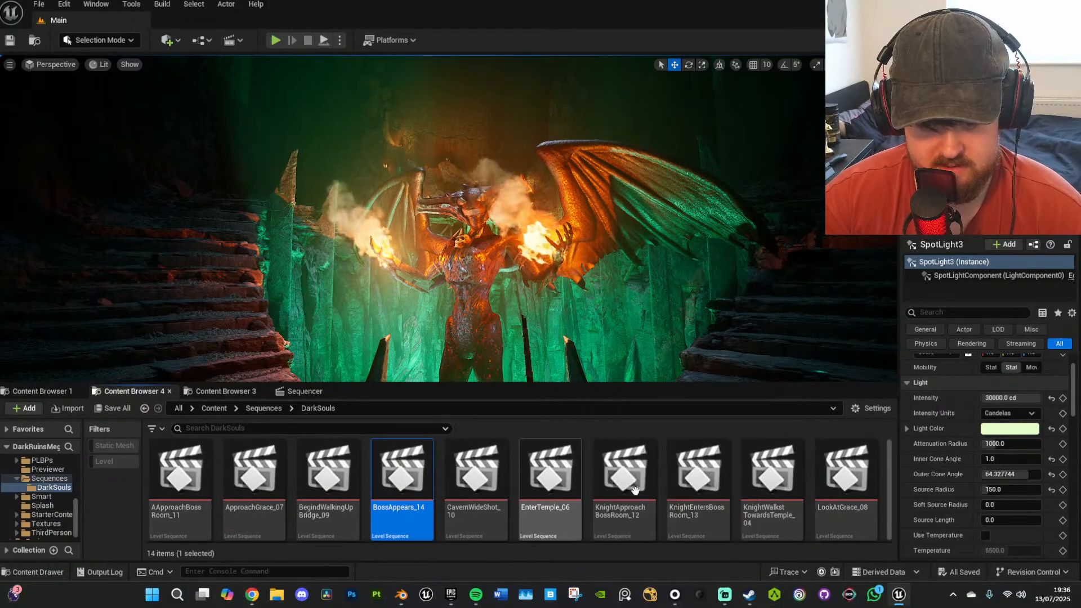
{"action": "left_click", "coordinate": [703, 483]}
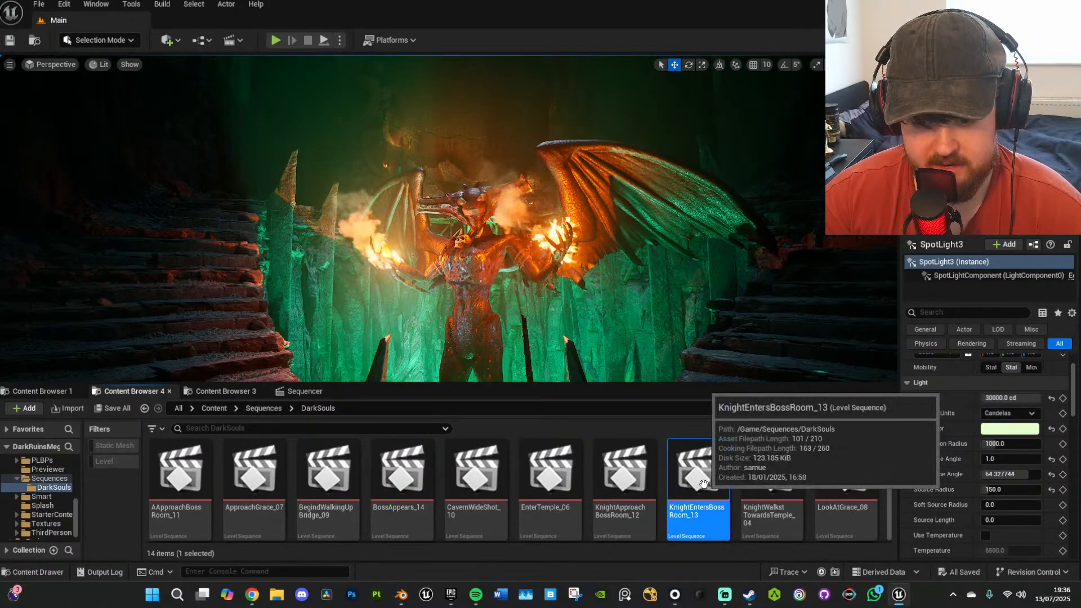
Open the BossFightMocap folder inside the Knight content folder and preview the Knight_GetsDied_Anim animation.
{"action": "left_click", "coordinate": [202, 391]}
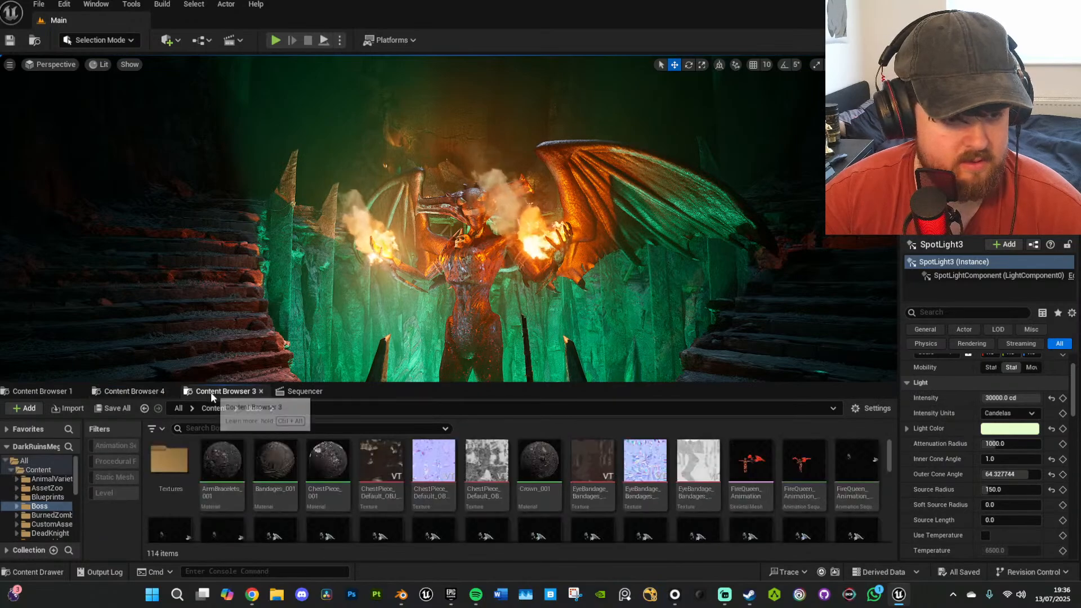
{"action": "left_click", "coordinate": [214, 408]}
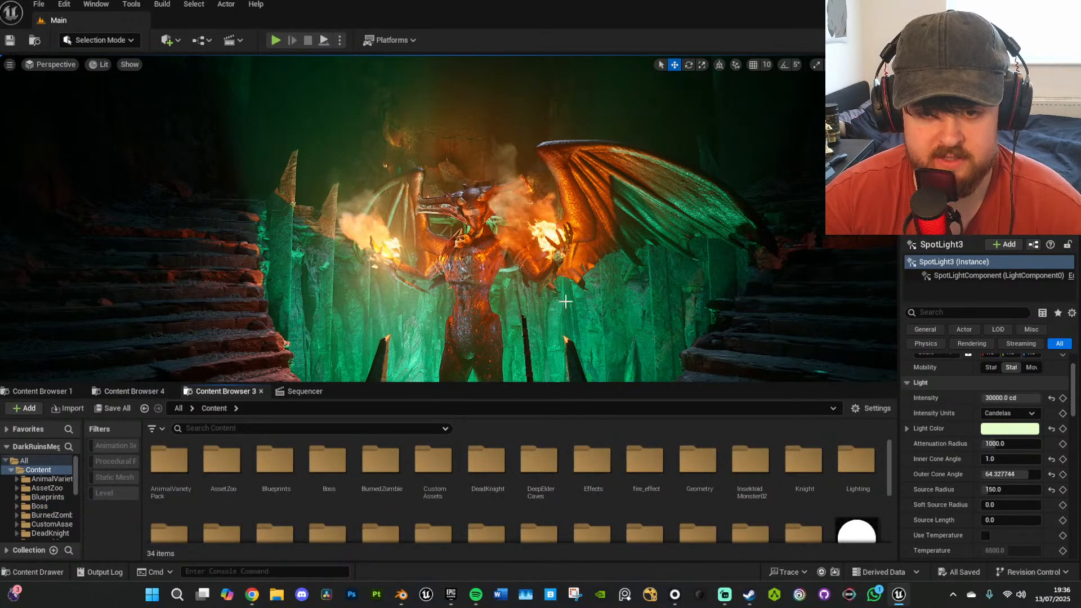
{"action": "scroll", "coordinate": [764, 498], "scroll_direction": "down", "scroll_amount": 1}
{"action": "left_click", "coordinate": [803, 456]}
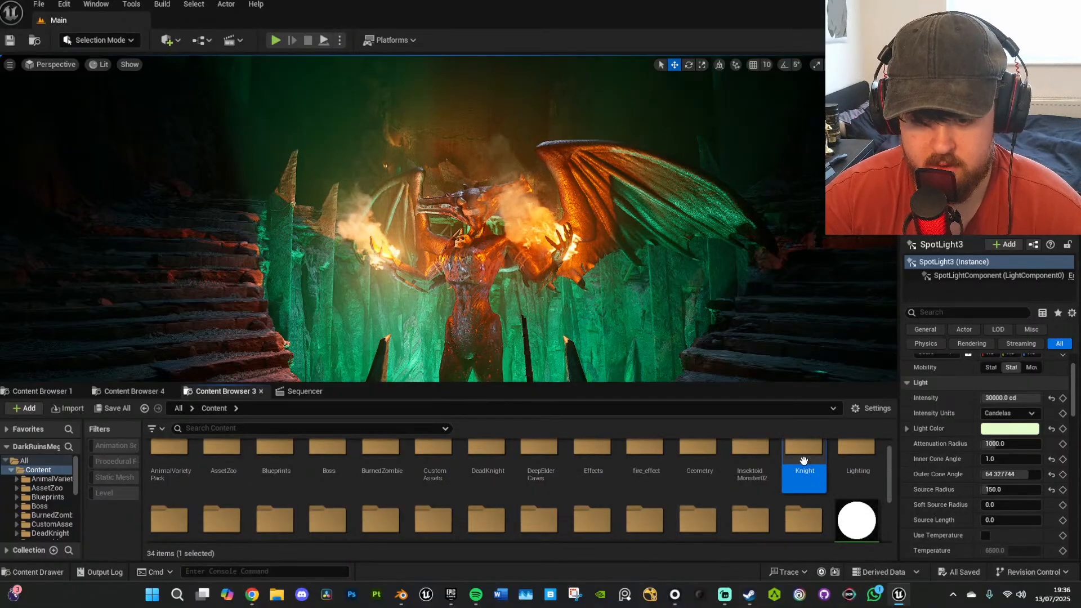
{"action": "double_click", "coordinate": [803, 456]}
{"action": "scroll", "coordinate": [522, 516], "scroll_direction": "up", "scroll_amount": 1}
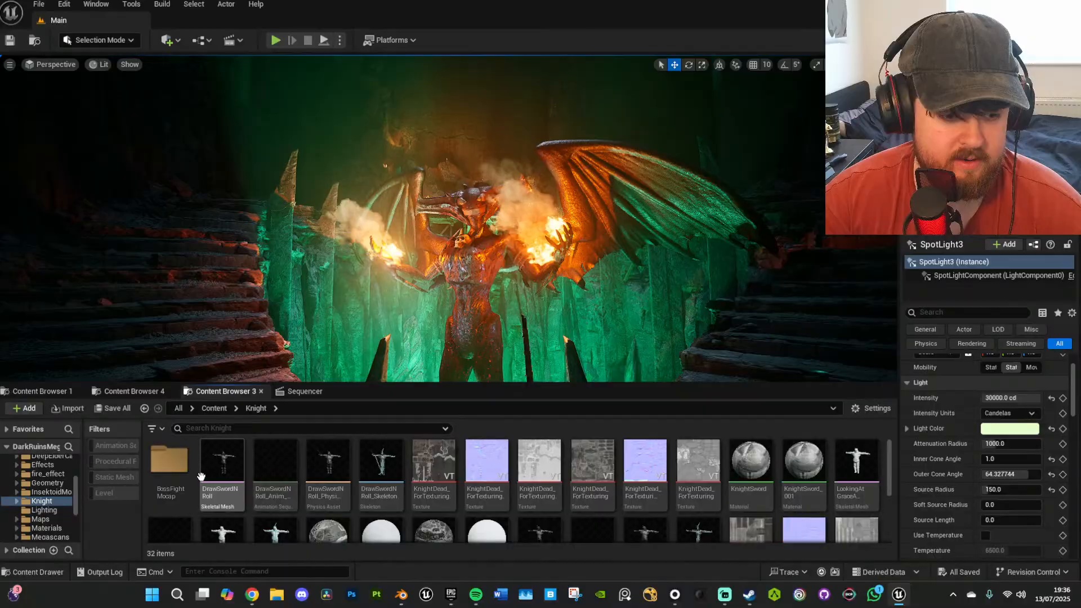
{"action": "double_click", "coordinate": [171, 465]}
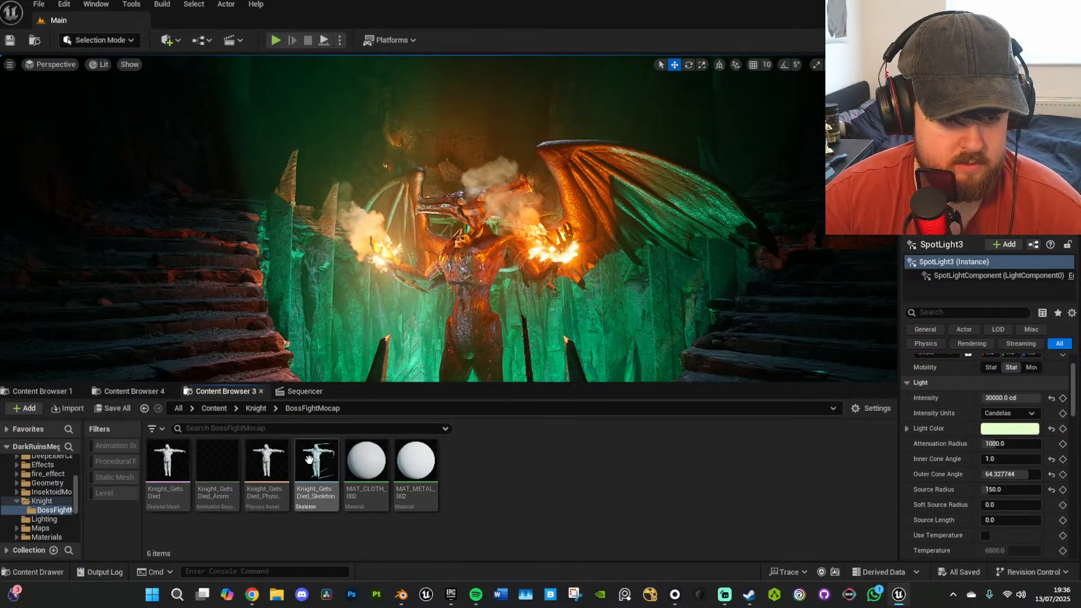
{"action": "double_click", "coordinate": [215, 463]}
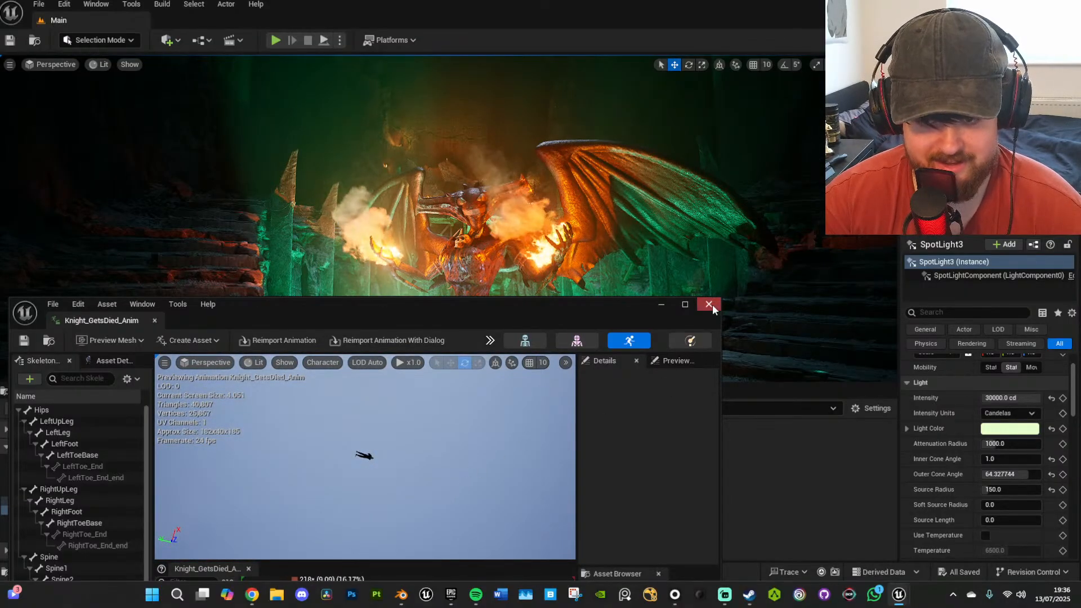
{"action": "left_click", "coordinate": [710, 304]}
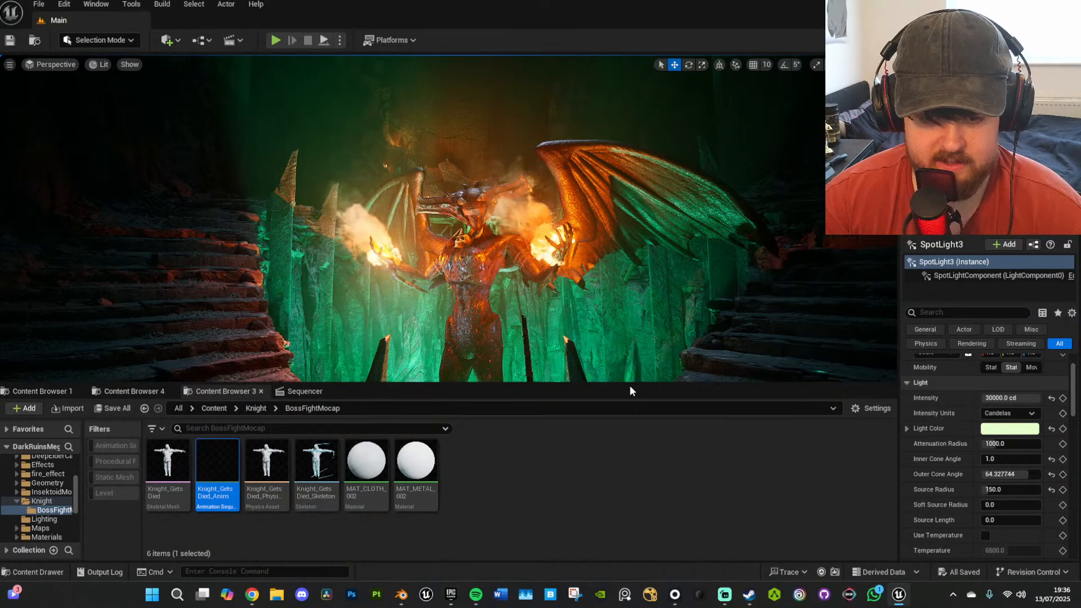
Place the Knight_GetsDied_Anim animation in the level on the stone path in front of the T-posed knight.
{"action": "left_click_drag", "start_coordinate": [630, 385], "coordinate": [624, 420]}
{"action": "right_click_drag", "start_coordinate": [614, 326], "coordinate": [872, 364]}
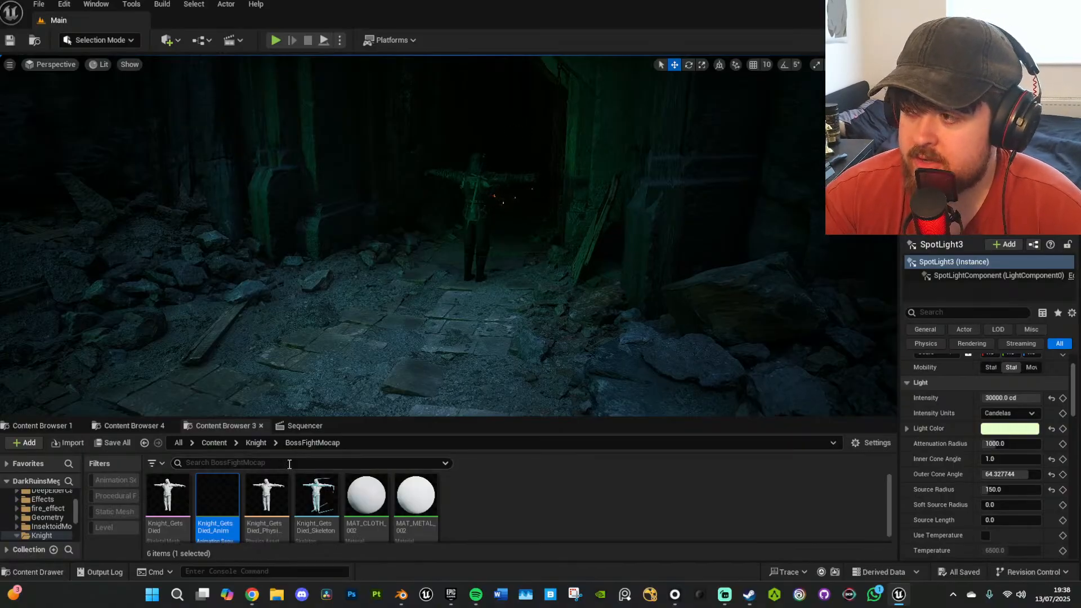
{"action": "left_click_drag", "start_coordinate": [222, 497], "coordinate": [438, 366]}
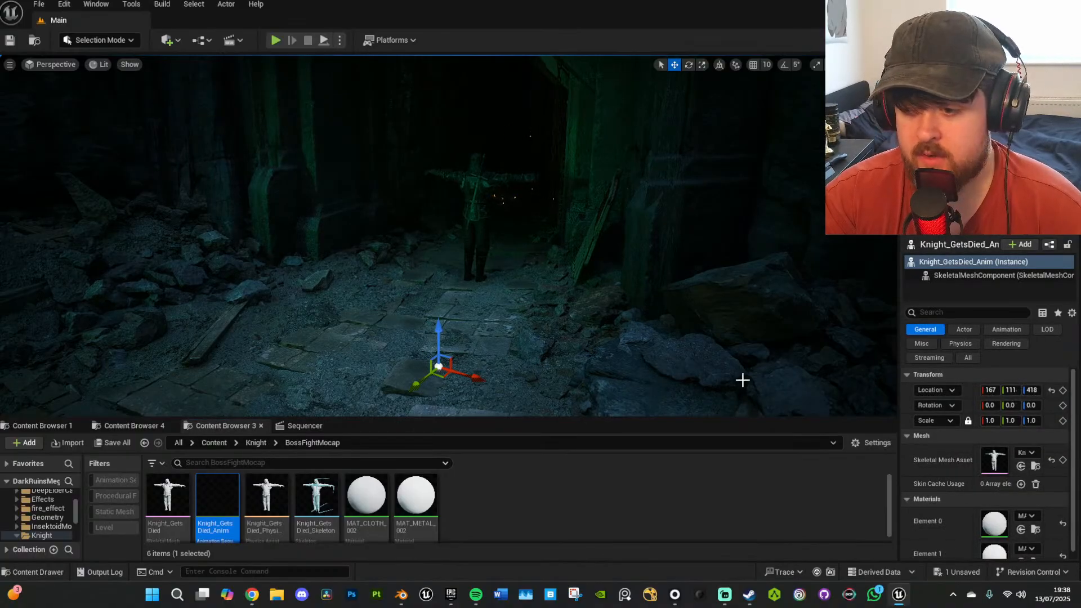
{"action": "right_click_drag", "start_coordinate": [733, 368], "coordinate": [452, 433]}
{"action": "key", "text": "w"}
{"action": "key", "text": "d"}
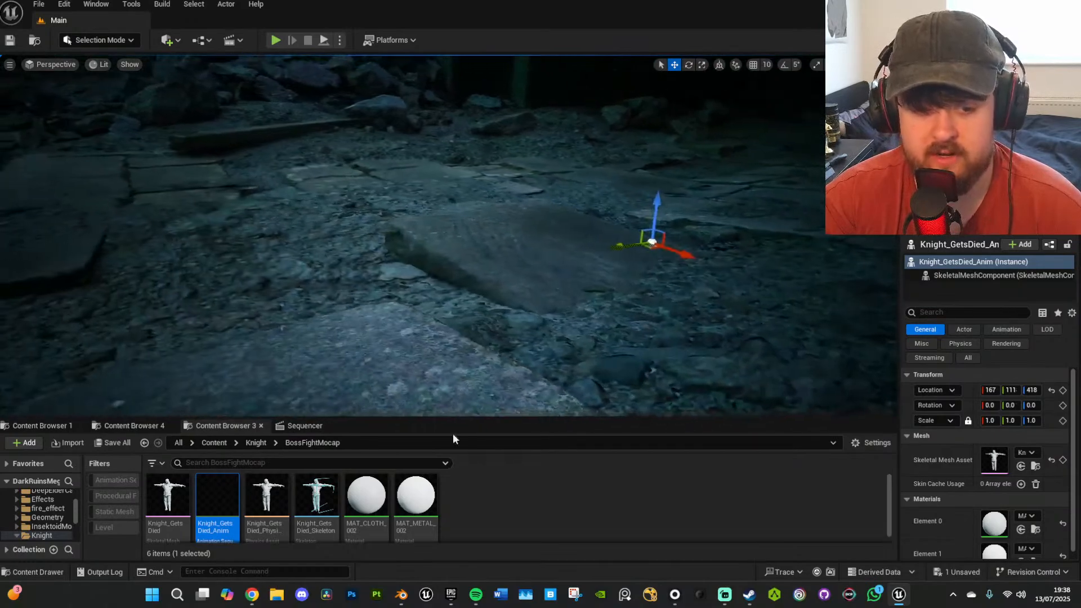
Duplicate the KnightEntersBossRoom_13 sequence in the DarkSouls folder and name the copy Knight_15.
{"action": "left_click", "coordinate": [138, 426]}
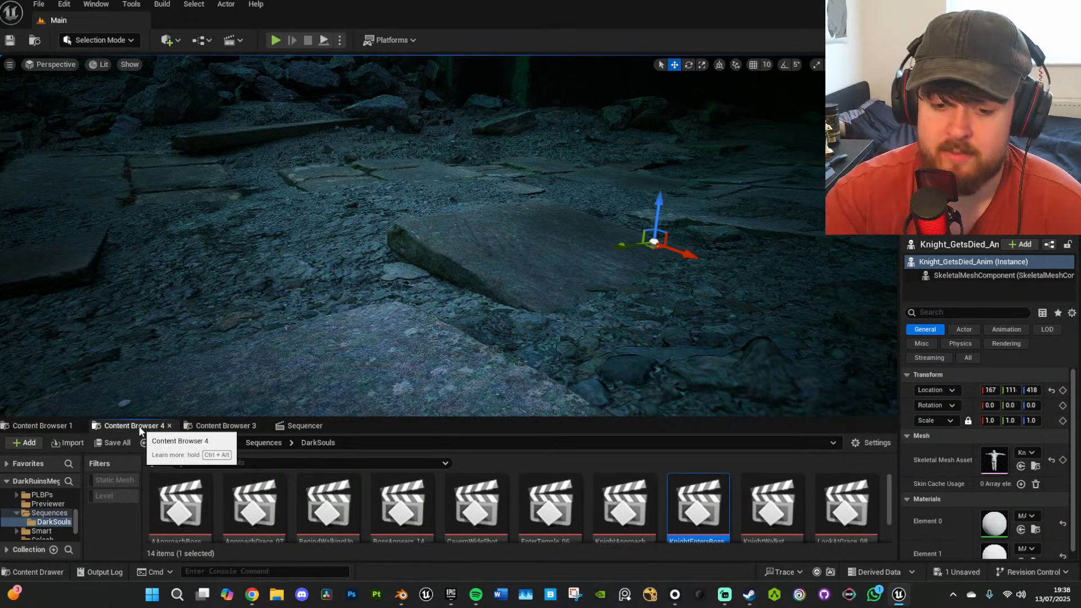
{"action": "left_click_drag", "start_coordinate": [422, 416], "coordinate": [438, 359]}
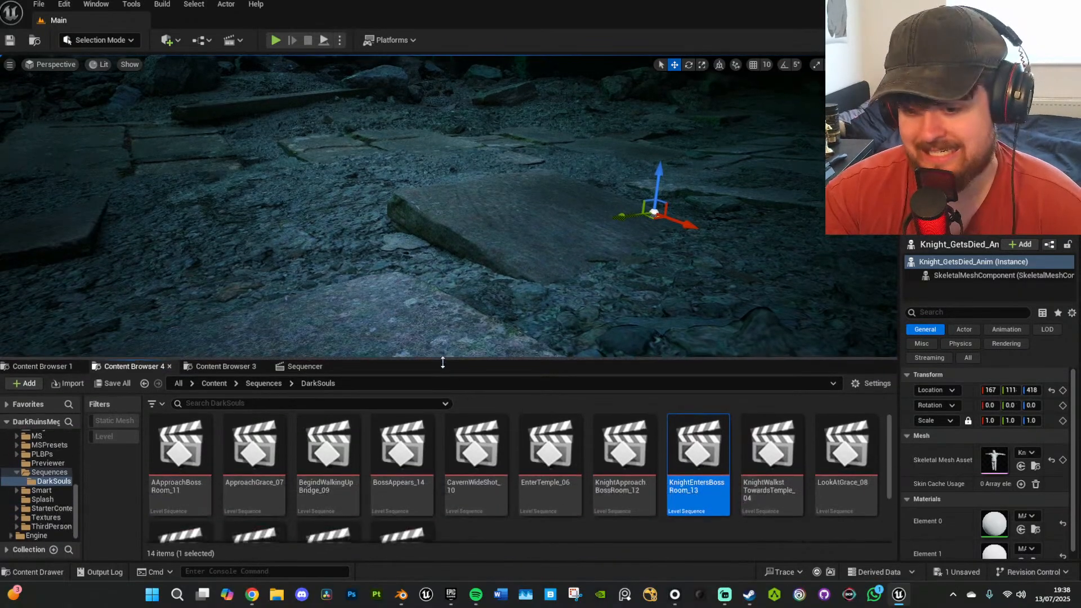
{"action": "right_click", "coordinate": [711, 463]}
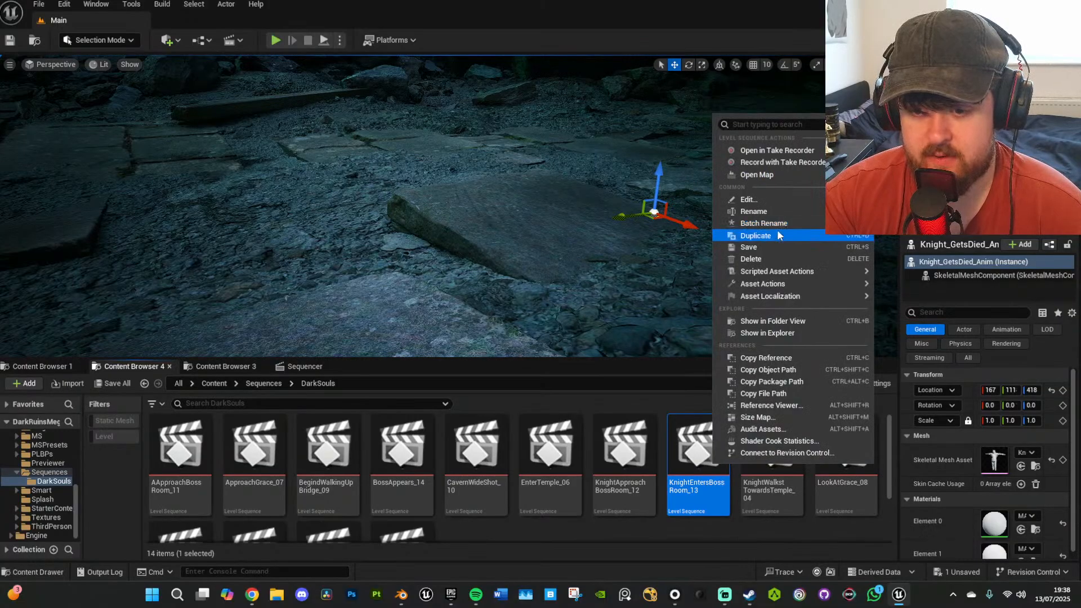
{"action": "left_click", "coordinate": [755, 235]}
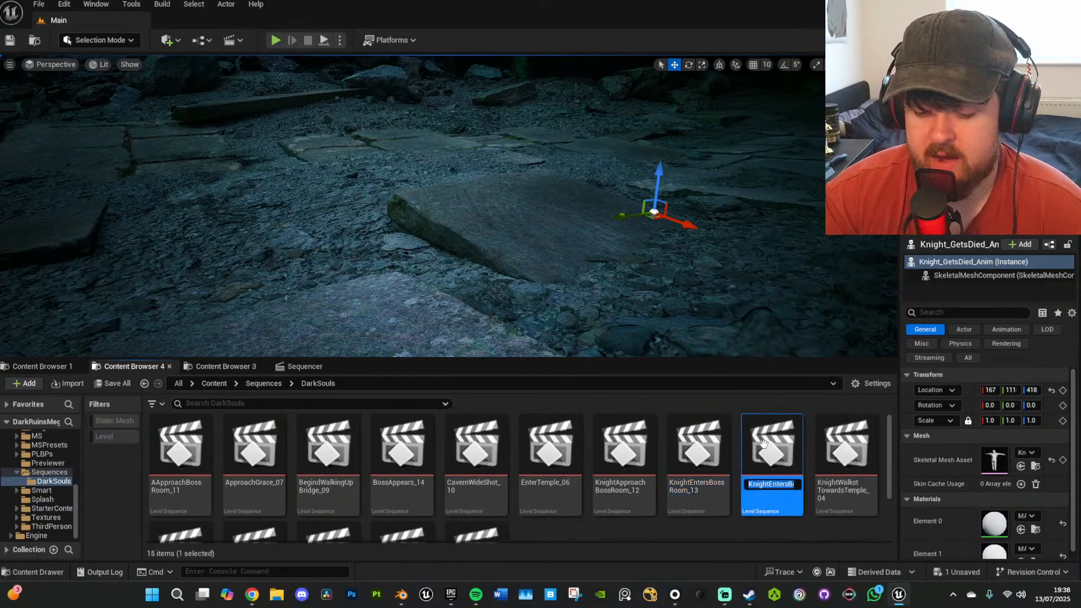
{"action": "key", "text": "End"}
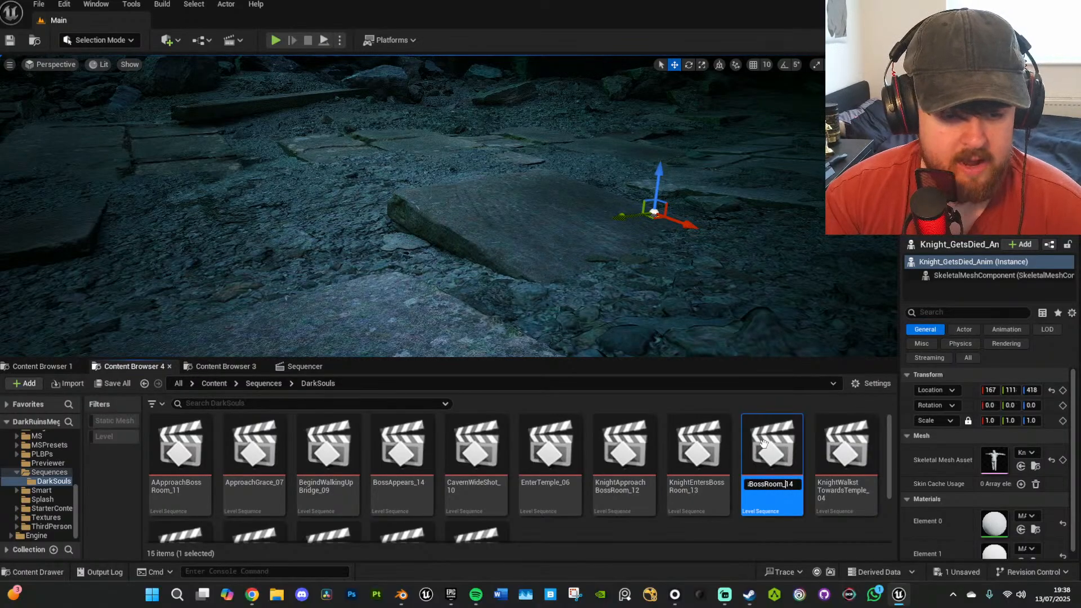
{"action": "key", "text": "BackSpace"}
{"action": "key", "text": "BackSpace"}
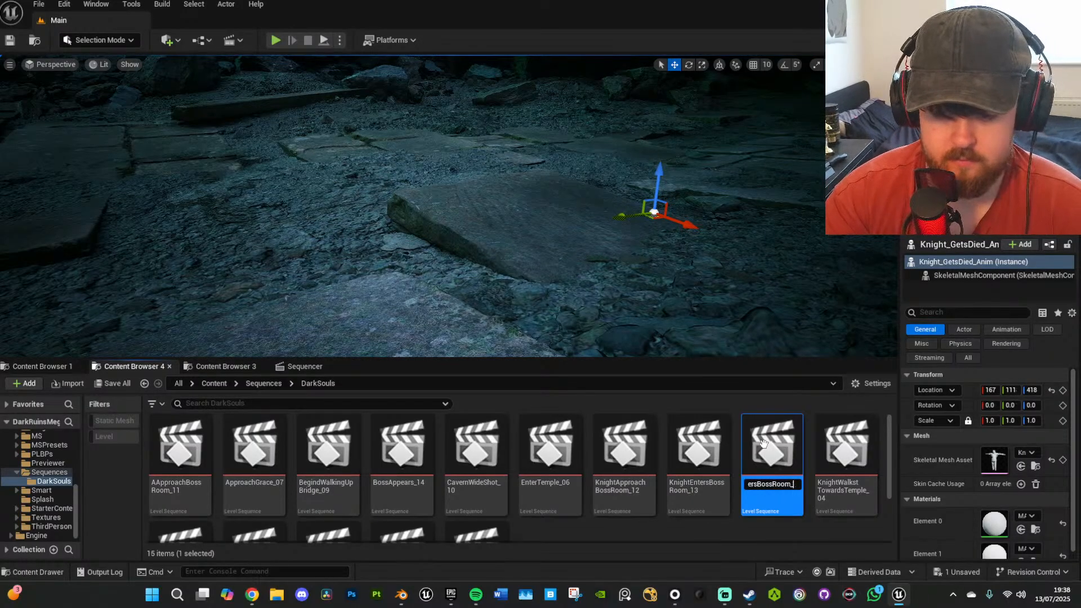
{"action": "type", "text": "15"}
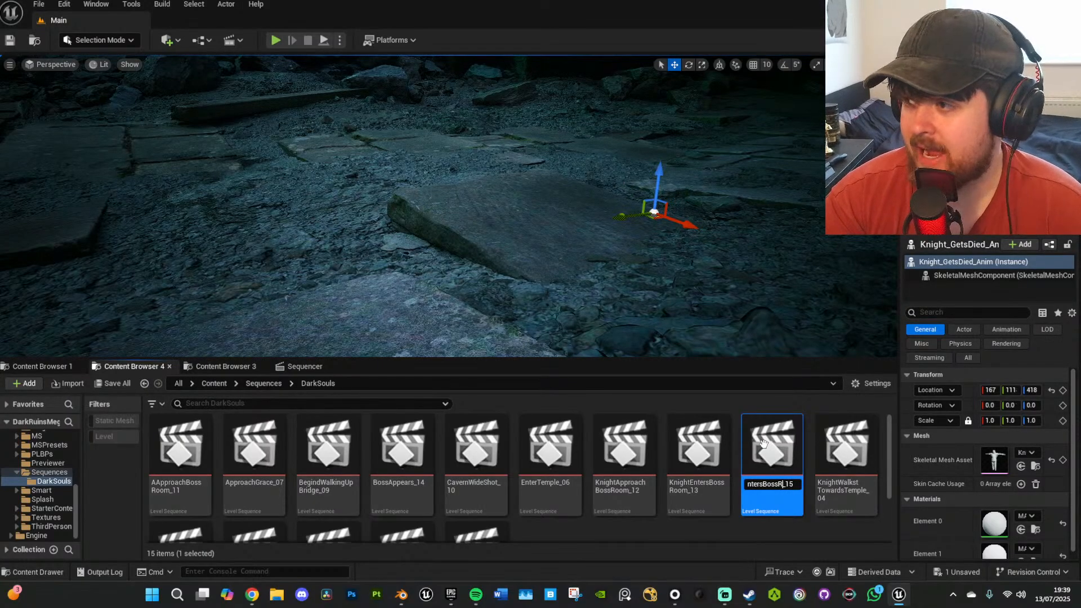
{"action": "key", "text": "BackSpace"}
{"action": "key", "text": "BackSpace"}
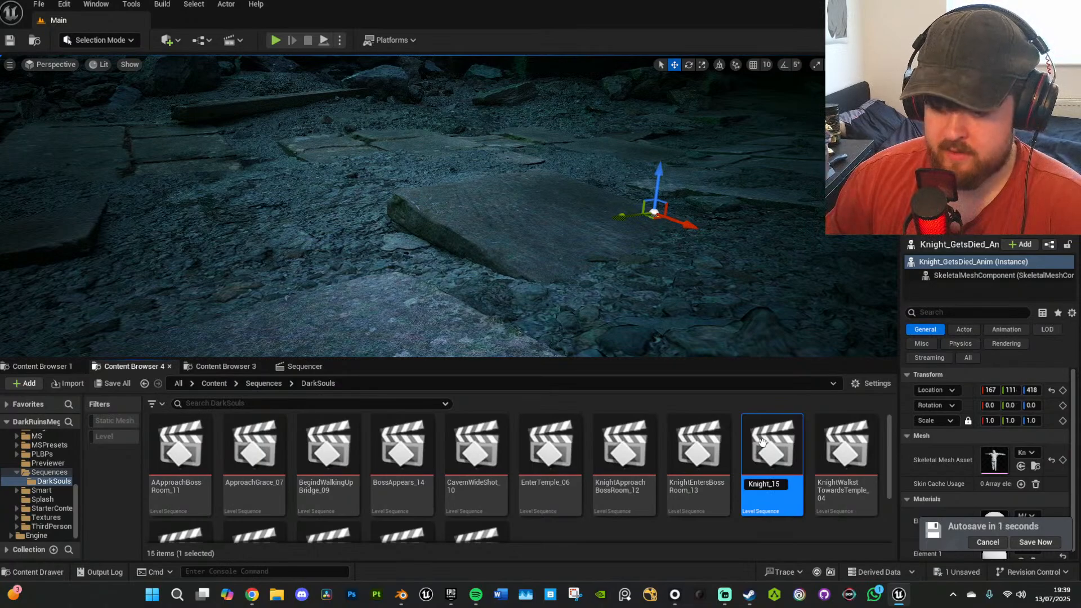
{"action": "key", "text": "Return"}
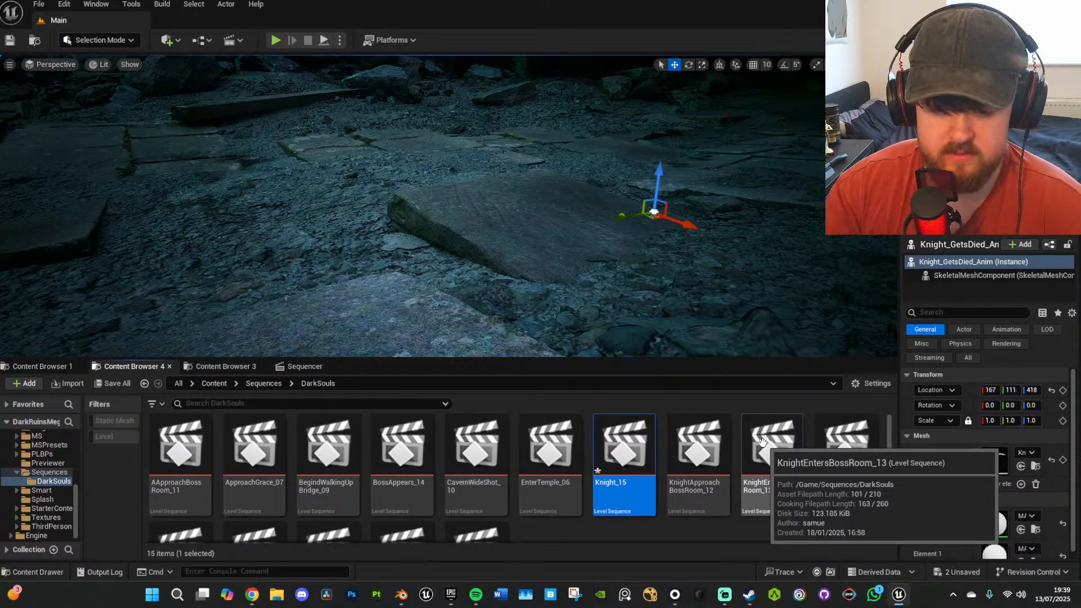
Open the Knight_15 sequence for editing and look at the assets in the BossFightMocap folder.
{"action": "right_click", "coordinate": [631, 435]}
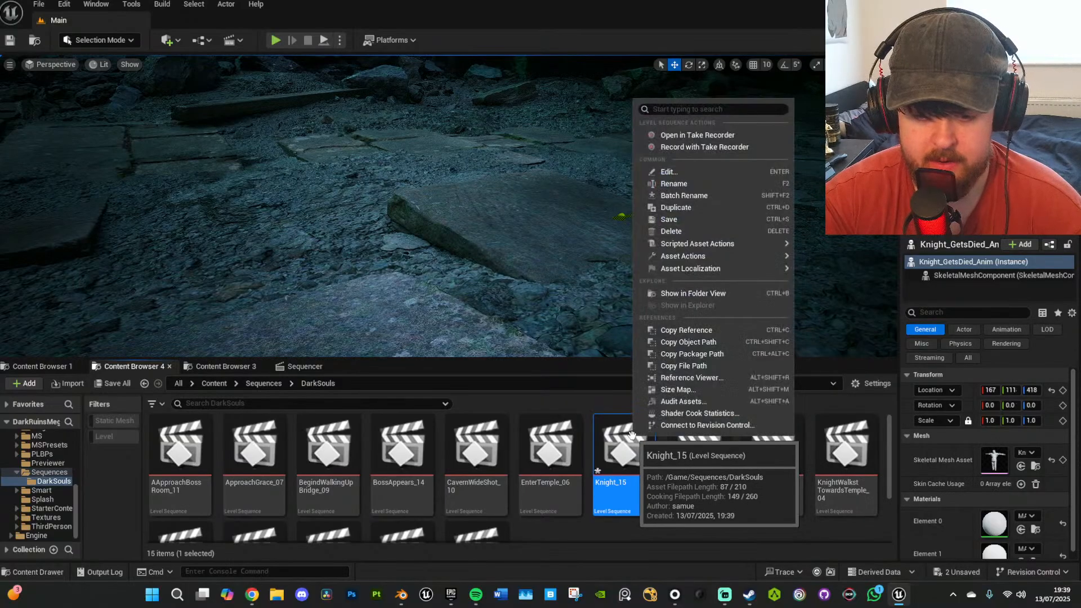
{"action": "left_click", "coordinate": [699, 174]}
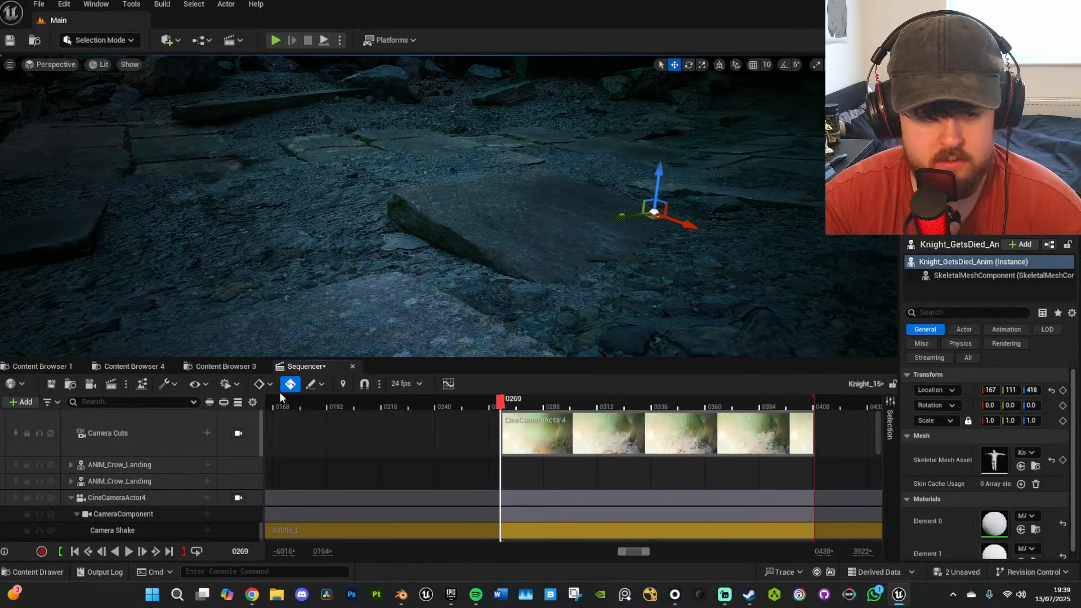
{"action": "left_click", "coordinate": [249, 367]}
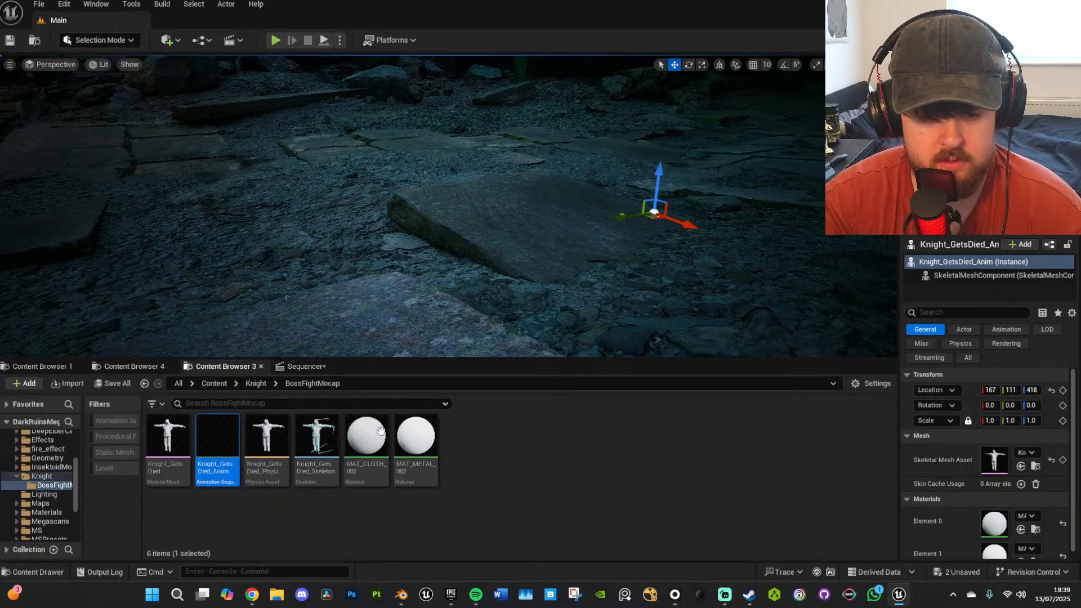
{"action": "left_click", "coordinate": [133, 366]}
Rename the Knight_15 sequence as KnightFightsBoss_15.
{"action": "right_click", "coordinate": [620, 448]}
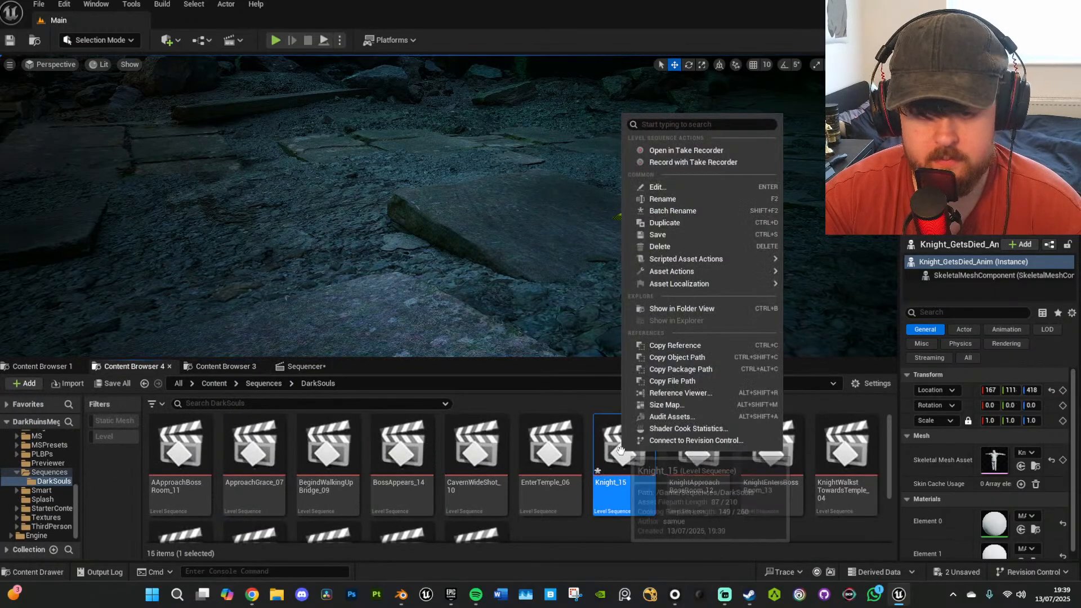
{"action": "left_click", "coordinate": [682, 199]}
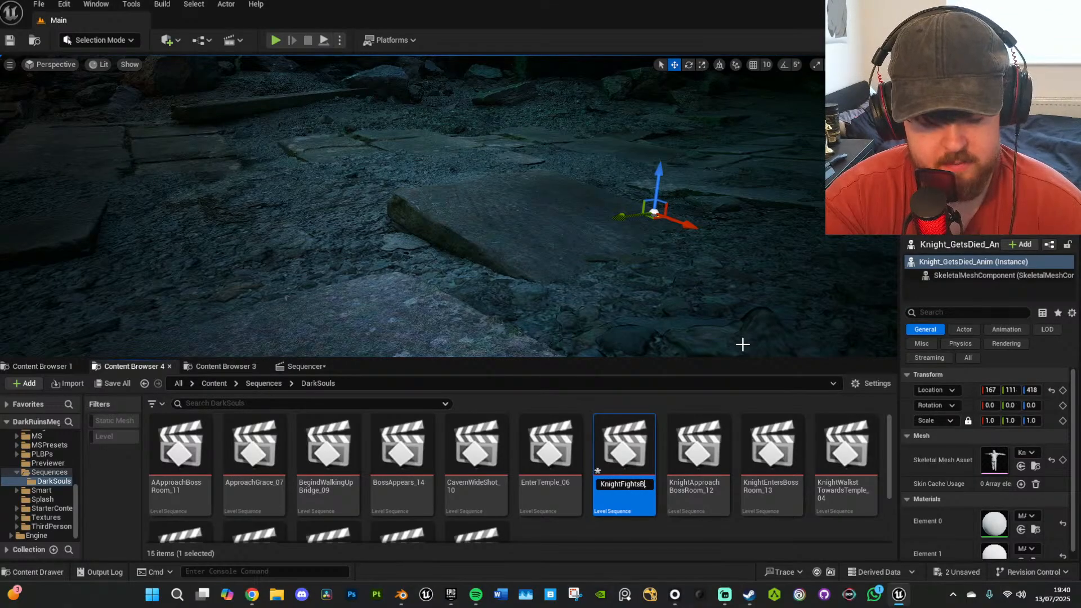
{"action": "type", "text": "oss_"}
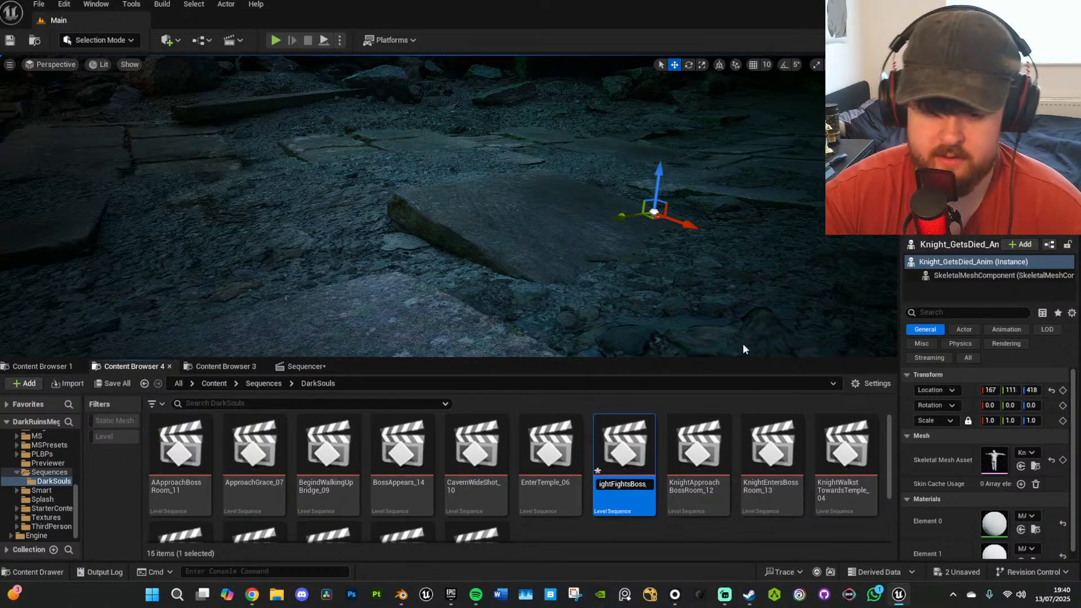
{"action": "key", "text": "Return"}
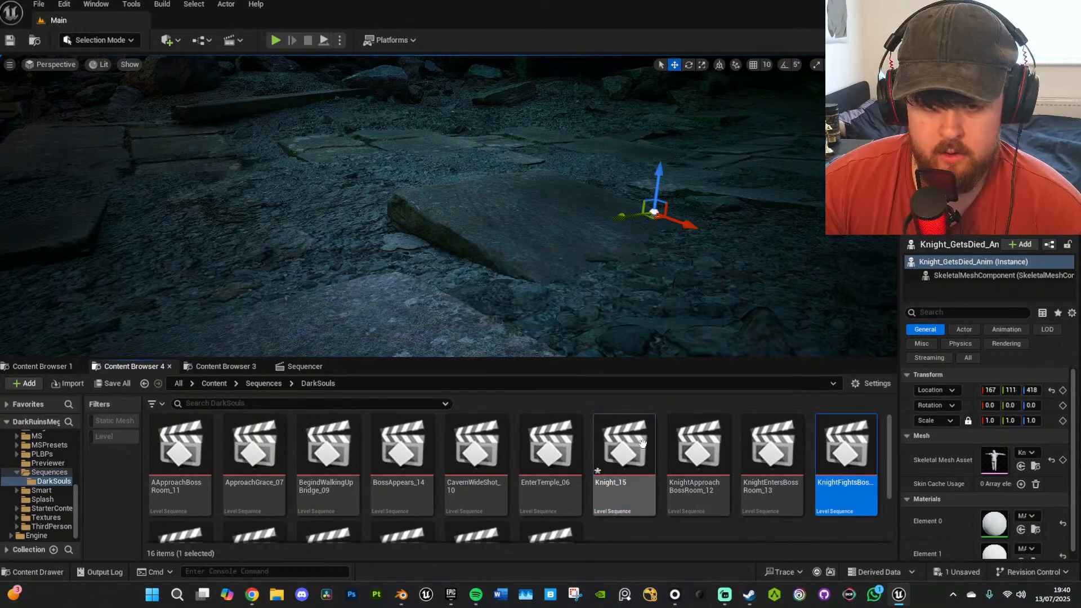
Add the Knight_GetsDied_Anim actor to the KnightFightsBoss_15 sequence and give it the Knight_GetsDied_Anim animation starting at frame 269.
{"action": "double_click", "coordinate": [782, 452]}
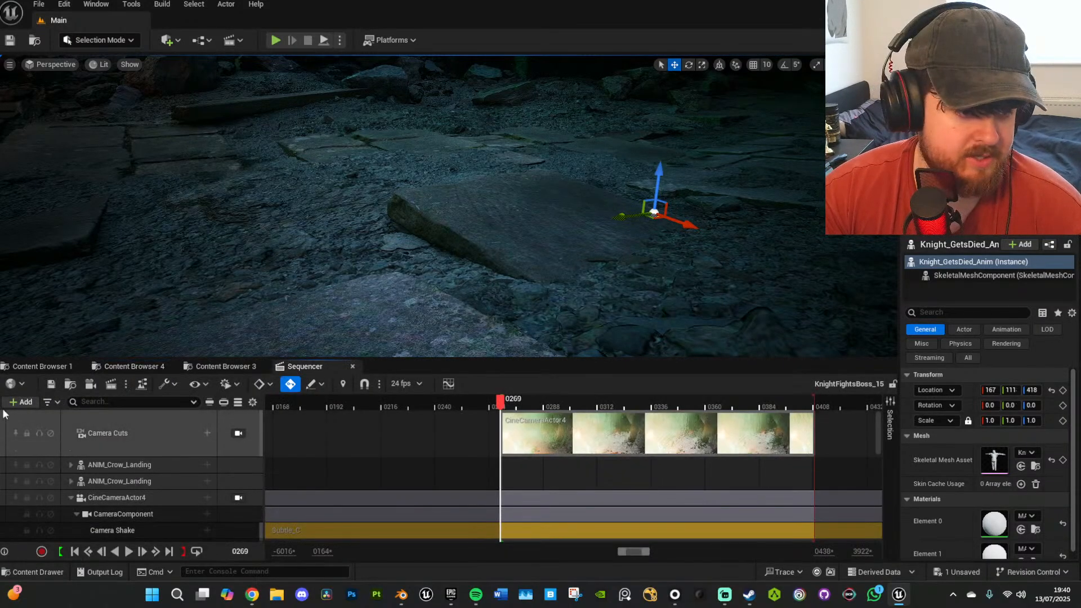
{"action": "left_click", "coordinate": [31, 408]}
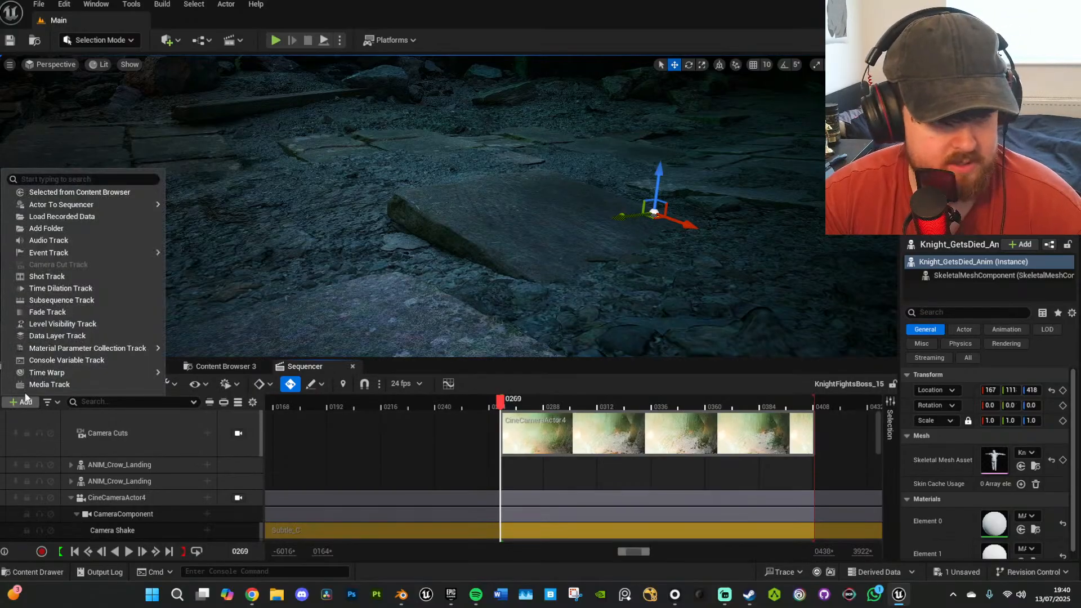
{"action": "mouse_move", "coordinate": [85, 203]}
{"action": "left_click", "coordinate": [199, 211]}
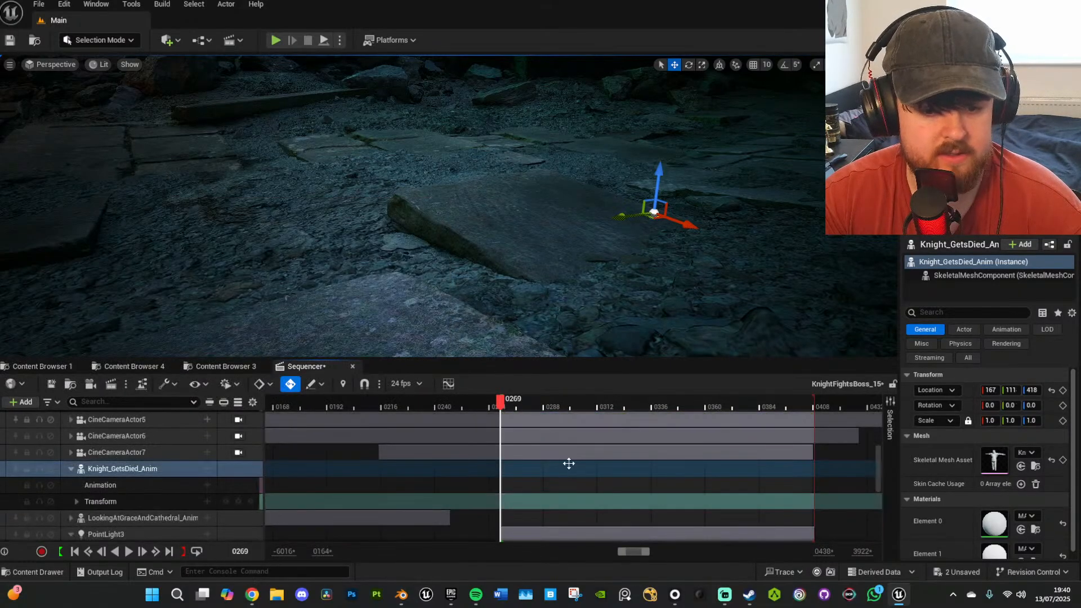
{"action": "left_click", "coordinate": [207, 485]}
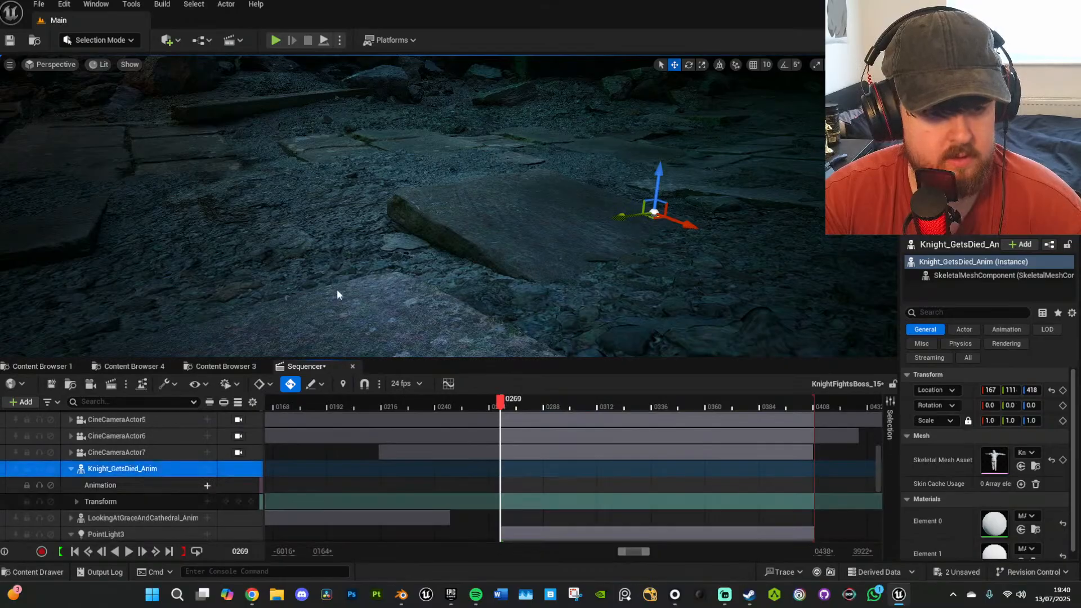
{"action": "left_click", "coordinate": [306, 346]}
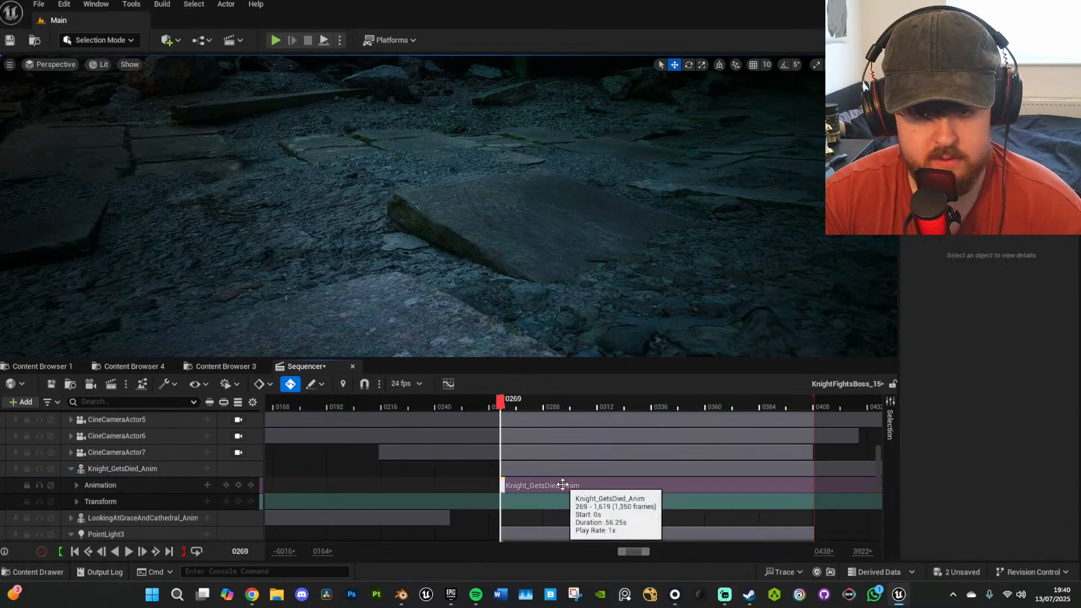
{"action": "left_click", "coordinate": [533, 403]}
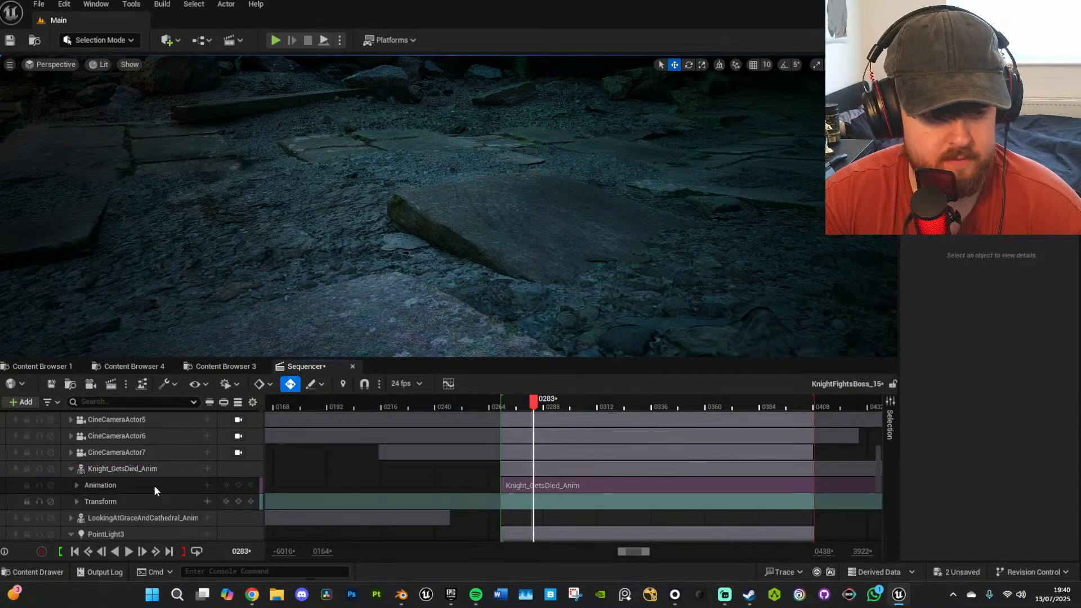
Enable rotation snapping at 10° and rotate the Knight_GetsDied_Anim actor about 90° around X.
{"action": "left_click", "coordinate": [164, 471]}
{"action": "right_click_drag", "start_coordinate": [613, 279], "coordinate": [478, 285]}
{"action": "key", "text": "e"}
{"action": "left_click", "coordinate": [785, 65]}
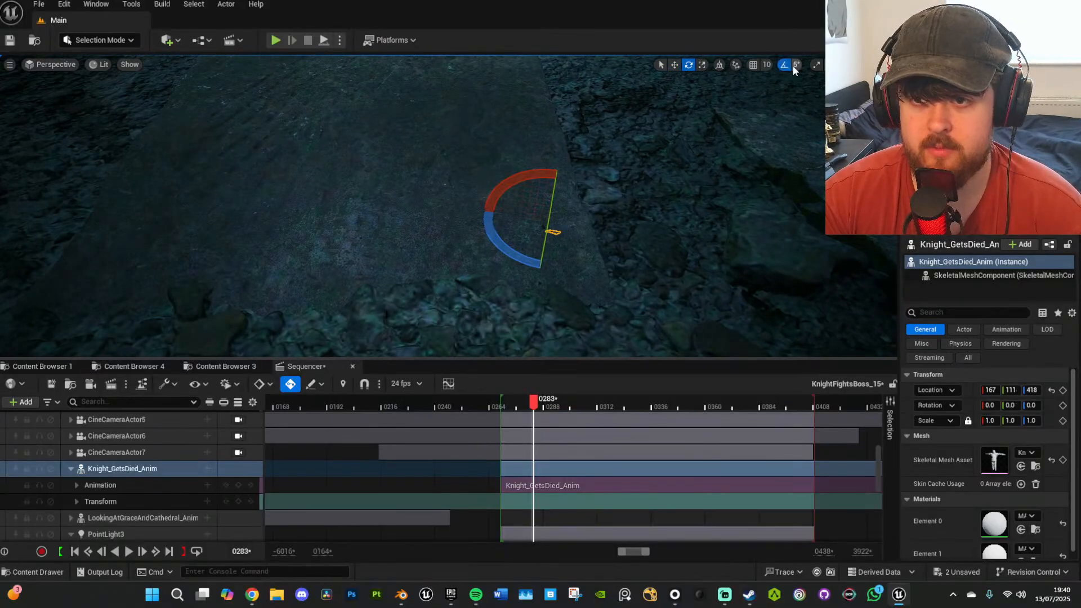
{"action": "left_click", "coordinate": [796, 65]}
{"action": "left_click", "coordinate": [805, 115]}
{"action": "left_click_drag", "start_coordinate": [549, 170], "coordinate": [602, 258]}
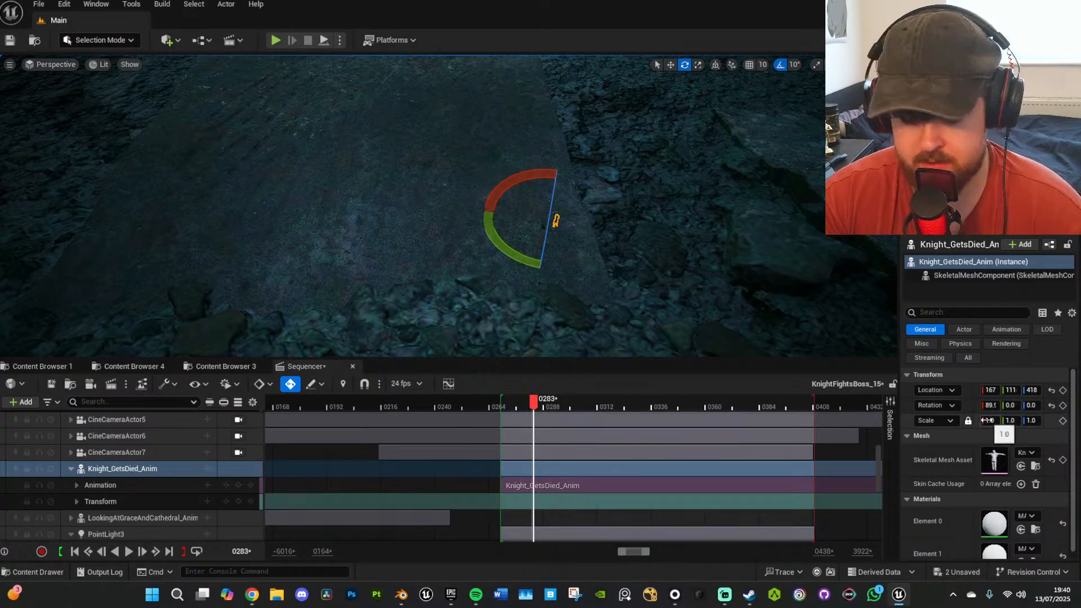
Set the Knight_GetsDied_Anim actor's scale to 1 and rotate it back to 0° around X.
{"action": "mouse_move", "coordinate": [989, 421]}
{"action": "left_mouse_down"}
{"action": "mouse_move", "coordinate": [962, 421]}
{"action": "mouse_move", "coordinate": [973, 421]}
{"action": "left_mouse_up"}
{"action": "left_click", "coordinate": [989, 421]}
{"action": "type", "text": "1"}
{"action": "key", "text": "Return"}
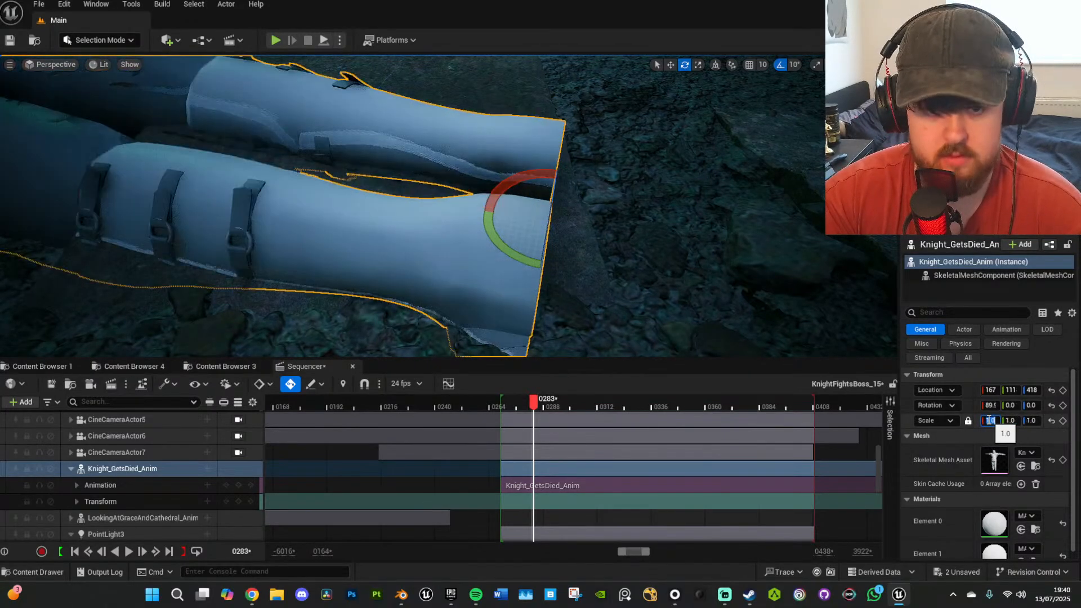
{"action": "right_click_drag", "start_coordinate": [692, 201], "coordinate": [560, 196]}
{"action": "key", "text": "s"}
{"action": "left_click_drag", "start_coordinate": [560, 196], "coordinate": [576, 194]}
{"action": "right_click_drag", "start_coordinate": [576, 193], "coordinate": [544, 286]}
{"action": "key", "text": "w"}
{"action": "key", "text": "s"}
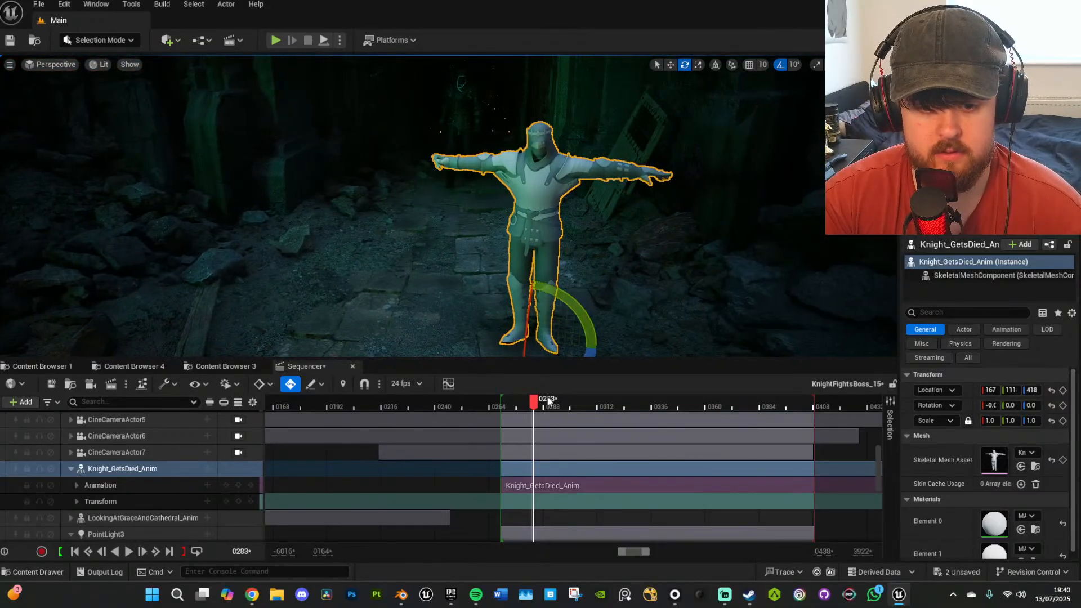
Add a third transform section to the Walking_Anim2 knight in the sequence and key it at frame 292.
{"action": "left_click_drag", "start_coordinate": [534, 403], "coordinate": [553, 404]}
{"action": "right_click_drag", "start_coordinate": [602, 218], "coordinate": [602, 218]}
{"action": "left_click", "coordinate": [568, 154]}
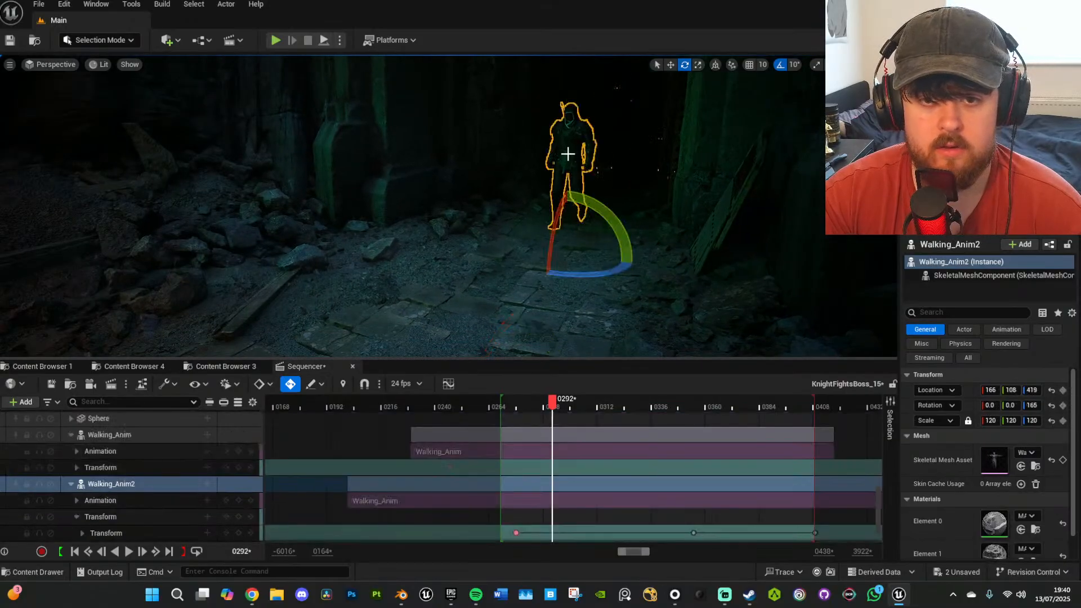
{"action": "scroll", "coordinate": [198, 499], "scroll_direction": "down", "scroll_amount": 1}
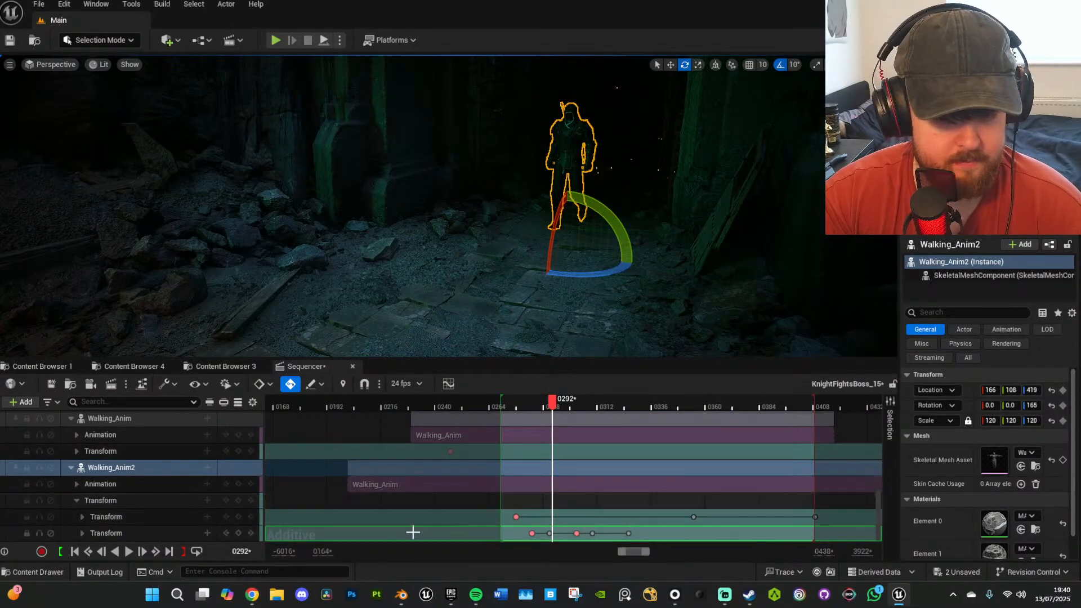
{"action": "left_click", "coordinate": [208, 533]}
{"action": "left_click", "coordinate": [236, 518]}
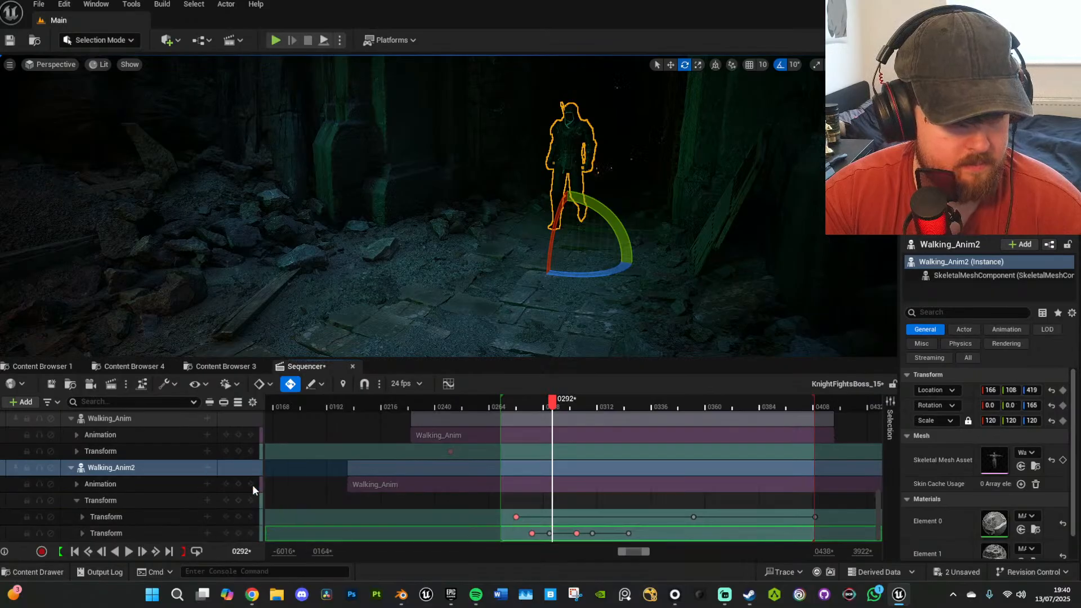
{"action": "left_click", "coordinate": [239, 533]}
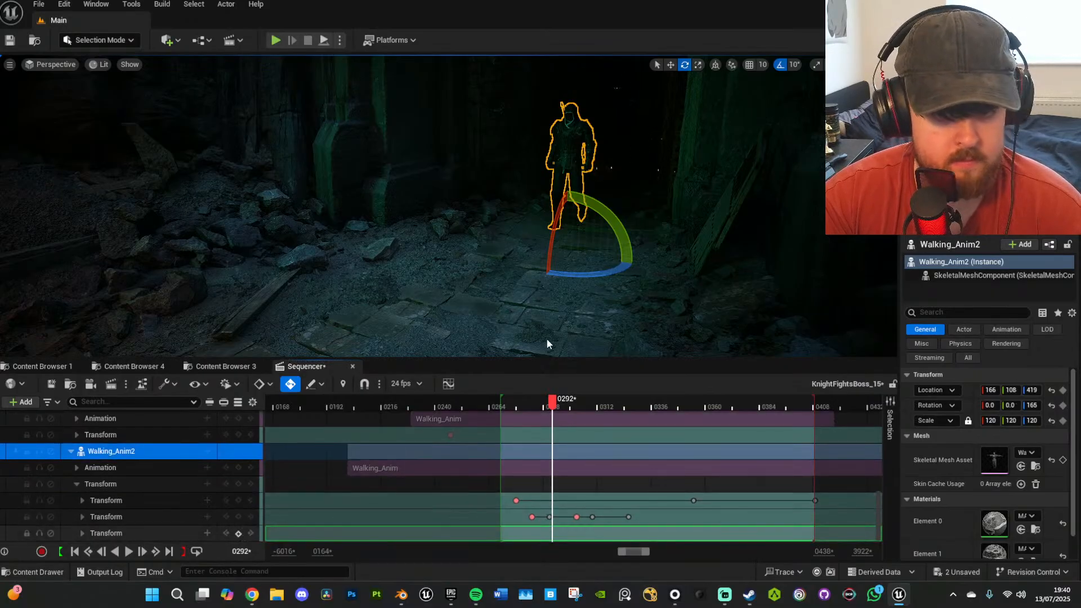
Lower the Walking_Anim2 knight beneath the stone floor to a height of about 366.
{"action": "key", "text": "s"}
{"action": "right_click_drag", "start_coordinate": [575, 249], "coordinate": [593, 265]}
{"action": "key", "text": "w"}
{"action": "key", "text": "End"}
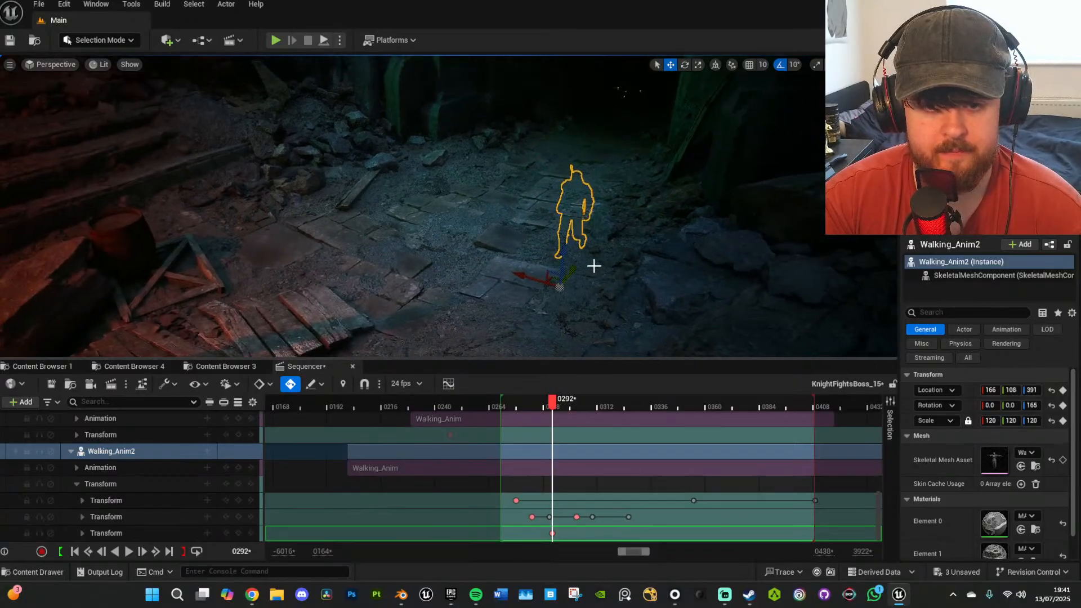
{"action": "left_click_drag", "start_coordinate": [564, 263], "coordinate": [572, 324]}
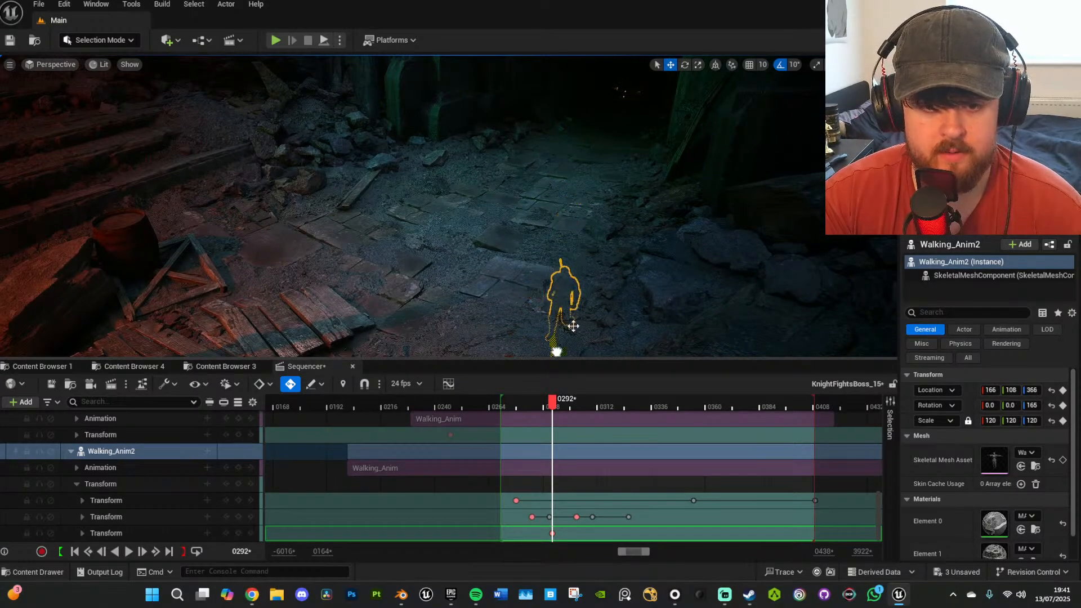
{"action": "right_click_drag", "start_coordinate": [571, 323], "coordinate": [582, 321]}
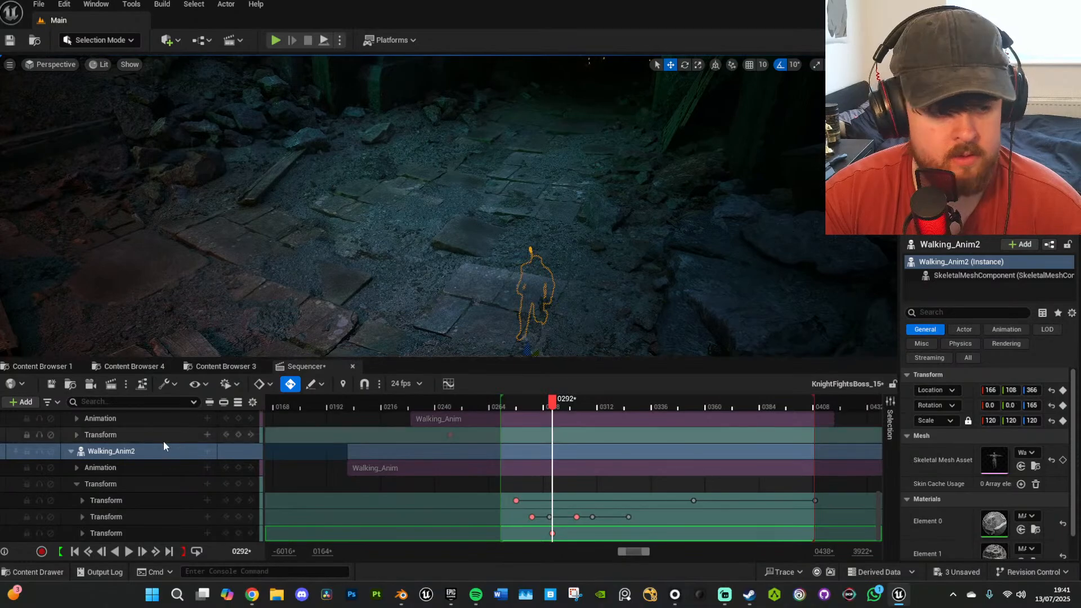
Set the uniform scale of the Knight_GetsDied_Anim actor to 5.
{"action": "left_click", "coordinate": [70, 451]}
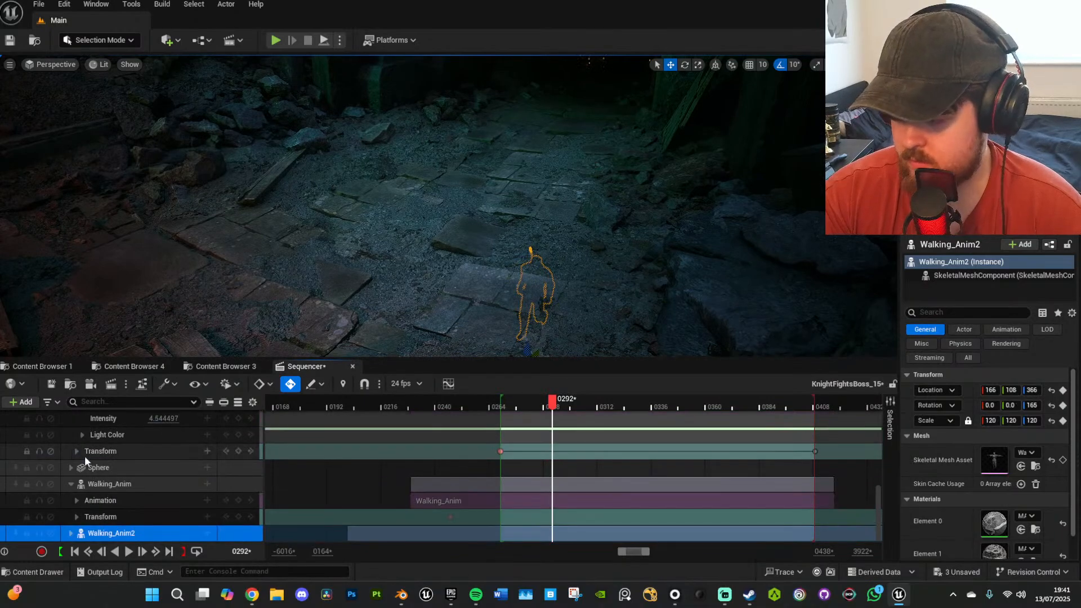
{"action": "scroll", "coordinate": [123, 478], "scroll_direction": "up", "scroll_amount": 1}
{"action": "left_click", "coordinate": [126, 502]}
{"action": "scroll", "coordinate": [126, 501], "scroll_direction": "up", "scroll_amount": 5}
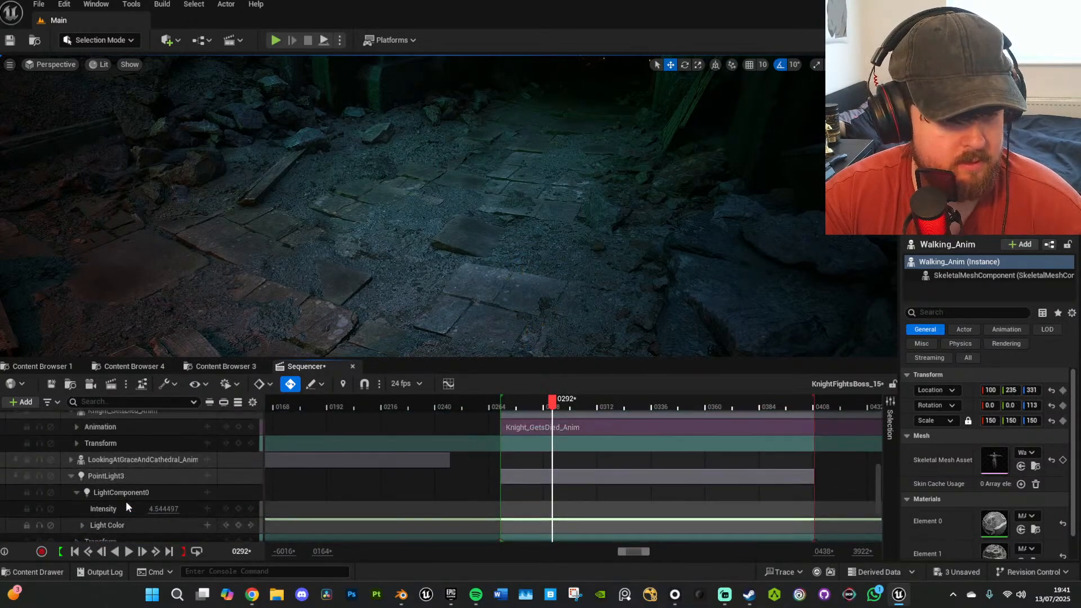
{"action": "left_click", "coordinate": [137, 429]}
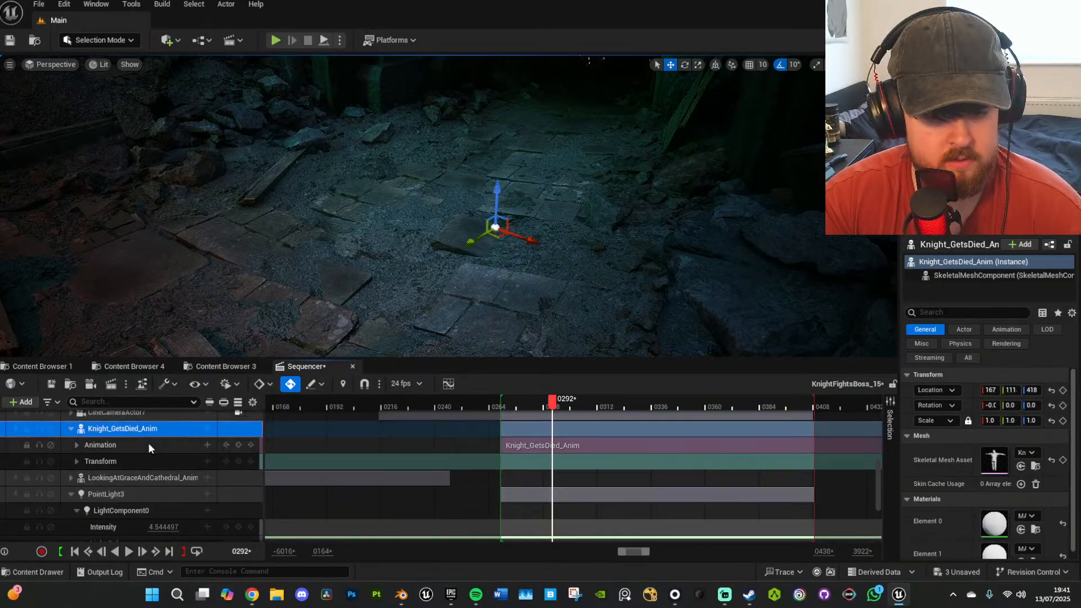
{"action": "mouse_move", "coordinate": [990, 420]}
{"action": "left_mouse_down"}
{"action": "mouse_move", "coordinate": [1022, 420]}
{"action": "mouse_move", "coordinate": [989, 420]}
{"action": "left_mouse_up"}
{"action": "left_click", "coordinate": [989, 421]}
{"action": "type", "text": "5"}
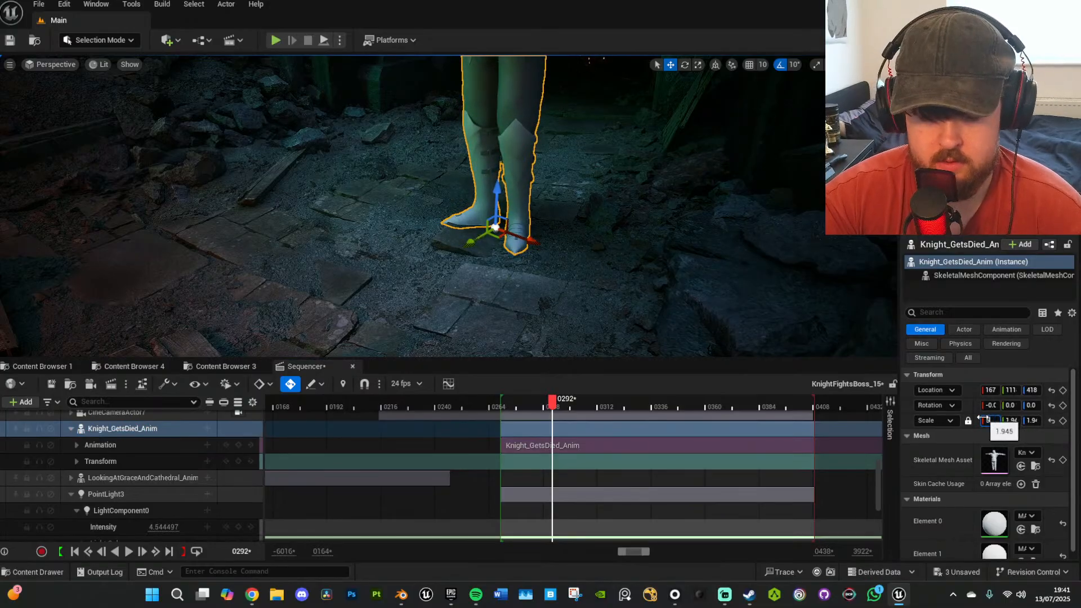
{"action": "key", "text": "Return"}
Stand the Knight_GetsDied_Anim actor upright at frame 298 by rotating it about 90° around X.
{"action": "left_click_drag", "start_coordinate": [554, 404], "coordinate": [568, 402]}
{"action": "key", "text": "w"}
{"action": "mouse_move", "coordinate": [613, 244]}
{"action": "right_mouse_down"}
{"action": "mouse_move", "coordinate": [619, 264]}
{"action": "mouse_move", "coordinate": [586, 223]}
{"action": "mouse_move", "coordinate": [613, 244]}
{"action": "right_mouse_up"}
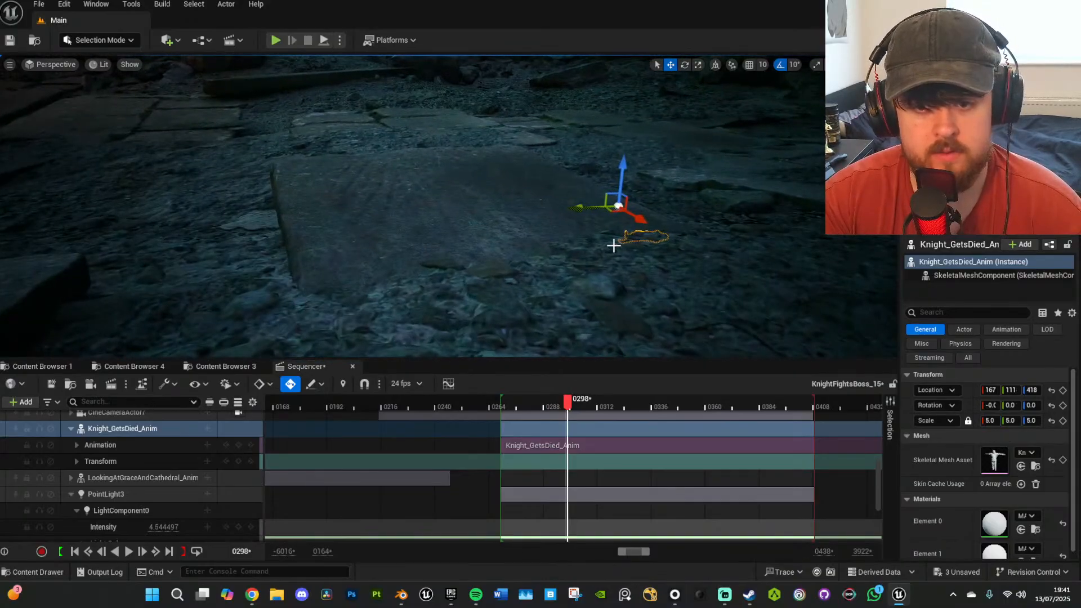
{"action": "key", "text": "e"}
{"action": "left_click_drag", "start_coordinate": [594, 164], "coordinate": [557, 208]}
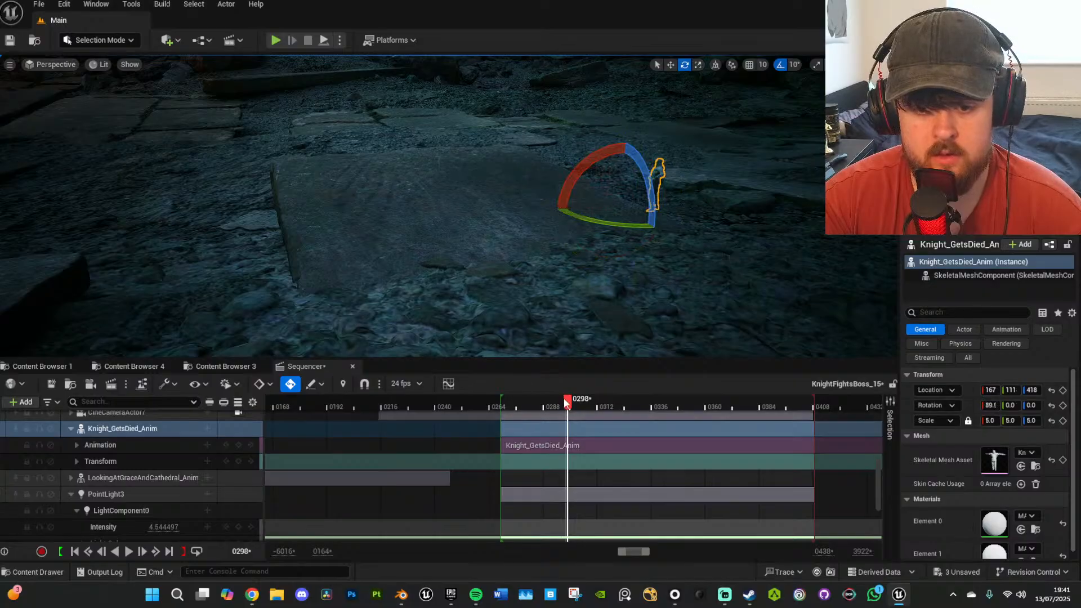
At frame 394, enlarge the Knight_GetsDied_Anim actor to a scale of about 121 and move it over the stone slab on the path.
{"action": "left_click_drag", "start_coordinate": [566, 402], "coordinate": [729, 398]}
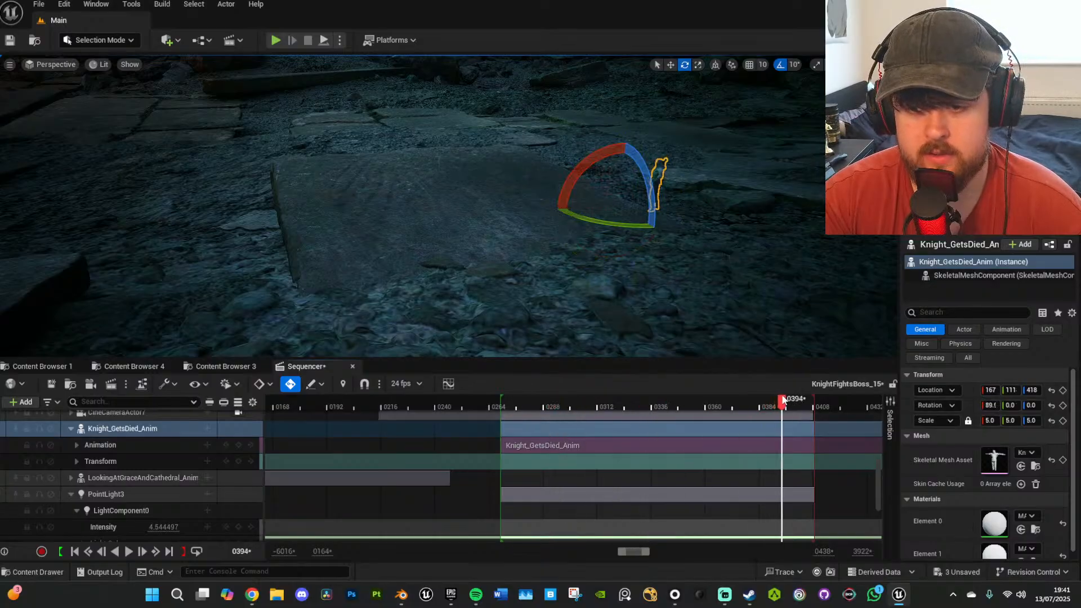
{"action": "right_click_drag", "start_coordinate": [653, 299], "coordinate": [672, 268]}
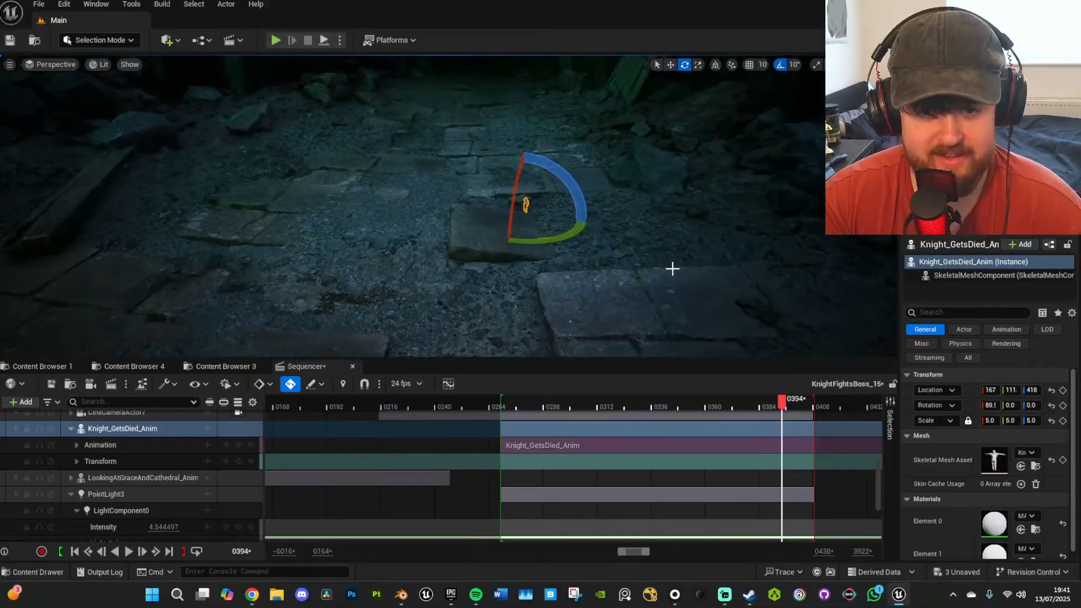
{"action": "key", "text": "r"}
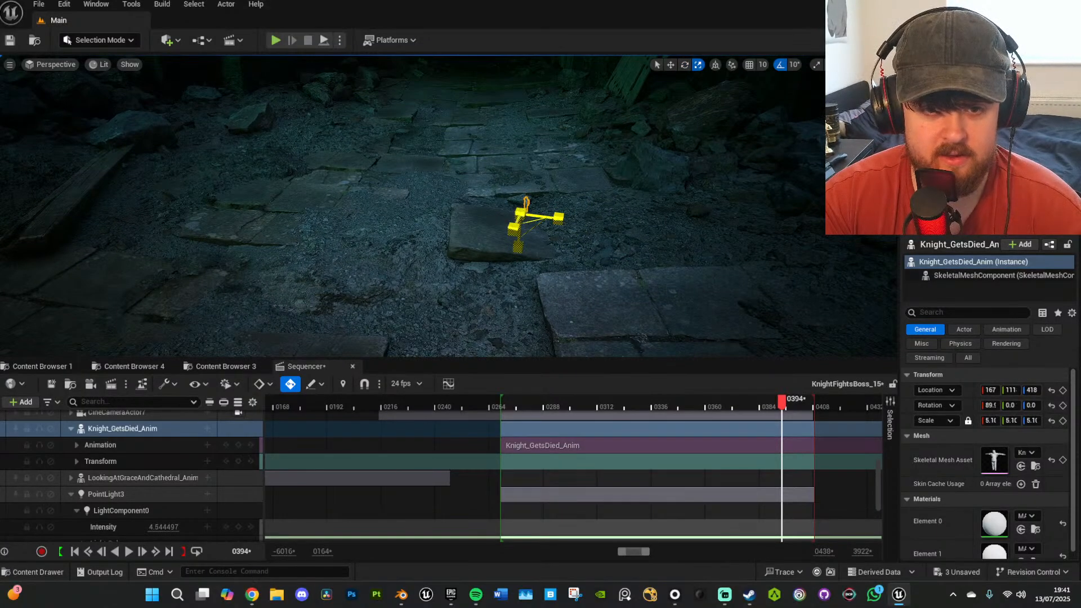
{"action": "left_click_drag", "start_coordinate": [991, 420], "coordinate": [1047, 421]}
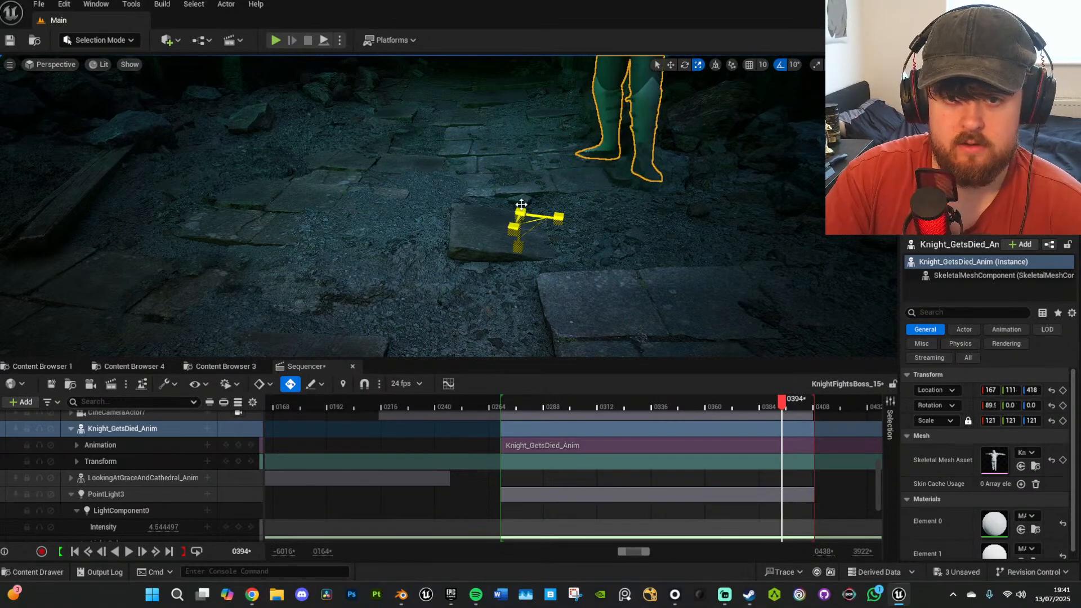
{"action": "right_click_drag", "start_coordinate": [483, 259], "coordinate": [483, 258]}
{"action": "left_click_drag", "start_coordinate": [505, 220], "coordinate": [354, 253]}
{"action": "right_click_drag", "start_coordinate": [515, 271], "coordinate": [516, 271]}
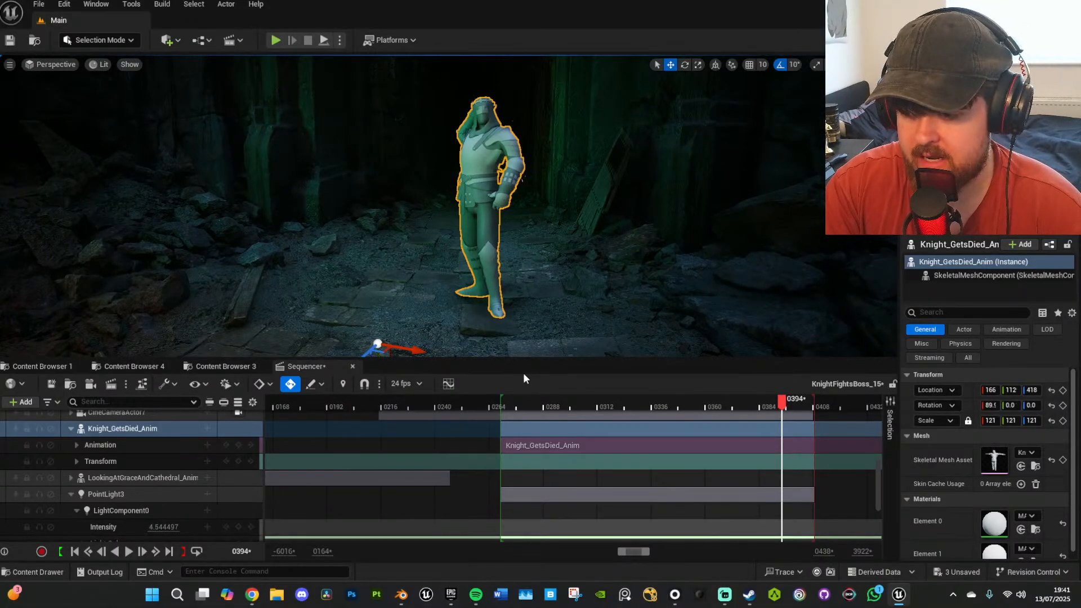
{"action": "right_click_drag", "start_coordinate": [538, 299], "coordinate": [538, 299]}
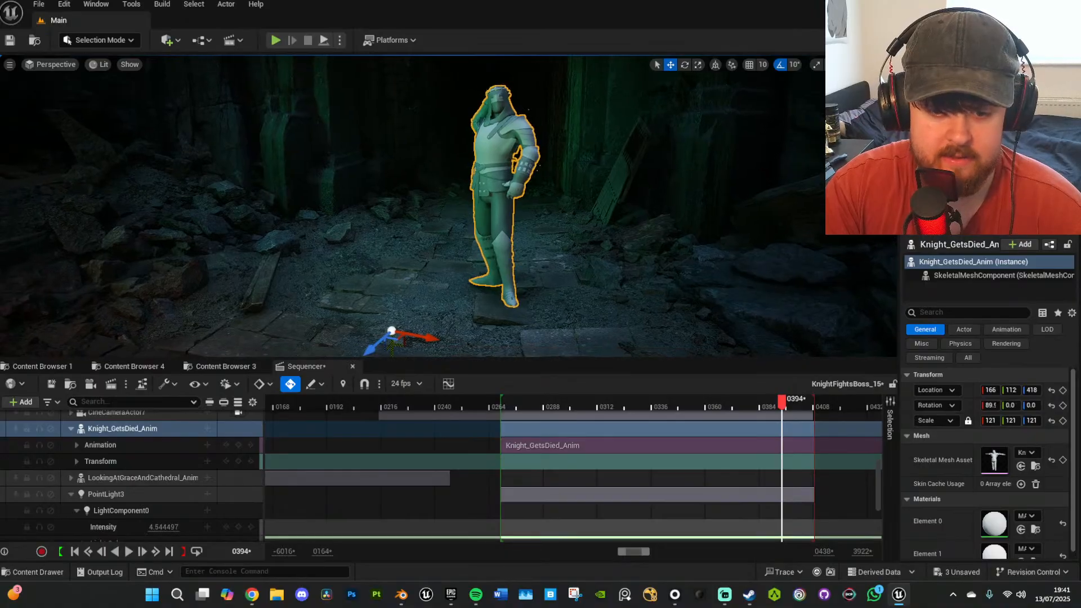
Delete the third transform section from the Walking_Anim2 track.
{"action": "scroll", "coordinate": [188, 502], "scroll_direction": "down", "scroll_amount": 3}
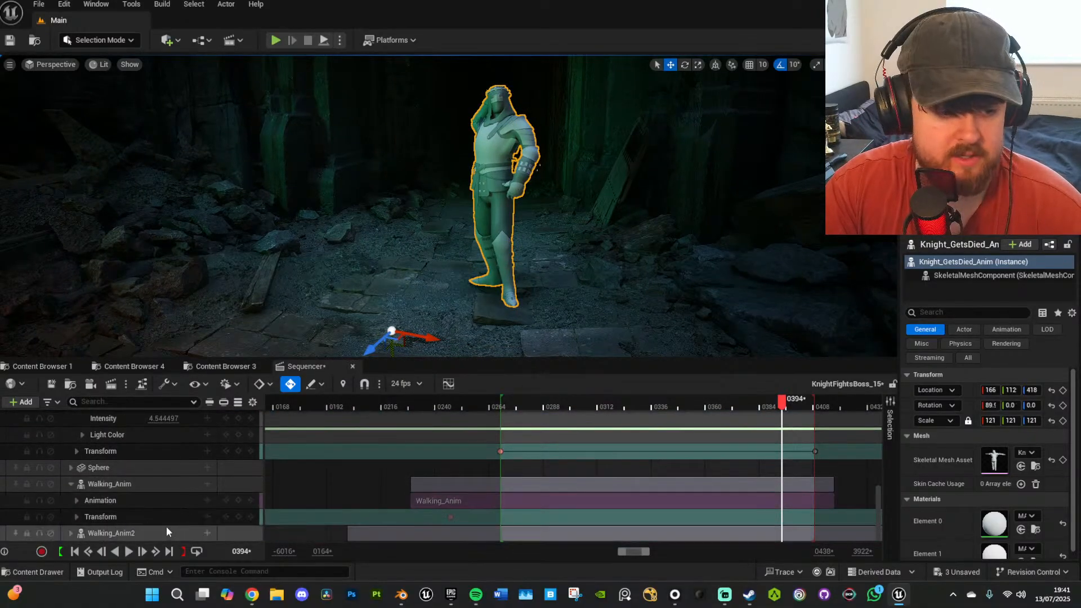
{"action": "left_click", "coordinate": [70, 533]}
{"action": "scroll", "coordinate": [150, 499], "scroll_direction": "down", "scroll_amount": 3}
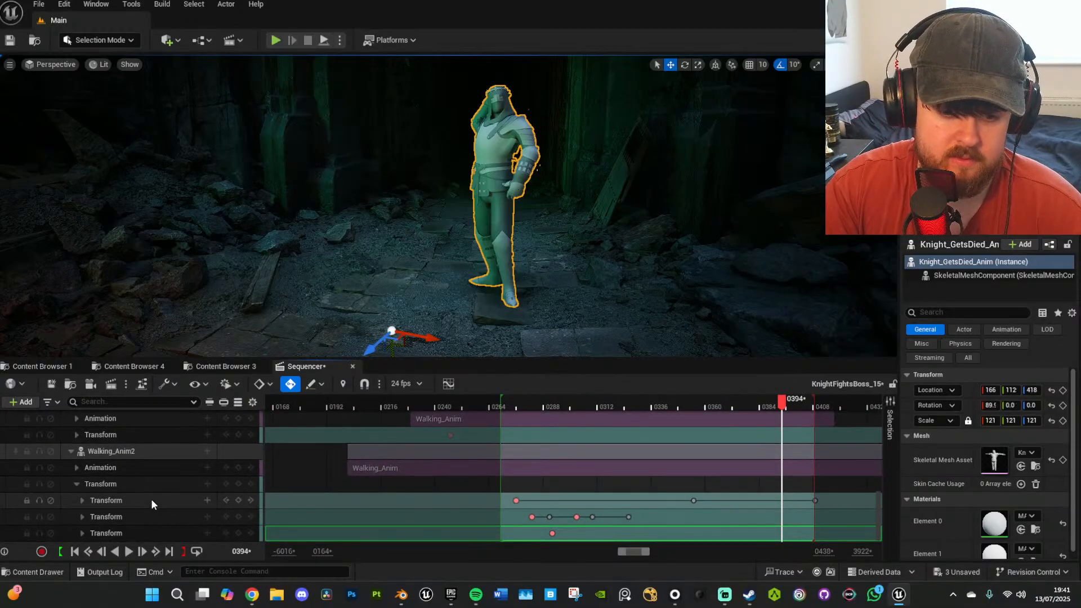
{"action": "left_click", "coordinate": [149, 533]}
{"action": "key", "text": "Delete"}
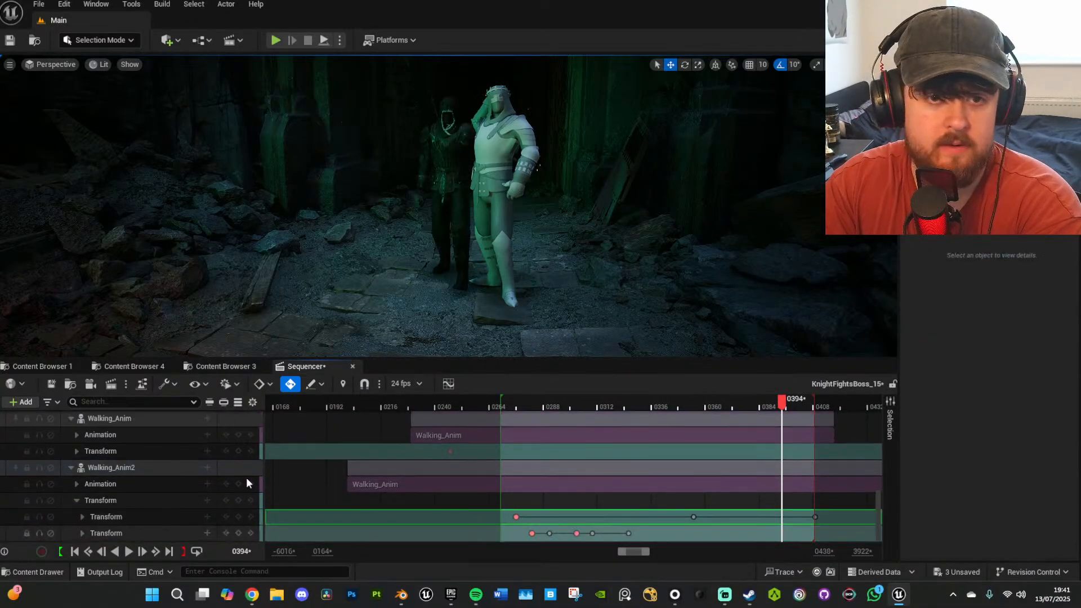
Scale the Knight_GetsDied_Anim actor down to about 112 to match the size of the dark-armoured knight beside it.
{"action": "right_click_drag", "start_coordinate": [618, 263], "coordinate": [569, 263]}
{"action": "key", "text": "w"}
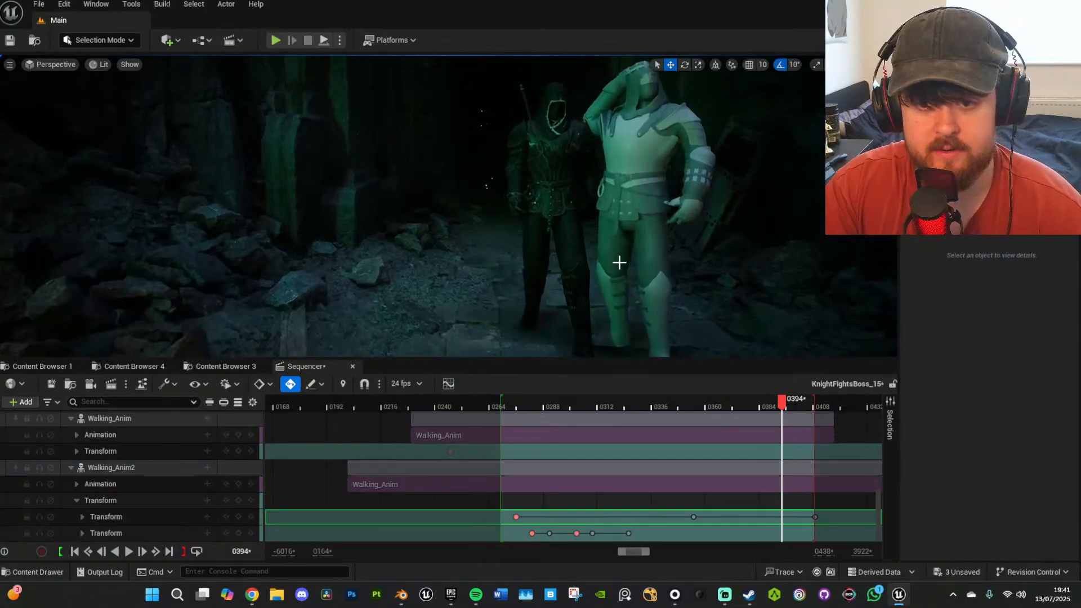
{"action": "left_click", "coordinate": [649, 222]}
{"action": "right_click_drag", "start_coordinate": [649, 221], "coordinate": [620, 243]}
{"action": "key", "text": "s"}
{"action": "key", "text": "s"}
{"action": "key", "text": "r"}
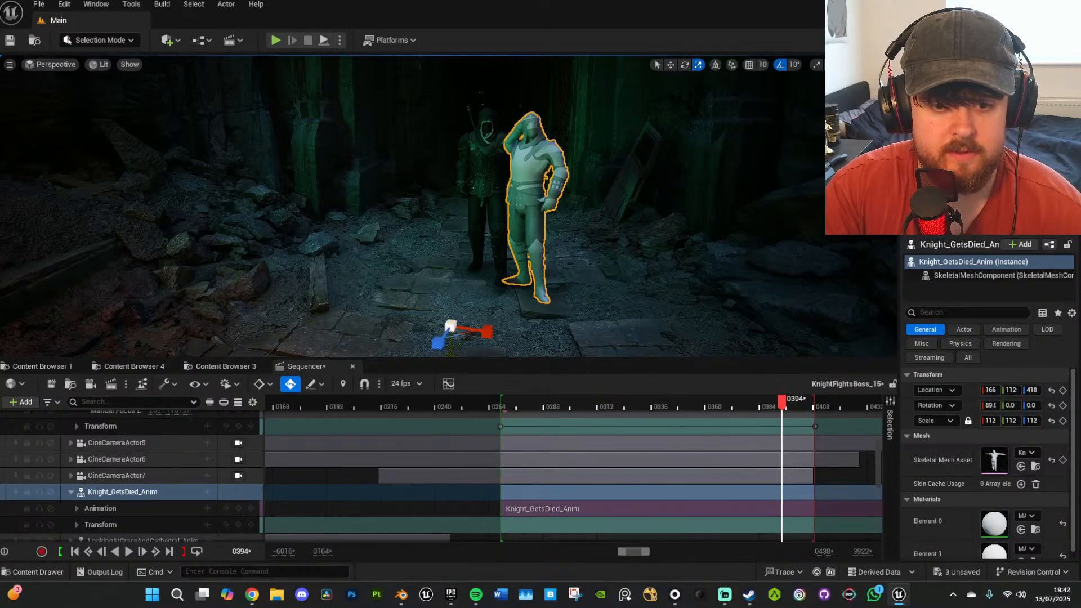
Try to move the Knight_GetsDied_Anim character across the cavern floor toward the wooden planks.
{"action": "key", "text": "w"}
{"action": "right_click_drag", "start_coordinate": [621, 244], "coordinate": [749, 243]}
{"action": "key", "text": "a"}
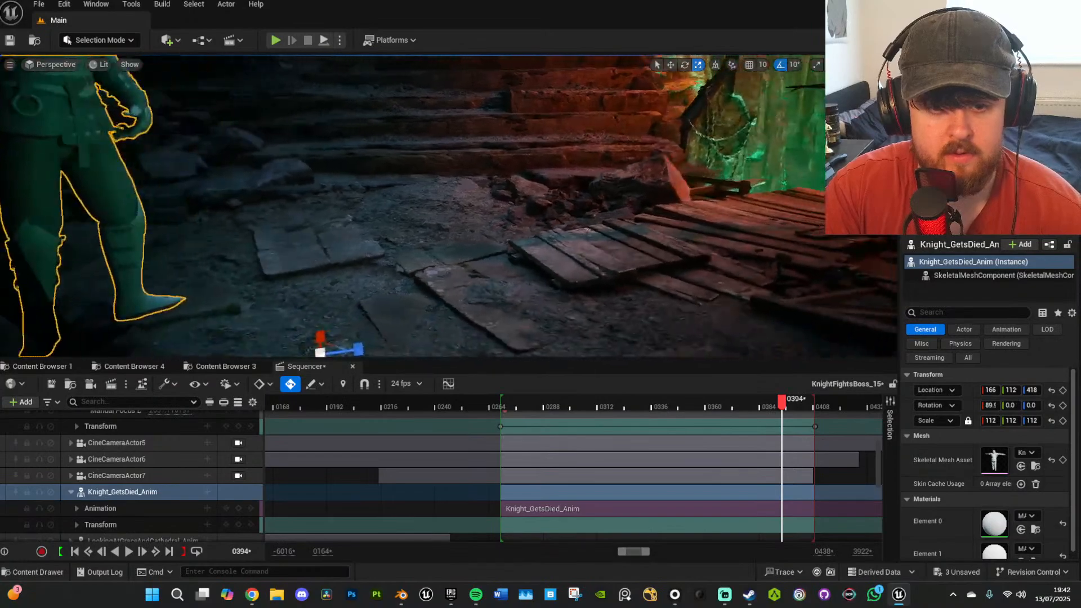
{"action": "mouse_move", "coordinate": [515, 283]}
{"action": "right_mouse_down"}
{"action": "mouse_move", "coordinate": [484, 282]}
{"action": "mouse_move", "coordinate": [515, 284]}
{"action": "right_mouse_up"}
{"action": "left_click_drag", "start_coordinate": [482, 258], "coordinate": [695, 288]}
{"action": "key", "text": "d"}
{"action": "right_click_drag", "start_coordinate": [708, 272], "coordinate": [402, 318]}
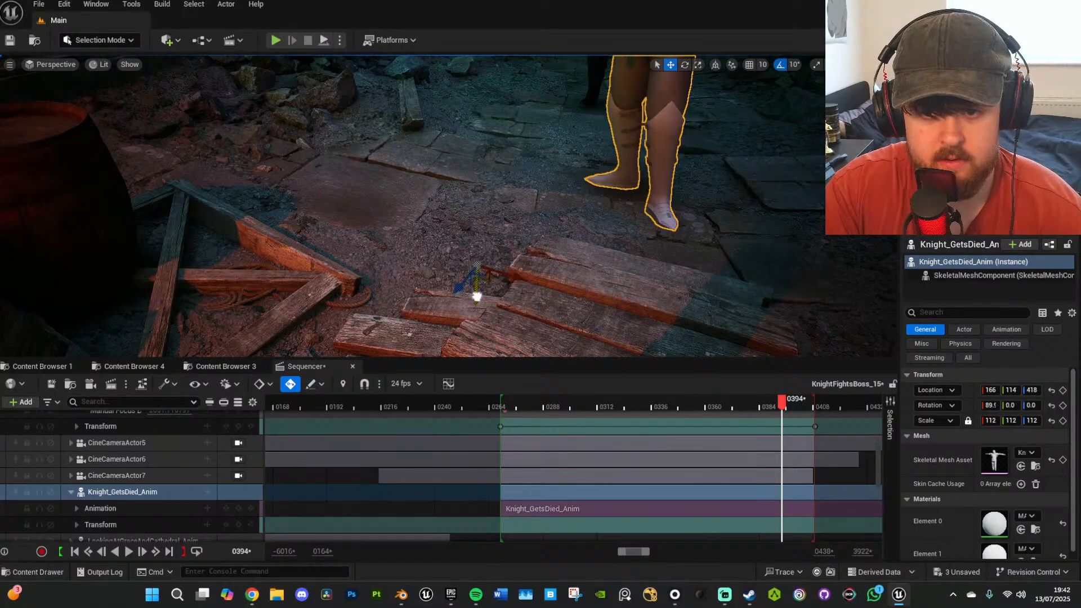
{"action": "right_click_drag", "start_coordinate": [590, 265], "coordinate": [687, 210]}
{"action": "key", "text": "s"}
{"action": "key", "text": "w"}
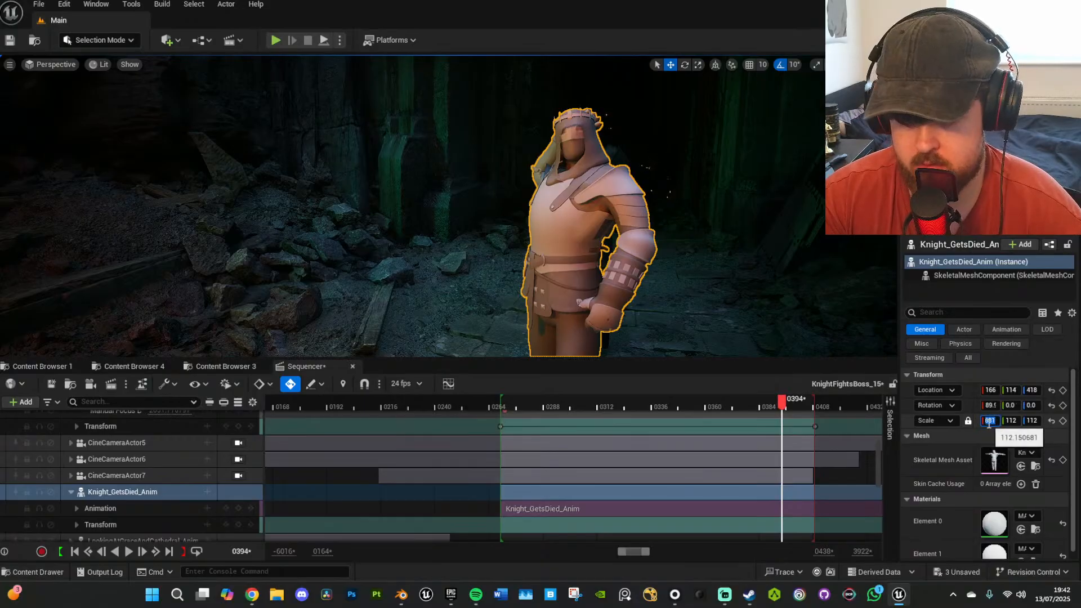
Force delete the KnightFightsBoss_15 level sequence from the DarkSouls sequences folder.
{"action": "left_click", "coordinate": [223, 366]}
{"action": "left_click", "coordinate": [313, 366]}
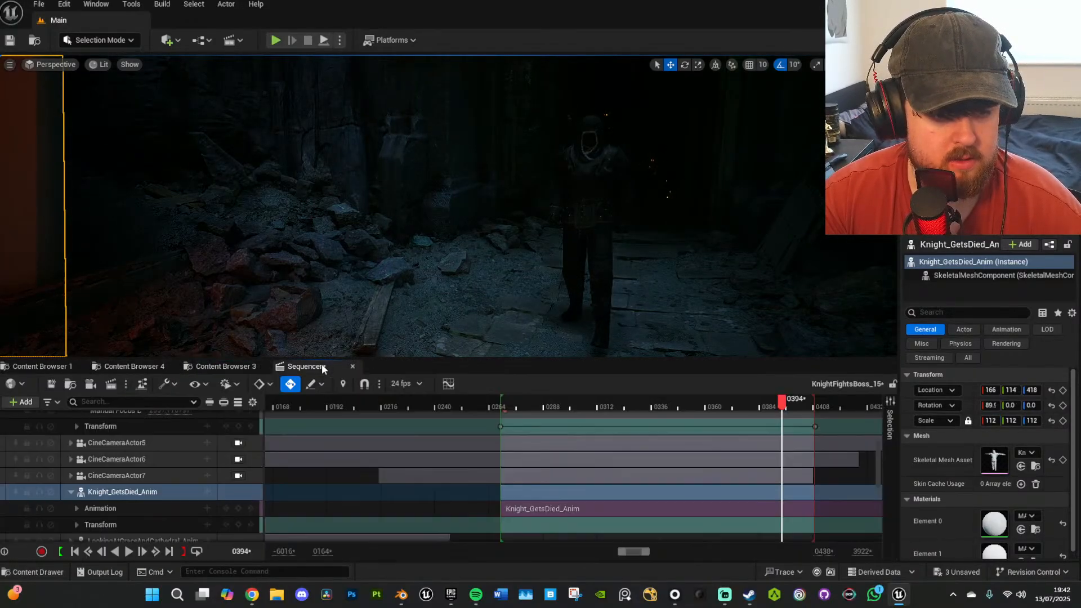
{"action": "left_click", "coordinate": [118, 367]}
{"action": "left_click", "coordinate": [766, 458]}
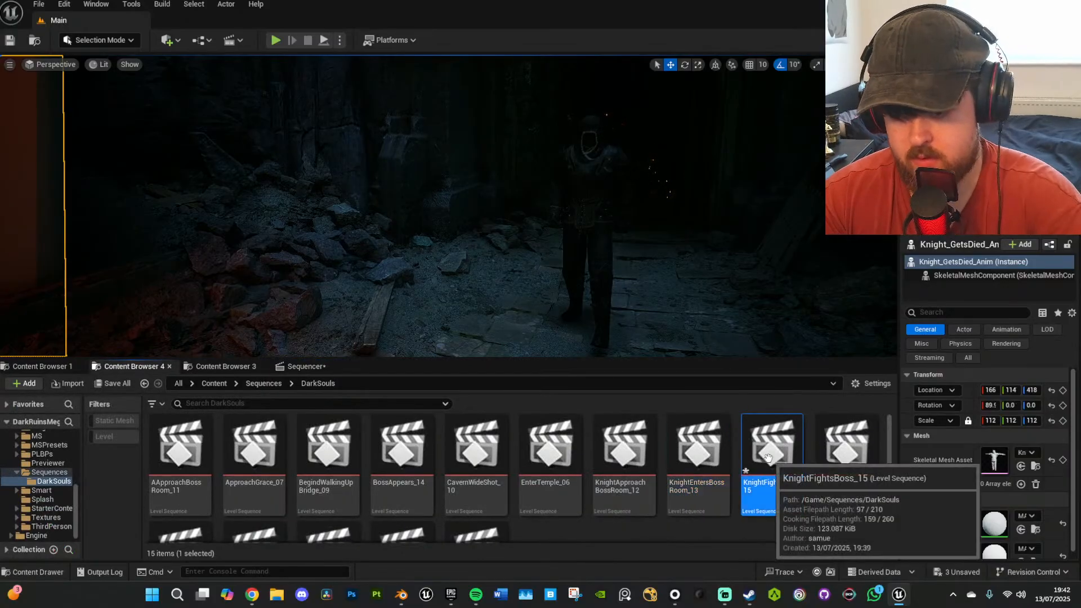
{"action": "key", "text": "Delete"}
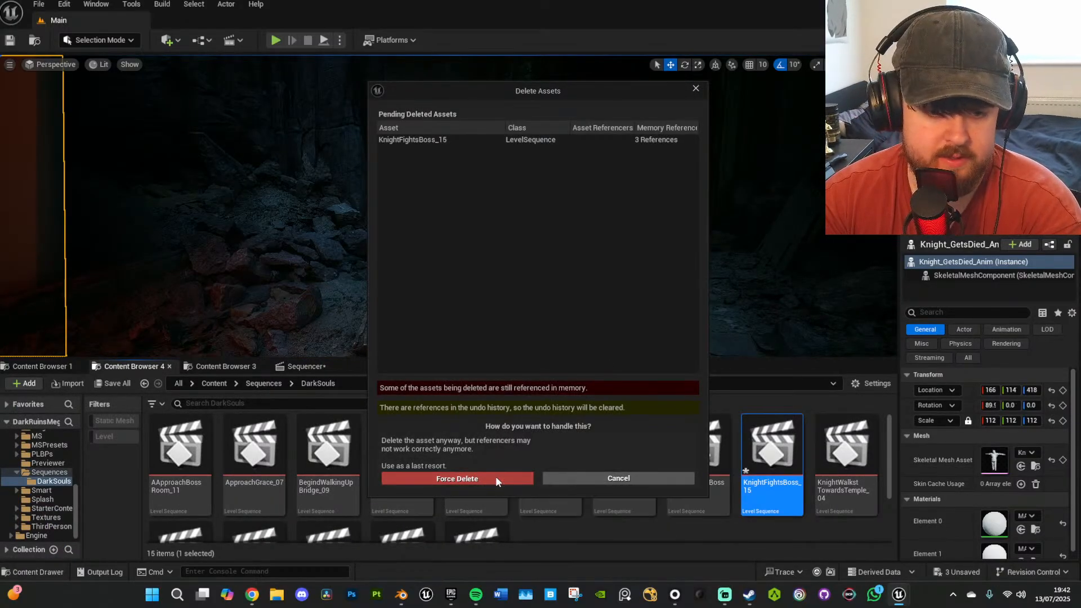
{"action": "left_click", "coordinate": [496, 477]}
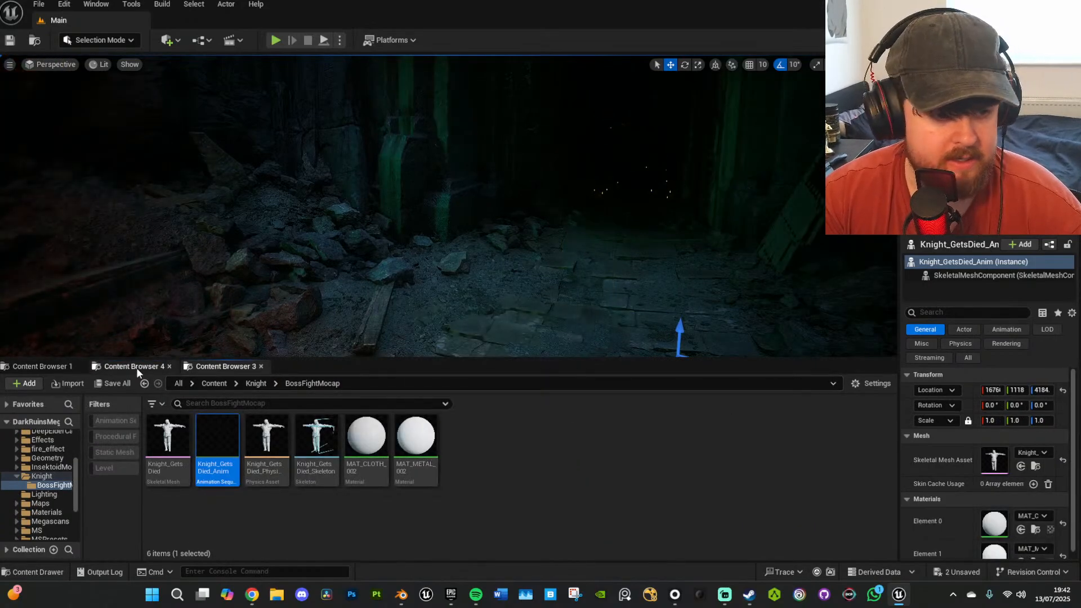
Duplicate the BossAppears_14 level sequence as KnigthFightsBoss_15 and open the copy.
{"action": "left_click", "coordinate": [136, 367]}
{"action": "right_click", "coordinate": [415, 466]}
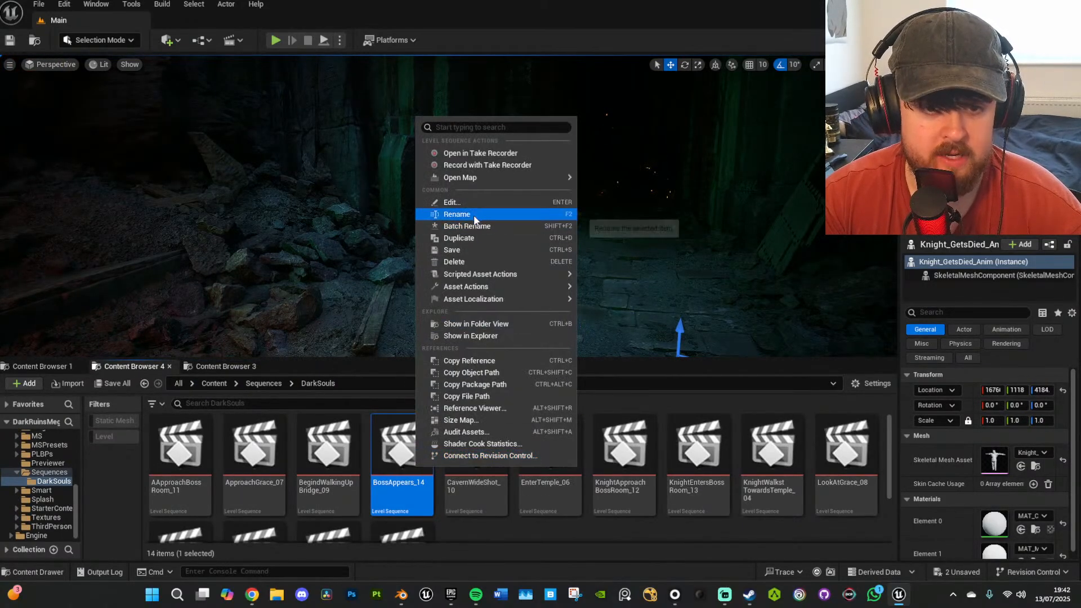
{"action": "left_click", "coordinate": [475, 239]}
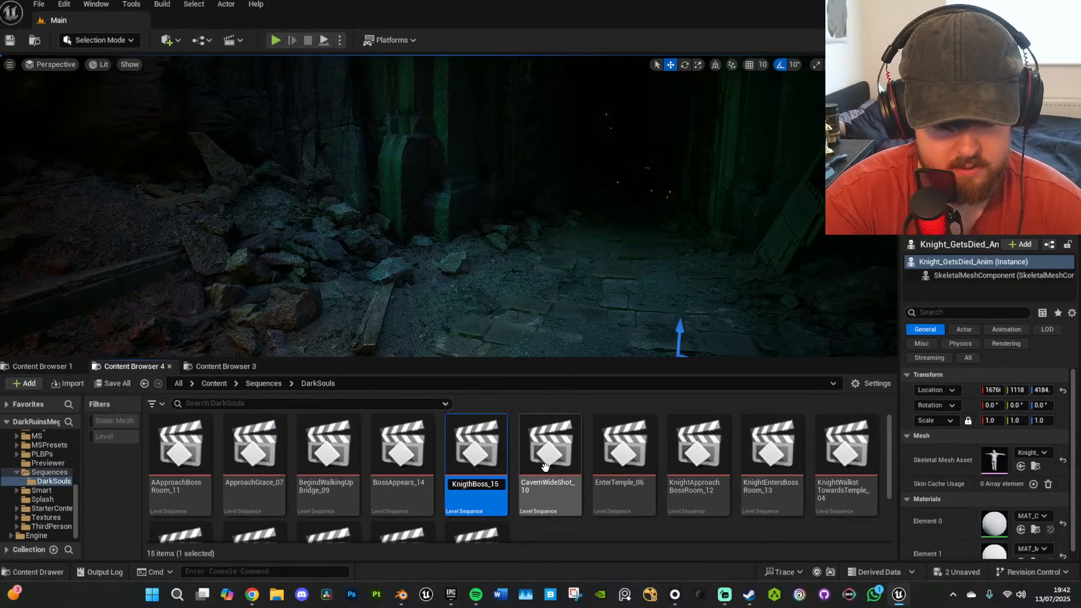
{"action": "key", "text": "Return"}
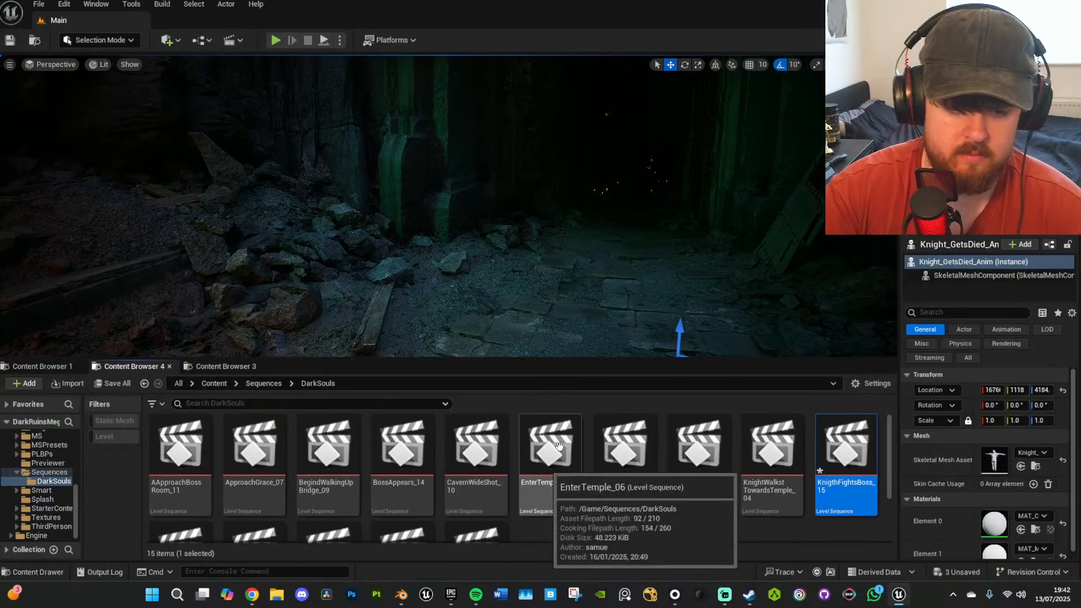
{"action": "double_click", "coordinate": [861, 458]}
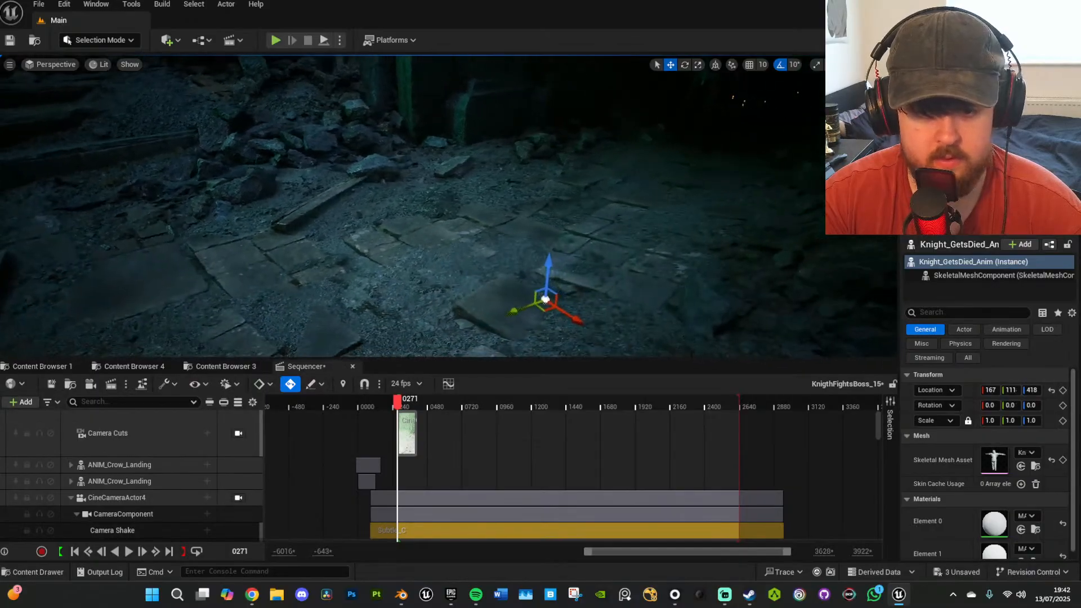
Add the Knight_GetsDied_Anim actor to the sequence and give it the Knight_GetsDied_Anim animation starting at frame 0271.
{"action": "left_click", "coordinate": [22, 402]}
{"action": "mouse_move", "coordinate": [141, 205]}
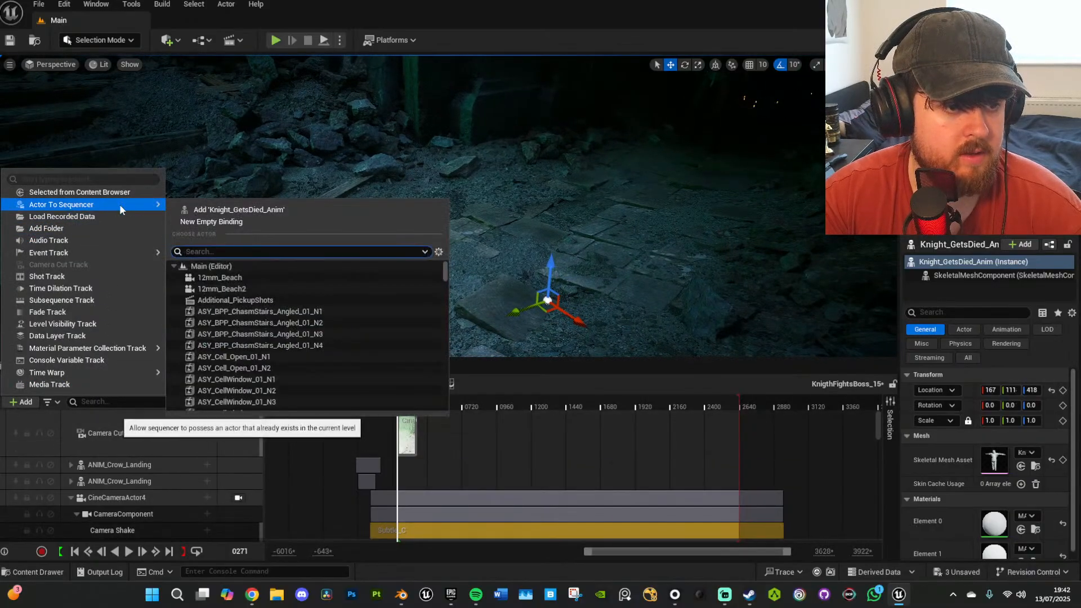
{"action": "left_click", "coordinate": [204, 210]}
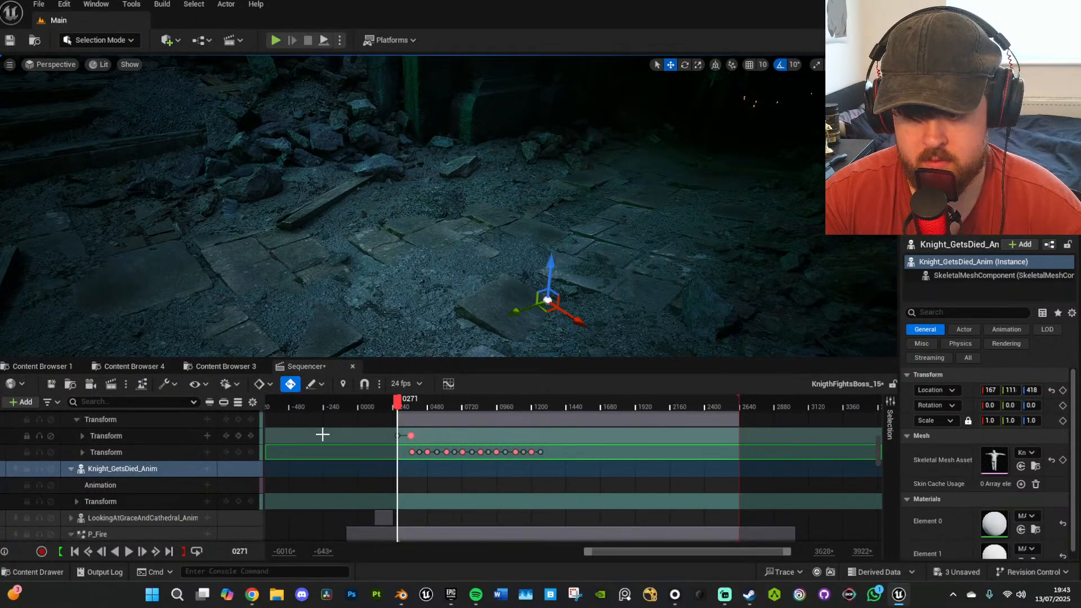
{"action": "left_click", "coordinate": [207, 485]}
{"action": "left_click", "coordinate": [277, 351]}
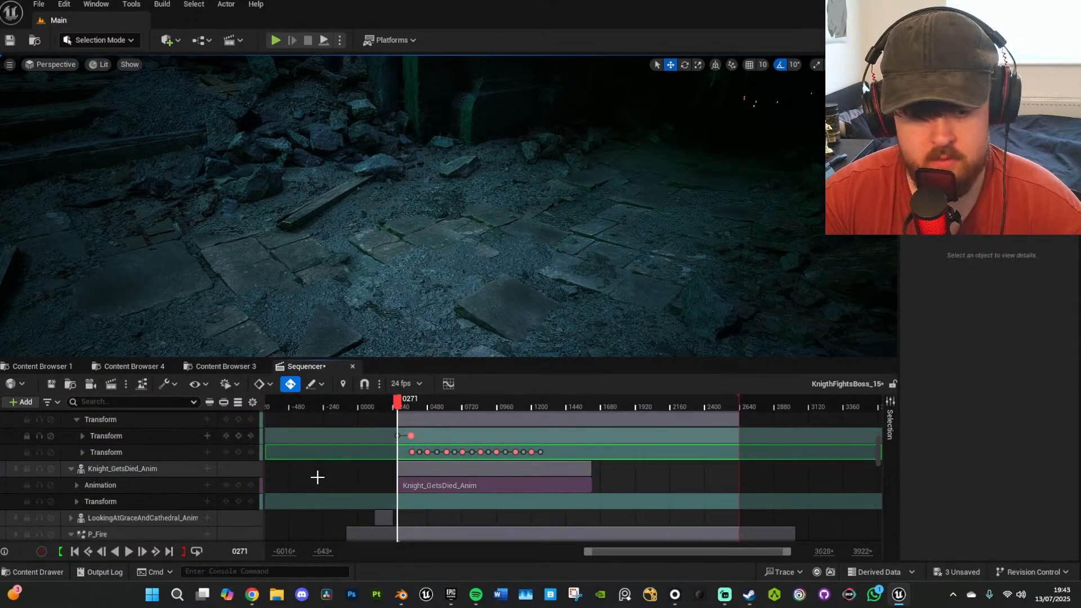
Set the Knight_GetsDied_Anim actor's scale to 112.150681 on all axes.
{"action": "left_click", "coordinate": [164, 469]}
{"action": "left_click", "coordinate": [991, 420]}
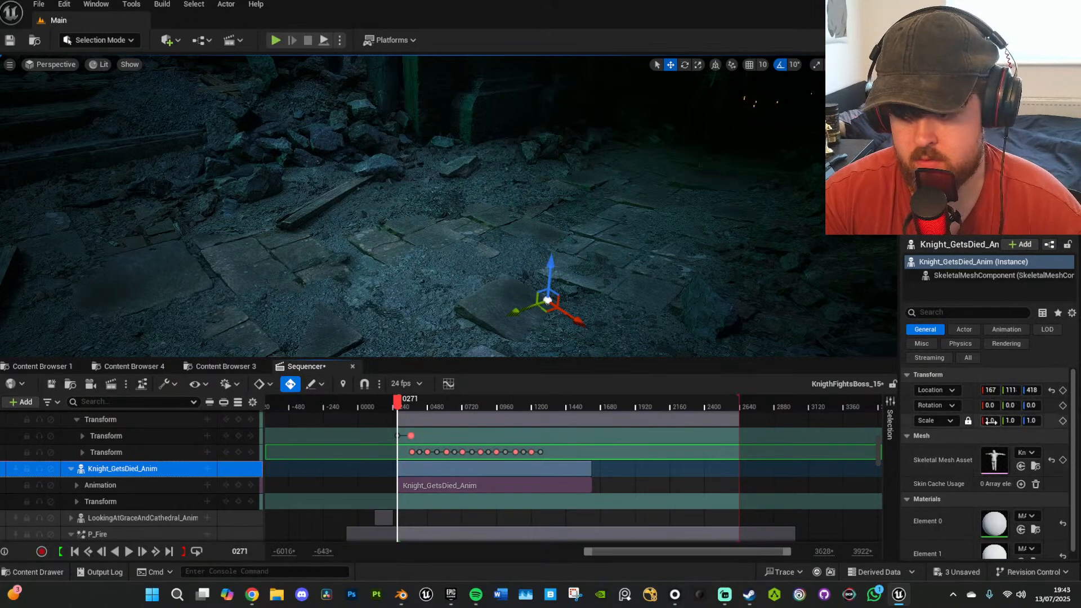
{"action": "key", "text": "Return"}
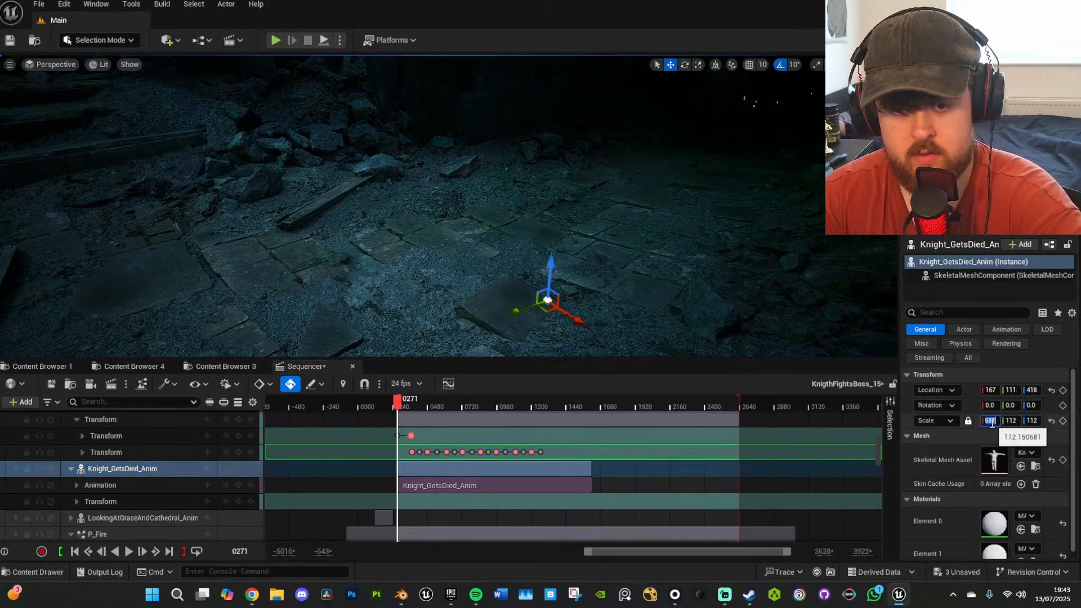
At frame 0625, rotate the knight about 90° around its X axis to stand him upright.
{"action": "left_click_drag", "start_coordinate": [446, 406], "coordinate": [448, 407]}
{"action": "right_click_drag", "start_coordinate": [723, 171], "coordinate": [724, 194]}
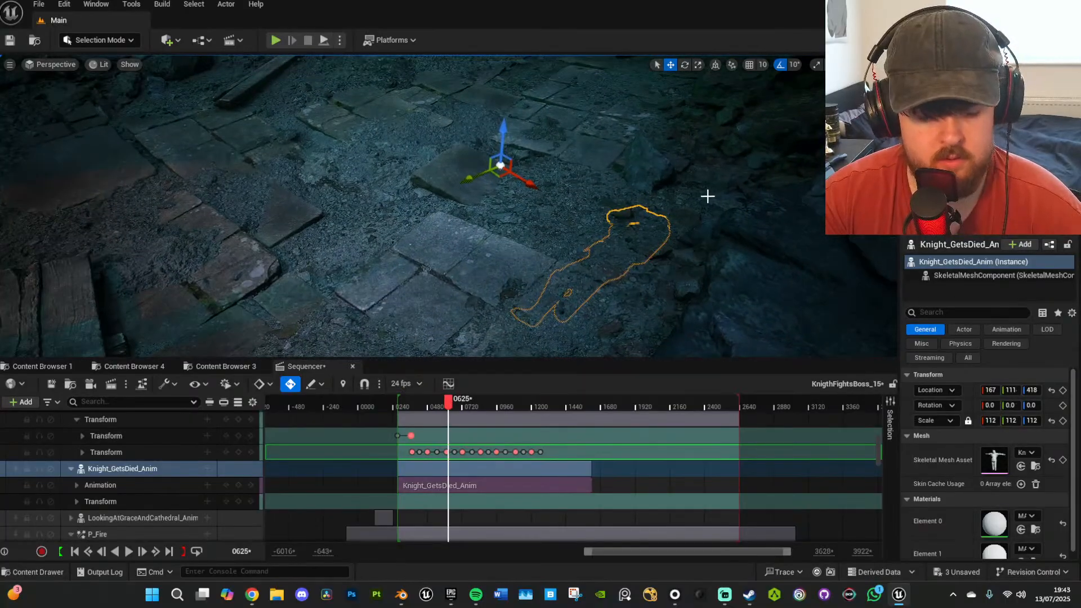
{"action": "mouse_move", "coordinate": [484, 191]}
{"action": "right_mouse_down"}
{"action": "mouse_move", "coordinate": [484, 172]}
{"action": "mouse_move", "coordinate": [485, 191]}
{"action": "right_mouse_up"}
{"action": "key", "text": "e"}
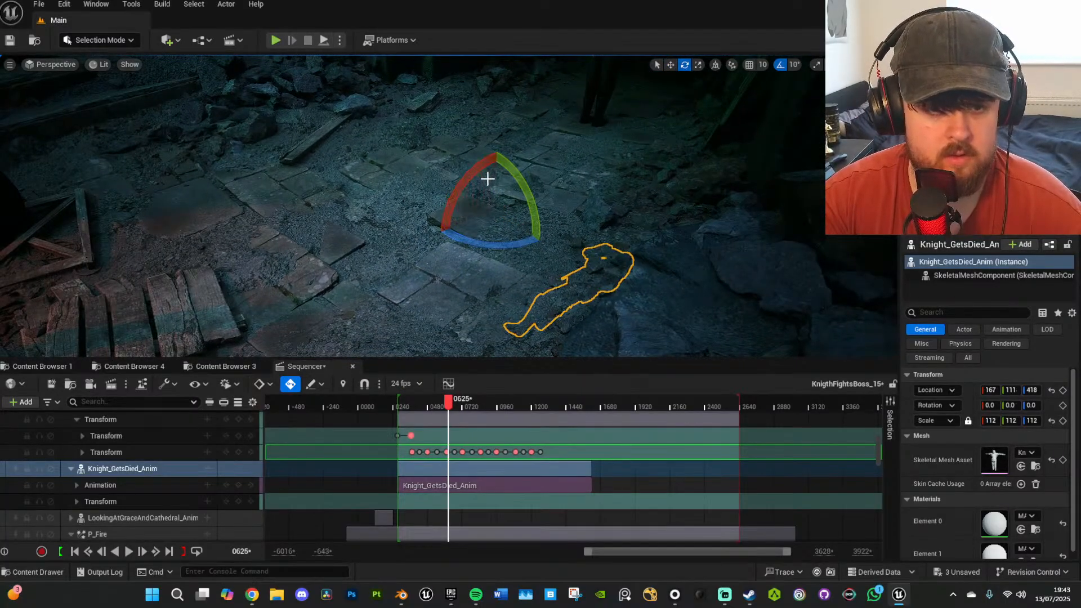
{"action": "left_click_drag", "start_coordinate": [488, 179], "coordinate": [420, 260]}
Move the upright knight across the cavern floor into the open area in front of the dark doorway.
{"action": "key", "text": "w"}
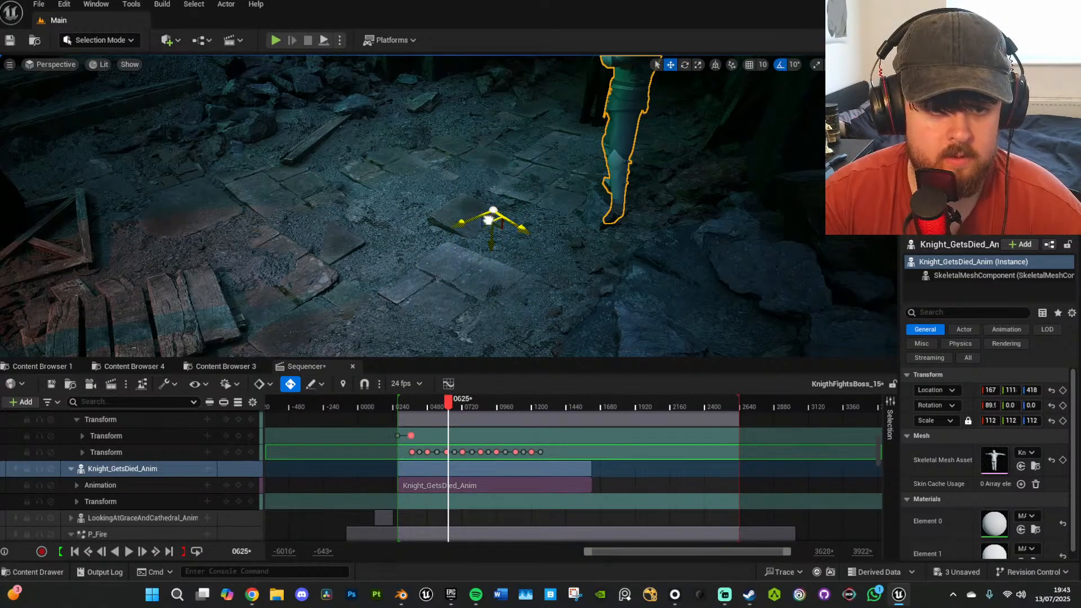
{"action": "left_click_drag", "start_coordinate": [488, 220], "coordinate": [236, 247]}
{"action": "right_click_drag", "start_coordinate": [237, 246], "coordinate": [399, 276]}
{"action": "left_click_drag", "start_coordinate": [379, 289], "coordinate": [383, 300]}
{"action": "right_click_drag", "start_coordinate": [644, 225], "coordinate": [724, 184]}
Select the Walking_Anim2 character and add an additive section to its Transform track.
{"action": "key", "text": "g"}
{"action": "key", "text": "g"}
{"action": "left_click", "coordinate": [694, 138]}
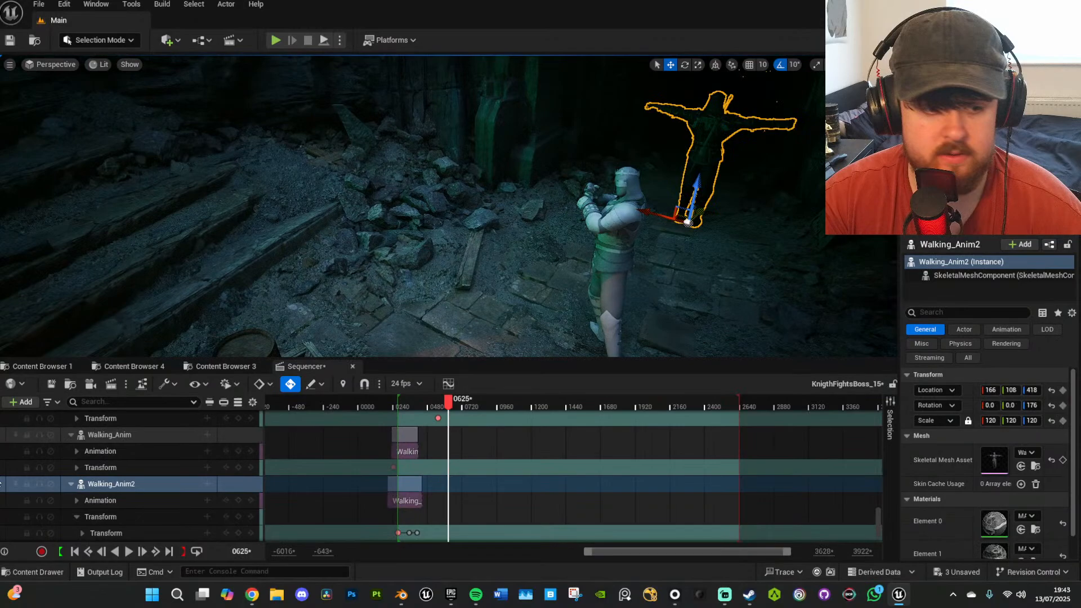
{"action": "left_click", "coordinate": [21, 402]}
{"action": "left_click", "coordinate": [141, 484]}
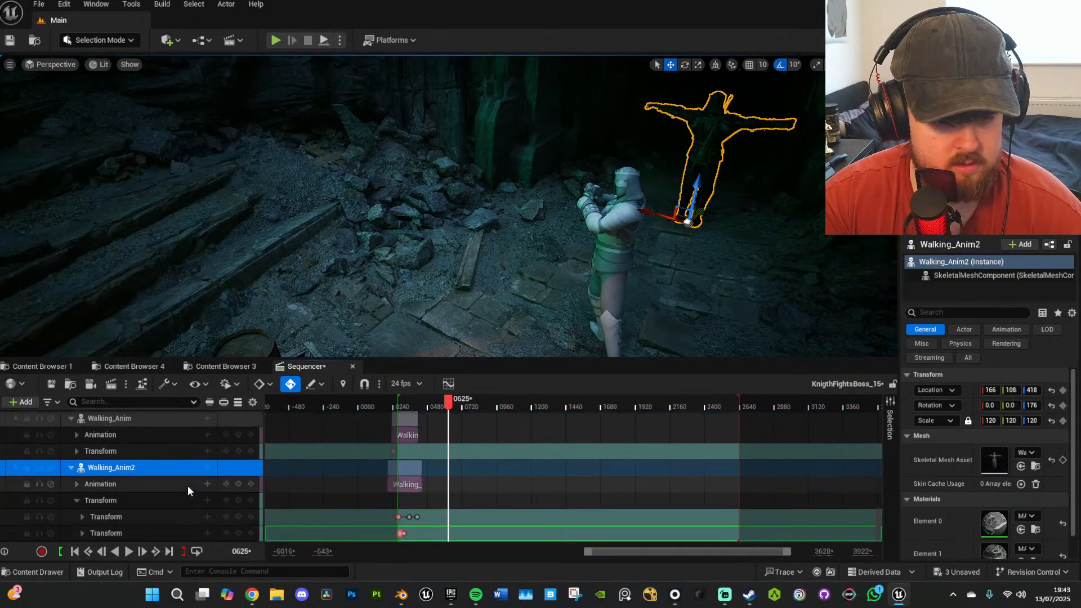
{"action": "left_click", "coordinate": [207, 532]}
{"action": "left_click", "coordinate": [245, 518]}
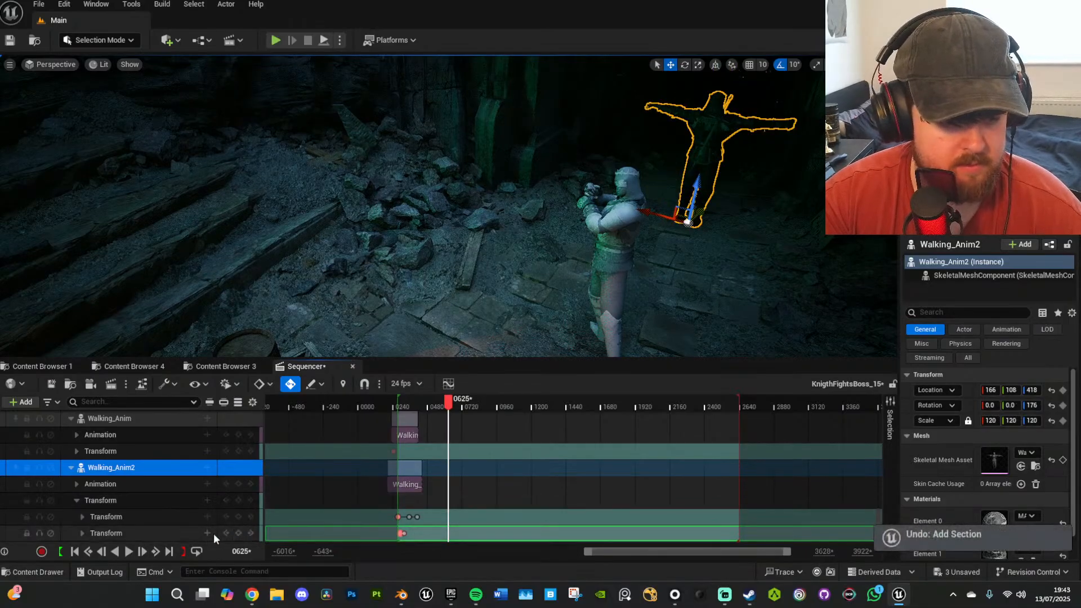
{"action": "left_click", "coordinate": [210, 533]}
{"action": "left_click", "coordinate": [238, 486]}
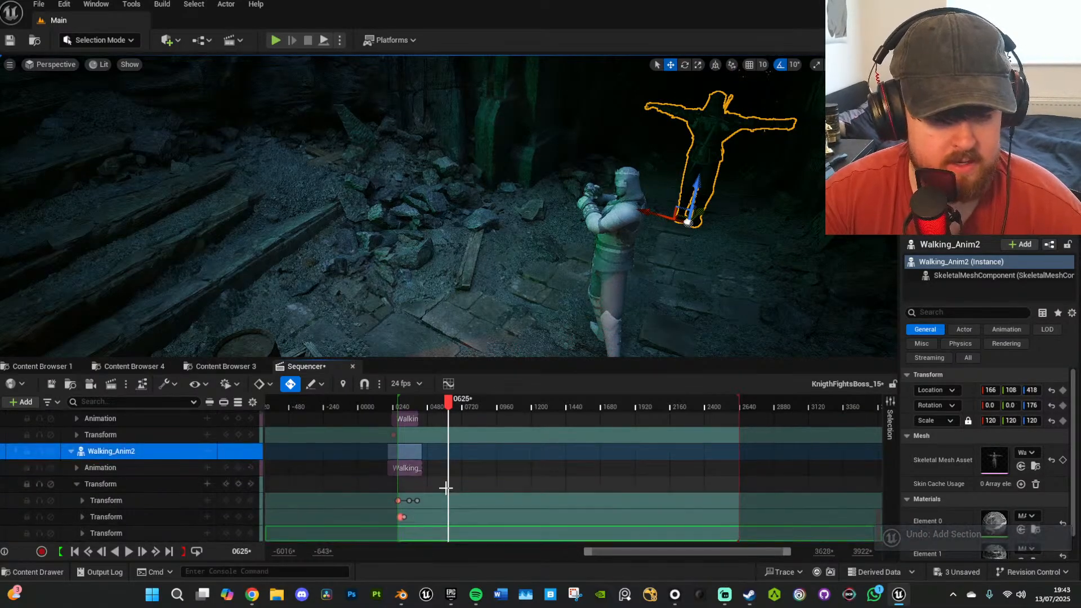
Try keying Walking_Anim2's additive transform at frame 0625 and lowering the character, and delete that key.
{"action": "left_click", "coordinate": [239, 533]}
{"action": "key", "text": "s"}
{"action": "right_click_drag", "start_coordinate": [591, 288], "coordinate": [639, 276]}
{"action": "left_click_drag", "start_coordinate": [502, 219], "coordinate": [522, 313]}
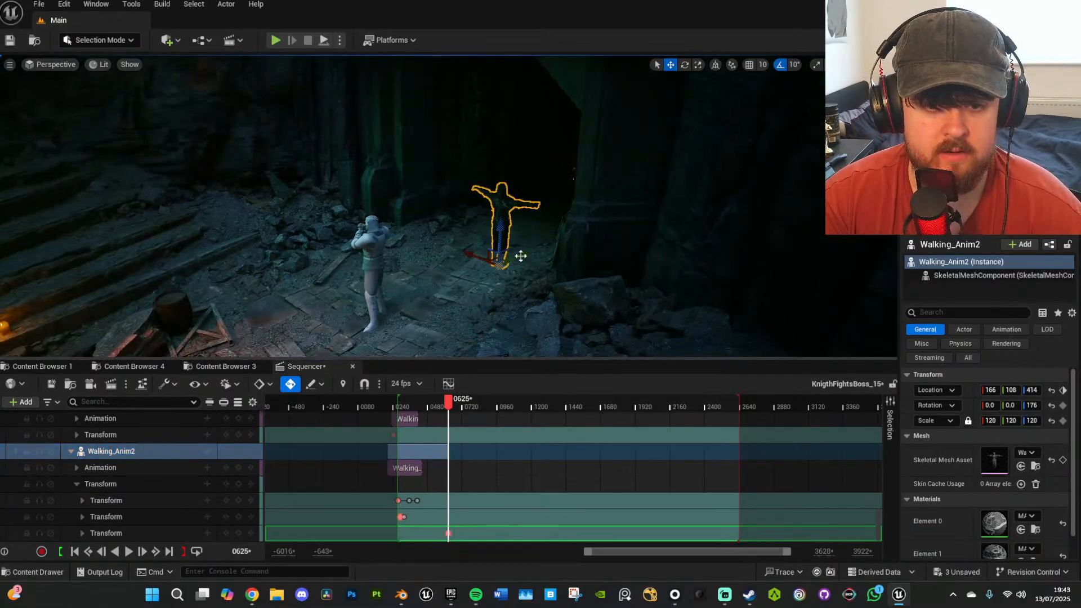
{"action": "right_click_drag", "start_coordinate": [484, 293], "coordinate": [459, 315]}
{"action": "key", "text": "s"}
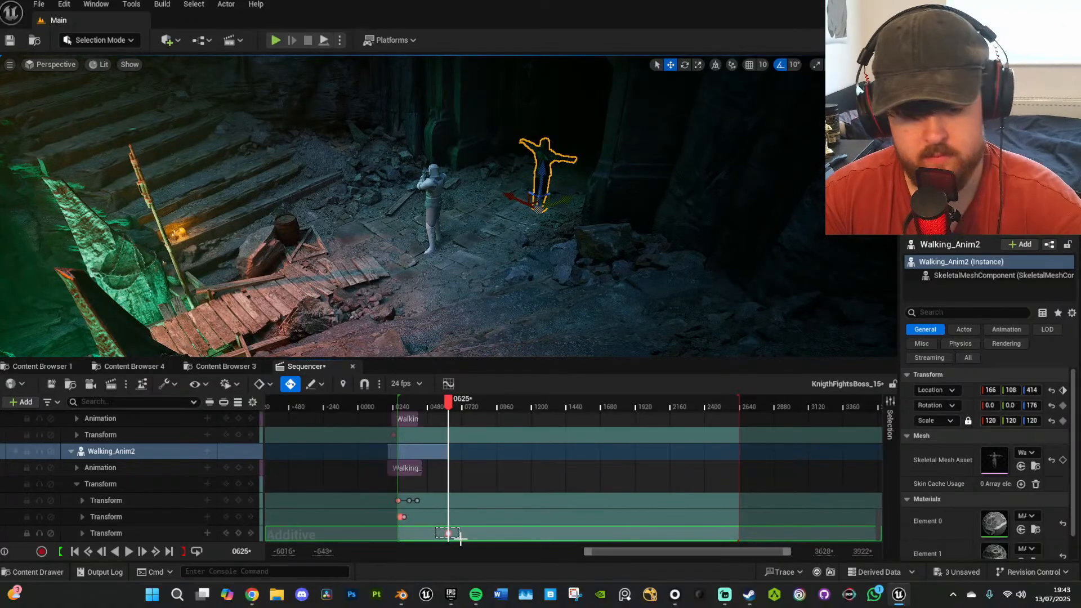
{"action": "left_click_drag", "start_coordinate": [461, 540], "coordinate": [460, 539]}
{"action": "key", "text": "Delete"}
Repeat the frame 0625 key with Walking_Anim2 moved down, and remove the key again.
{"action": "left_click", "coordinate": [238, 534]}
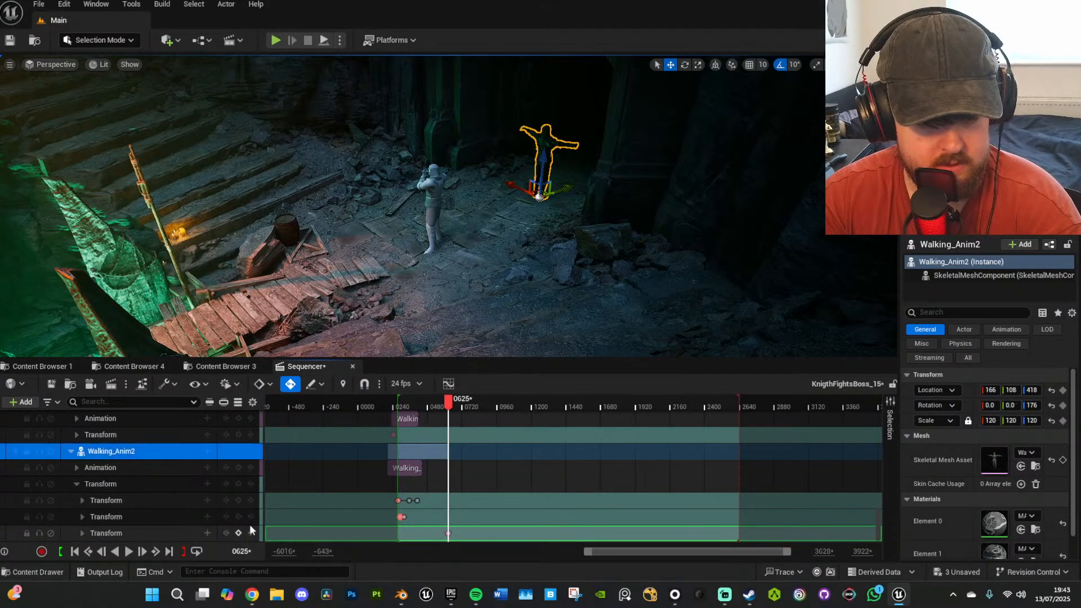
{"action": "left_click_drag", "start_coordinate": [543, 167], "coordinate": [544, 190]}
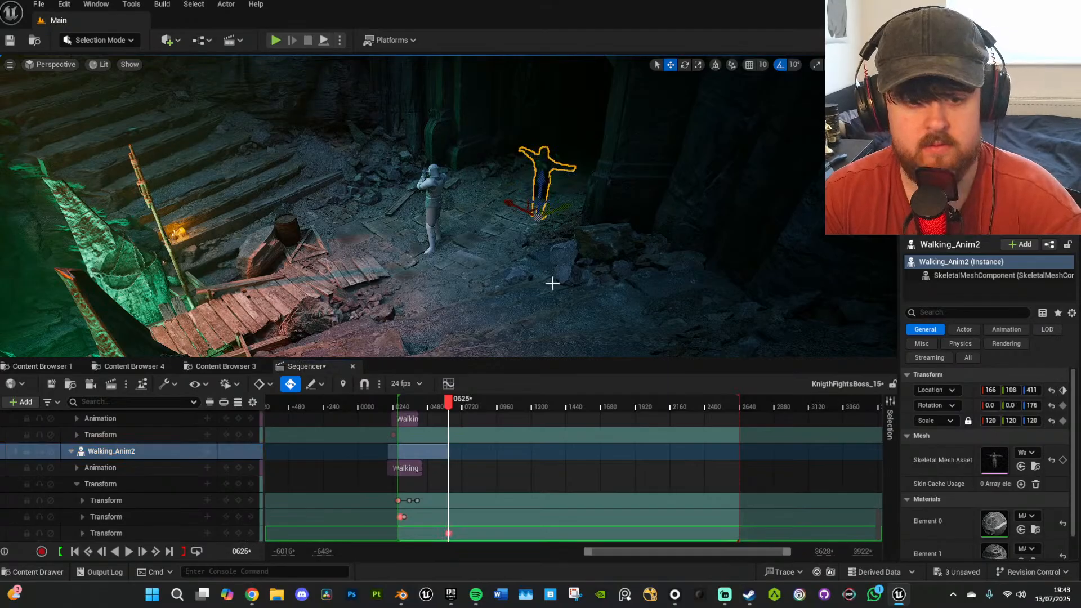
{"action": "left_click_drag", "start_coordinate": [439, 529], "coordinate": [463, 538]}
{"action": "key", "text": "Delete"}
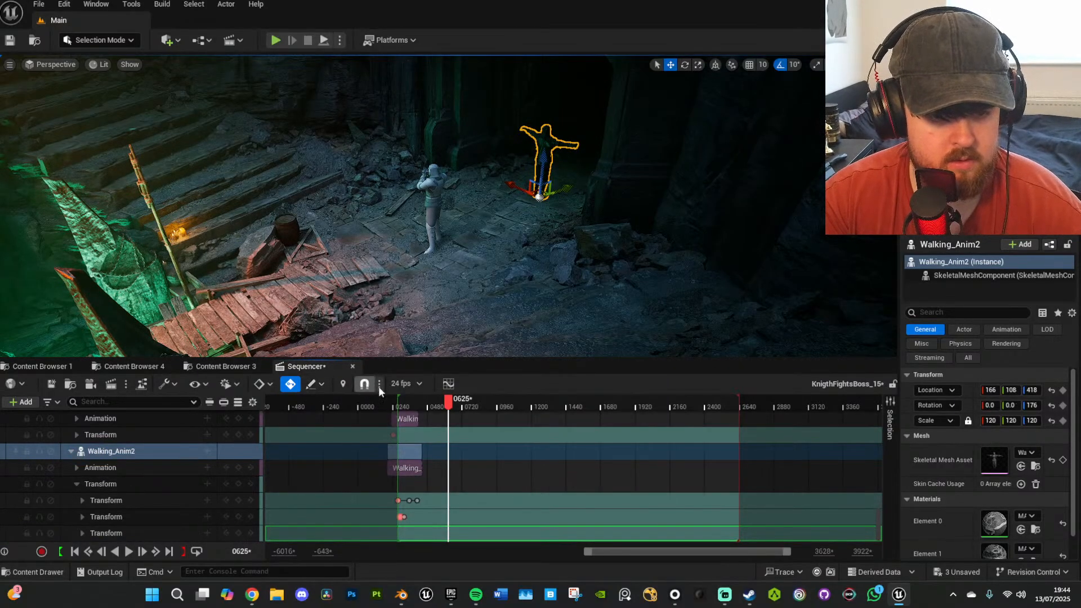
Key Walking_Anim2's additive transform at frame 0511 and lower the character beneath the floor, out of sight.
{"action": "left_click", "coordinate": [432, 405]}
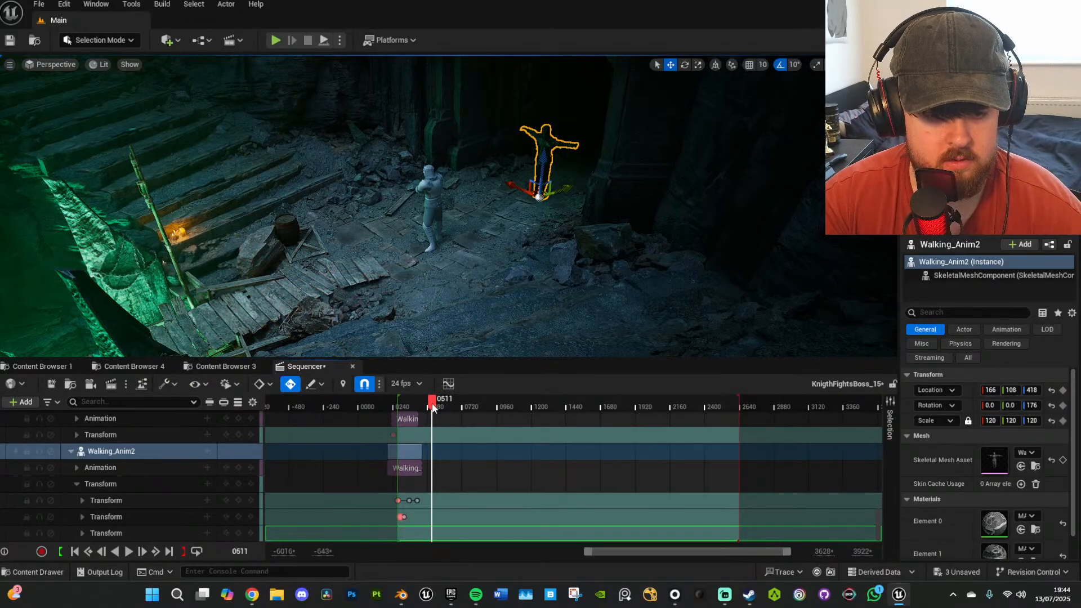
{"action": "left_click", "coordinate": [239, 532]}
{"action": "left_click_drag", "start_coordinate": [544, 152], "coordinate": [529, 325]}
{"action": "key", "text": "w"}
{"action": "right_click_drag", "start_coordinate": [580, 336], "coordinate": [580, 335]}
Select the Knight_GetsDied_Anim character and open the Knight content folder to find its textured materials.
{"action": "left_click", "coordinate": [561, 204]}
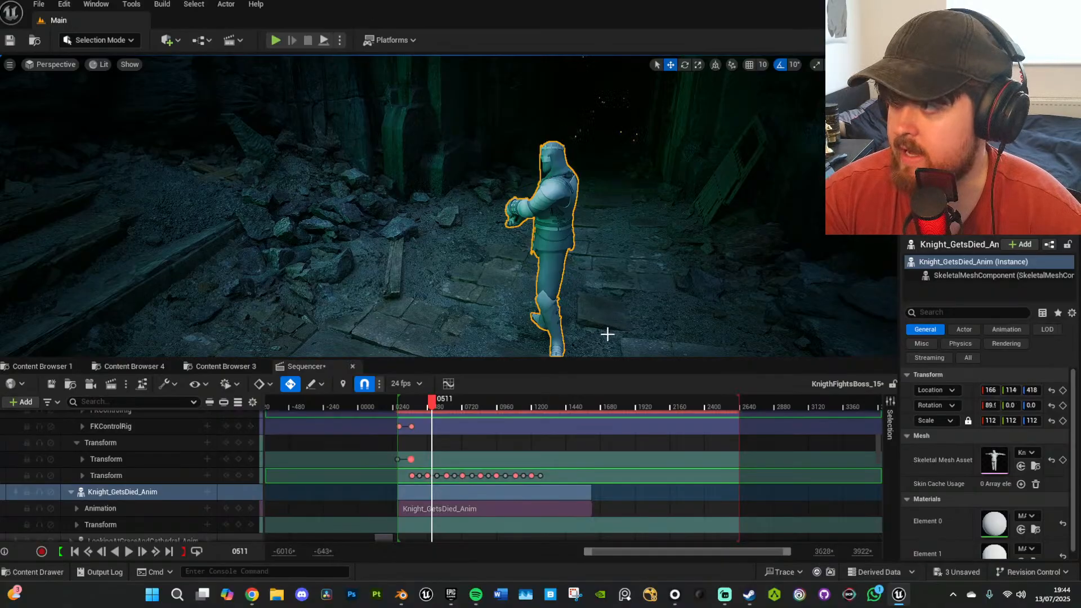
{"action": "left_click", "coordinate": [228, 366]}
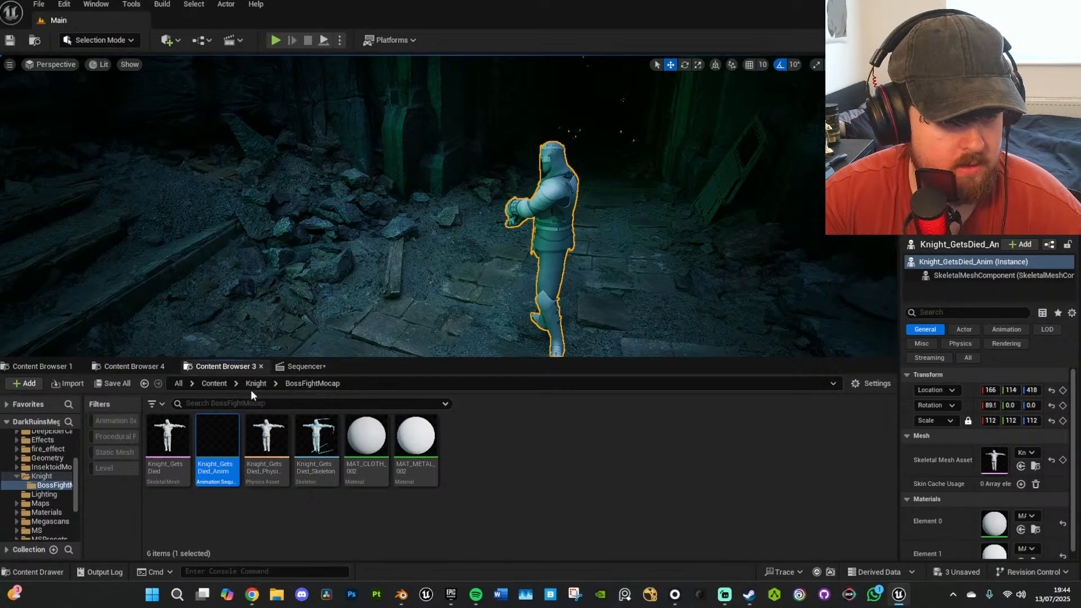
{"action": "left_click", "coordinate": [258, 383]}
{"action": "scroll", "coordinate": [484, 479], "scroll_direction": "down", "scroll_amount": 2}
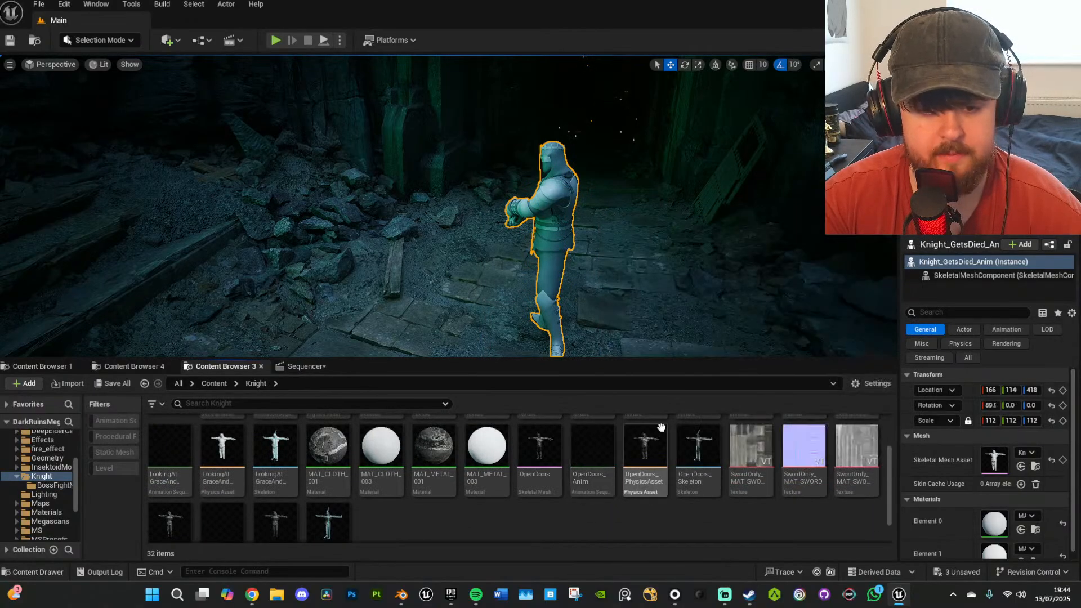
{"action": "scroll", "coordinate": [638, 462], "scroll_direction": "down", "scroll_amount": 1}
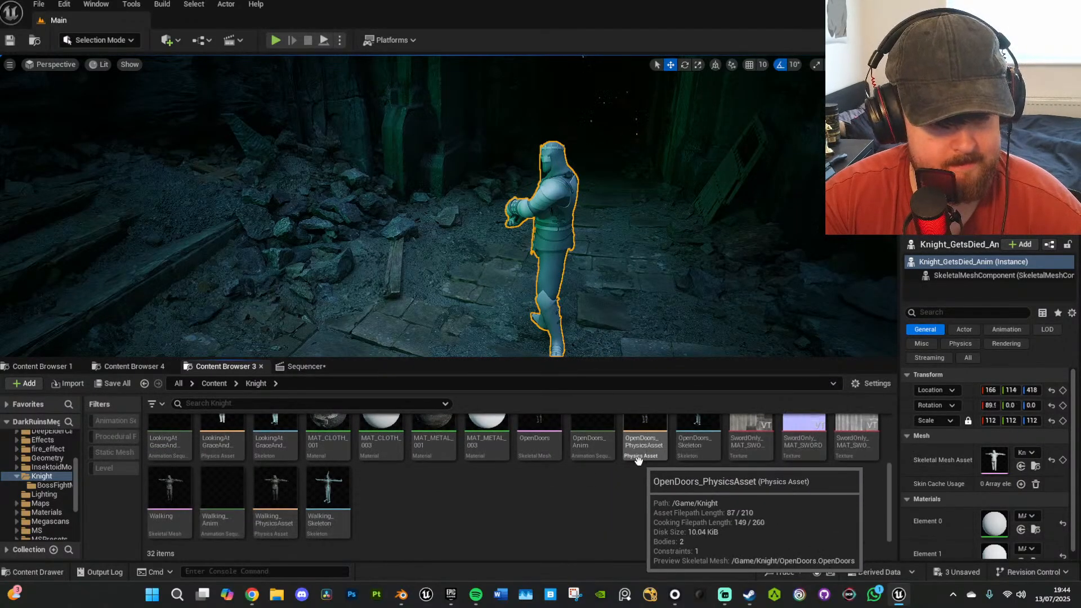
{"action": "scroll", "coordinate": [639, 461], "scroll_direction": "up", "scroll_amount": 1}
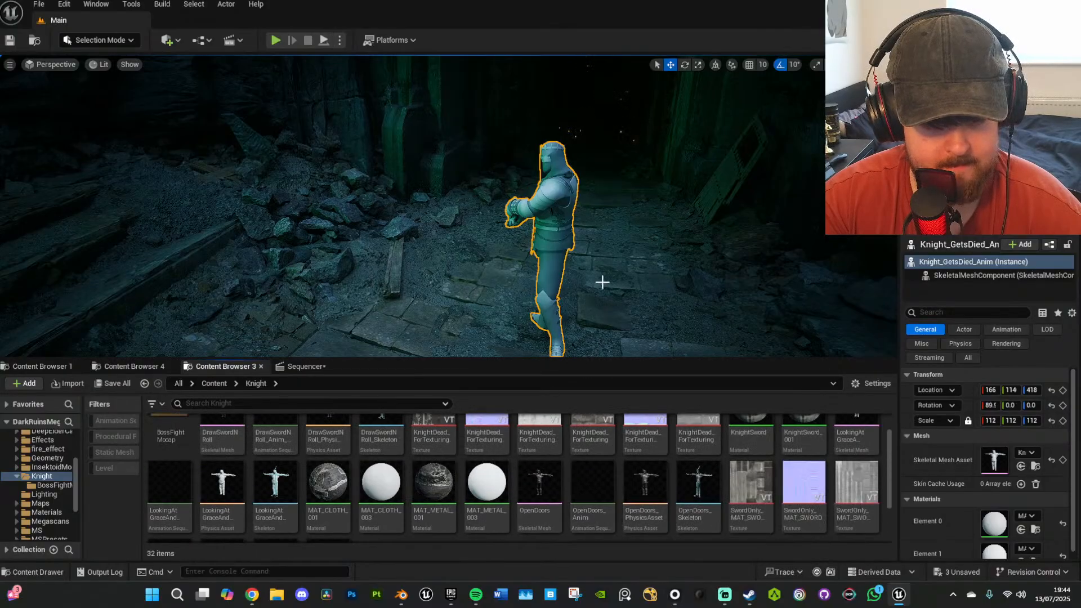
Assign MAT_METAL_001 to the knight's Element 1 material slot and MAT_CLOTH_001 to Element 0.
{"action": "key", "text": "w"}
{"action": "right_click_drag", "start_coordinate": [602, 282], "coordinate": [621, 285]}
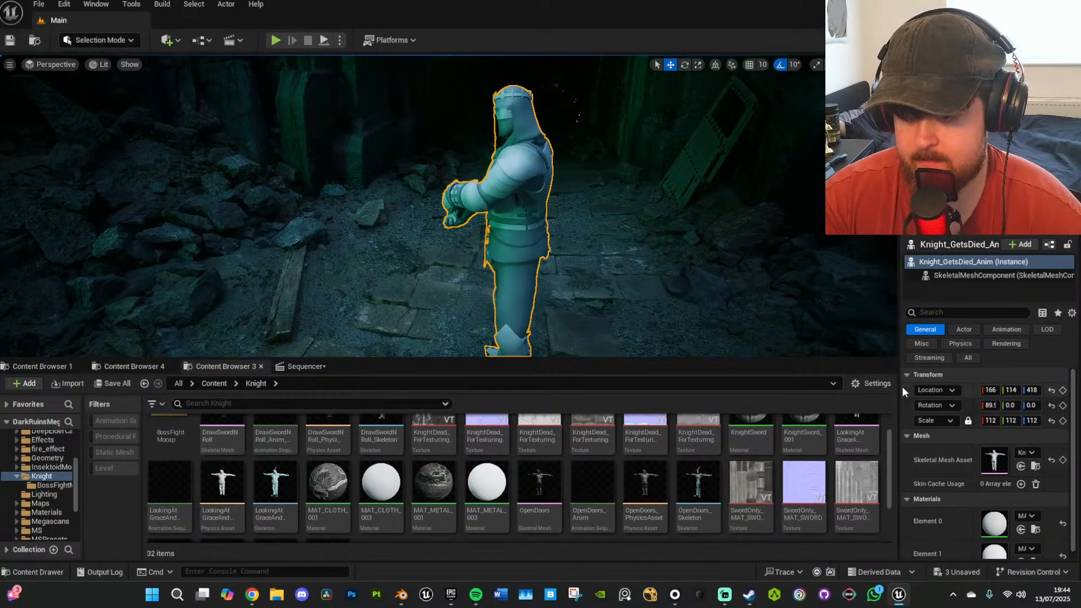
{"action": "left_click_drag", "start_coordinate": [898, 387], "coordinate": [758, 388]}
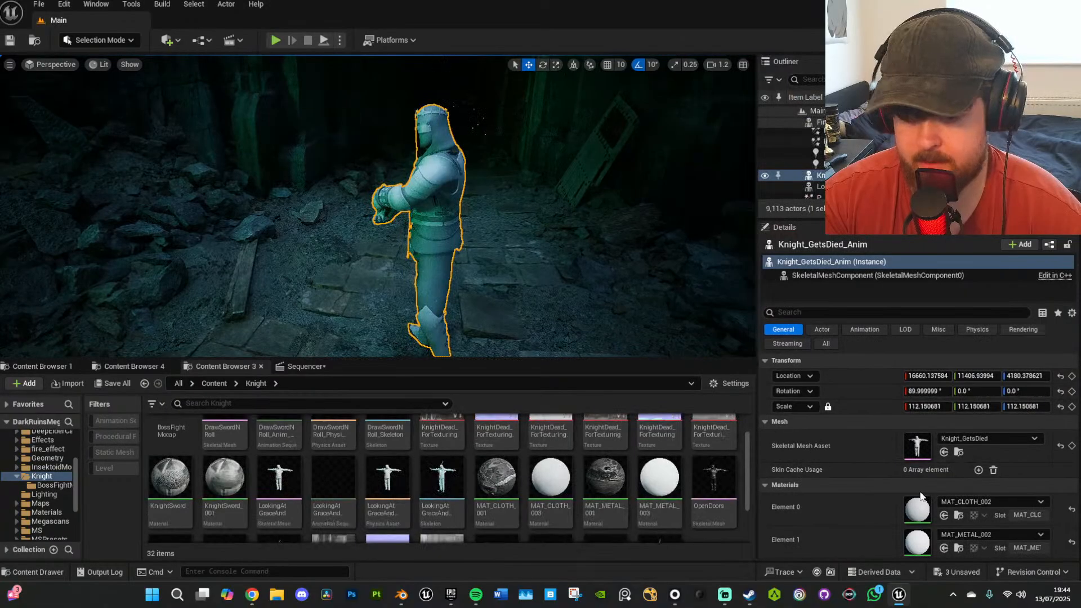
{"action": "left_click", "coordinate": [605, 479]}
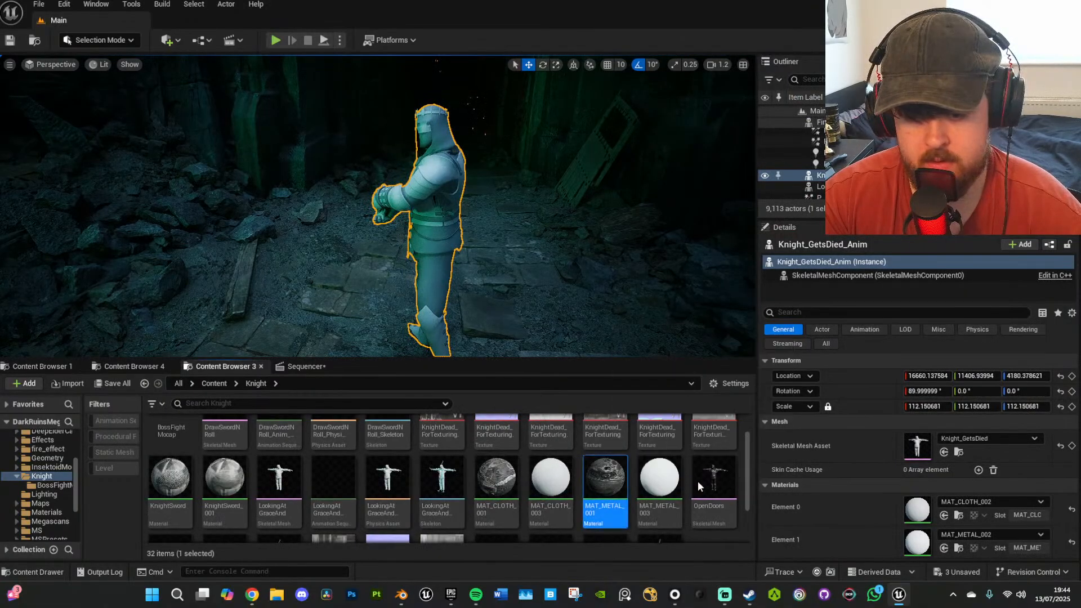
{"action": "left_click", "coordinate": [944, 549]}
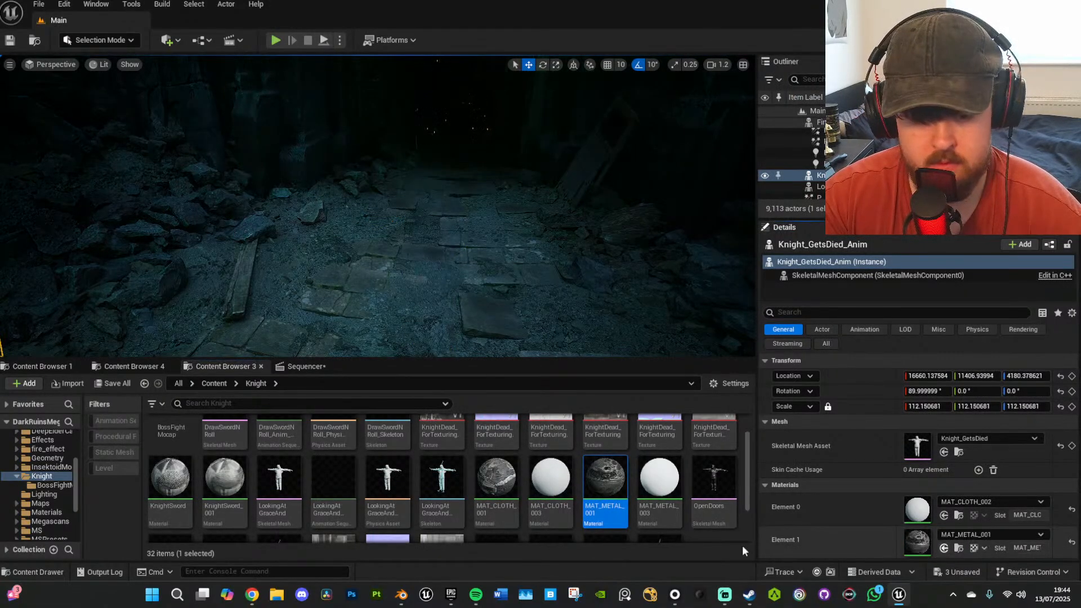
{"action": "key", "text": "Left"}
{"action": "key", "text": "Left"}
{"action": "left_click", "coordinate": [944, 516]}
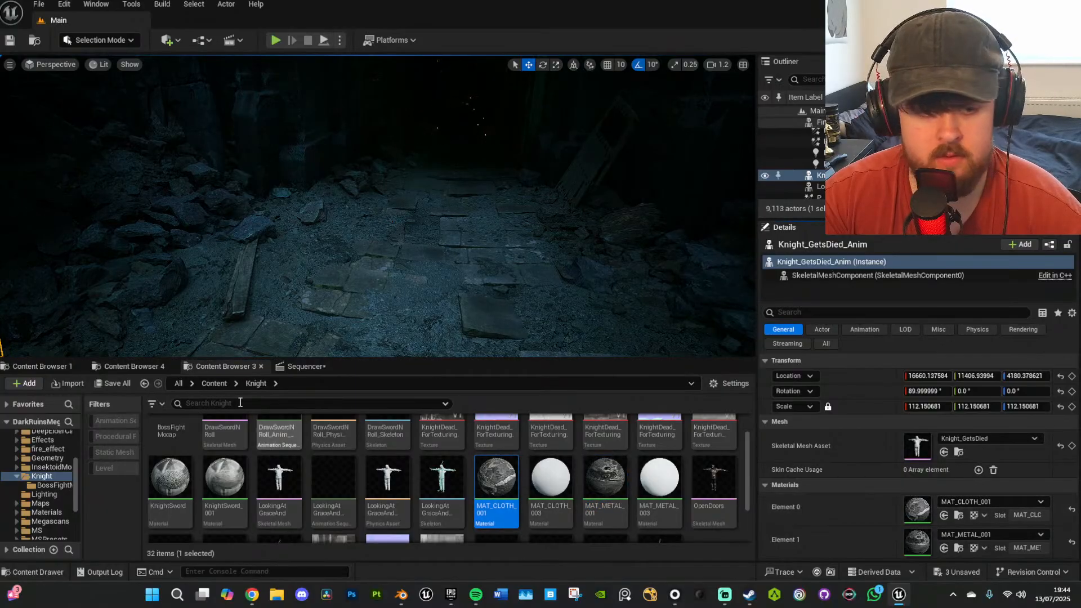
Play and scrub the sequence up to frame 0647 to review the textured knight facing the boss.
{"action": "left_click", "coordinate": [292, 372]}
{"action": "left_click_drag", "start_coordinate": [378, 403], "coordinate": [347, 401]}
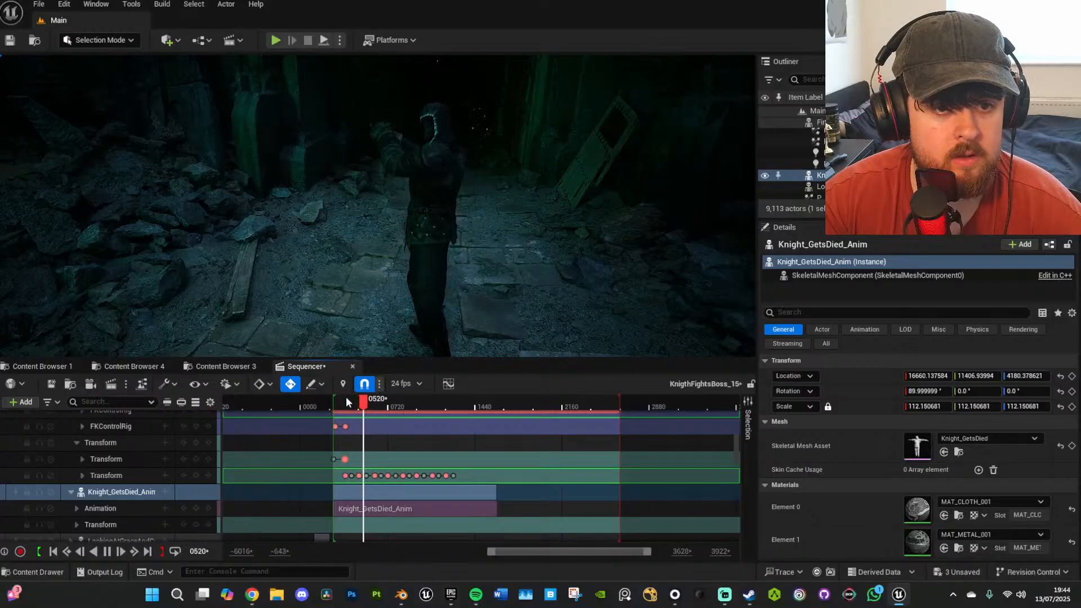
{"action": "key", "text": "space"}
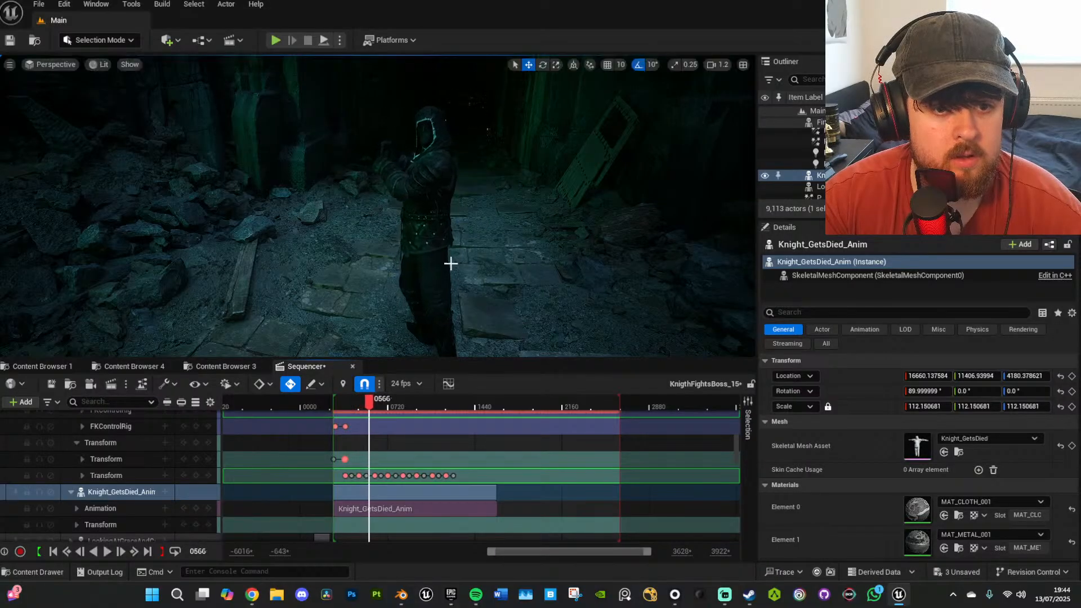
{"action": "key", "text": "a"}
{"action": "right_click_drag", "start_coordinate": [451, 261], "coordinate": [360, 254]}
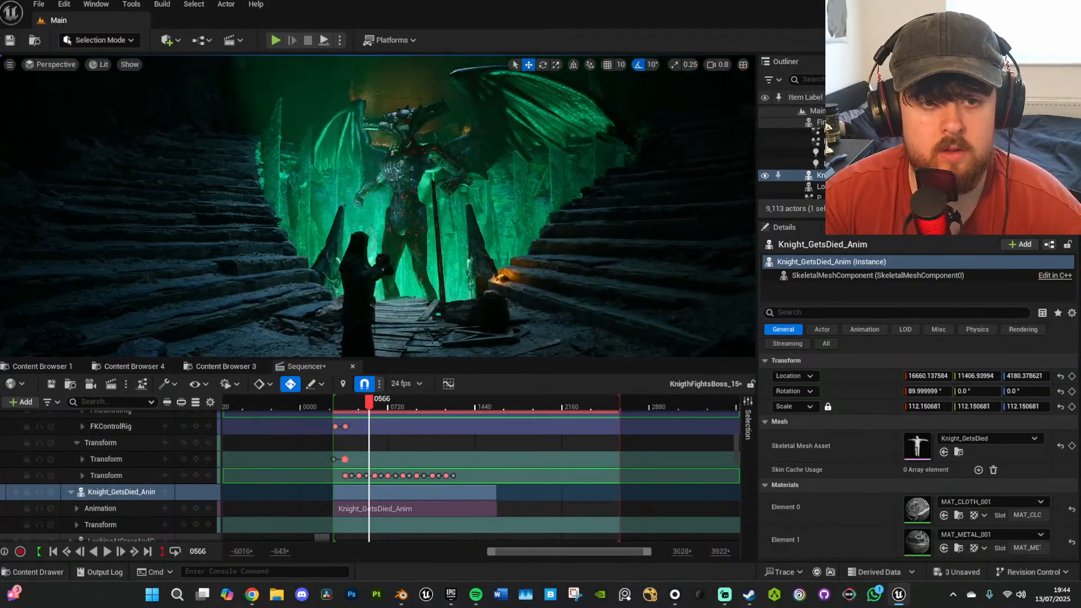
{"action": "left_click", "coordinate": [375, 403]}
{"action": "left_click_drag", "start_coordinate": [375, 403], "coordinate": [380, 403]}
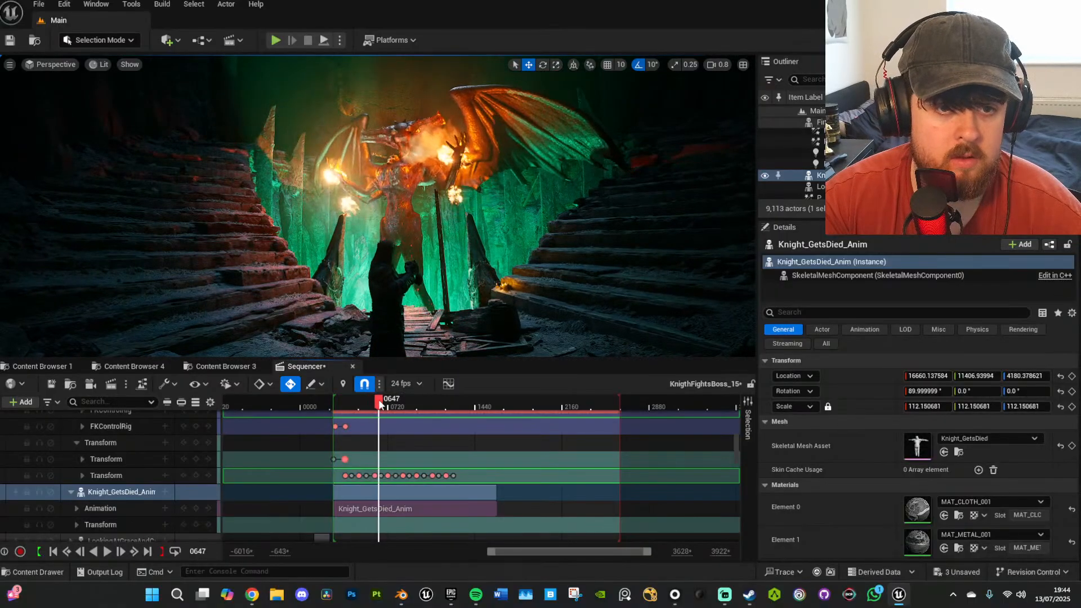
{"action": "right_click_drag", "start_coordinate": [435, 343], "coordinate": [435, 343]}
{"action": "scroll", "coordinate": [435, 343], "scroll_direction": "down", "scroll_amount": 1}
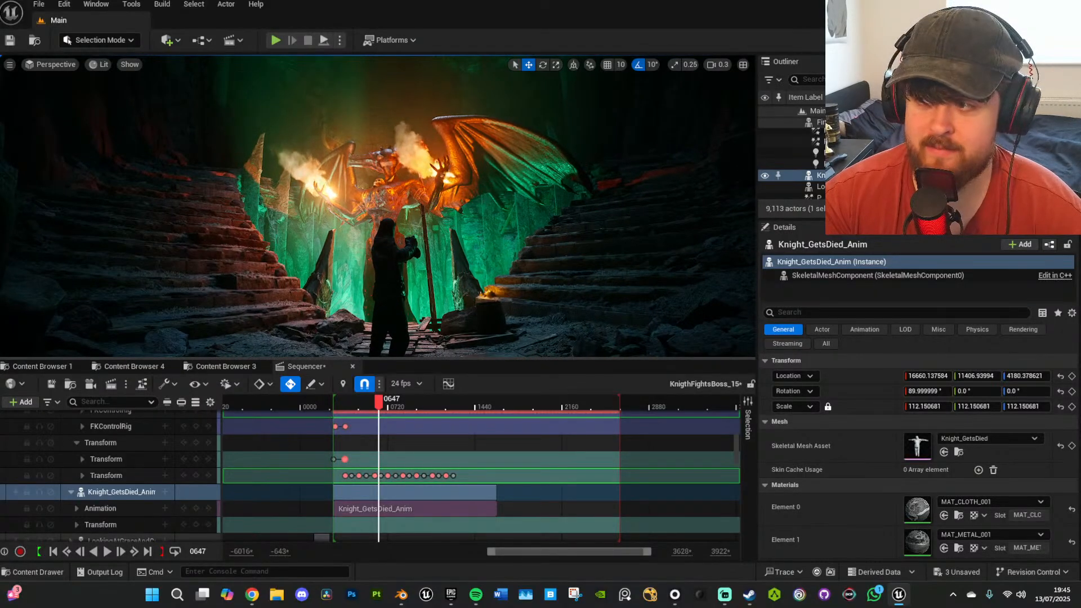
{"action": "right_click_drag", "start_coordinate": [435, 342], "coordinate": [436, 342]}
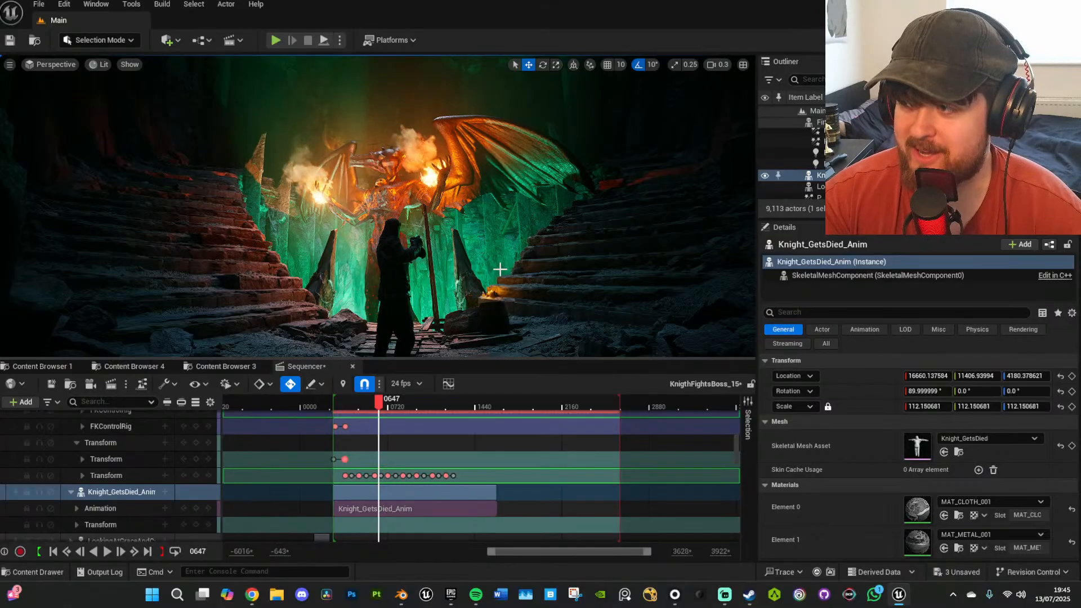
Add a point light to the level beside the knight, behind his back.
{"action": "key", "text": "w"}
{"action": "right_click_drag", "start_coordinate": [520, 261], "coordinate": [453, 253]}
{"action": "scroll", "coordinate": [521, 261], "scroll_direction": "up", "scroll_amount": 2}
{"action": "key", "text": "w"}
{"action": "key", "text": "d"}
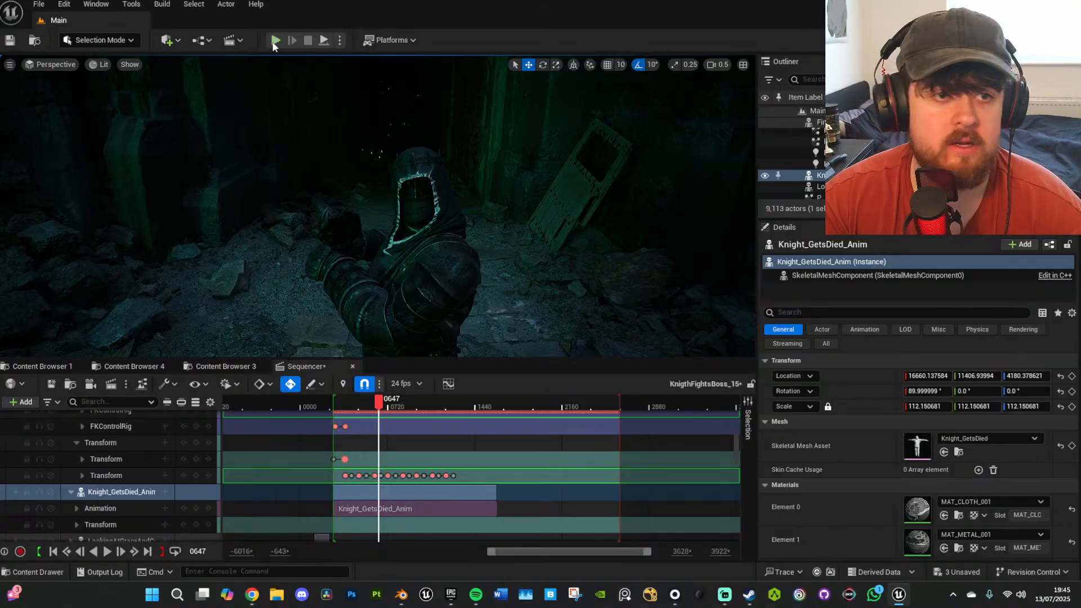
{"action": "left_click", "coordinate": [171, 44]}
{"action": "mouse_move", "coordinate": [230, 162]}
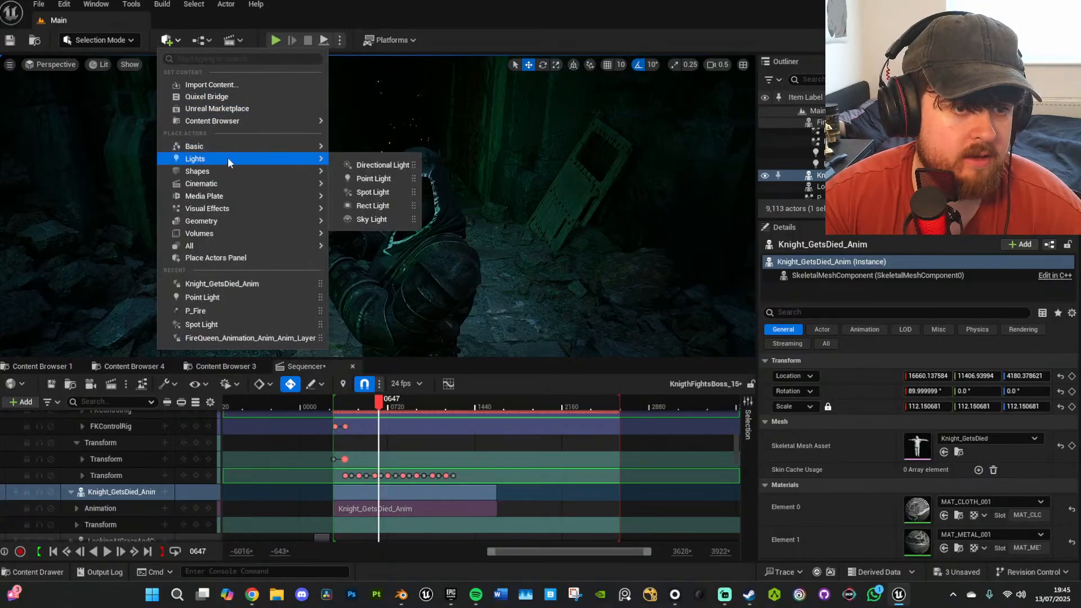
{"action": "left_click_drag", "start_coordinate": [368, 178], "coordinate": [560, 325]}
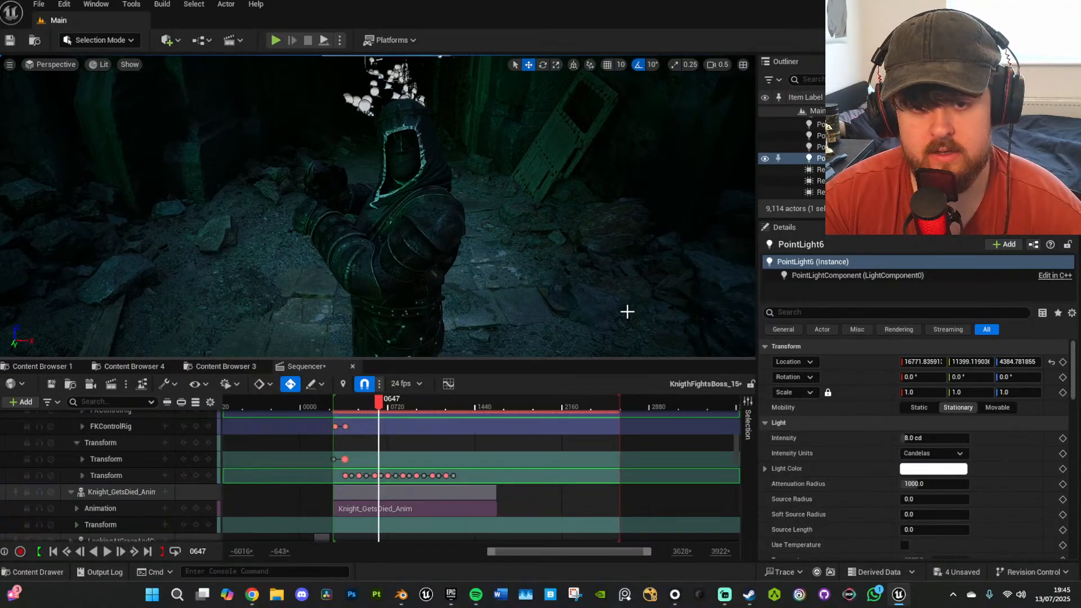
{"action": "key", "text": "s"}
{"action": "mouse_move", "coordinate": [576, 274]}
{"action": "right_mouse_down"}
{"action": "mouse_move", "coordinate": [594, 272]}
{"action": "mouse_move", "coordinate": [579, 267]}
{"action": "right_mouse_up"}
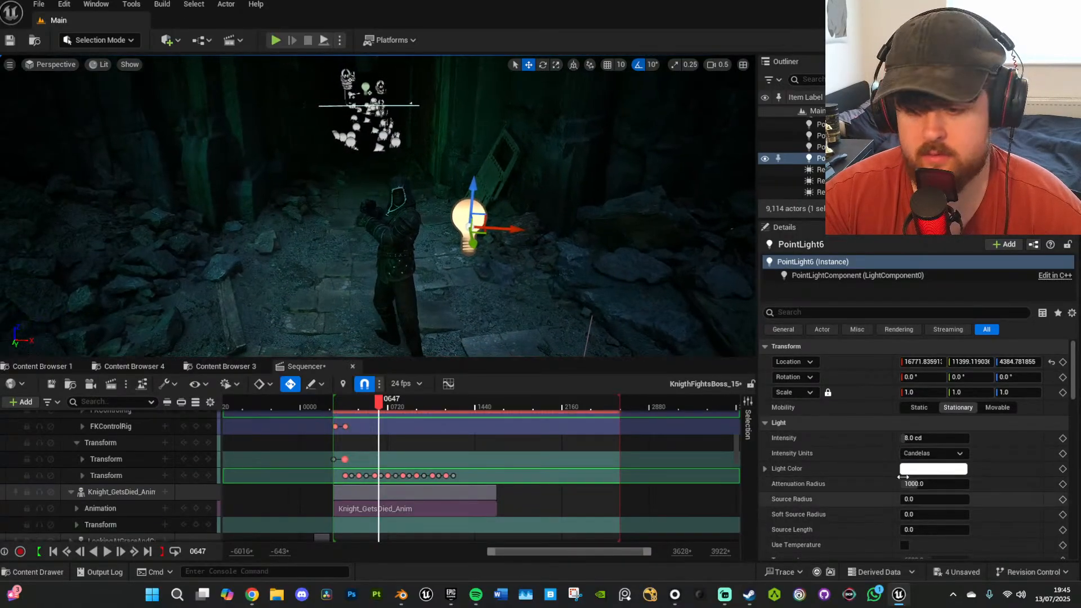
Try an intensity of 10000 cd on the new point light and settle on 1000 cd.
{"action": "left_click", "coordinate": [918, 438]}
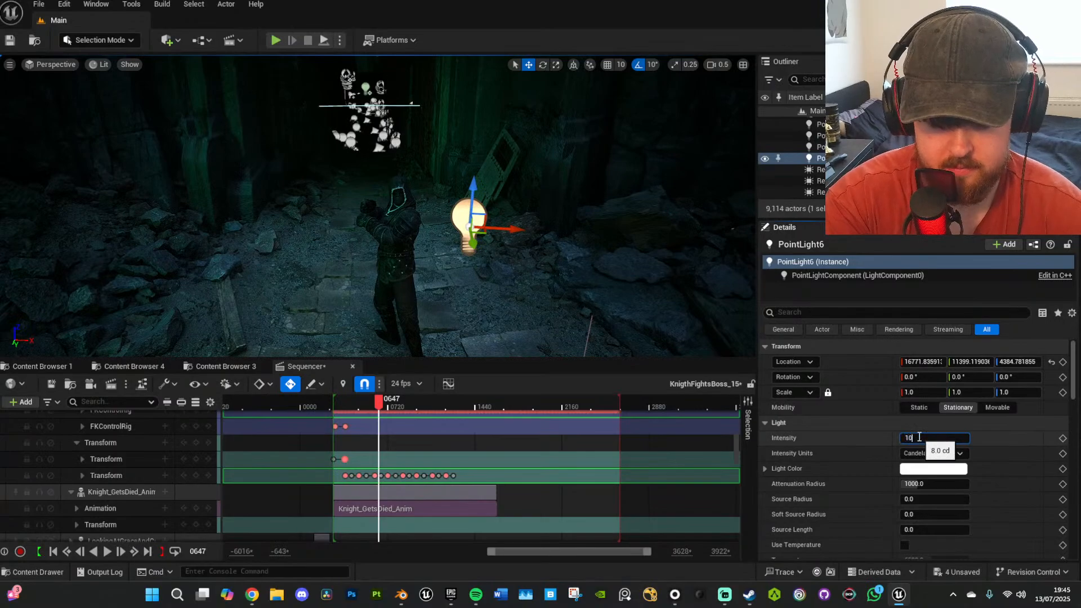
{"action": "type", "text": "10000"}
{"action": "key", "text": "Return"}
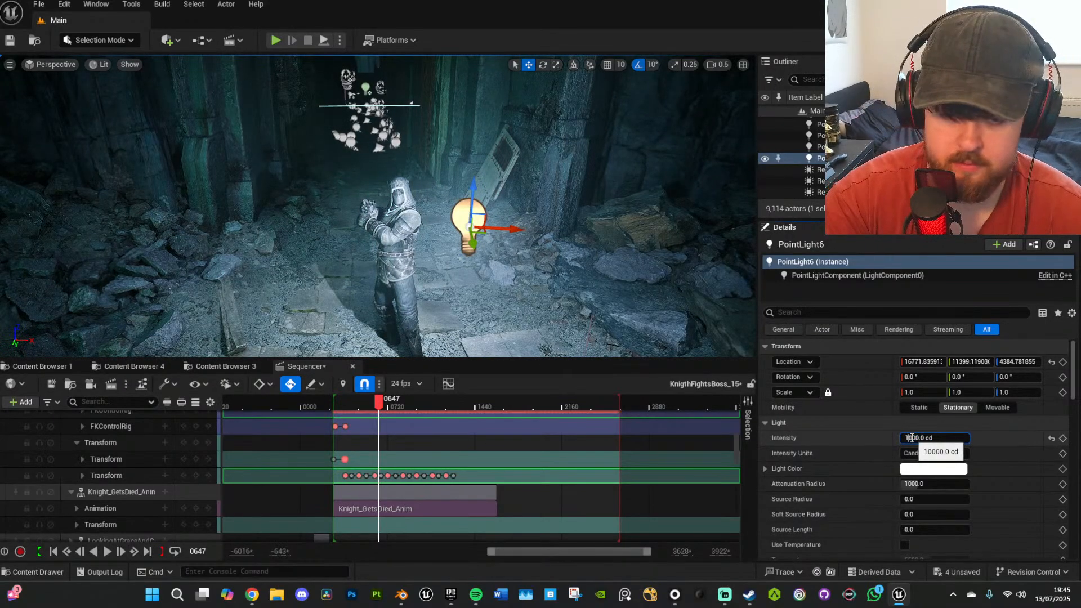
{"action": "key", "text": "Return"}
Set the point light's indirect lighting intensity and volumetric scattering intensity to 0.
{"action": "scroll", "coordinate": [941, 535], "scroll_direction": "down", "scroll_amount": 3}
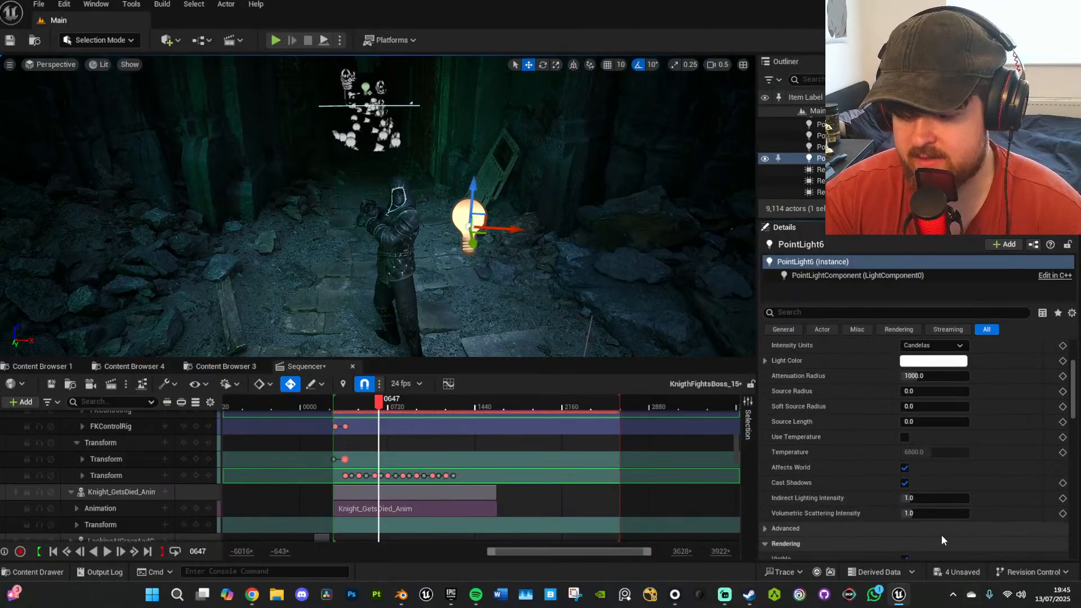
{"action": "type", "text": "0"}
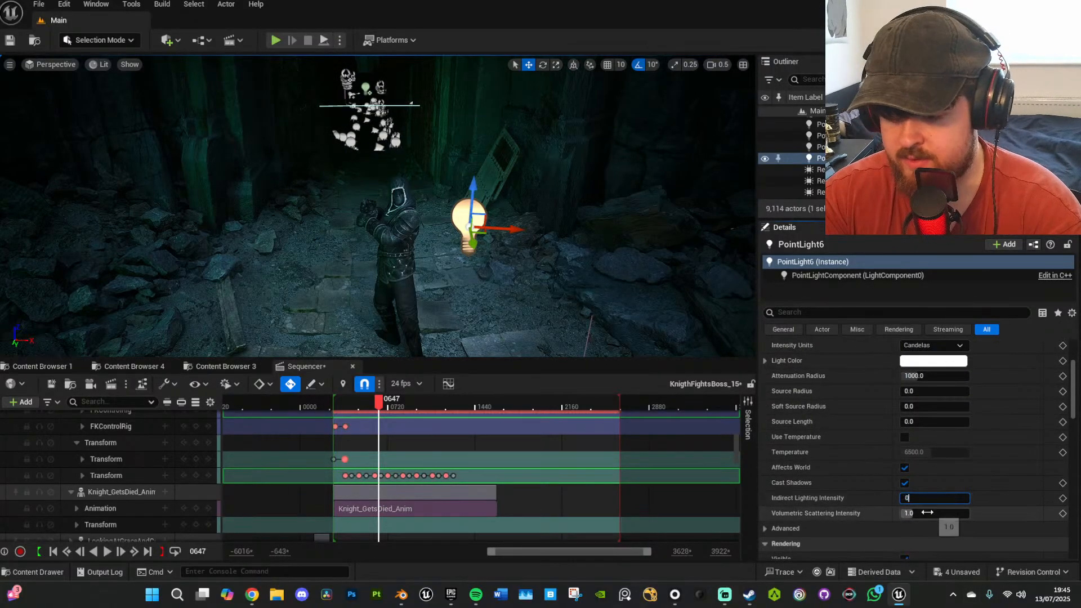
{"action": "key", "text": "Tab"}
{"action": "type", "text": "0"}
{"action": "key", "text": "Return"}
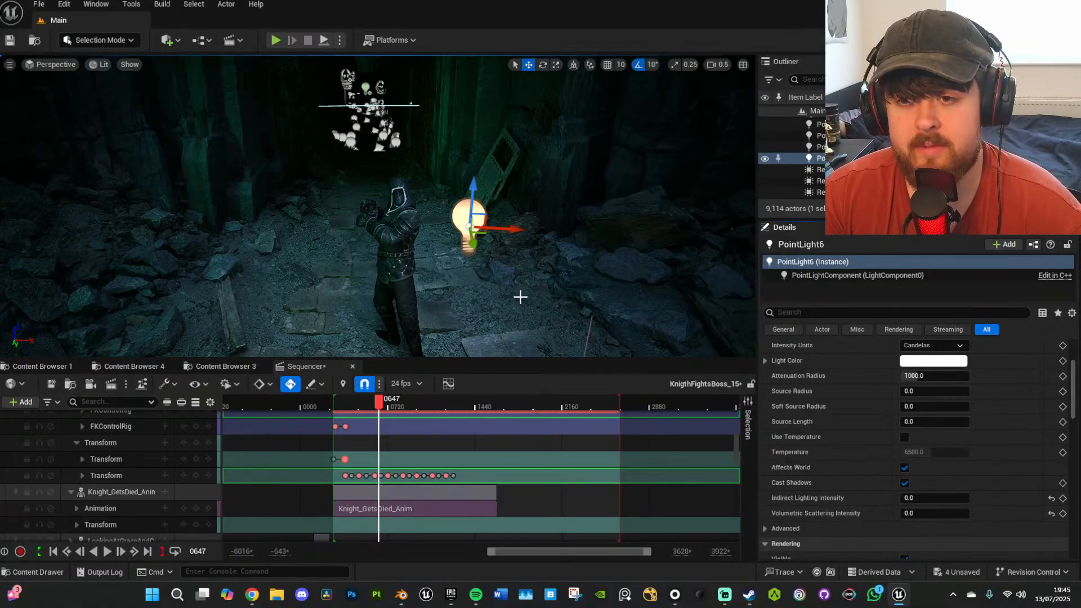
Move the point light across to the other side of the knight, in front of him.
{"action": "scroll", "coordinate": [520, 296], "scroll_direction": "up", "scroll_amount": 3}
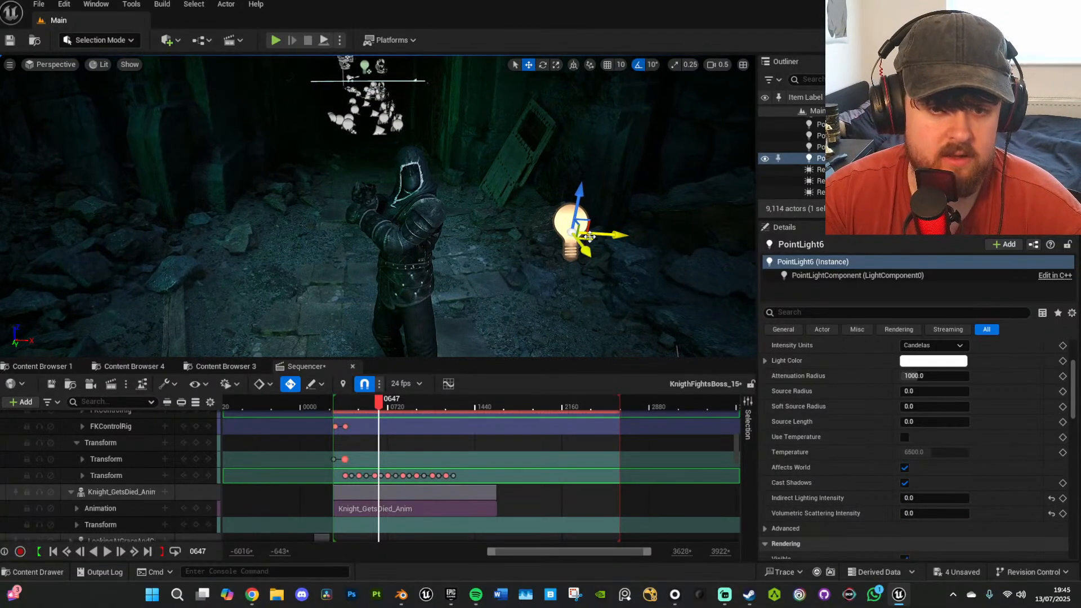
{"action": "left_click_drag", "start_coordinate": [588, 236], "coordinate": [144, 219]}
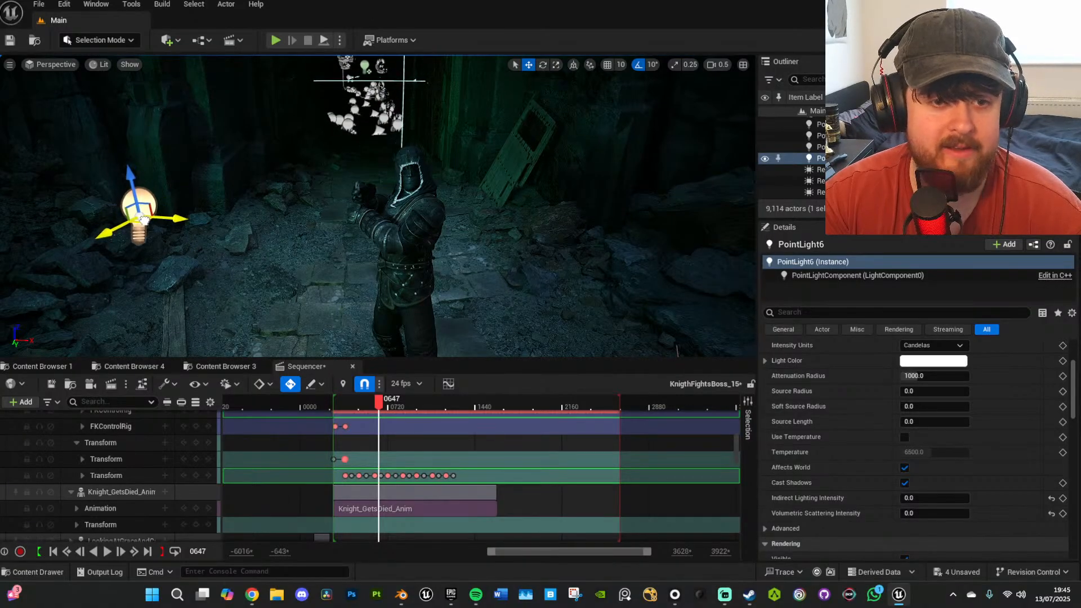
{"action": "right_click_drag", "start_coordinate": [145, 220], "coordinate": [98, 248]}
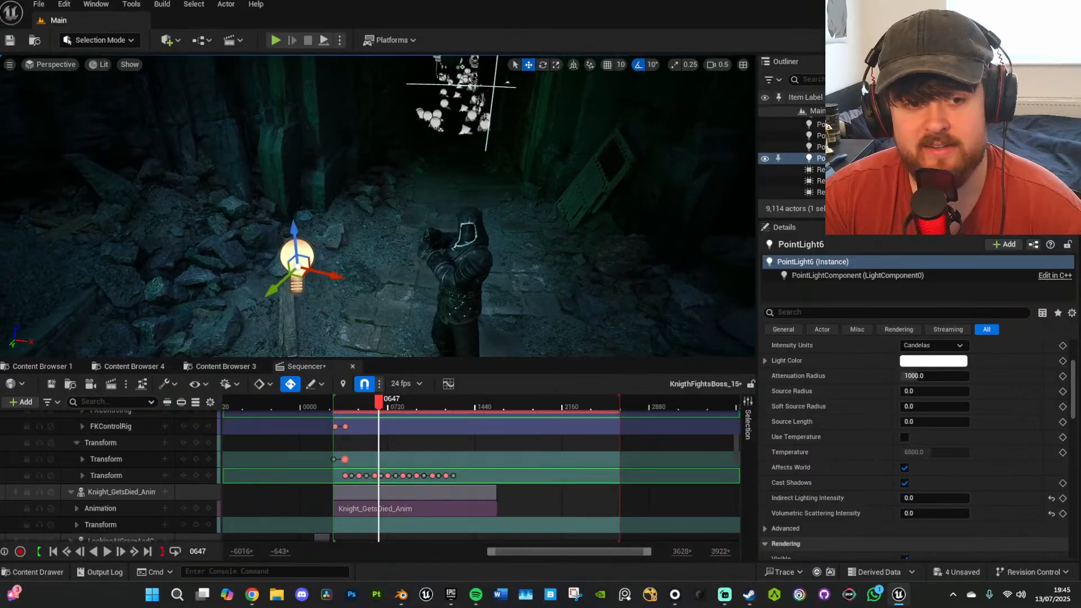
Duplicate the point light and place the copy on the opposite side, behind the knight's back.
{"action": "right_click_drag", "start_coordinate": [307, 281], "coordinate": [314, 282]}
{"action": "left_click_drag", "start_coordinate": [309, 276], "coordinate": [603, 221], "text": "alt"}
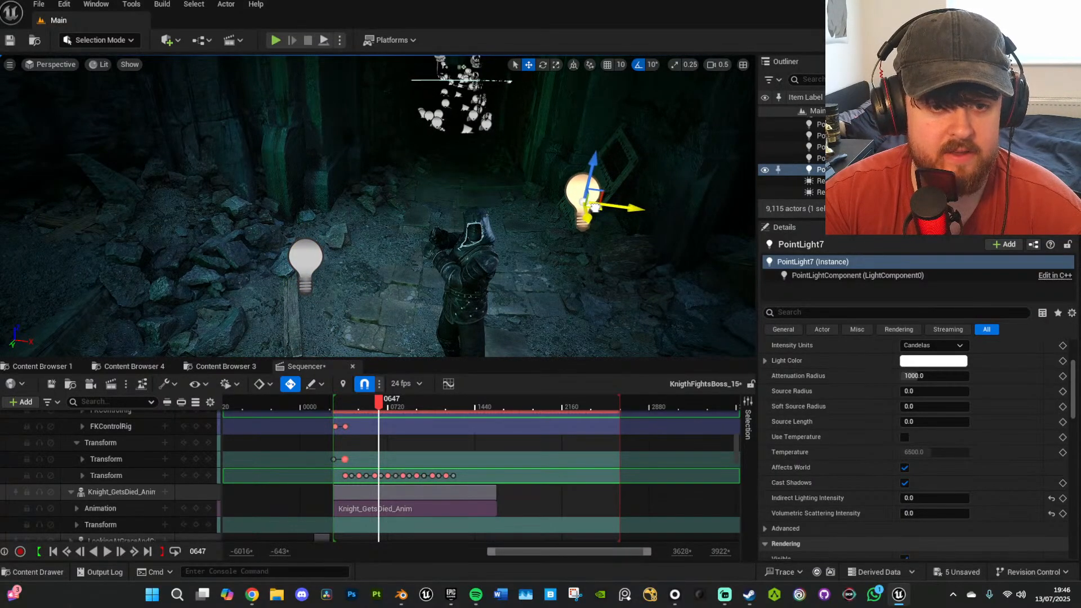
{"action": "right_click_drag", "start_coordinate": [603, 221], "coordinate": [654, 194]}
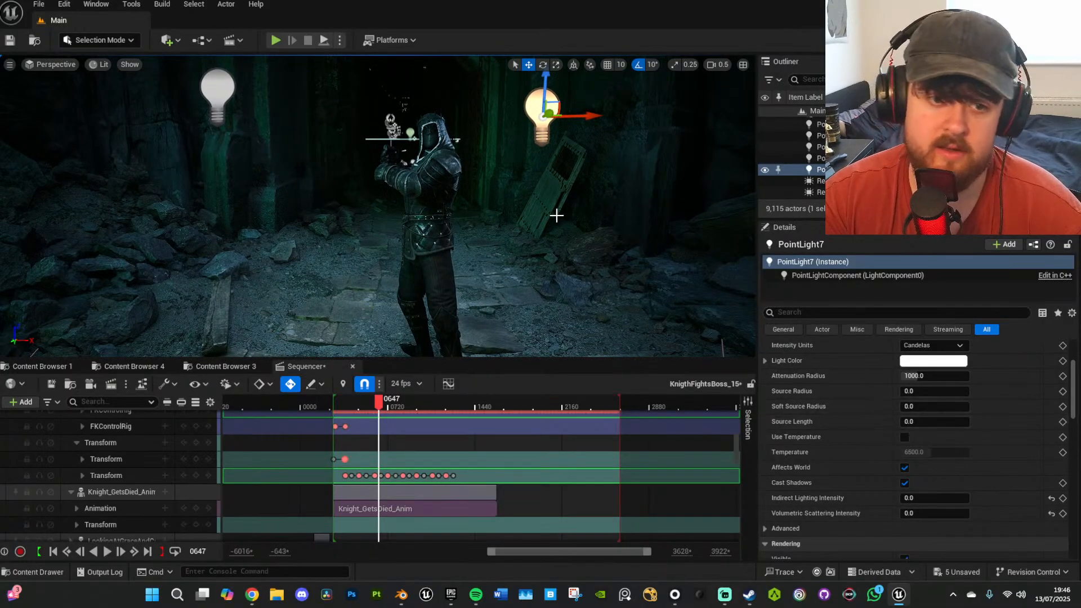
Enable Use Temperature on the duplicated point light and warm its temperature to about 4254.
{"action": "scroll", "coordinate": [951, 439], "scroll_direction": "up", "scroll_amount": 2}
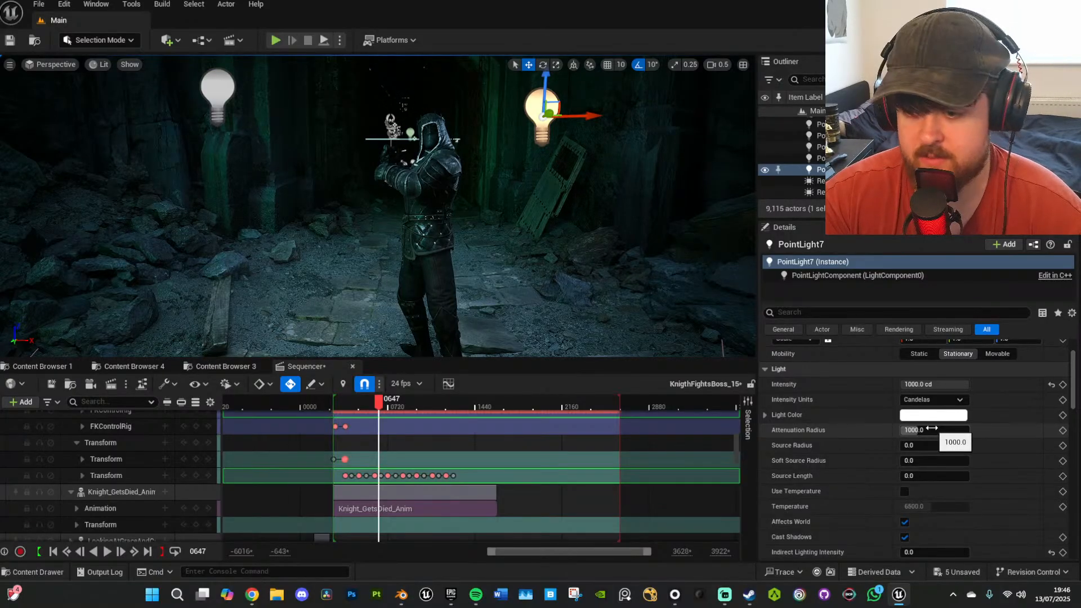
{"action": "left_click", "coordinate": [904, 491]}
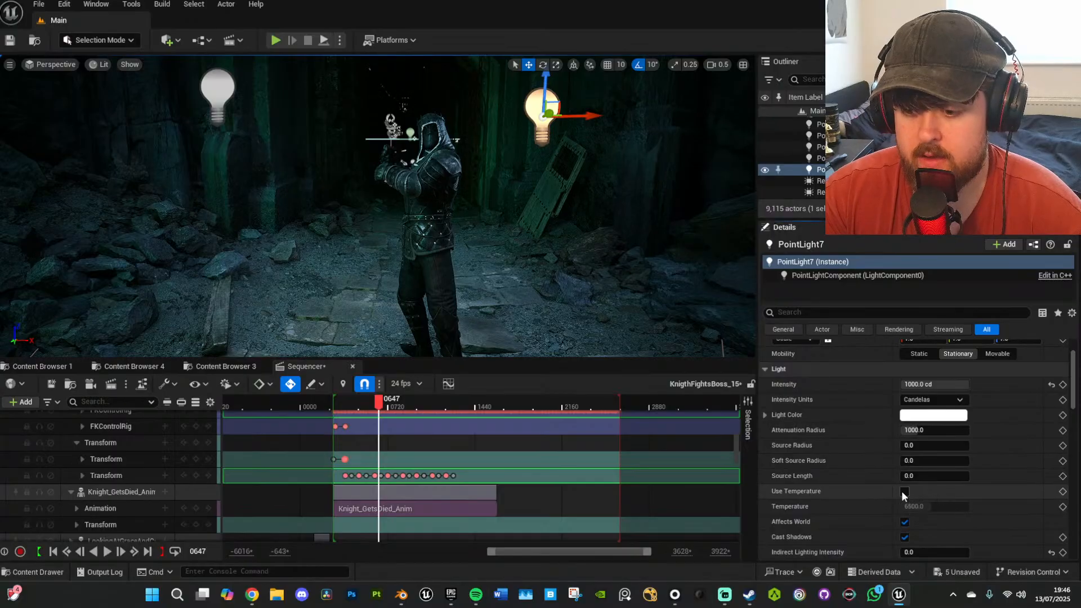
{"action": "left_click_drag", "start_coordinate": [939, 506], "coordinate": [921, 506]}
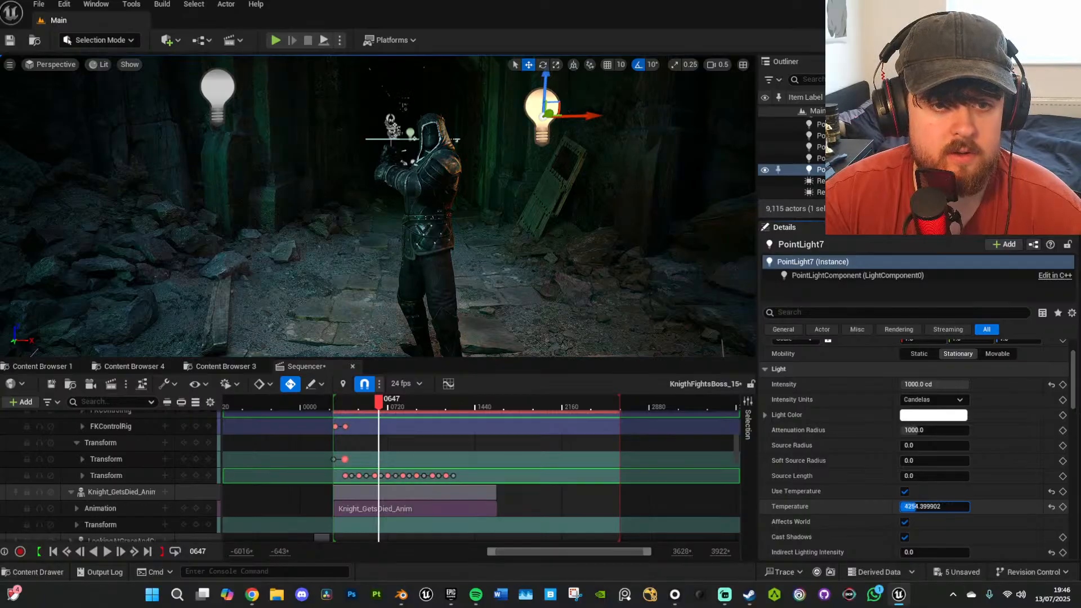
Tint the duplicated point light's colour a very pale green, about hex sRGB ECFFE7FF.
{"action": "left_click", "coordinate": [929, 415]}
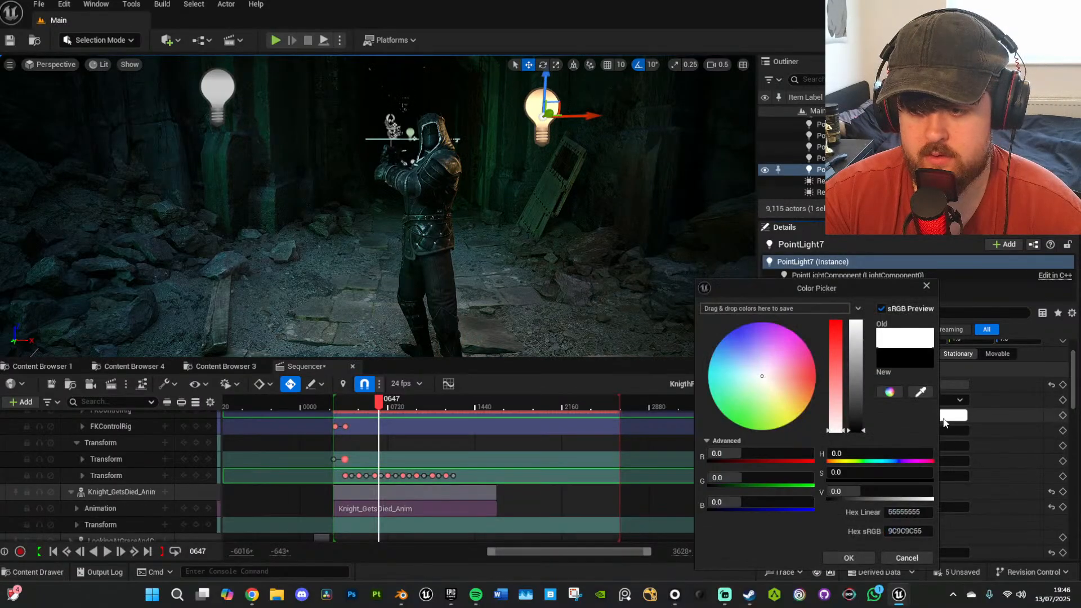
{"action": "left_click", "coordinate": [757, 385]}
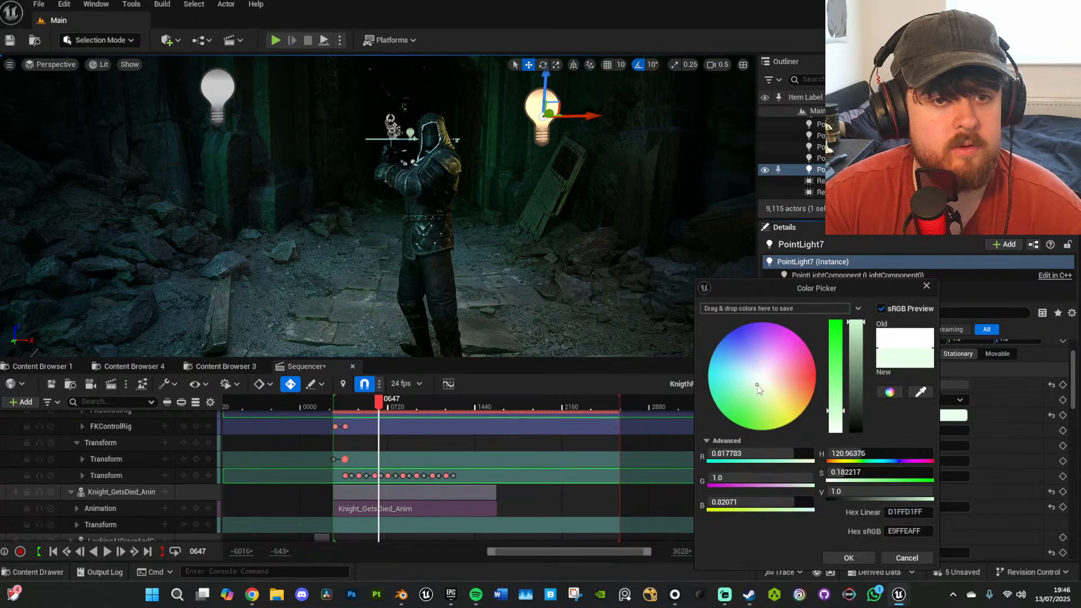
{"action": "left_click_drag", "start_coordinate": [757, 385], "coordinate": [758, 386]}
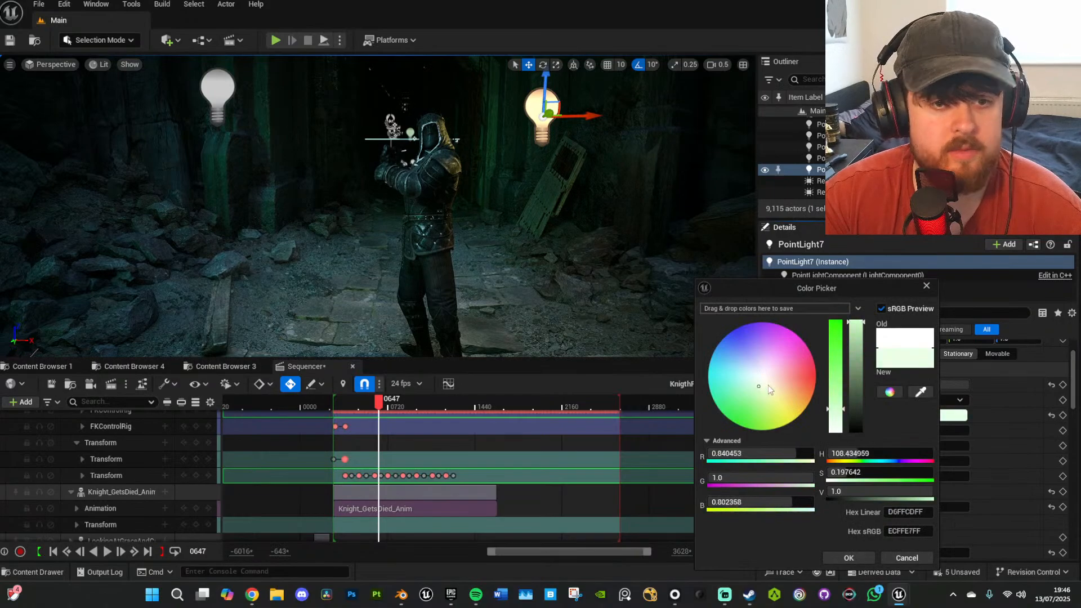
{"action": "left_click", "coordinate": [926, 285]}
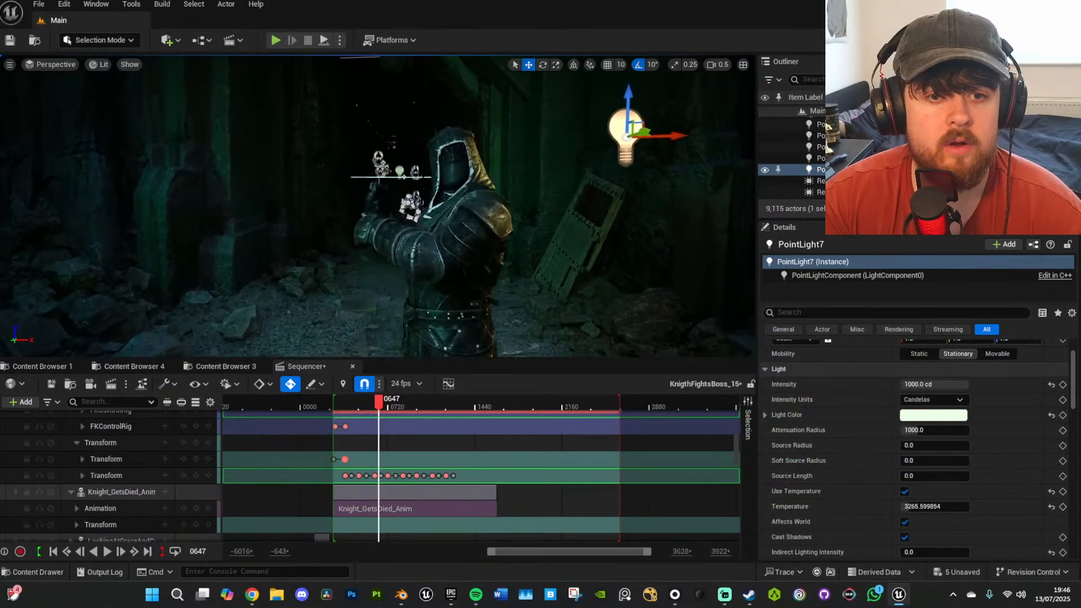
Compare the shot with and without editor icons, and turn off Use Temperature on the duplicated point light.
{"action": "right_click_drag", "start_coordinate": [563, 216], "coordinate": [564, 217]}
{"action": "key", "text": "g"}
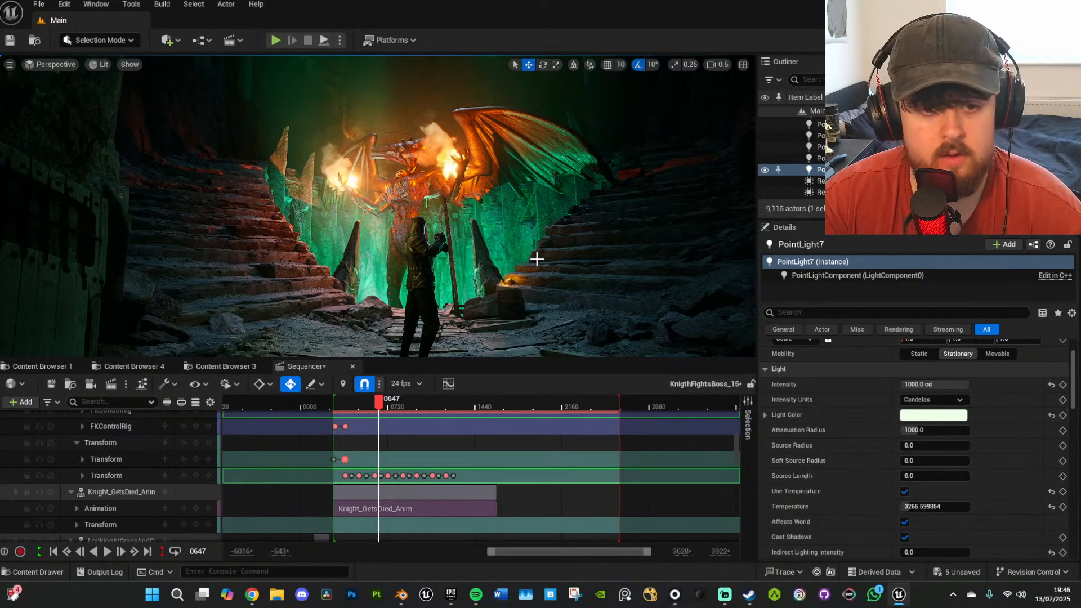
{"action": "right_click_drag", "start_coordinate": [537, 258], "coordinate": [536, 259]}
{"action": "key", "text": "g"}
{"action": "scroll", "coordinate": [934, 468], "scroll_direction": "down", "scroll_amount": 3}
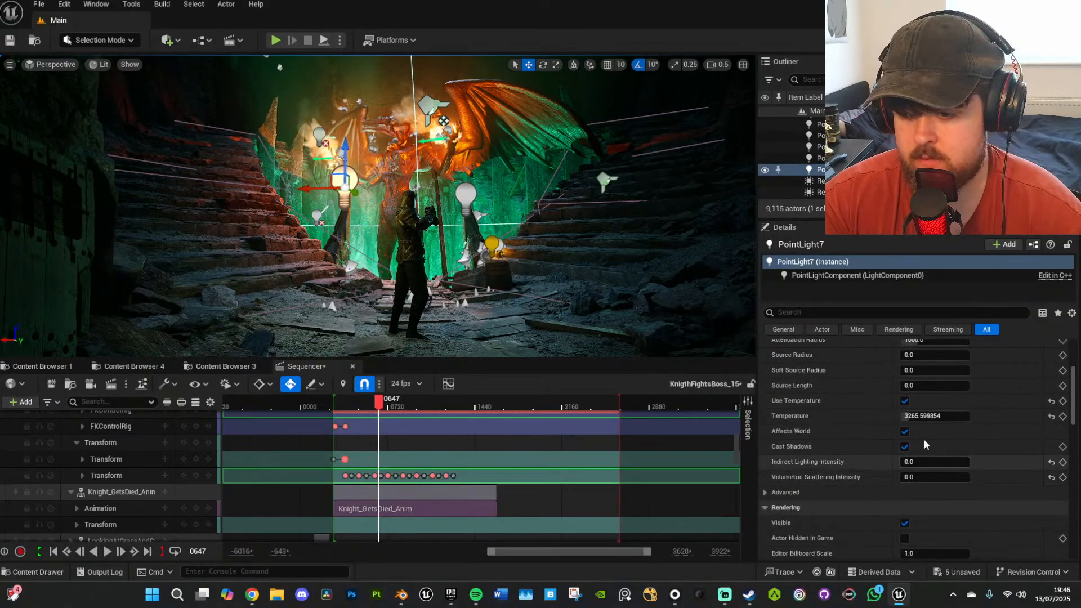
{"action": "left_click", "coordinate": [904, 401]}
{"action": "scroll", "coordinate": [924, 400], "scroll_direction": "up", "scroll_amount": 3}
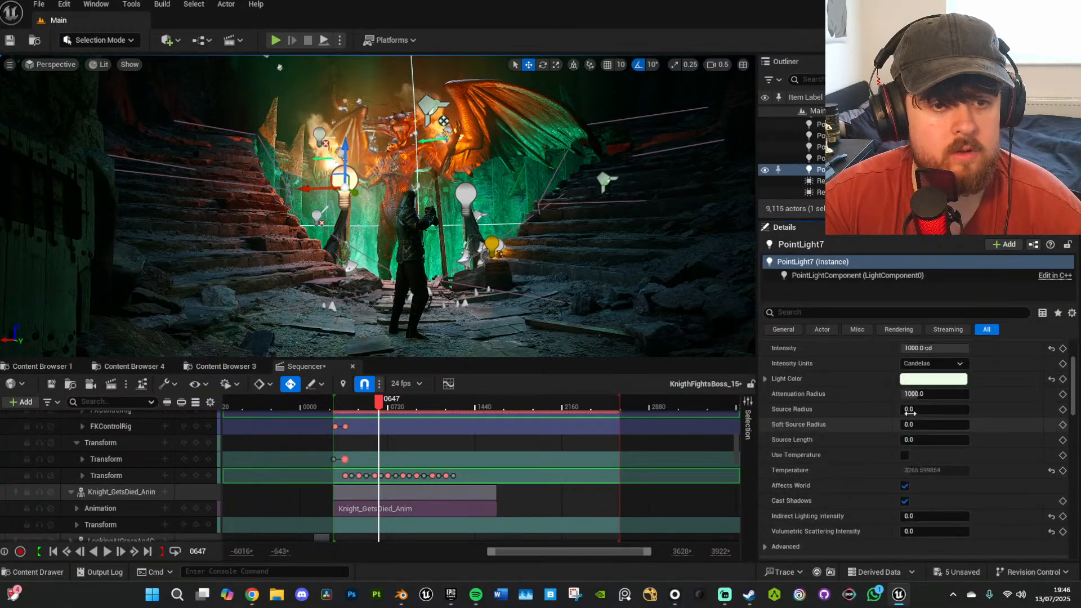
Try a stronger green light colour, about B7FFBDFF, and undo the colour and temperature changes.
{"action": "left_click", "coordinate": [934, 415]}
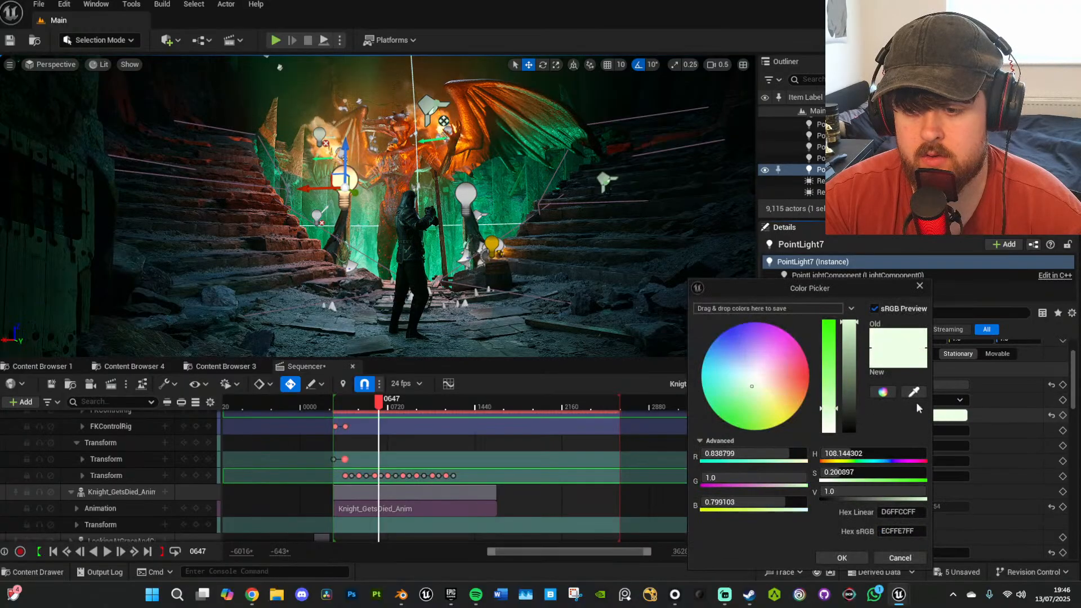
{"action": "left_click_drag", "start_coordinate": [752, 390], "coordinate": [739, 399]}
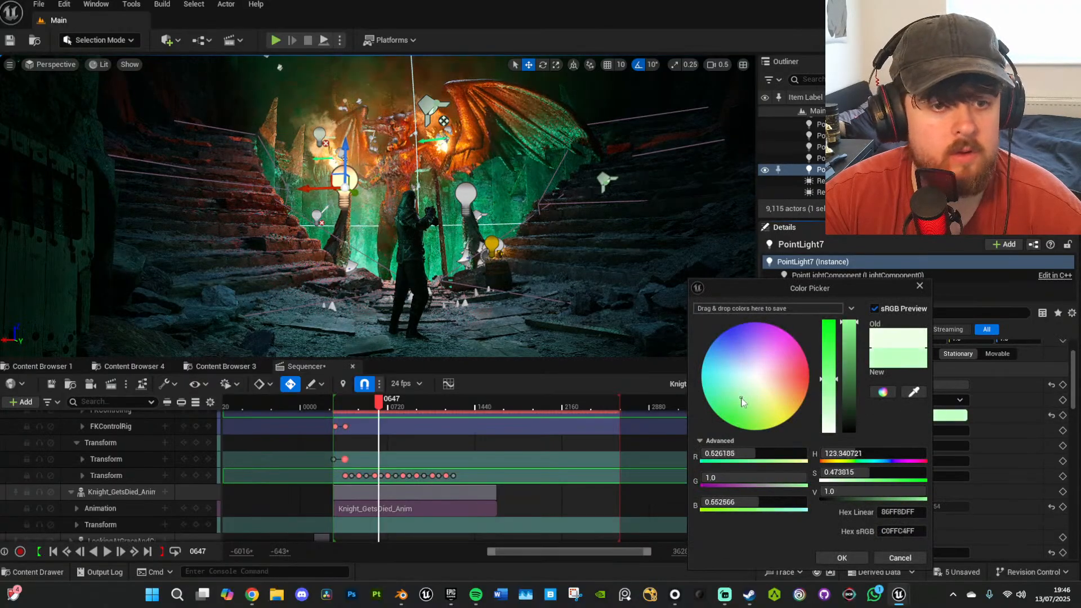
{"action": "right_click_drag", "start_coordinate": [529, 293], "coordinate": [515, 279]}
{"action": "key", "text": "g"}
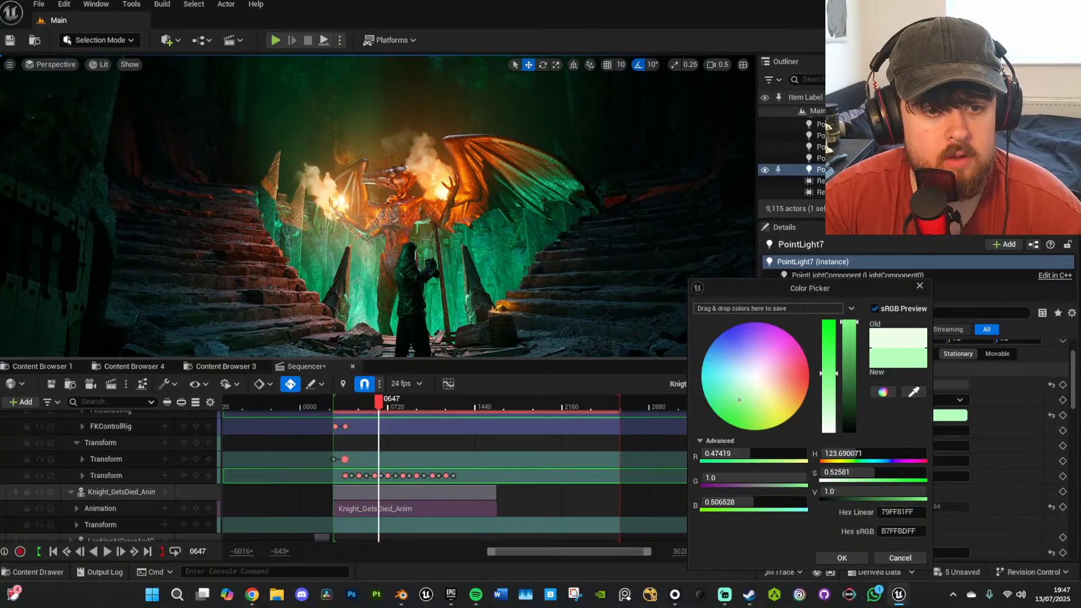
{"action": "left_click", "coordinate": [919, 287]}
{"action": "right_click_drag", "start_coordinate": [512, 322], "coordinate": [526, 342]}
{"action": "key", "text": "ctrl+z"}
{"action": "key", "text": "ctrl+z"}
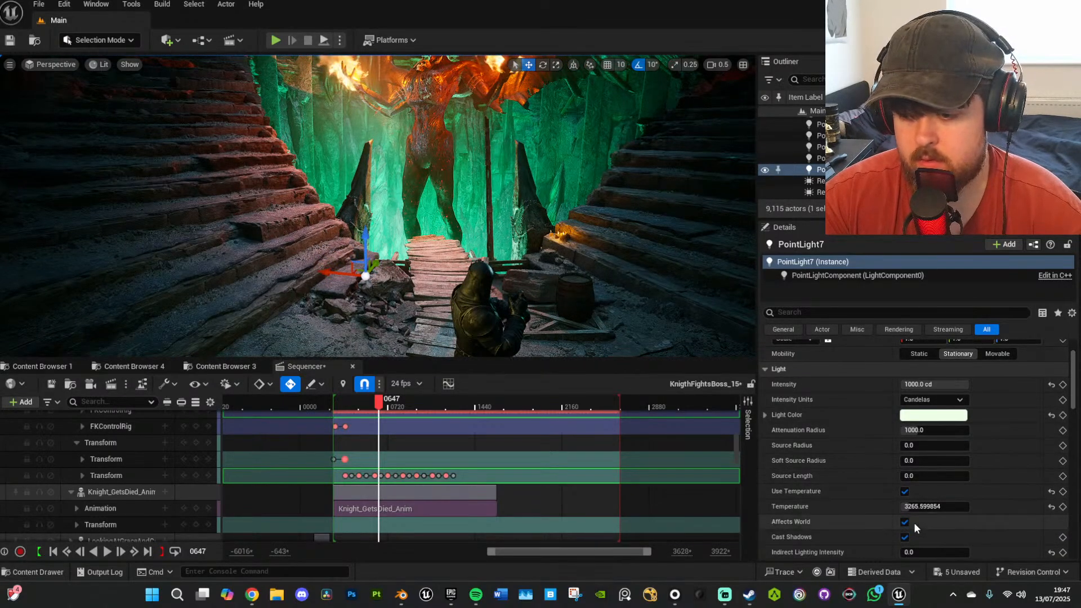
Disable Use Temperature on the duplicated point light and check its effect on the knight from several angles.
{"action": "left_click", "coordinate": [904, 492]}
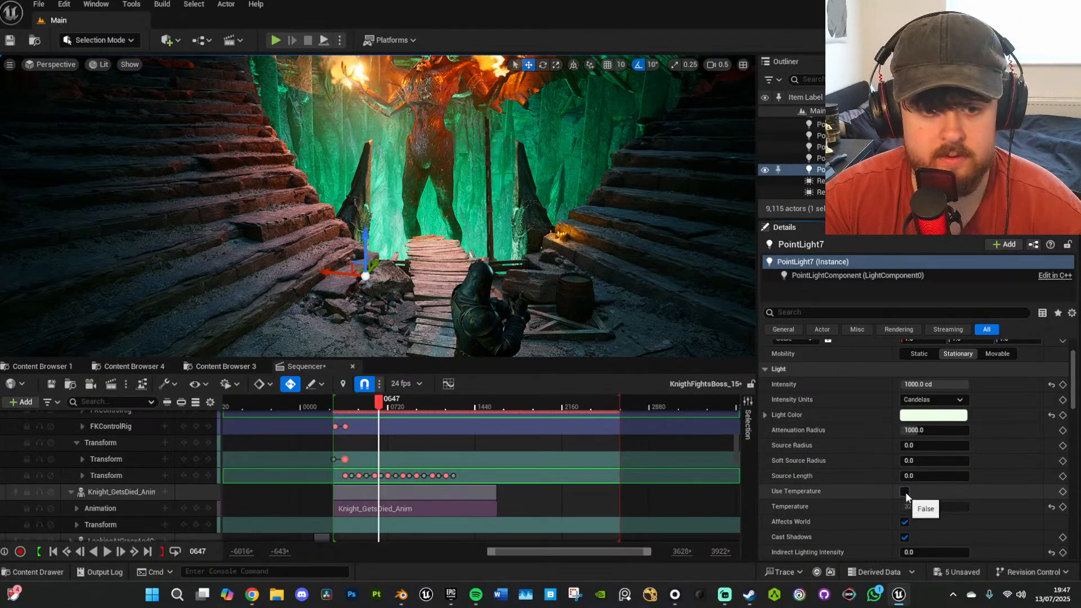
{"action": "right_click_drag", "start_coordinate": [529, 295], "coordinate": [686, 282]}
{"action": "key", "text": "g"}
{"action": "key", "text": "g"}
{"action": "right_click_drag", "start_coordinate": [529, 295], "coordinate": [527, 305]}
{"action": "scroll", "coordinate": [529, 297], "scroll_direction": "down", "scroll_amount": 4}
{"action": "key", "text": "g"}
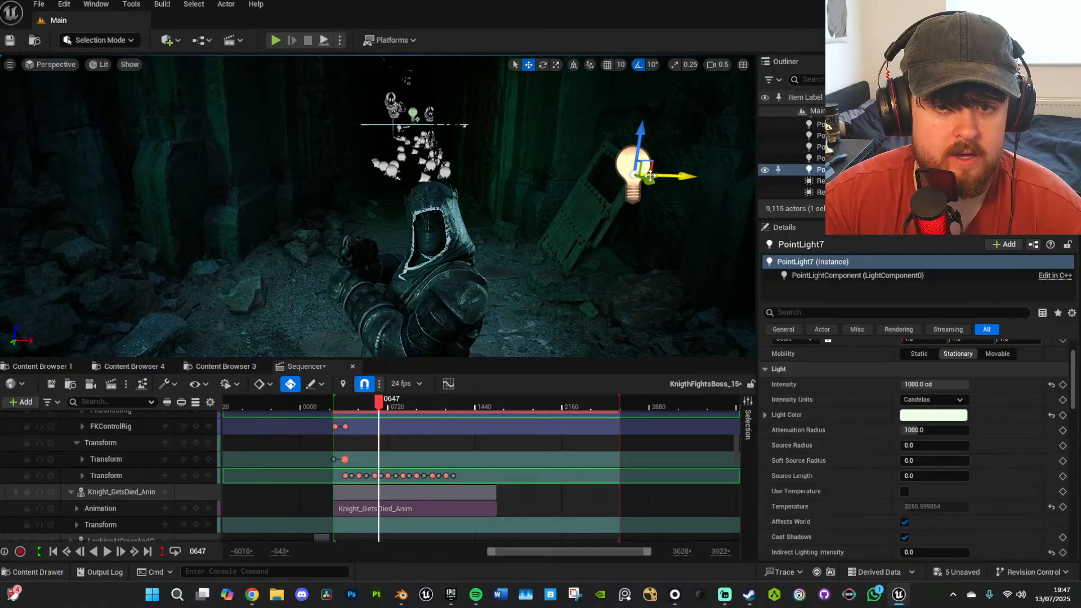
Move the point light behind the knight closer to him, and slightly reposition the point light in front of him.
{"action": "left_click_drag", "start_coordinate": [650, 177], "coordinate": [600, 177]}
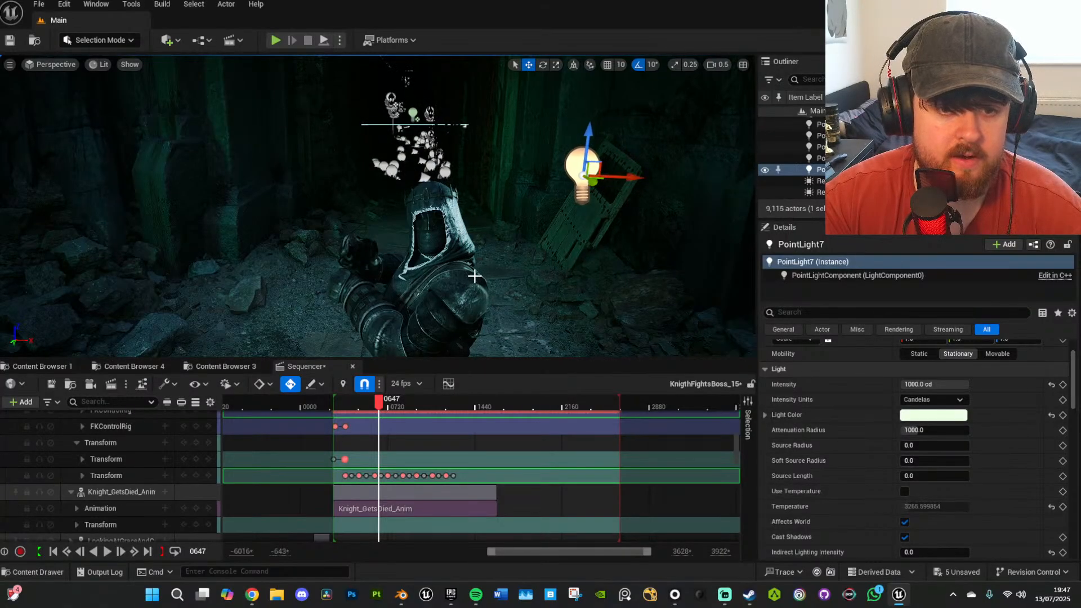
{"action": "right_click_drag", "start_coordinate": [476, 307], "coordinate": [441, 306]}
{"action": "left_click", "coordinate": [72, 246]}
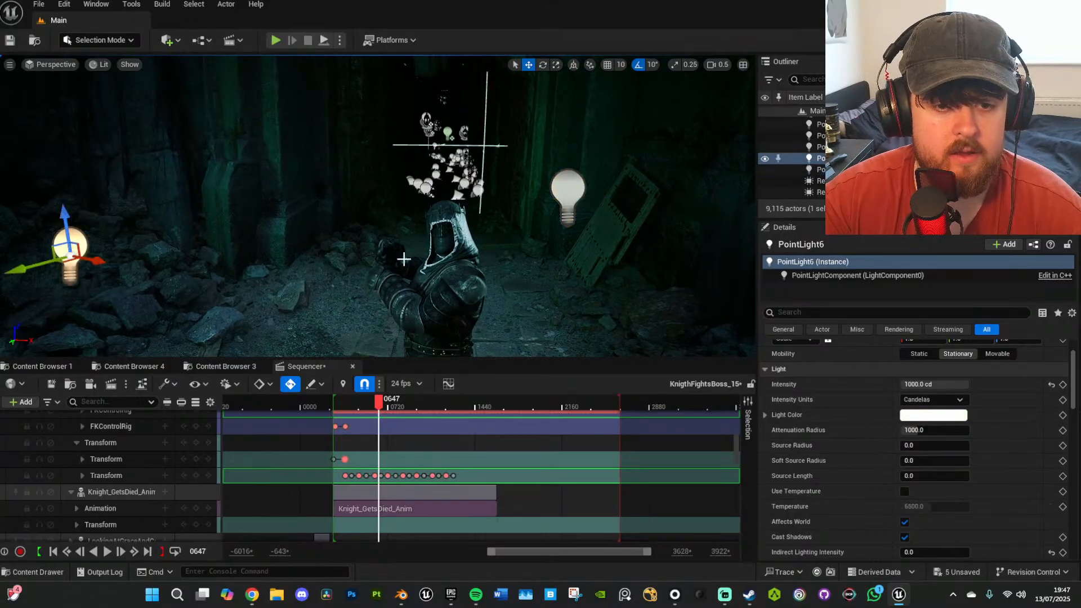
{"action": "right_click_drag", "start_coordinate": [491, 261], "coordinate": [445, 274]}
{"action": "left_click_drag", "start_coordinate": [253, 226], "coordinate": [226, 225]}
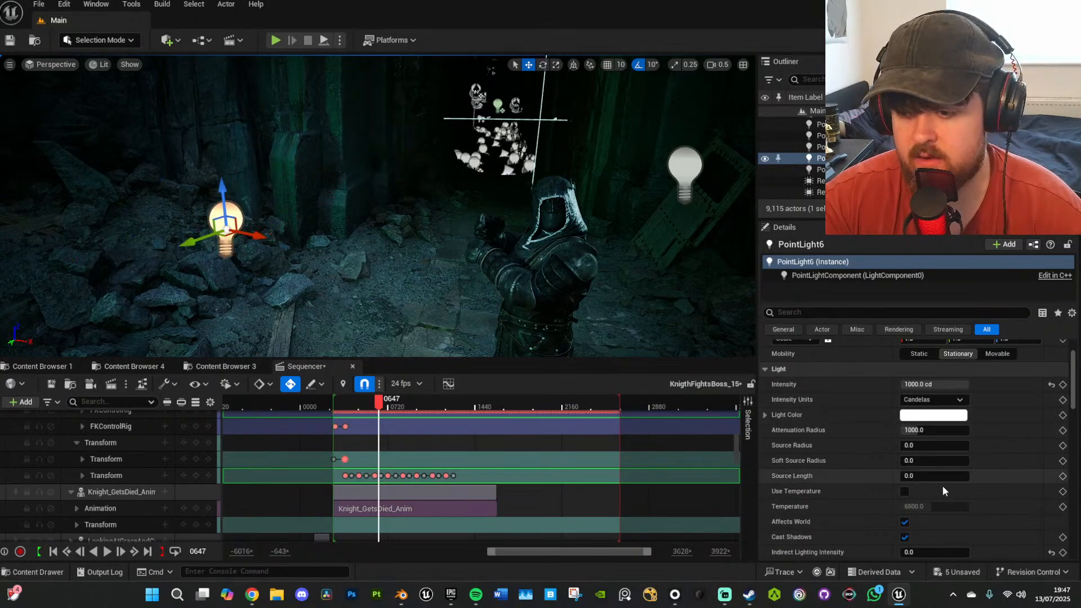
Enable Use Temperature on the point light in front of the knight and warm its temperature to about 4522.
{"action": "left_click", "coordinate": [905, 491]}
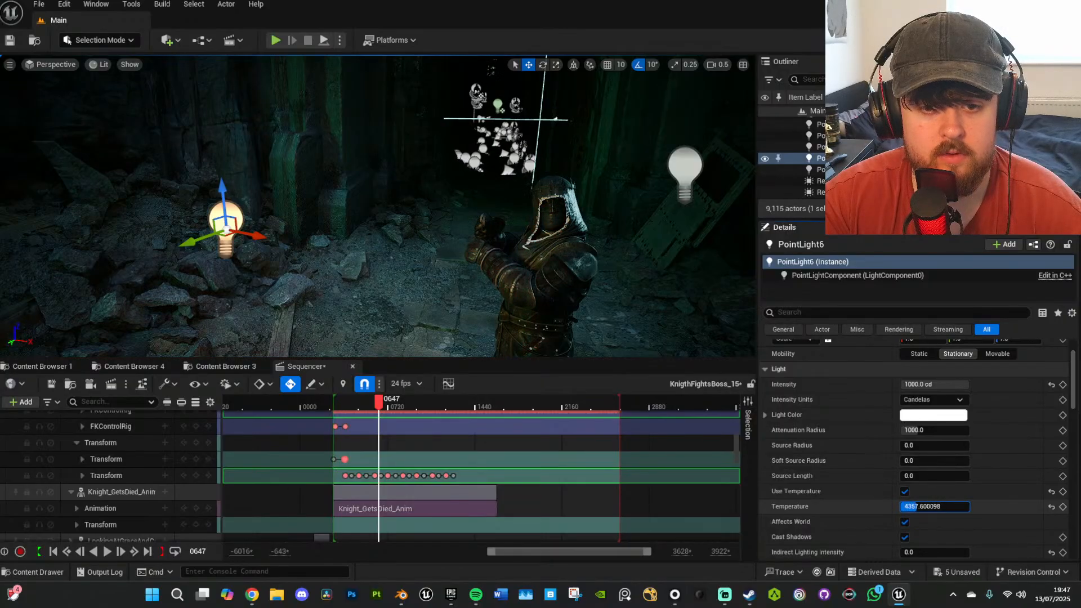
{"action": "right_click_drag", "start_coordinate": [636, 265], "coordinate": [692, 261]}
{"action": "key", "text": "w"}
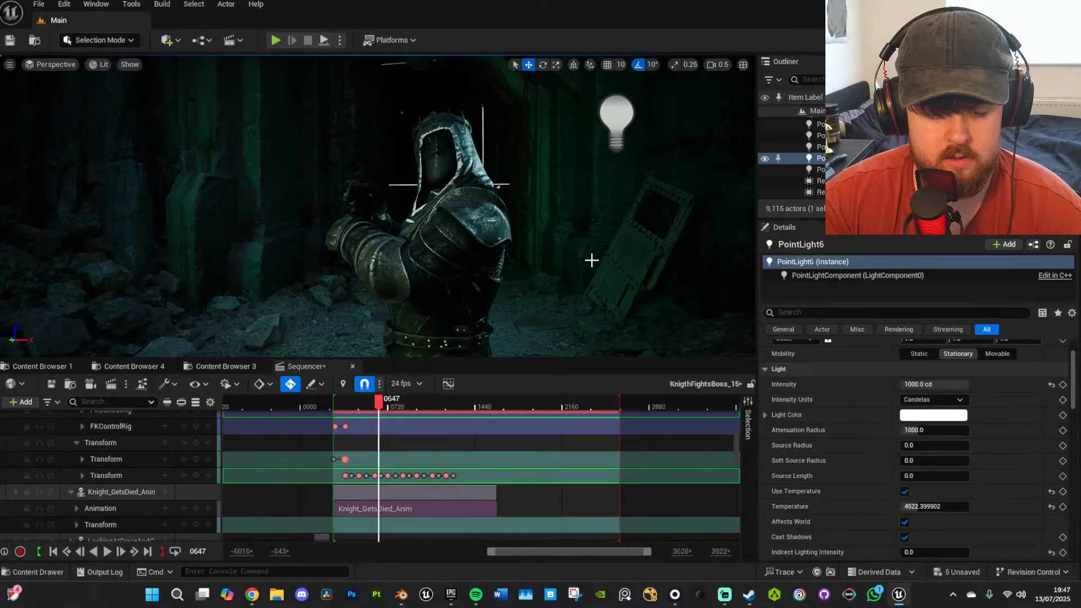
Hide the editor icons and examine the lighting on the knight's hood and armour up close.
{"action": "key", "text": "g"}
{"action": "mouse_move", "coordinate": [592, 258]}
{"action": "right_mouse_down"}
{"action": "mouse_move", "coordinate": [605, 262]}
{"action": "mouse_move", "coordinate": [571, 287]}
{"action": "mouse_move", "coordinate": [589, 315]}
{"action": "mouse_move", "coordinate": [583, 275]}
{"action": "mouse_move", "coordinate": [610, 273]}
{"action": "mouse_move", "coordinate": [606, 284]}
{"action": "mouse_move", "coordinate": [607, 258]}
{"action": "right_mouse_up"}
{"action": "key", "text": "s"}
{"action": "key", "text": "w"}
{"action": "key", "text": "s"}
{"action": "key", "text": "s"}
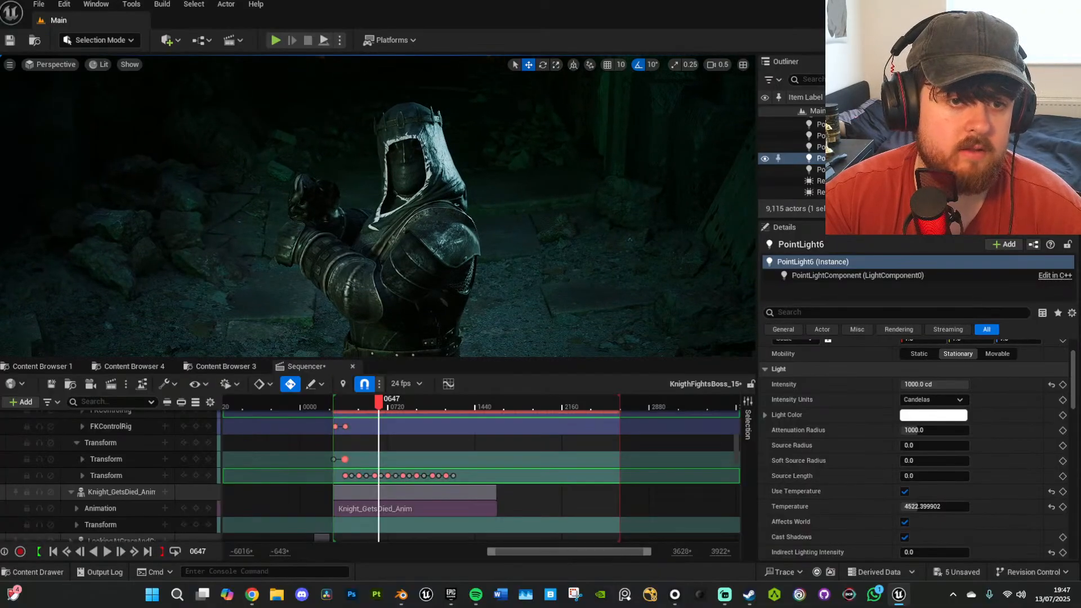
{"action": "key", "text": "s"}
Examine the knight from behind against the winged boss and staircases, at several distances and angles.
{"action": "right_click_drag", "start_coordinate": [607, 258], "coordinate": [385, 236]}
{"action": "key", "text": "w"}
{"action": "key", "text": "d"}
{"action": "key", "text": "s"}
{"action": "key", "text": "a"}
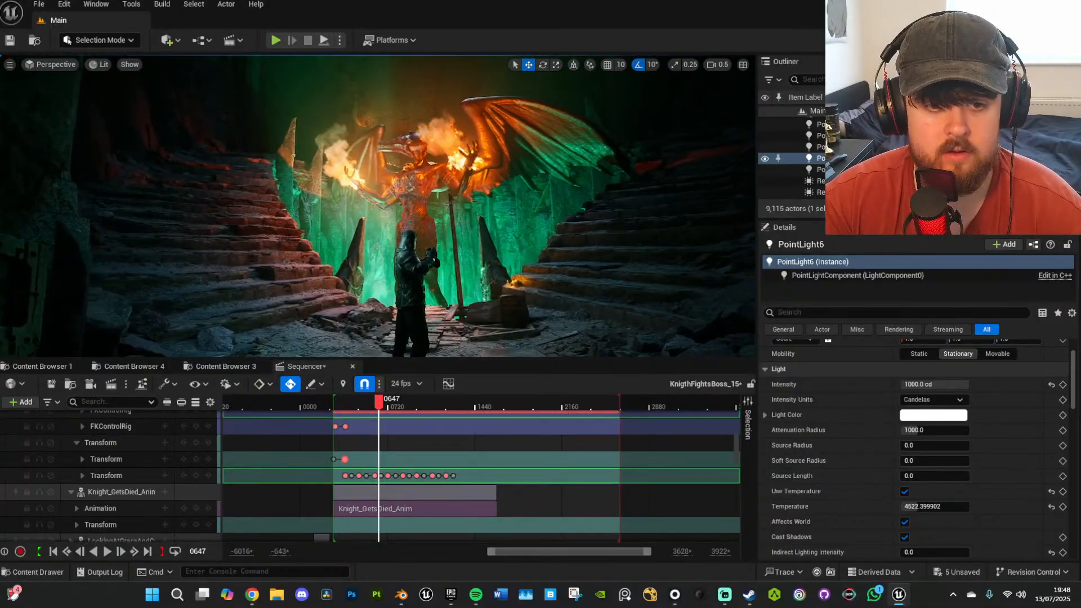
{"action": "key", "text": "a"}
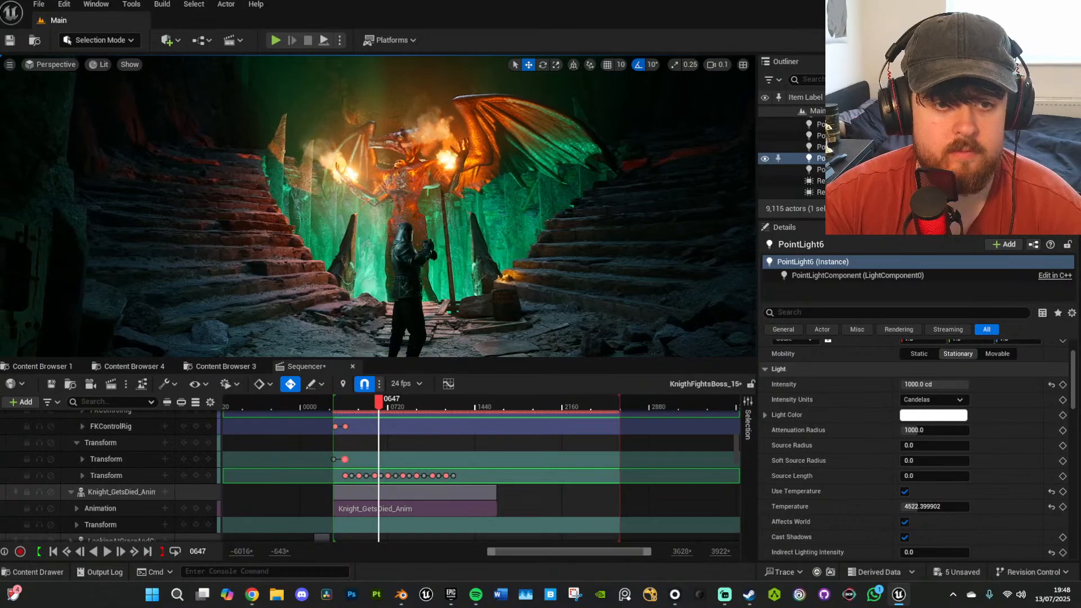
{"action": "scroll", "coordinate": [377, 206], "scroll_direction": "up", "scroll_amount": 1}
{"action": "key", "text": "d"}
{"action": "key", "text": "q"}
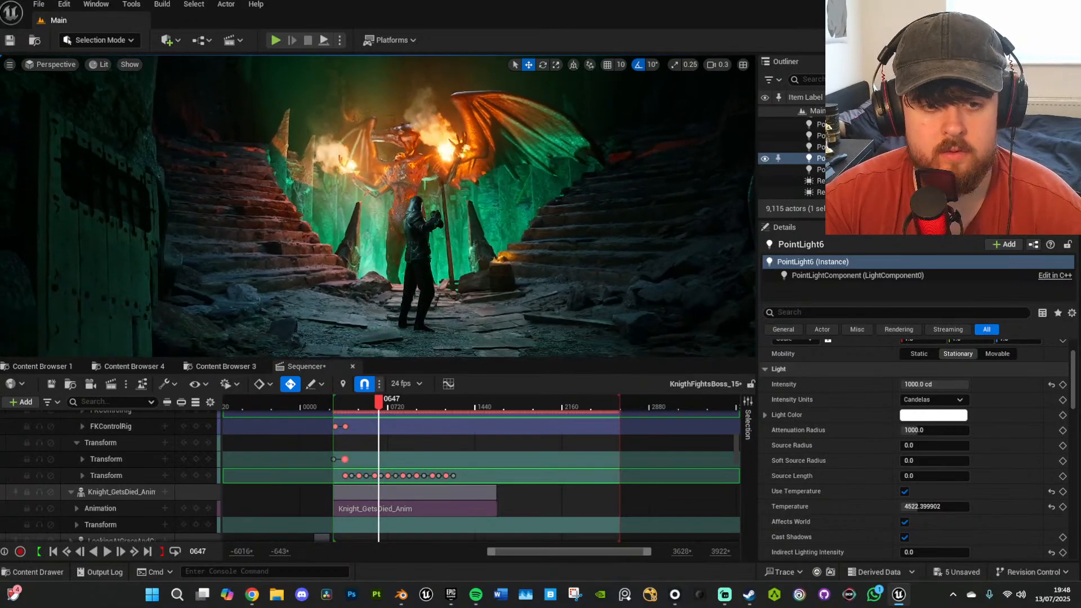
{"action": "key", "text": "w"}
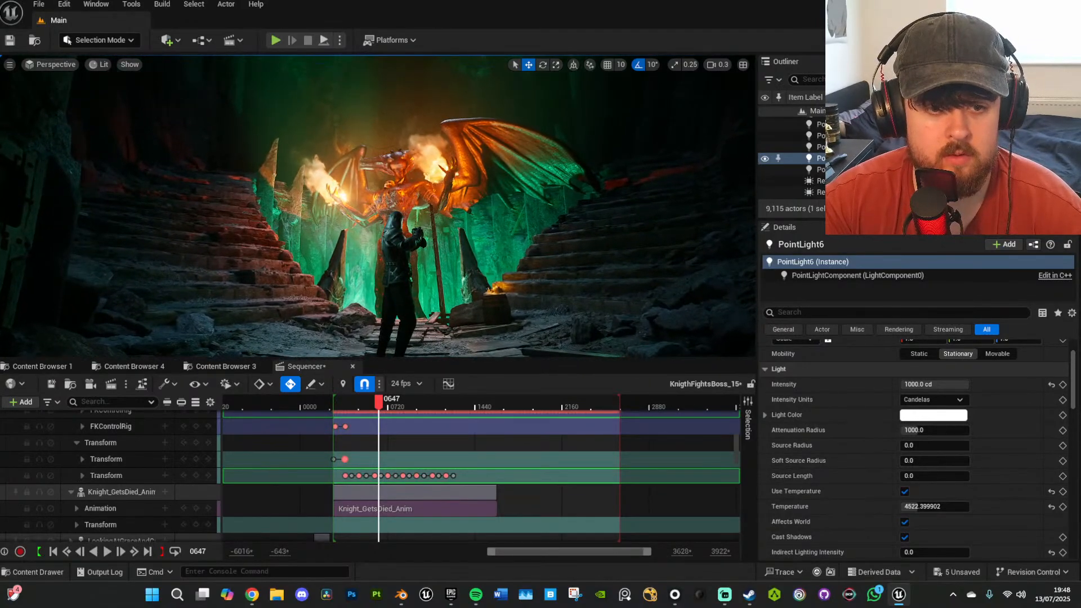
{"action": "key", "text": "w"}
{"action": "right_click_drag", "start_coordinate": [377, 206], "coordinate": [394, 201]}
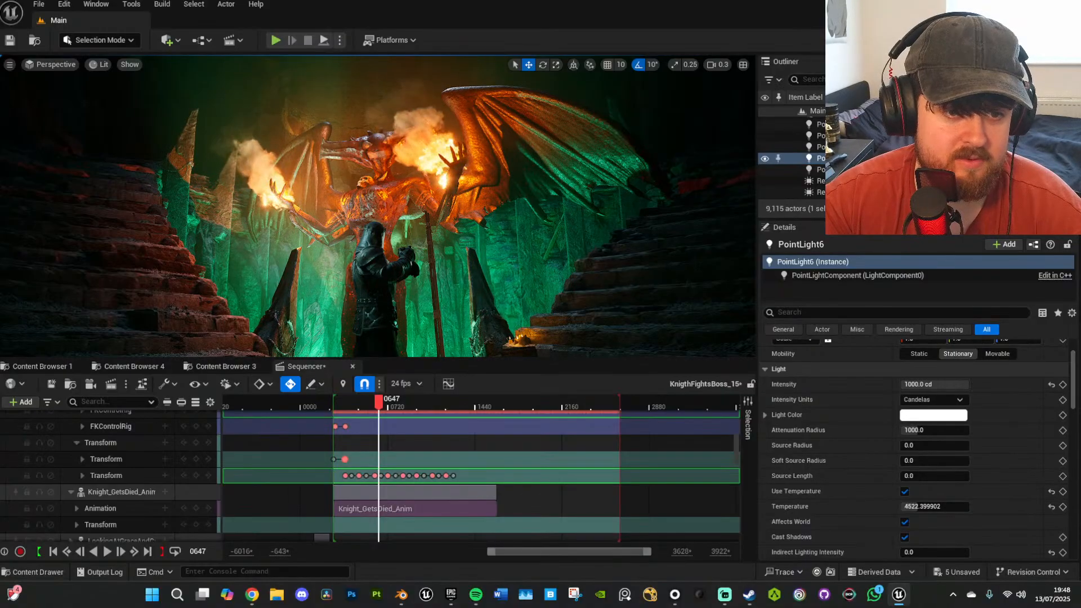
{"action": "scroll", "coordinate": [589, 268], "scroll_direction": "down", "scroll_amount": 3}
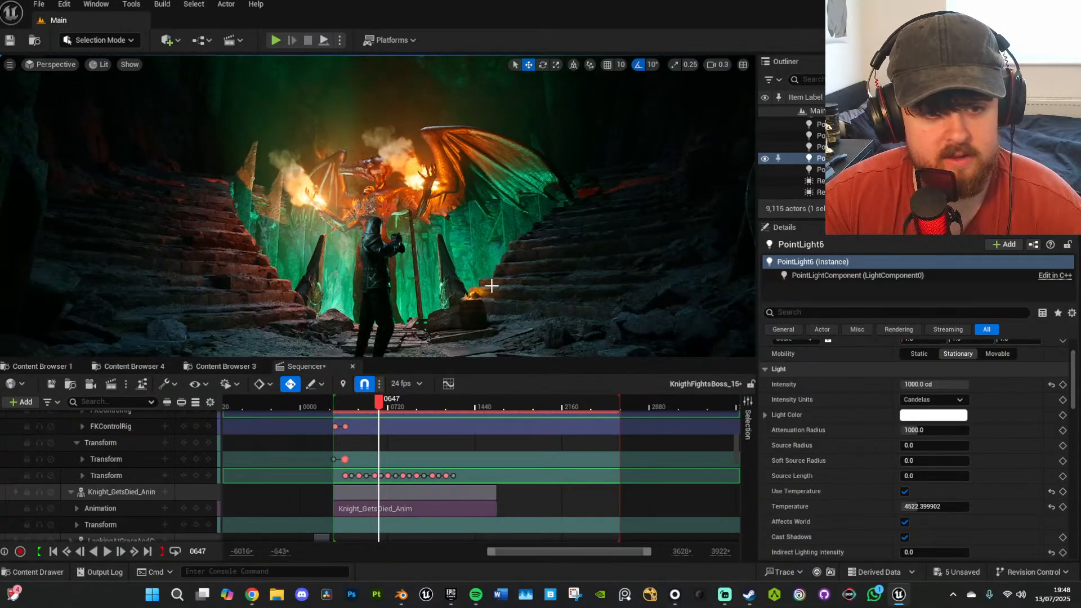
{"action": "right_click_drag", "start_coordinate": [588, 269], "coordinate": [579, 330]}
{"action": "key", "text": "w"}
{"action": "key", "text": "e"}
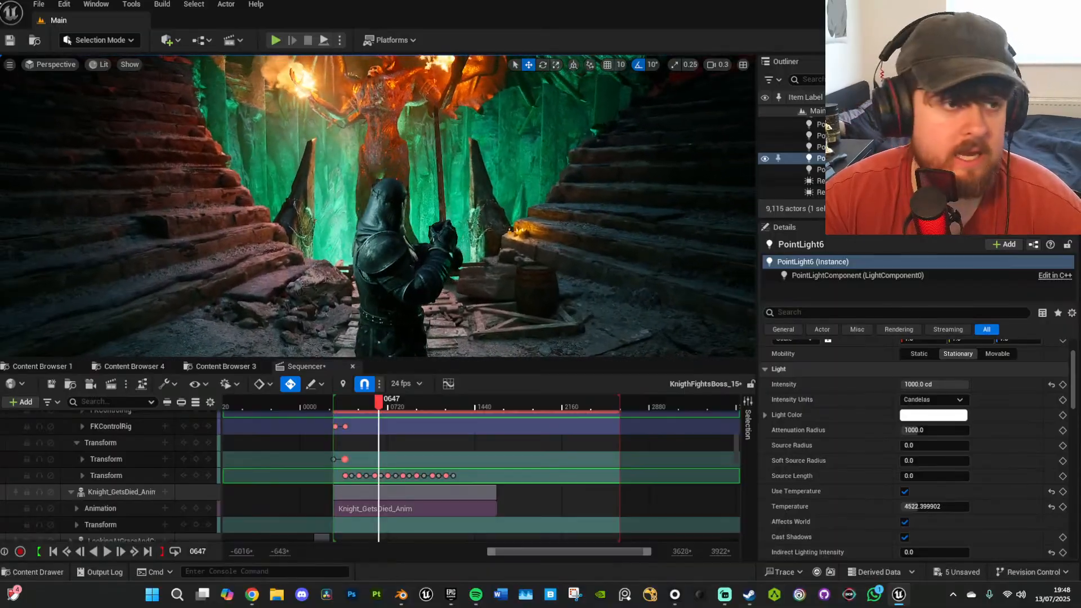
Save all modified assets and the level.
{"action": "left_click", "coordinate": [38, 4]}
{"action": "left_click", "coordinate": [84, 155]}
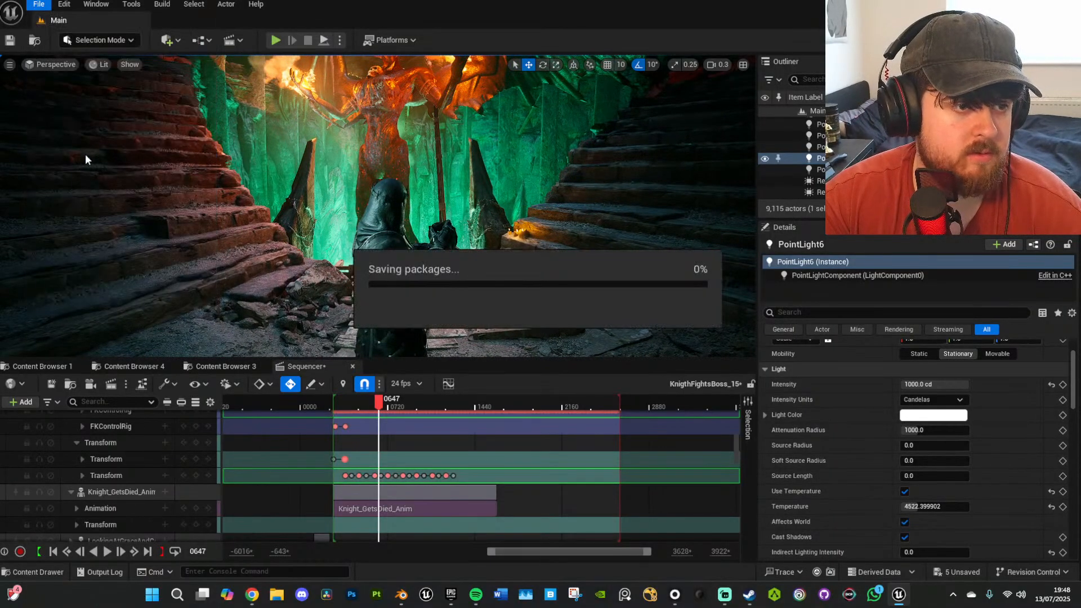
Create a new folder named Sword inside the Knight content folder.
{"action": "left_click", "coordinate": [277, 594]}
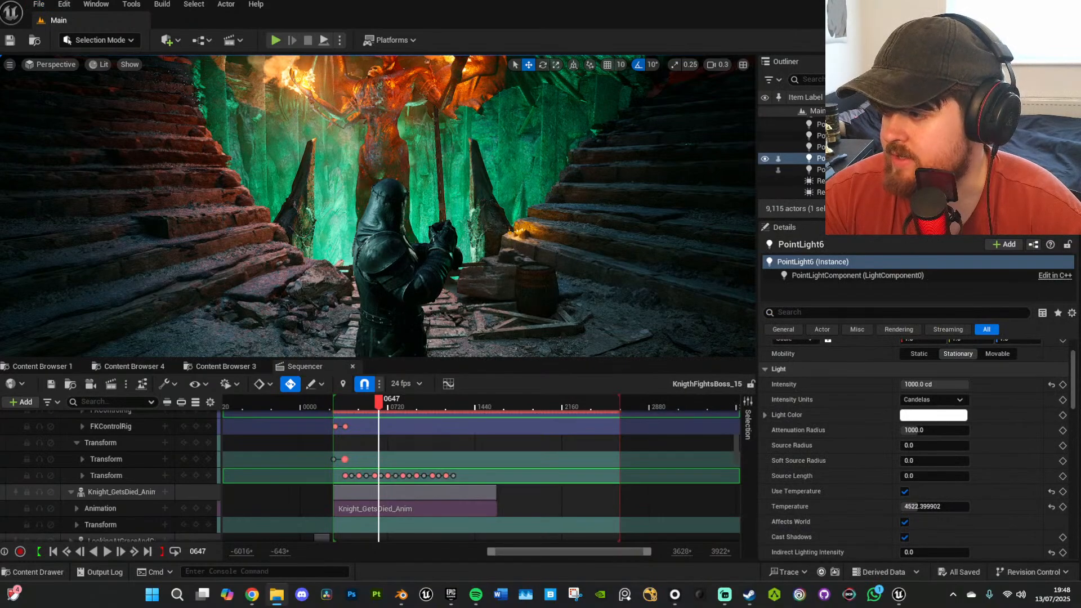
{"action": "left_click", "coordinate": [231, 367]}
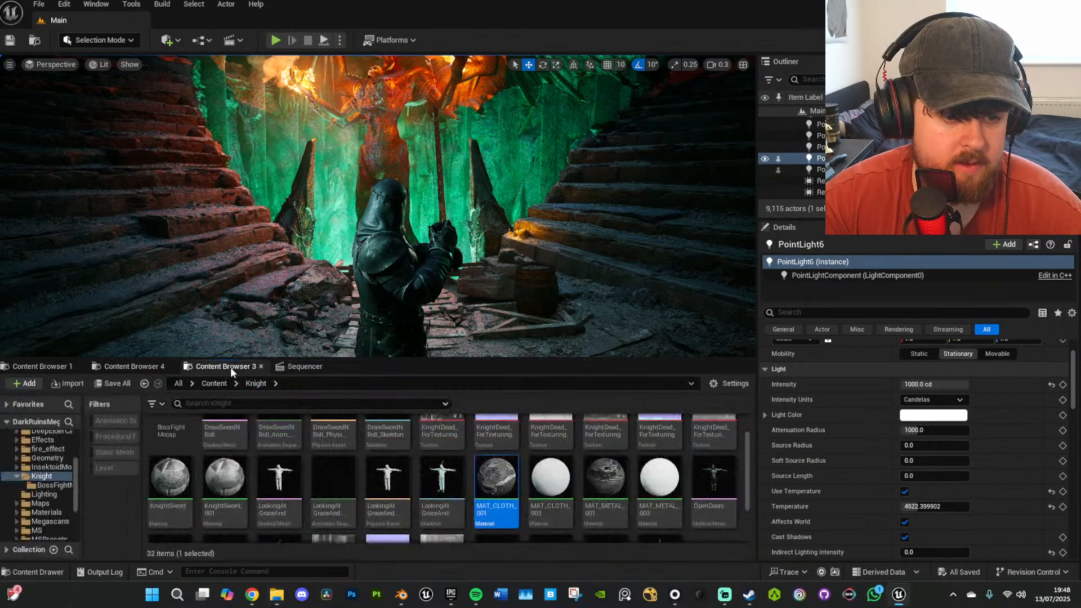
{"action": "right_click", "coordinate": [307, 460]}
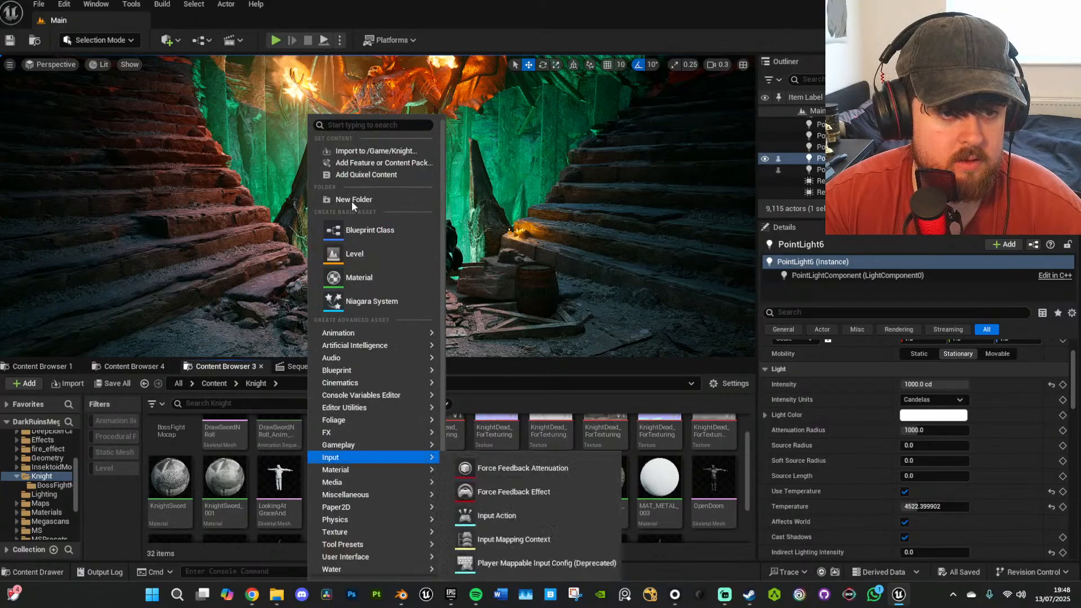
{"action": "left_click", "coordinate": [349, 130]}
{"action": "type", "text": "S"}
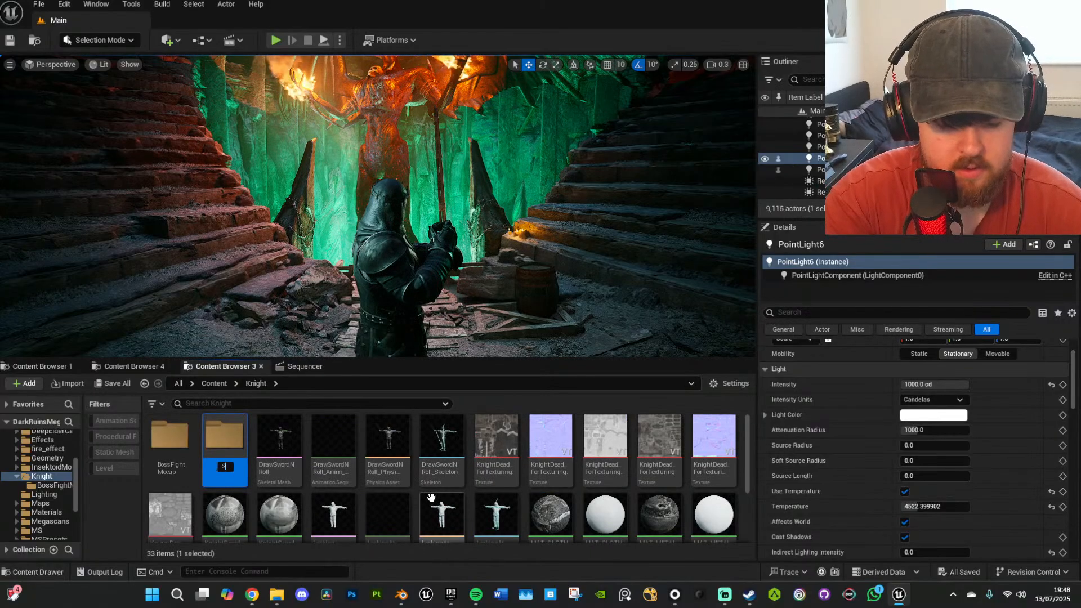
{"action": "type", "text": "word"}
{"action": "key", "text": "Return"}
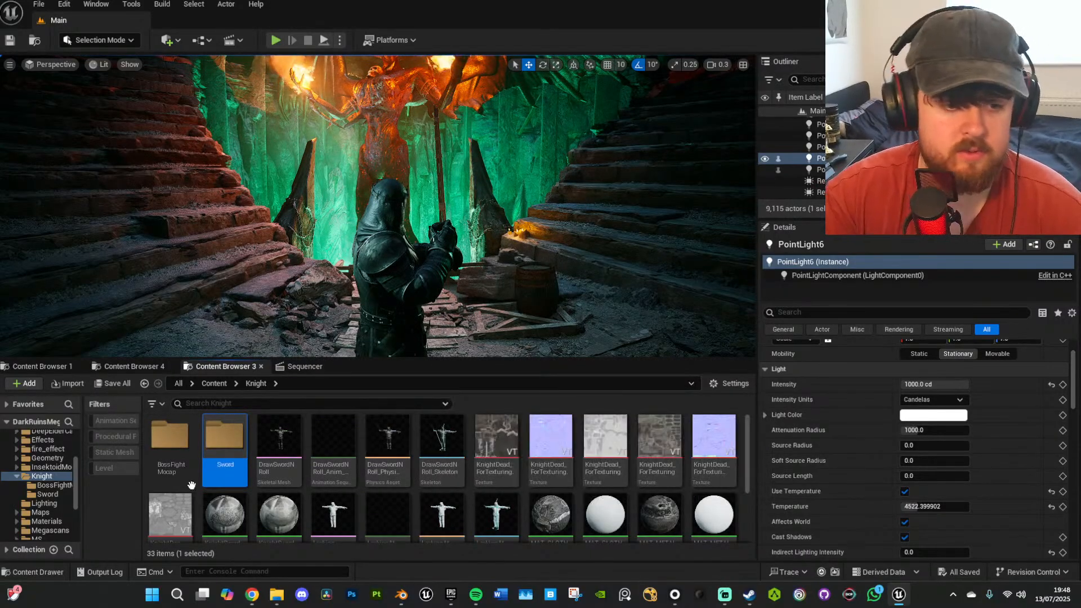
Import all meshes of the Sword FBX into the Sword folder with the default options, and dismiss the message log.
{"action": "double_click", "coordinate": [214, 439]}
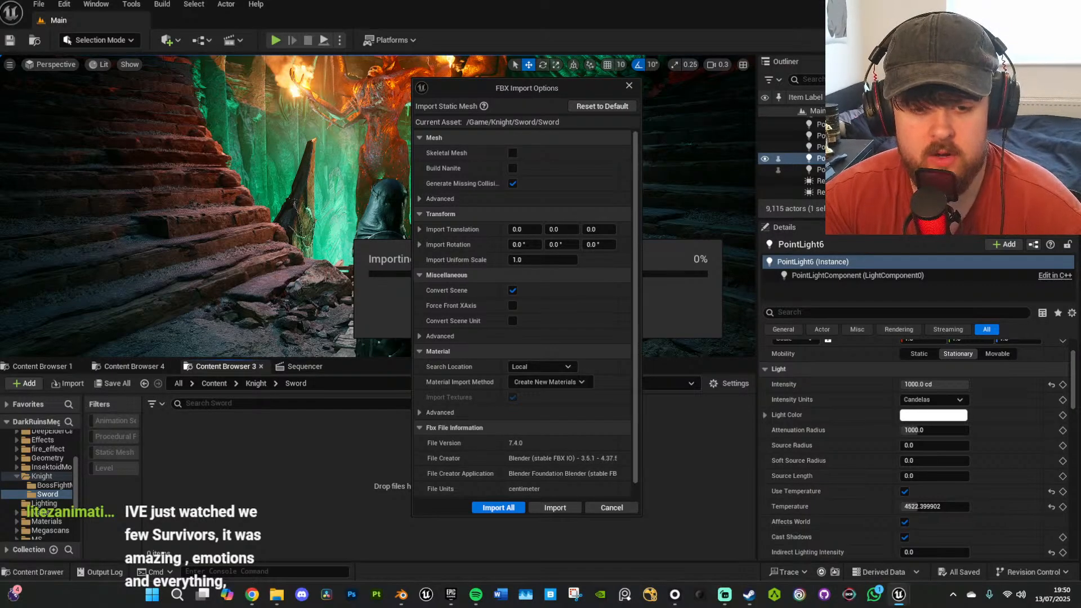
{"action": "left_click", "coordinate": [507, 505]}
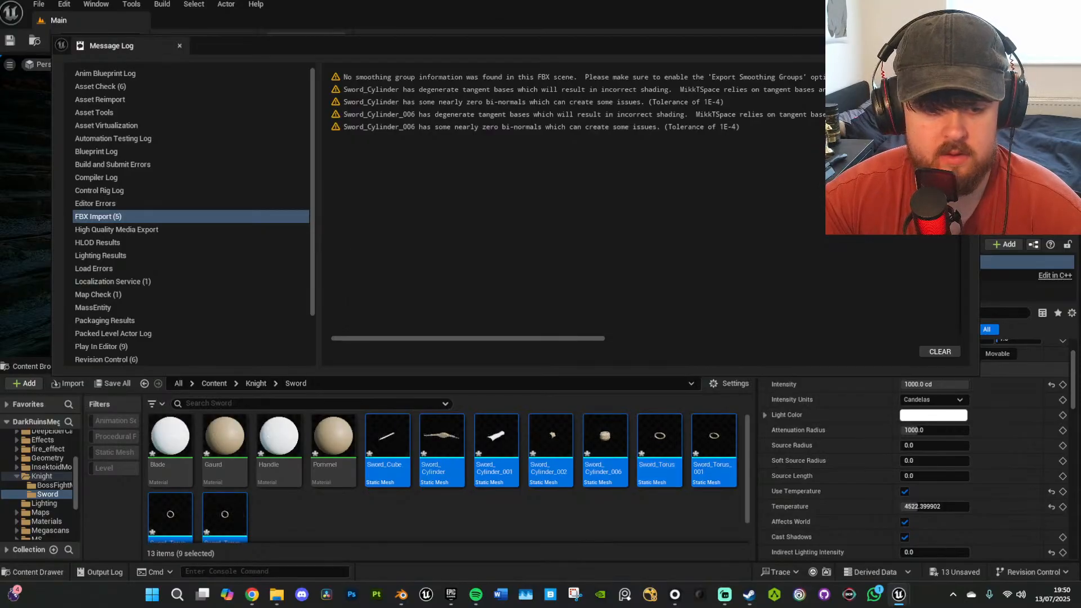
{"action": "left_click", "coordinate": [968, 45]}
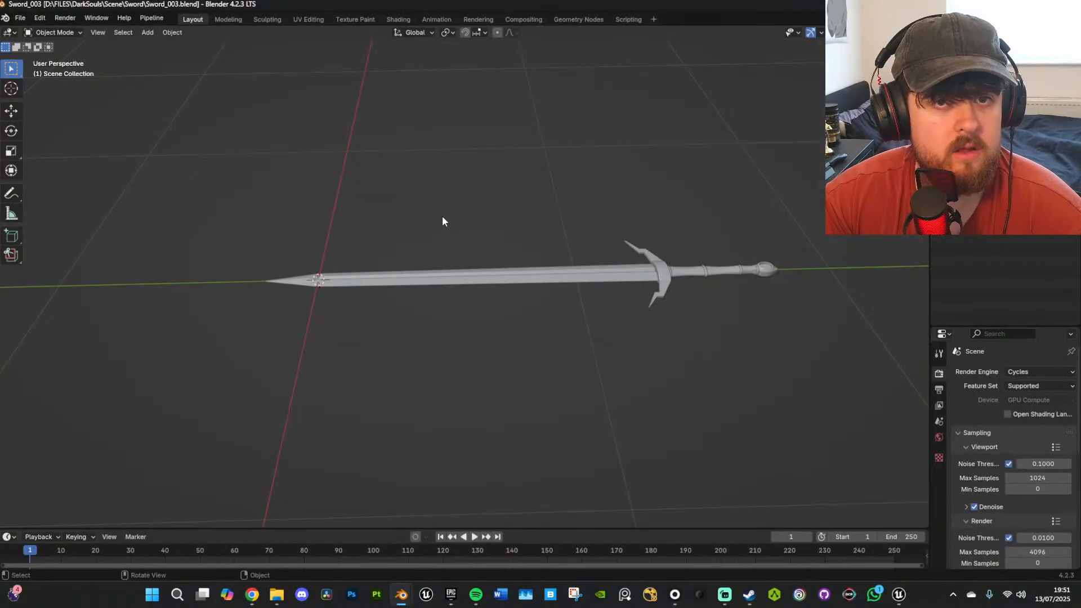
Check the crossguard of the sword model in Blender, then quit Blender and return to Unreal Editor.
{"action": "left_click", "coordinate": [662, 273]}
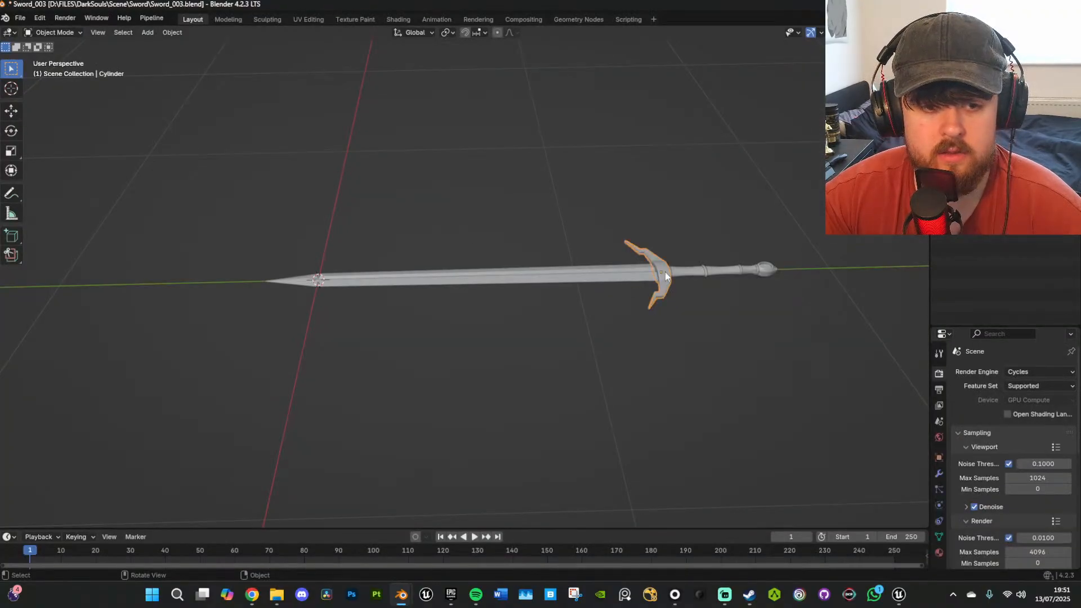
{"action": "middle_click_drag", "start_coordinate": [665, 272], "coordinate": [687, 316]}
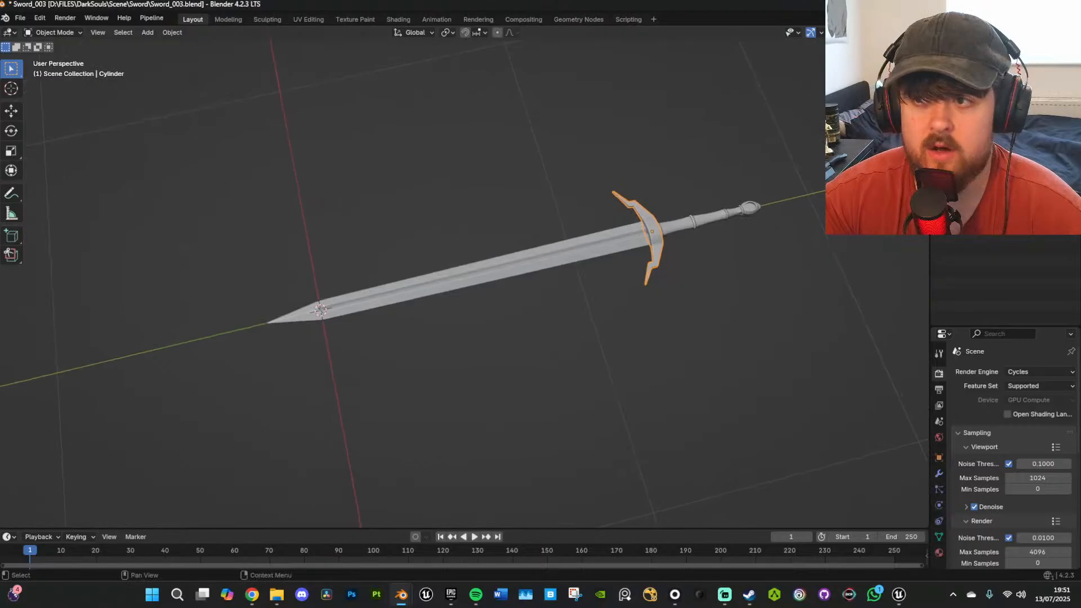
{"action": "key", "text": "ctrl+q"}
{"action": "left_click", "coordinate": [559, 317]}
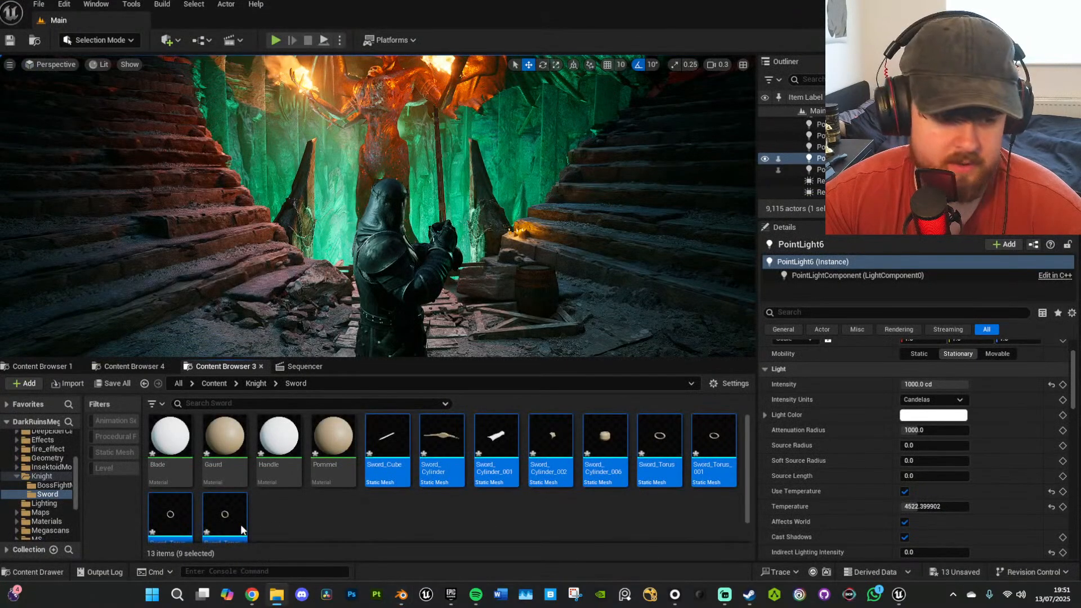
Delete all meshes and materials from the Sword folder.
{"action": "key", "text": "ctrl+a"}
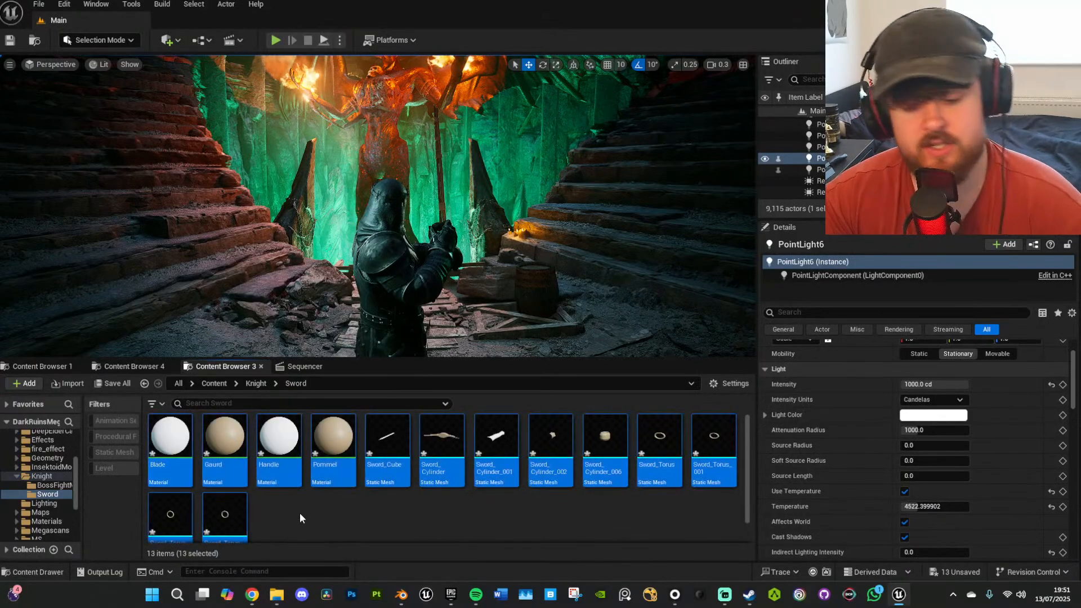
{"action": "key", "text": "Delete"}
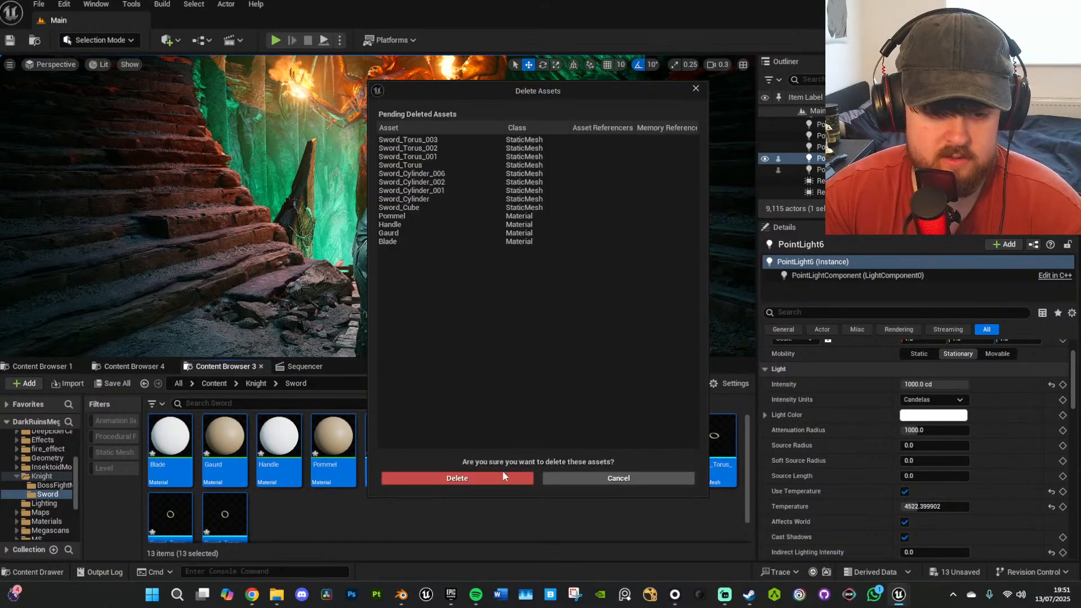
{"action": "left_click", "coordinate": [484, 476]}
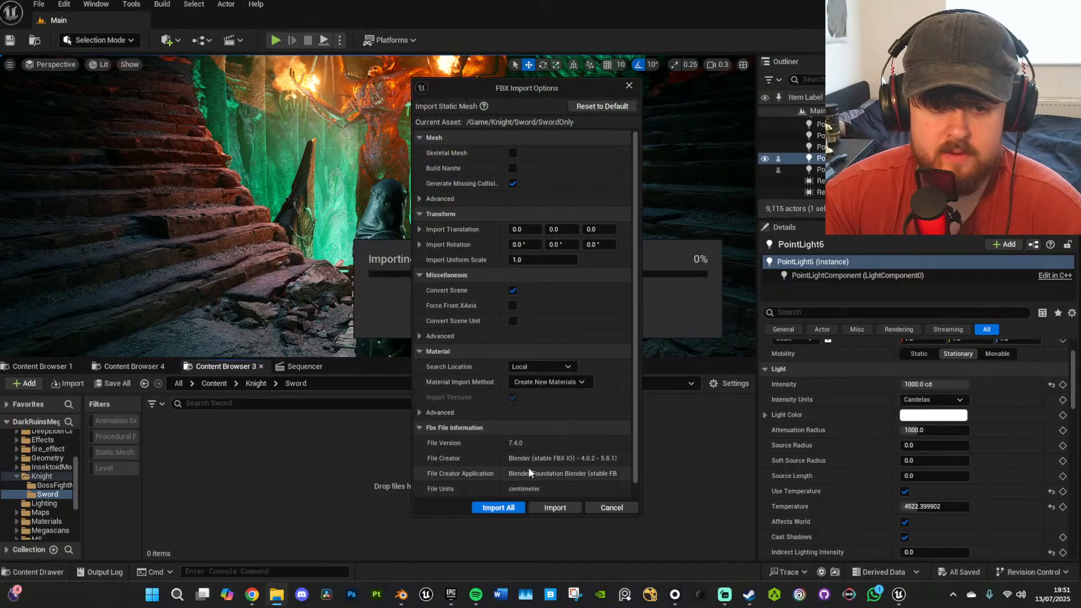
Import all of the SwordOnly FBX into the Sword folder with the default options, and dismiss the message log.
{"action": "left_click", "coordinate": [495, 507]}
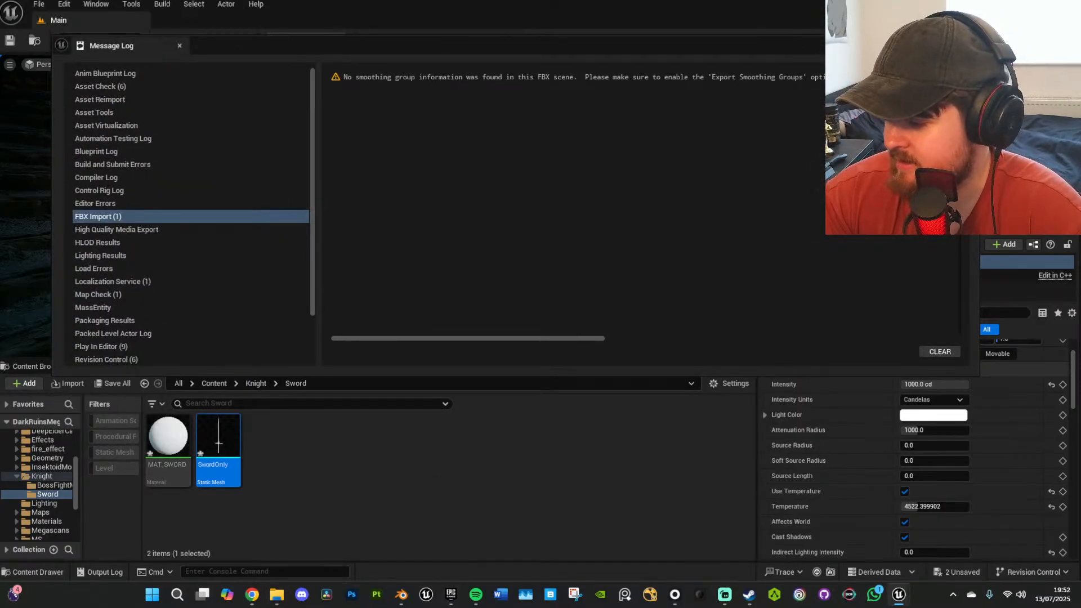
{"action": "left_click", "coordinate": [967, 45]}
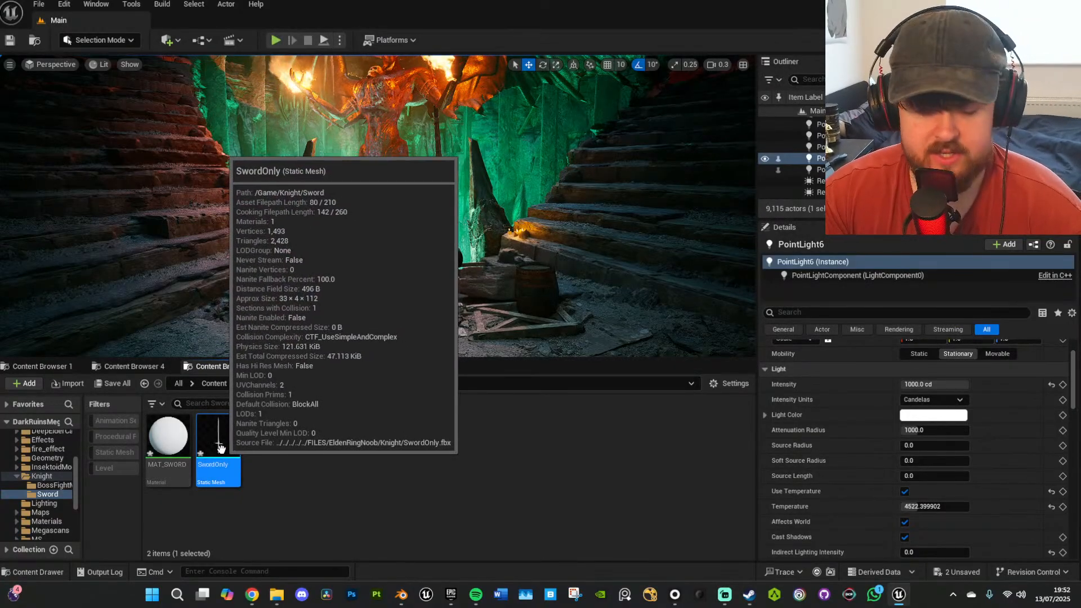
Place the SwordOnly mesh in the level and move it up beside the knight's raised hands.
{"action": "left_click_drag", "start_coordinate": [585, 319], "coordinate": [632, 304]}
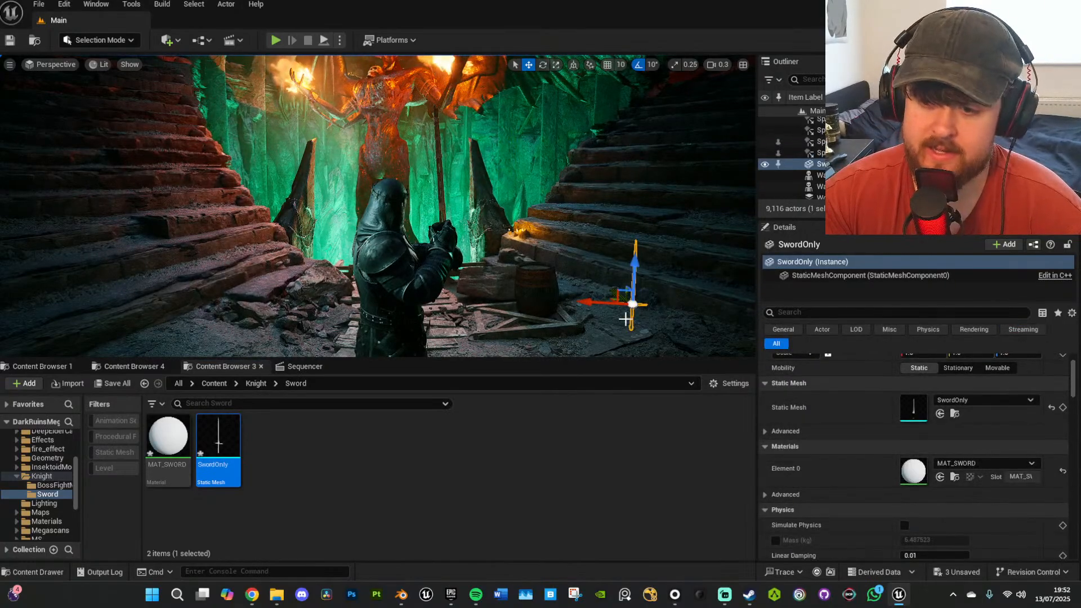
{"action": "right_click_drag", "start_coordinate": [649, 249], "coordinate": [663, 294]}
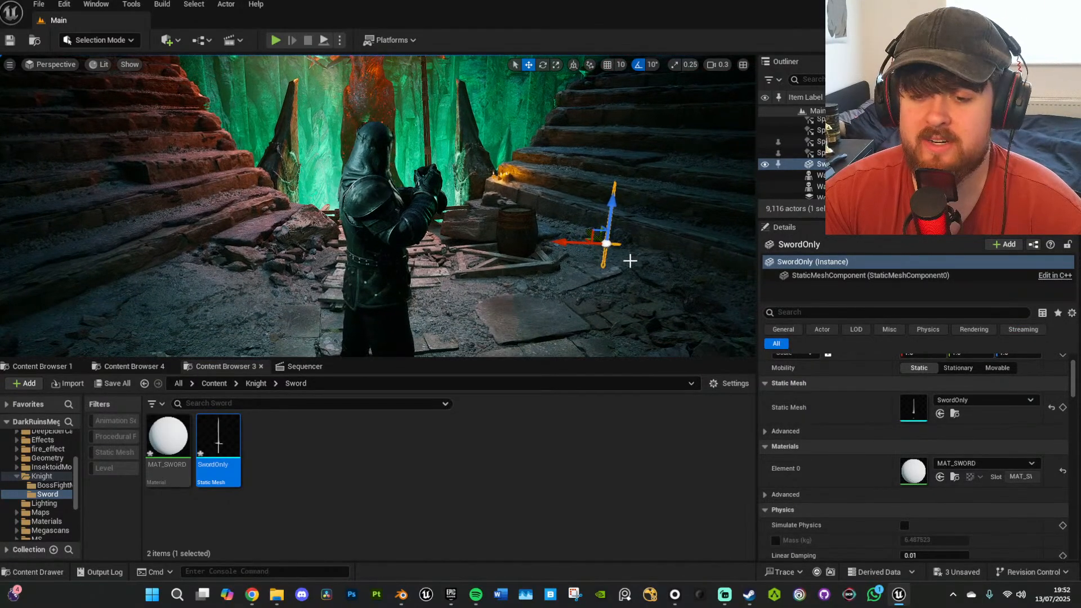
{"action": "left_click_drag", "start_coordinate": [606, 243], "coordinate": [500, 141]}
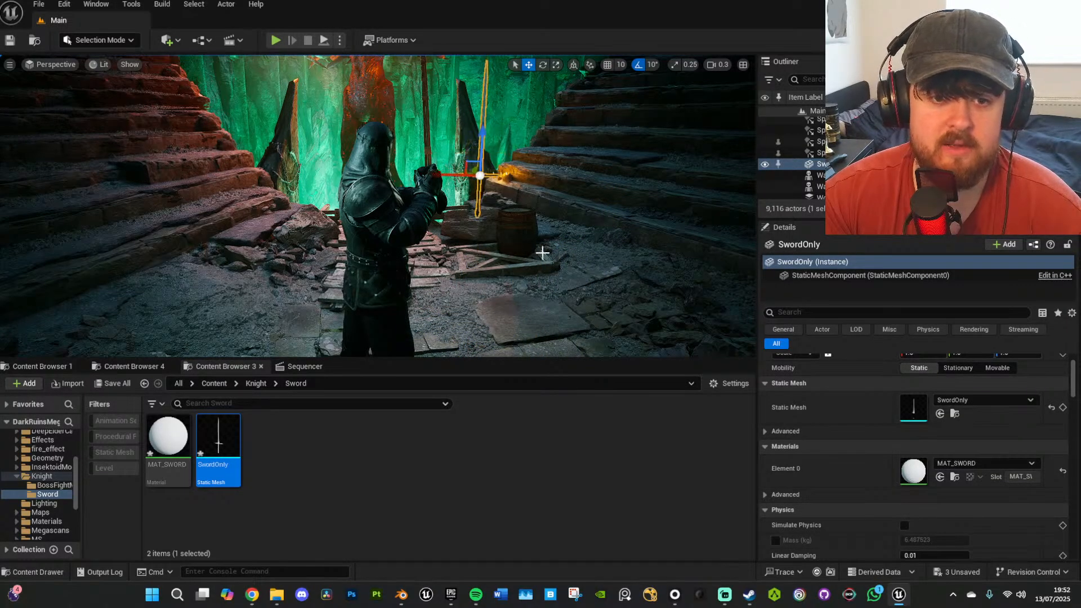
Move the sword to the knight's clasped hands, working from a view of his front.
{"action": "right_click_drag", "start_coordinate": [542, 252], "coordinate": [698, 307]}
{"action": "key", "text": "w"}
{"action": "key", "text": "a"}
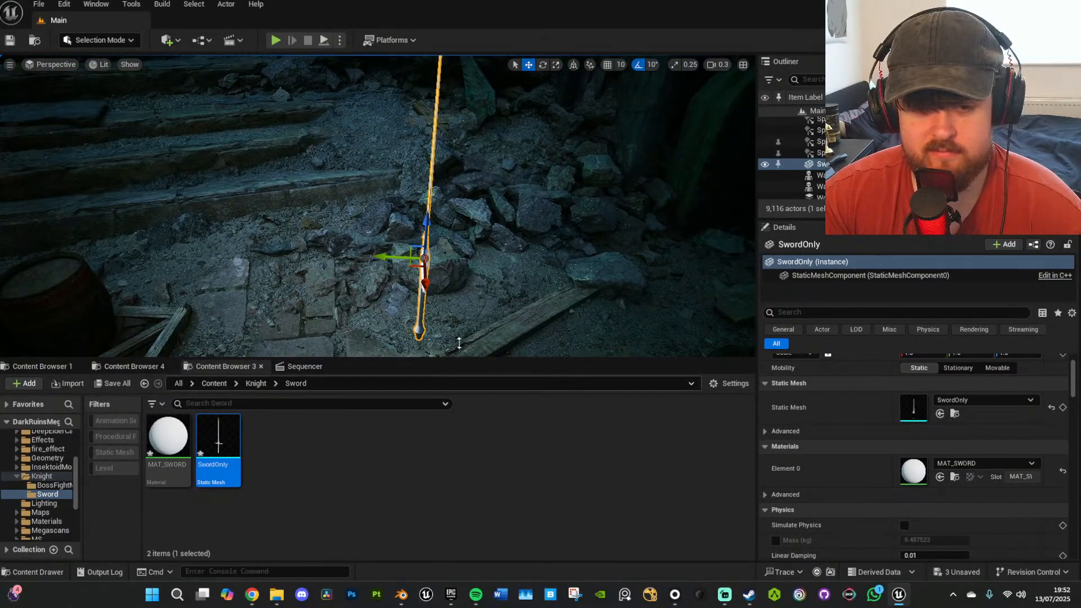
{"action": "key", "text": "a"}
{"action": "right_click_drag", "start_coordinate": [268, 317], "coordinate": [374, 299]}
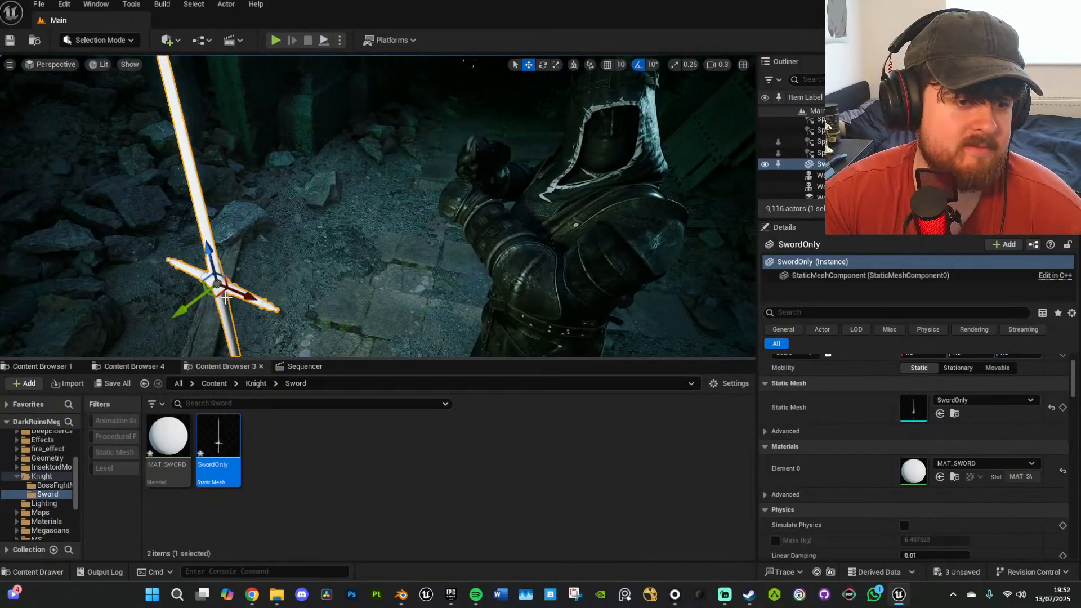
{"action": "left_click_drag", "start_coordinate": [225, 298], "coordinate": [484, 183]}
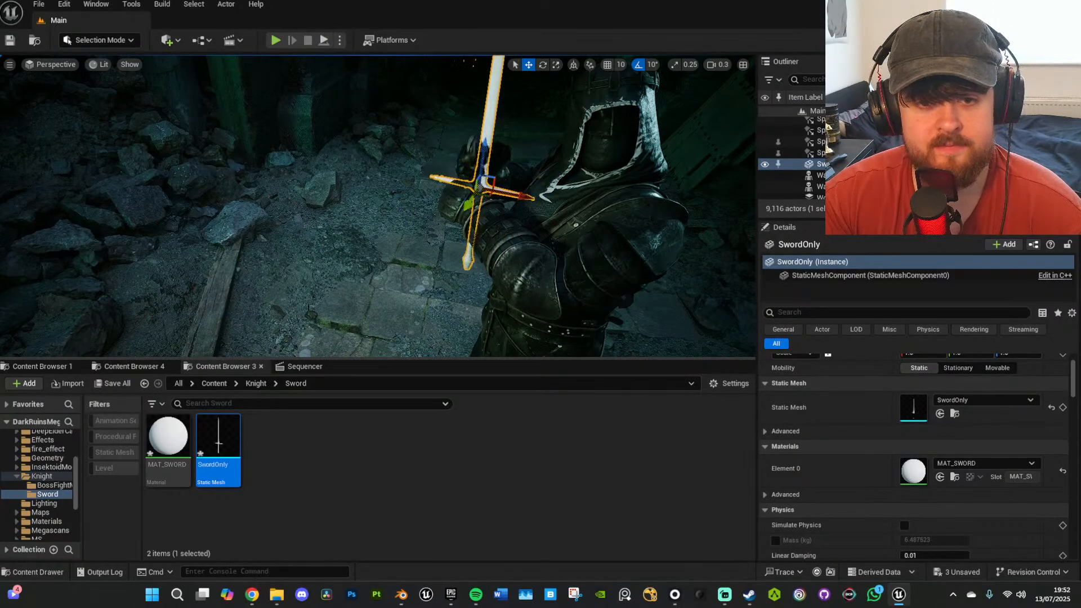
Set the sword's scale to 2 on all axes.
{"action": "right_click_drag", "start_coordinate": [484, 183], "coordinate": [504, 171]}
{"action": "key", "text": "w"}
{"action": "scroll", "coordinate": [910, 369], "scroll_direction": "up", "scroll_amount": 2}
{"action": "left_click", "coordinate": [917, 390]}
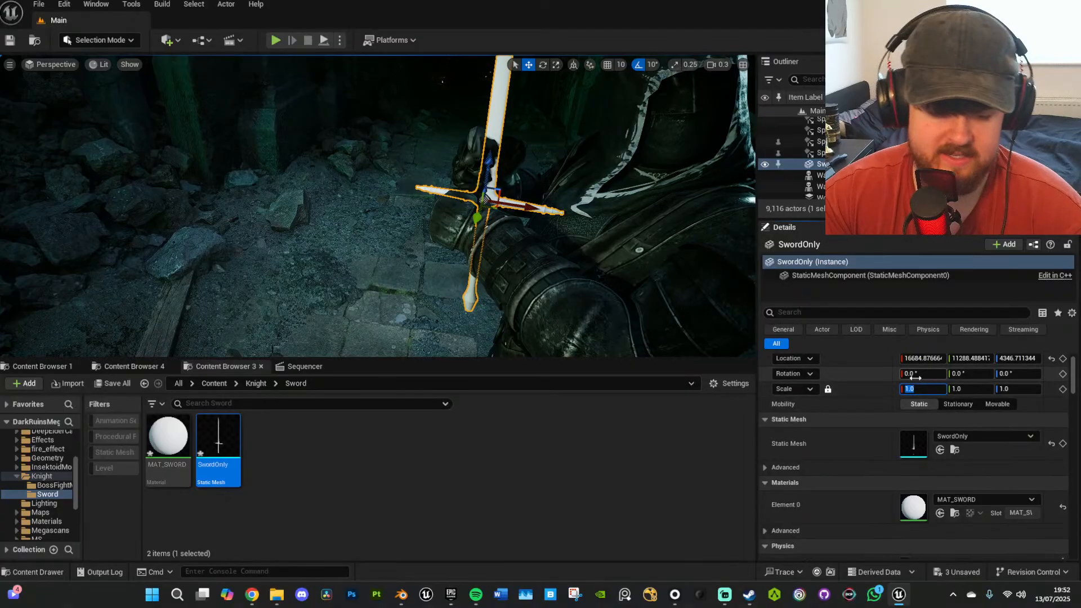
{"action": "type", "text": "2"}
{"action": "key", "text": "Return"}
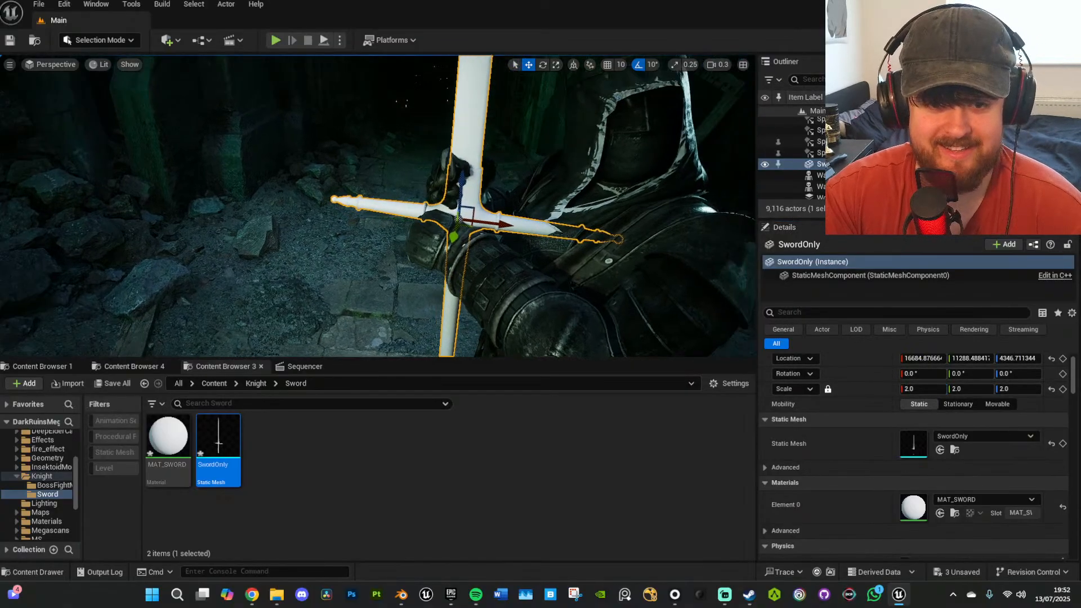
Rotate the sword 40° about its vertical axis so the crossguard turns relative to the knight's hands.
{"action": "key", "text": "s"}
{"action": "right_click_drag", "start_coordinate": [495, 183], "coordinate": [684, 172]}
{"action": "key", "text": "a"}
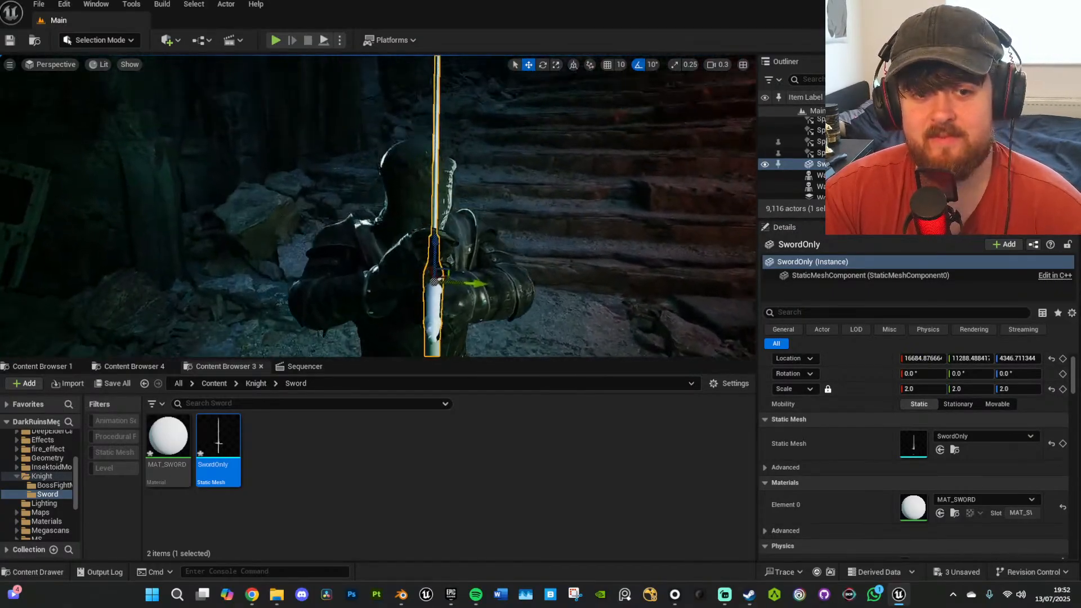
{"action": "right_click_drag", "start_coordinate": [587, 277], "coordinate": [597, 275]}
{"action": "key", "text": "e"}
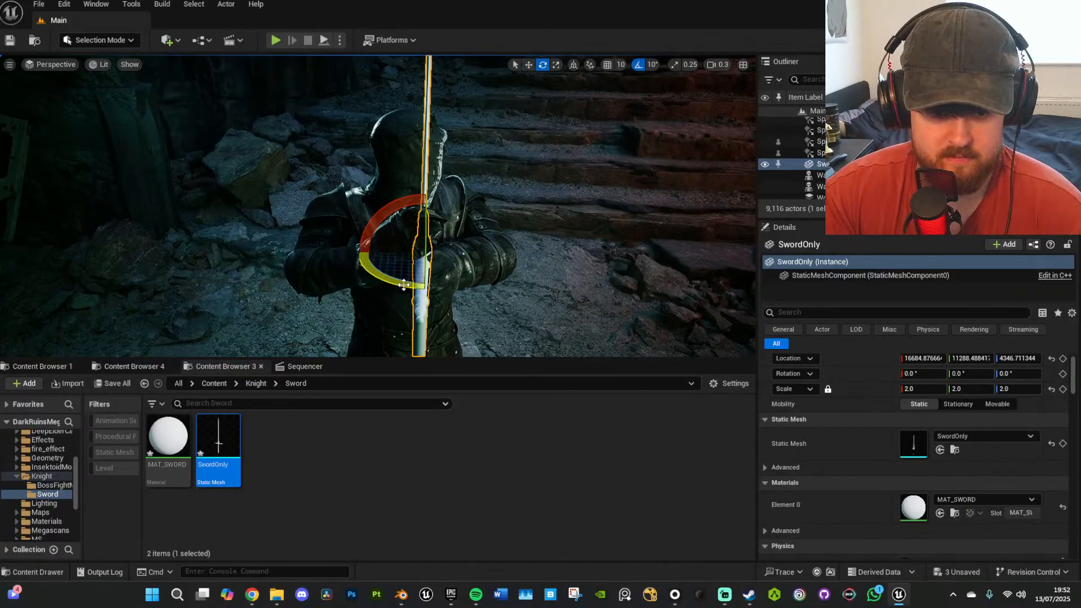
{"action": "left_click_drag", "start_coordinate": [405, 283], "coordinate": [366, 280]}
{"action": "key", "text": "w"}
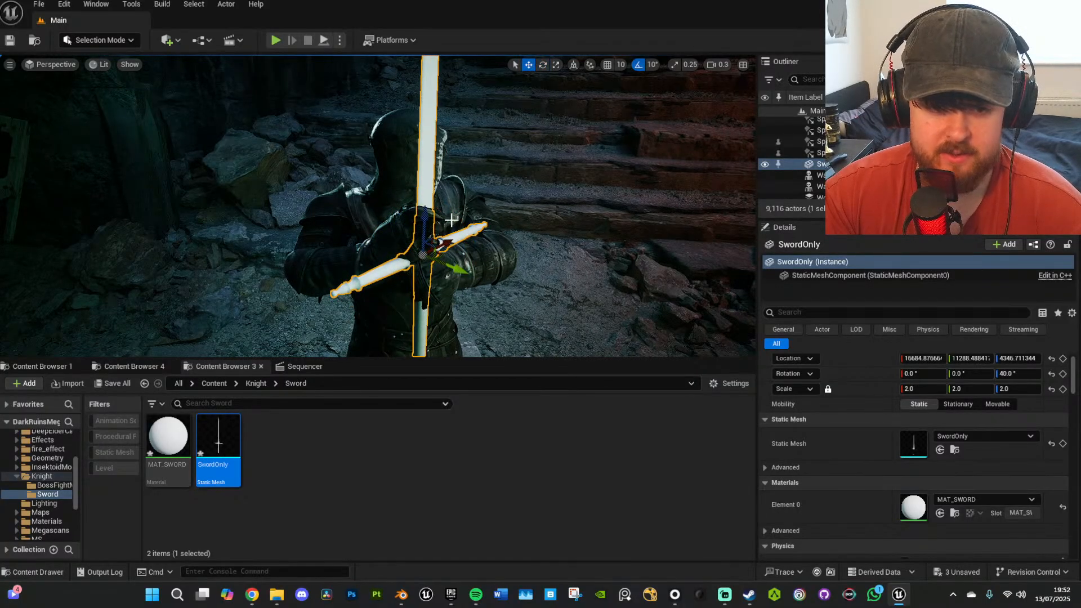
Tilt the sword 10° sideways and raise it so the crossguard sits above the knight's hands.
{"action": "key", "text": "e"}
{"action": "left_click", "coordinate": [573, 64]}
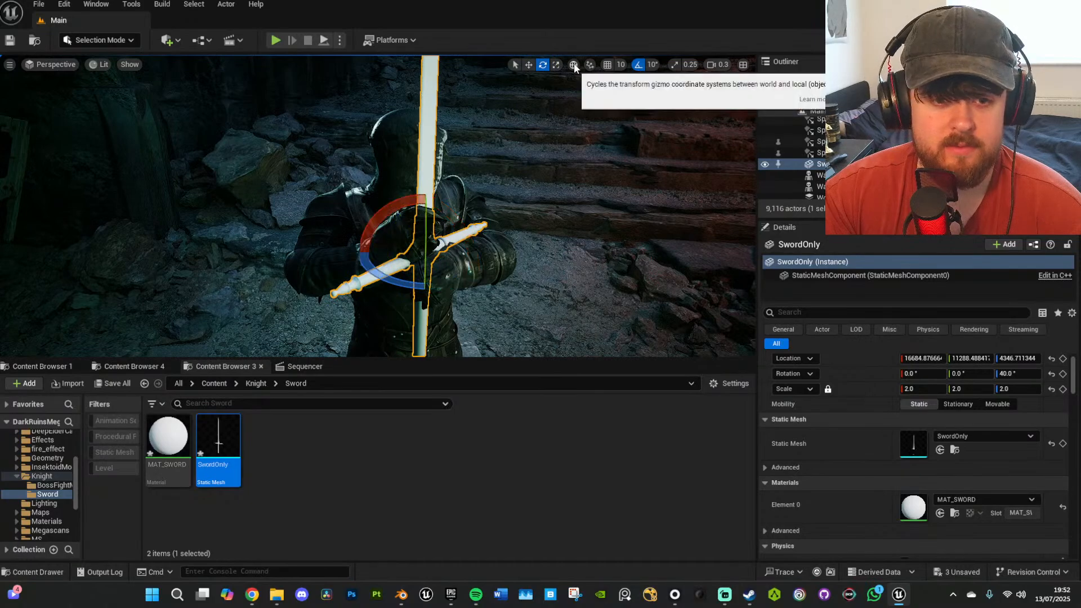
{"action": "left_click_drag", "start_coordinate": [396, 203], "coordinate": [414, 197]}
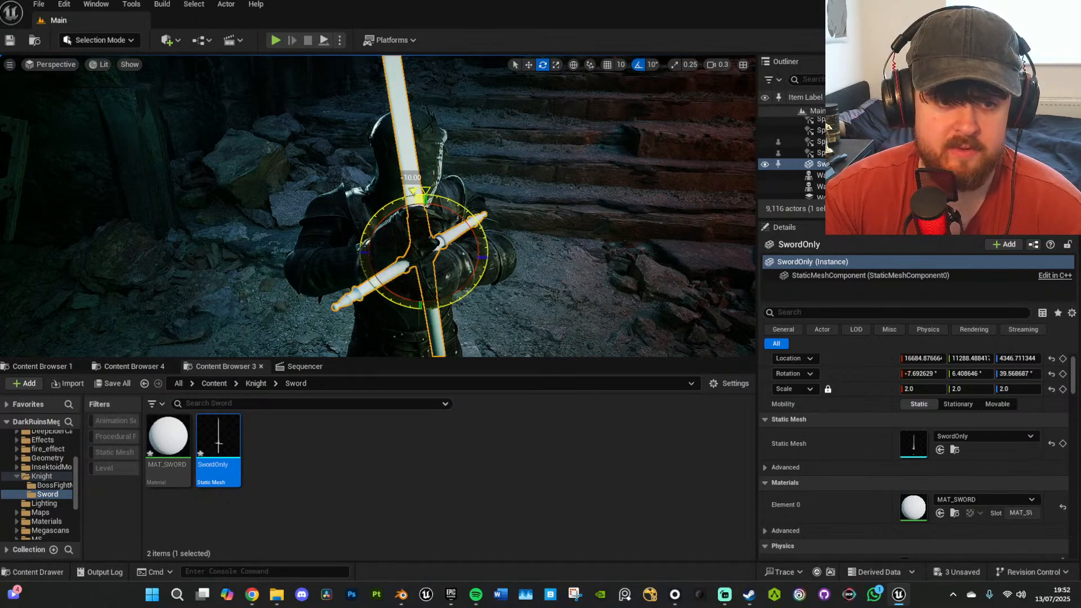
{"action": "key", "text": "w"}
{"action": "left_click_drag", "start_coordinate": [437, 244], "coordinate": [431, 166]}
{"action": "left_click_drag", "start_coordinate": [514, 218], "coordinate": [445, 221], "text": "alt"}
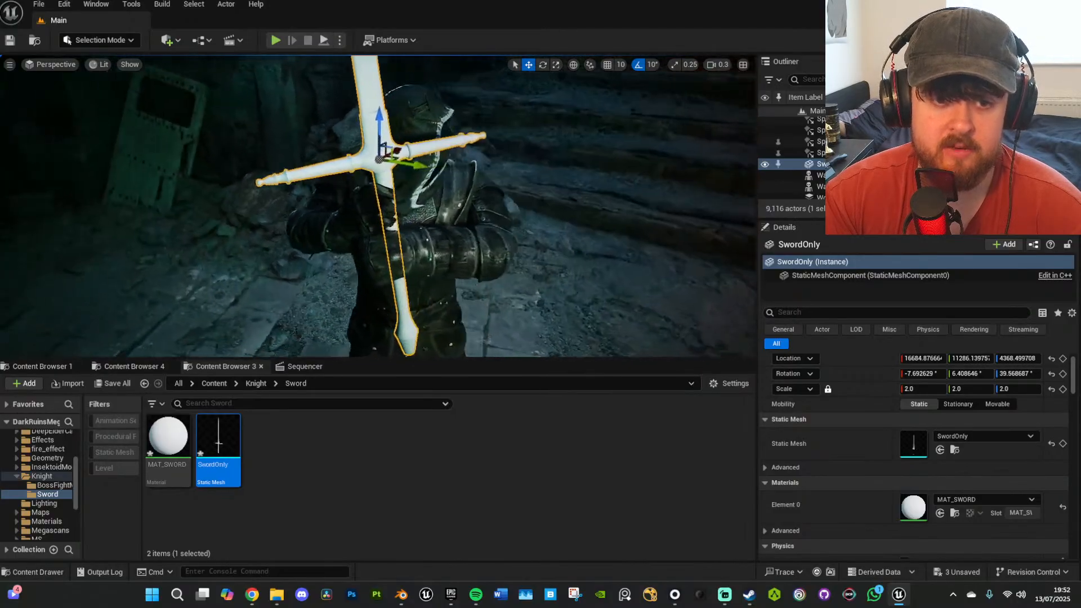
Set the sword's scale to 1 on all axes.
{"action": "right_click_drag", "start_coordinate": [444, 221], "coordinate": [329, 219]}
{"action": "left_click", "coordinate": [924, 388]}
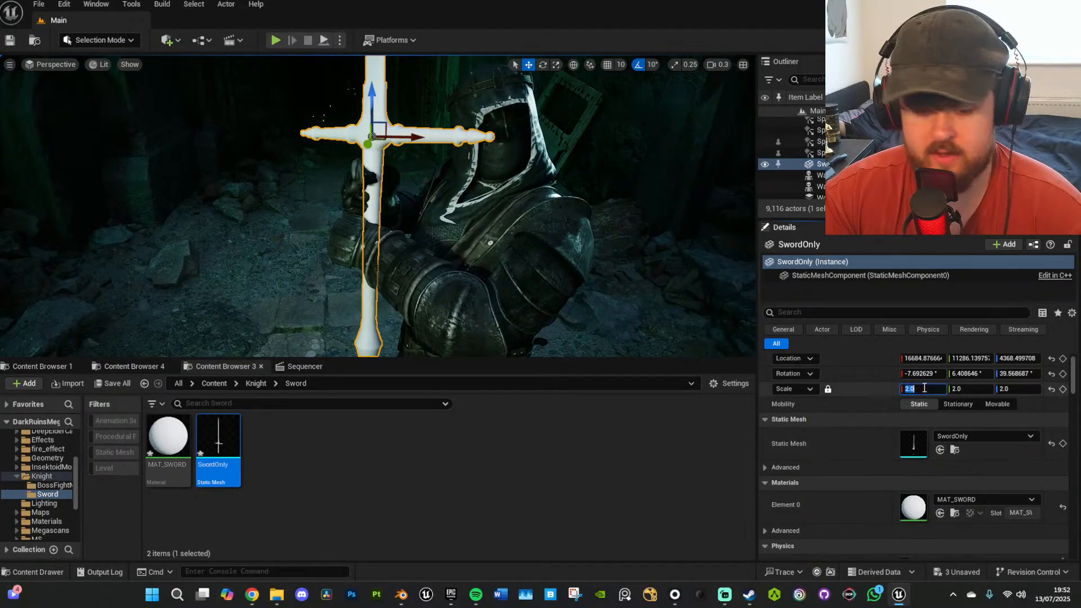
{"action": "type", "text": "1"}
{"action": "key", "text": "Return"}
Tilt the sword another 10° toward the knight, and fine-tune the tilt with rotation snapping turned off.
{"action": "right_click_drag", "start_coordinate": [513, 335], "coordinate": [478, 332]}
{"action": "key", "text": "w"}
{"action": "key", "text": "e"}
{"action": "left_click_drag", "start_coordinate": [496, 166], "coordinate": [509, 186]}
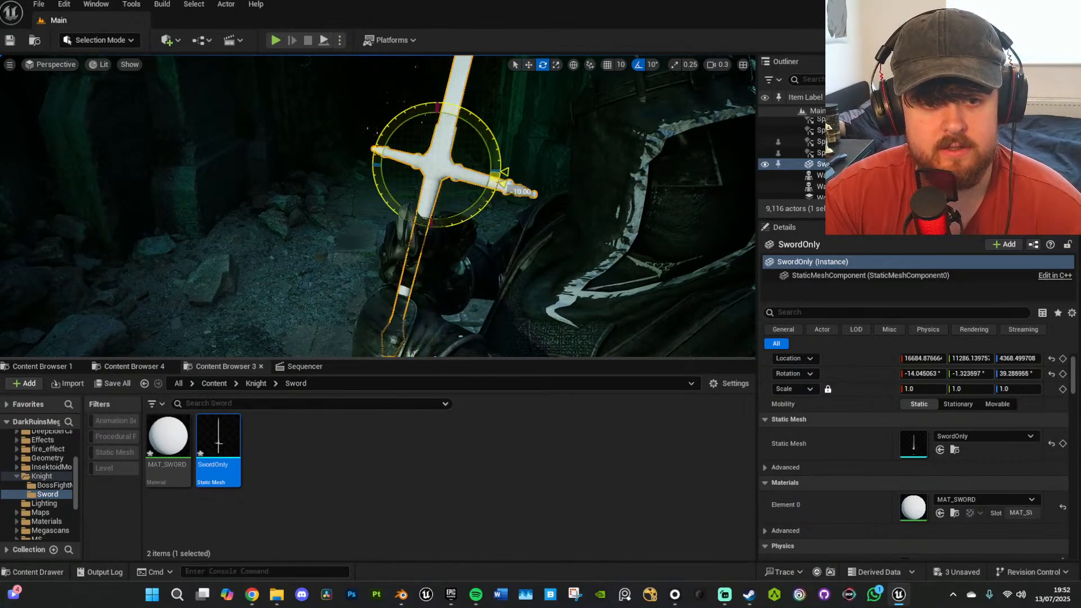
{"action": "left_click", "coordinate": [641, 66]}
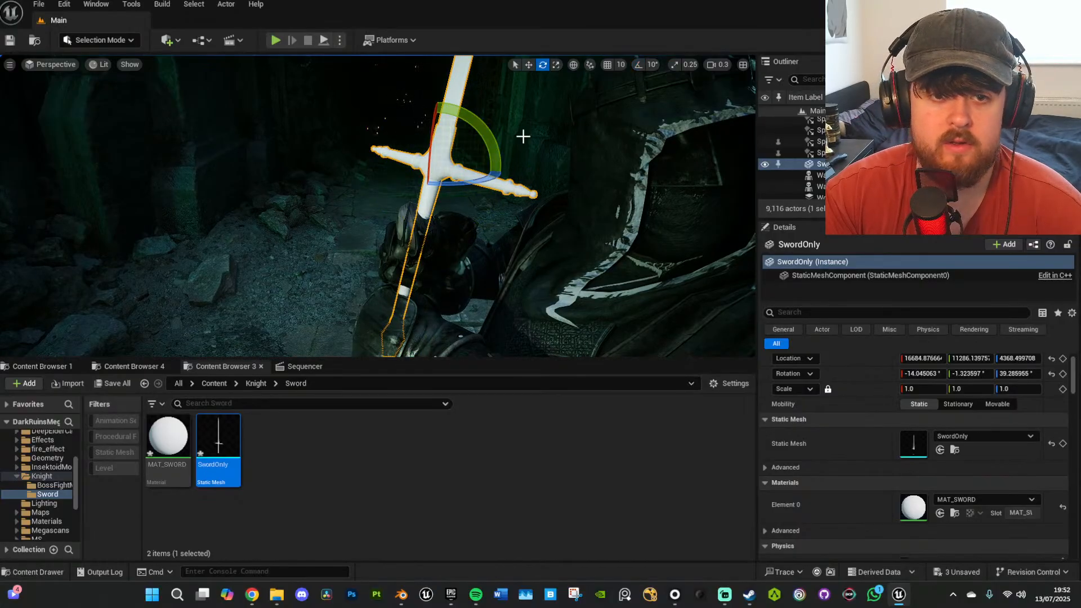
{"action": "left_click_drag", "start_coordinate": [489, 139], "coordinate": [507, 171]}
Lower the sword so the crossguard rests just above the knight's hands, and check the grip from several angles.
{"action": "key", "text": "w"}
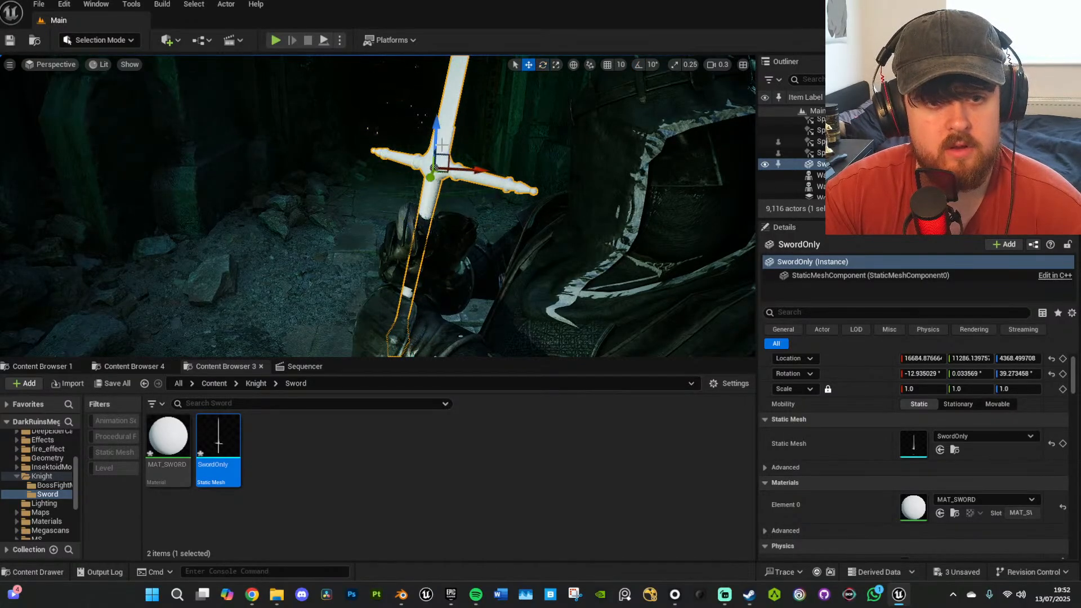
{"action": "left_click_drag", "start_coordinate": [439, 172], "coordinate": [440, 161]}
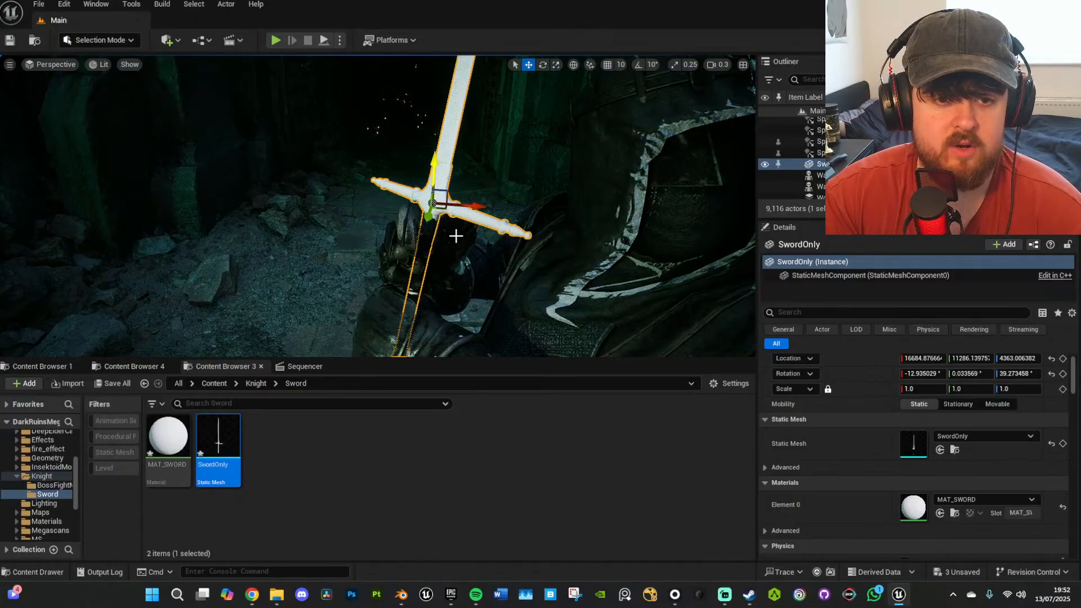
{"action": "right_click_drag", "start_coordinate": [456, 234], "coordinate": [656, 236]}
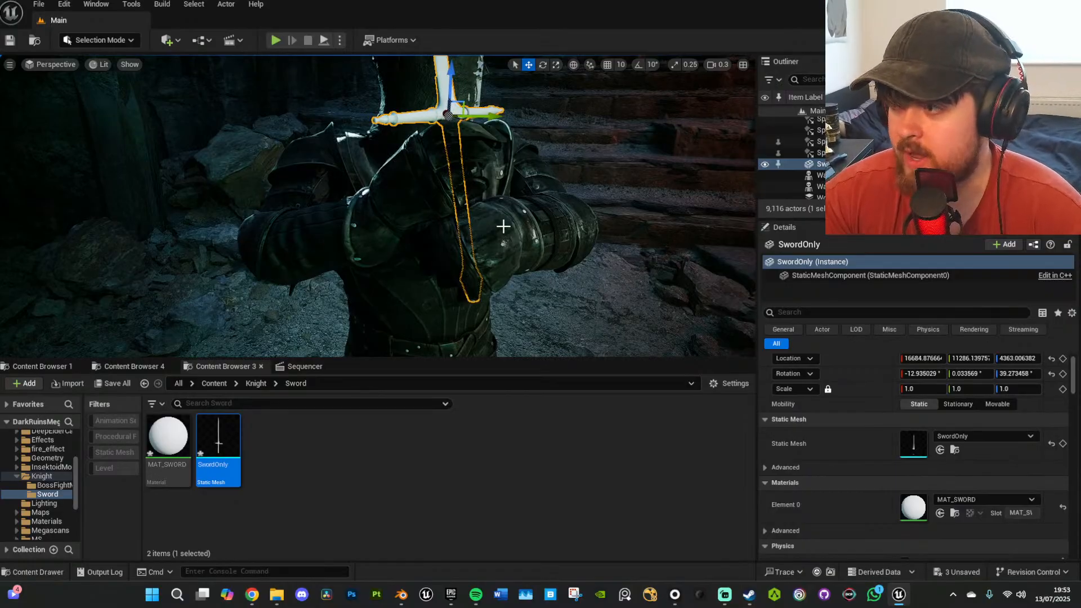
{"action": "right_click_drag", "start_coordinate": [502, 225], "coordinate": [495, 247]}
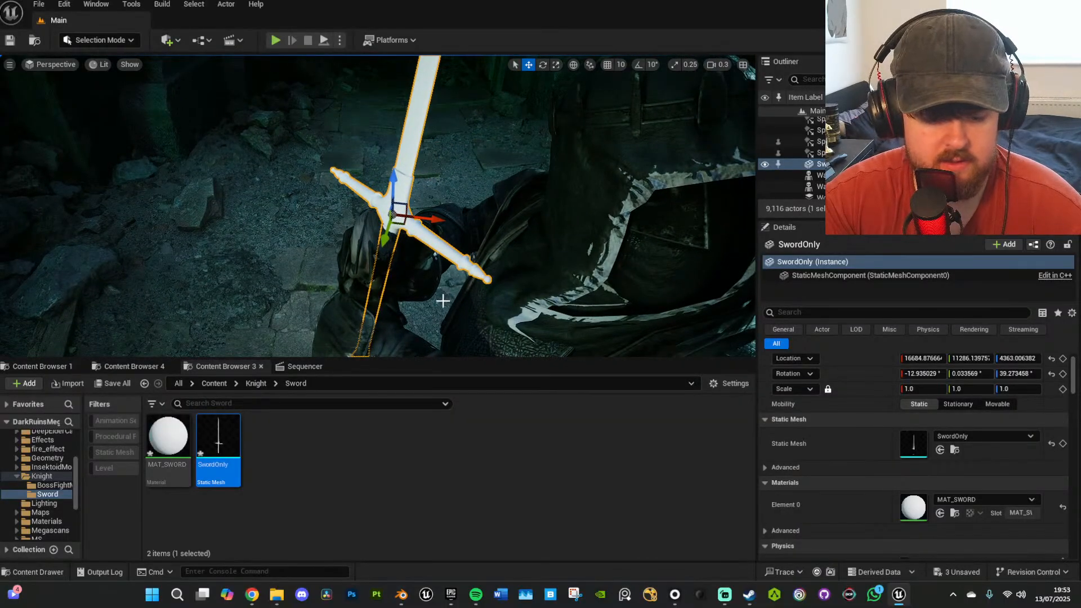
Try to scale the sword down uniformly to about 0.72, and undo the scaling.
{"action": "key", "text": "r"}
{"action": "left_click_drag", "start_coordinate": [388, 223], "coordinate": [378, 235]}
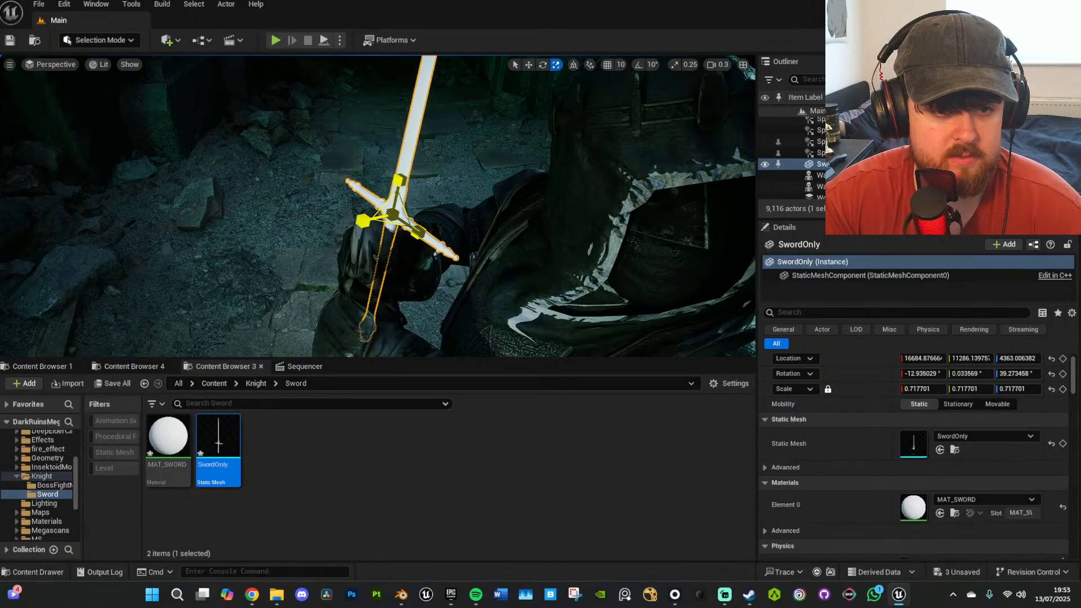
{"action": "key", "text": "ctrl+z"}
{"action": "key", "text": "ctrl+z"}
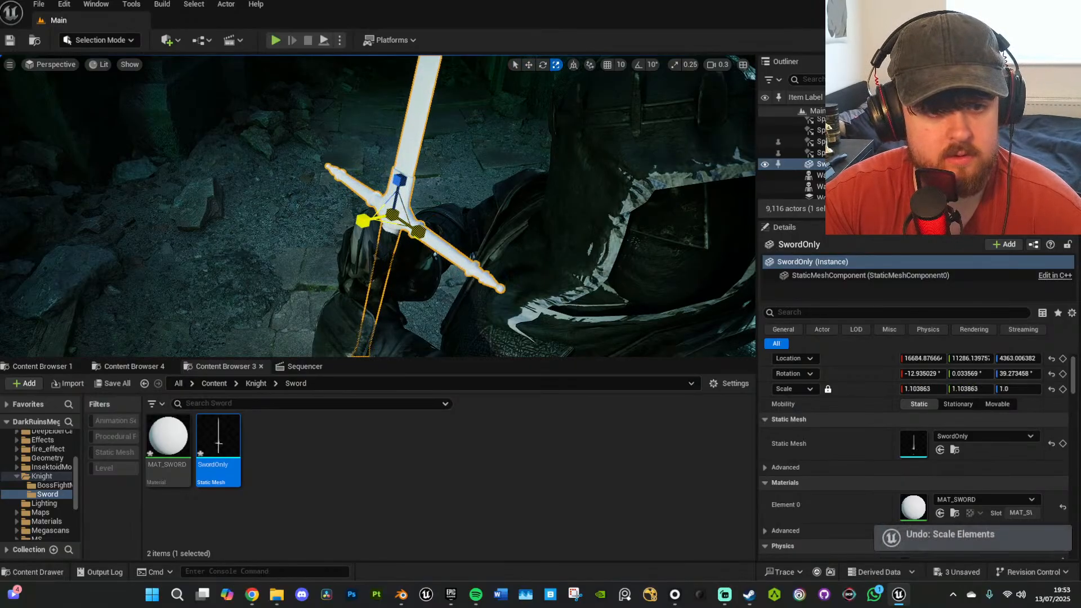
Thicken the sword by scaling it to about 1.15 in X and 1.4 in Y, keeping its length.
{"action": "left_click_drag", "start_coordinate": [388, 225], "coordinate": [406, 224]}
{"action": "right_click_drag", "start_coordinate": [489, 248], "coordinate": [419, 223]}
{"action": "right_click_drag", "start_coordinate": [485, 251], "coordinate": [467, 273]}
{"action": "key", "text": "g"}
{"action": "key", "text": "g"}
{"action": "key", "text": "w"}
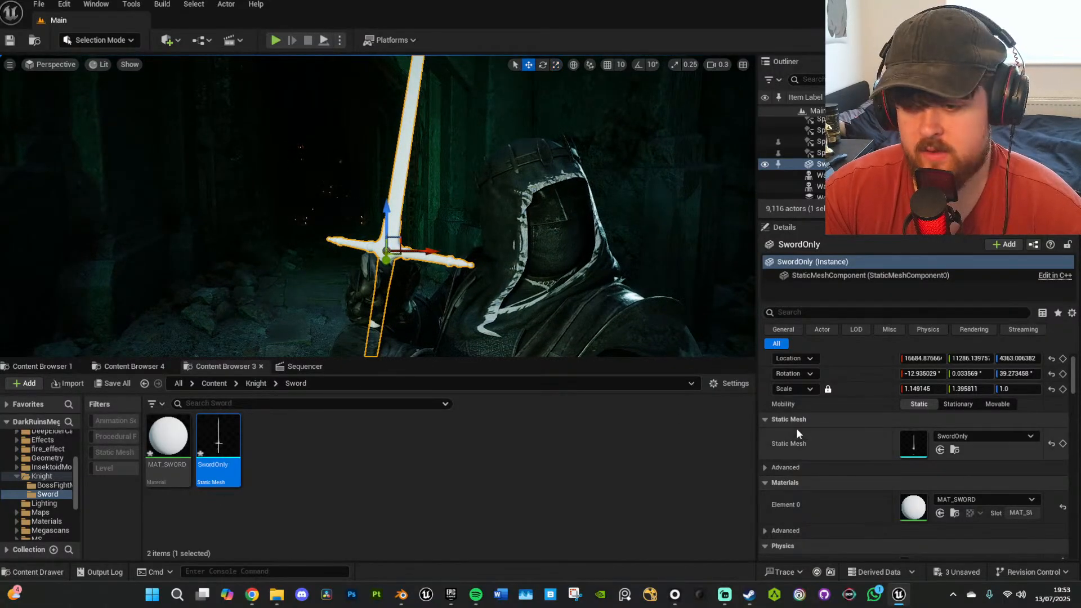
Assign the KnightSword material from the Knight folder to the sword's Element 0.
{"action": "left_click", "coordinate": [256, 383]}
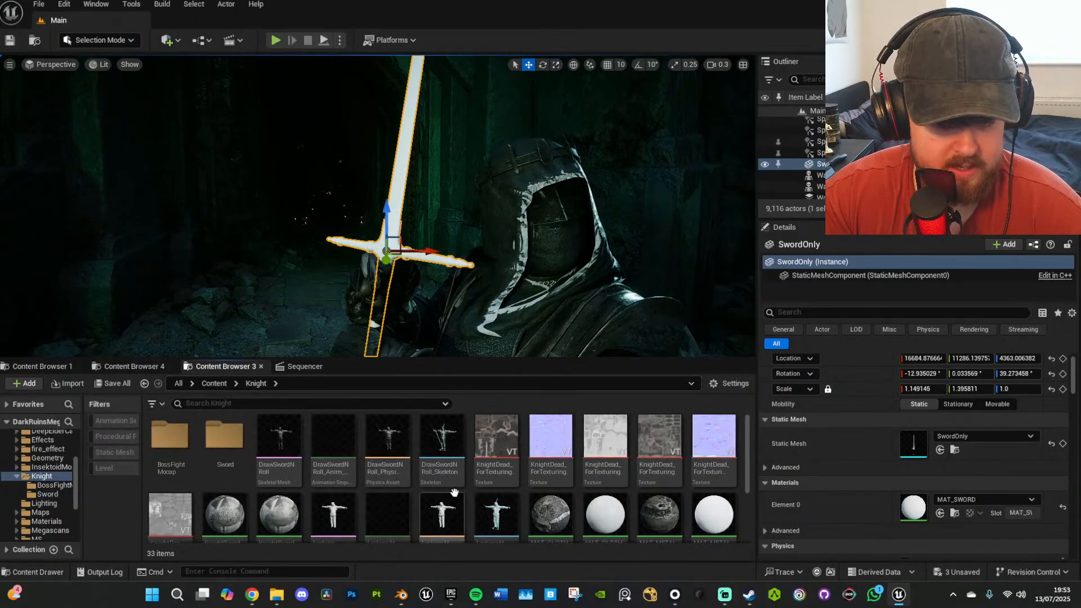
{"action": "scroll", "coordinate": [449, 492], "scroll_direction": "down", "scroll_amount": 1}
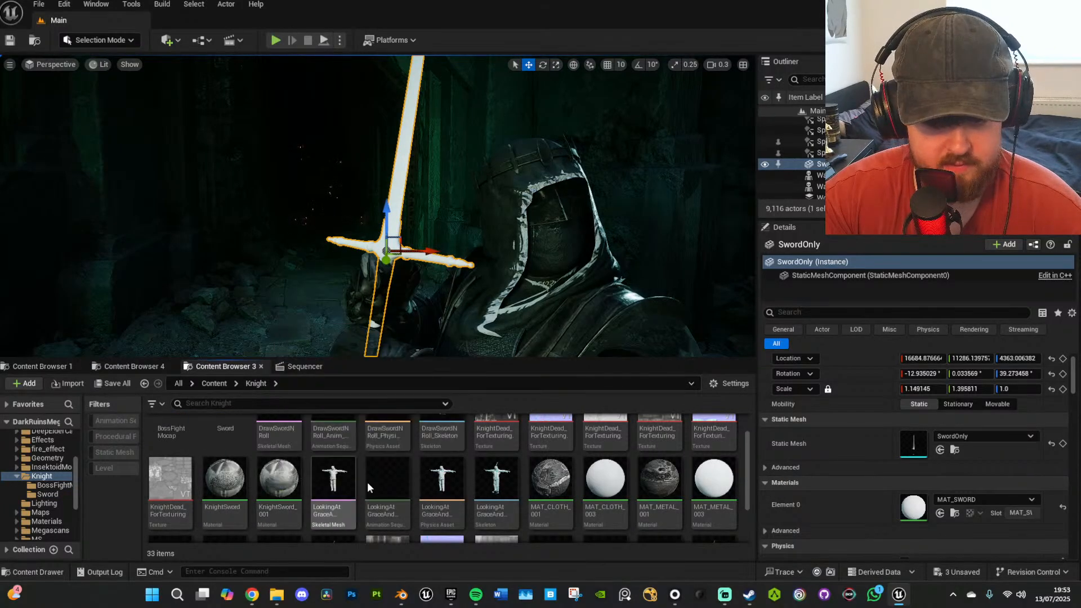
{"action": "scroll", "coordinate": [368, 482], "scroll_direction": "down", "scroll_amount": 1}
{"action": "scroll", "coordinate": [369, 482], "scroll_direction": "up", "scroll_amount": 1}
{"action": "left_click_drag", "start_coordinate": [224, 483], "coordinate": [919, 509]}
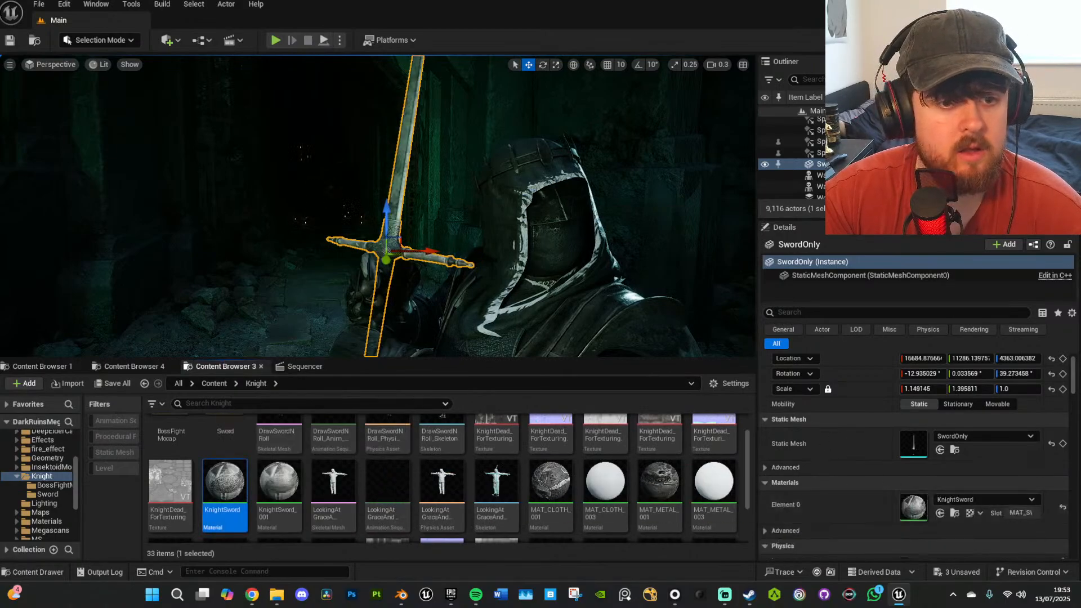
Open the KnightSword material, try wiring the roughness texture sample to Roughness, and remove its Metallic connection.
{"action": "right_click_drag", "start_coordinate": [538, 272], "coordinate": [544, 273]}
{"action": "key", "text": "w"}
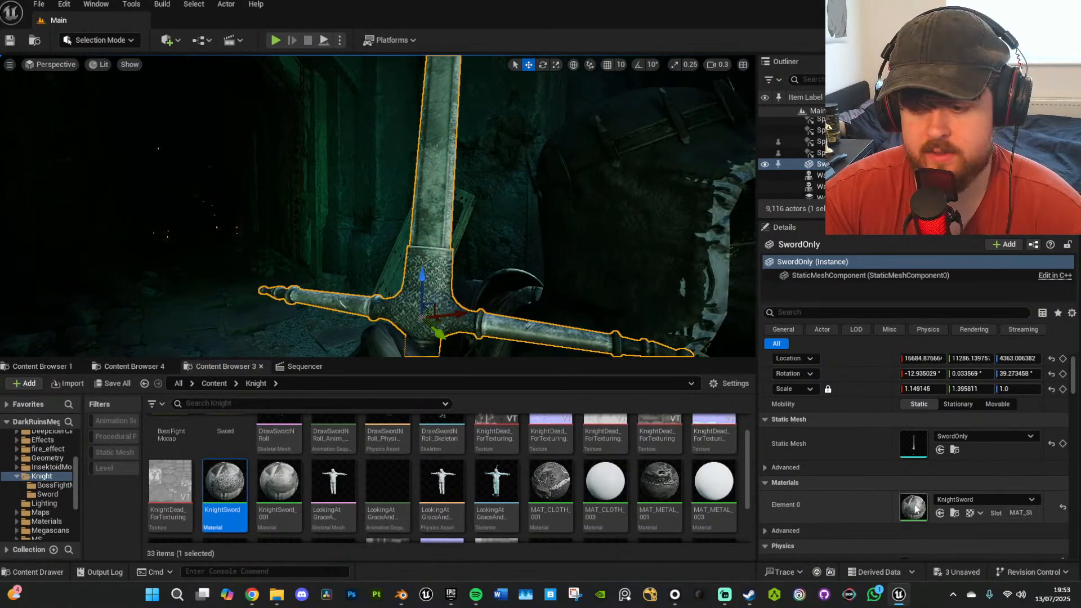
{"action": "double_click", "coordinate": [915, 505]}
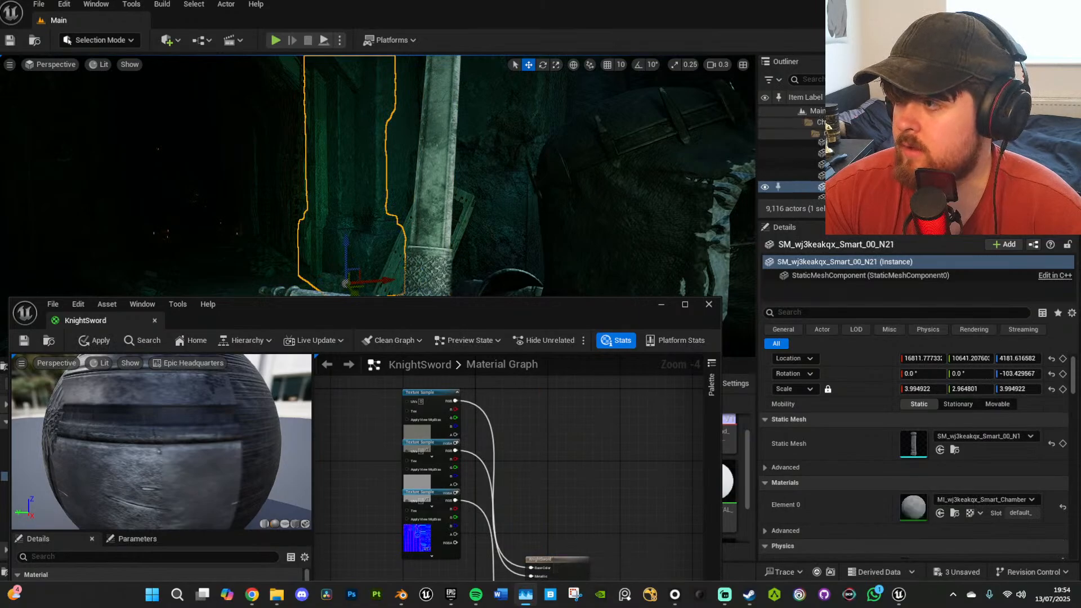
{"action": "left_click_drag", "start_coordinate": [534, 312], "coordinate": [580, 111]}
{"action": "mouse_move", "coordinate": [600, 295]}
{"action": "right_mouse_down"}
{"action": "mouse_move", "coordinate": [632, 266]}
{"action": "mouse_move", "coordinate": [603, 312]}
{"action": "mouse_move", "coordinate": [602, 298]}
{"action": "right_mouse_up"}
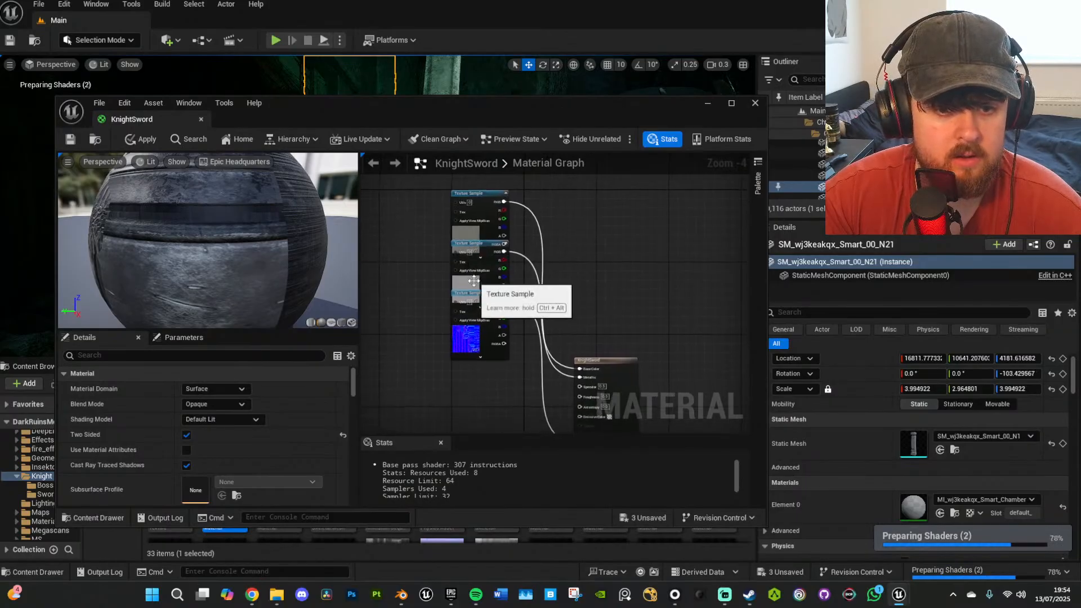
{"action": "left_click_drag", "start_coordinate": [476, 275], "coordinate": [579, 318]}
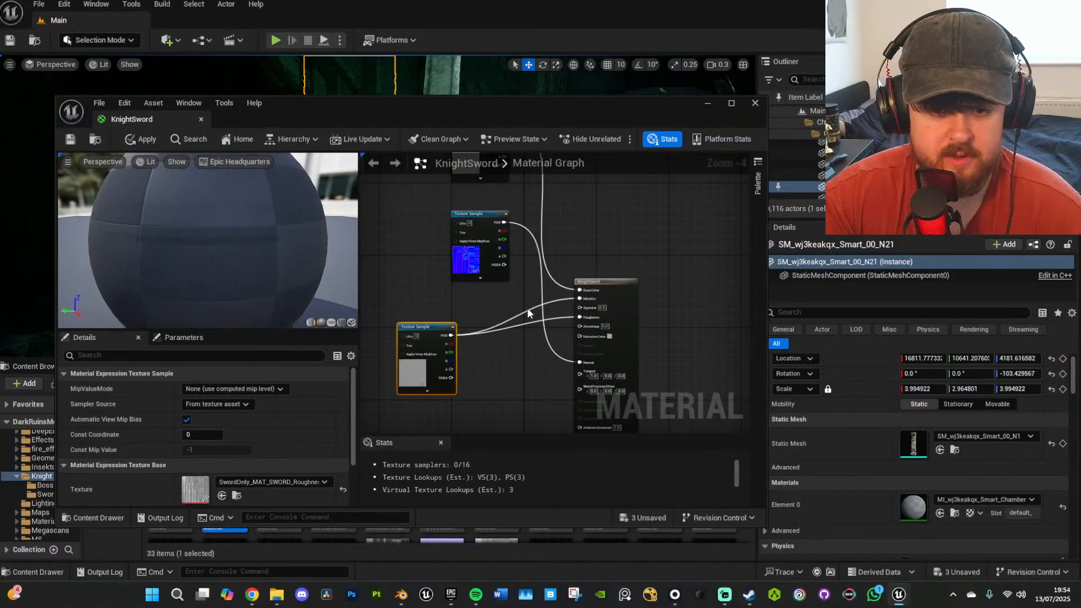
{"action": "left_click", "coordinate": [528, 310]}
{"action": "double_click", "coordinate": [525, 313]}
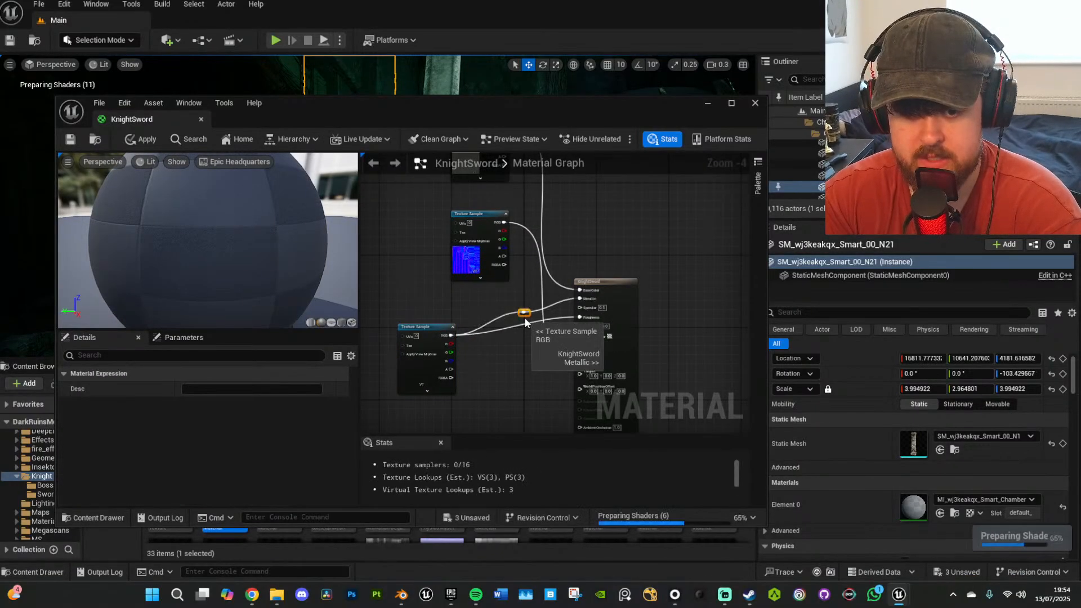
{"action": "key", "text": "Delete"}
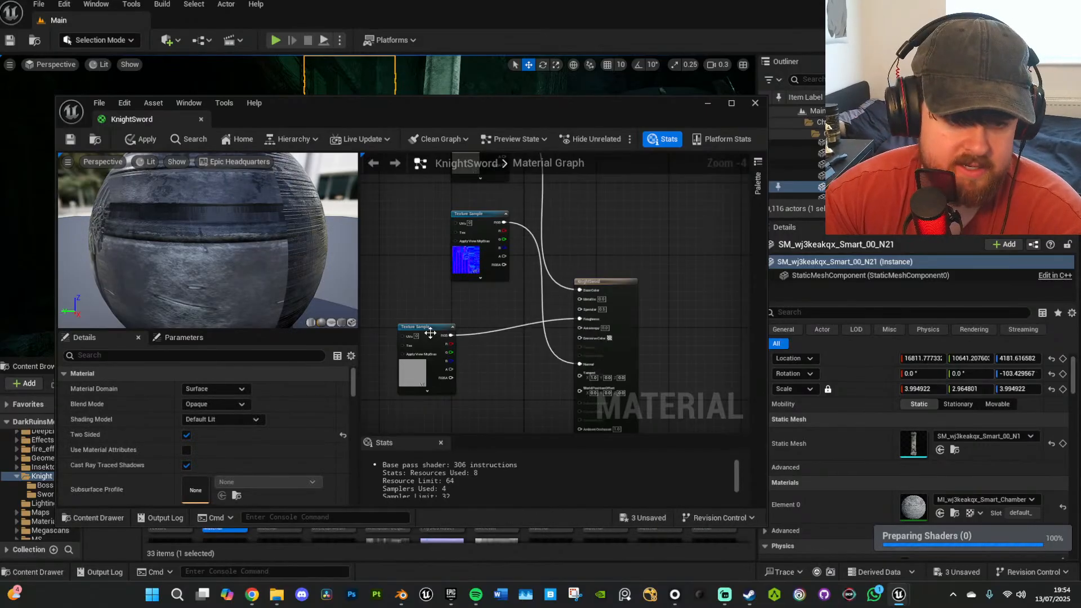
Rearrange the roughness, normal and base color samples in the KnightSword graph, and close the material discarding its changes.
{"action": "left_click_drag", "start_coordinate": [429, 326], "coordinate": [428, 339]}
{"action": "left_click_drag", "start_coordinate": [484, 215], "coordinate": [408, 287]}
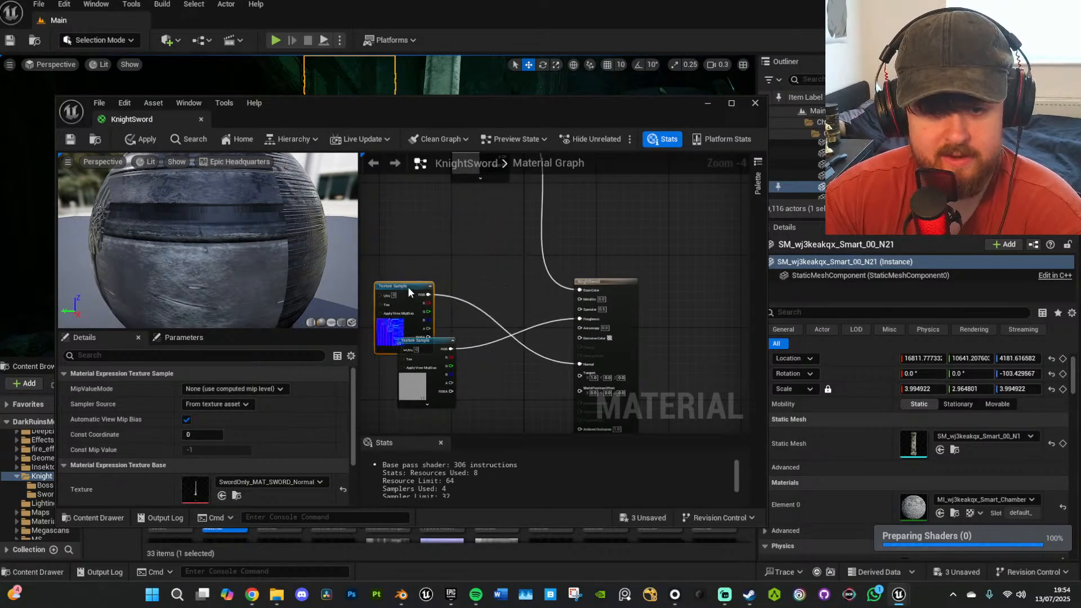
{"action": "right_click_drag", "start_coordinate": [531, 262], "coordinate": [572, 336]}
{"action": "left_click_drag", "start_coordinate": [533, 204], "coordinate": [453, 280]}
{"action": "right_click_drag", "start_coordinate": [575, 420], "coordinate": [557, 268]}
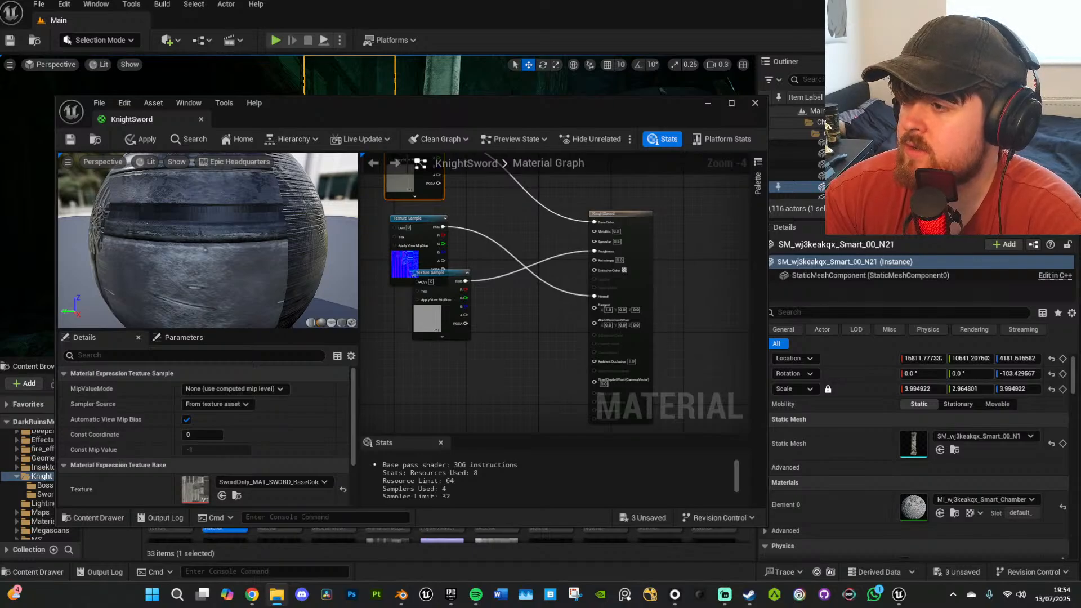
{"action": "left_click", "coordinate": [752, 104]}
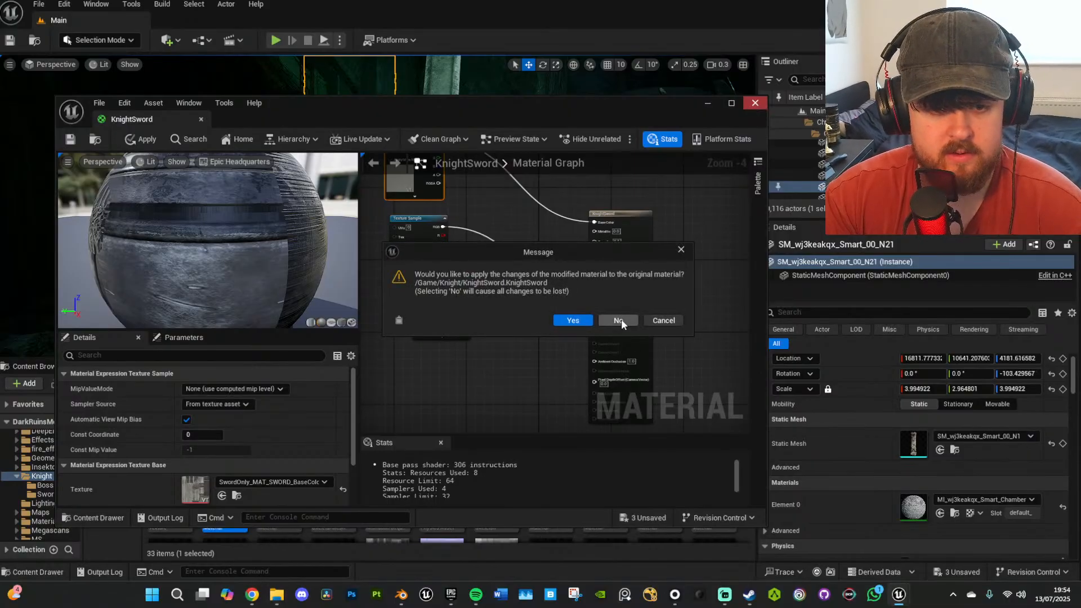
{"action": "left_click", "coordinate": [619, 320]}
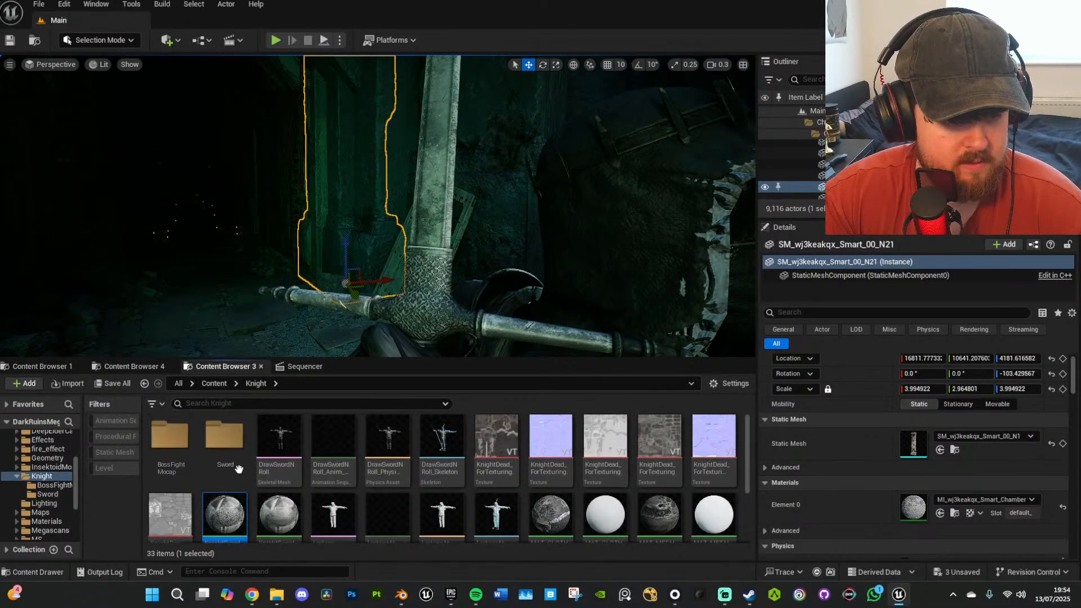
Import the four SwordOnly_MAT_SWORD textures from the file explorer into the Knight/Sword folder.
{"action": "double_click", "coordinate": [225, 444]}
{"action": "key", "text": "alt+Tab"}
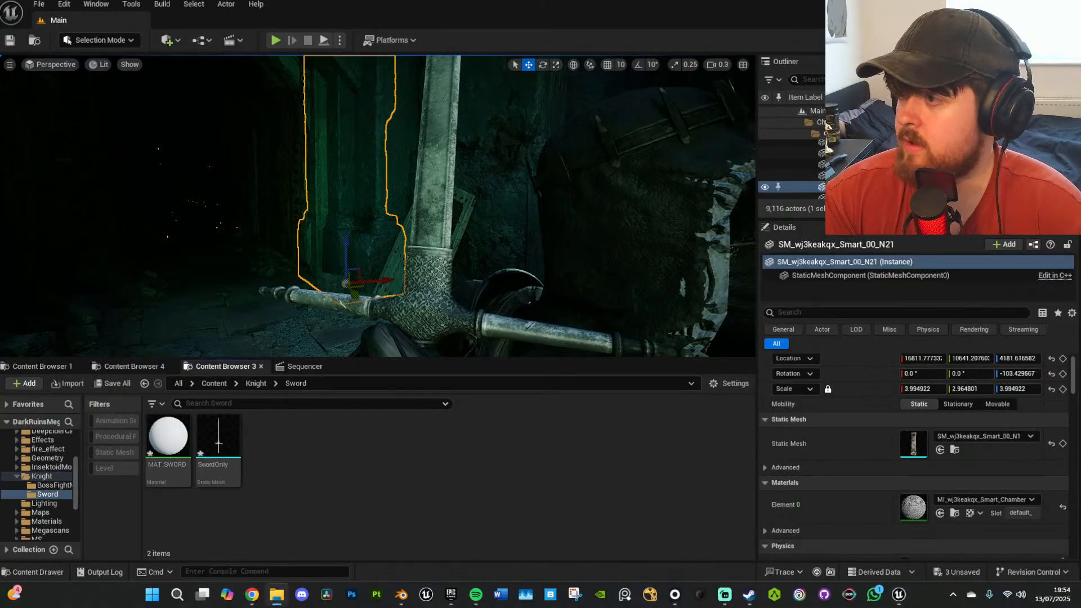
{"action": "left_click_drag", "start_coordinate": [539, 544], "coordinate": [377, 460]}
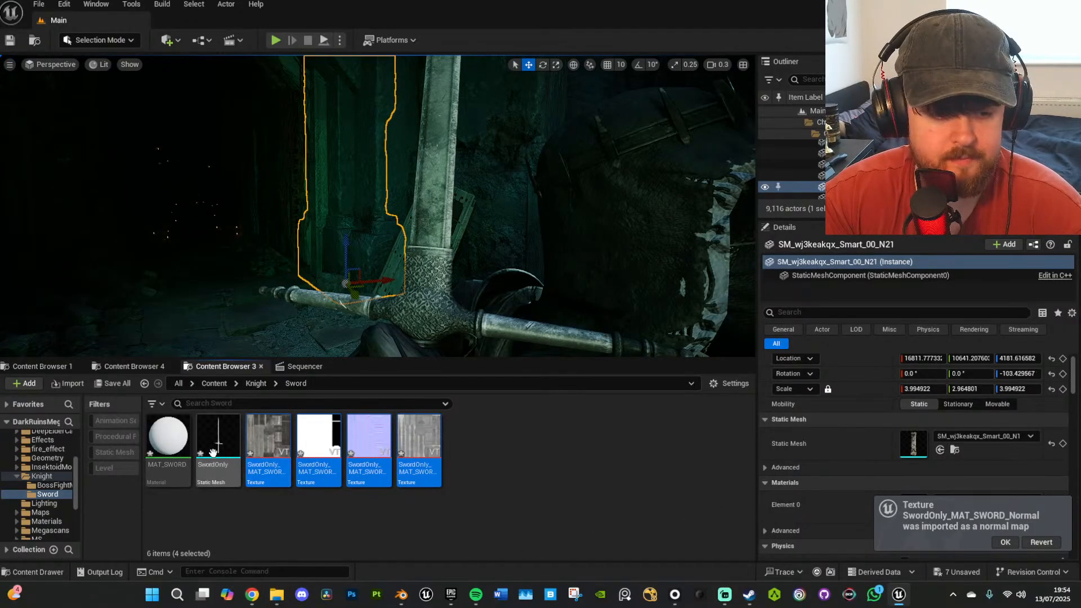
Open the MAT_SWORD material and place the four imported sword textures in its graph as texture samples.
{"action": "left_click", "coordinate": [188, 439]}
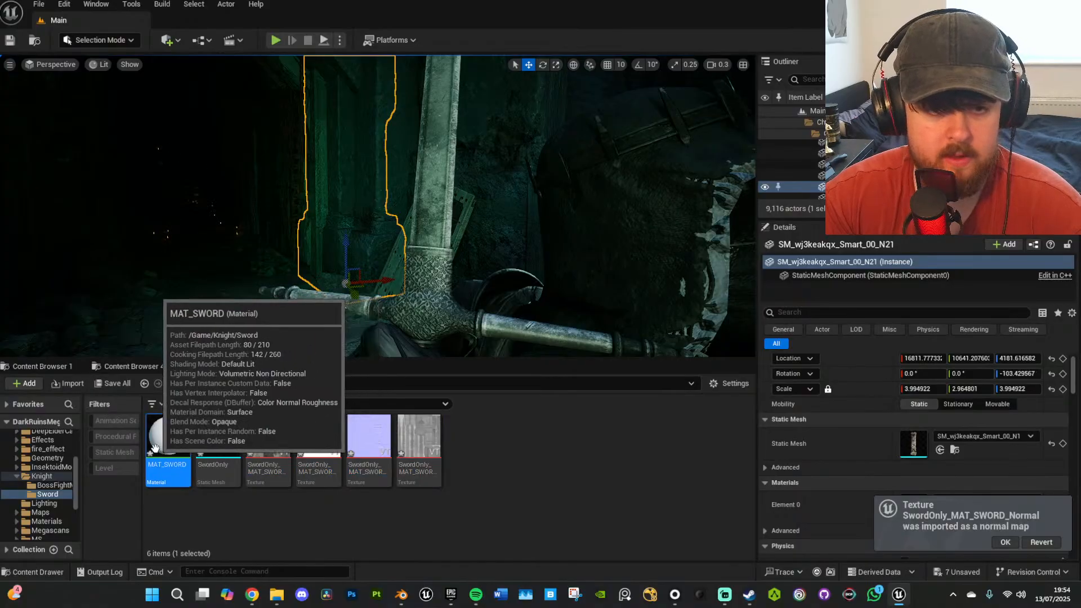
{"action": "double_click", "coordinate": [181, 443]}
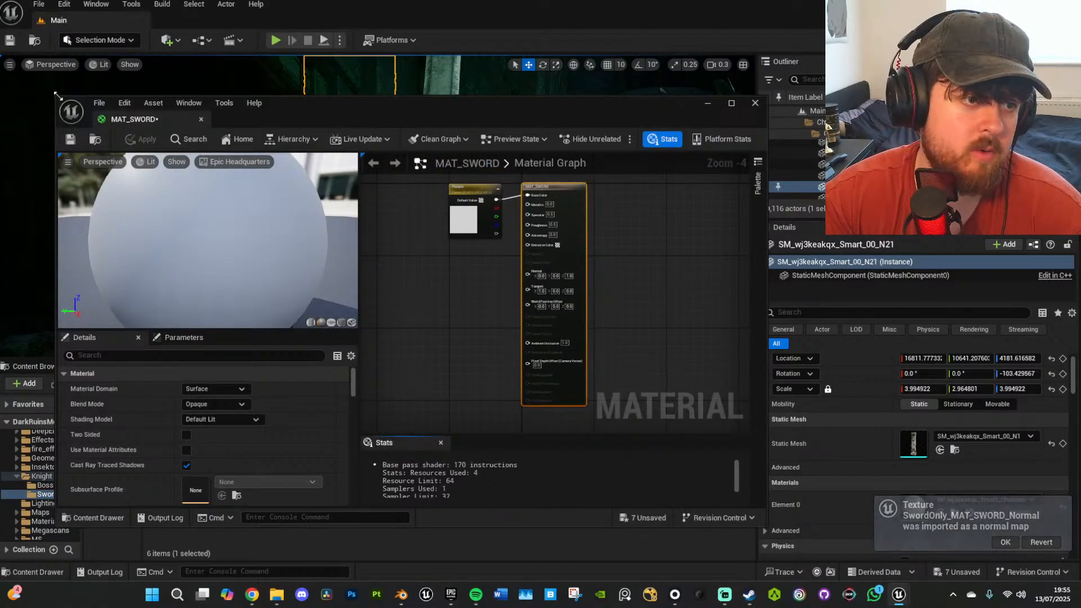
{"action": "left_click_drag", "start_coordinate": [61, 112], "coordinate": [145, 106]}
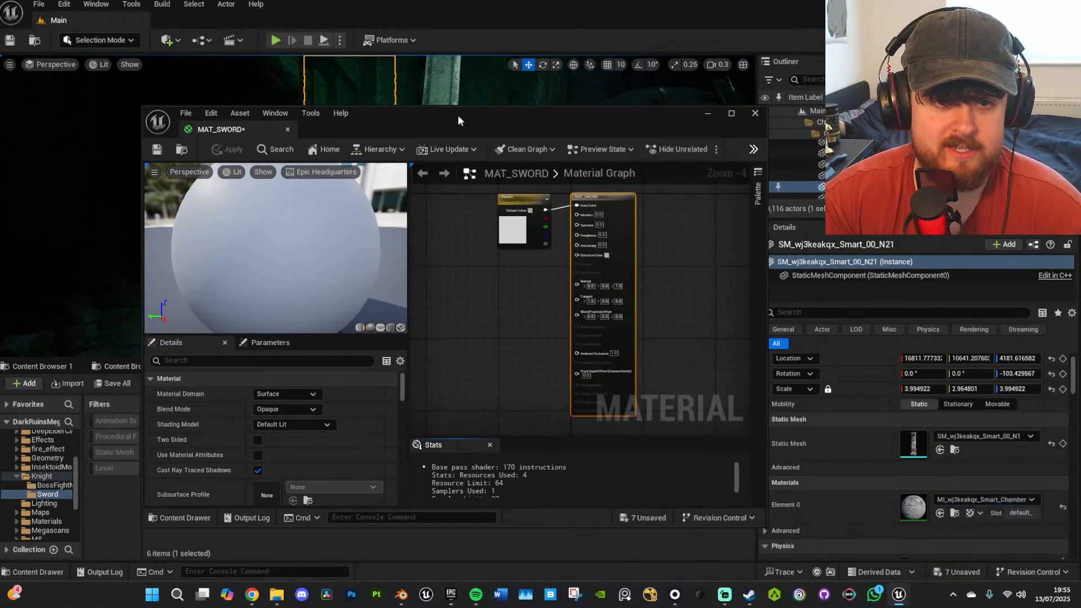
{"action": "left_click_drag", "start_coordinate": [458, 114], "coordinate": [751, 97]}
{"action": "left_click", "coordinate": [268, 436]}
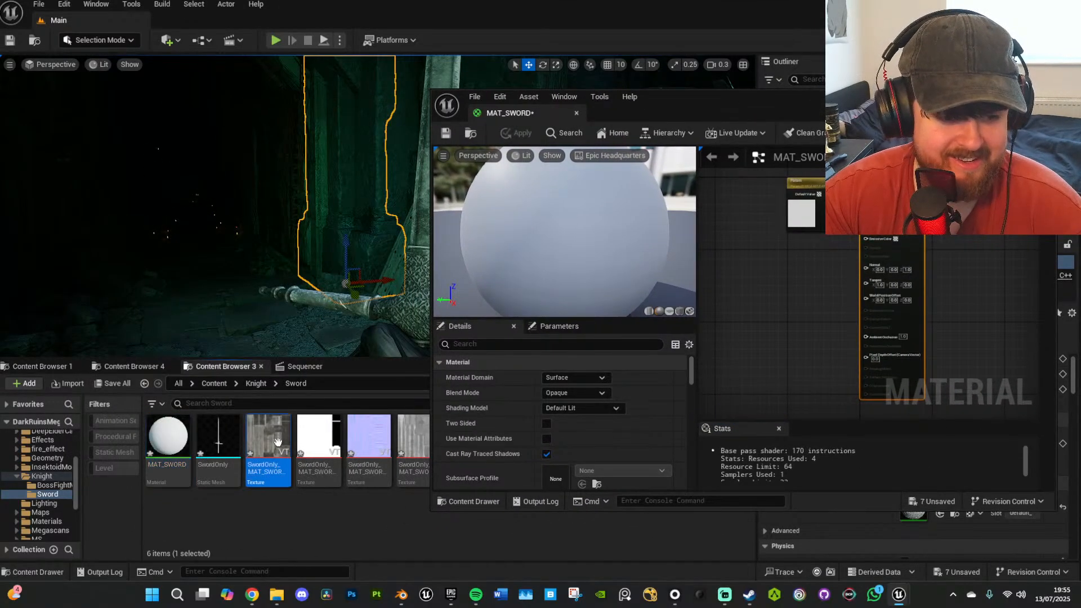
{"action": "left_click", "coordinate": [413, 436], "text": "shift"}
{"action": "left_click_drag", "start_coordinate": [413, 436], "coordinate": [729, 295]}
{"action": "left_click", "coordinate": [1022, 96]}
Wire the SwordOnly_MAT_SWORD_BaseColor sample into MAT_SWORD's Base Color and move the old Param node out of the way.
{"action": "right_click_drag", "start_coordinate": [569, 340], "coordinate": [711, 406]}
{"action": "scroll", "coordinate": [681, 298], "scroll_direction": "up", "scroll_amount": 2}
{"action": "right_click_drag", "start_coordinate": [667, 251], "coordinate": [701, 289]}
{"action": "left_click_drag", "start_coordinate": [701, 289], "coordinate": [649, 156]}
{"action": "right_click_drag", "start_coordinate": [694, 176], "coordinate": [705, 260]}
{"action": "left_click_drag", "start_coordinate": [682, 249], "coordinate": [861, 208]}
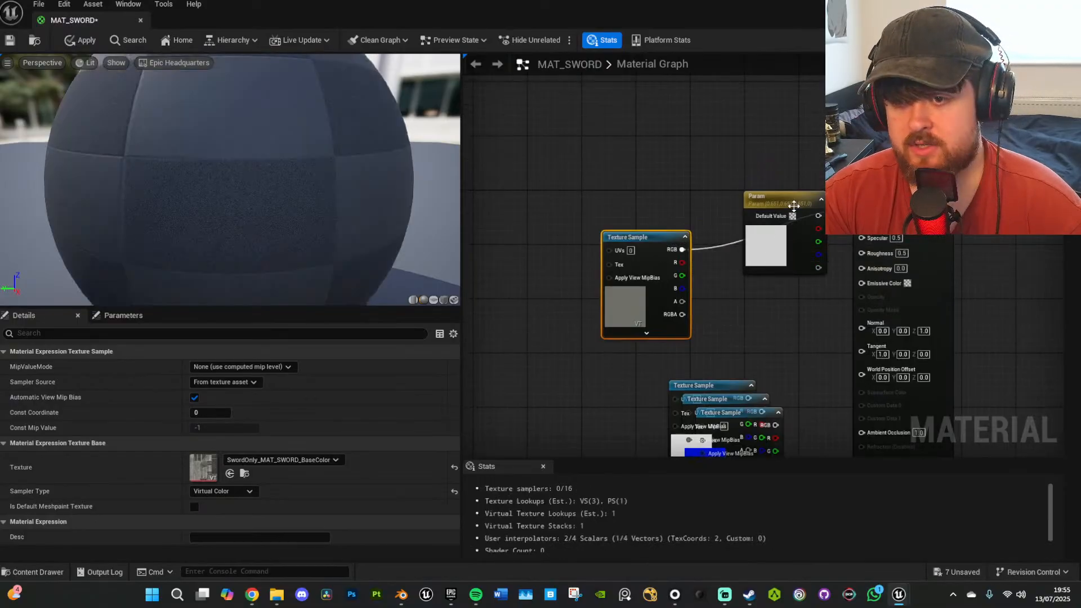
{"action": "left_click_drag", "start_coordinate": [772, 197], "coordinate": [758, 95]}
{"action": "left_click_drag", "start_coordinate": [659, 245], "coordinate": [631, 170]}
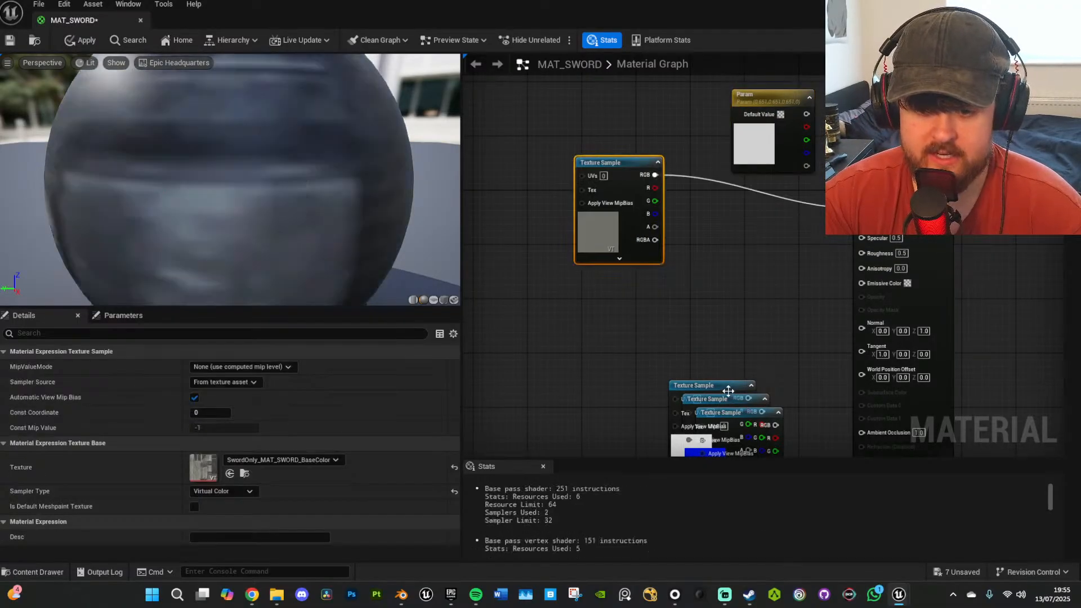
Wire the white texture sample into Metallic and the SwordOnly_MAT_SWORD_Normal sample into Normal.
{"action": "left_click_drag", "start_coordinate": [726, 389], "coordinate": [862, 223]}
{"action": "left_click_drag", "start_coordinate": [745, 397], "coordinate": [862, 326]}
{"action": "right_click_drag", "start_coordinate": [759, 374], "coordinate": [740, 351]}
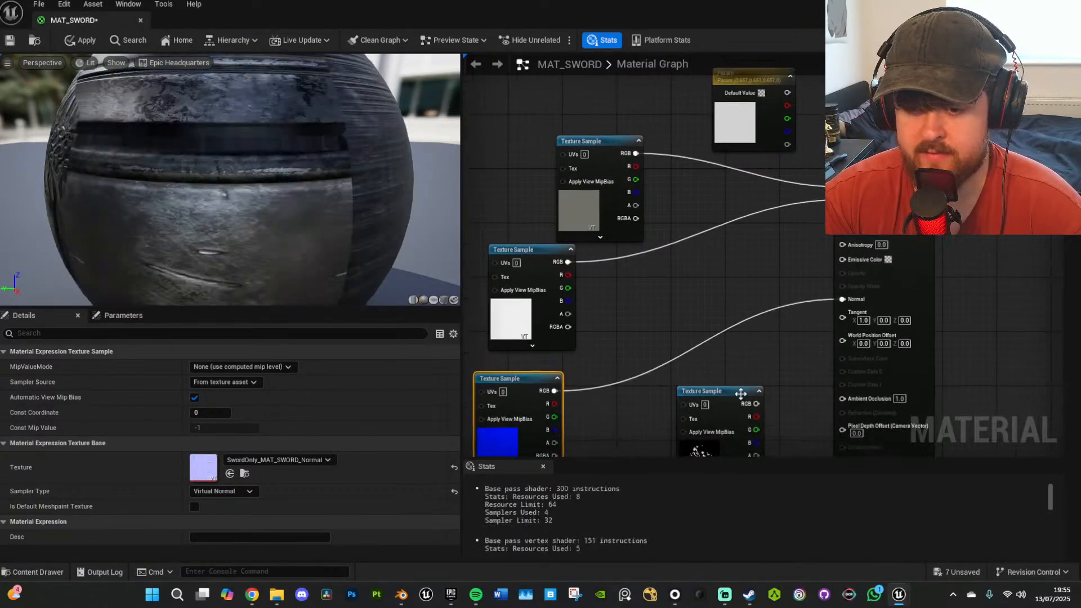
Multiply the SwordOnly_MAT_SWORD_Roughness sample by a constant of 2, wire it into Roughness, and apply the material.
{"action": "left_click_drag", "start_coordinate": [737, 398], "coordinate": [683, 372]}
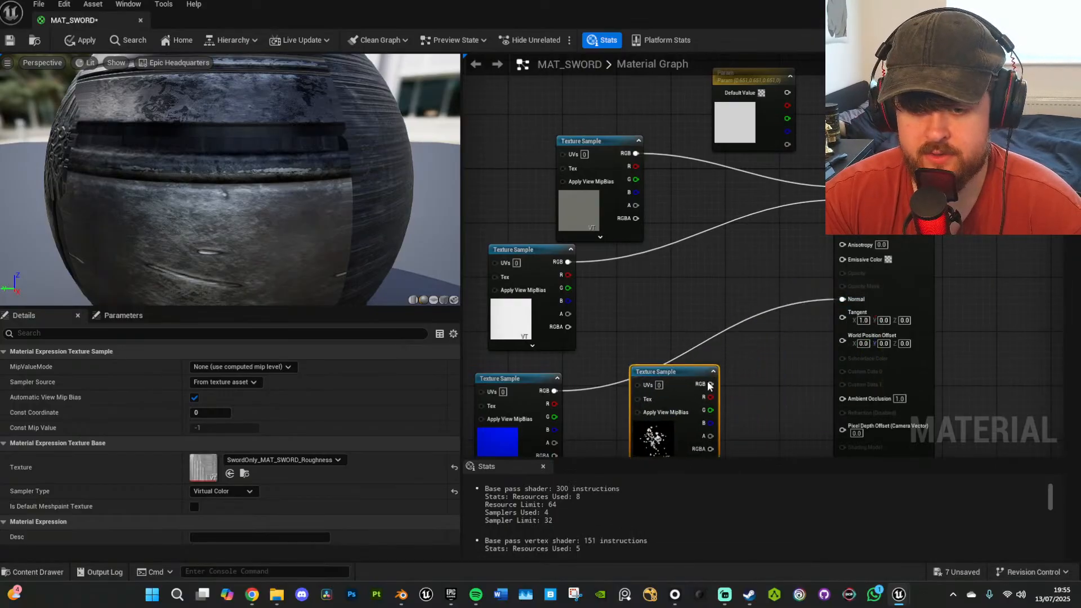
{"action": "left_click", "coordinate": [754, 376]}
{"action": "left_click", "coordinate": [749, 436]}
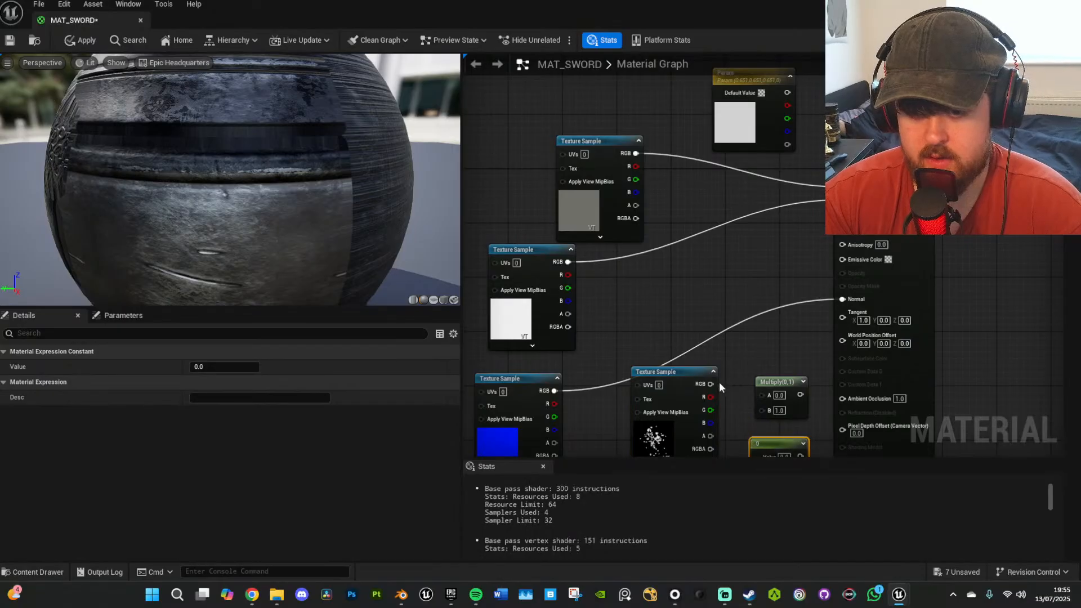
{"action": "left_click_drag", "start_coordinate": [711, 384], "coordinate": [763, 394]}
{"action": "right_click_drag", "start_coordinate": [788, 397], "coordinate": [798, 361]}
{"action": "left_click", "coordinate": [793, 422]}
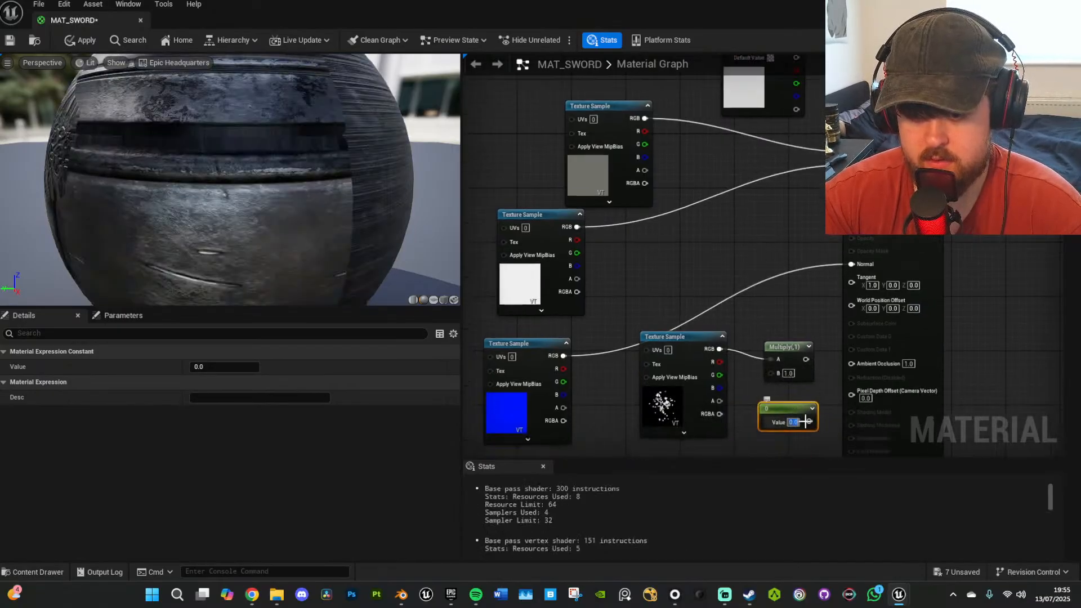
{"action": "type", "text": "2"}
{"action": "left_click_drag", "start_coordinate": [810, 421], "coordinate": [849, 200]}
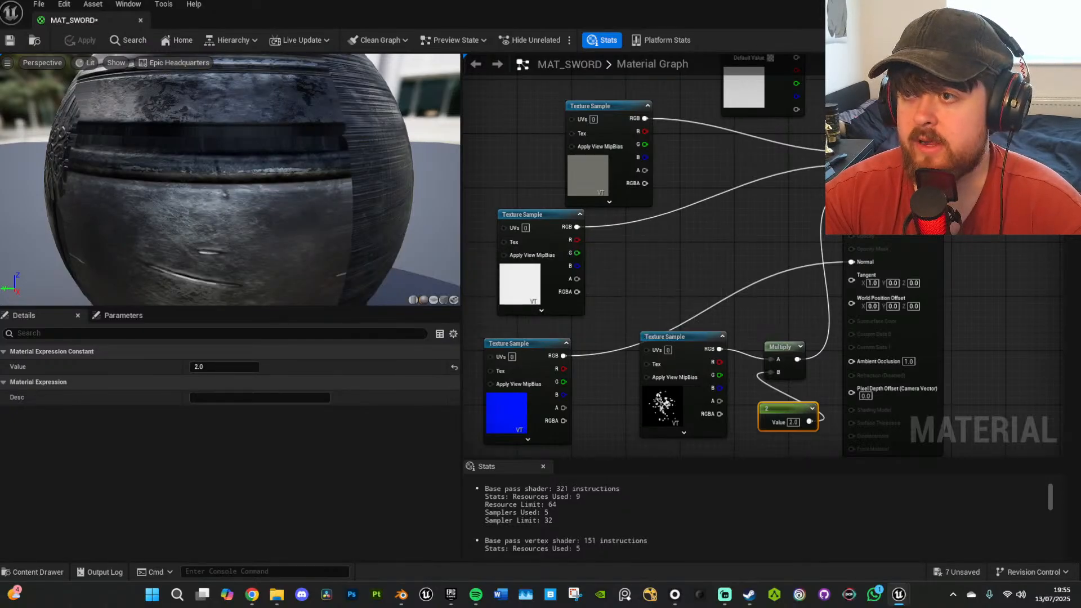
{"action": "left_click", "coordinate": [1022, 5]}
Assign the MAT_SWORD material to the sword's Element 0 and inspect the sword in the knight's hands.
{"action": "mouse_move", "coordinate": [568, 288]}
{"action": "right_mouse_down"}
{"action": "mouse_move", "coordinate": [571, 247]}
{"action": "mouse_move", "coordinate": [563, 276]}
{"action": "right_mouse_up"}
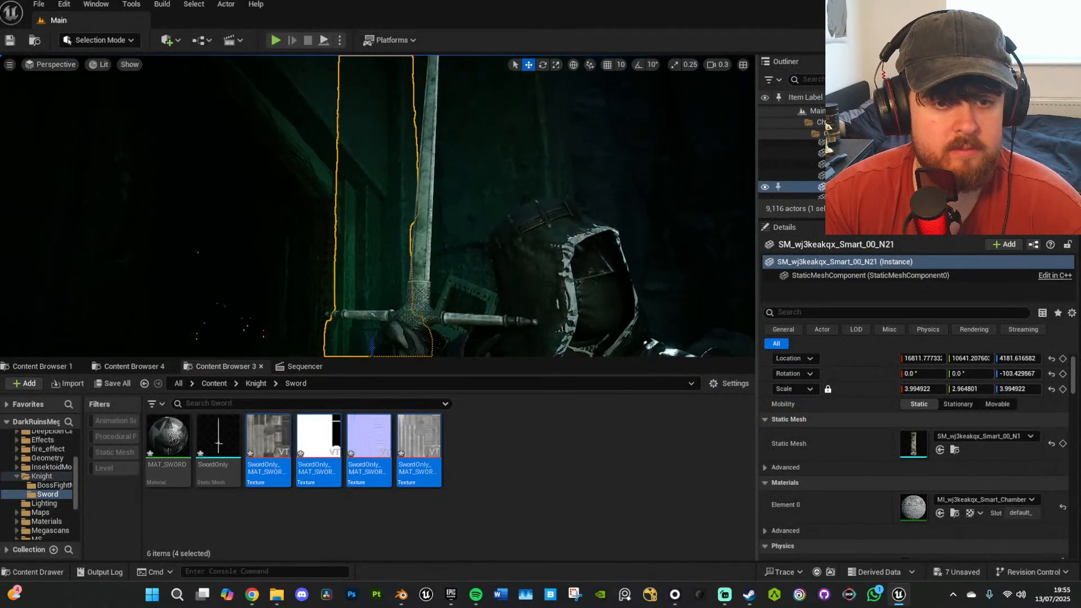
{"action": "left_click_drag", "start_coordinate": [168, 439], "coordinate": [551, 438]}
{"action": "left_click", "coordinate": [428, 303]}
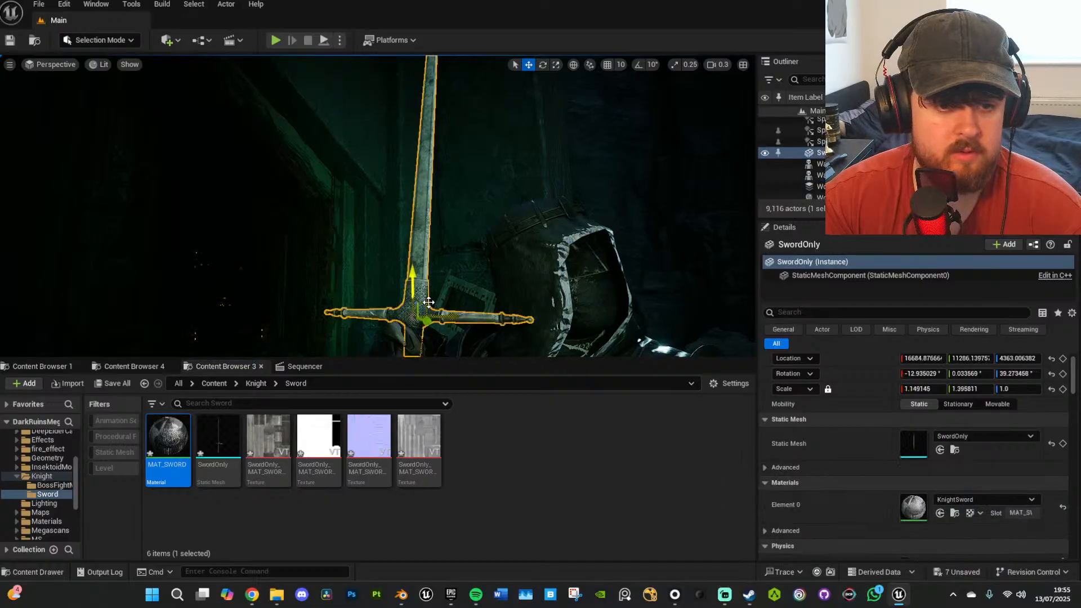
{"action": "left_click_drag", "start_coordinate": [168, 439], "coordinate": [906, 507]}
{"action": "right_click_drag", "start_coordinate": [555, 292], "coordinate": [327, 366]}
{"action": "key", "text": "g"}
{"action": "key", "text": "s"}
{"action": "key", "text": "w"}
Add the SwordOnly actor to the KnigthFightsBoss_15 sequence.
{"action": "left_click", "coordinate": [313, 367]}
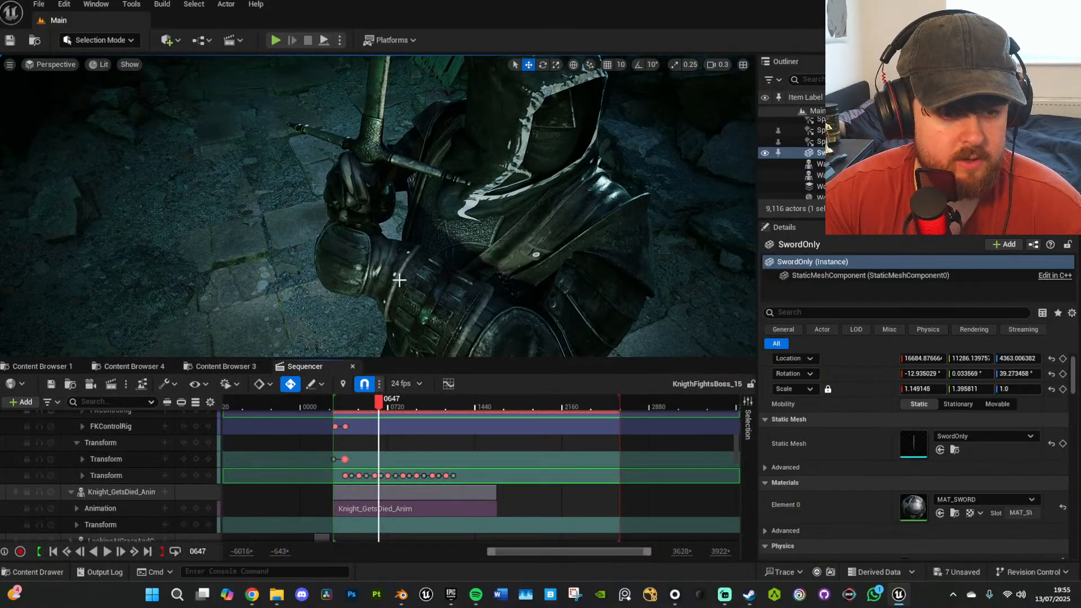
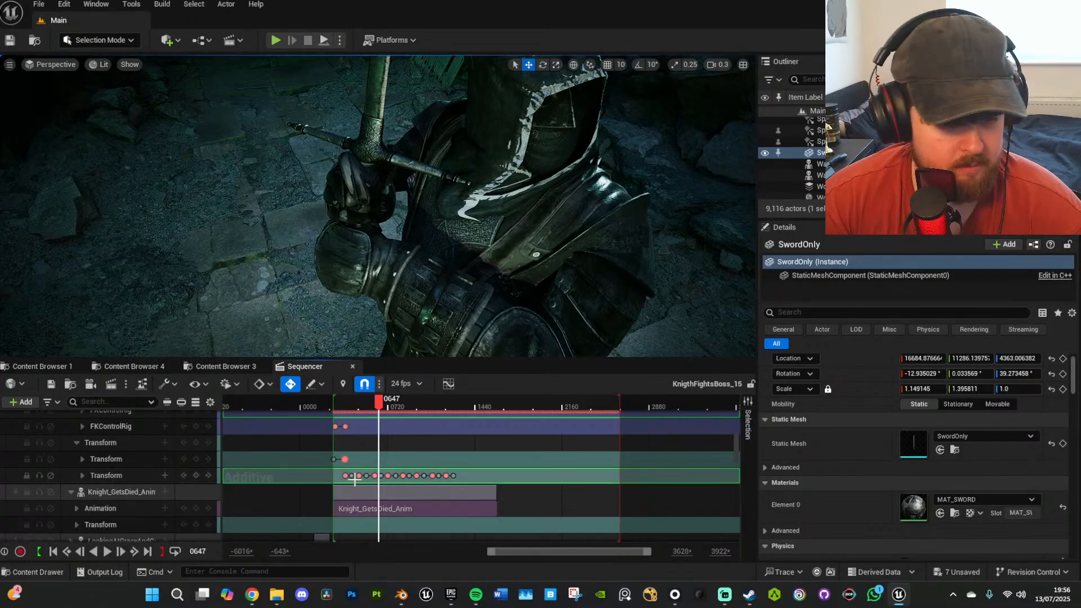
{"action": "left_click", "coordinate": [358, 145]}
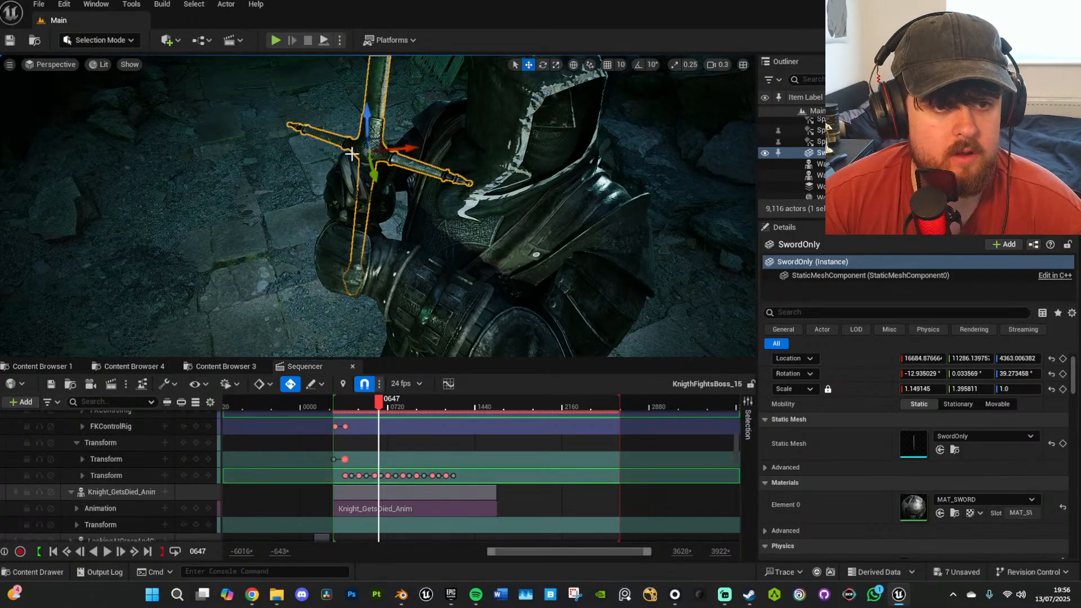
{"action": "left_click", "coordinate": [21, 402]}
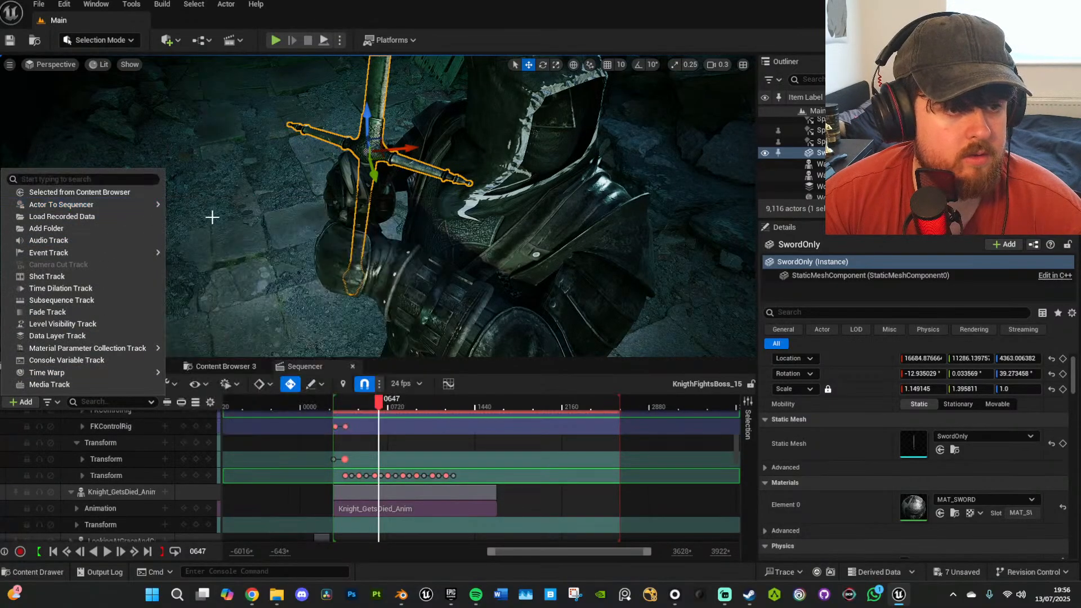
{"action": "left_click", "coordinate": [201, 208]}
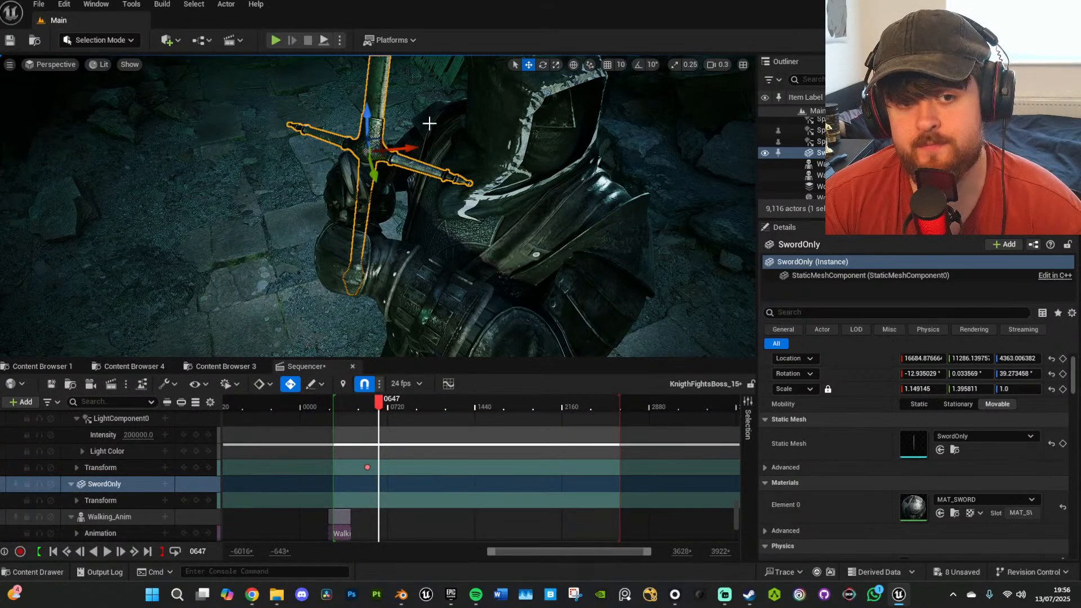
Attach the SwordOnly track to the RightHand bone of Knight_GetsDied_Anim with the attach option None.
{"action": "right_click_drag", "start_coordinate": [371, 213], "coordinate": [411, 198]}
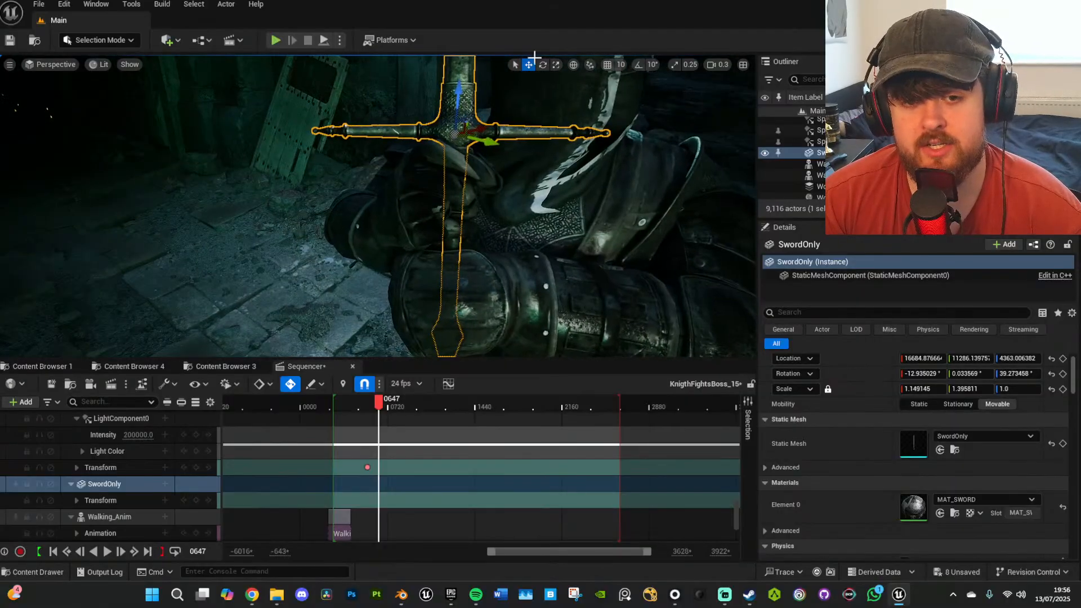
{"action": "right_click_drag", "start_coordinate": [518, 321], "coordinate": [512, 311]}
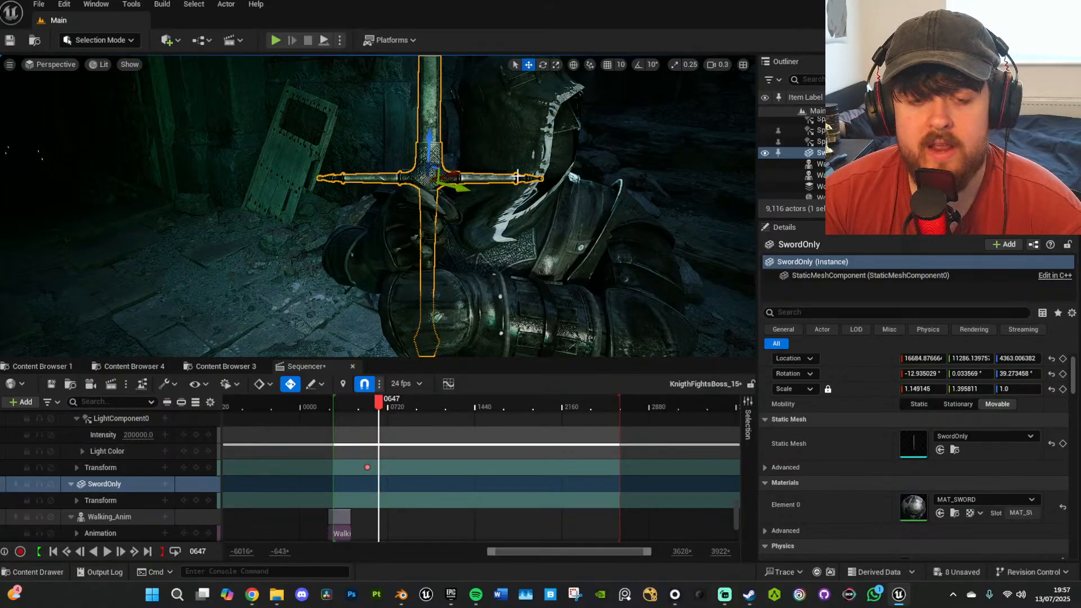
{"action": "left_click", "coordinate": [162, 486]}
{"action": "mouse_move", "coordinate": [207, 346]}
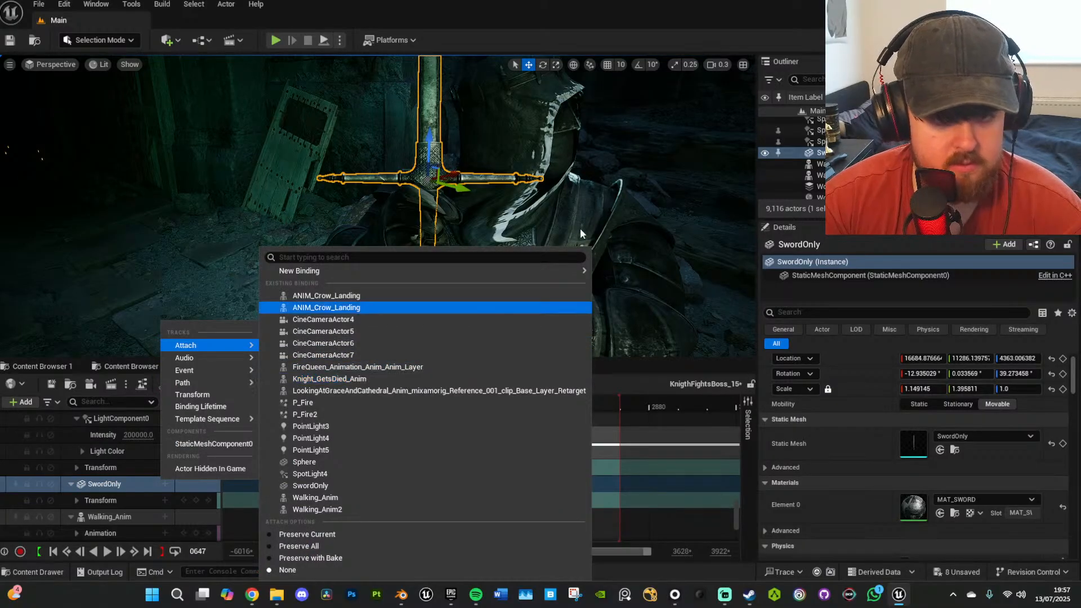
{"action": "left_click", "coordinate": [578, 197]}
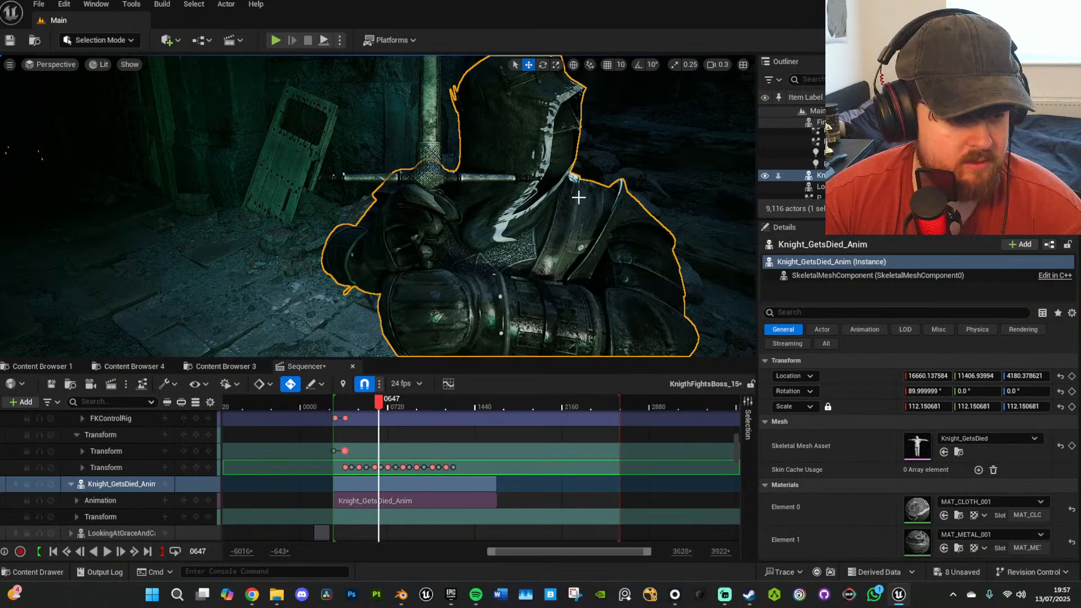
{"action": "left_click", "coordinate": [343, 176]}
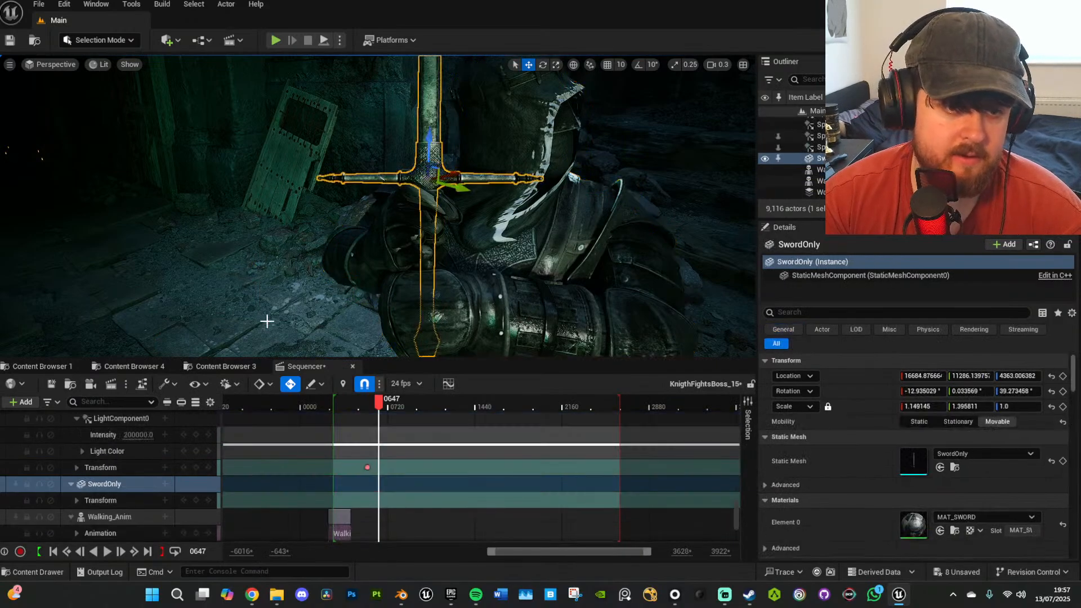
{"action": "left_click", "coordinate": [167, 484]}
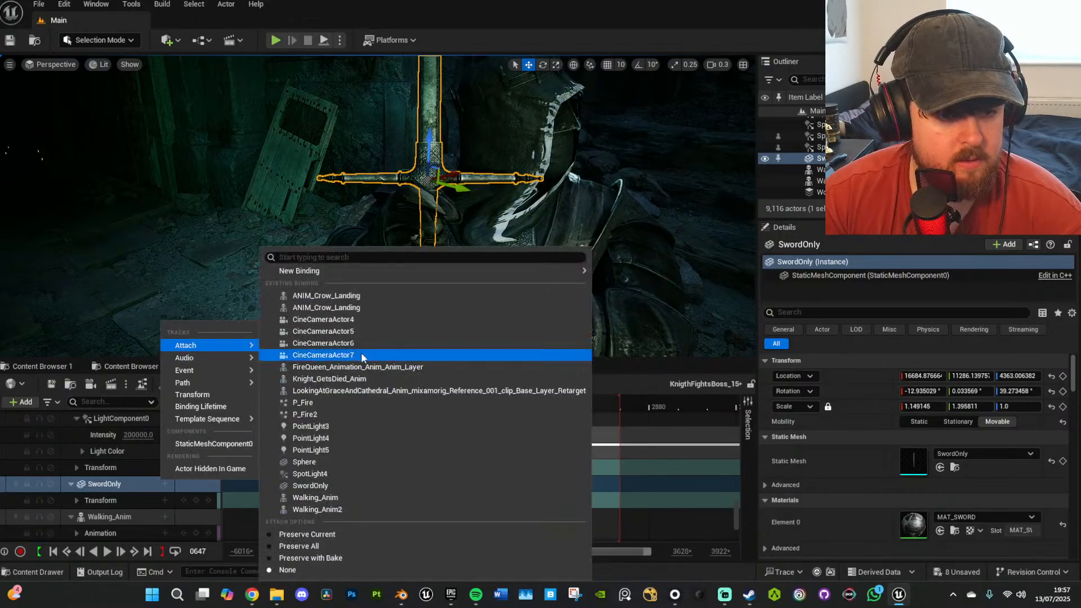
{"action": "left_click", "coordinate": [361, 378]}
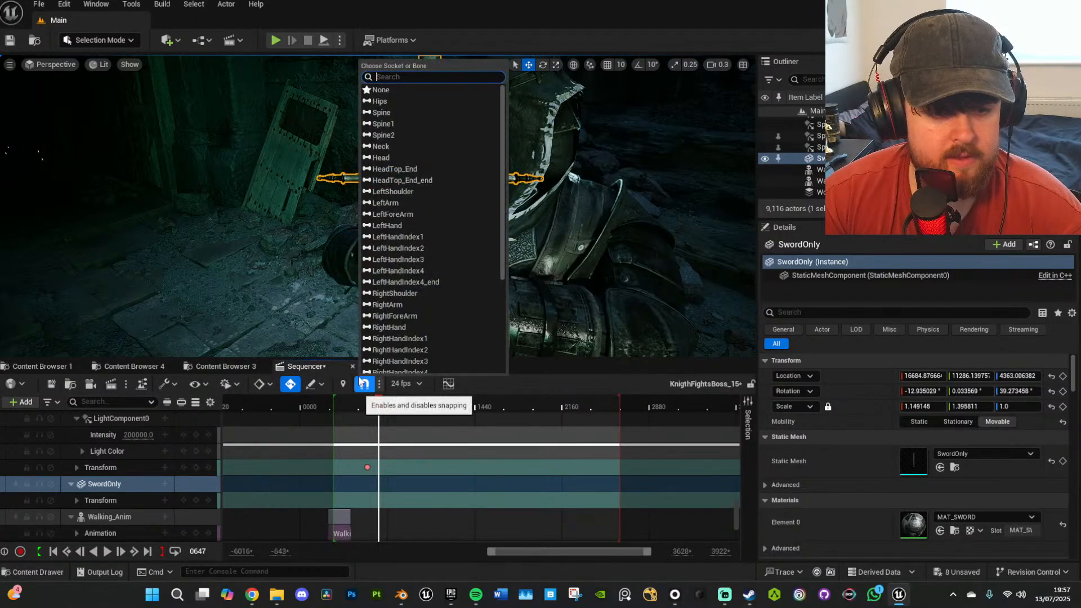
{"action": "left_click", "coordinate": [404, 327]}
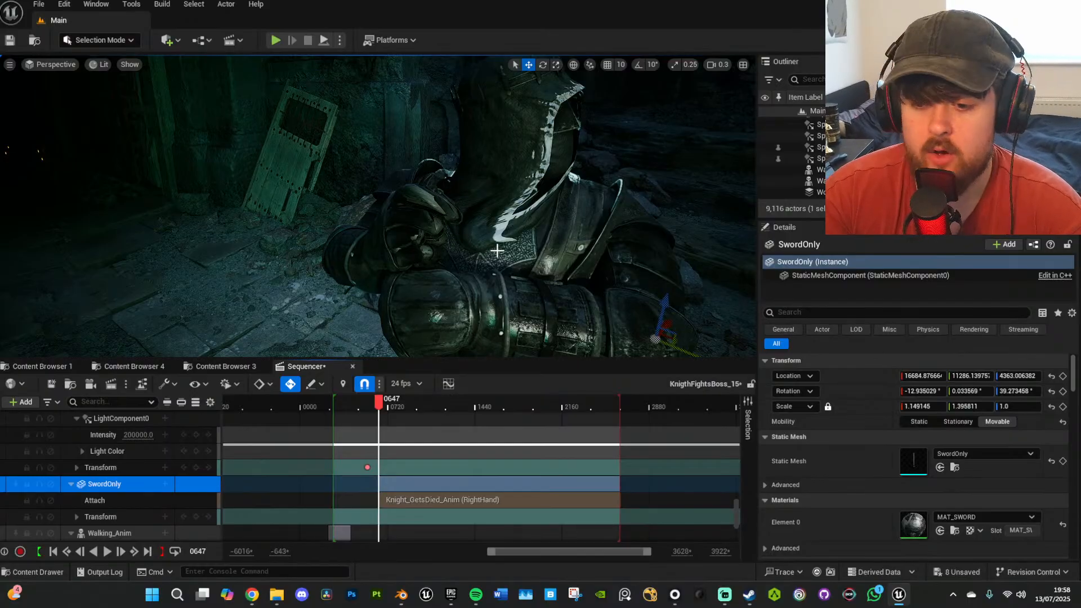
Reset the sword's location to 0 on all axes and extend the attach section's start to before the playback range.
{"action": "left_click", "coordinate": [1050, 376]}
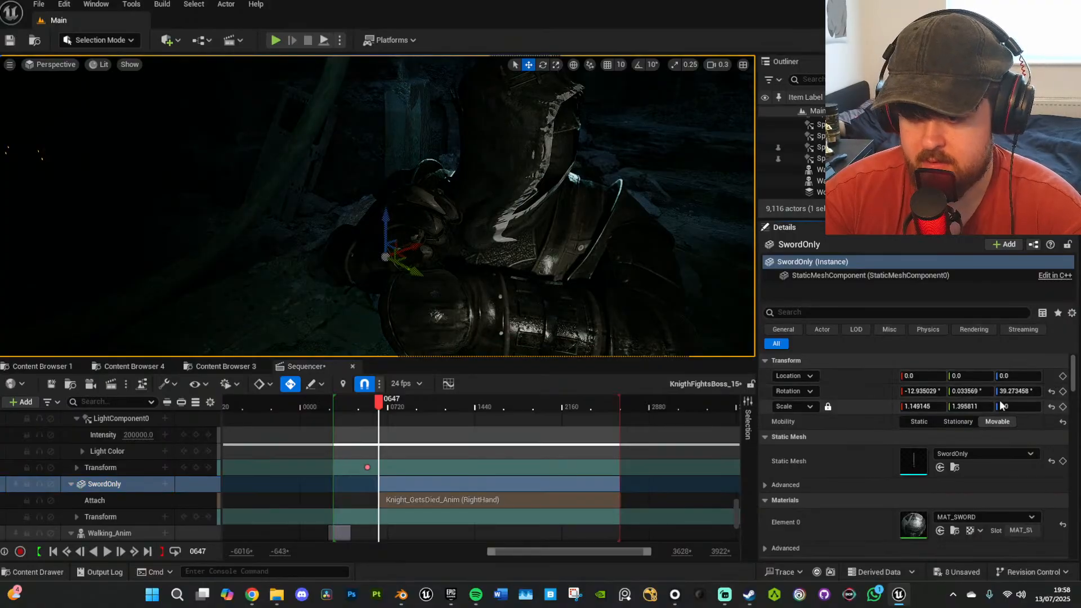
{"action": "right_click_drag", "start_coordinate": [360, 198], "coordinate": [315, 219]}
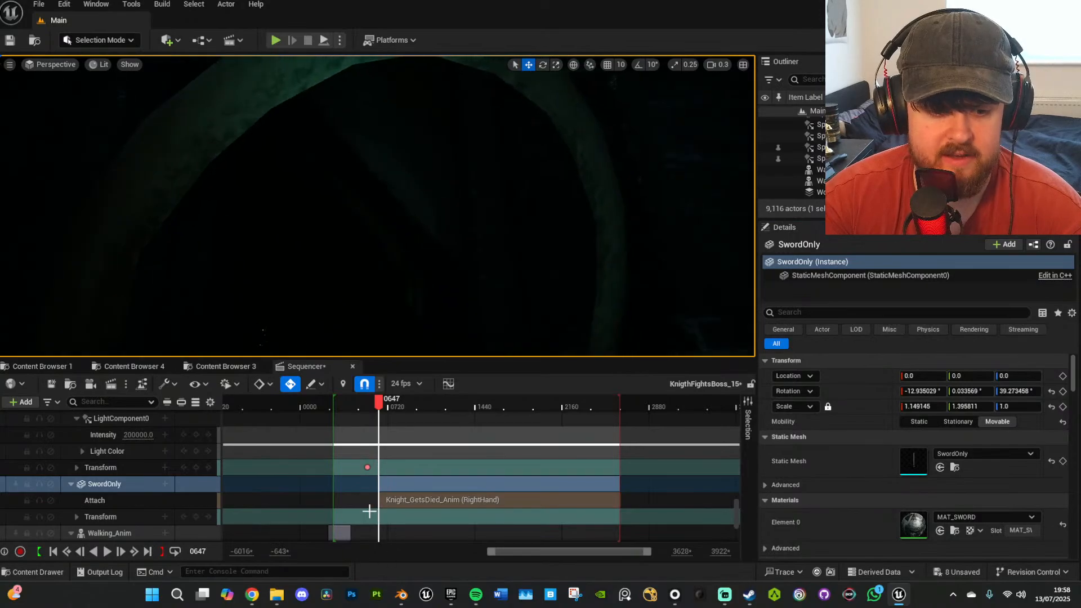
{"action": "left_click_drag", "start_coordinate": [382, 482], "coordinate": [311, 483]}
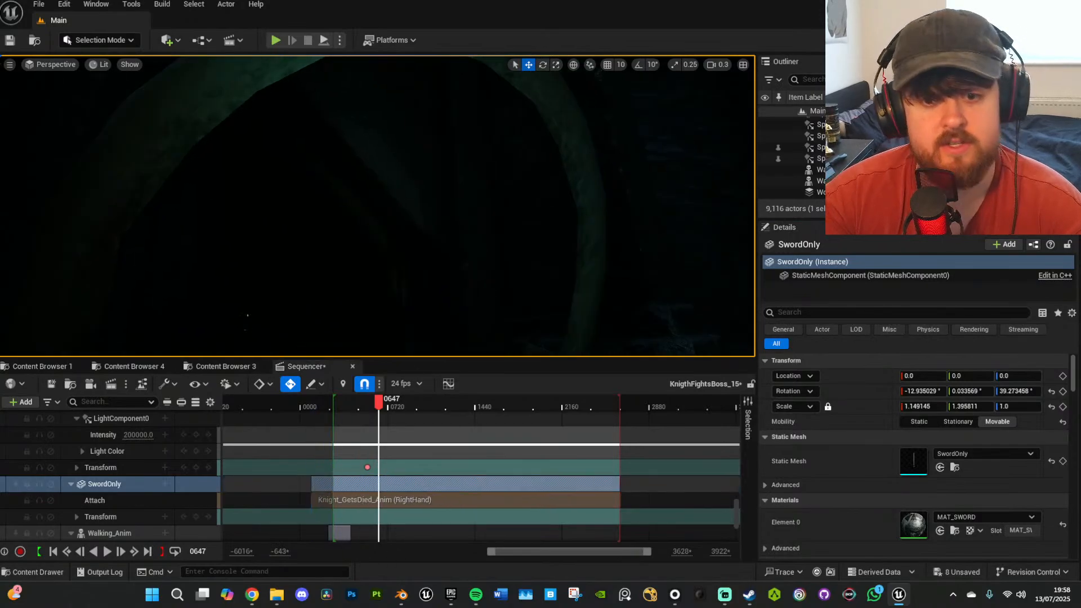
{"action": "right_click_drag", "start_coordinate": [510, 260], "coordinate": [557, 253]}
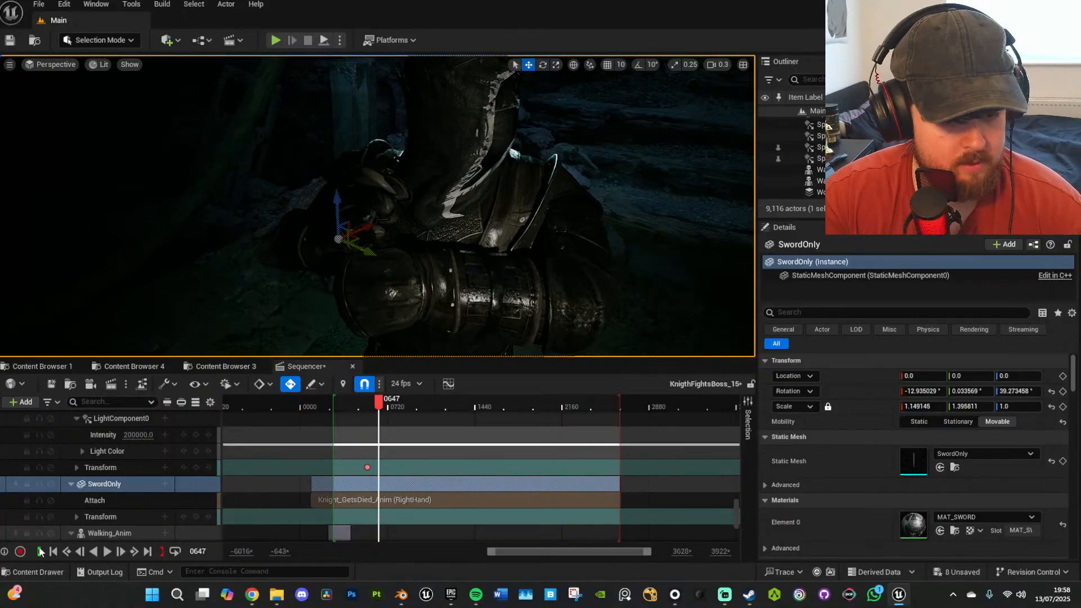
Examine the X, Y and Z scale values in the SwordOnly Transform track.
{"action": "left_click", "coordinate": [77, 517]}
{"action": "scroll", "coordinate": [112, 505], "scroll_direction": "down", "scroll_amount": 3}
{"action": "left_click", "coordinate": [84, 512]}
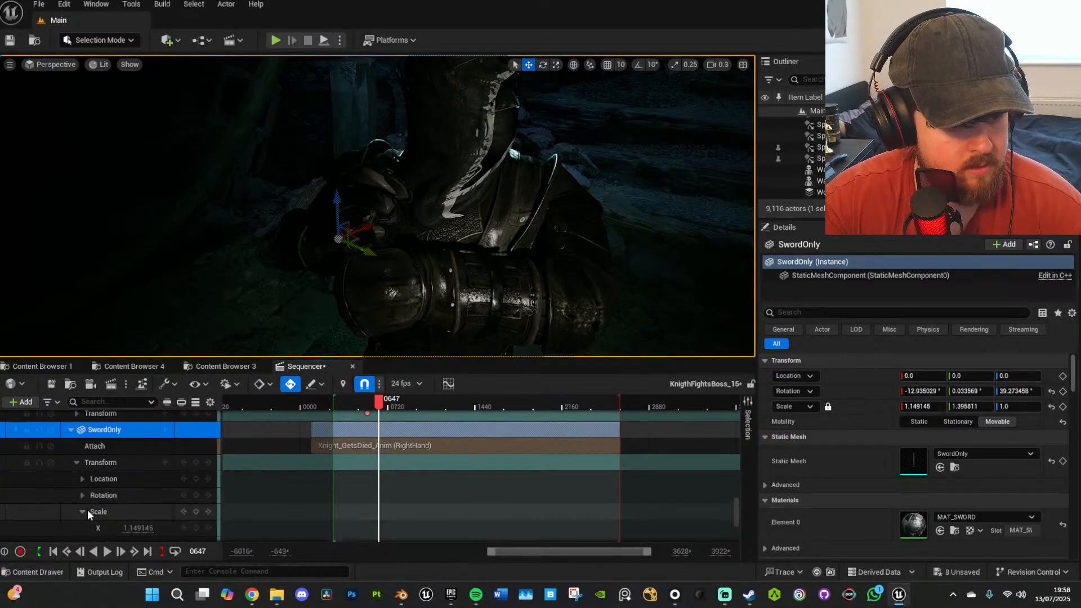
{"action": "scroll", "coordinate": [102, 504], "scroll_direction": "down", "scroll_amount": 2}
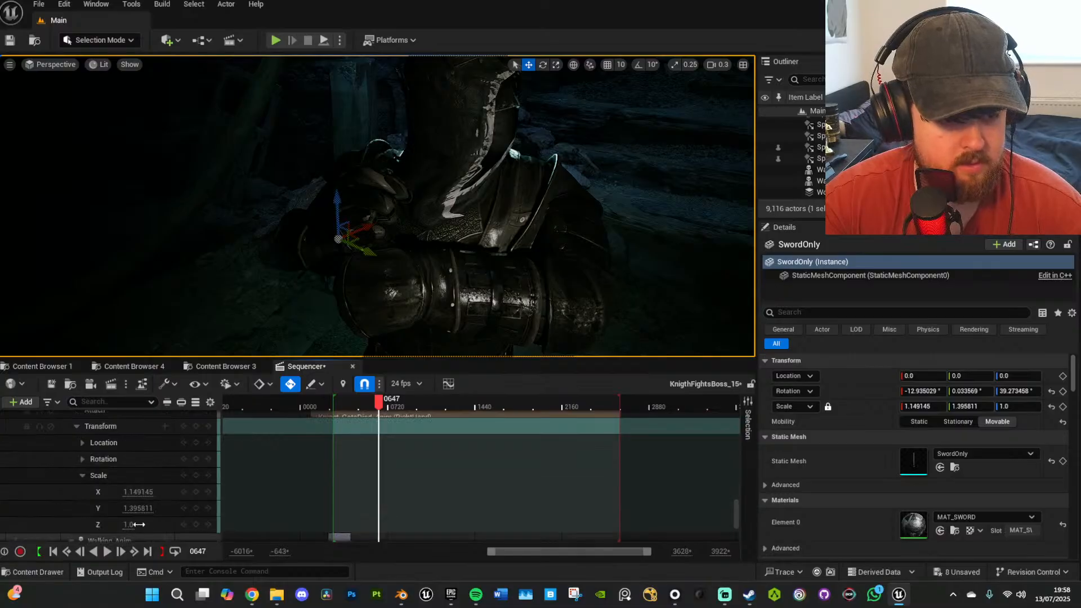
{"action": "left_click", "coordinate": [84, 476]}
{"action": "scroll", "coordinate": [86, 482], "scroll_direction": "up", "scroll_amount": 4}
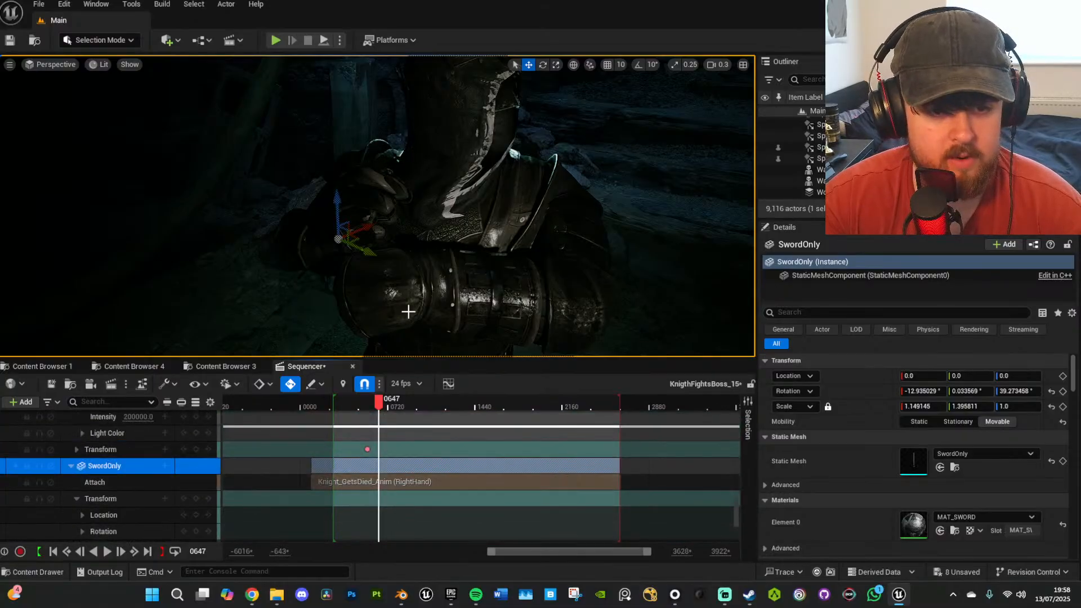
Undo the attach section extension, the location reset and the sword's attachment to the knight.
{"action": "right_click_drag", "start_coordinate": [502, 299], "coordinate": [510, 270]}
{"action": "key", "text": "ctrl+z"}
{"action": "key", "text": "ctrl+z"}
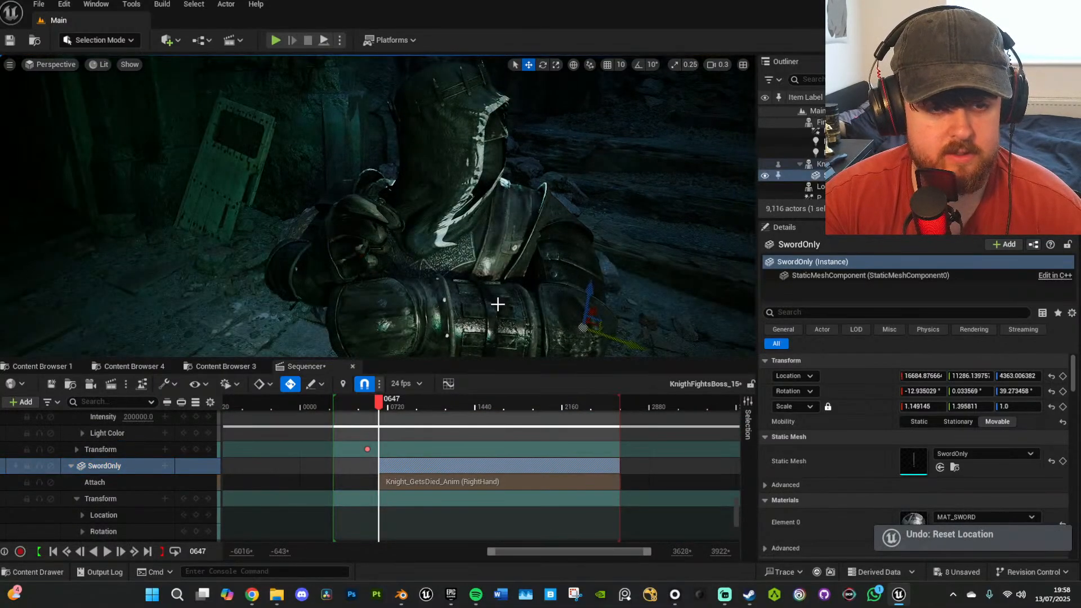
{"action": "key", "text": "ctrl+z"}
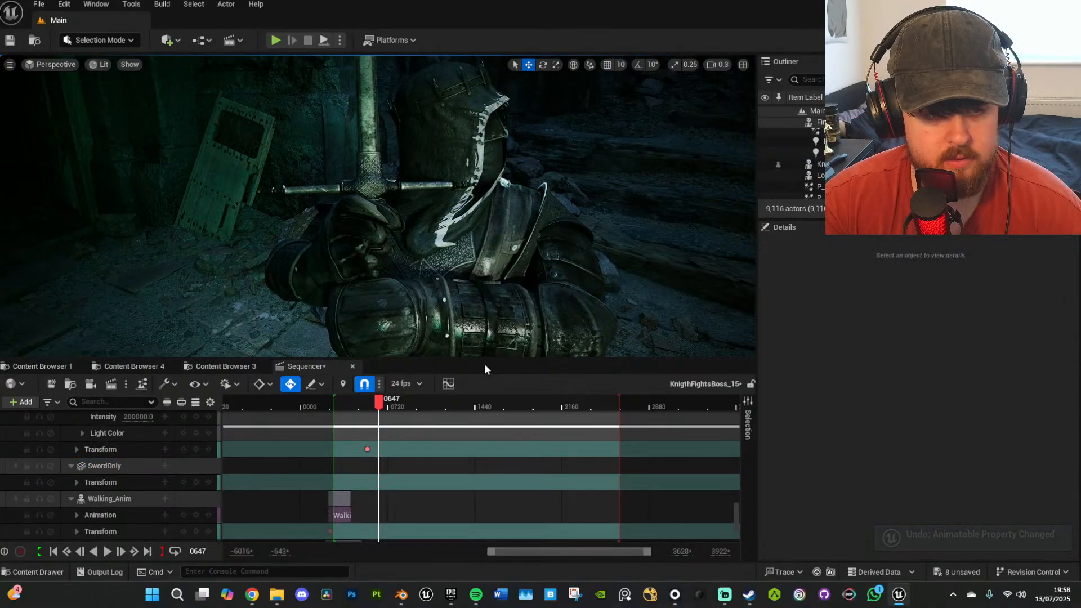
Attach SwordOnly to Knight_GetsDied_Anim's RightHand bone with Preserve All, and extend the attach section's start to before the playback range.
{"action": "left_click", "coordinate": [377, 193]}
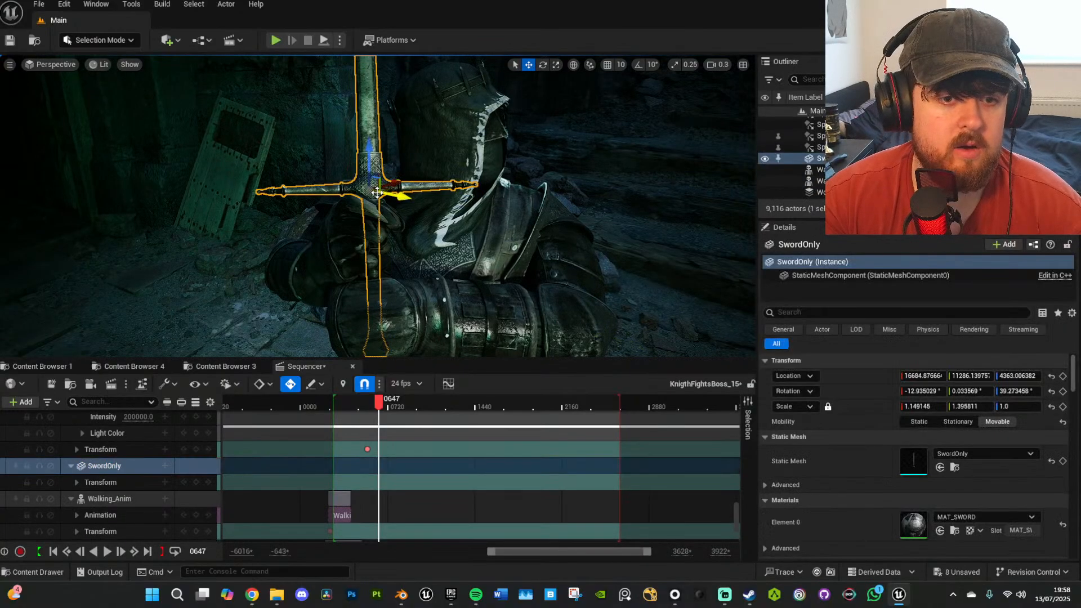
{"action": "left_click", "coordinate": [166, 466]}
{"action": "mouse_move", "coordinate": [220, 327]}
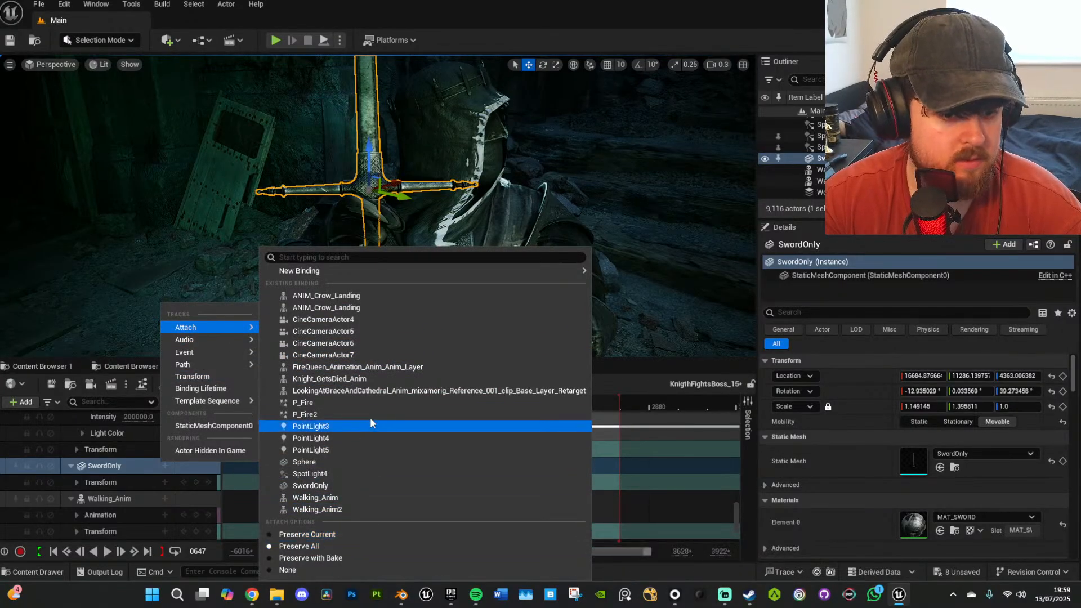
{"action": "left_click", "coordinate": [358, 380]}
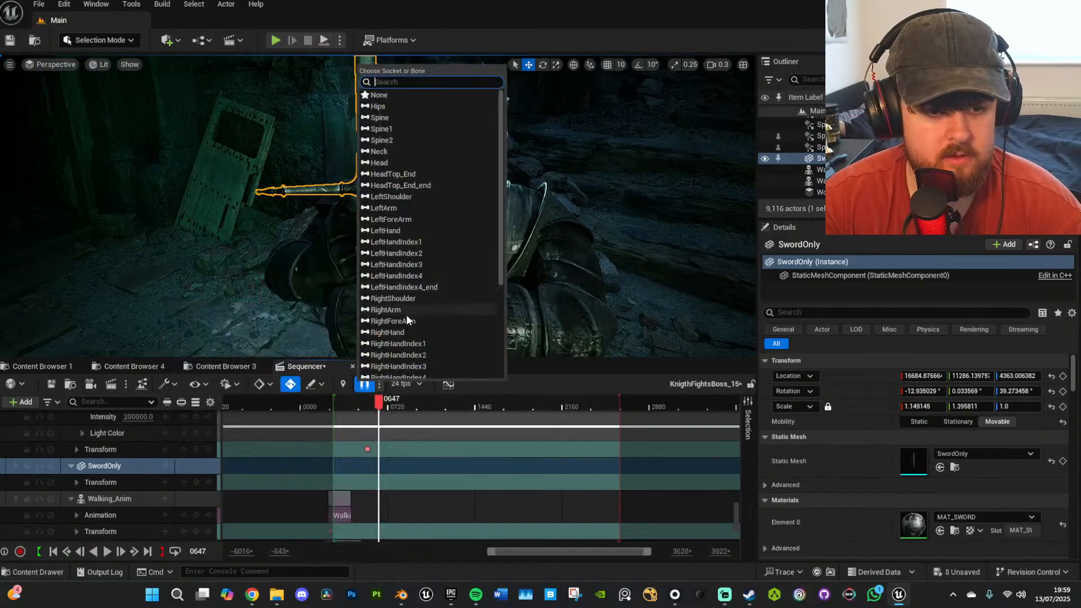
{"action": "left_click", "coordinate": [406, 330]}
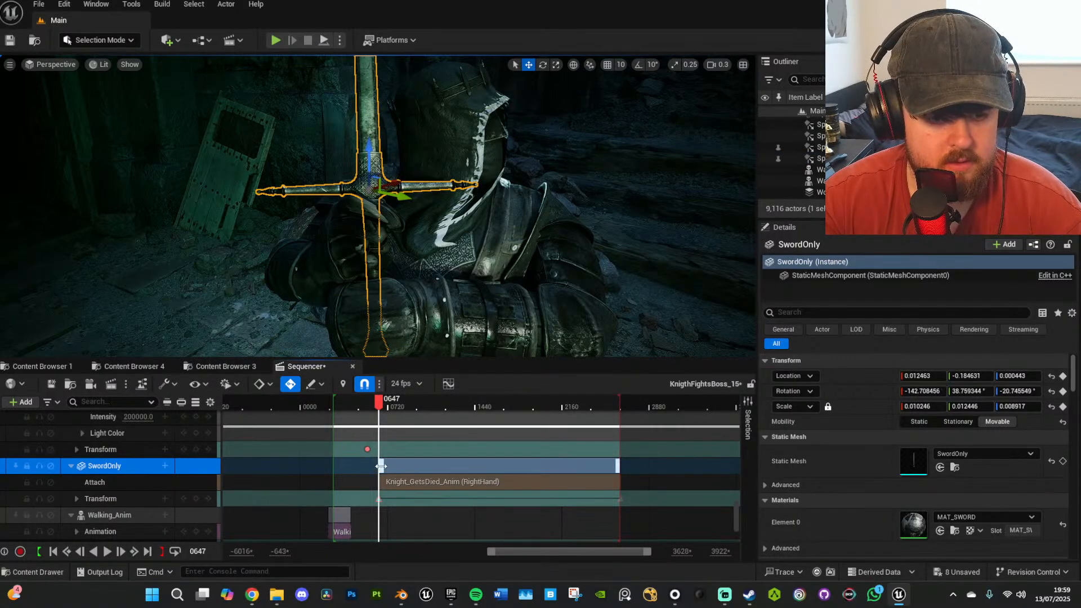
{"action": "left_click_drag", "start_coordinate": [381, 465], "coordinate": [291, 465]}
Play and scrub the sequence to examine how the attached sword follows the knight's right hand.
{"action": "left_click_drag", "start_coordinate": [380, 406], "coordinate": [373, 406]}
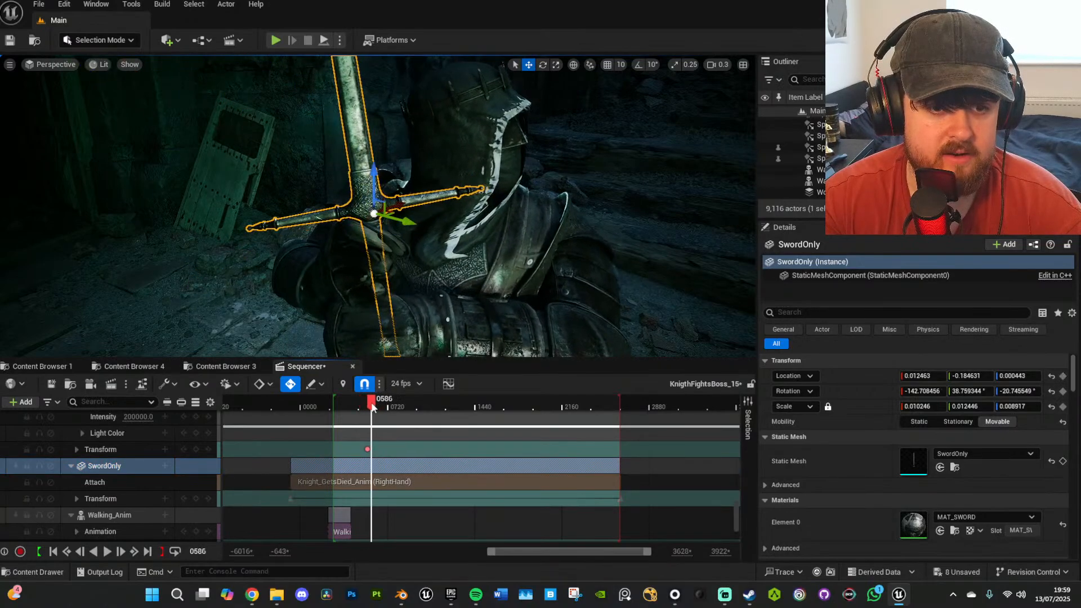
{"action": "right_click_drag", "start_coordinate": [521, 291], "coordinate": [521, 291]}
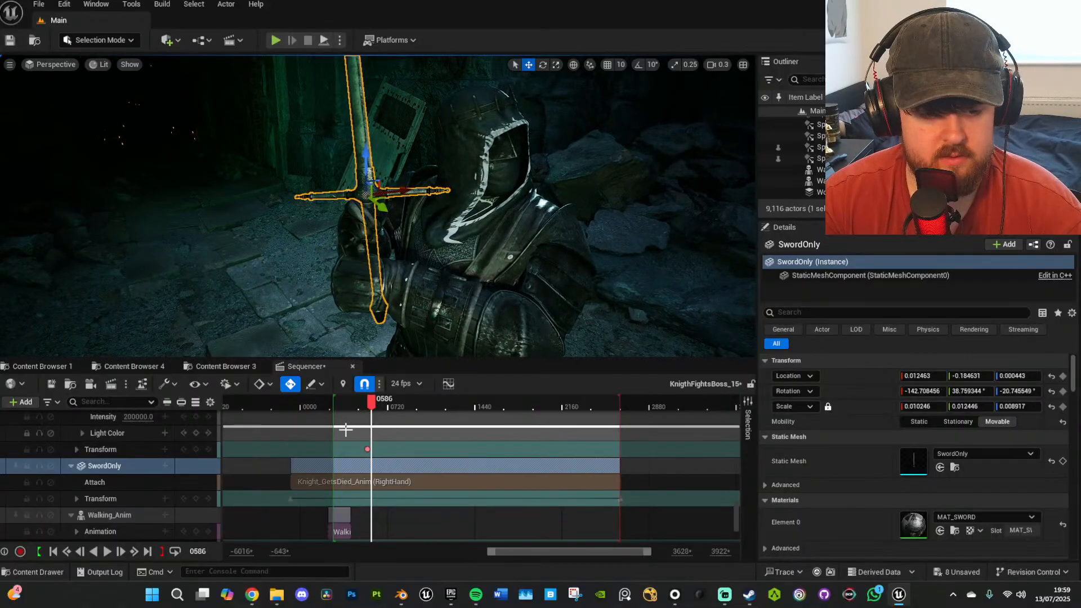
{"action": "key", "text": "space"}
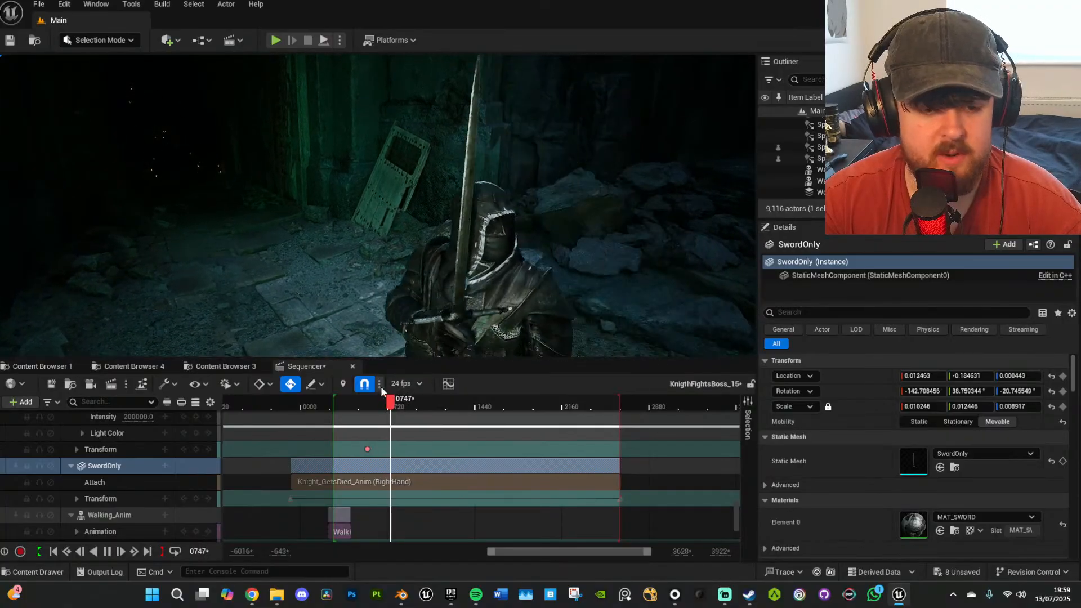
{"action": "left_click", "coordinate": [339, 401]}
{"action": "left_click_drag", "start_coordinate": [343, 402], "coordinate": [356, 411]}
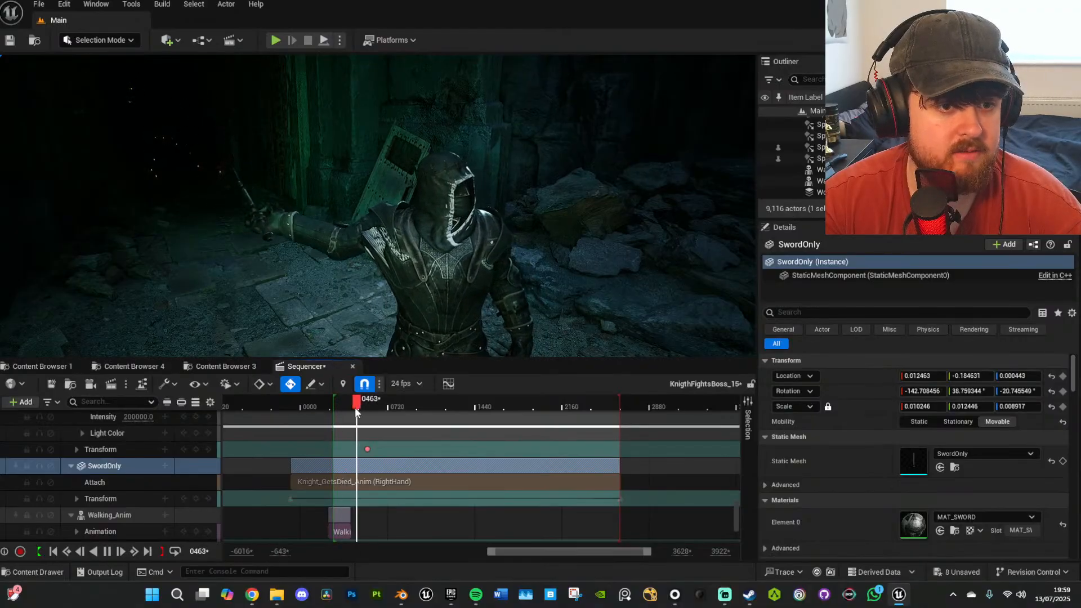
{"action": "key", "text": "space"}
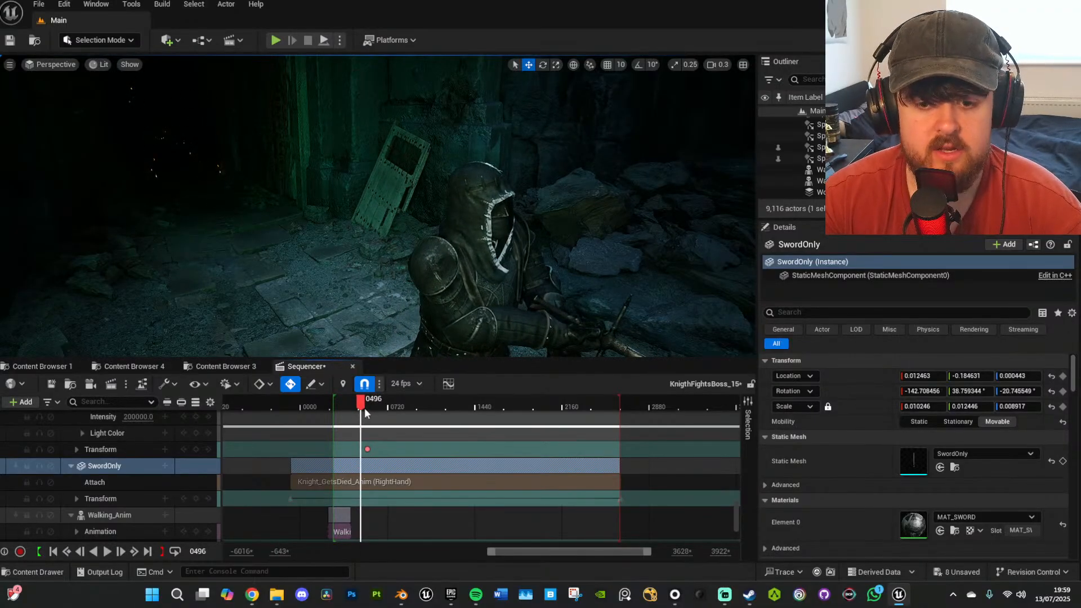
{"action": "right_click_drag", "start_coordinate": [633, 249], "coordinate": [672, 347]}
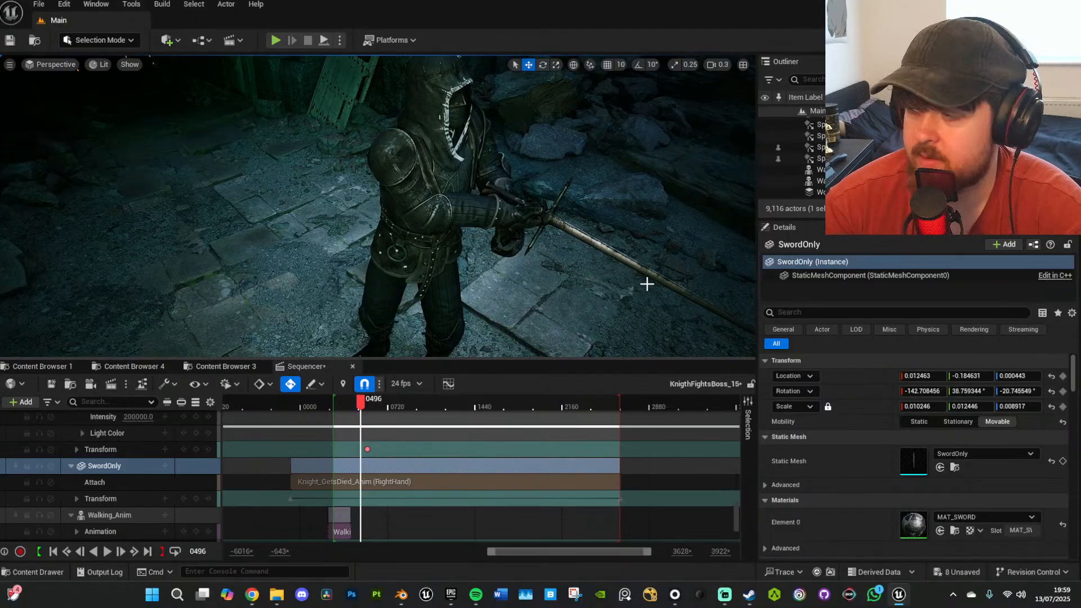
{"action": "left_click_drag", "start_coordinate": [349, 403], "coordinate": [334, 400]}
{"action": "key", "text": "space"}
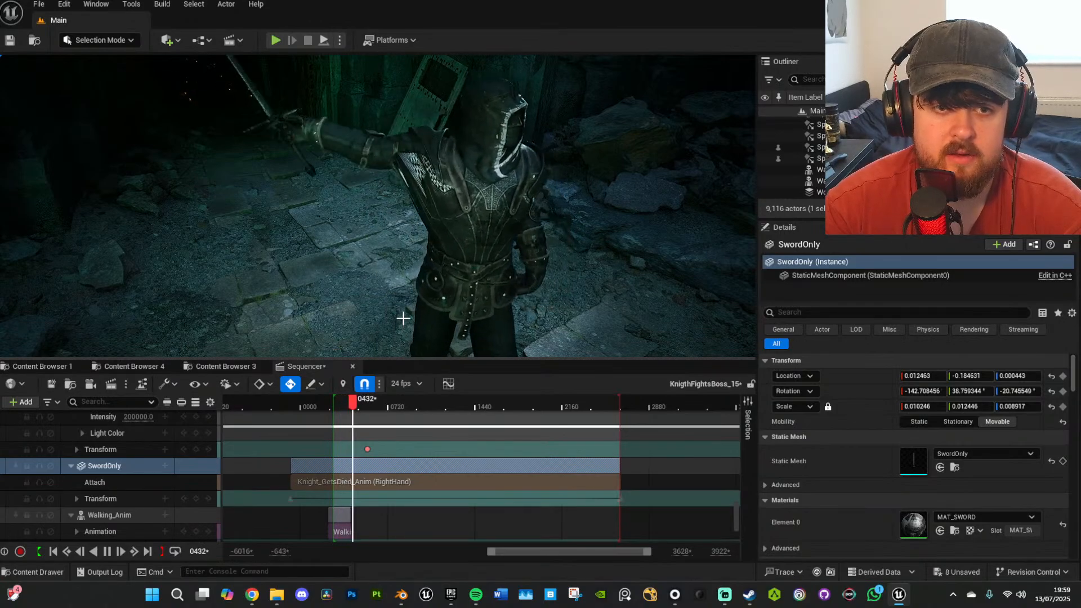
At frame 0431, move and rotate the sword in local space so its grip sits in the knight's right hand.
{"action": "left_click_drag", "start_coordinate": [357, 406], "coordinate": [349, 404]}
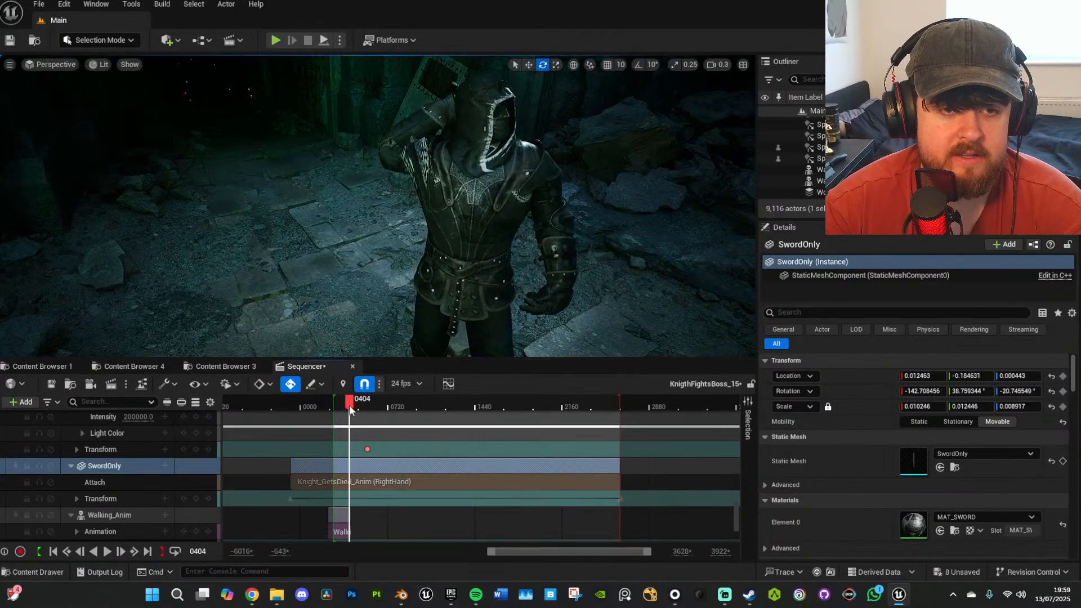
{"action": "key", "text": "space"}
{"action": "key", "text": "space"}
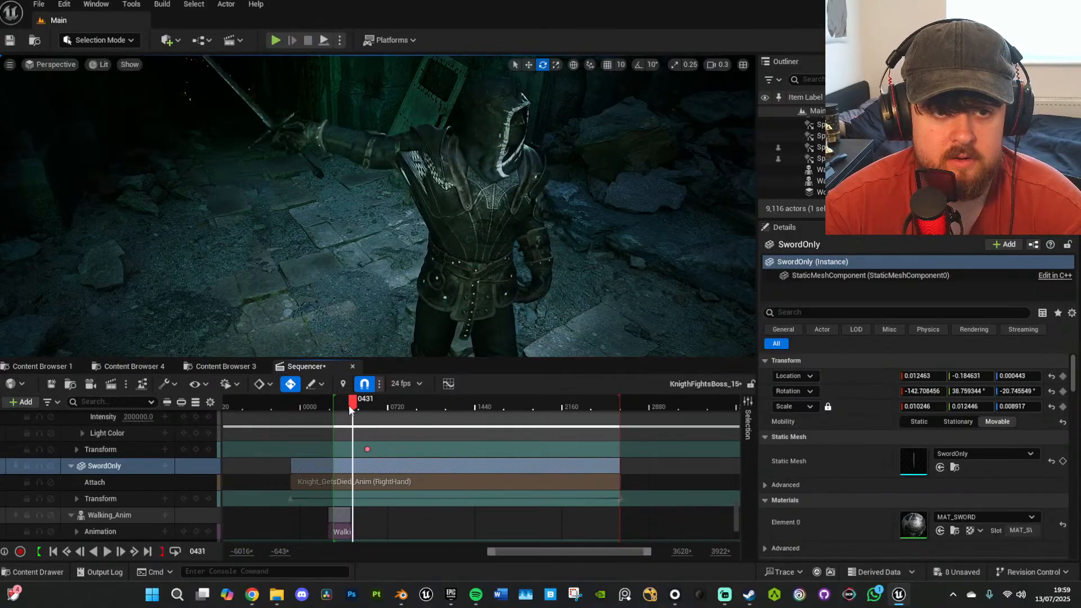
{"action": "key", "text": "w"}
{"action": "right_click_drag", "start_coordinate": [452, 213], "coordinate": [465, 253]}
{"action": "left_click", "coordinate": [452, 214]}
{"action": "key", "text": "w"}
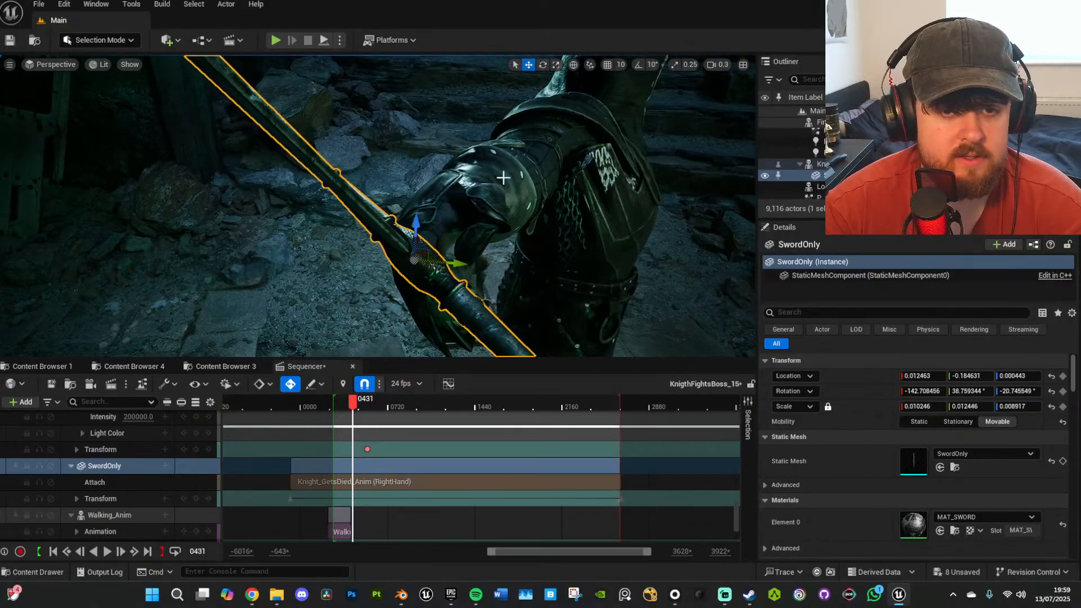
{"action": "left_click", "coordinate": [573, 64]}
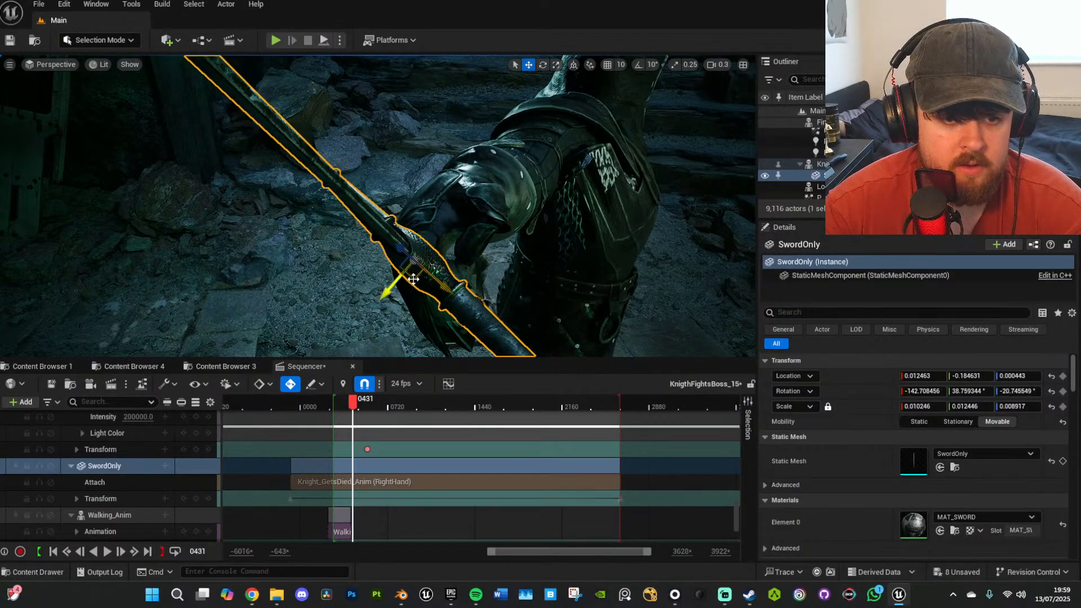
{"action": "left_click_drag", "start_coordinate": [413, 279], "coordinate": [496, 316]}
{"action": "key", "text": "e"}
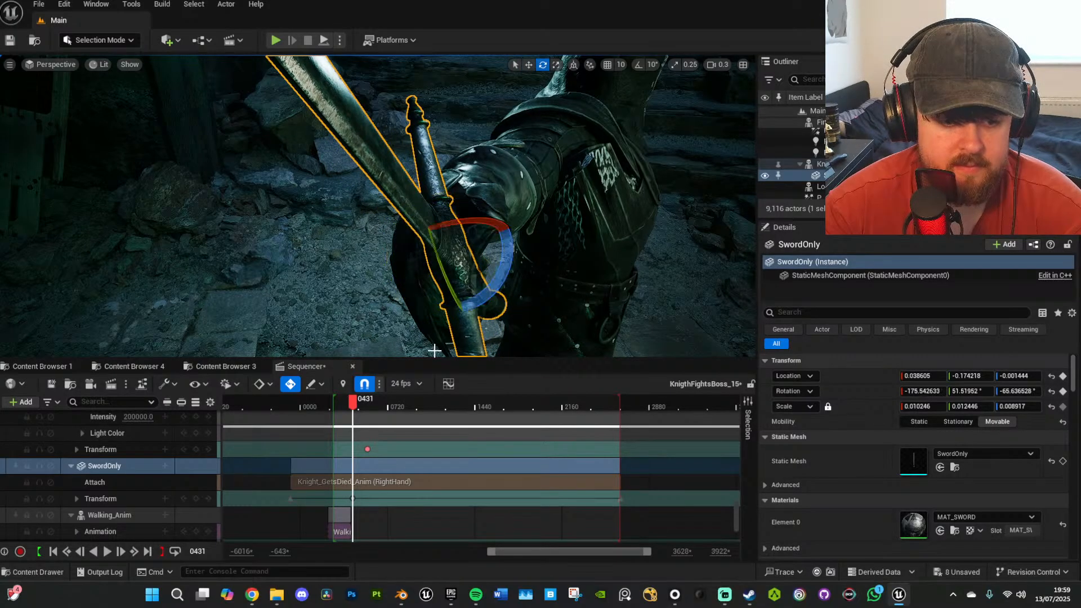
Key the sword's transform at frame 0431 and duplicate that key to the start of the Walking_Anim section.
{"action": "left_click", "coordinate": [196, 499]}
{"action": "right_click_drag", "start_coordinate": [361, 293], "coordinate": [278, 267]}
{"action": "key", "text": "s"}
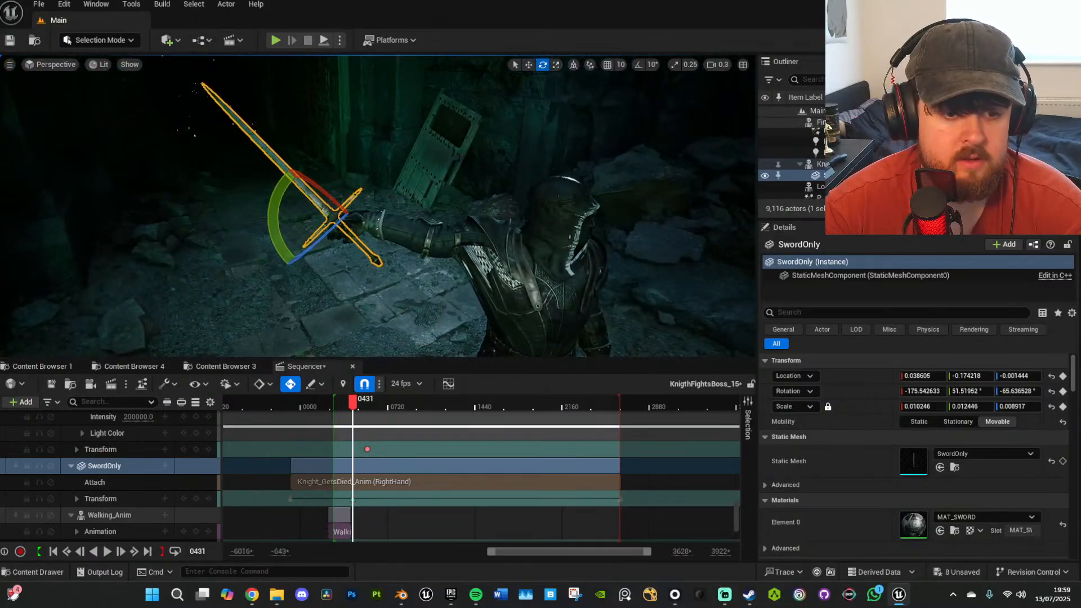
{"action": "left_click", "coordinate": [349, 500]}
{"action": "right_click", "coordinate": [353, 500]}
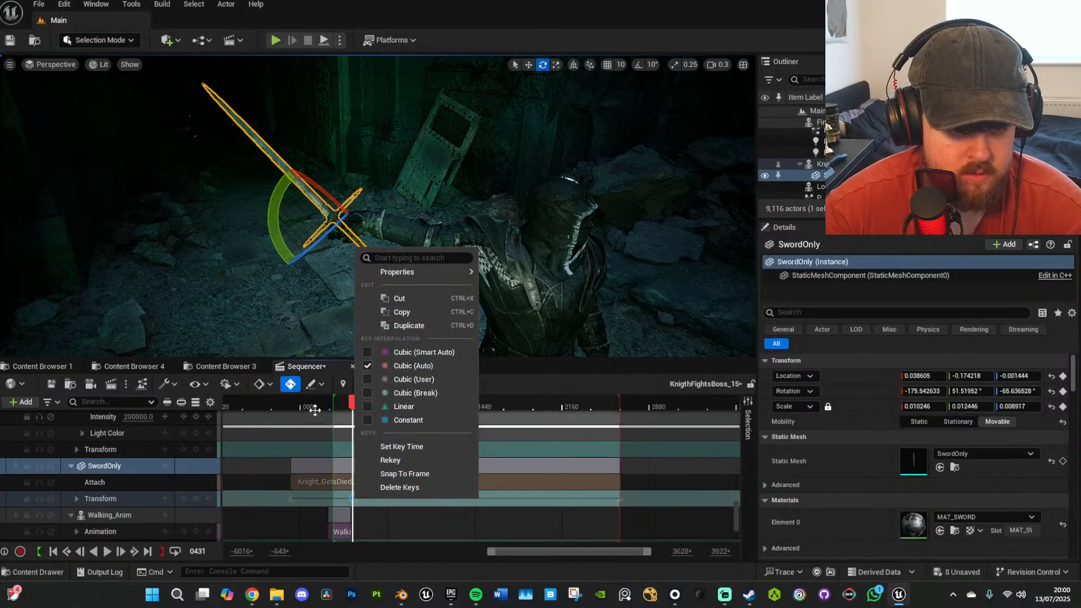
{"action": "left_click", "coordinate": [344, 404]}
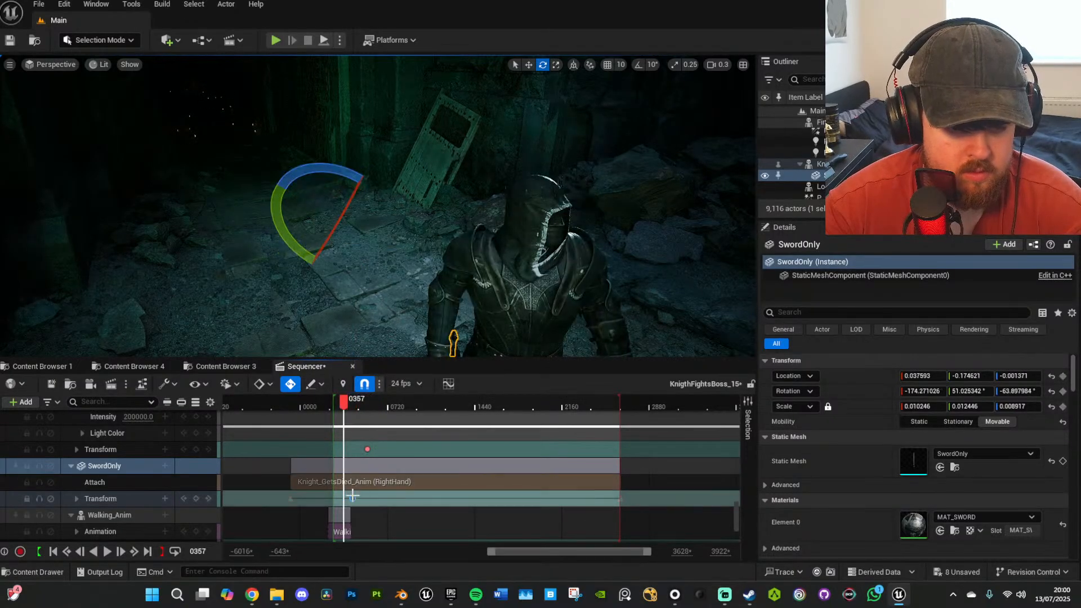
{"action": "left_click_drag", "start_coordinate": [352, 499], "coordinate": [326, 499]}
Play the sequence and examine around frames 0431 to 0445 how the sword's grip sits in the knight's right hand.
{"action": "key", "text": "space"}
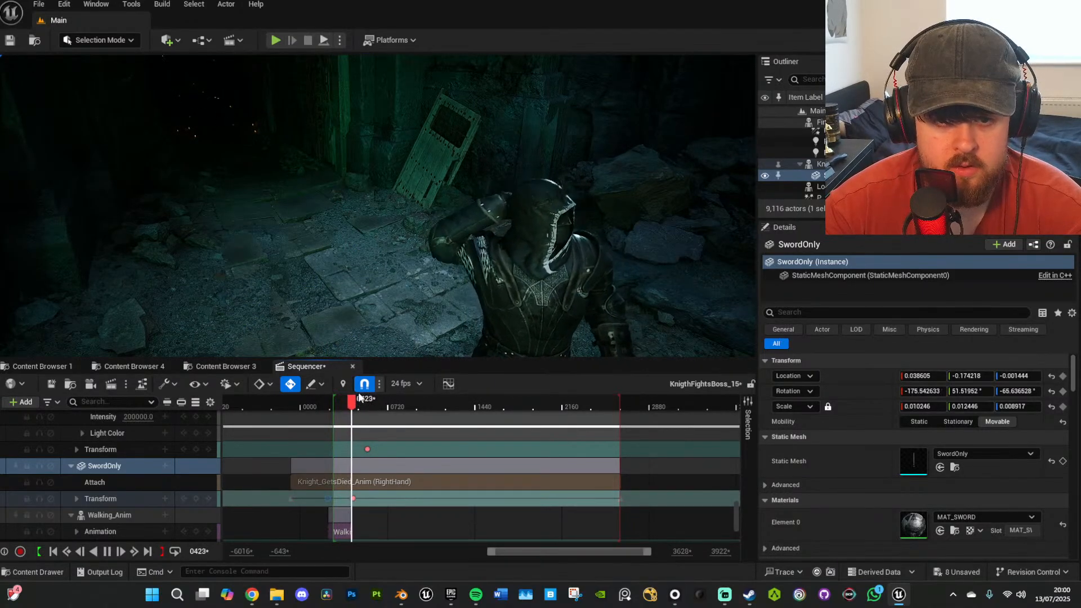
{"action": "key", "text": "space"}
{"action": "key", "text": "w"}
{"action": "right_click_drag", "start_coordinate": [436, 279], "coordinate": [387, 277]}
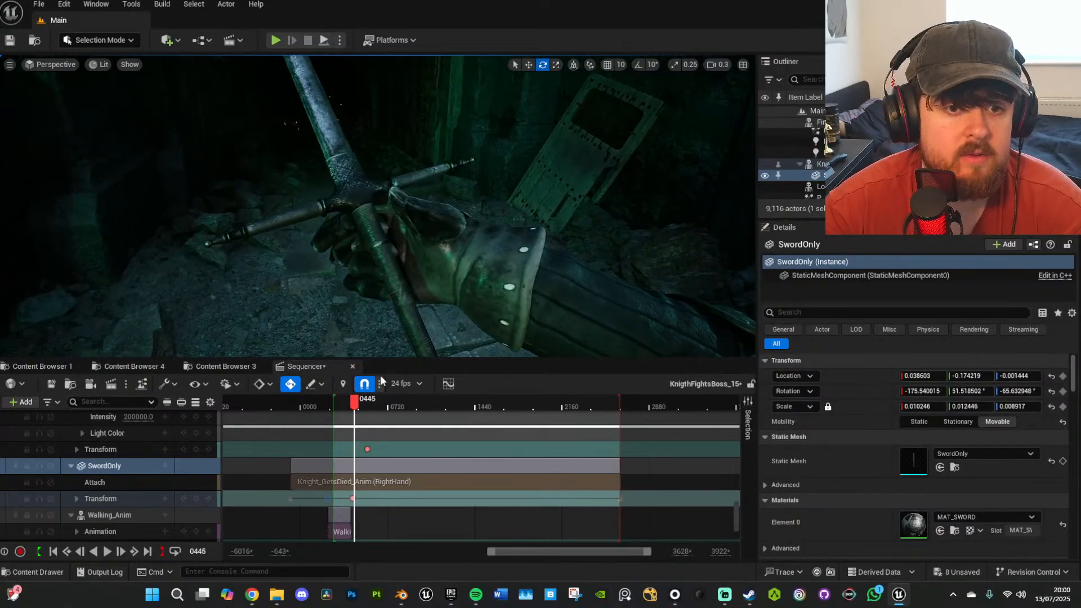
{"action": "left_click", "coordinate": [353, 498]}
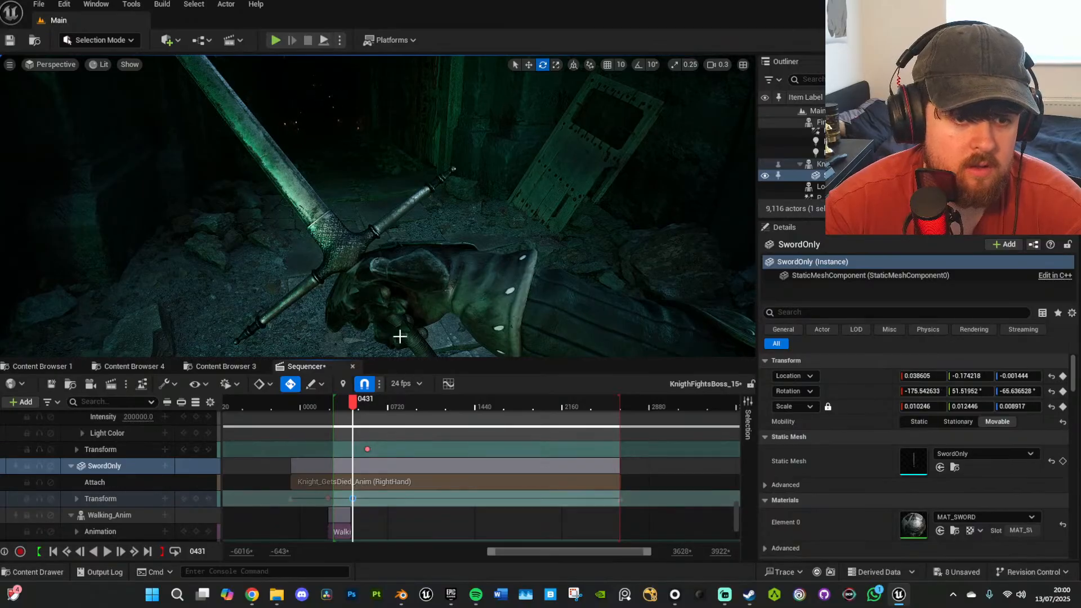
{"action": "key", "text": "s"}
{"action": "right_click_drag", "start_coordinate": [399, 336], "coordinate": [369, 316]}
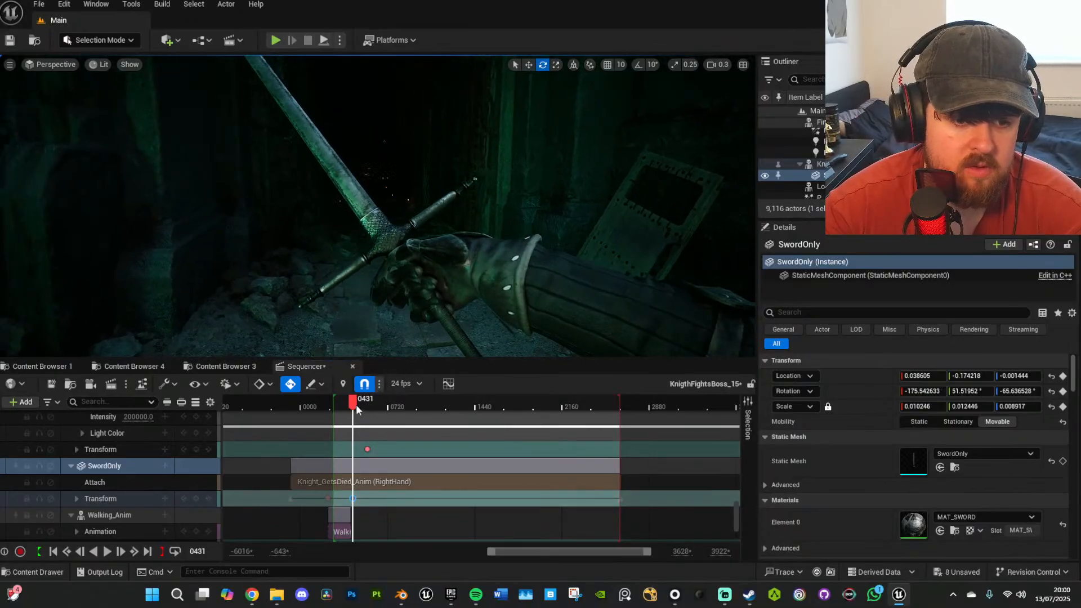
{"action": "left_click", "coordinate": [358, 404]}
{"action": "left_click", "coordinate": [353, 498]}
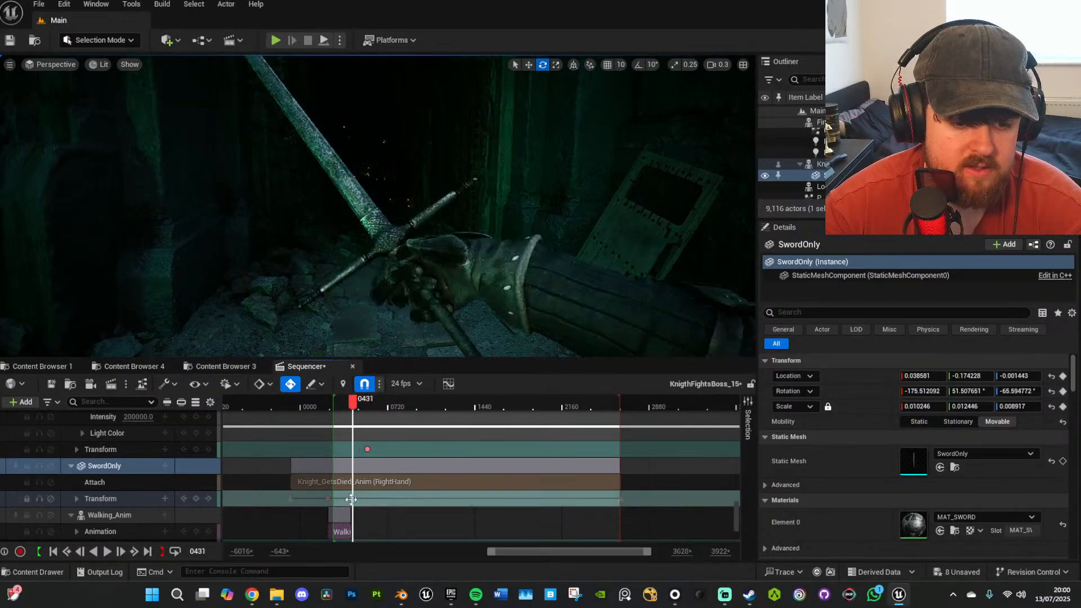
At frame 0454, rotate and move the sword so its grip fits the knight's right hand, and key its transform.
{"action": "key", "text": "space"}
{"action": "key", "text": "space"}
{"action": "key", "text": "w"}
{"action": "right_click_drag", "start_coordinate": [498, 276], "coordinate": [506, 277]}
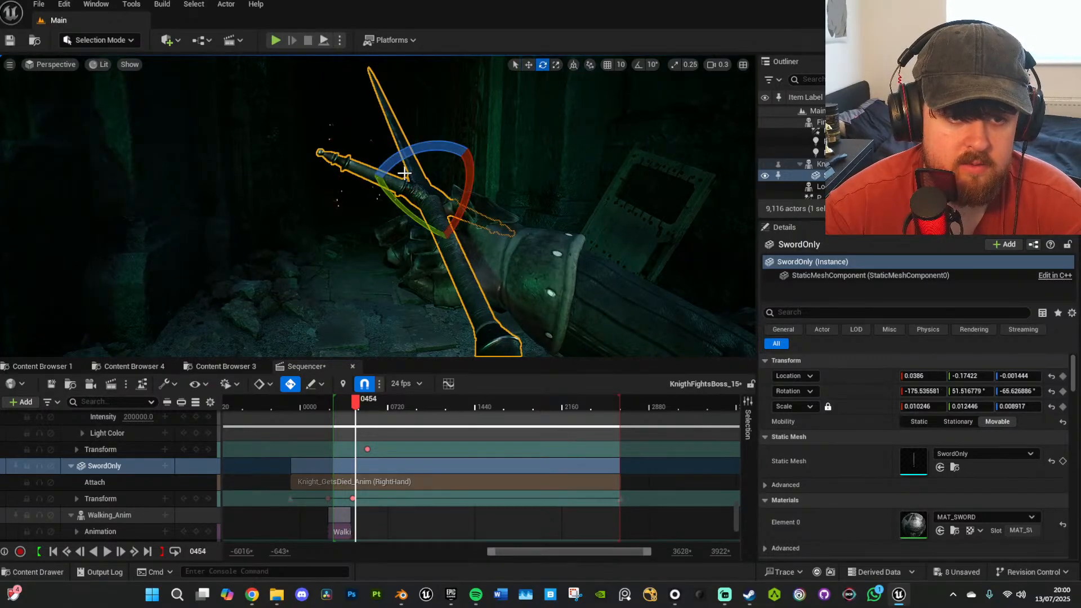
{"action": "left_click_drag", "start_coordinate": [426, 149], "coordinate": [394, 157]}
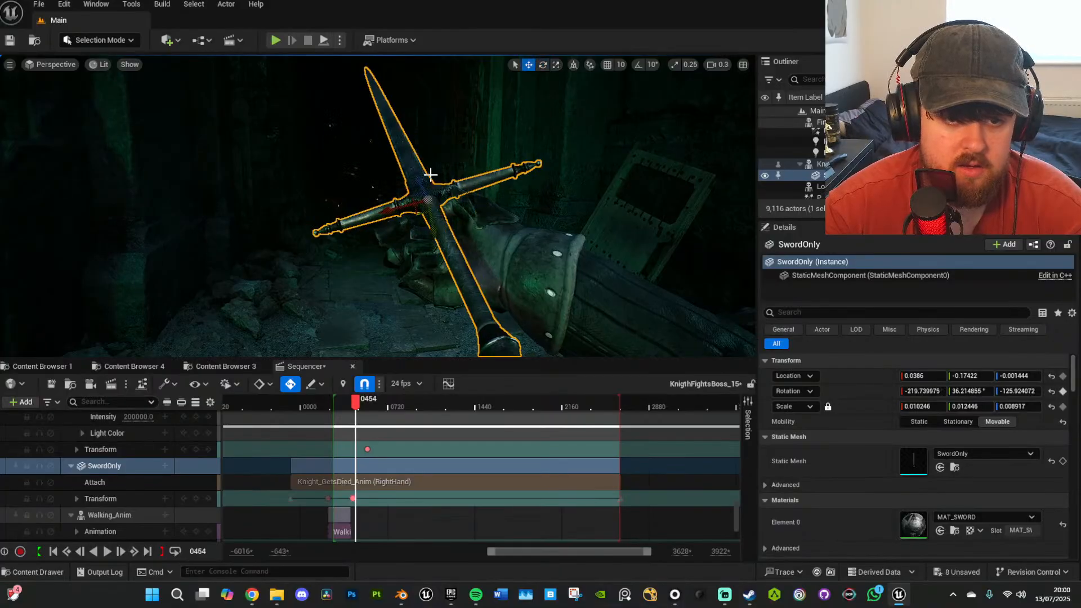
{"action": "mouse_move", "coordinate": [430, 226]}
{"action": "left_mouse_down"}
{"action": "mouse_move", "coordinate": [437, 251]}
{"action": "mouse_move", "coordinate": [425, 212]}
{"action": "left_mouse_up"}
{"action": "key", "text": "e"}
{"action": "key", "text": "w"}
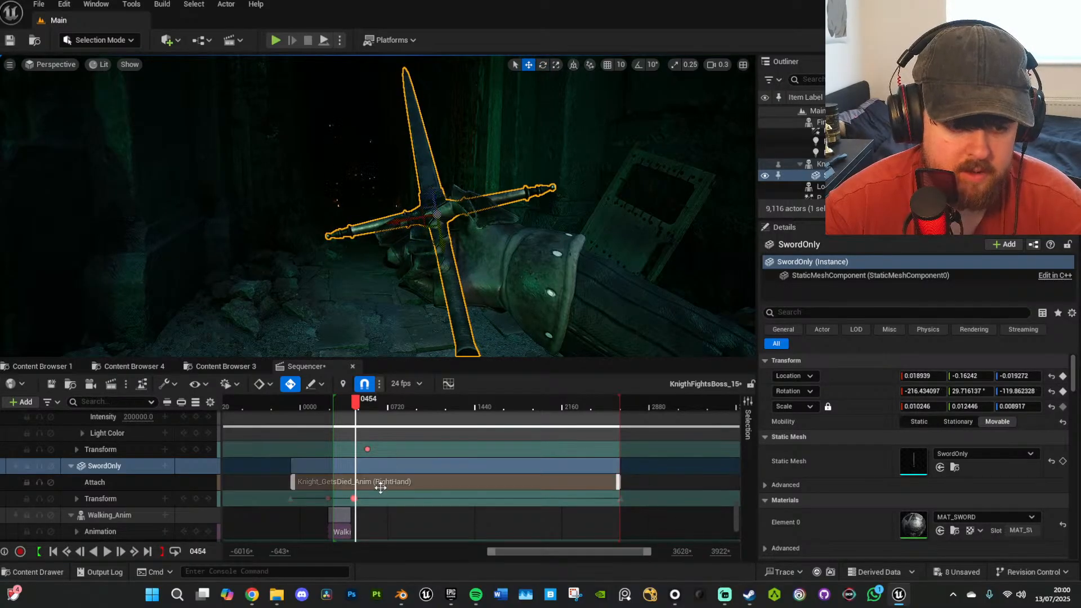
{"action": "scroll", "coordinate": [361, 505], "scroll_direction": "up", "scroll_amount": 2, "text": "ctrl"}
{"action": "scroll", "coordinate": [360, 503], "scroll_direction": "up", "scroll_amount": 5, "text": "ctrl"}
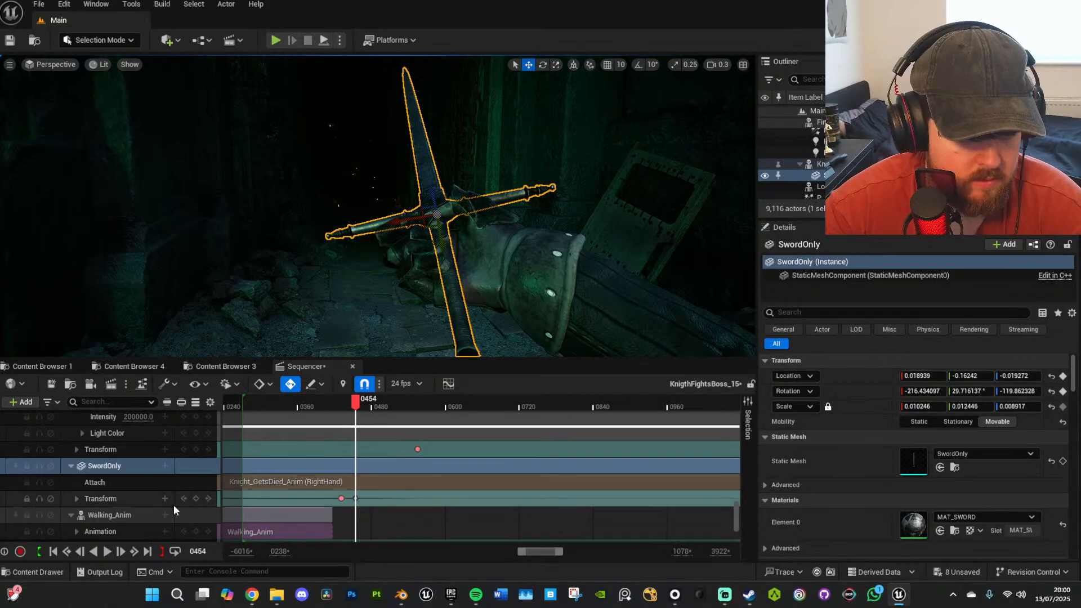
{"action": "left_click", "coordinate": [196, 498]}
Delete the sword's transform keys at frames 0431 and 0229.
{"action": "left_click", "coordinate": [341, 498]}
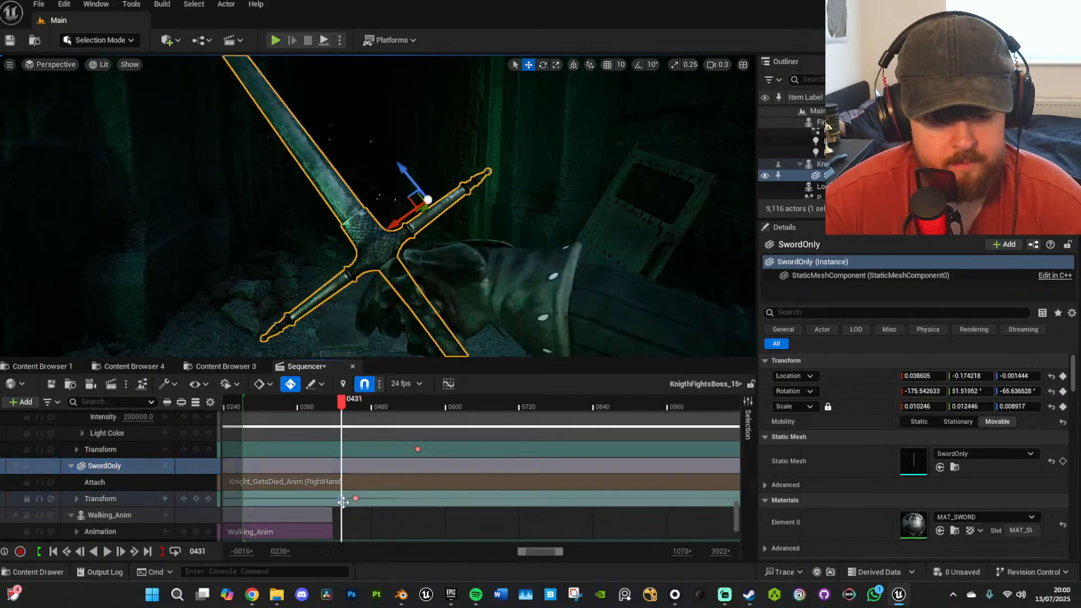
{"action": "key", "text": "Delete"}
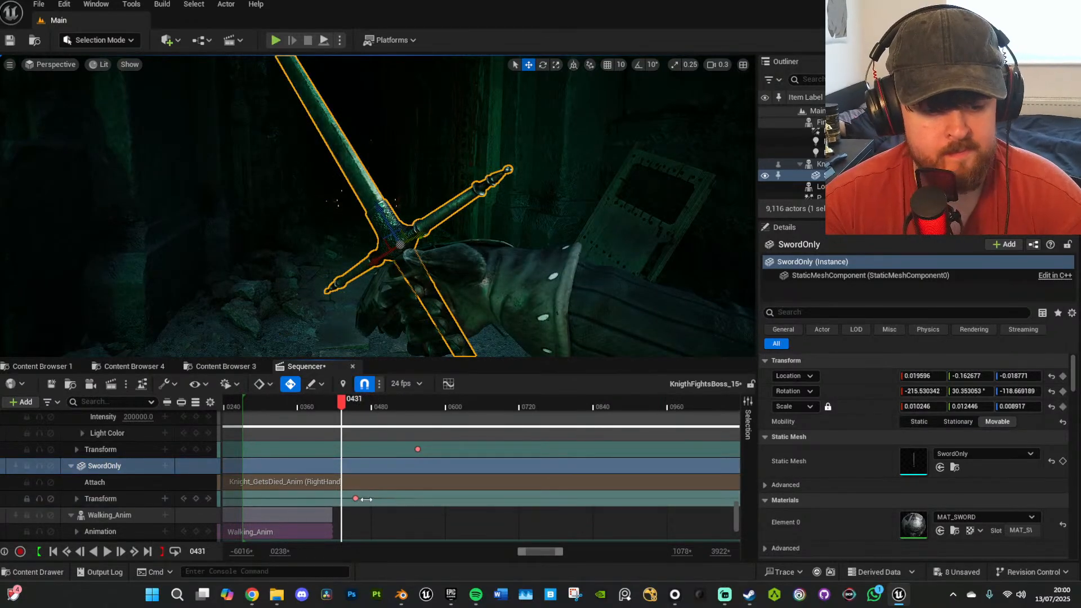
{"action": "scroll", "coordinate": [360, 499], "scroll_direction": "down", "scroll_amount": 3, "text": "ctrl"}
{"action": "left_click", "coordinate": [270, 500]}
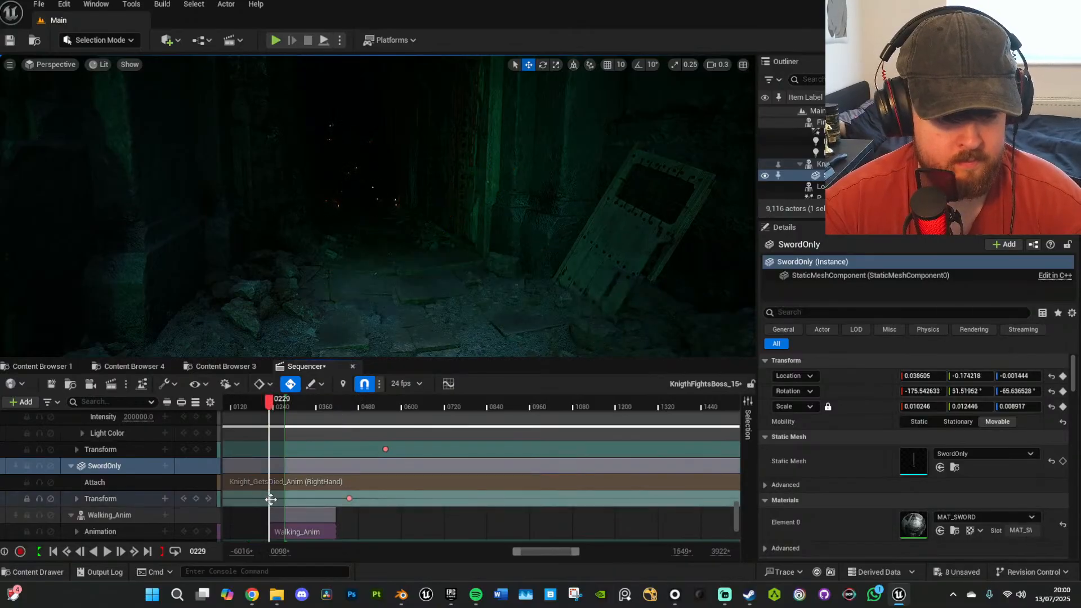
{"action": "key", "text": "Delete"}
Duplicate the sword's transform key from frame 0454 to the start of Walking_Anim and play the sequence to check the grip.
{"action": "left_click", "coordinate": [350, 500]}
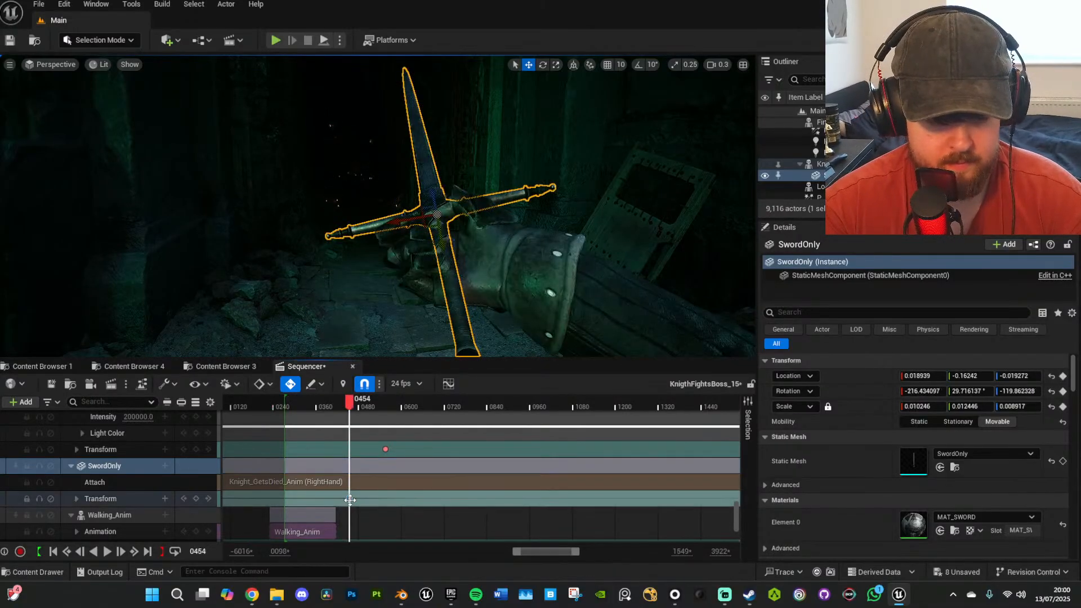
{"action": "left_click_drag", "start_coordinate": [314, 500], "coordinate": [263, 498], "text": "alt"}
{"action": "key", "text": "space"}
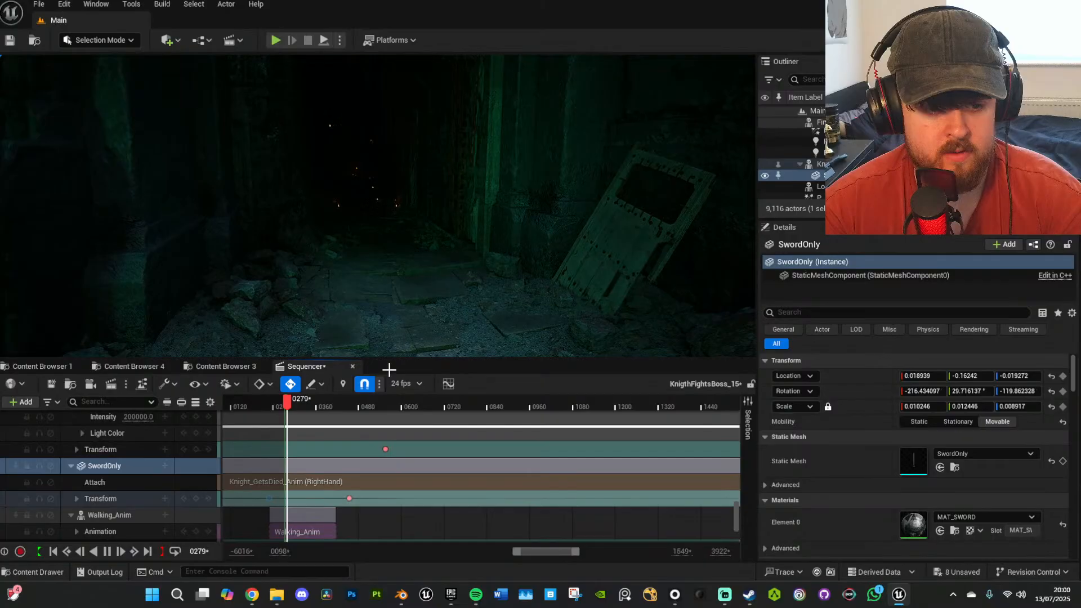
{"action": "left_click", "coordinate": [322, 405]}
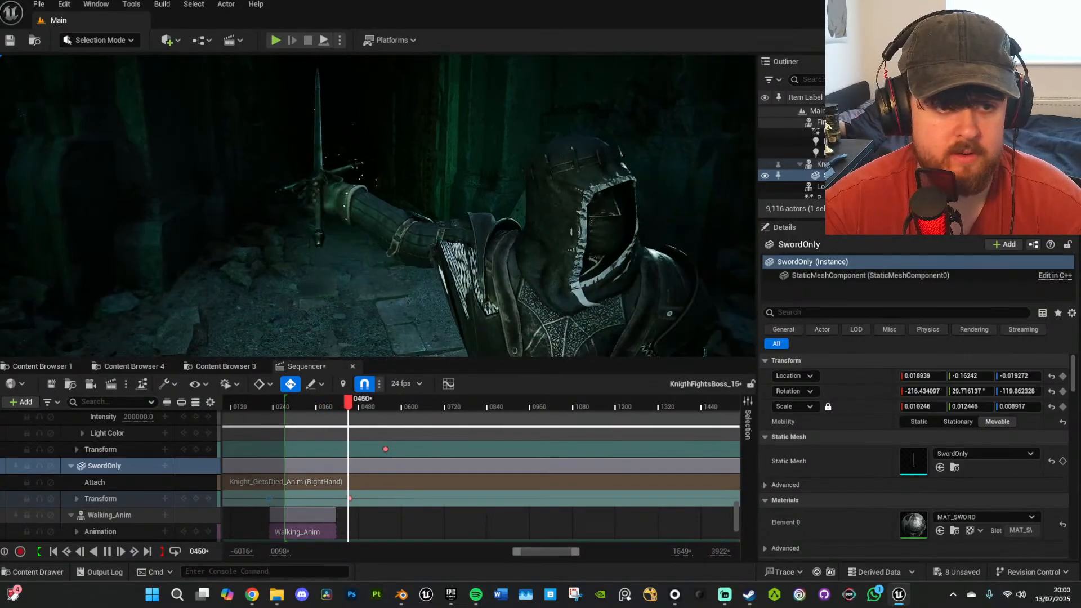
{"action": "left_click", "coordinate": [312, 402]}
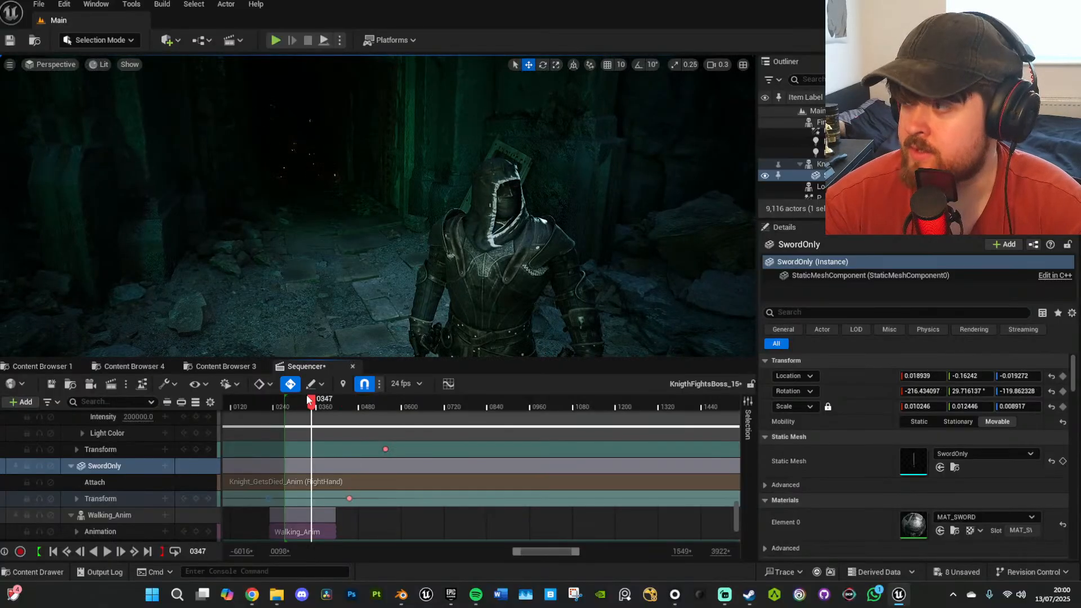
{"action": "key", "text": "space"}
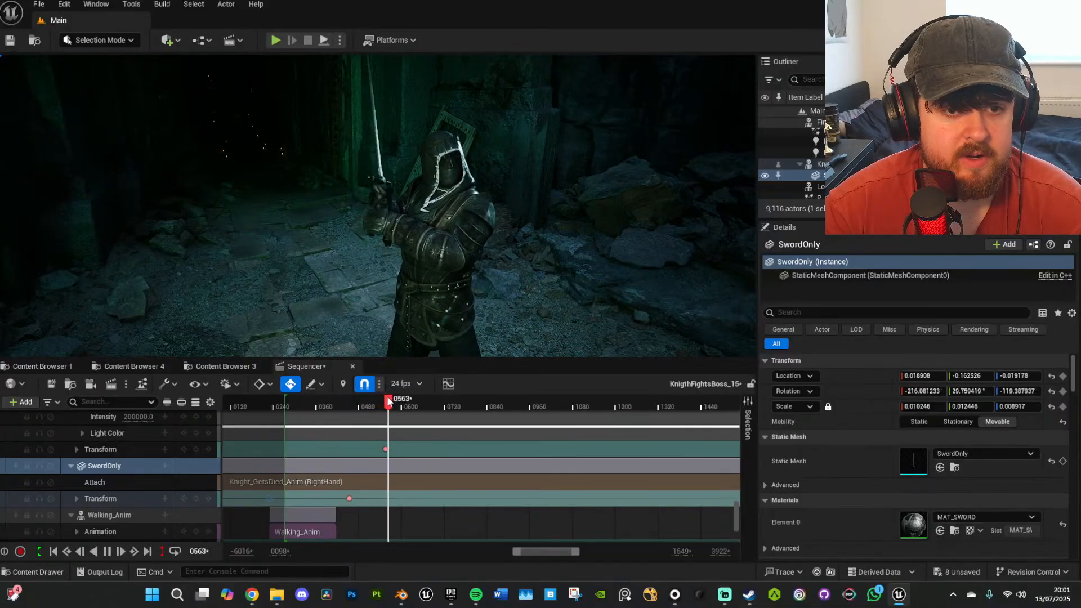
Add transform keys for the sword at frames 0523 and 0552.
{"action": "mouse_move", "coordinate": [396, 399]}
{"action": "left_mouse_down"}
{"action": "mouse_move", "coordinate": [351, 401]}
{"action": "mouse_move", "coordinate": [376, 405]}
{"action": "left_mouse_up"}
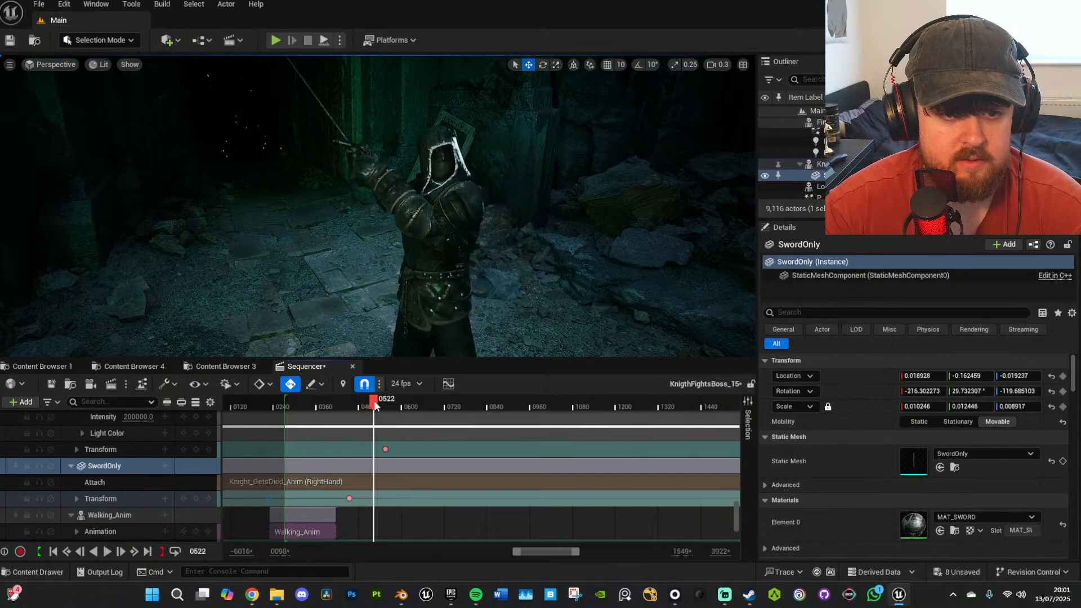
{"action": "left_click", "coordinate": [196, 500]}
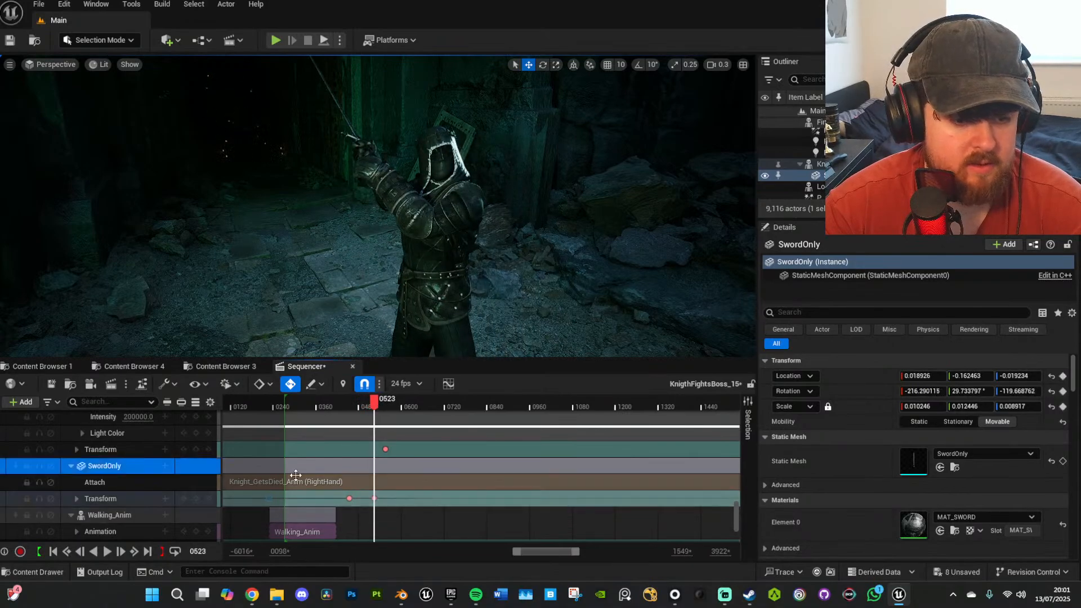
{"action": "left_click_drag", "start_coordinate": [377, 403], "coordinate": [385, 403]}
{"action": "left_click", "coordinate": [196, 499]}
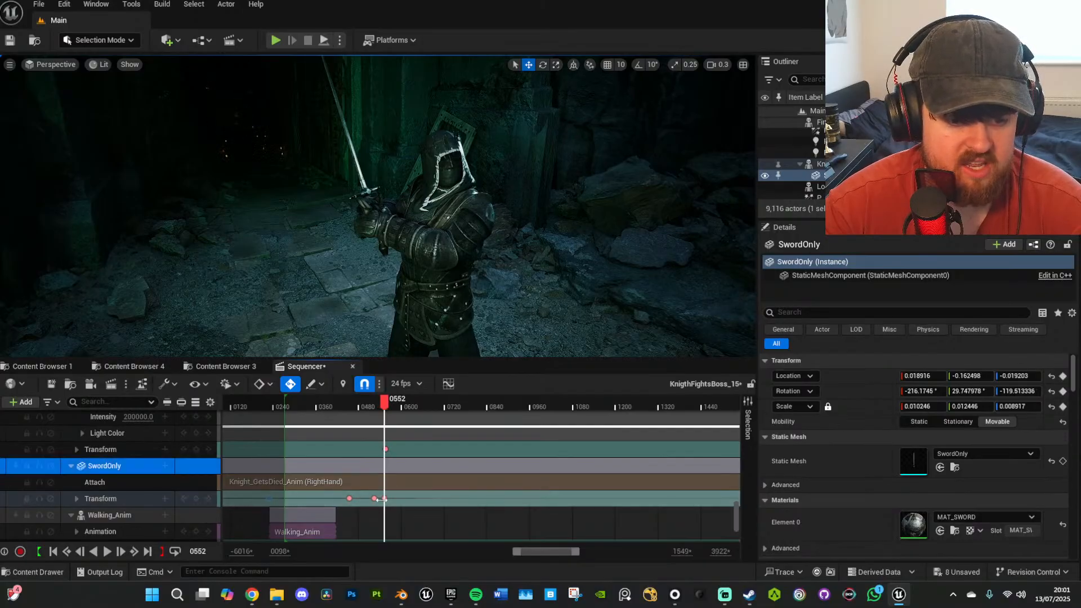
At frame 0552, rotate the sword so its blade stands upright and its handle lines up with the knight's grip.
{"action": "key", "text": "a"}
{"action": "right_click_drag", "start_coordinate": [495, 198], "coordinate": [597, 198]}
{"action": "key", "text": "w"}
{"action": "left_click", "coordinate": [468, 178]}
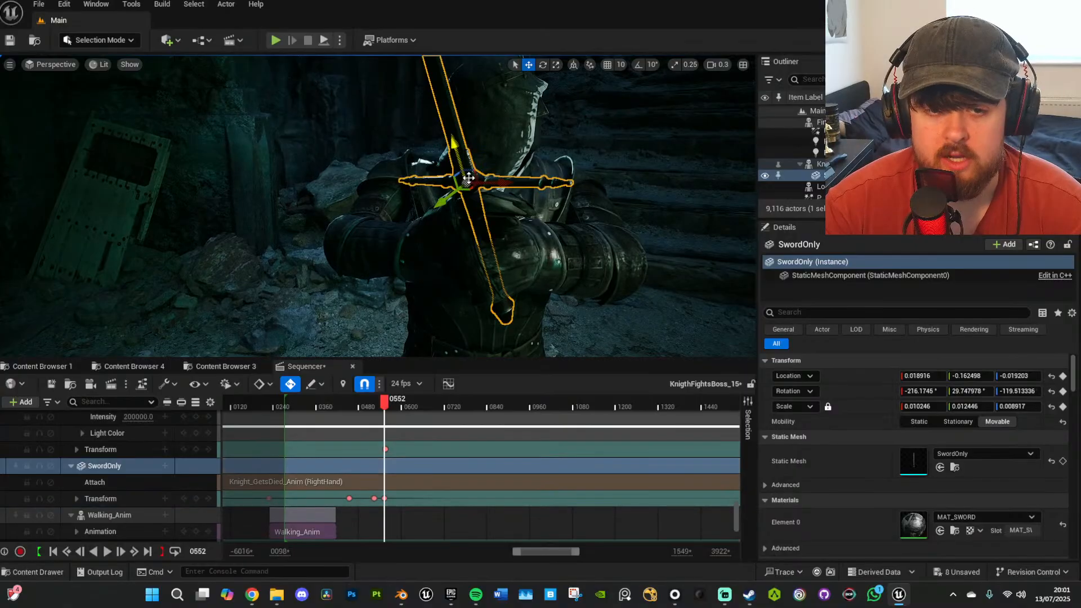
{"action": "left_click_drag", "start_coordinate": [429, 159], "coordinate": [449, 117]}
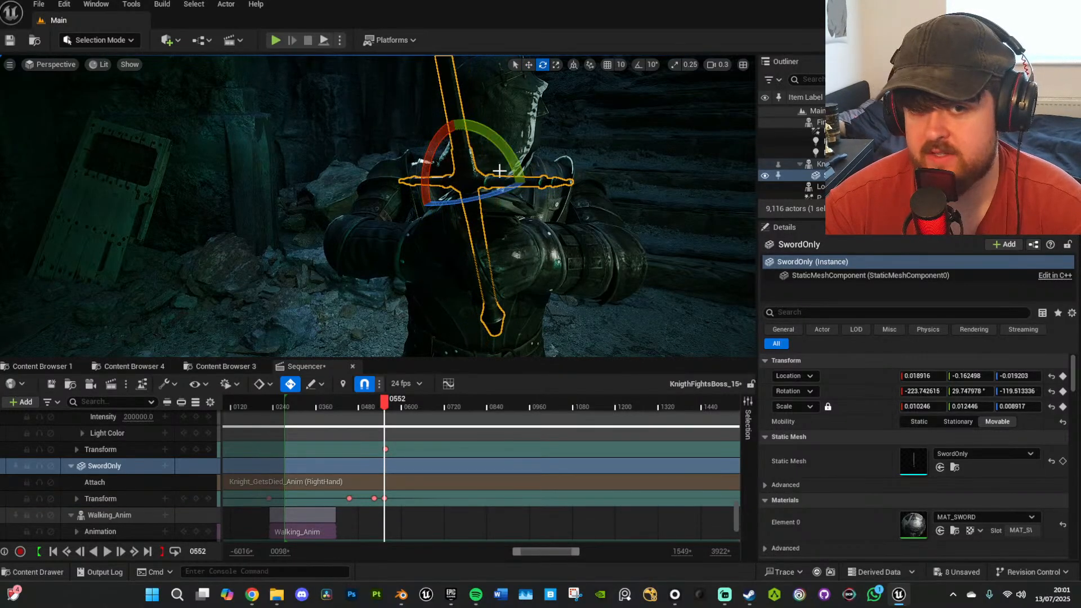
{"action": "mouse_move", "coordinate": [511, 156]}
{"action": "left_mouse_down"}
{"action": "mouse_move", "coordinate": [521, 181]}
{"action": "mouse_move", "coordinate": [518, 173]}
{"action": "left_mouse_up"}
{"action": "left_click_drag", "start_coordinate": [435, 150], "coordinate": [438, 148]}
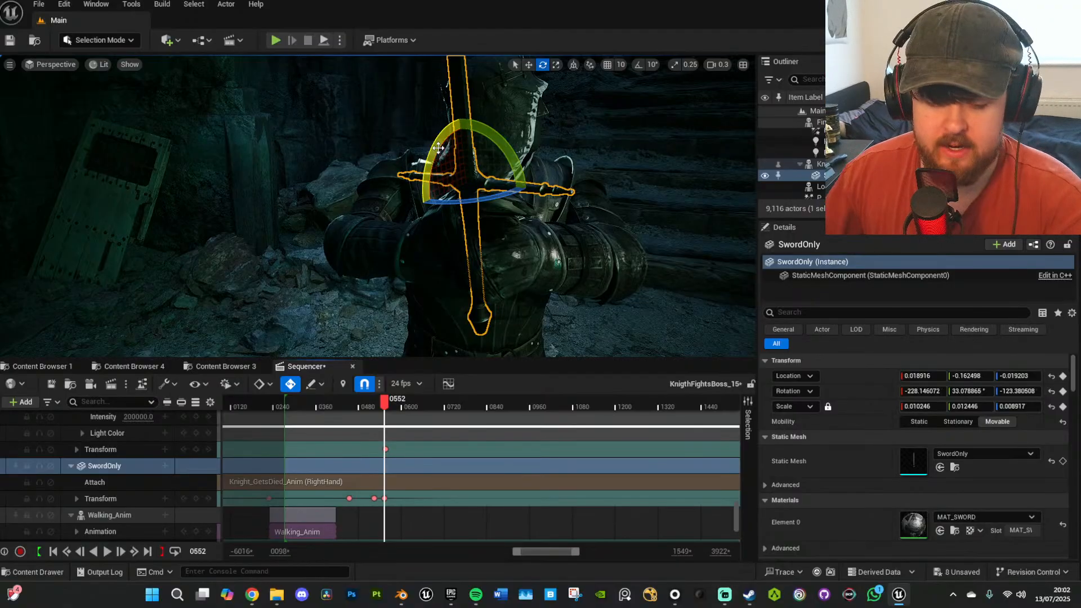
{"action": "right_click_drag", "start_coordinate": [471, 231], "coordinate": [449, 238]}
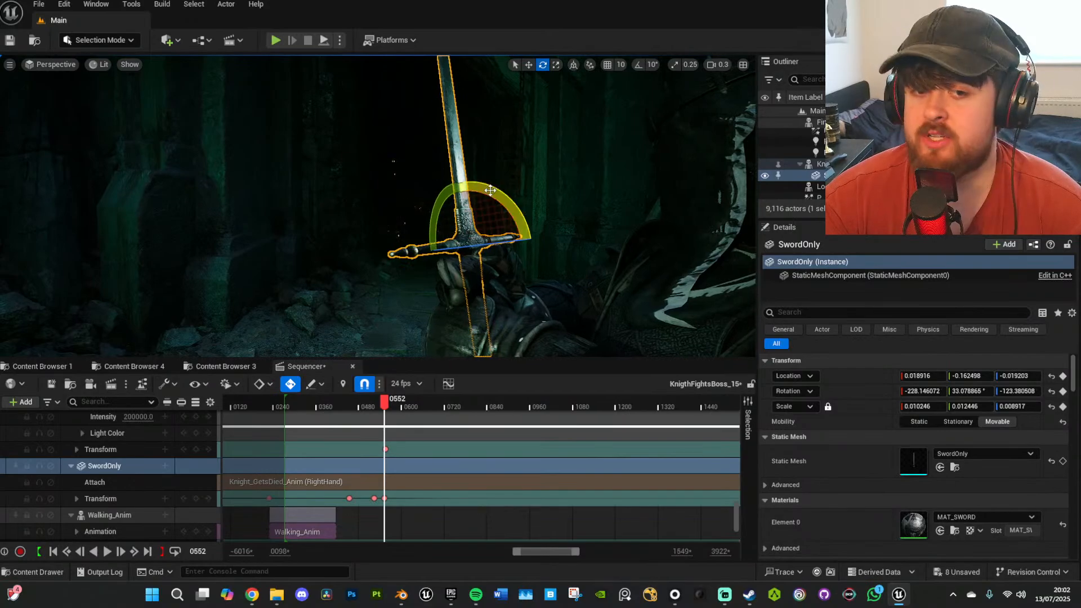
{"action": "left_click_drag", "start_coordinate": [502, 202], "coordinate": [512, 213]}
Move the sword at frame 0552 so its handle sits inside the knight's hands.
{"action": "right_click_drag", "start_coordinate": [511, 212], "coordinate": [500, 256]}
{"action": "key", "text": "w"}
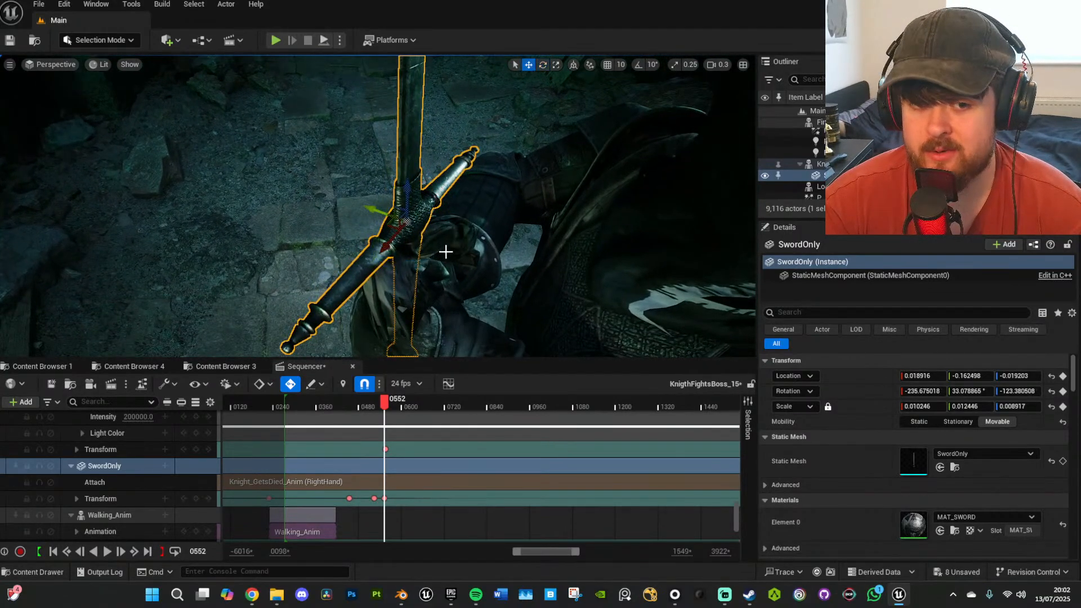
{"action": "left_click_drag", "start_coordinate": [391, 224], "coordinate": [413, 234]}
{"action": "right_click_drag", "start_coordinate": [414, 234], "coordinate": [414, 233]}
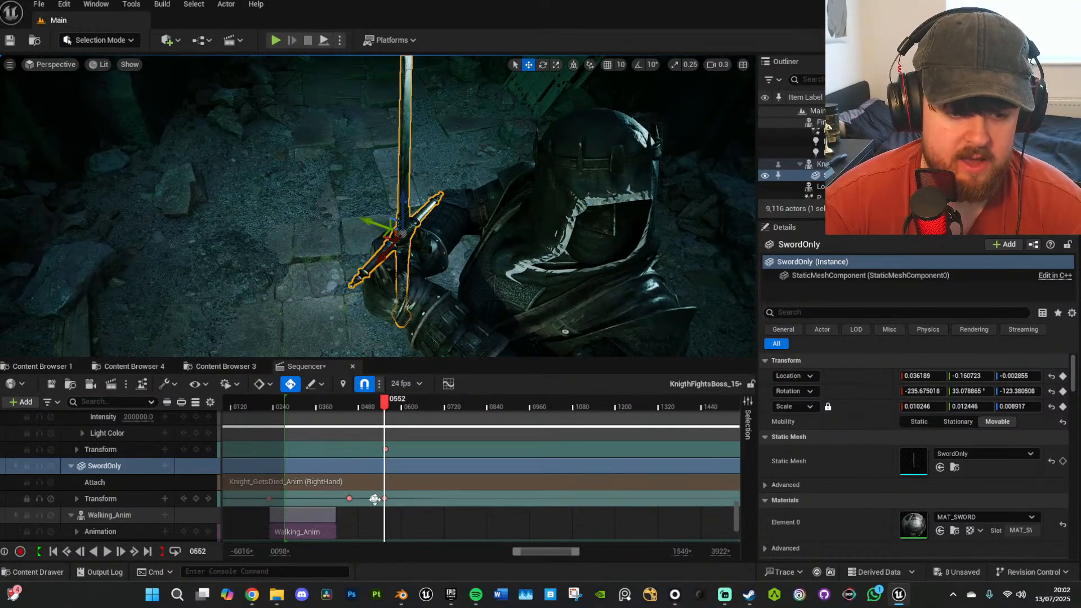
At the frame 0523 key, rotate the sword more upright and move its handle into the knight's hands.
{"action": "left_click", "coordinate": [374, 498]}
{"action": "right_click_drag", "start_coordinate": [477, 294], "coordinate": [446, 292]}
{"action": "key", "text": "e"}
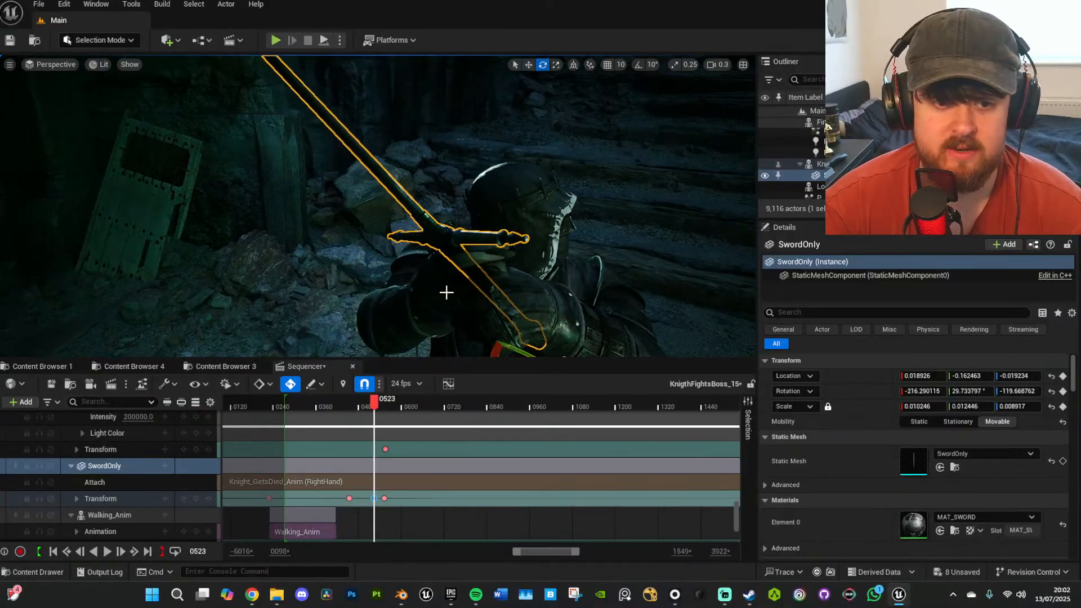
{"action": "right_click_drag", "start_coordinate": [546, 221], "coordinate": [548, 227]}
{"action": "left_click", "coordinate": [420, 118]}
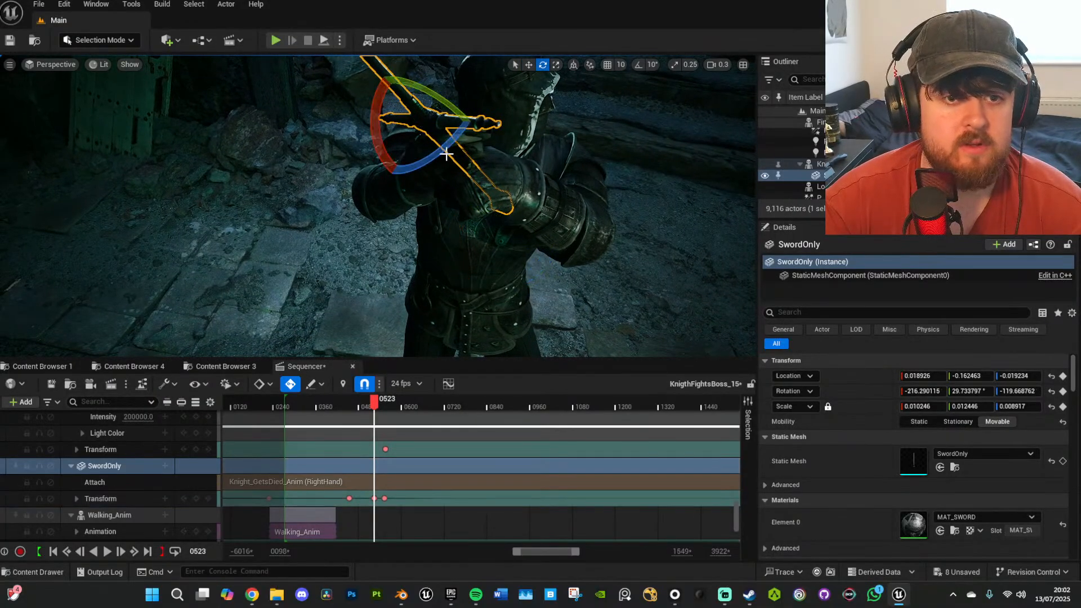
{"action": "right_click_drag", "start_coordinate": [420, 129], "coordinate": [422, 156]}
{"action": "left_click_drag", "start_coordinate": [396, 128], "coordinate": [404, 120]}
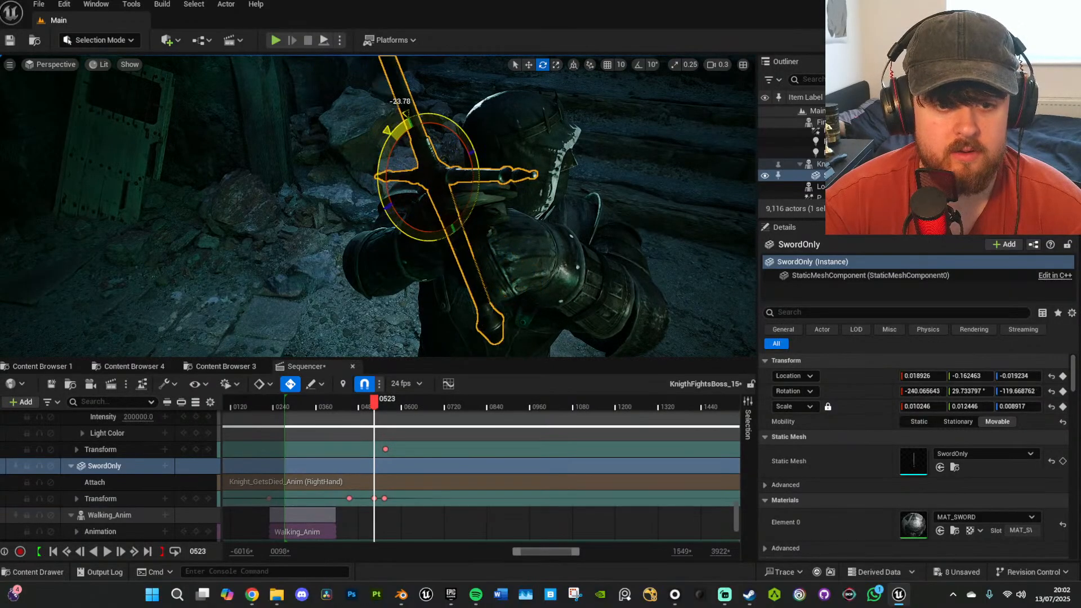
{"action": "left_click_drag", "start_coordinate": [396, 204], "coordinate": [420, 192]}
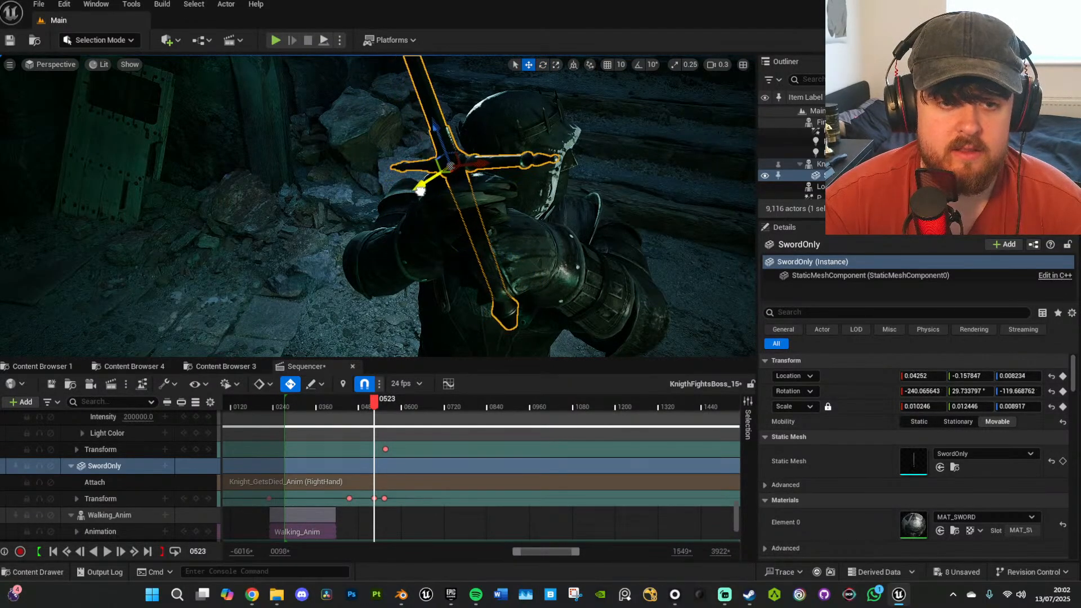
{"action": "key", "text": "d"}
{"action": "right_click_drag", "start_coordinate": [430, 185], "coordinate": [388, 184]}
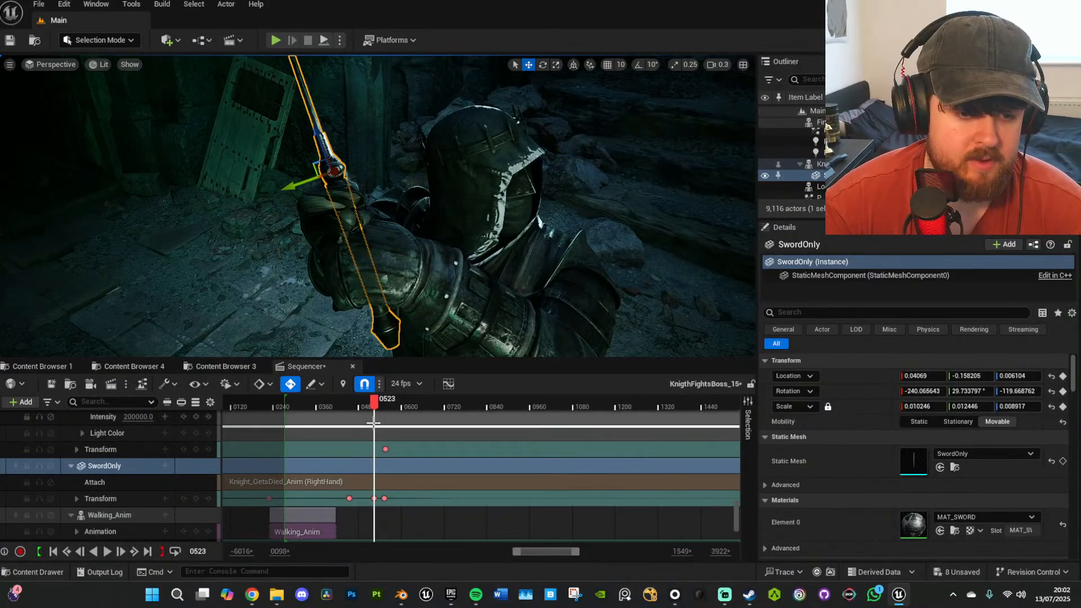
At frame 0490, rotate the sword so its handle lines up with the knight's hands.
{"action": "left_click", "coordinate": [362, 404]}
{"action": "key", "text": "s"}
{"action": "right_click_drag", "start_coordinate": [377, 207], "coordinate": [315, 202]}
{"action": "key", "text": "w"}
{"action": "key", "text": "d"}
{"action": "key", "text": "d"}
{"action": "key", "text": "d"}
{"action": "right_click_drag", "start_coordinate": [469, 268], "coordinate": [375, 281]}
{"action": "right_click_drag", "start_coordinate": [451, 295], "coordinate": [451, 254]}
{"action": "key", "text": "s"}
{"action": "left_click", "coordinate": [359, 300]}
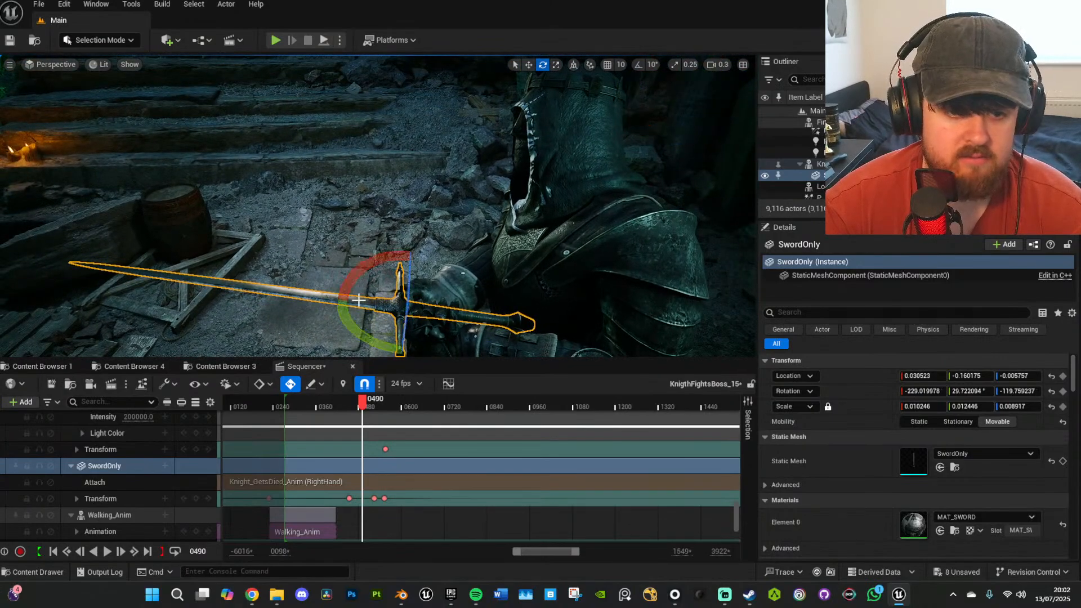
{"action": "left_click_drag", "start_coordinate": [382, 253], "coordinate": [365, 293]}
Play the sequence from the sword's key at frame 0454 to check how the sword follows the knight's hands.
{"action": "double_click", "coordinate": [349, 498]}
{"action": "right_click_drag", "start_coordinate": [554, 273], "coordinate": [614, 243]}
{"action": "left_click_drag", "start_coordinate": [613, 242], "coordinate": [679, 256], "text": "alt"}
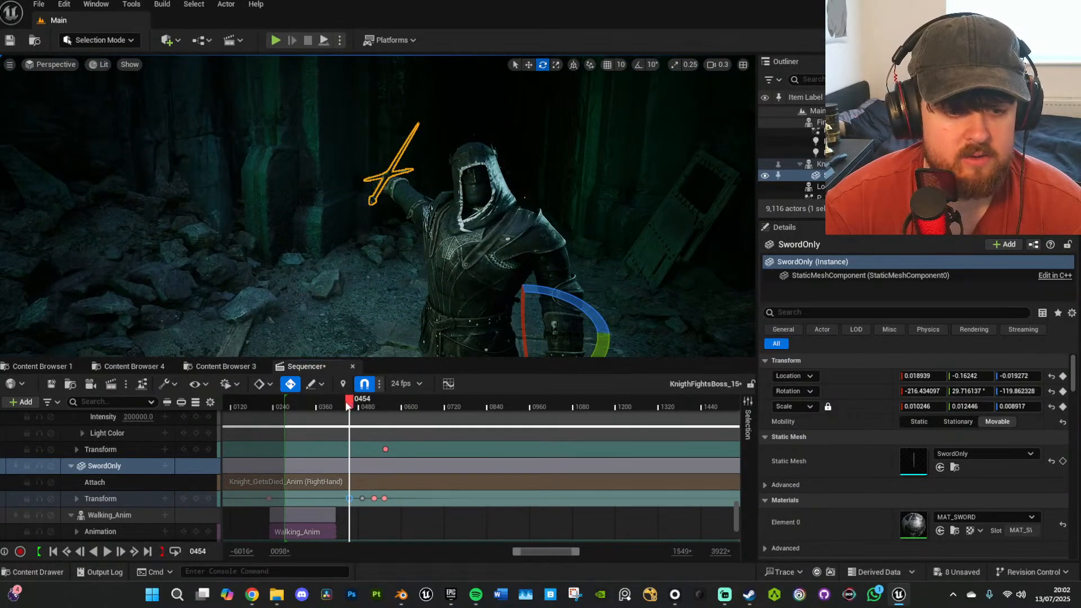
{"action": "key", "text": "space"}
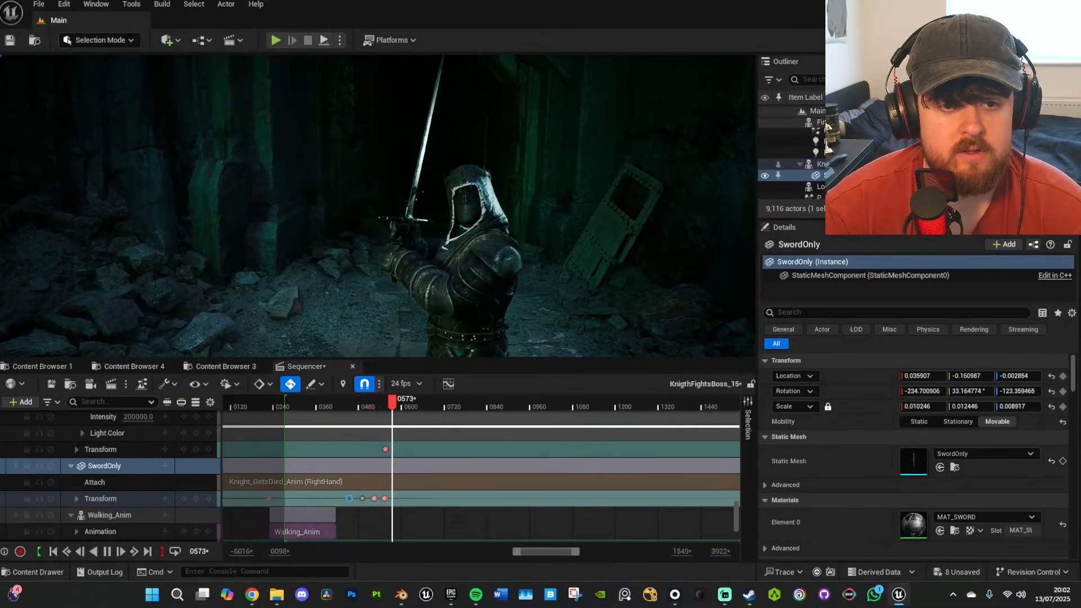
At frame 0687, rotate the sword and move its handle into the knight's raised hands.
{"action": "left_click_drag", "start_coordinate": [403, 404], "coordinate": [432, 401]}
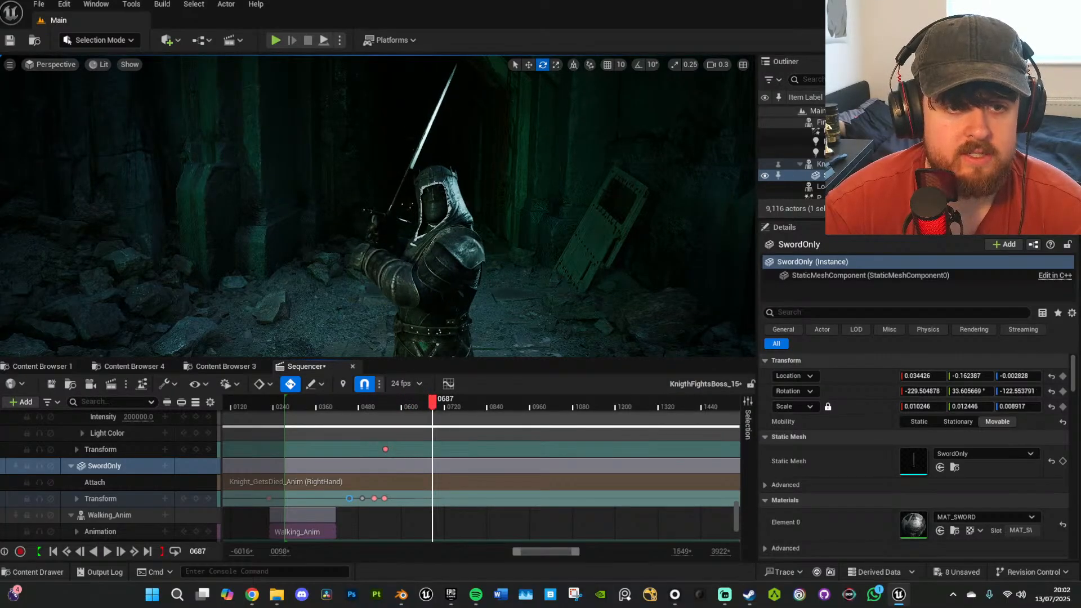
{"action": "left_click", "coordinate": [426, 135]}
{"action": "key", "text": "g"}
{"action": "right_click_drag", "start_coordinate": [426, 135], "coordinate": [445, 141]}
{"action": "key", "text": "w"}
{"action": "left_click_drag", "start_coordinate": [414, 200], "coordinate": [432, 188]}
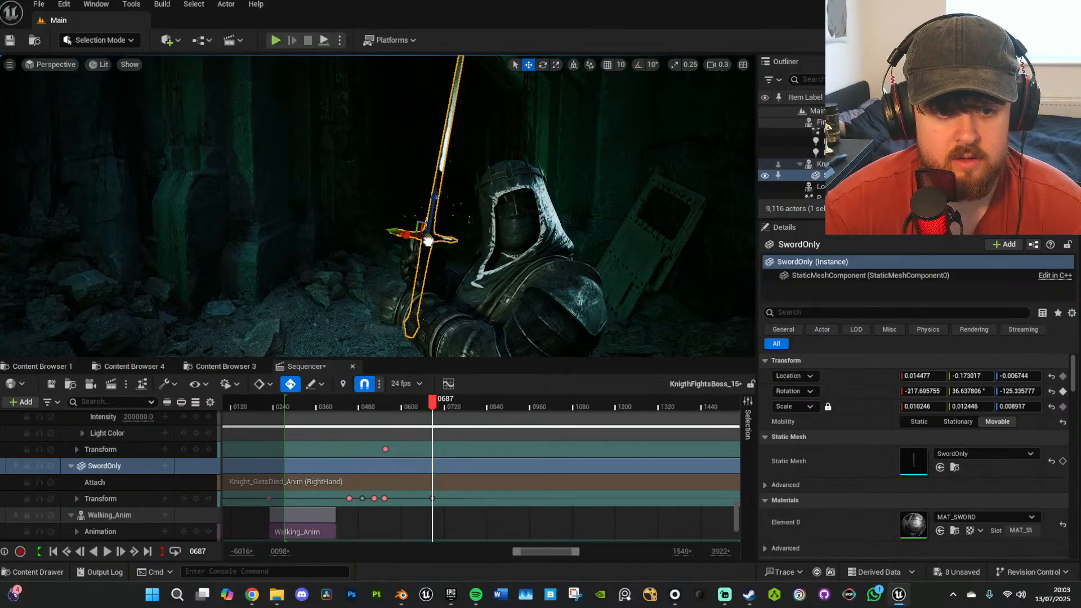
{"action": "key", "text": "s"}
{"action": "right_click_drag", "start_coordinate": [418, 254], "coordinate": [432, 257]}
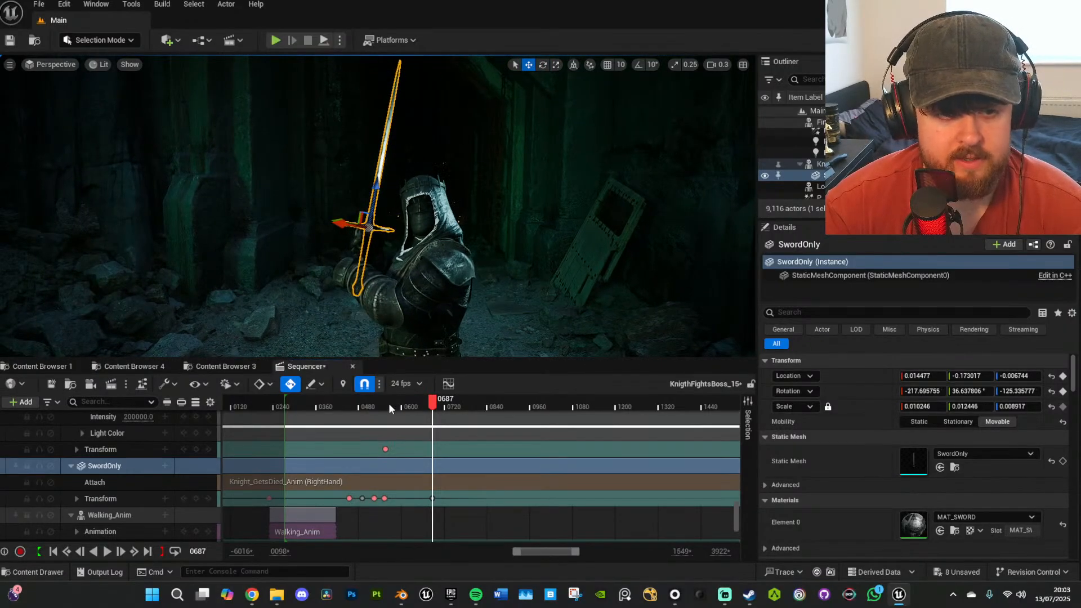
Play and scrub the sequence between frames 0687 and 1024 to find where the sword drifts out of the knight's grip.
{"action": "key", "text": "space"}
{"action": "key", "text": "space"}
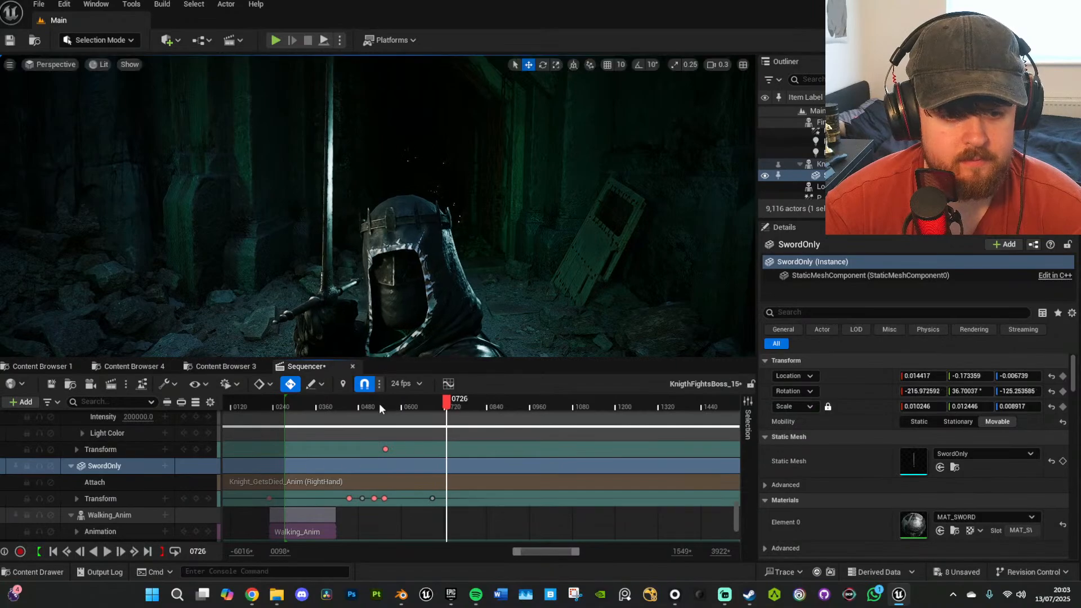
{"action": "left_click", "coordinate": [392, 402]}
{"action": "left_click_drag", "start_coordinate": [394, 404], "coordinate": [484, 401]}
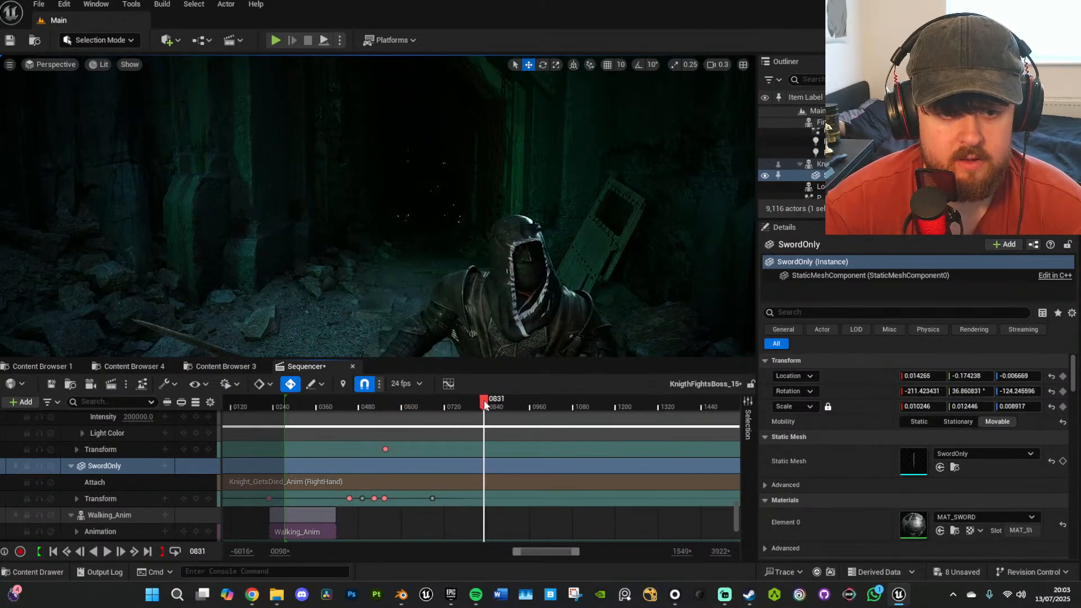
{"action": "key", "text": "s"}
{"action": "right_click_drag", "start_coordinate": [378, 214], "coordinate": [393, 239]}
{"action": "key", "text": "space"}
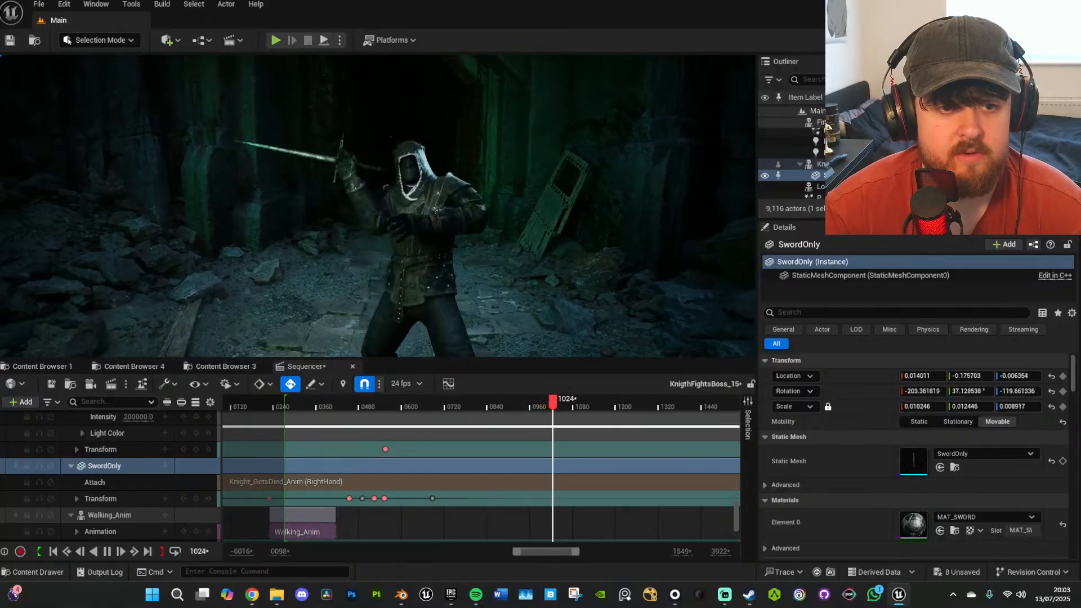
{"action": "left_click_drag", "start_coordinate": [565, 403], "coordinate": [522, 407]}
{"action": "key", "text": "space"}
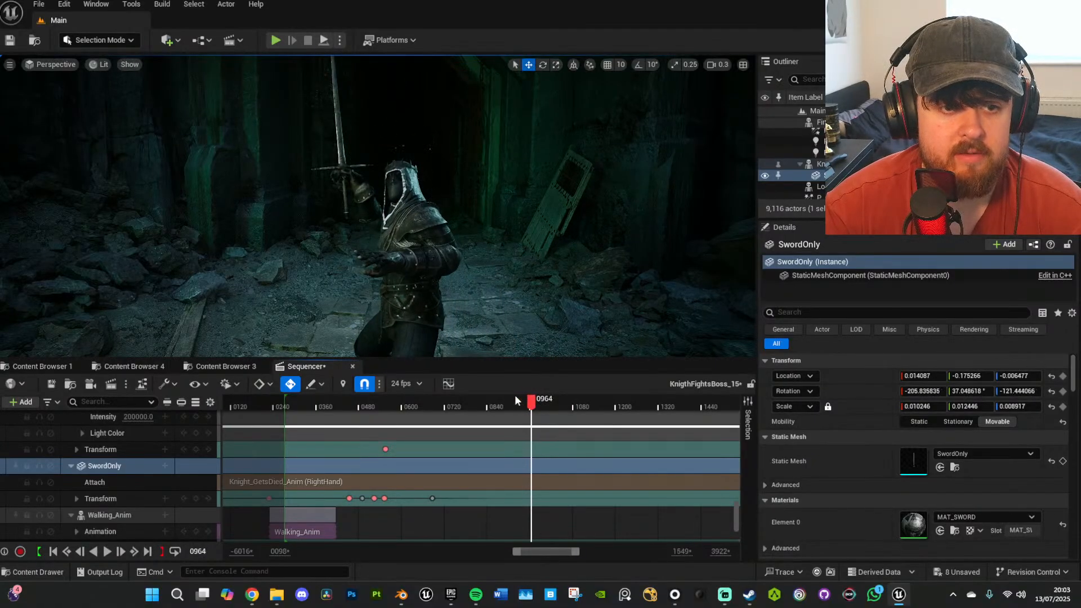
{"action": "left_click", "coordinate": [517, 403]}
{"action": "key", "text": "space"}
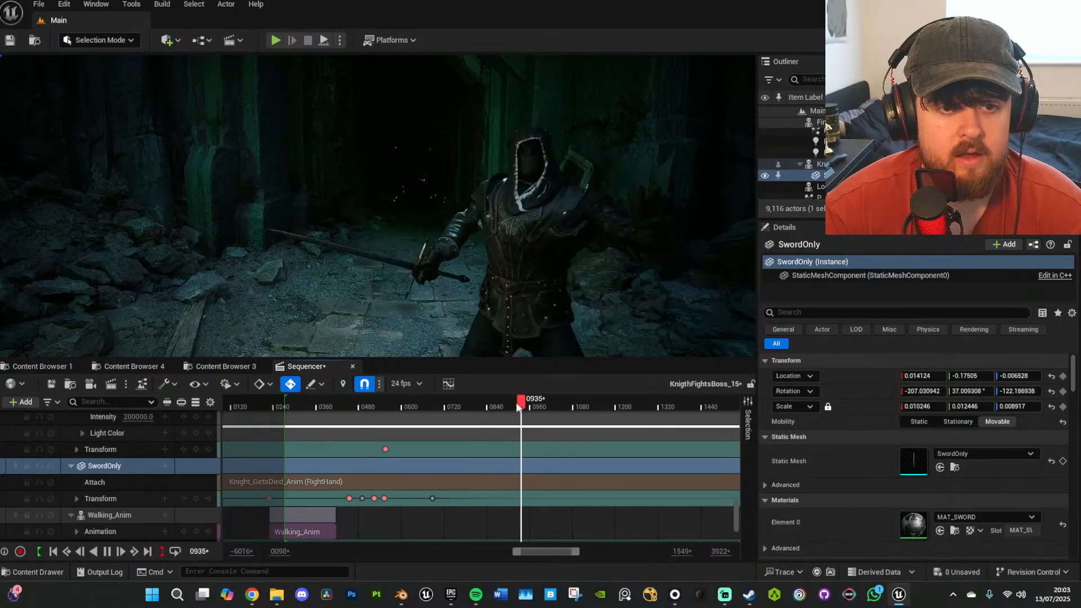
{"action": "key", "text": "space"}
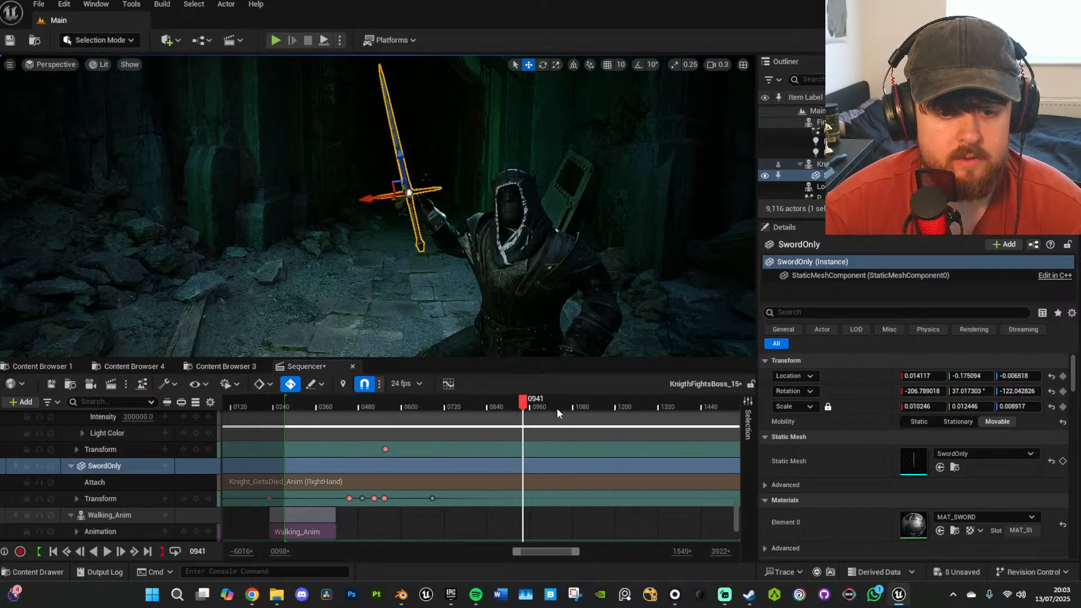
Add a transform key for the sword at frame 0937 and advance to frame 0950.
{"action": "left_click_drag", "start_coordinate": [526, 406], "coordinate": [524, 405]}
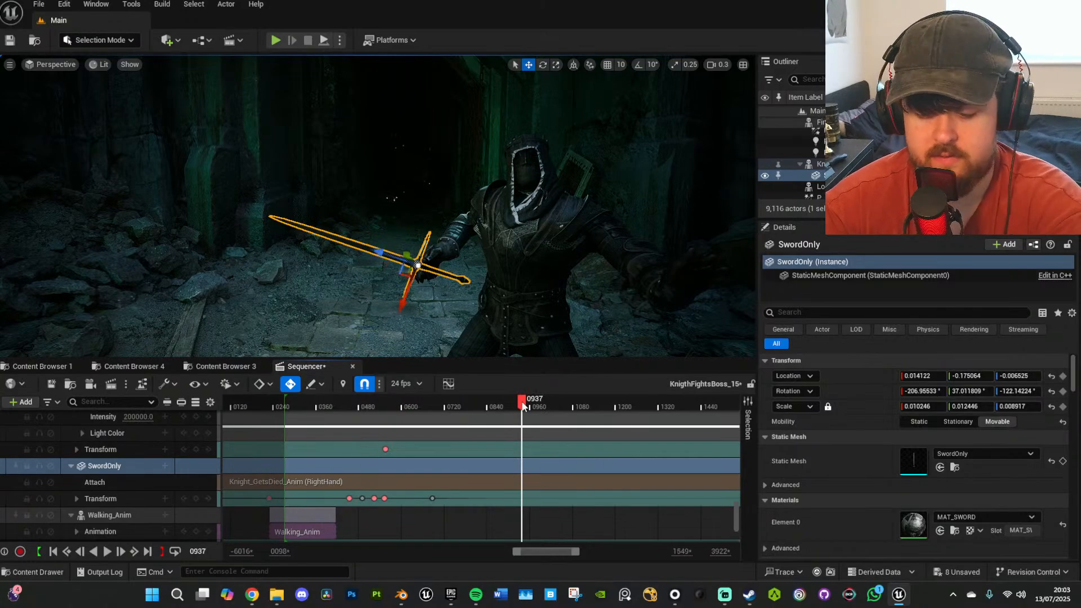
{"action": "key", "text": "space"}
{"action": "key", "text": "space"}
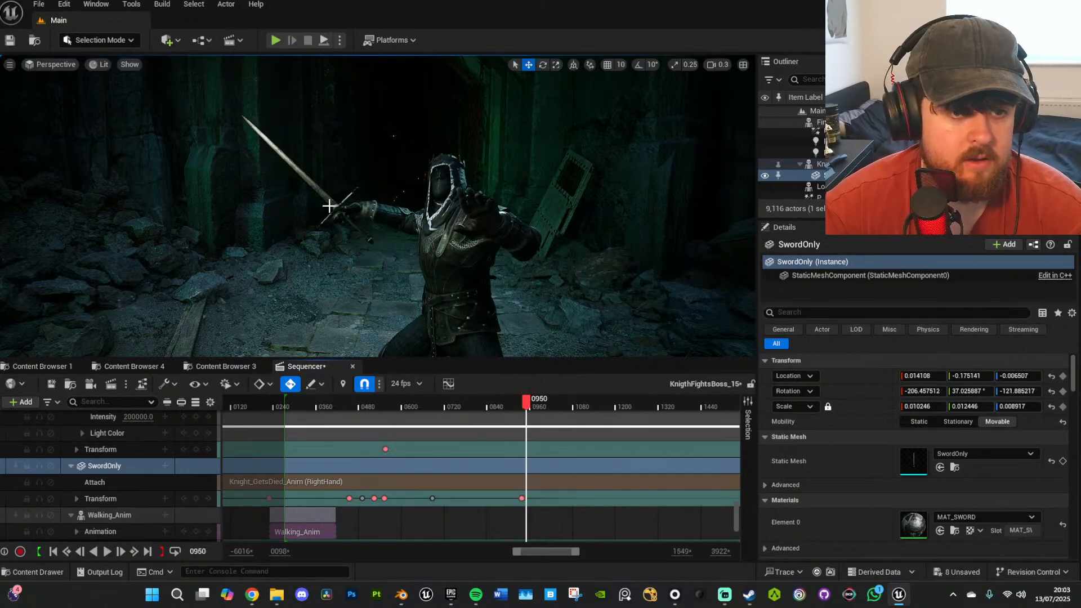
At frame 0950, rotate the sword more upright and move its handle into the knight's outstretched hand.
{"action": "key", "text": "e"}
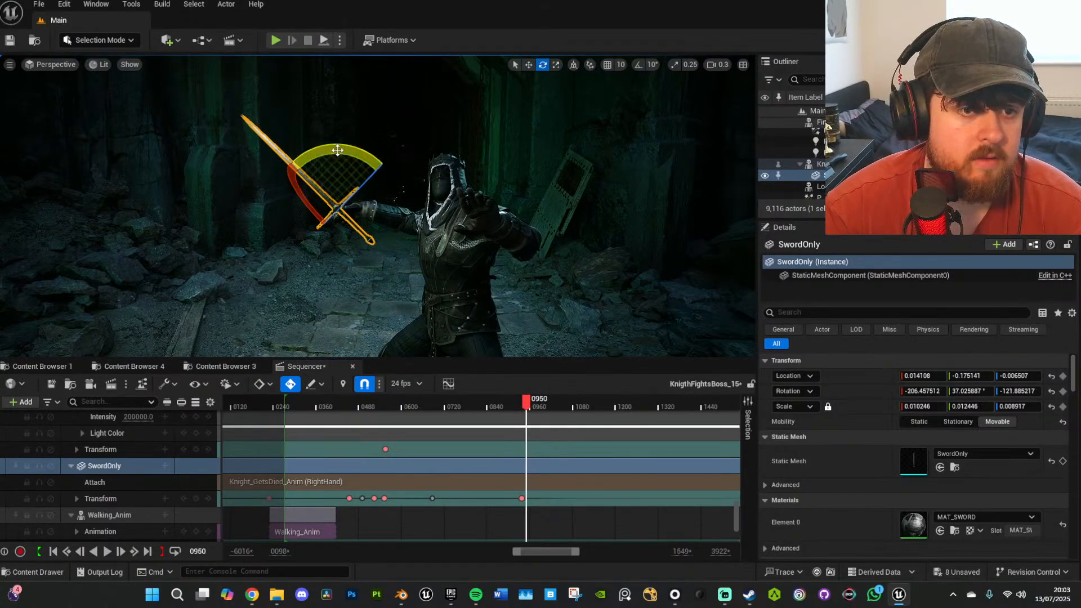
{"action": "left_click_drag", "start_coordinate": [345, 153], "coordinate": [349, 159]}
{"action": "key", "text": "w"}
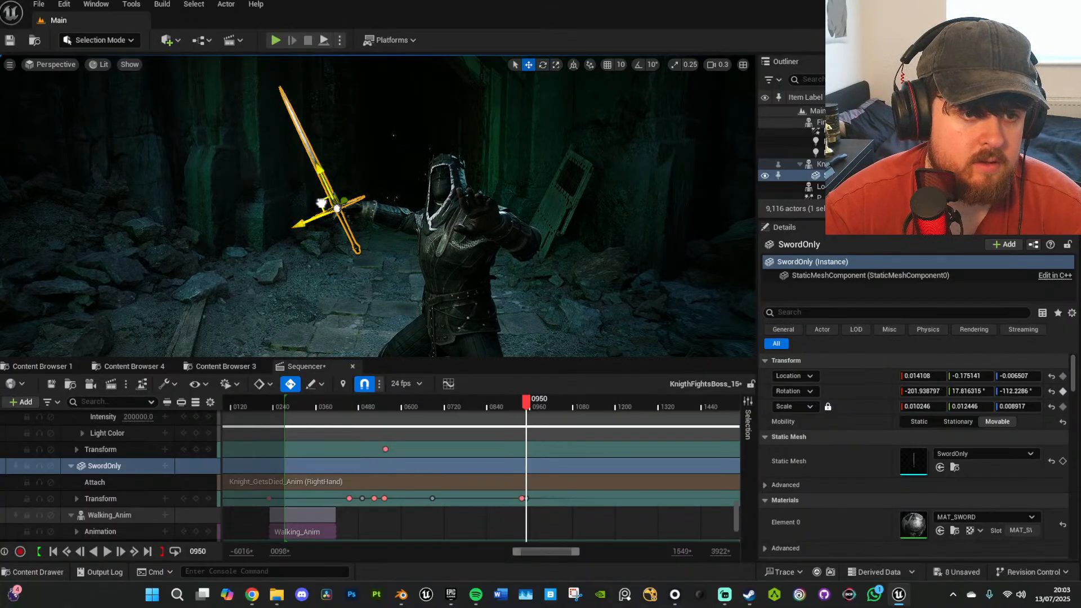
{"action": "left_click_drag", "start_coordinate": [321, 203], "coordinate": [325, 195]}
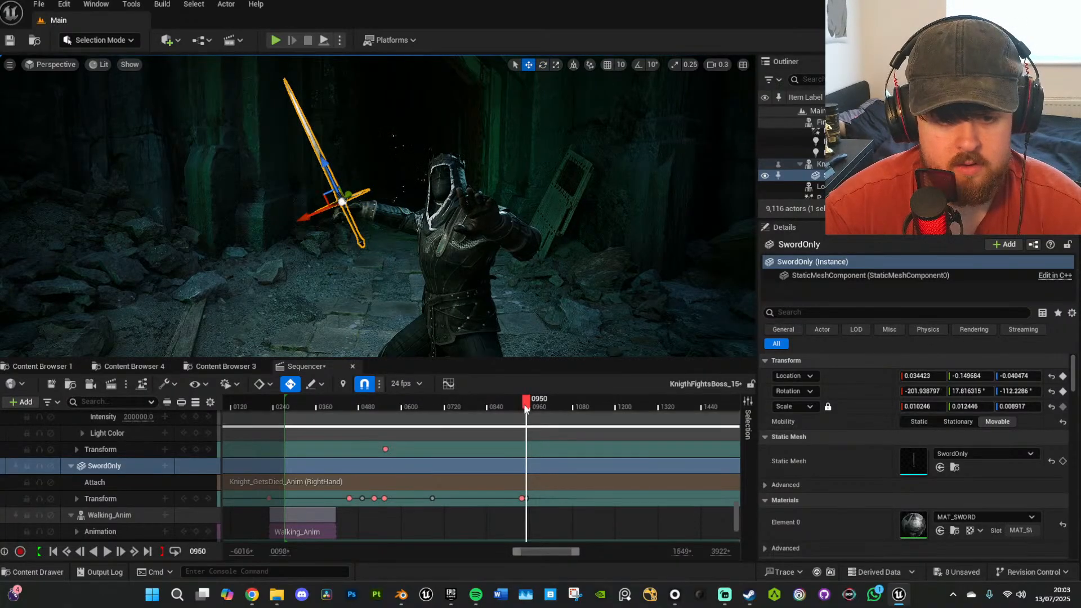
Play the sequence from frame 0950 to 1443, extending the visible timeline range, to check the sword's fit.
{"action": "key", "text": "space"}
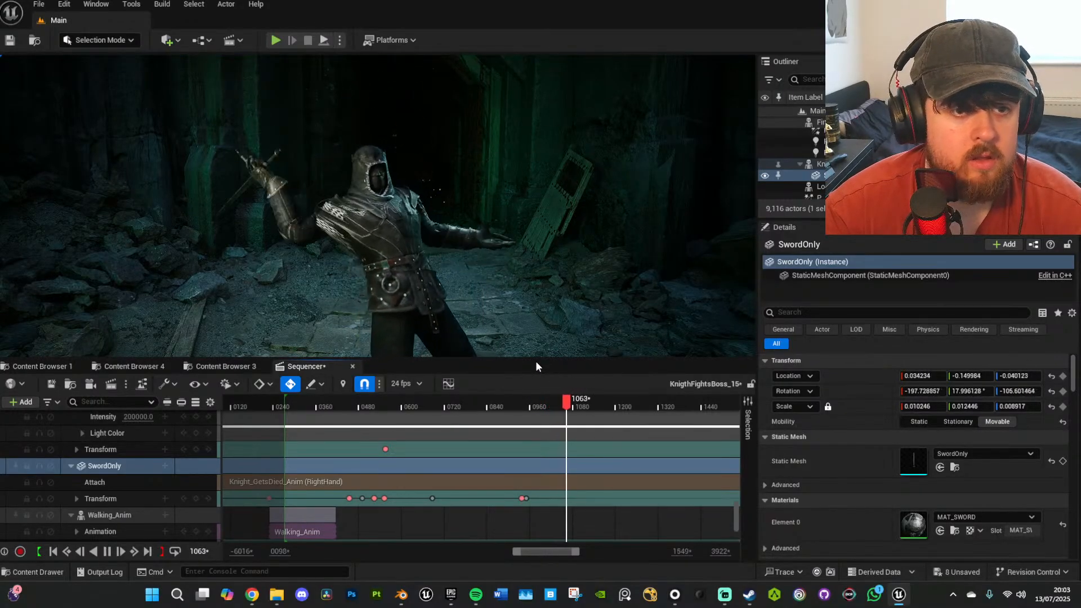
{"action": "key", "text": "space"}
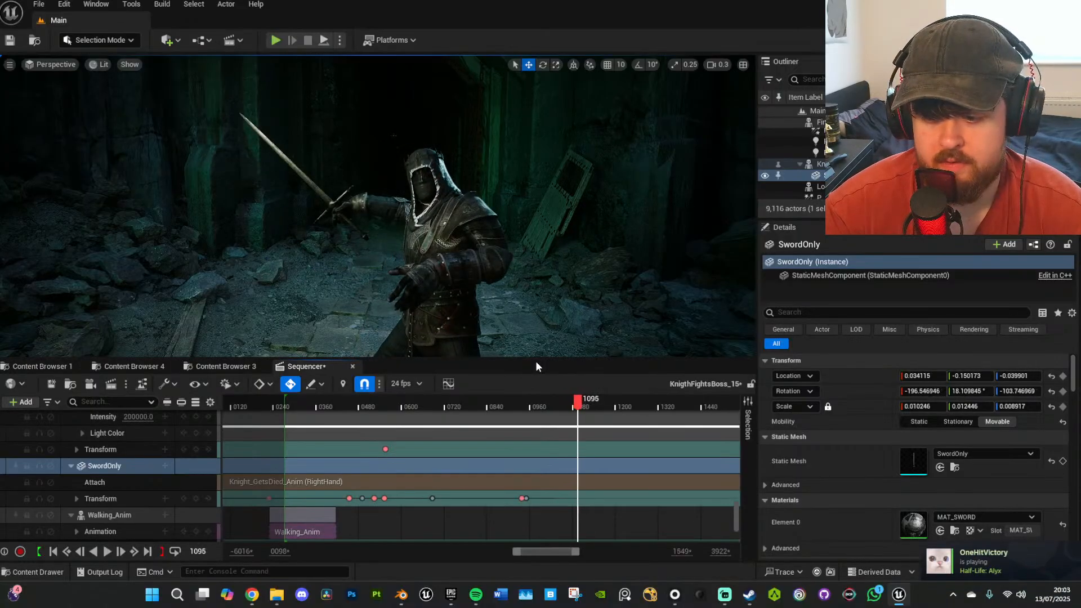
{"action": "key", "text": "space"}
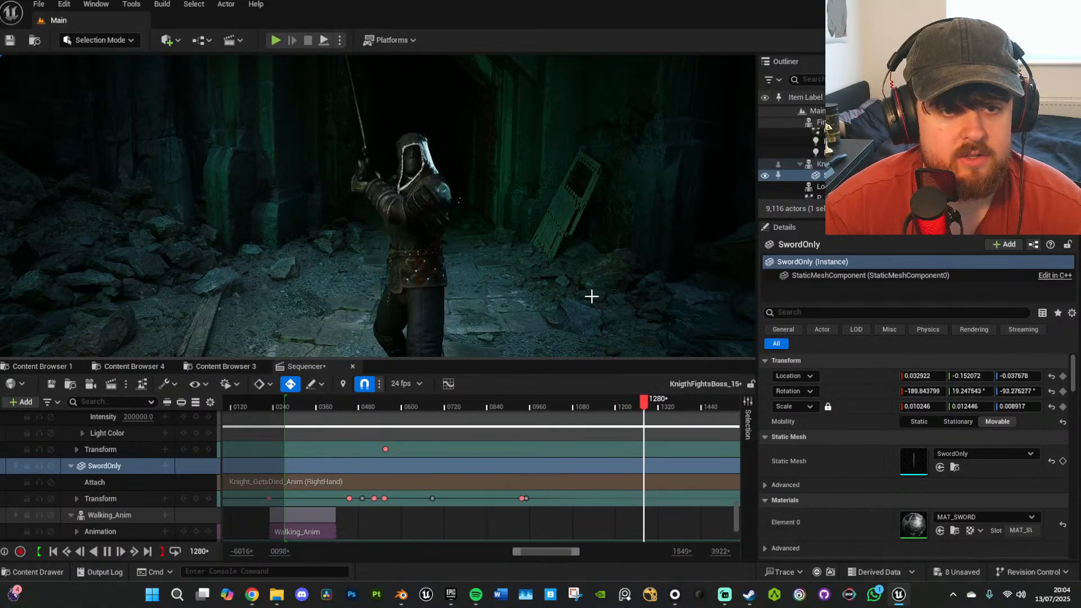
{"action": "left_click_drag", "start_coordinate": [576, 552], "coordinate": [593, 552]}
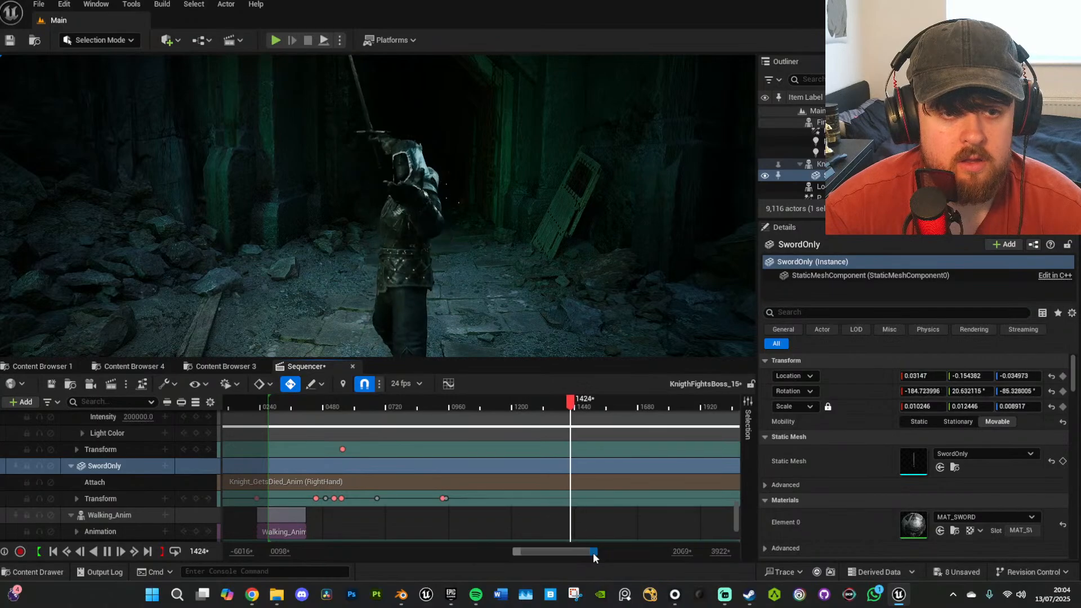
{"action": "key", "text": "space"}
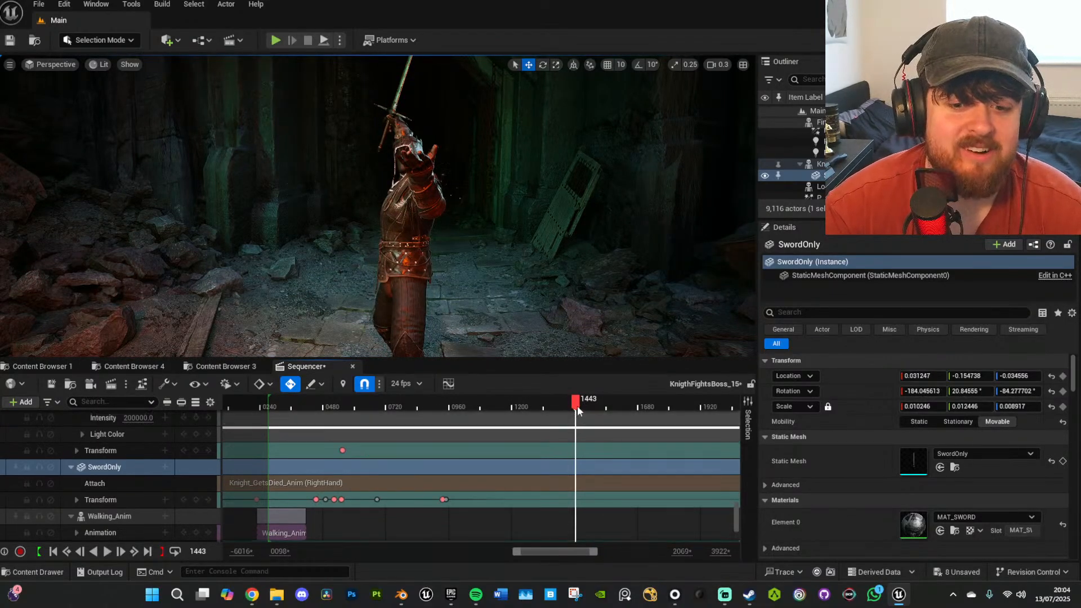
Examine the knight's sword swing up close between frames 1411 and 1483.
{"action": "left_click_drag", "start_coordinate": [574, 401], "coordinate": [569, 401]}
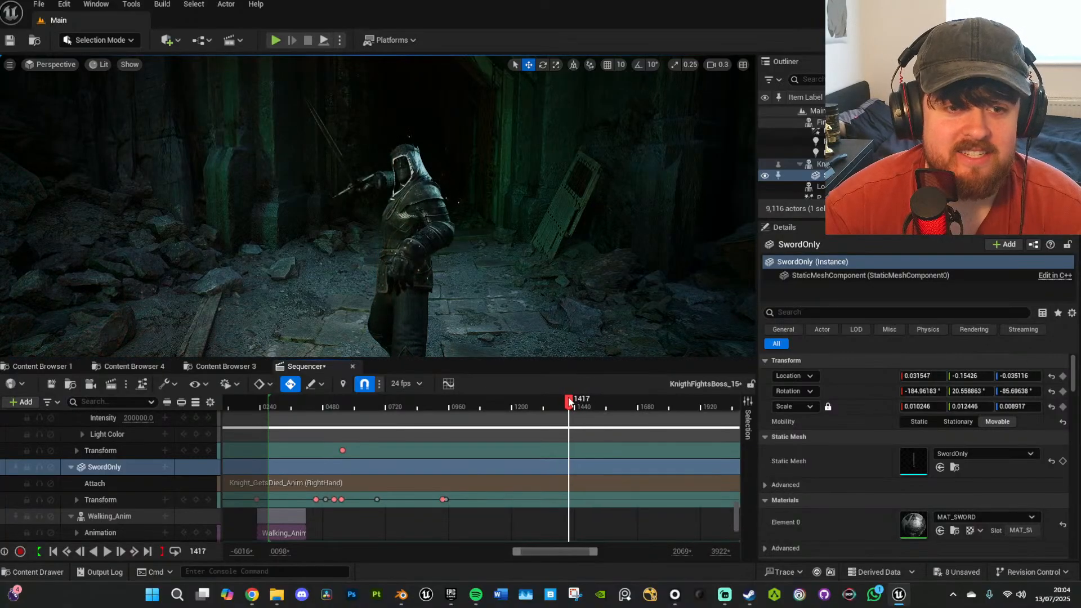
{"action": "key", "text": "w"}
{"action": "right_click_drag", "start_coordinate": [439, 227], "coordinate": [406, 194]}
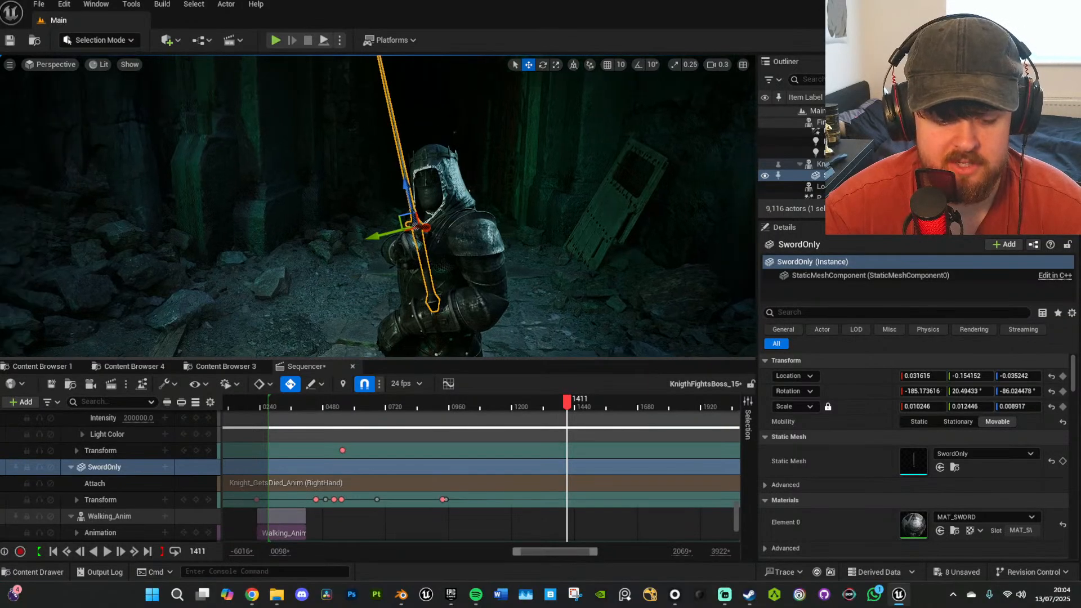
{"action": "key", "text": "g"}
{"action": "key", "text": "g"}
{"action": "key", "text": "space"}
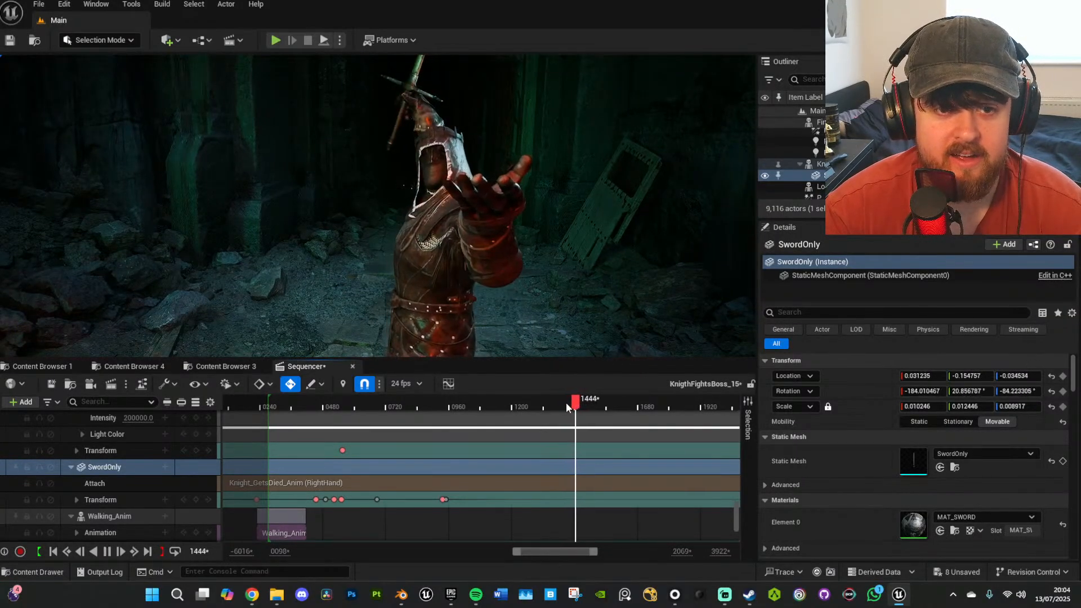
{"action": "key", "text": "space"}
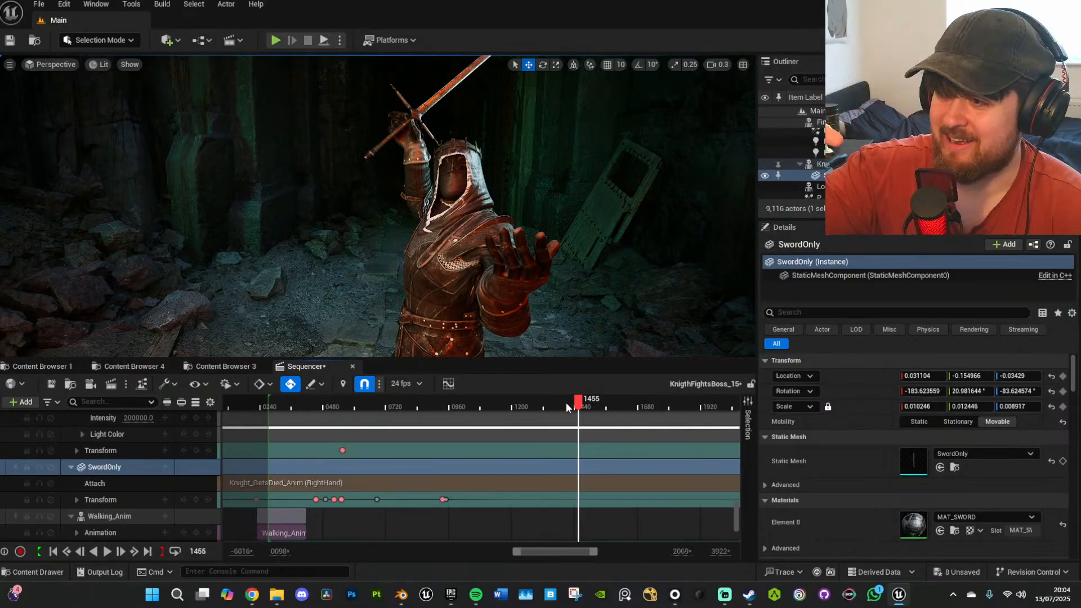
{"action": "key", "text": "space"}
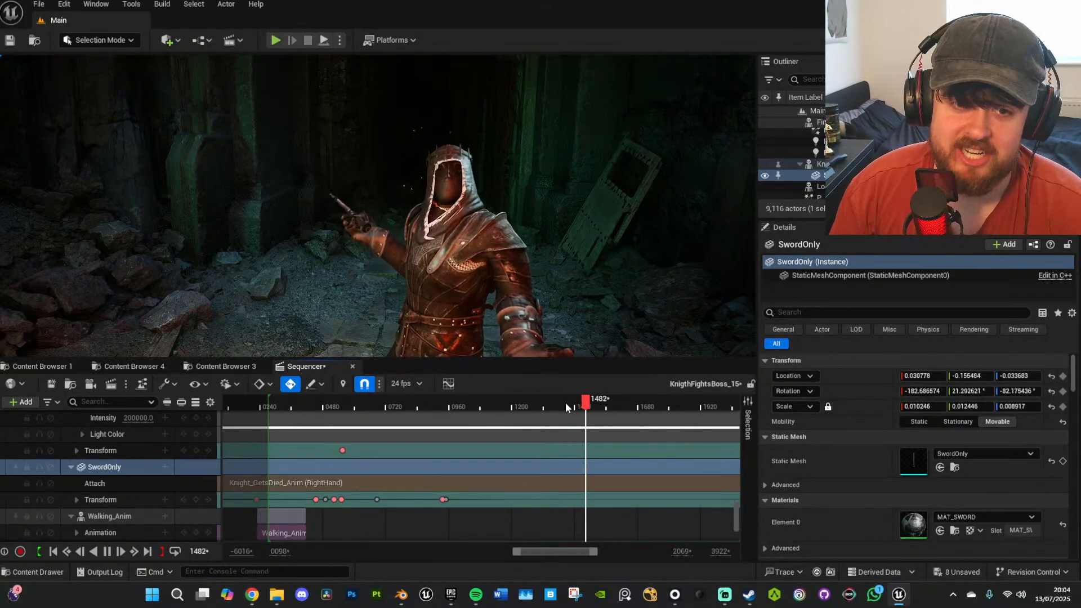
{"action": "key", "text": "space"}
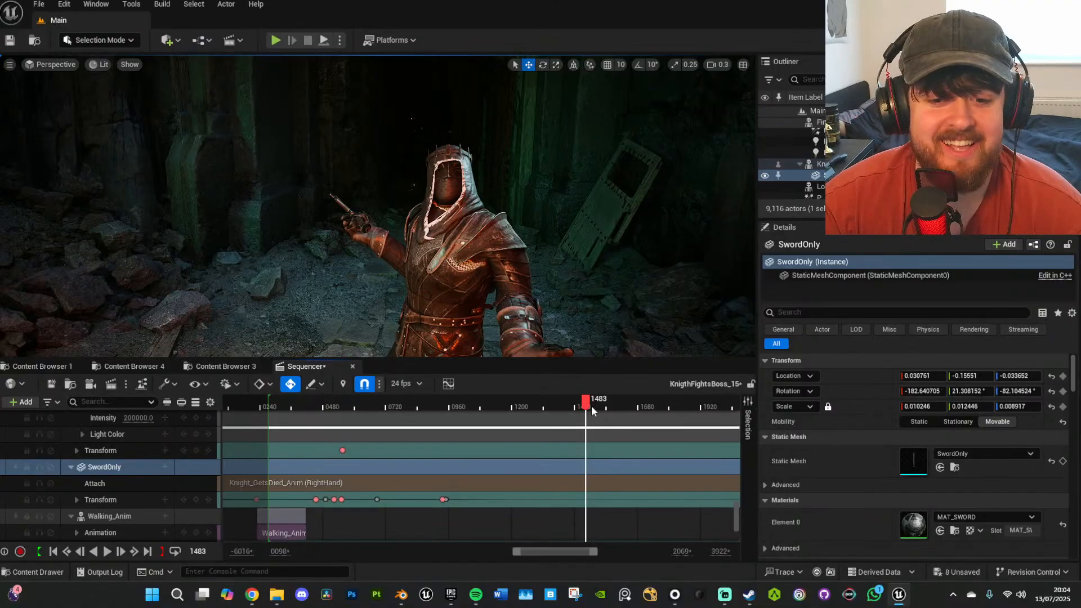
At frame 1402, rotate the sword and move it so its handle sits inside the knight's hand.
{"action": "left_click_drag", "start_coordinate": [590, 406], "coordinate": [566, 408]}
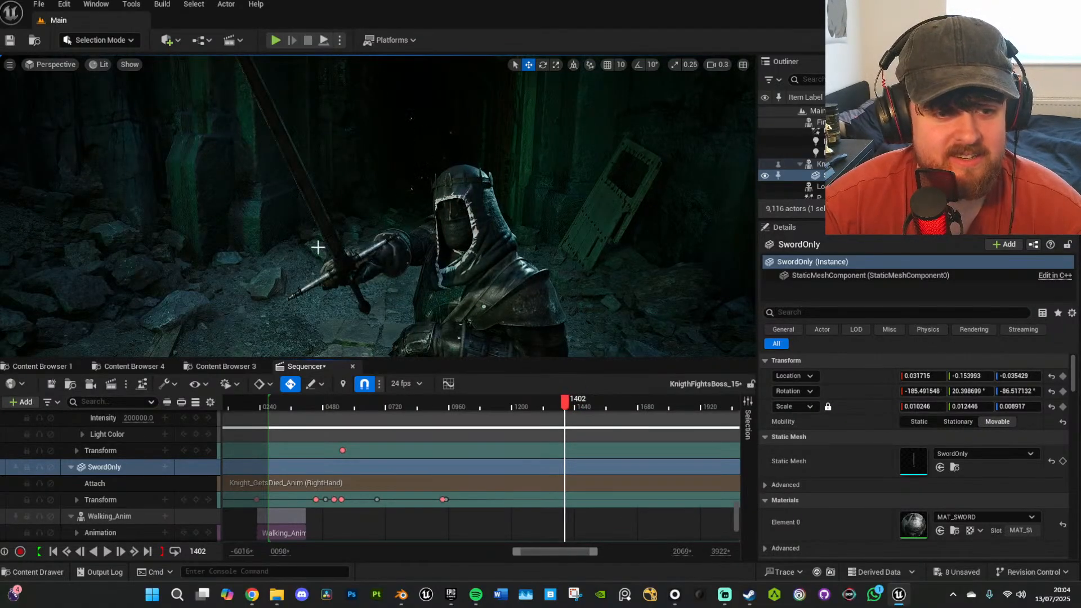
{"action": "key", "text": "g"}
{"action": "mouse_move", "coordinate": [415, 297]}
{"action": "right_mouse_down"}
{"action": "mouse_move", "coordinate": [515, 291]}
{"action": "mouse_move", "coordinate": [414, 281]}
{"action": "right_mouse_up"}
{"action": "key", "text": "e"}
{"action": "left_click_drag", "start_coordinate": [439, 163], "coordinate": [537, 209]}
{"action": "right_click_drag", "start_coordinate": [537, 209], "coordinate": [428, 222]}
{"action": "key", "text": "w"}
{"action": "left_click_drag", "start_coordinate": [418, 159], "coordinate": [425, 198]}
{"action": "right_click_drag", "start_coordinate": [426, 198], "coordinate": [449, 146]}
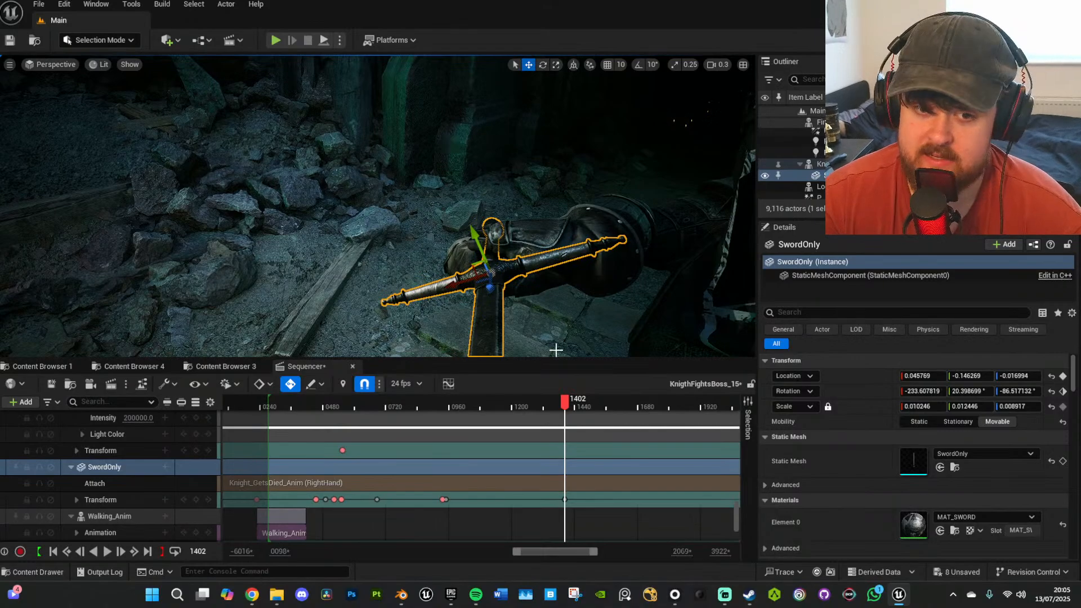
At frame 1414, rotate the sword so its blade and handle follow the knight's grip.
{"action": "left_click_drag", "start_coordinate": [565, 406], "coordinate": [568, 404]}
{"action": "right_click_drag", "start_coordinate": [575, 279], "coordinate": [496, 258]}
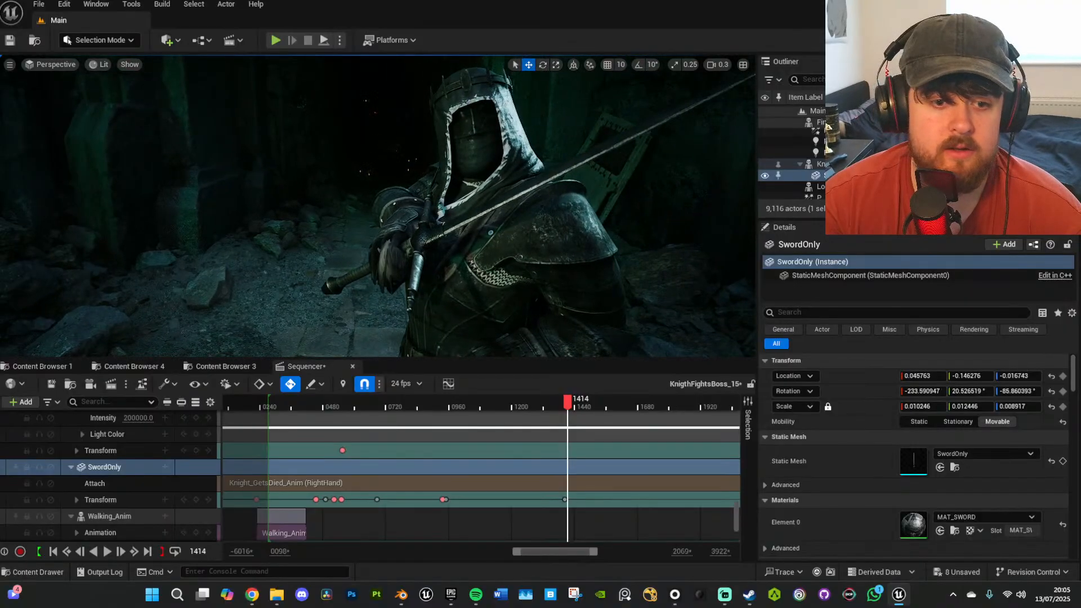
{"action": "key", "text": "g"}
{"action": "key", "text": "e"}
{"action": "left_click_drag", "start_coordinate": [468, 216], "coordinate": [442, 193]}
Play the swing from the frame 1402 key to frame 1441 and inspect the sword grip from behind the knight.
{"action": "left_click", "coordinate": [565, 499]}
{"action": "key", "text": "space"}
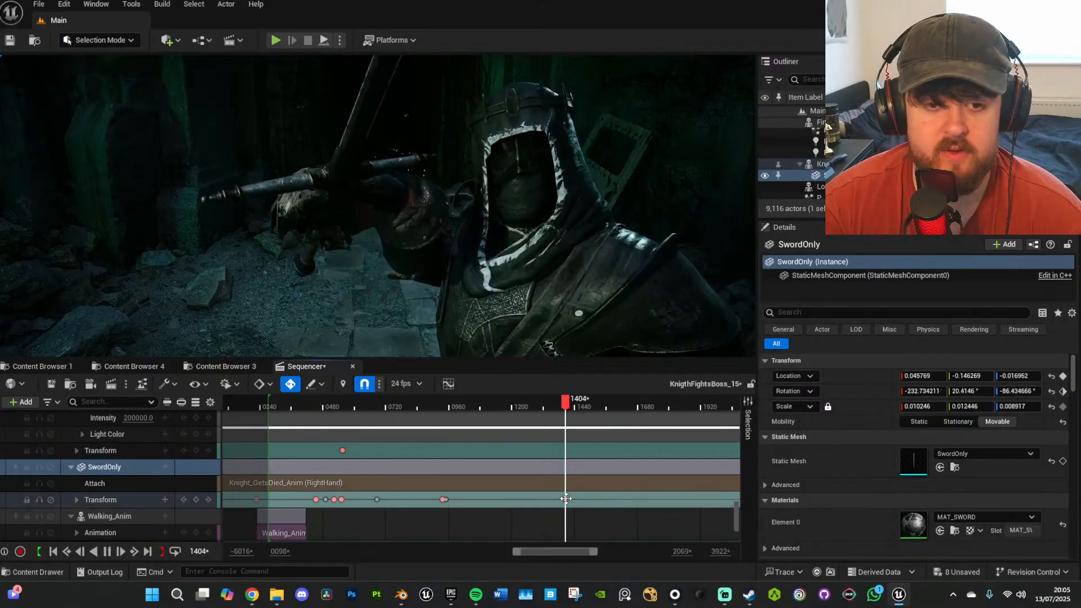
{"action": "key", "text": "space"}
{"action": "right_click_drag", "start_coordinate": [532, 282], "coordinate": [682, 213]}
{"action": "left_click", "coordinate": [568, 401]}
{"action": "key", "text": "space"}
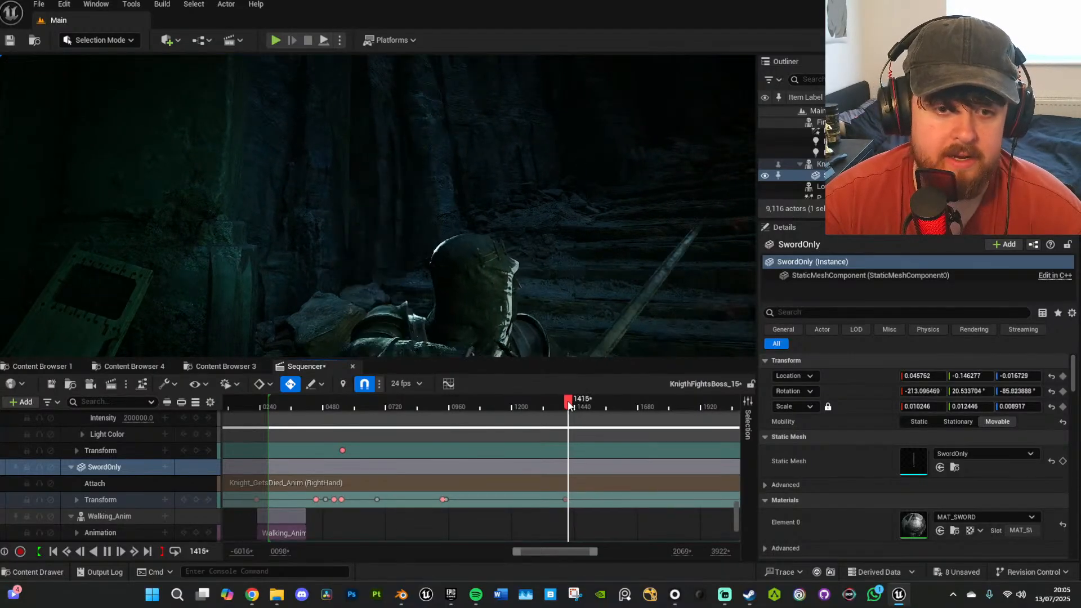
{"action": "key", "text": "space"}
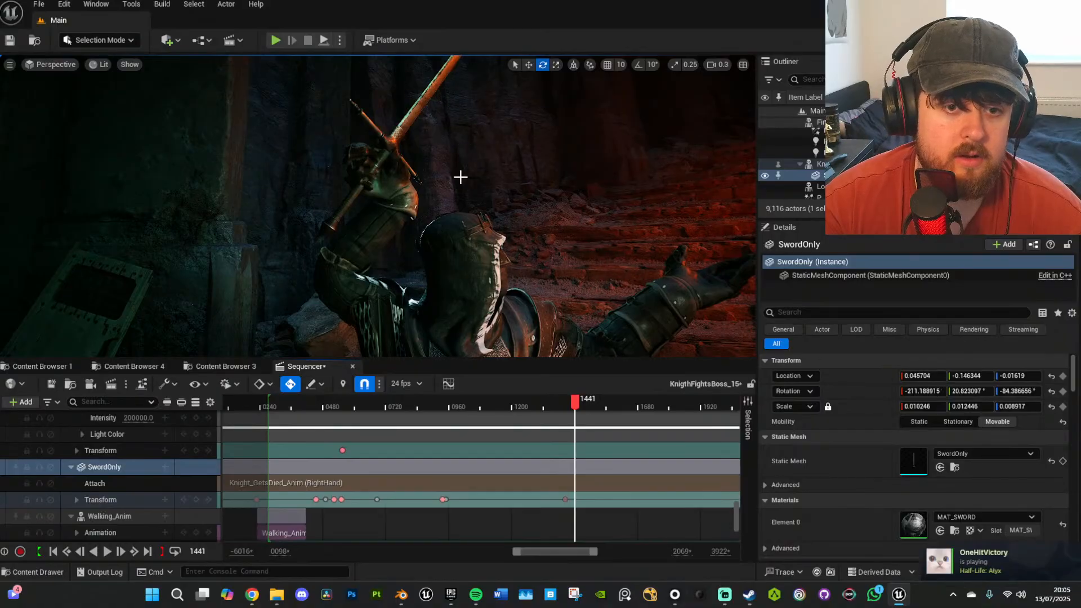
{"action": "right_click_drag", "start_coordinate": [461, 177], "coordinate": [410, 168]}
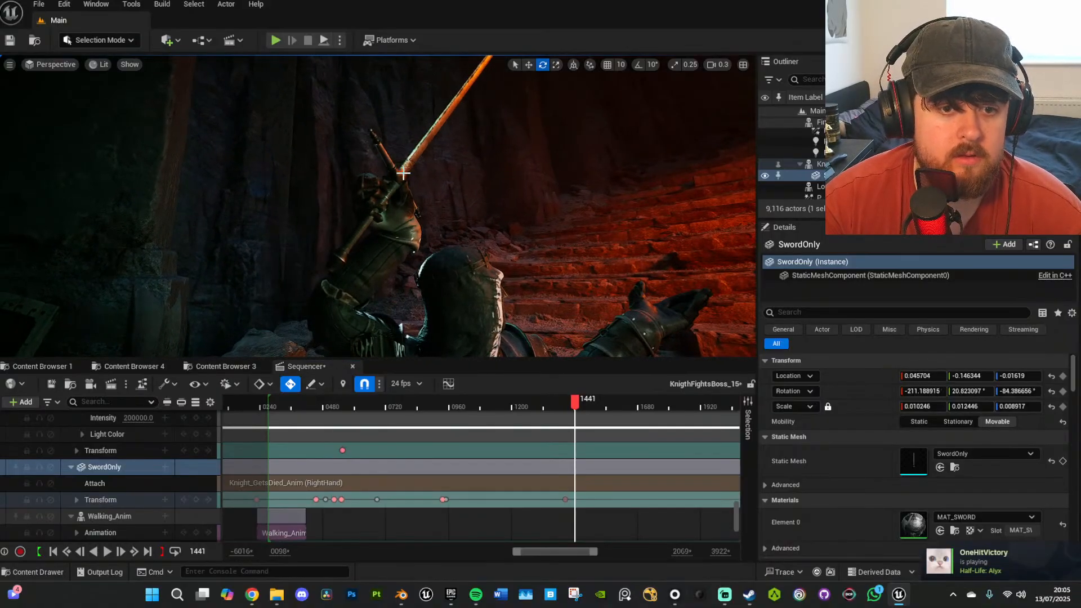
Bake the Knight_GetsDied_Anim track's animation to an FK Control Rig with key reduction off and control resetting on.
{"action": "left_click", "coordinate": [403, 174]}
{"action": "mouse_move", "coordinate": [362, 170]}
{"action": "left_mouse_down"}
{"action": "mouse_move", "coordinate": [369, 147]}
{"action": "mouse_move", "coordinate": [361, 179]}
{"action": "left_mouse_up"}
{"action": "right_click_drag", "start_coordinate": [533, 241], "coordinate": [439, 242]}
{"action": "right_click_drag", "start_coordinate": [584, 251], "coordinate": [572, 248]}
{"action": "left_click", "coordinate": [495, 255]}
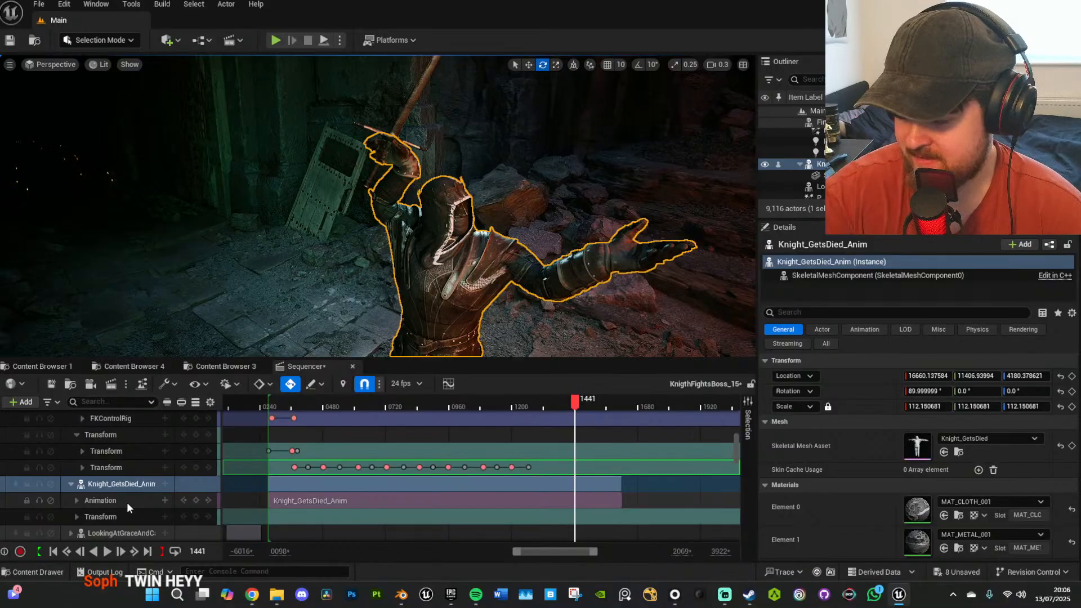
{"action": "right_click", "coordinate": [122, 486]}
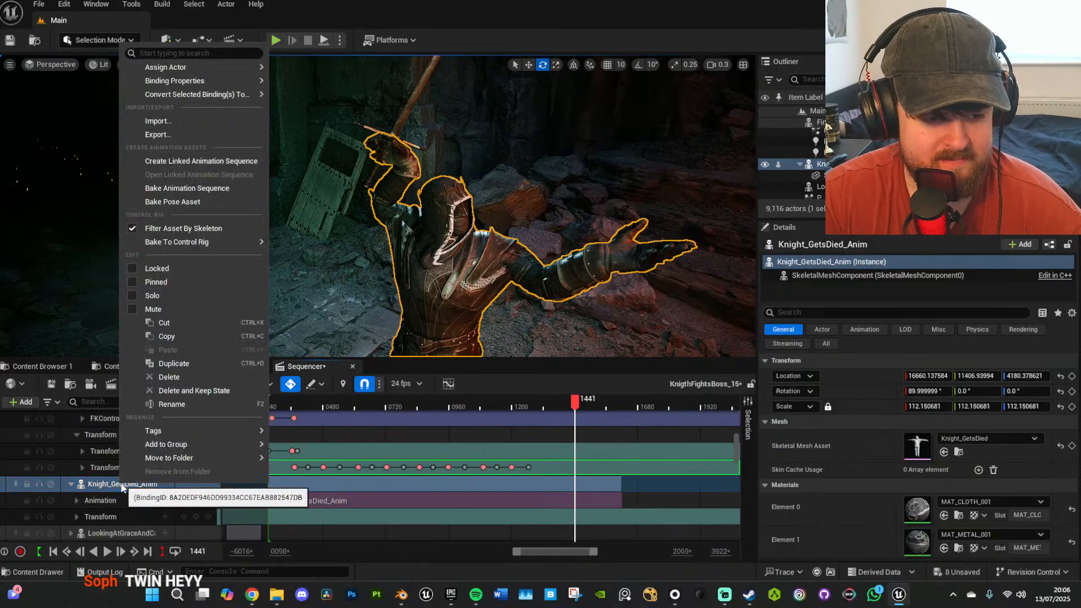
{"action": "mouse_move", "coordinate": [217, 242]}
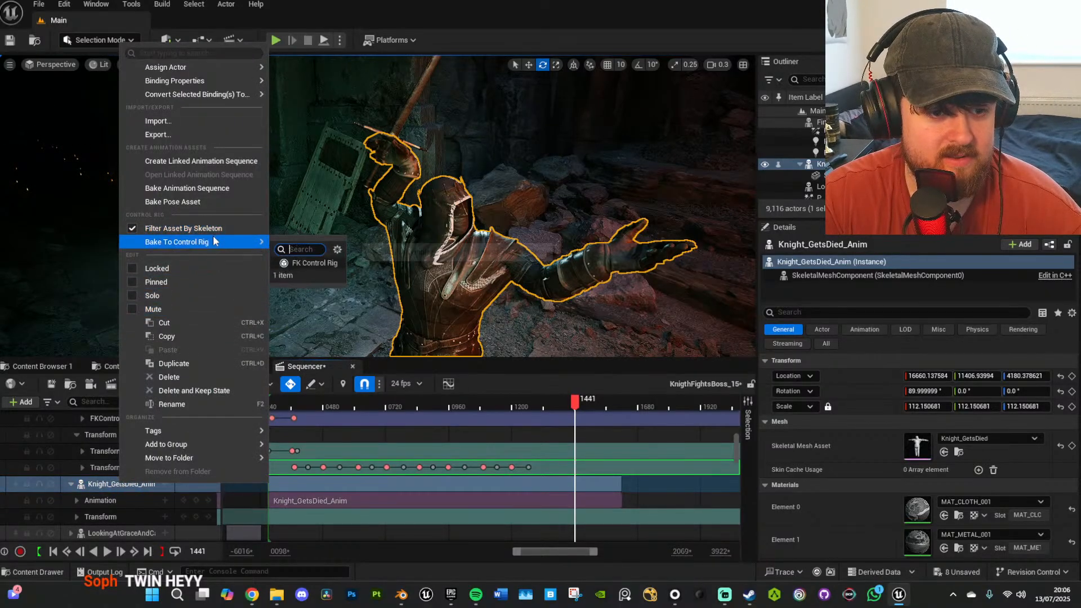
{"action": "left_click", "coordinate": [325, 261]}
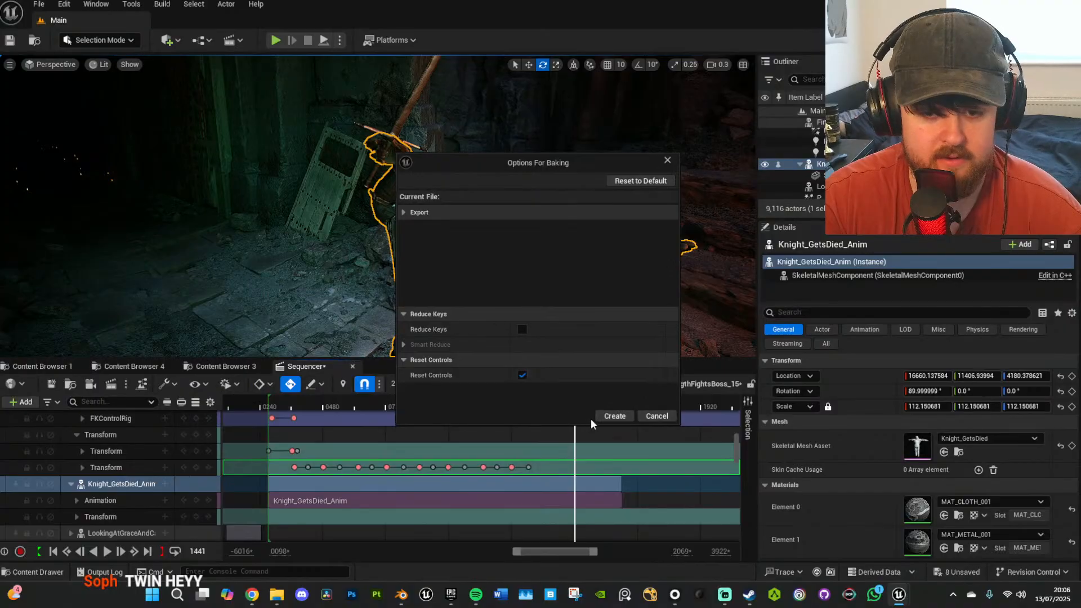
{"action": "left_click", "coordinate": [612, 416]}
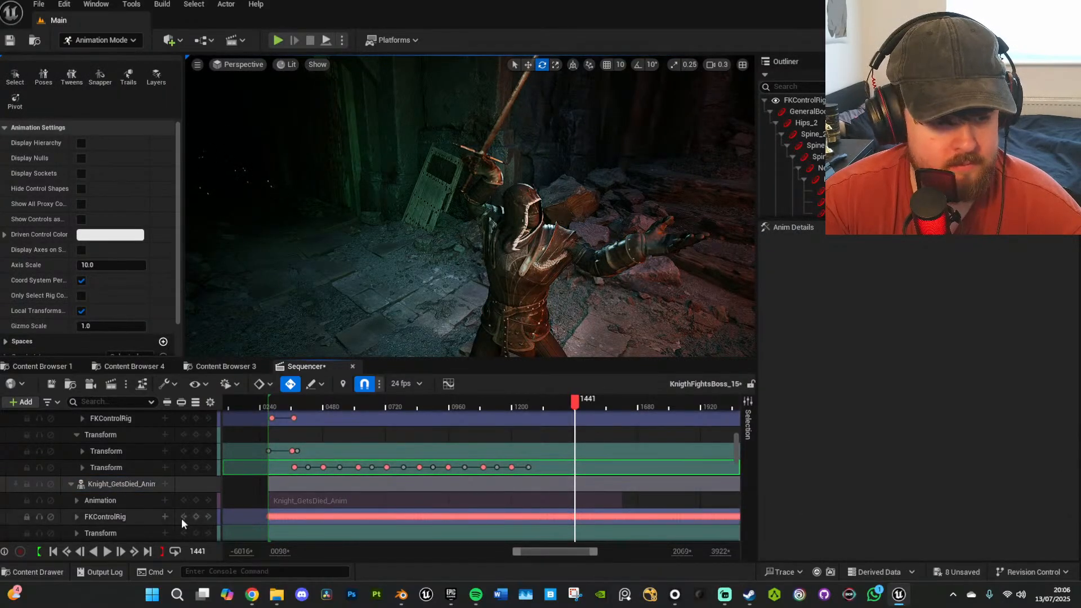
Add an additive section to the knight's baked FKControlRig track.
{"action": "left_click", "coordinate": [165, 517]}
{"action": "left_click", "coordinate": [191, 543]}
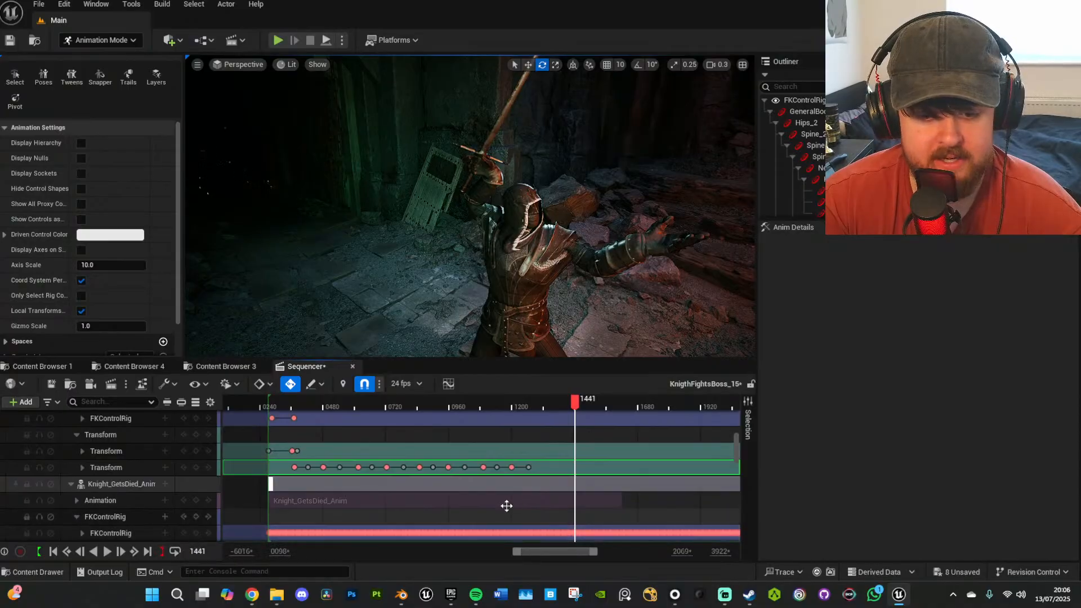
{"action": "scroll", "coordinate": [506, 505], "scroll_direction": "down", "scroll_amount": 2}
Key the knight's additive FKControlRig section at frames 1418 and 1435.
{"action": "left_click", "coordinate": [573, 404]}
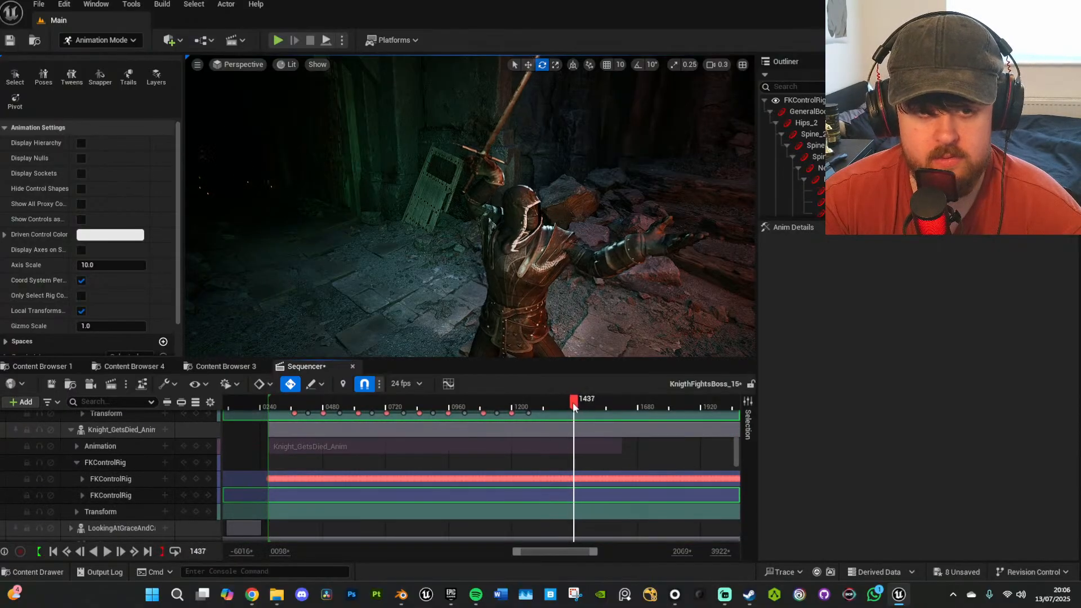
{"action": "left_click_drag", "start_coordinate": [573, 404], "coordinate": [568, 401]}
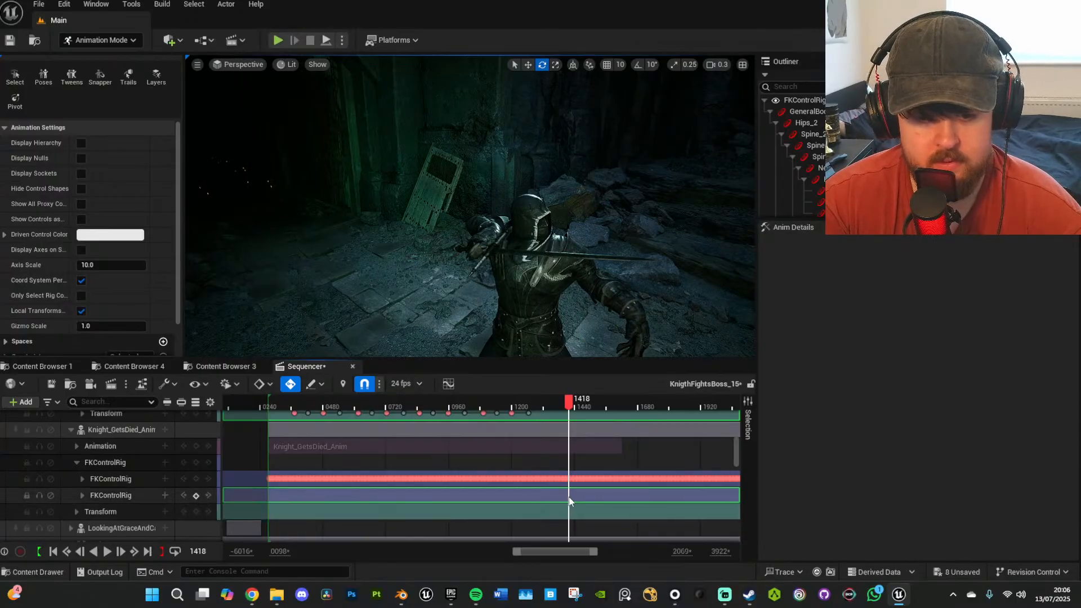
{"action": "left_click", "coordinate": [584, 500]}
{"action": "key", "text": "space"}
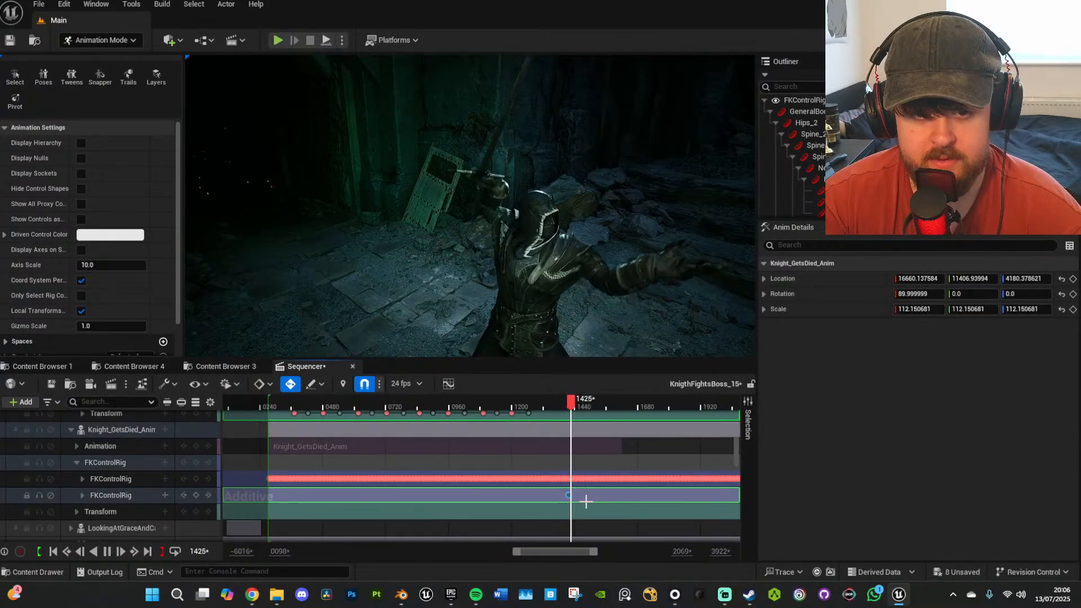
{"action": "key", "text": "space"}
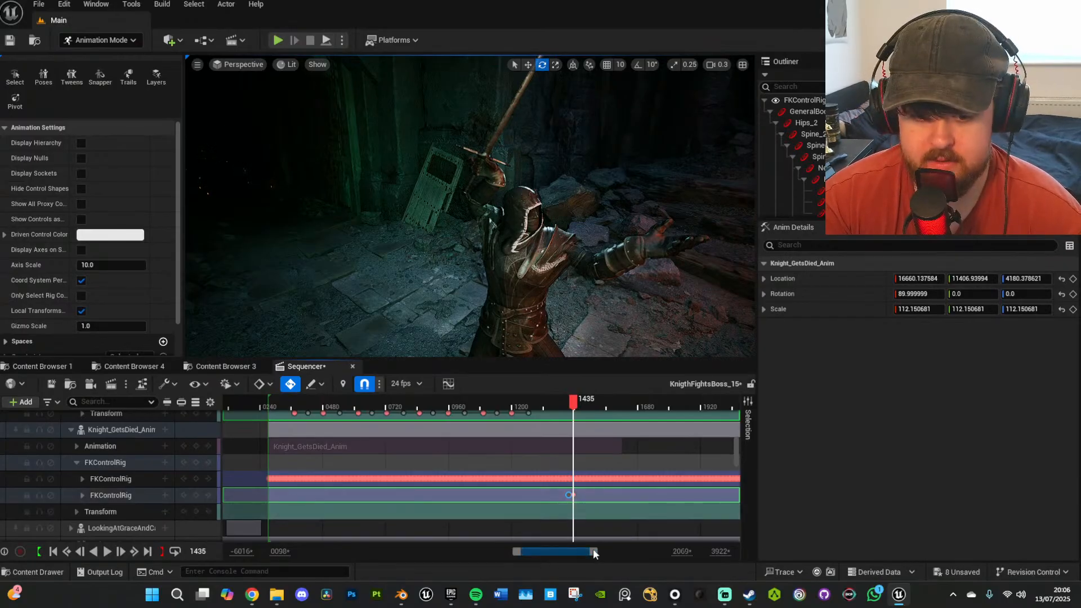
{"action": "left_click_drag", "start_coordinate": [596, 551], "coordinate": [627, 550]}
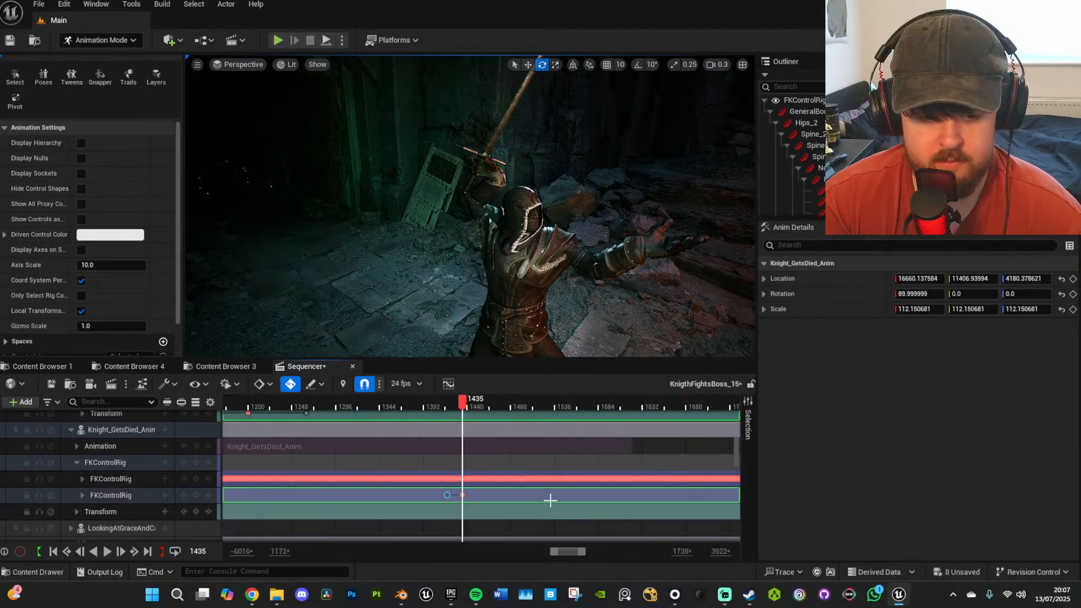
Key the additive FKControlRig section at frames 1466 and 1456.
{"action": "scroll", "coordinate": [463, 407], "scroll_direction": "up", "scroll_amount": 5}
{"action": "left_click_drag", "start_coordinate": [463, 406], "coordinate": [491, 404]}
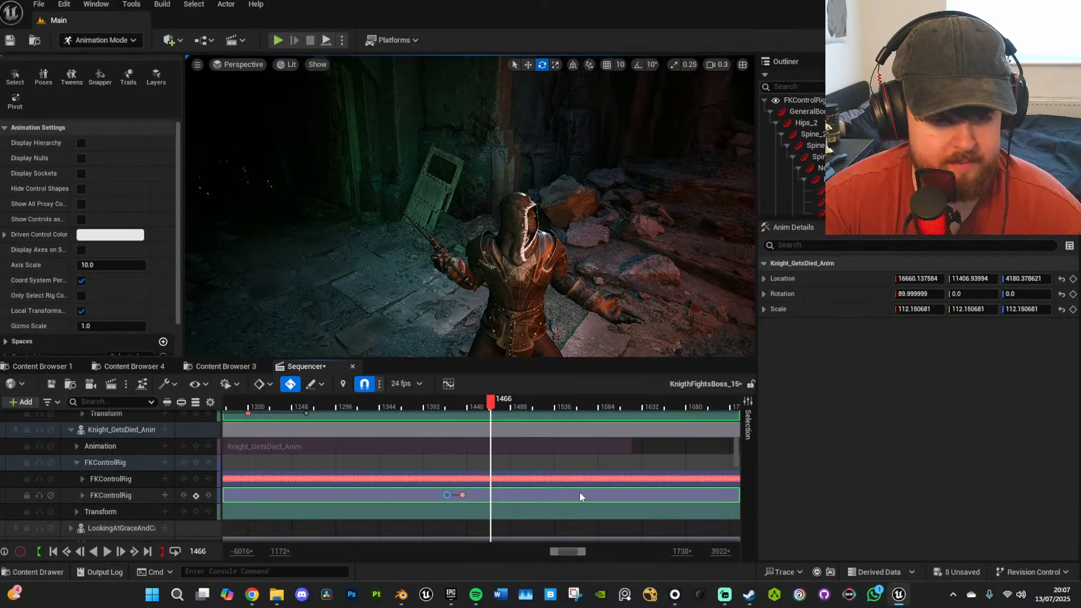
{"action": "key", "text": "s"}
{"action": "scroll", "coordinate": [492, 402], "scroll_direction": "up", "scroll_amount": 4}
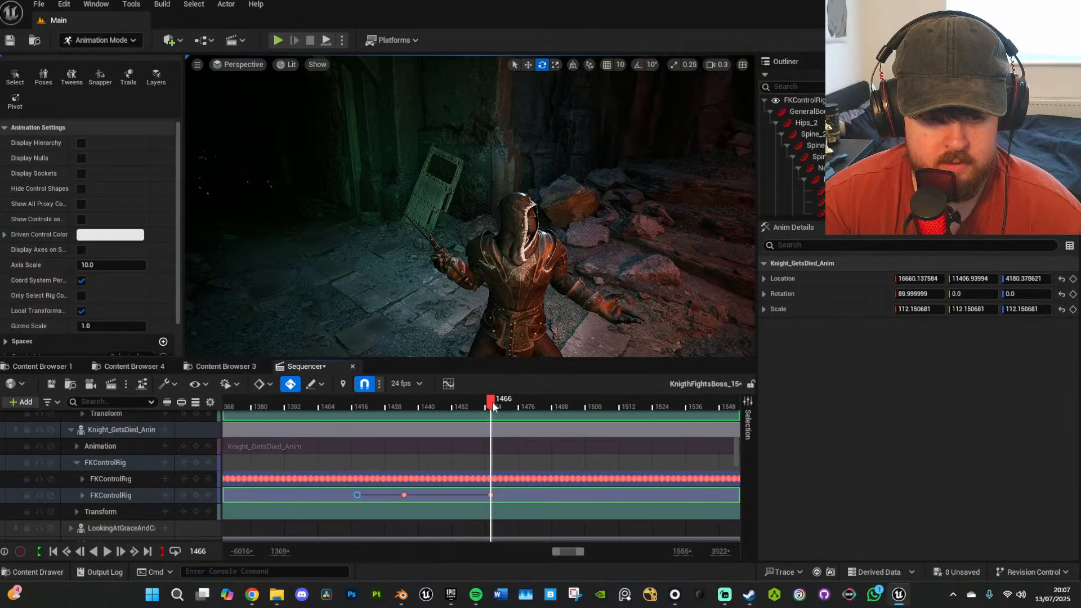
{"action": "left_click_drag", "start_coordinate": [492, 401], "coordinate": [465, 398]}
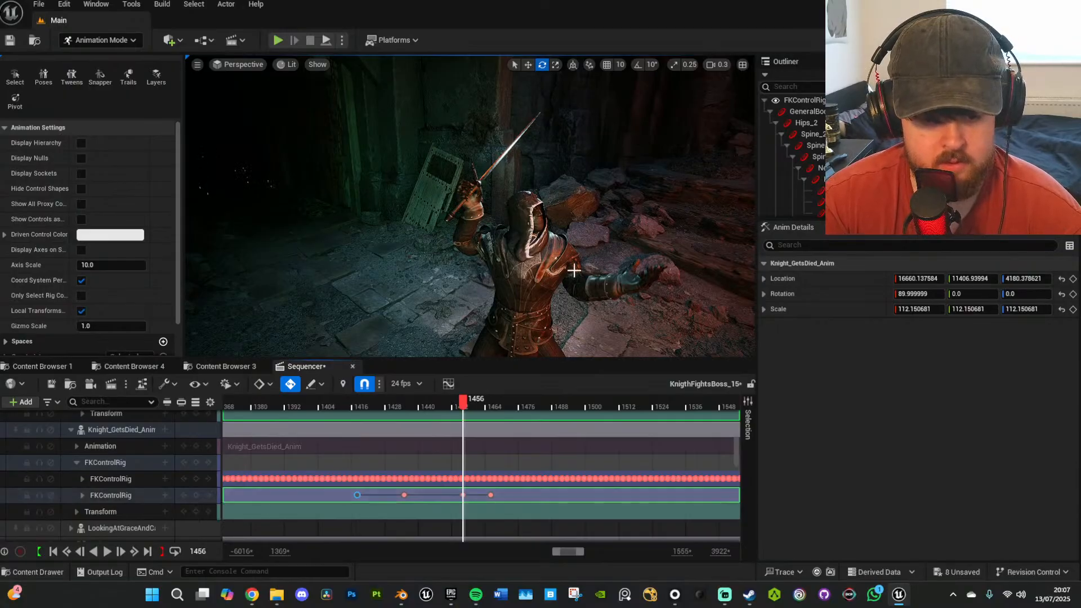
Show the rig controls and rotate the knight's RightHand_2 control at frame 1456 to redirect the sword.
{"action": "right_click_drag", "start_coordinate": [590, 266], "coordinate": [529, 269]}
{"action": "key", "text": "g"}
{"action": "key", "text": "w"}
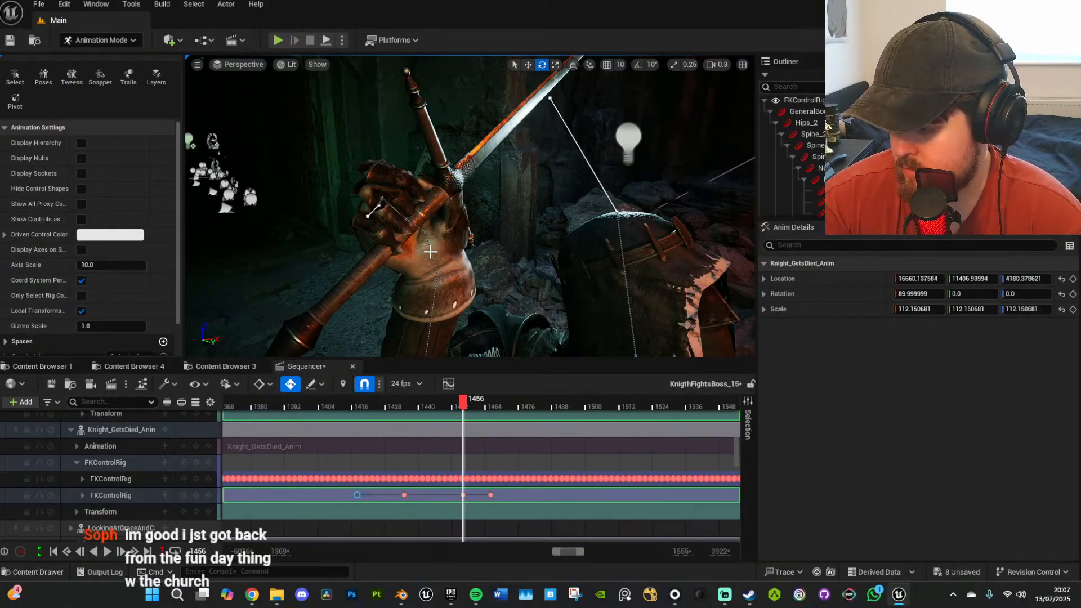
{"action": "left_click", "coordinate": [430, 253]}
{"action": "key", "text": "s"}
{"action": "right_click_drag", "start_coordinate": [447, 261], "coordinate": [566, 274]}
{"action": "key", "text": "a"}
{"action": "key", "text": "w"}
{"action": "key", "text": "a"}
{"action": "key", "text": "s"}
{"action": "left_click_drag", "start_coordinate": [510, 341], "coordinate": [483, 339]}
{"action": "left_click_drag", "start_coordinate": [495, 259], "coordinate": [479, 249]}
{"action": "left_click_drag", "start_coordinate": [481, 344], "coordinate": [484, 347]}
From behind the knight, refine RightHand_2's rotation at frame 1456 to about 10.5, 28.0, 2.0 degrees.
{"action": "key", "text": "d"}
{"action": "right_click_drag", "start_coordinate": [595, 313], "coordinate": [428, 338]}
{"action": "right_click_drag", "start_coordinate": [554, 253], "coordinate": [556, 253]}
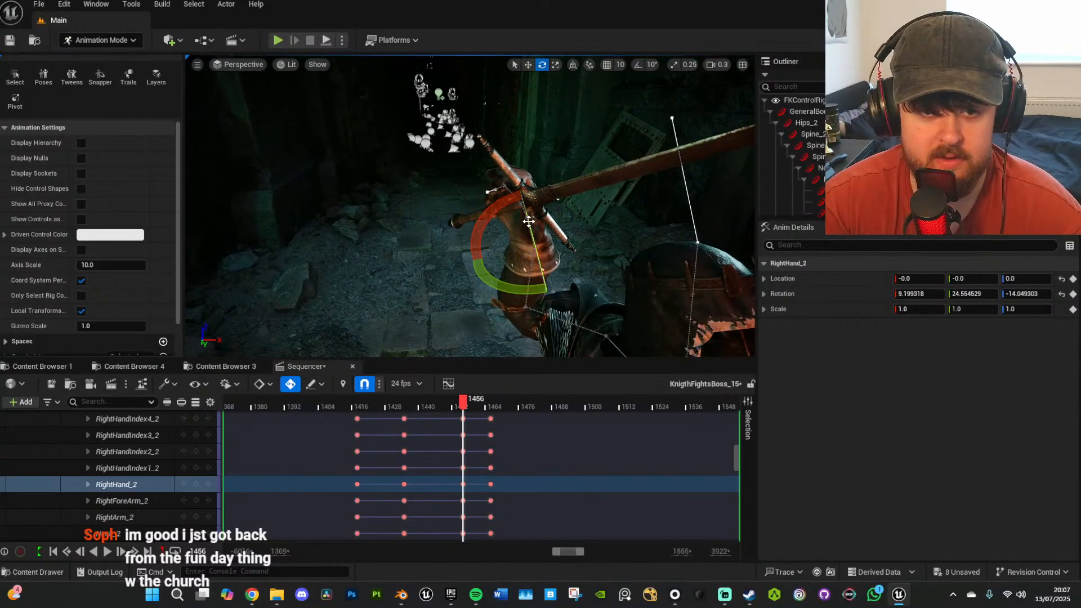
{"action": "left_click_drag", "start_coordinate": [528, 222], "coordinate": [532, 232]}
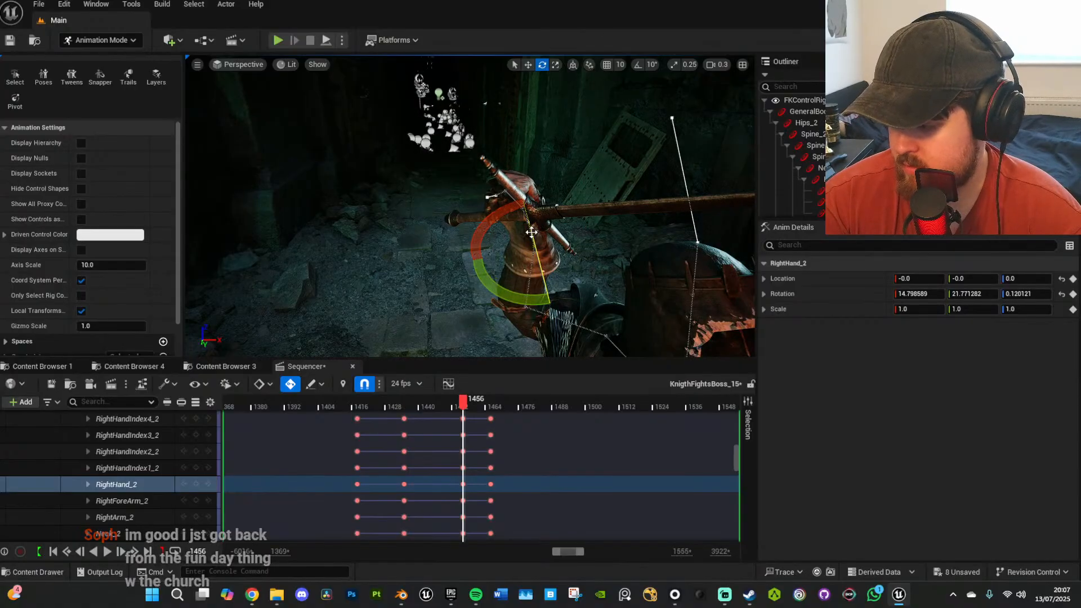
{"action": "key", "text": "d"}
{"action": "right_click_drag", "start_coordinate": [531, 232], "coordinate": [499, 226]}
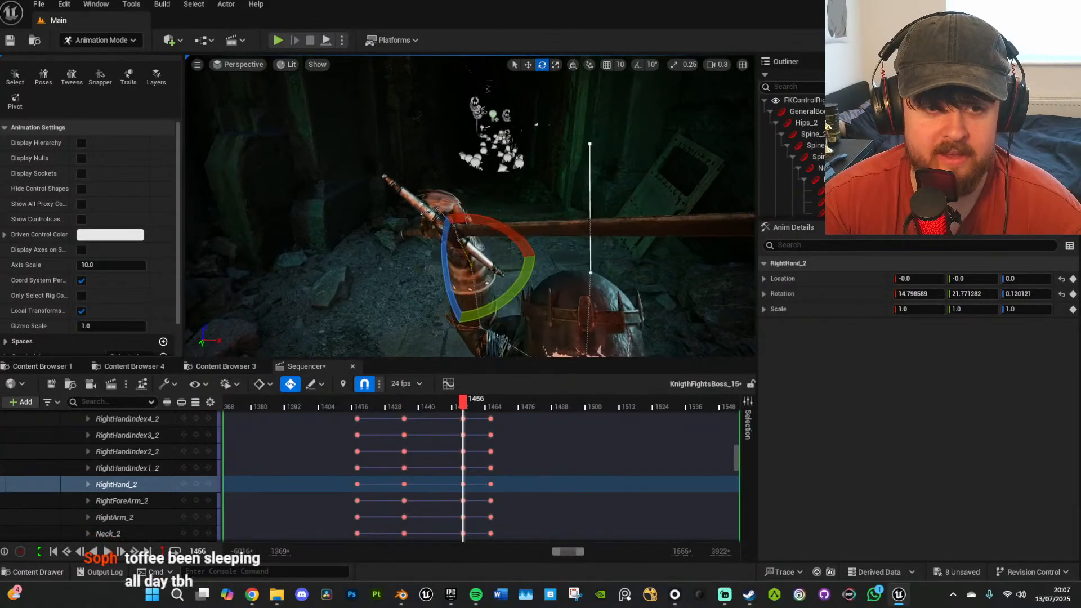
{"action": "right_click_drag", "start_coordinate": [492, 308], "coordinate": [492, 309]}
{"action": "key", "text": "w"}
{"action": "left_click_drag", "start_coordinate": [518, 309], "coordinate": [527, 316]}
{"action": "left_click_drag", "start_coordinate": [467, 246], "coordinate": [459, 245]}
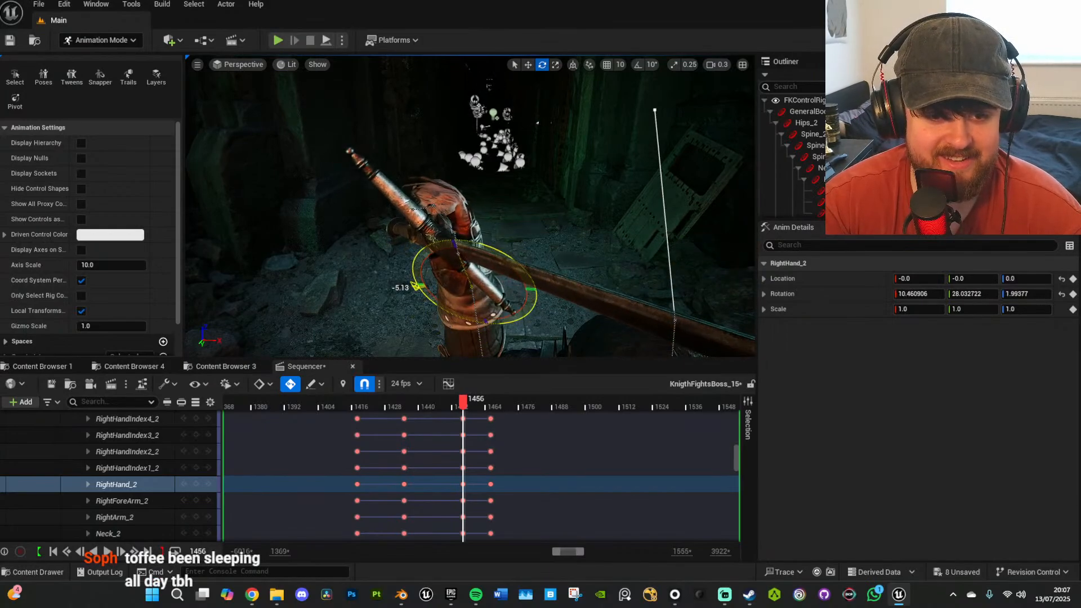
Rotate the right forearm and the RightHandIndex1_2 control at frame 1456 to adjust the knight's raised sword arm.
{"action": "key", "text": "s"}
{"action": "right_click_drag", "start_coordinate": [459, 245], "coordinate": [460, 245]}
{"action": "key", "text": "q"}
{"action": "key", "text": "w"}
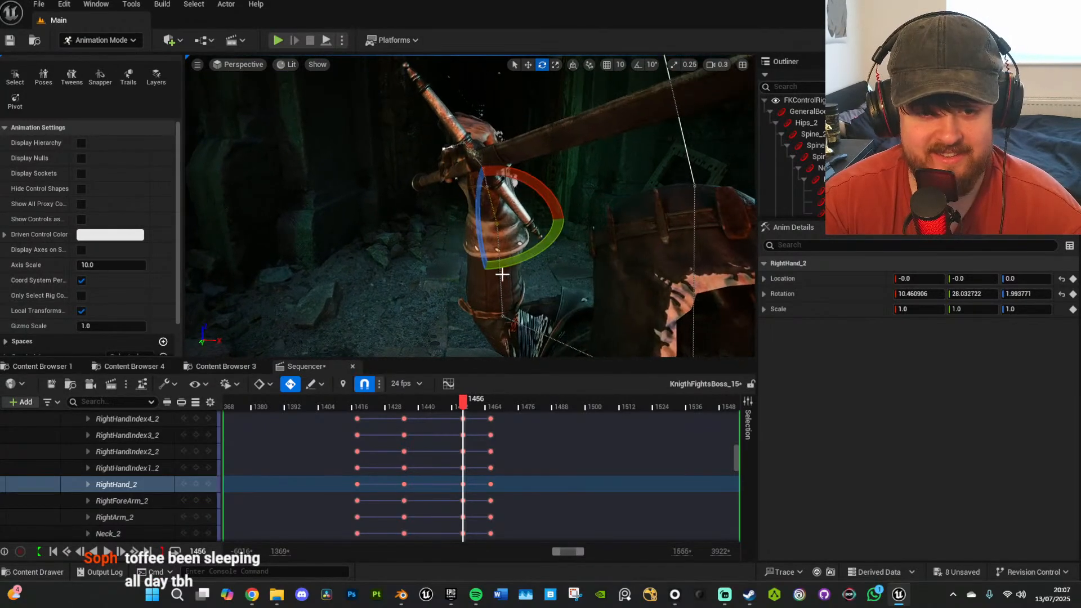
{"action": "left_click", "coordinate": [498, 317]}
{"action": "left_click_drag", "start_coordinate": [455, 347], "coordinate": [440, 324]}
{"action": "key", "text": "a"}
{"action": "right_click_drag", "start_coordinate": [440, 325], "coordinate": [543, 315]}
{"action": "left_click", "coordinate": [523, 237]}
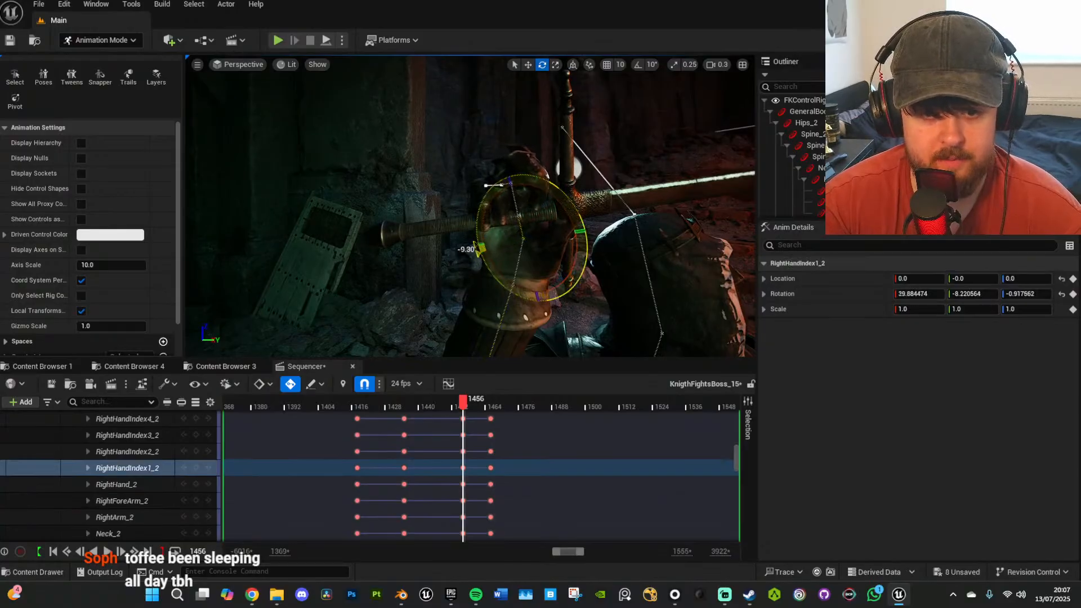
{"action": "right_click_drag", "start_coordinate": [523, 237], "coordinate": [527, 237]}
{"action": "key", "text": "s"}
Rotate RightHand_2 at frame 1456 to about -13.0, 44.2, -12.7 degrees, switching the gizmo's coordinate space for the final turns.
{"action": "left_click", "coordinate": [504, 267]}
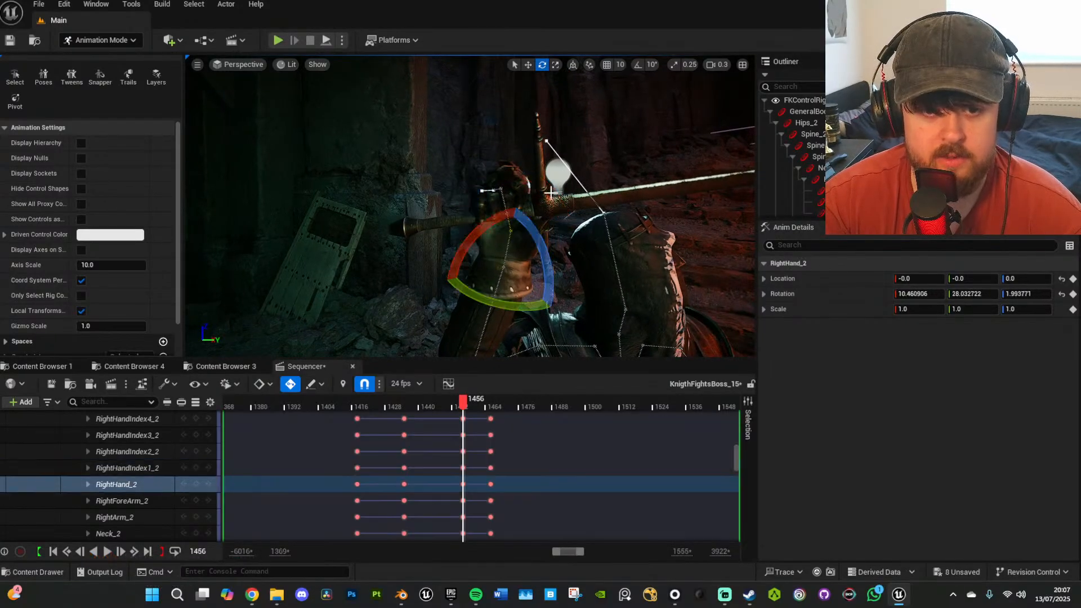
{"action": "left_click_drag", "start_coordinate": [494, 221], "coordinate": [531, 305]}
{"action": "right_click_drag", "start_coordinate": [531, 304], "coordinate": [330, 296]}
{"action": "key", "text": "d"}
{"action": "key", "text": "s"}
{"action": "key", "text": "w"}
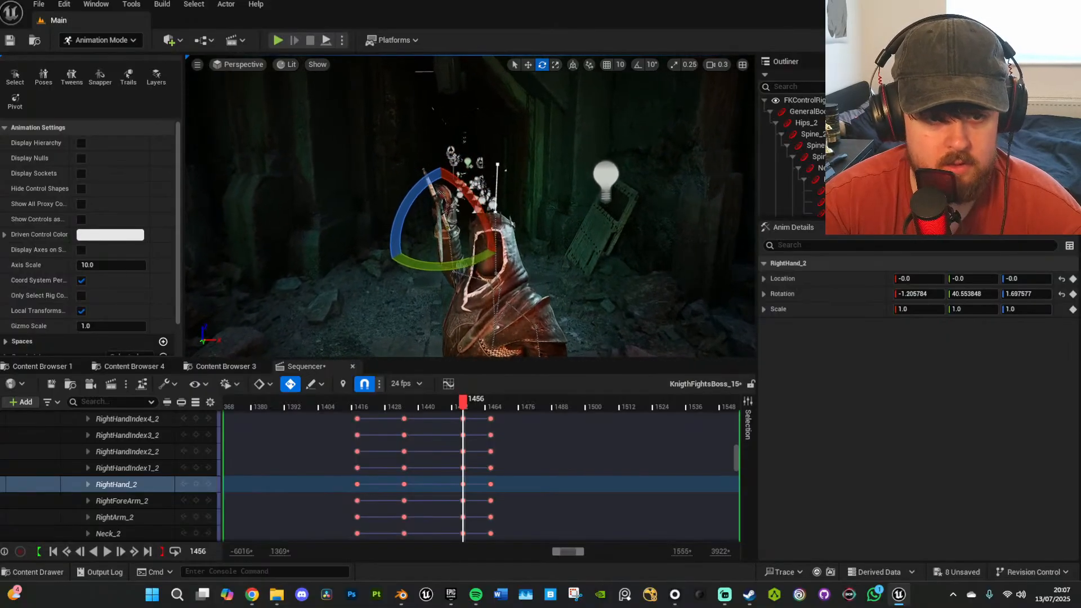
{"action": "left_click_drag", "start_coordinate": [426, 189], "coordinate": [413, 209]}
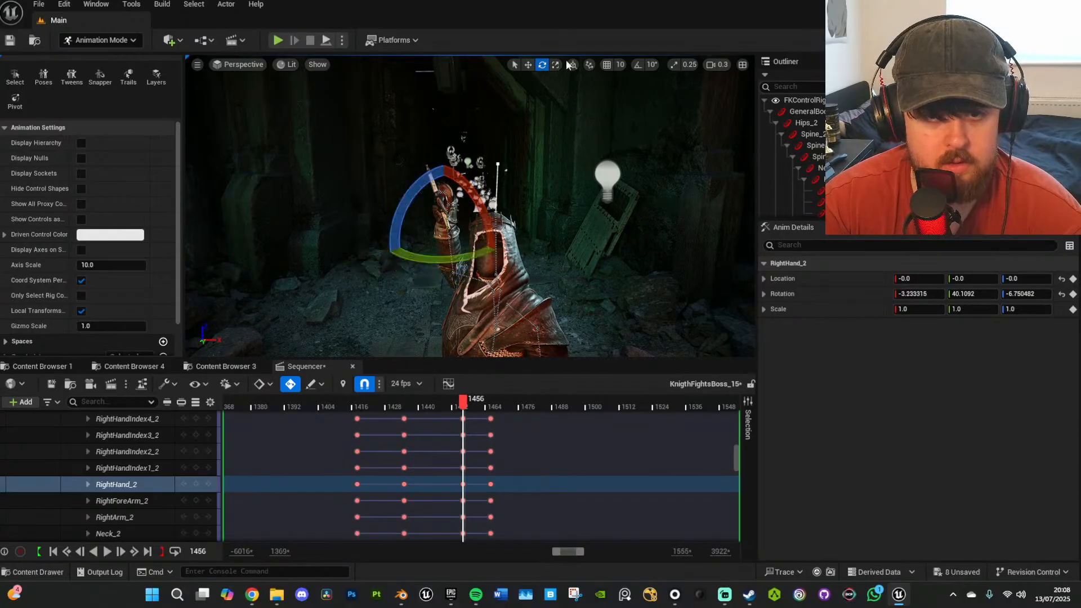
{"action": "left_click_drag", "start_coordinate": [482, 187], "coordinate": [494, 205]}
{"action": "left_click_drag", "start_coordinate": [476, 241], "coordinate": [495, 240]}
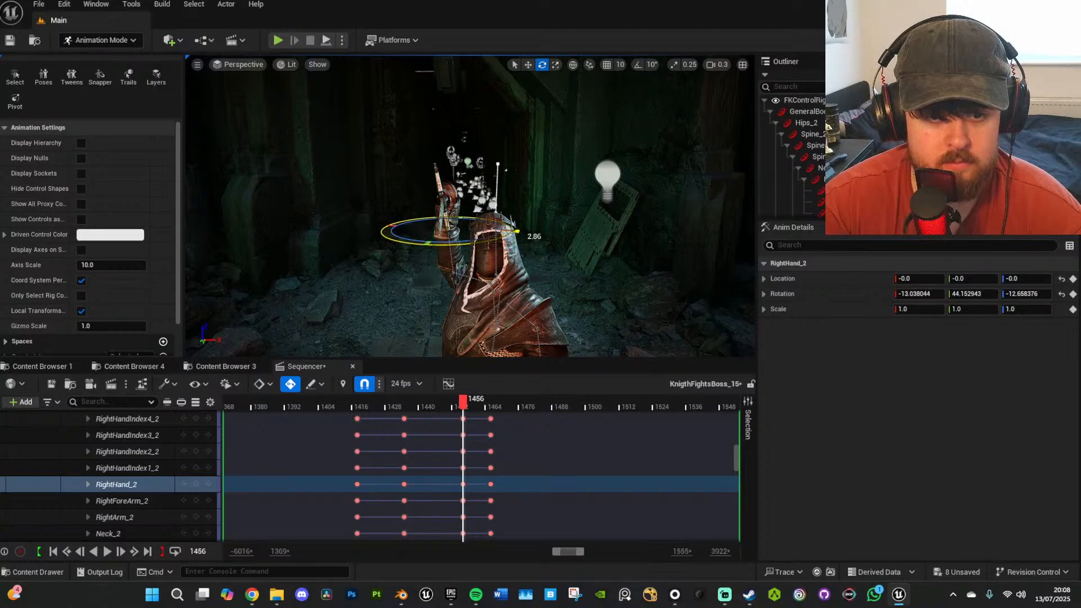
Replace RightHand_2's key at frame 1435 and rotate the hand so the sword hangs down behind the knight's back.
{"action": "left_click", "coordinate": [464, 476]}
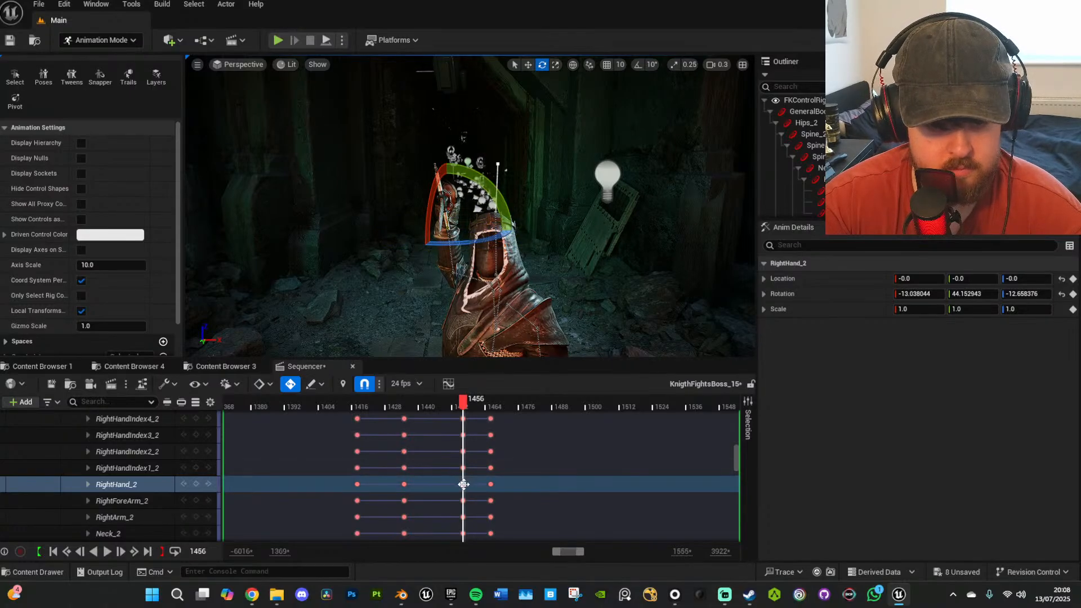
{"action": "left_click_drag", "start_coordinate": [401, 477], "coordinate": [410, 495]}
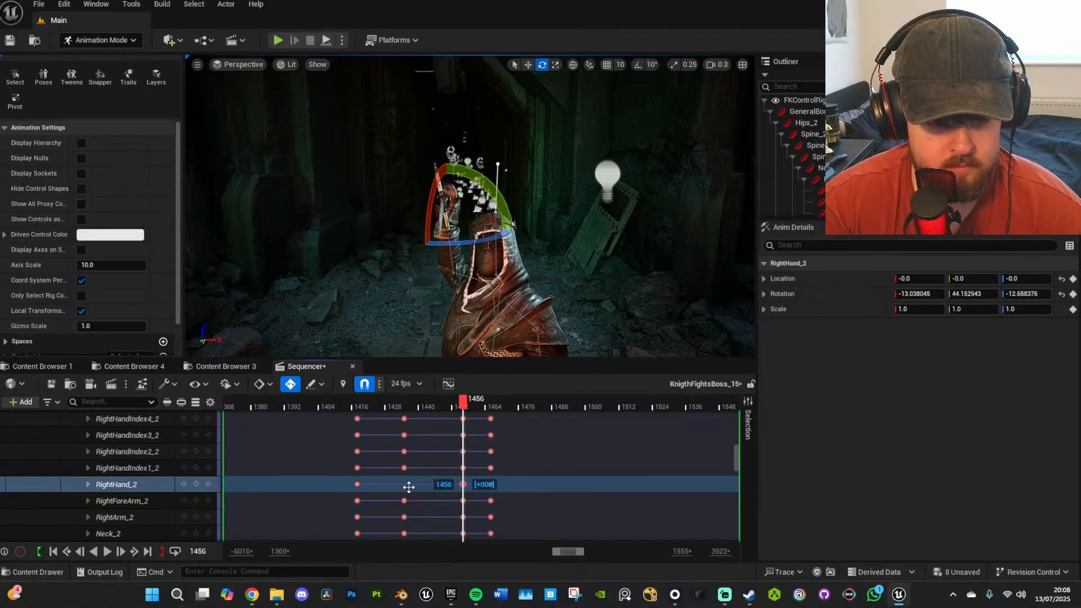
{"action": "left_click_drag", "start_coordinate": [408, 487], "coordinate": [409, 488]}
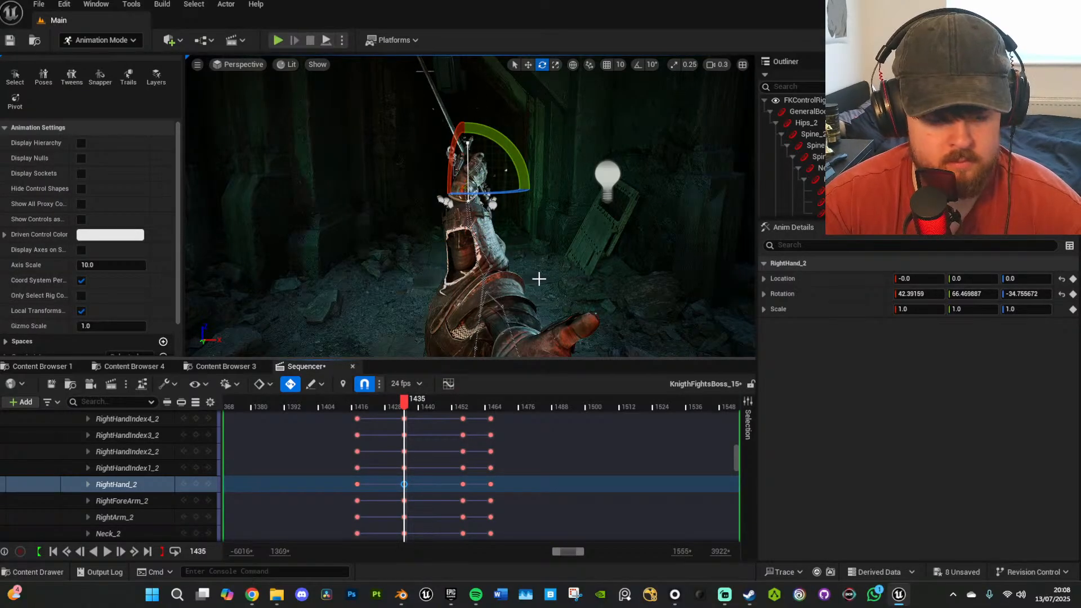
{"action": "mouse_move", "coordinate": [539, 278]}
{"action": "right_mouse_down"}
{"action": "mouse_move", "coordinate": [518, 274]}
{"action": "mouse_move", "coordinate": [552, 267]}
{"action": "right_mouse_up"}
{"action": "left_click_drag", "start_coordinate": [510, 220], "coordinate": [532, 241]}
{"action": "right_click_drag", "start_coordinate": [501, 210], "coordinate": [517, 243]}
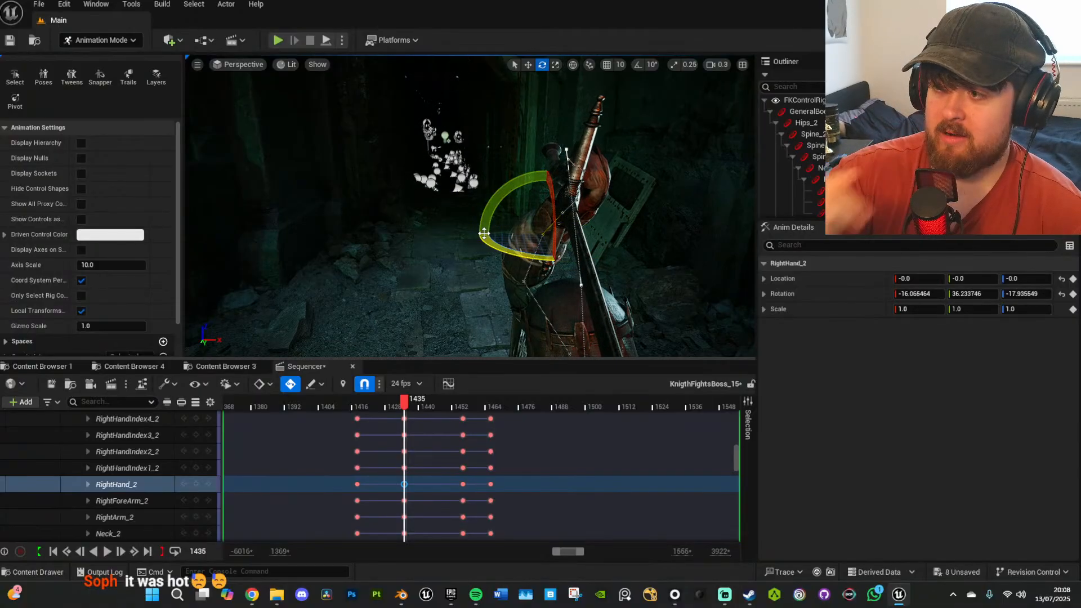
{"action": "right_click_drag", "start_coordinate": [593, 205], "coordinate": [593, 252]}
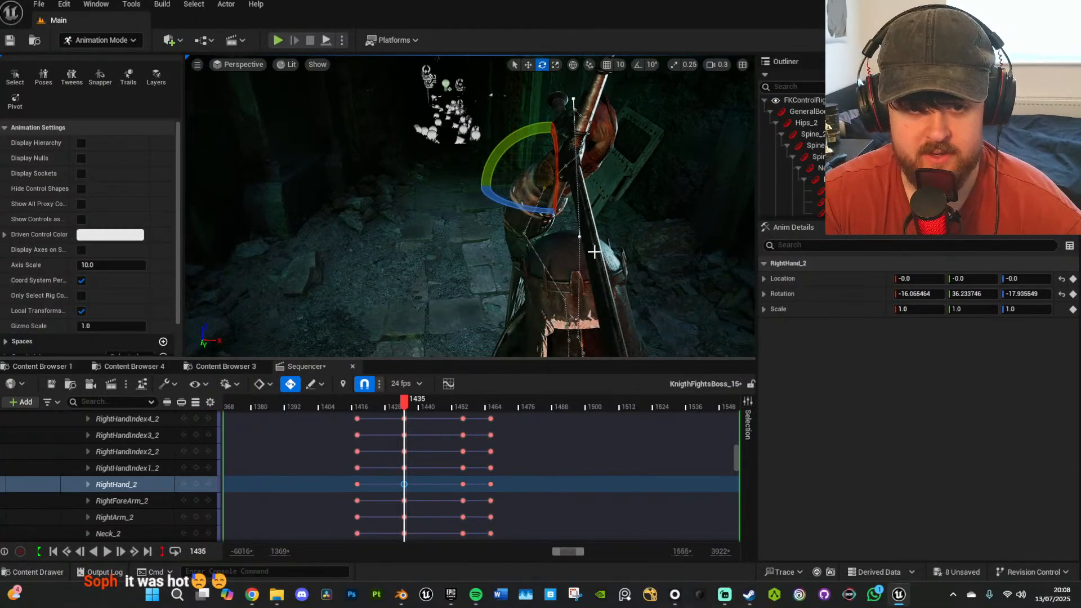
Rotate RightForeArm_2 at frame 1435 to about 11.8, 33.4, 72.7 degrees.
{"action": "left_click", "coordinate": [539, 198]}
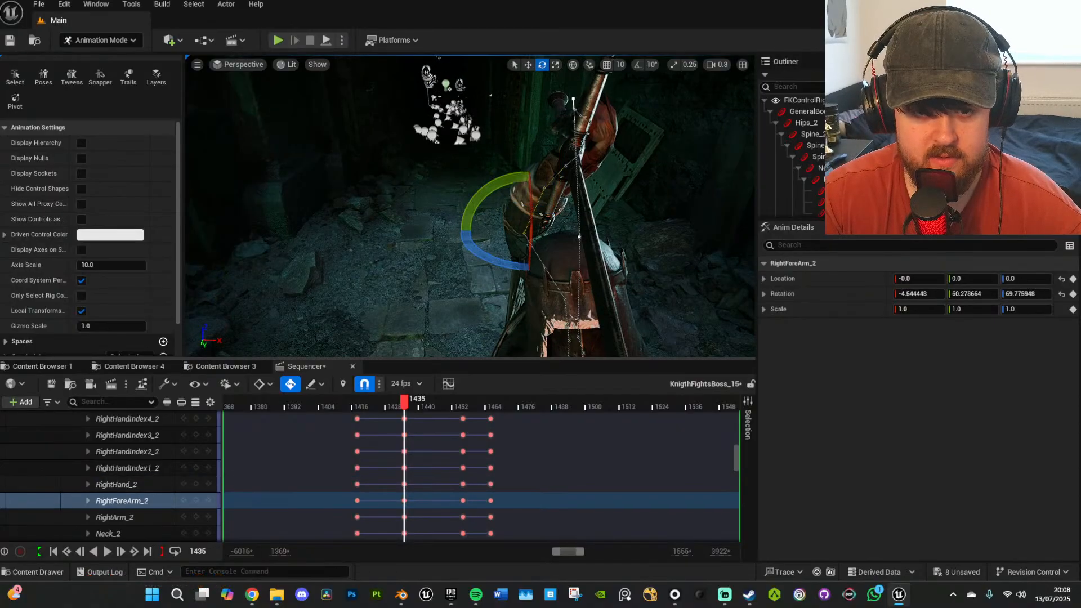
{"action": "right_click_drag", "start_coordinate": [576, 207], "coordinate": [561, 208]}
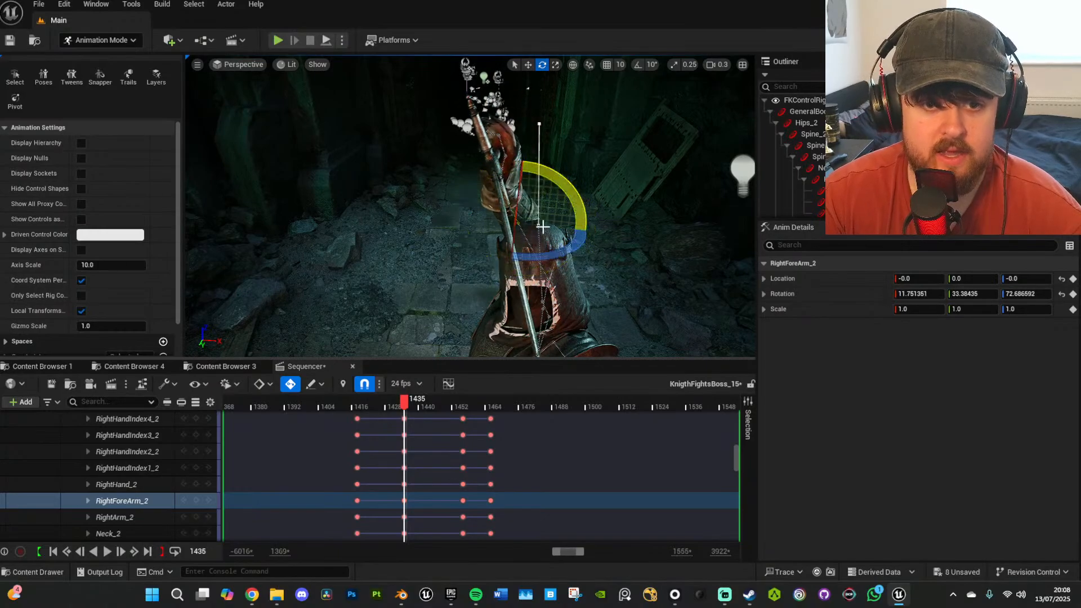
{"action": "right_click_drag", "start_coordinate": [500, 180], "coordinate": [572, 162]}
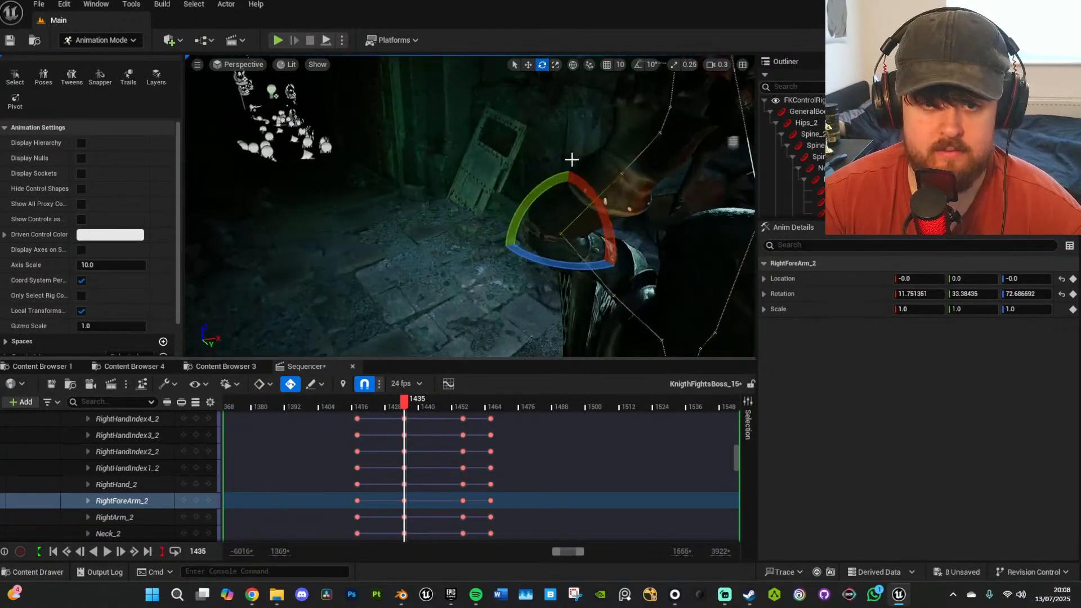
Rotate RightHand_2 at frame 1435 to about -12.3, 38.7, -31.2 degrees so the raised sword lies nearly level.
{"action": "left_click", "coordinate": [655, 168]}
{"action": "right_click_drag", "start_coordinate": [656, 168], "coordinate": [678, 222]}
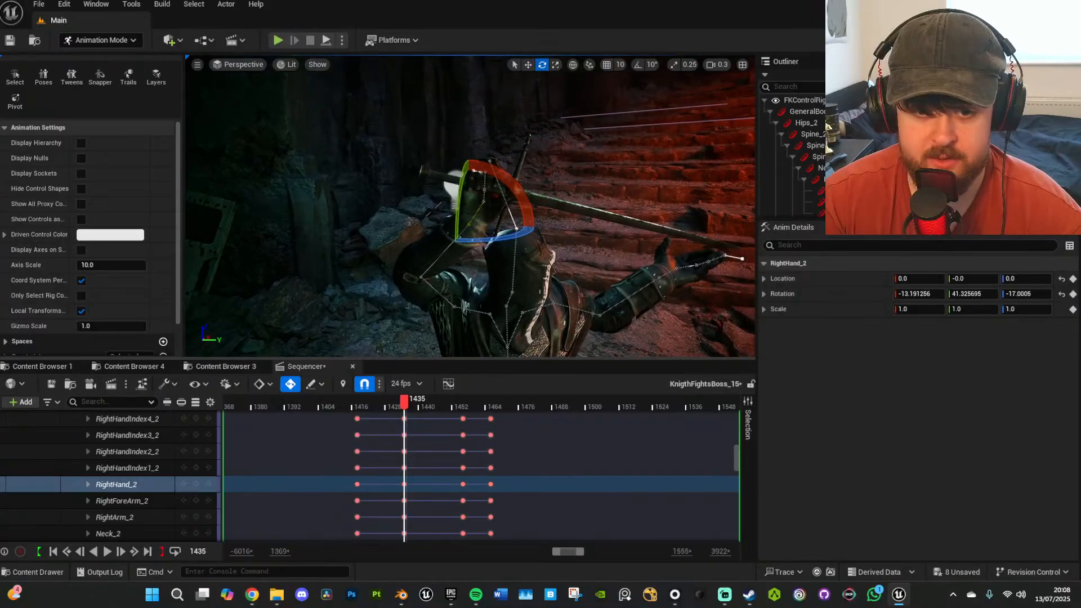
{"action": "mouse_move", "coordinate": [518, 279]}
{"action": "right_mouse_down"}
{"action": "mouse_move", "coordinate": [555, 276]}
{"action": "mouse_move", "coordinate": [537, 269]}
{"action": "right_mouse_up"}
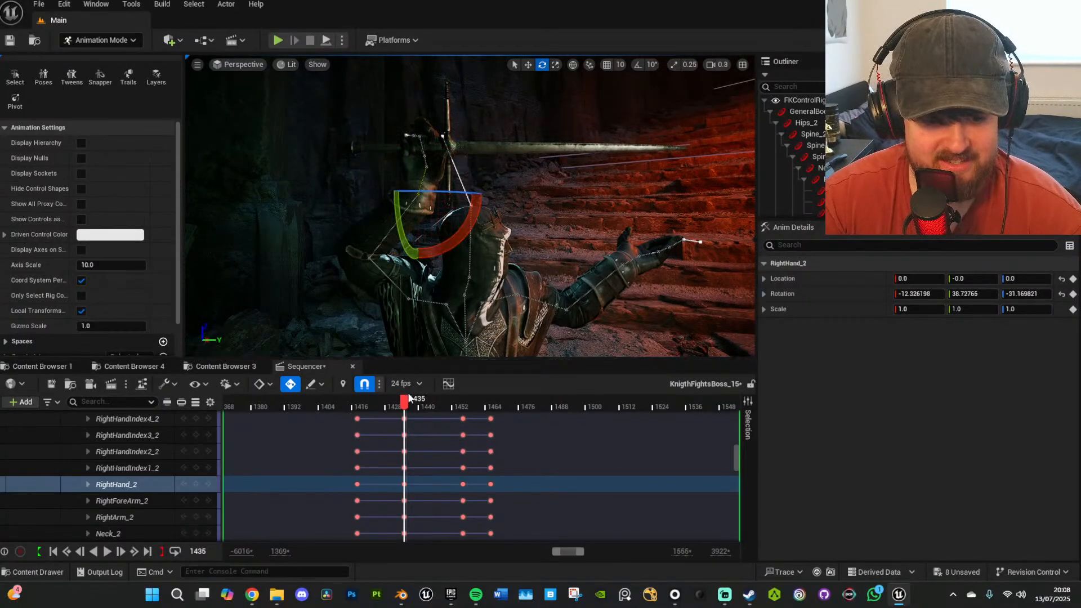
Examine the swing between frames 1387 and 1448, viewing the boss and the knight from the front.
{"action": "left_click_drag", "start_coordinate": [409, 397], "coordinate": [445, 399]}
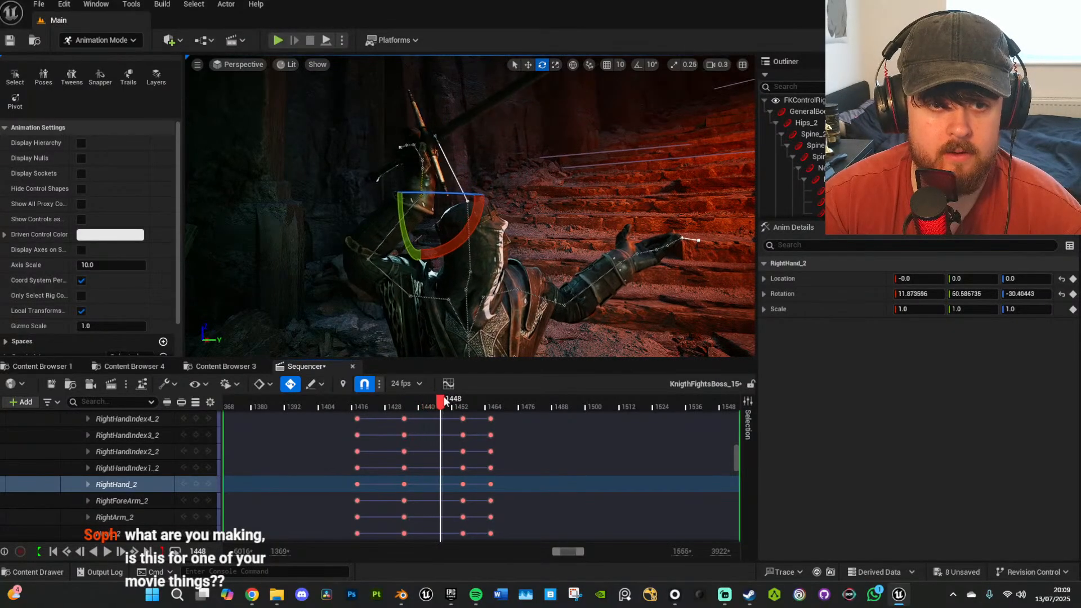
{"action": "right_click_drag", "start_coordinate": [470, 315], "coordinate": [625, 276]}
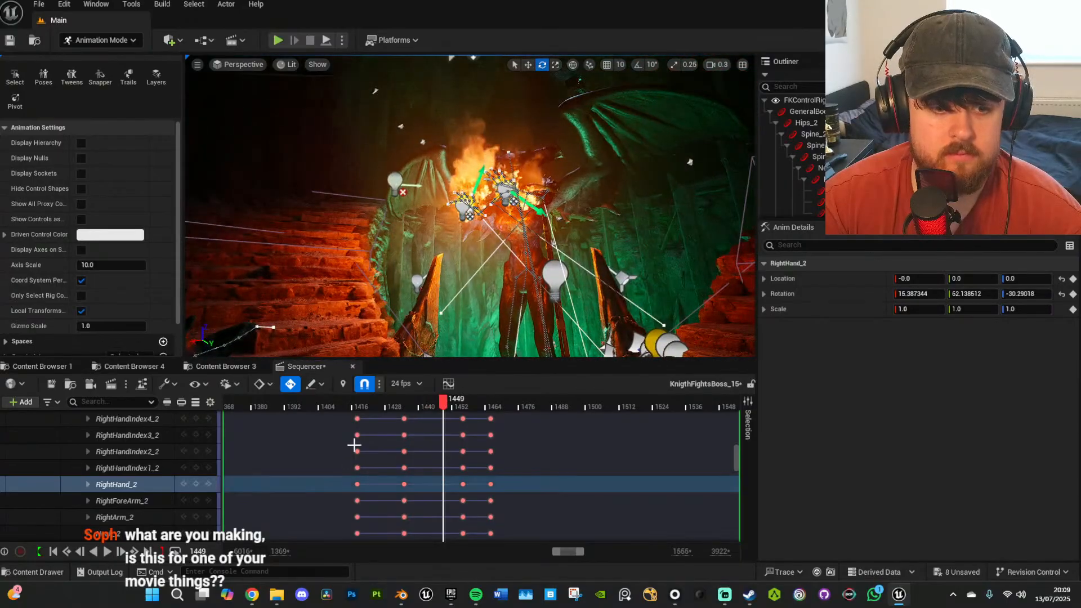
{"action": "left_click_drag", "start_coordinate": [383, 405], "coordinate": [271, 403]}
{"action": "mouse_move", "coordinate": [471, 226]}
{"action": "right_mouse_down"}
{"action": "mouse_move", "coordinate": [487, 206]}
{"action": "mouse_move", "coordinate": [486, 216]}
{"action": "right_mouse_up"}
{"action": "key", "text": "g"}
{"action": "key", "text": "w"}
{"action": "scroll", "coordinate": [484, 219], "scroll_direction": "up", "scroll_amount": 3}
{"action": "key", "text": "s"}
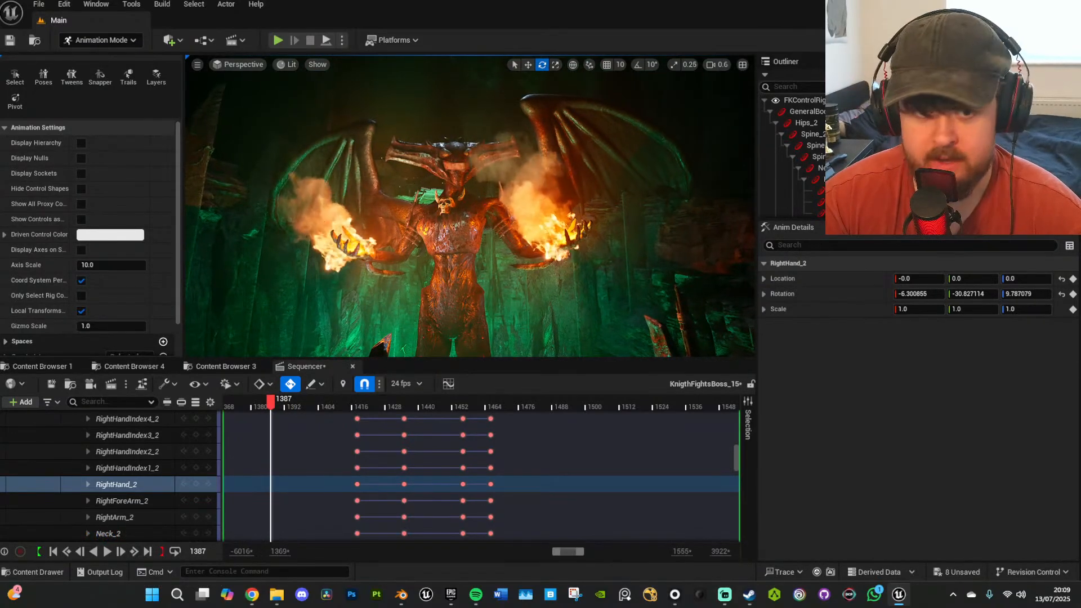
{"action": "right_click_drag", "start_coordinate": [486, 216], "coordinate": [281, 234]}
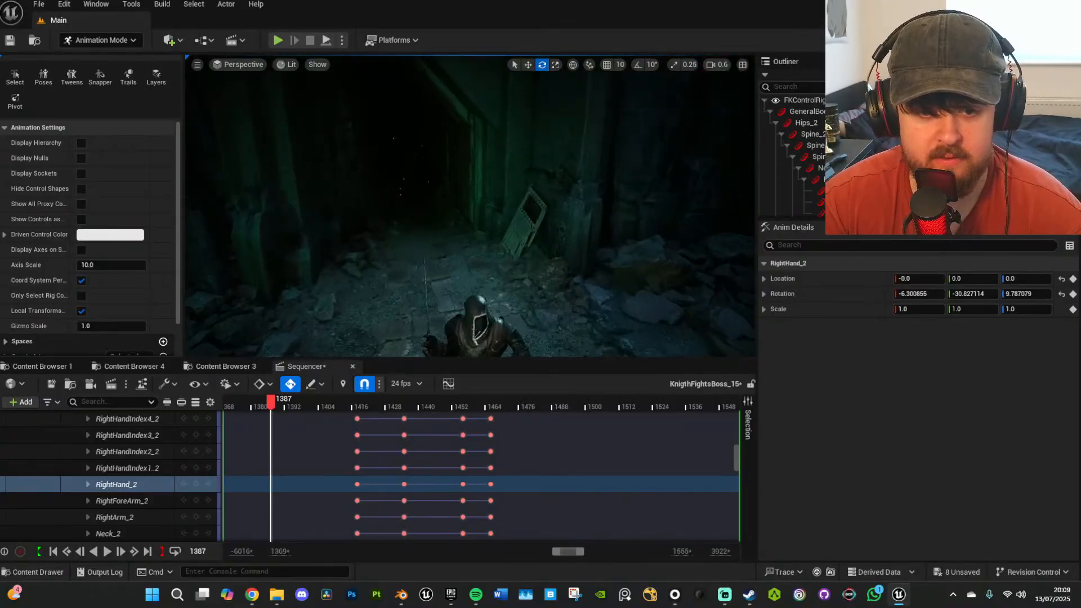
{"action": "key", "text": "w"}
{"action": "mouse_move", "coordinate": [442, 338]}
{"action": "right_mouse_down"}
{"action": "mouse_move", "coordinate": [463, 348]}
{"action": "mouse_move", "coordinate": [442, 351]}
{"action": "right_mouse_up"}
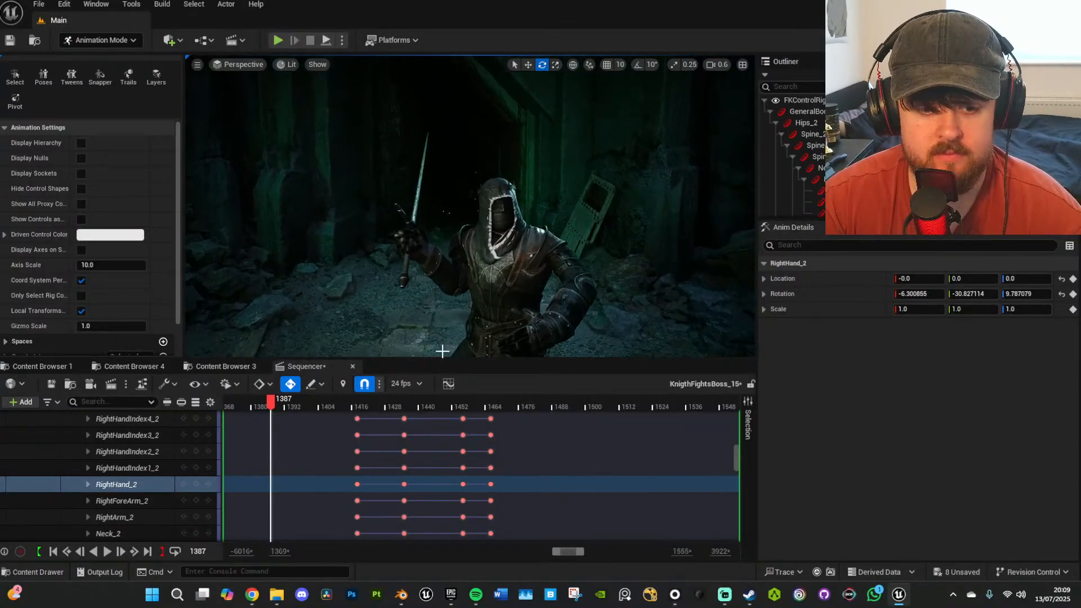
Rotate RightHand_2 at frame 1445 to about -7.0, 29.8, -26.9 degrees, adjusting the sword from both sides of the raised arm.
{"action": "left_click_drag", "start_coordinate": [403, 403], "coordinate": [419, 403]}
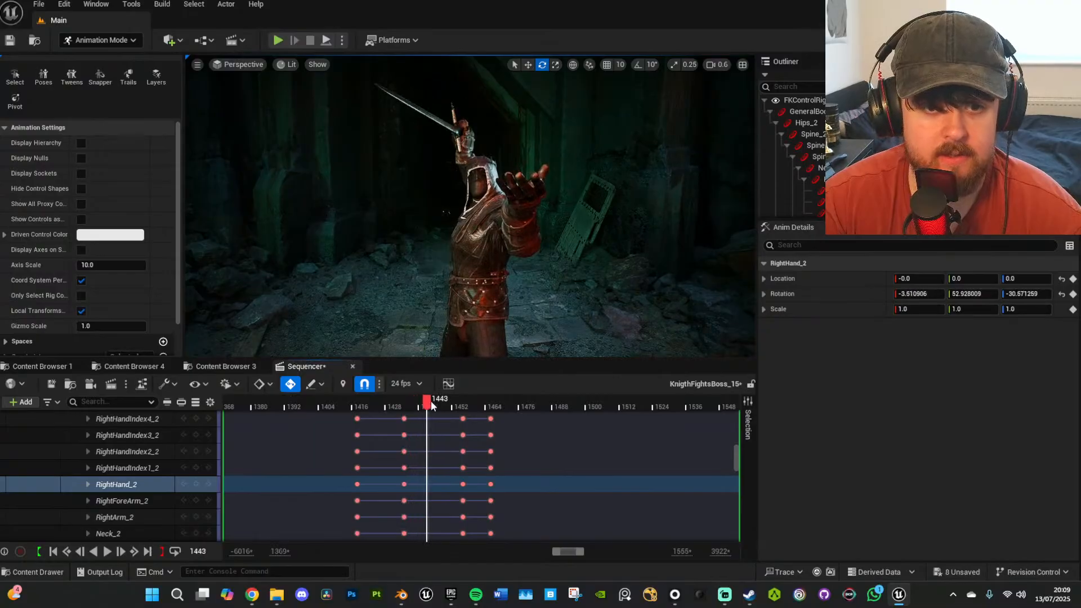
{"action": "key", "text": "w"}
{"action": "right_click_drag", "start_coordinate": [451, 248], "coordinate": [553, 257]}
{"action": "key", "text": "a"}
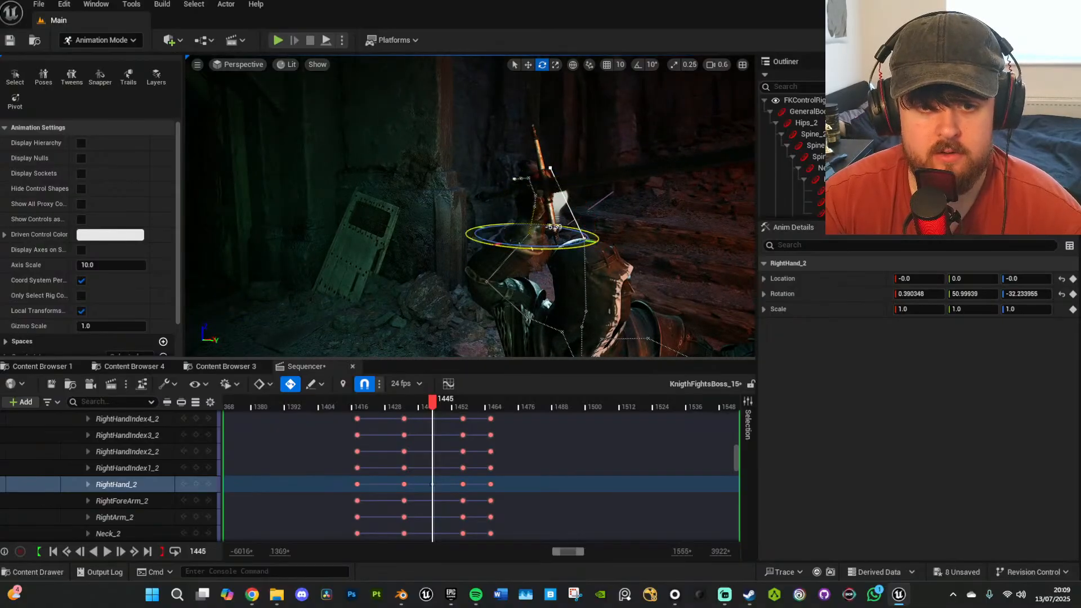
{"action": "left_click_drag", "start_coordinate": [536, 246], "coordinate": [535, 247]}
{"action": "key", "text": "d"}
{"action": "right_click_drag", "start_coordinate": [633, 241], "coordinate": [503, 246]}
{"action": "key", "text": "a"}
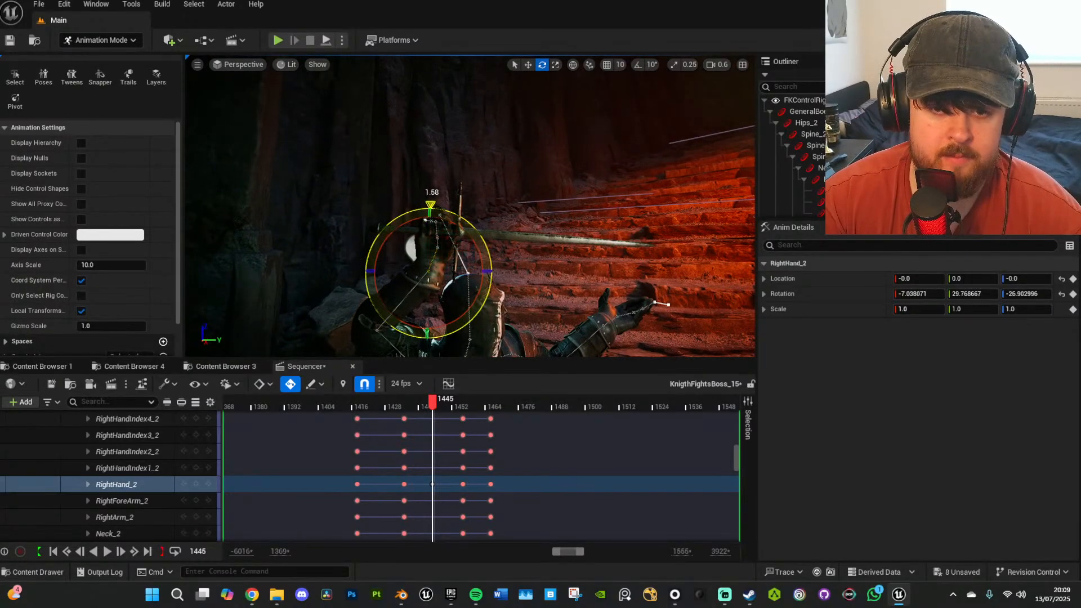
Rotate RightHand_2 at frame 1451 to about -0.7, 47.9, -20.0 degrees and play back the swing.
{"action": "mouse_move", "coordinate": [433, 400]}
{"action": "left_mouse_down"}
{"action": "mouse_move", "coordinate": [410, 400]}
{"action": "mouse_move", "coordinate": [452, 397]}
{"action": "left_mouse_up"}
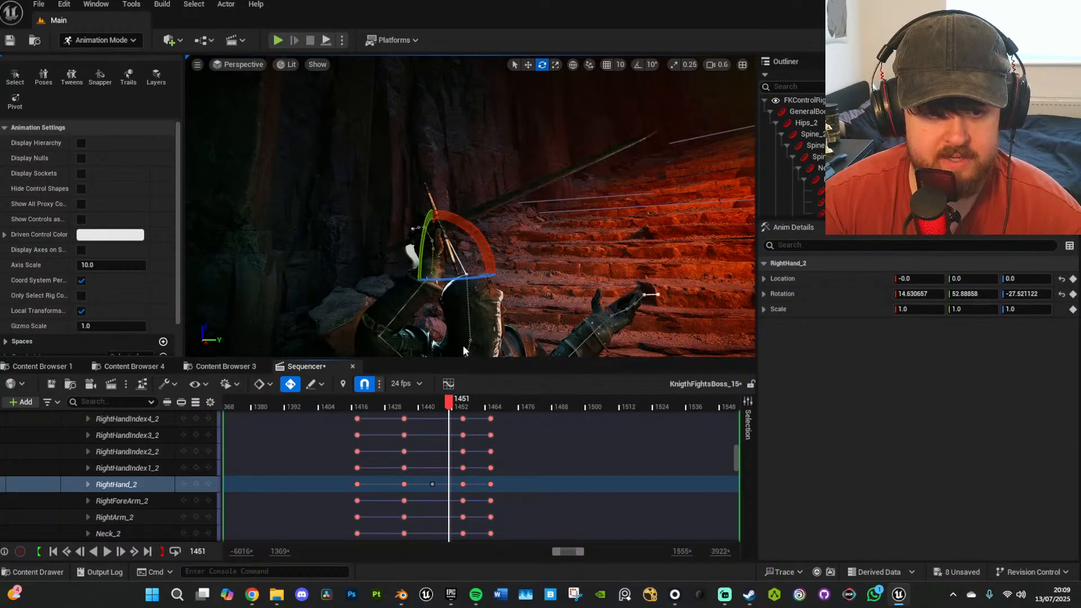
{"action": "left_click_drag", "start_coordinate": [473, 225], "coordinate": [432, 342]}
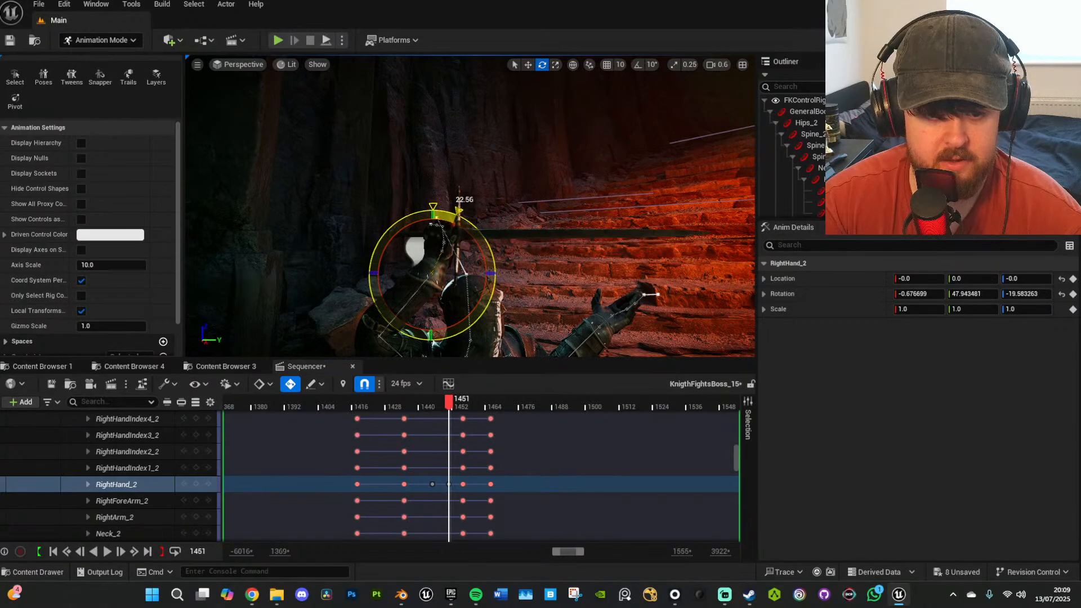
{"action": "key", "text": "space"}
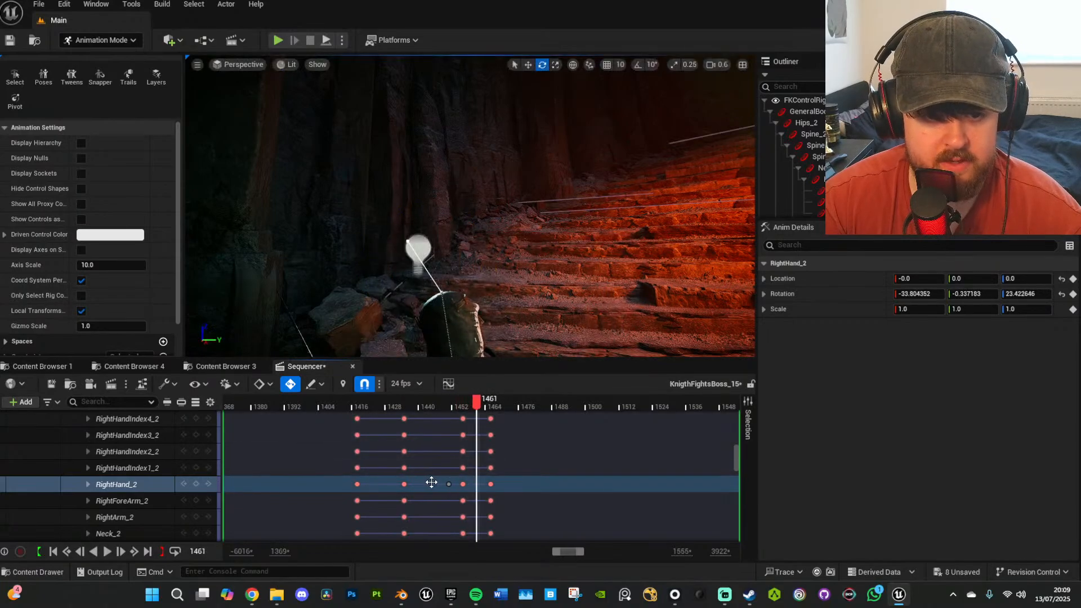
{"action": "mouse_move", "coordinate": [453, 398]}
{"action": "left_mouse_down"}
{"action": "mouse_move", "coordinate": [438, 403]}
{"action": "mouse_move", "coordinate": [456, 405]}
{"action": "left_mouse_up"}
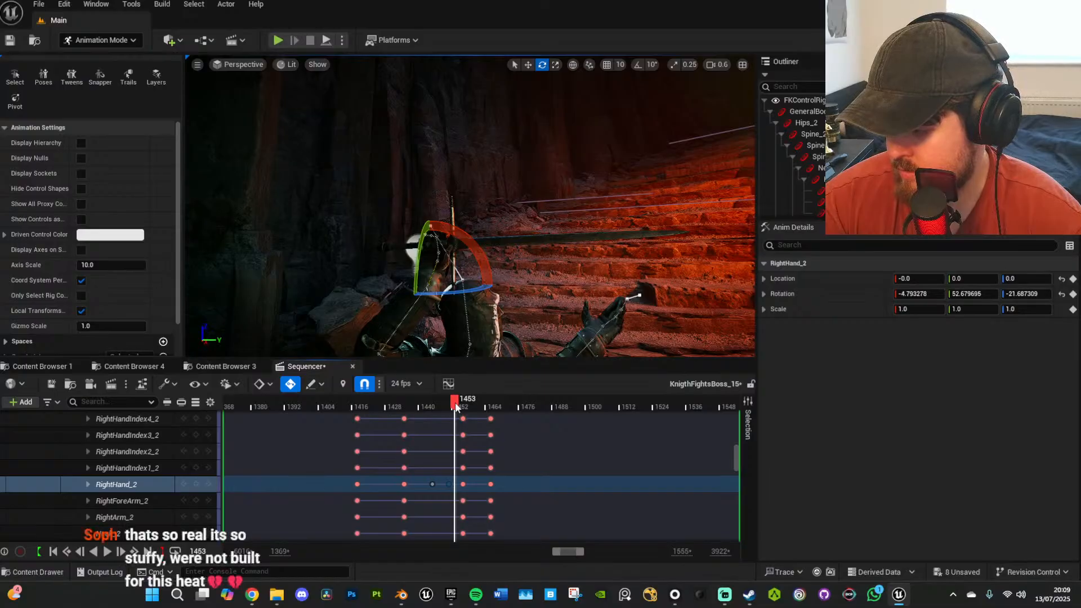
{"action": "left_click", "coordinate": [408, 403]}
{"action": "key", "text": "space"}
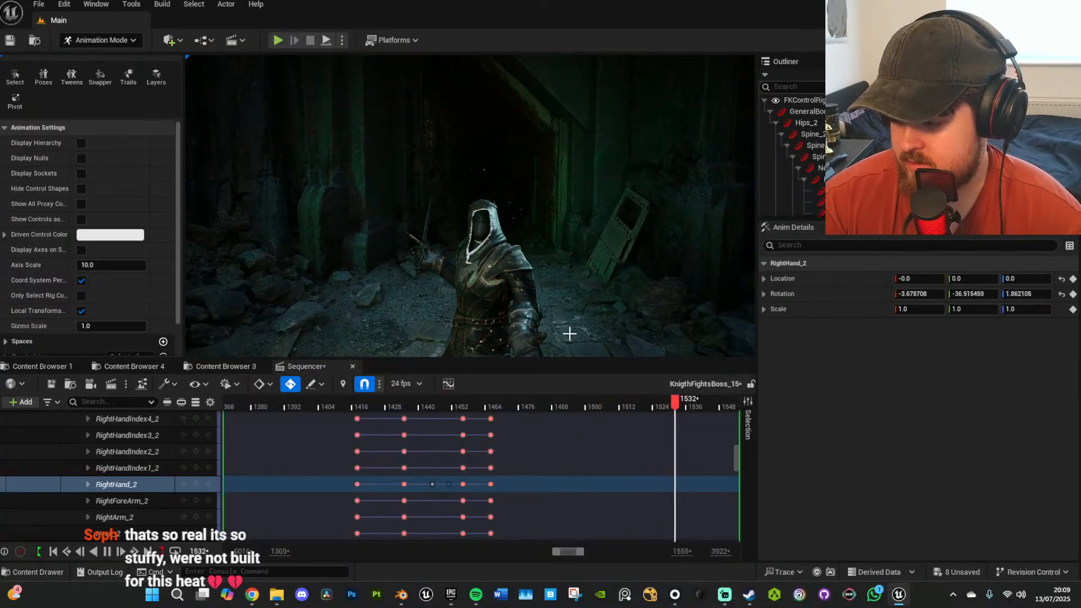
Replay the swing and rotate RightHand_2 at frame 1451 to about -6.2, 18.8, -33.2 degrees.
{"action": "left_click", "coordinate": [338, 402]}
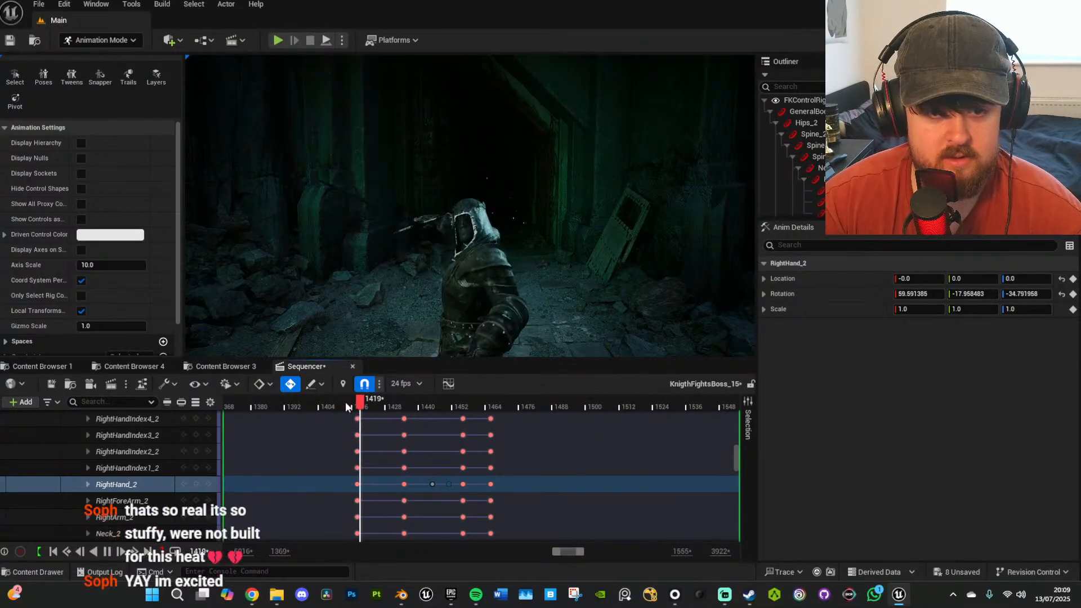
{"action": "left_click", "coordinate": [400, 404]}
{"action": "key", "text": "space"}
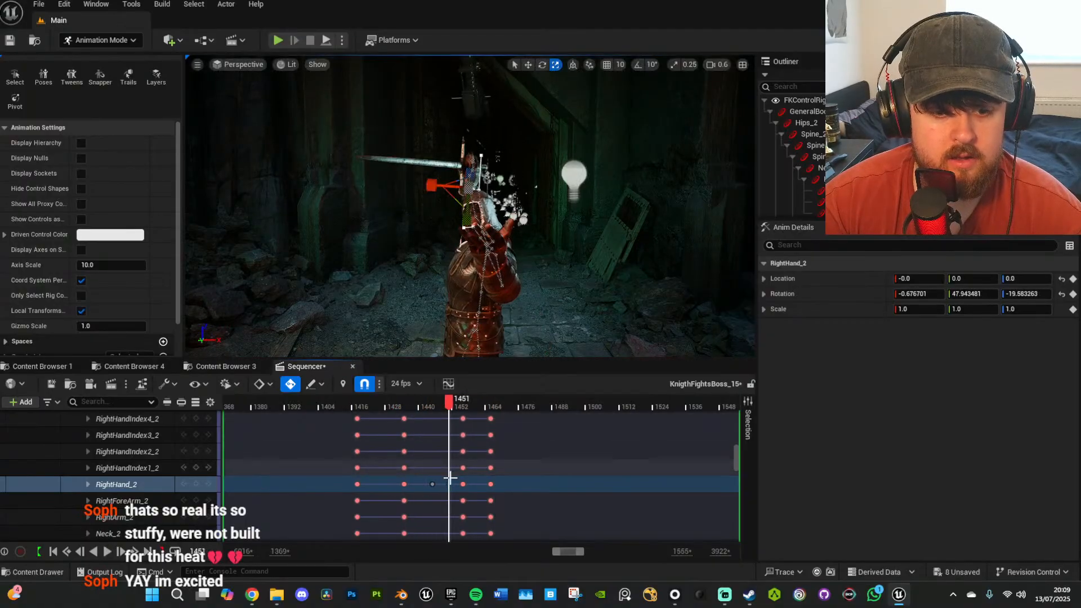
{"action": "right_click_drag", "start_coordinate": [511, 257], "coordinate": [489, 256]}
{"action": "key", "text": "e"}
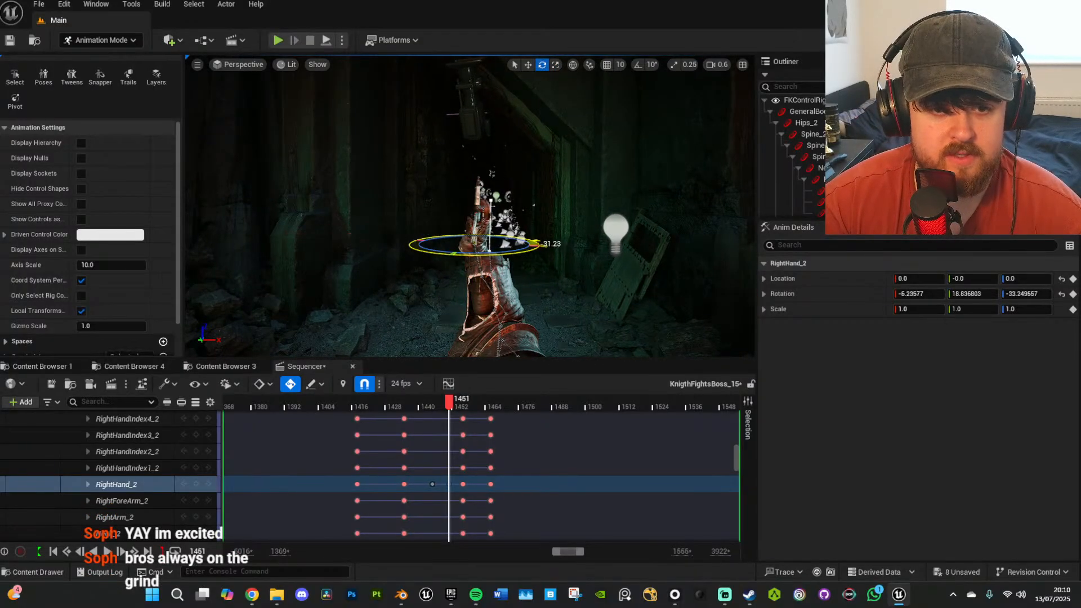
{"action": "right_click_drag", "start_coordinate": [501, 285], "coordinate": [496, 281]}
Play back the swing from before frame 1435 to check the hand's motion through frames 1445 and 1451.
{"action": "middle_click", "coordinate": [433, 483]}
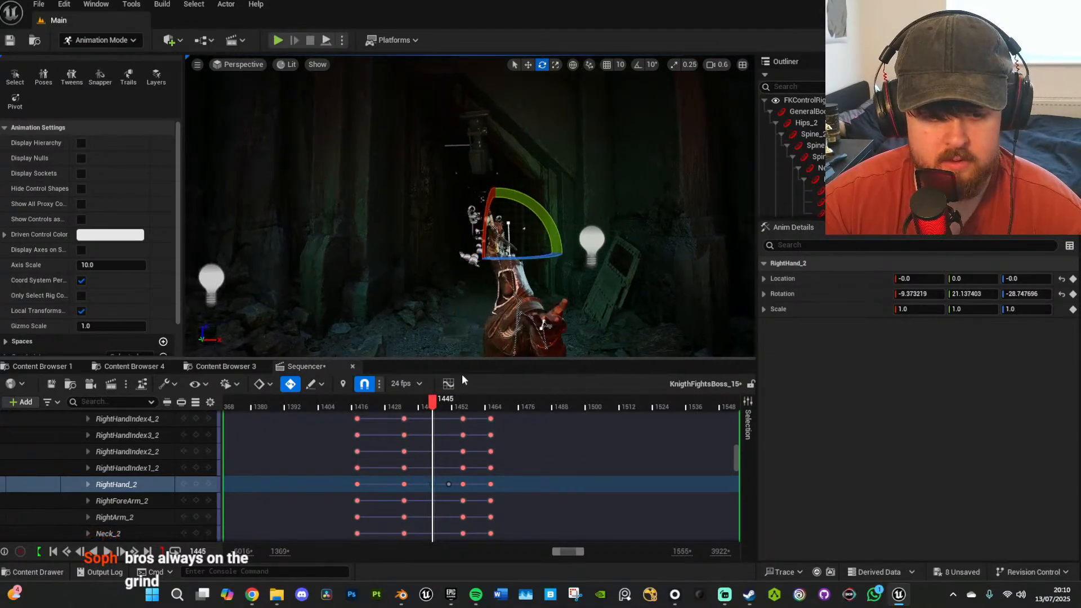
{"action": "left_click", "coordinate": [398, 401]}
{"action": "key", "text": "space"}
{"action": "key", "text": "space"}
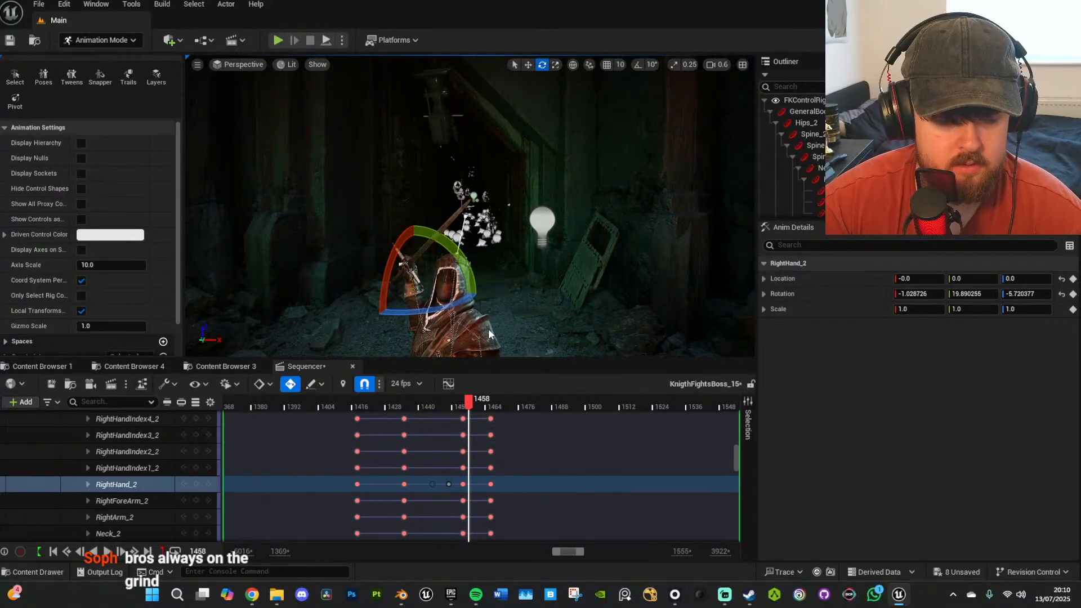
{"action": "right_click_drag", "start_coordinate": [488, 329], "coordinate": [479, 335]}
{"action": "left_click", "coordinate": [381, 403]}
{"action": "key", "text": "space"}
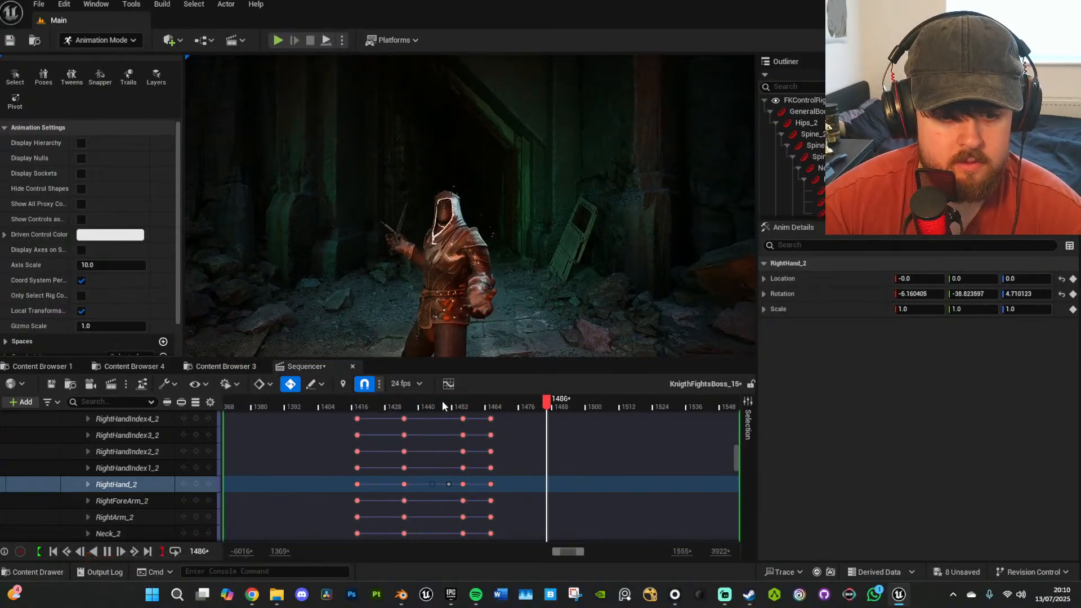
Try rotating RightHand_2 at frame 1459 to about -2.3, 10.2, 1.5 degrees and remove that key.
{"action": "left_click_drag", "start_coordinate": [441, 400], "coordinate": [471, 398]}
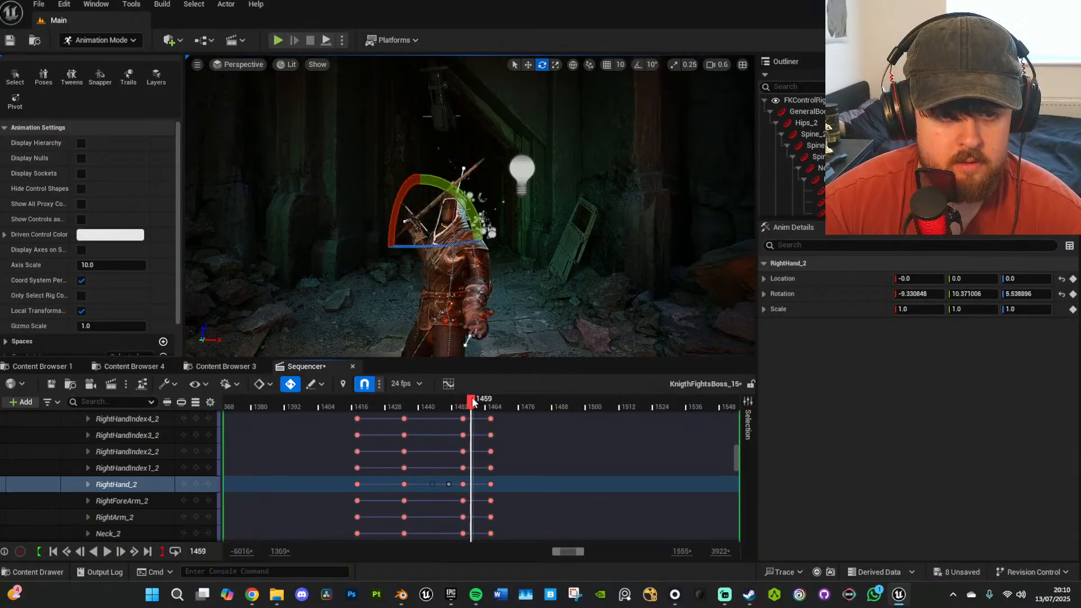
{"action": "key", "text": "f"}
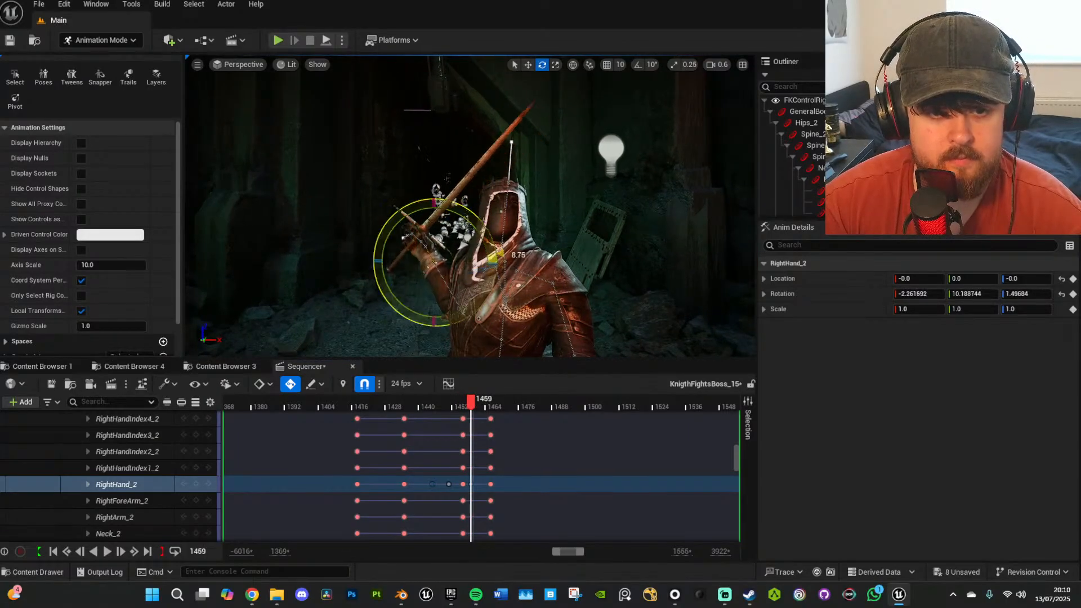
{"action": "key", "text": "space"}
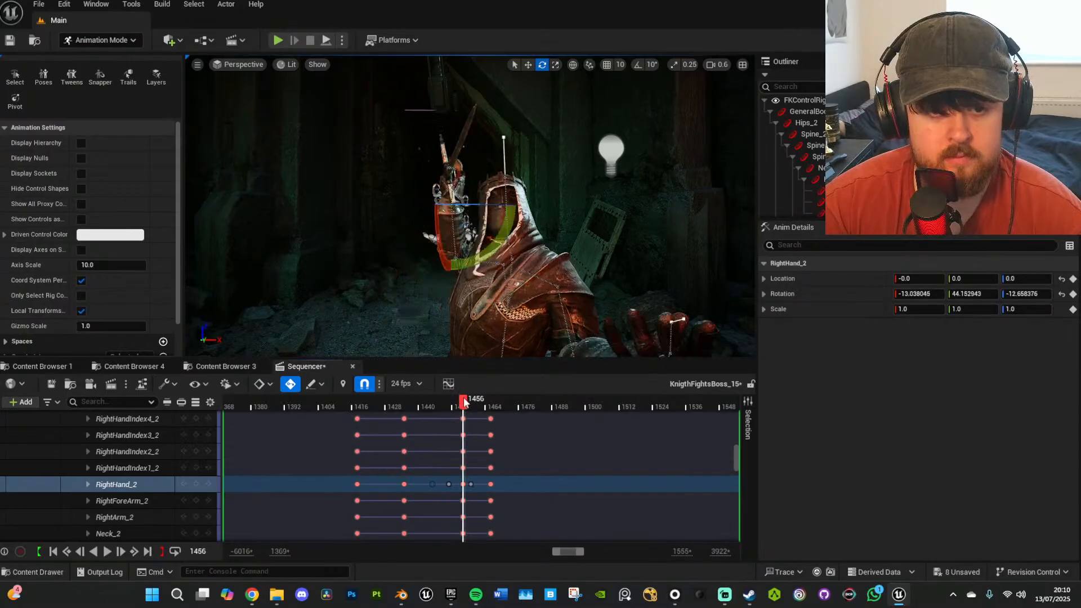
{"action": "key", "text": "space"}
{"action": "left_click_drag", "start_coordinate": [472, 400], "coordinate": [490, 400]}
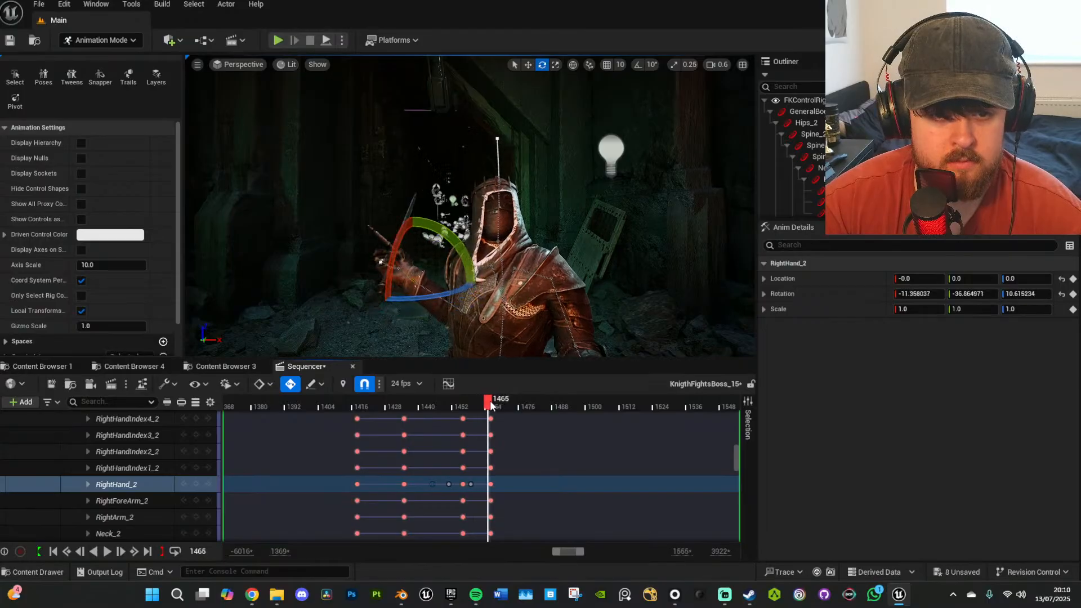
{"action": "left_click", "coordinate": [471, 484]}
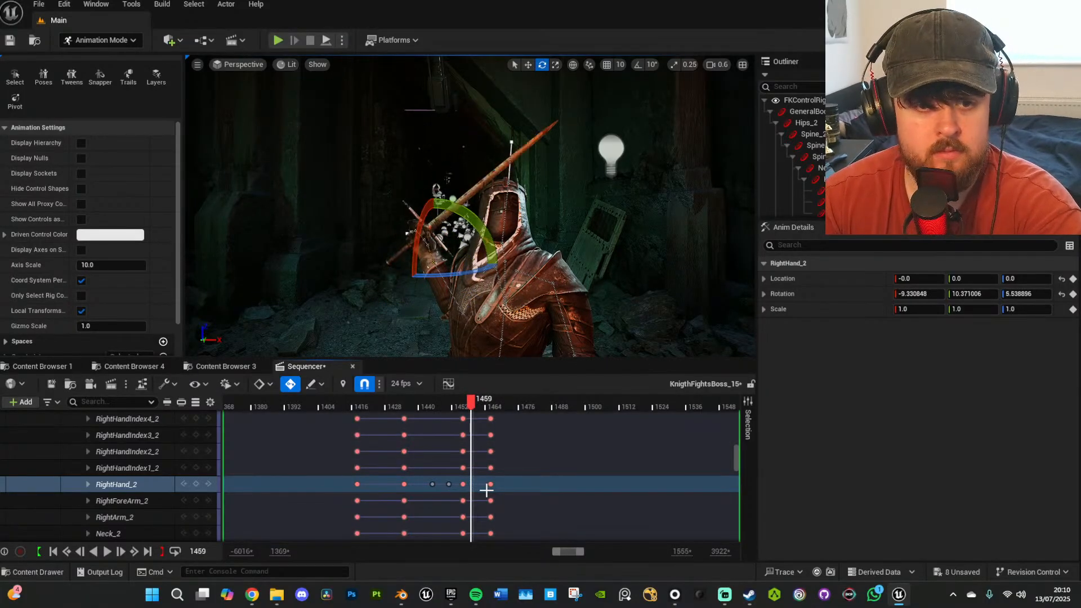
Play back the sword swing from frame 1414 in a wider view of the knight.
{"action": "left_click", "coordinate": [436, 397]}
{"action": "key", "text": "space"}
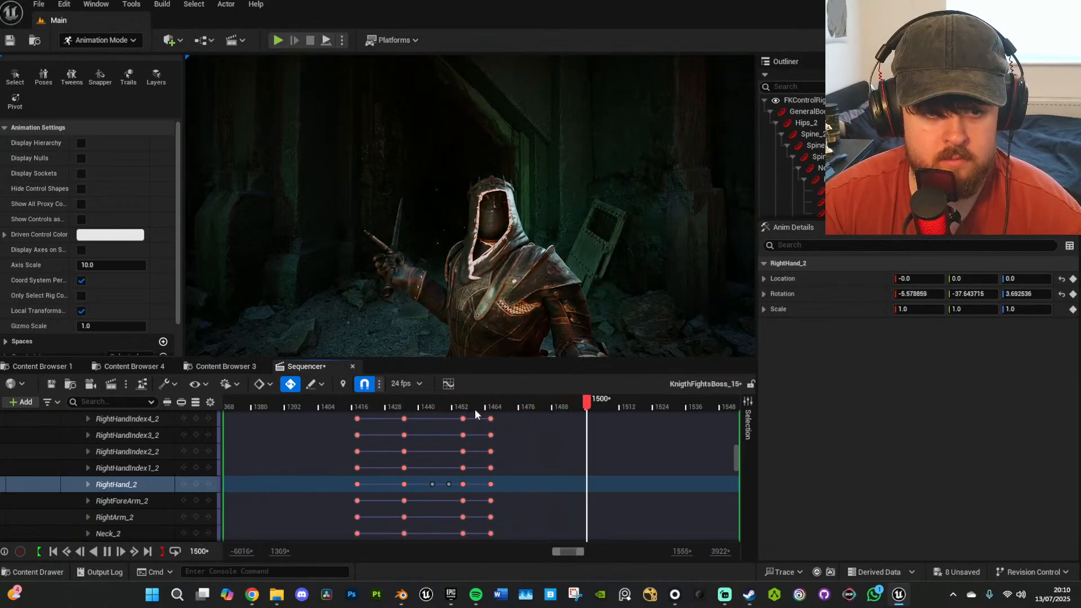
{"action": "key", "text": "space"}
{"action": "key", "text": "s"}
{"action": "right_click_drag", "start_coordinate": [569, 311], "coordinate": [567, 323]}
{"action": "left_click", "coordinate": [346, 403]}
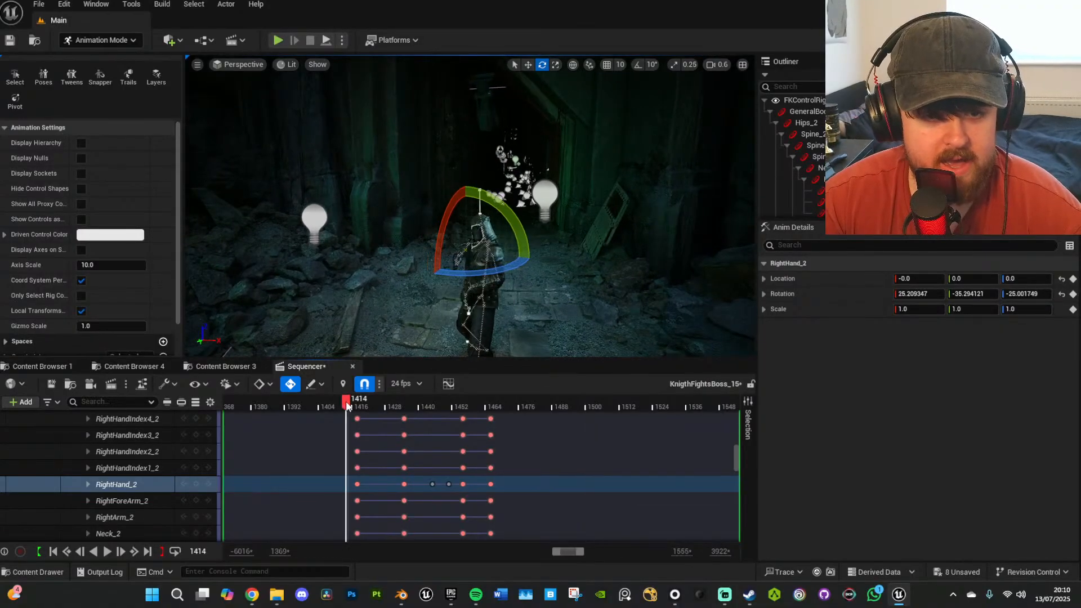
{"action": "key", "text": "space"}
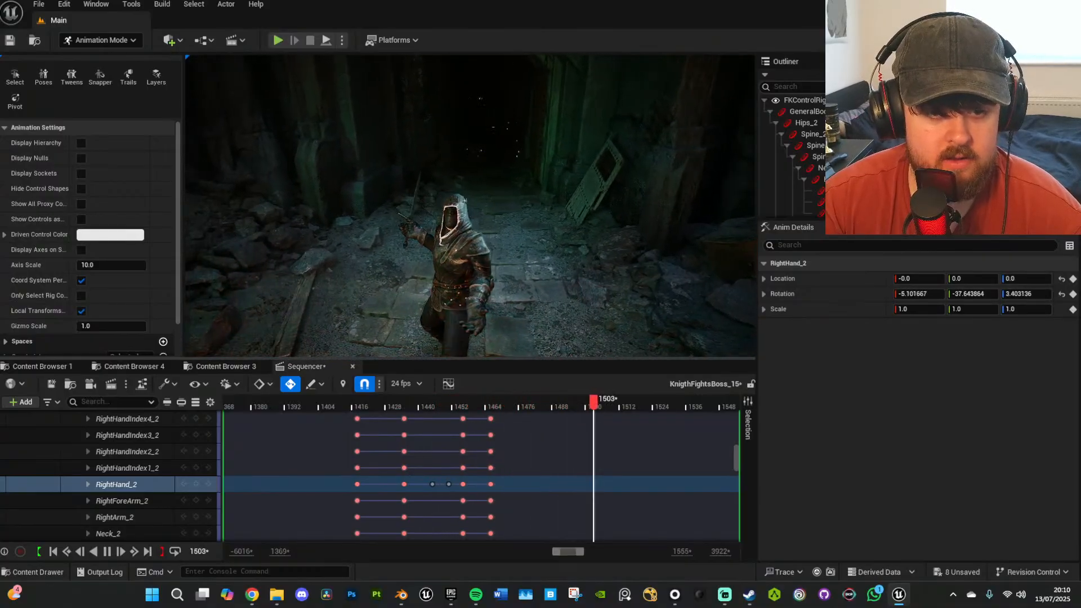
Show a longer range of the timeline and play the knight's performance before and after the swing.
{"action": "left_click_drag", "start_coordinate": [579, 551], "coordinate": [530, 553]}
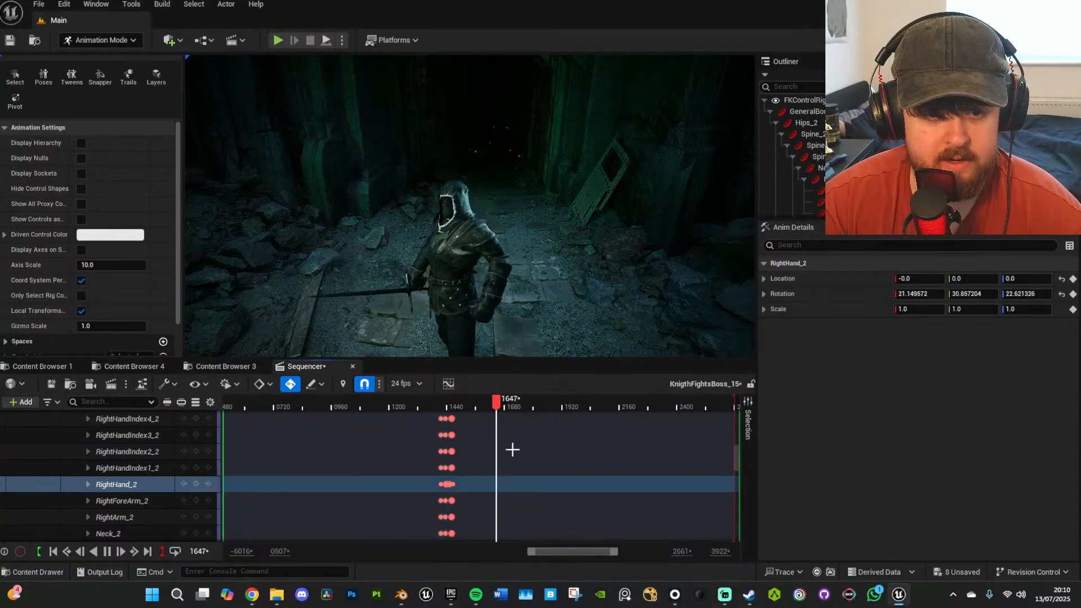
{"action": "key", "text": "space"}
{"action": "left_click_drag", "start_coordinate": [398, 406], "coordinate": [421, 408]}
{"action": "key", "text": "space"}
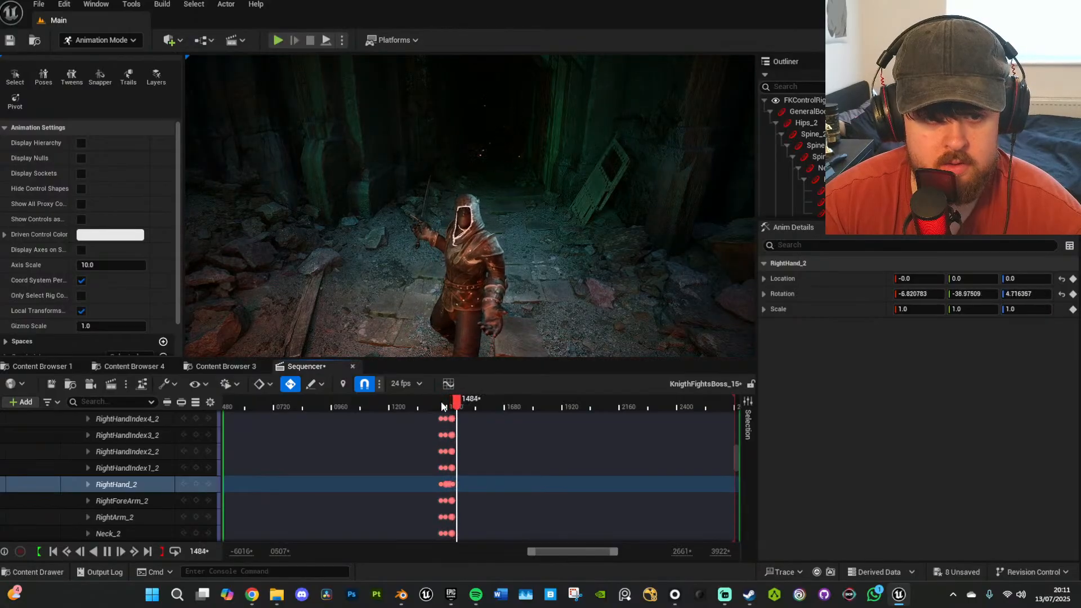
{"action": "key", "text": "space"}
{"action": "scroll", "coordinate": [473, 453], "scroll_direction": "down", "scroll_amount": 3, "text": "ctrl"}
{"action": "left_click_drag", "start_coordinate": [348, 406], "coordinate": [327, 407]}
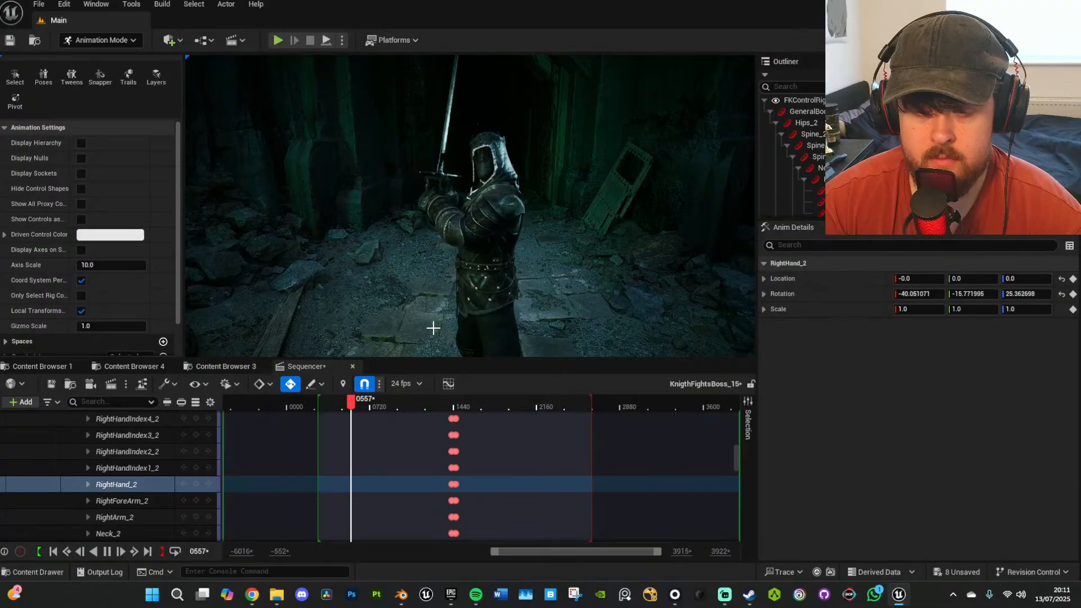
Go to frame 601 and frame the knight from behind as he faces the boss.
{"action": "left_click", "coordinate": [356, 401]}
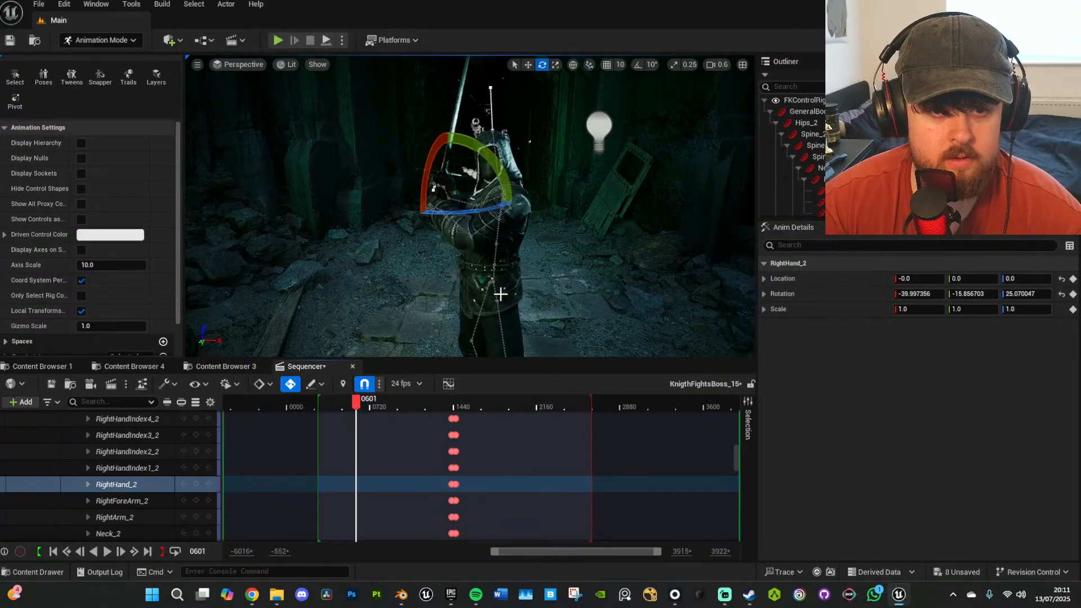
{"action": "right_click_drag", "start_coordinate": [470, 206], "coordinate": [646, 174]}
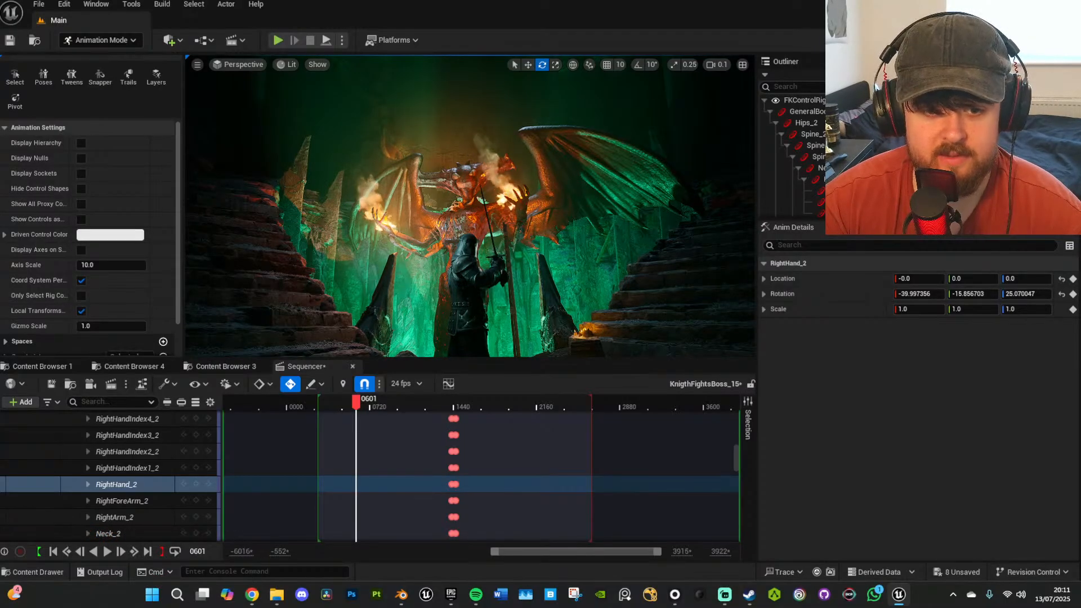
{"action": "right_click_drag", "start_coordinate": [350, 241], "coordinate": [349, 245]}
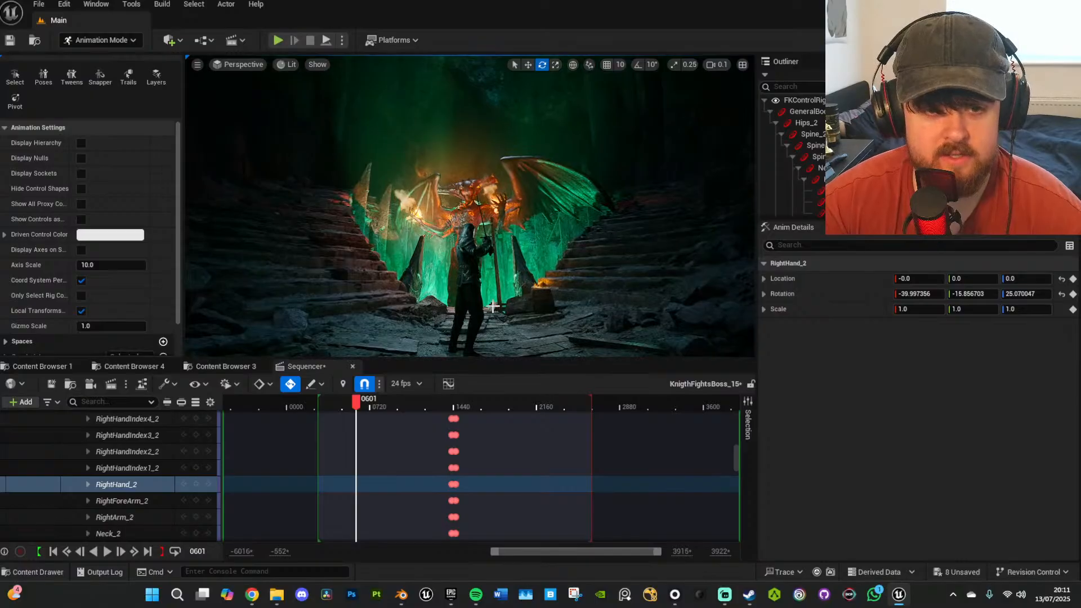
{"action": "key", "text": "w"}
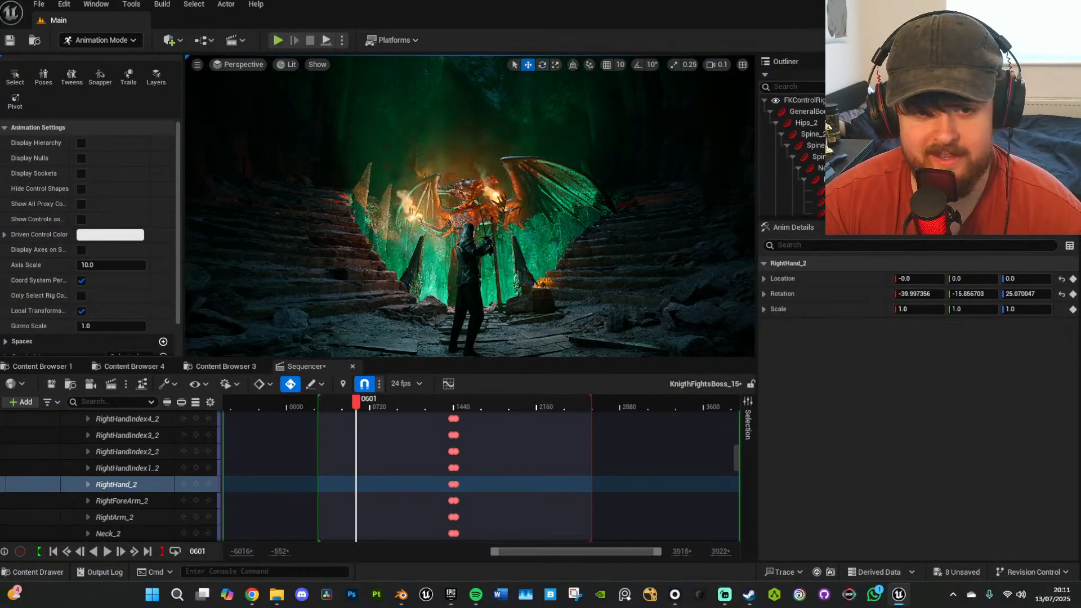
{"action": "right_click_drag", "start_coordinate": [360, 225], "coordinate": [360, 237]}
{"action": "scroll", "coordinate": [533, 243], "scroll_direction": "up", "scroll_amount": 3}
{"action": "key", "text": "w"}
{"action": "right_click_drag", "start_coordinate": [533, 243], "coordinate": [533, 243]}
Switch the editor to Selection Mode and save all modified files.
{"action": "left_click", "coordinate": [109, 40]}
{"action": "left_click", "coordinate": [104, 58]}
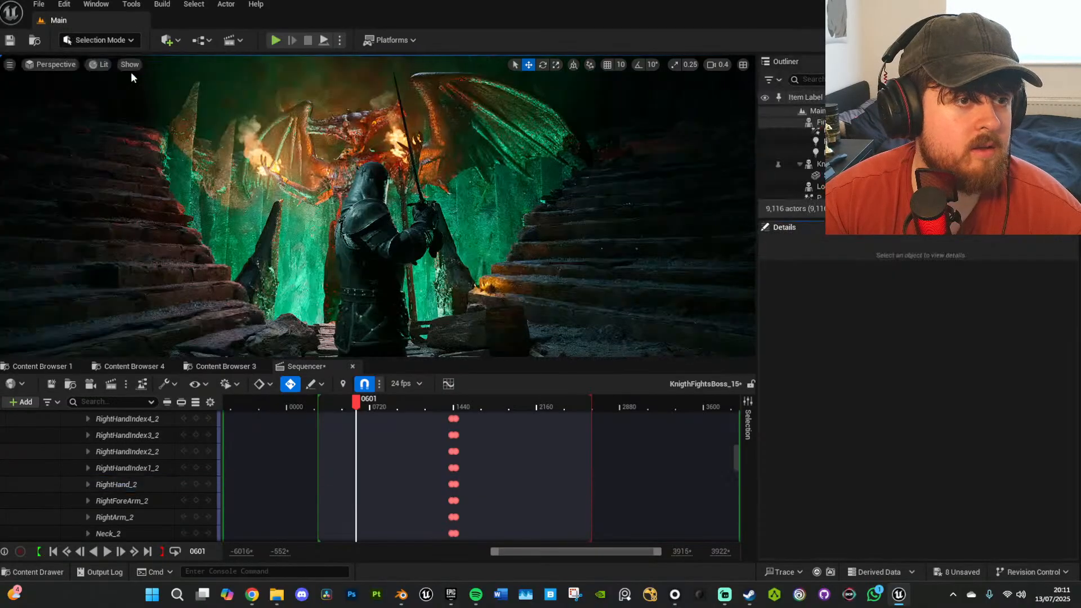
{"action": "left_click", "coordinate": [41, 4]}
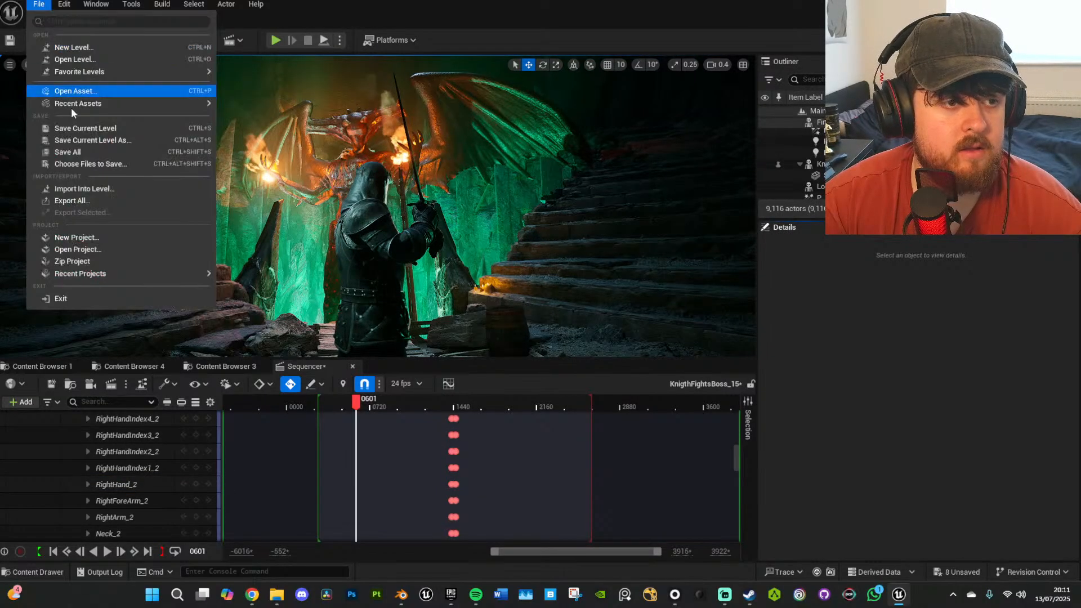
{"action": "left_click", "coordinate": [73, 153]}
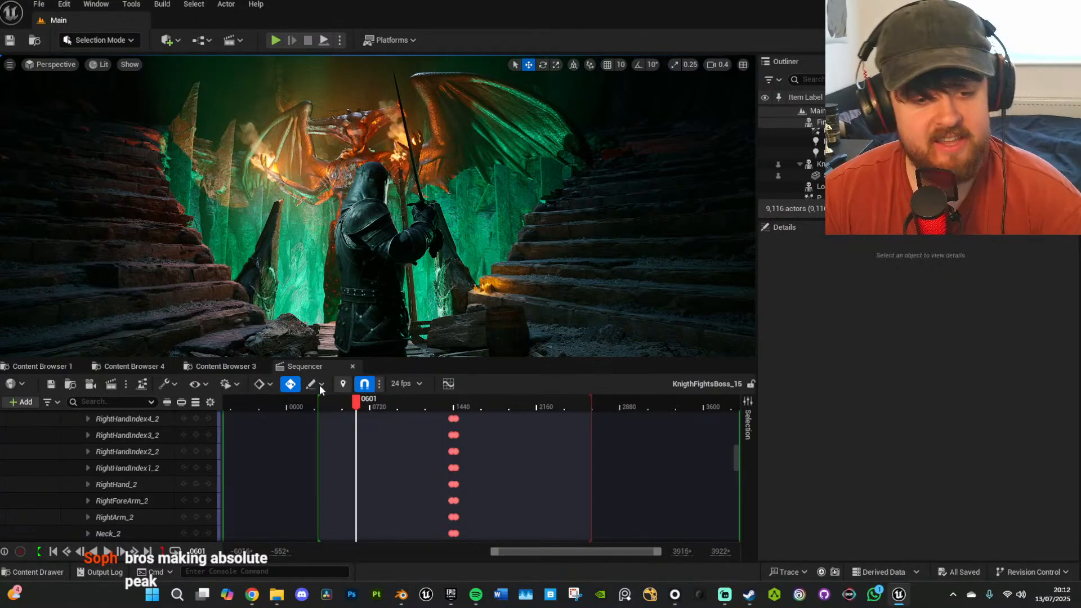
Scrub back to frame 382 and view the knight from behind.
{"action": "left_click_drag", "start_coordinate": [367, 407], "coordinate": [331, 407]}
{"action": "right_click_drag", "start_coordinate": [455, 310], "coordinate": [439, 341]}
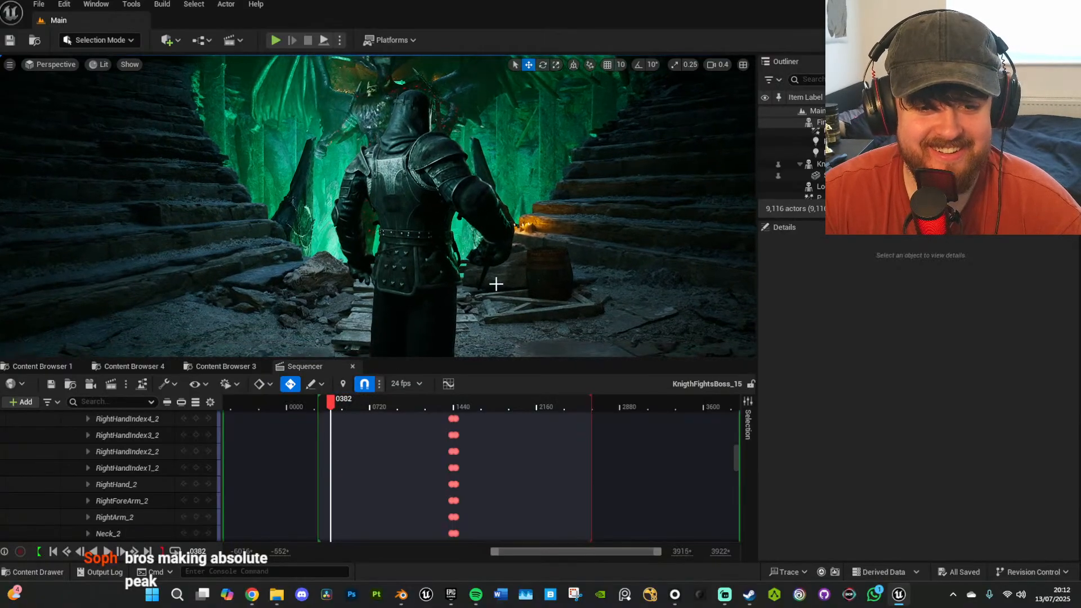
Duplicate the sword held in the knight's hand and place the copy beside him.
{"action": "left_click", "coordinate": [493, 284]}
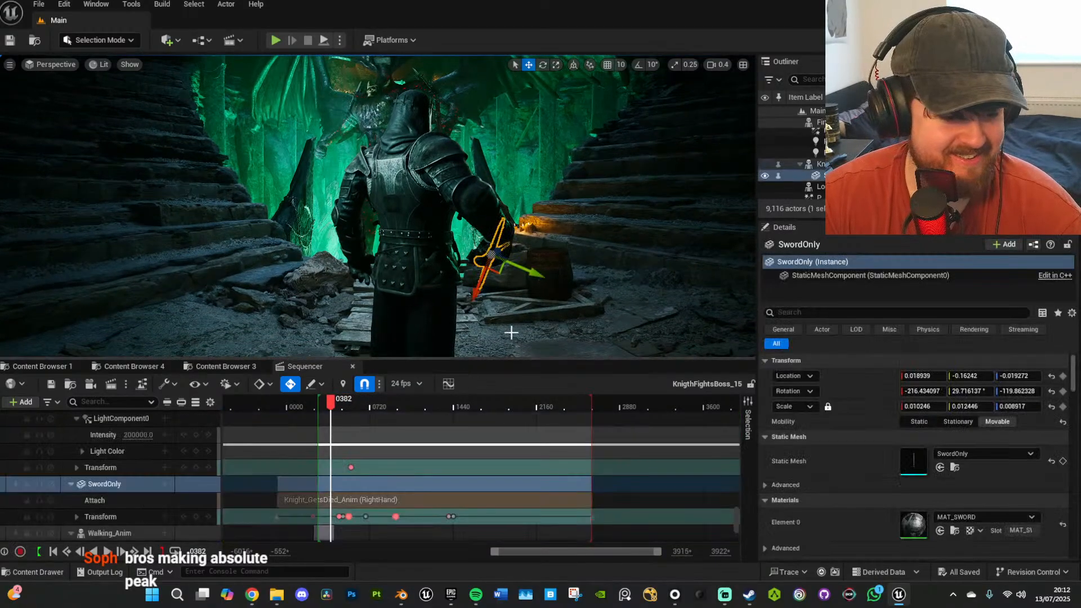
{"action": "right_click_drag", "start_coordinate": [510, 332], "coordinate": [489, 356]}
{"action": "left_click", "coordinate": [238, 367]}
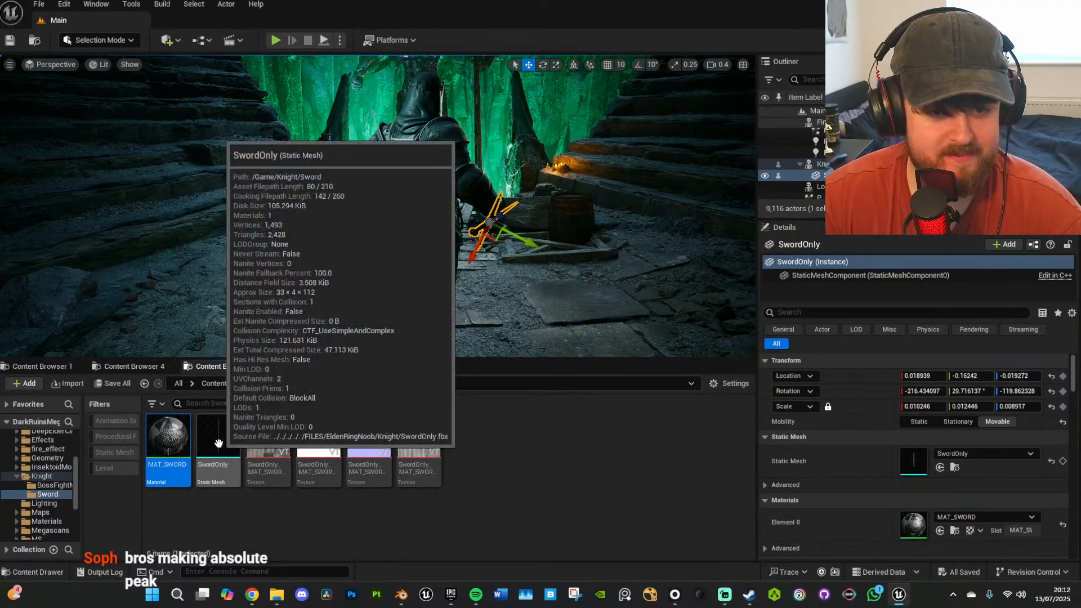
{"action": "right_click_drag", "start_coordinate": [563, 265], "coordinate": [523, 262]}
{"action": "key", "text": "d"}
{"action": "key", "text": "w"}
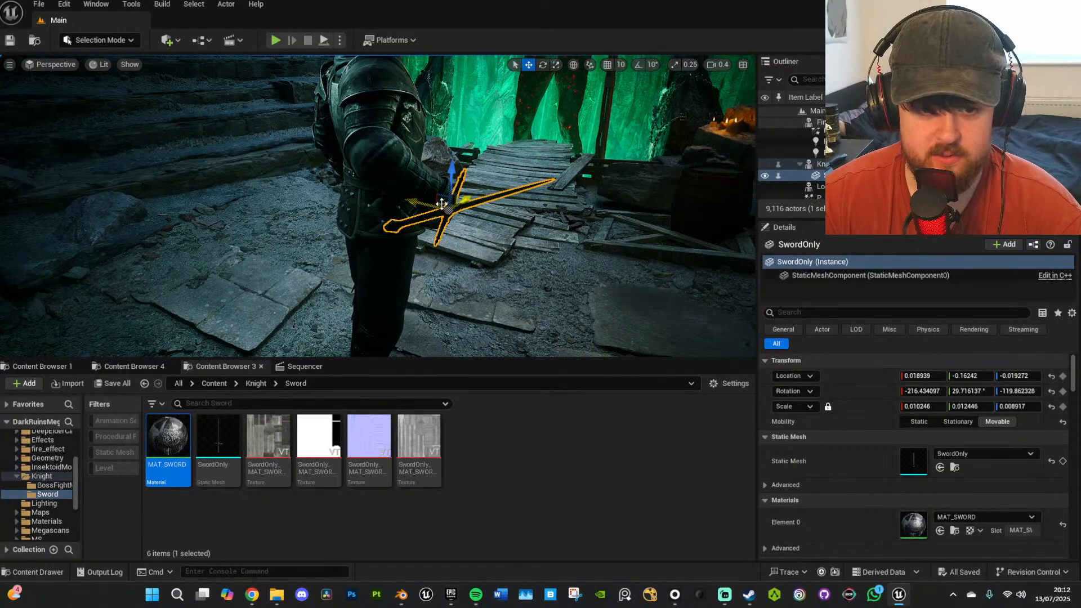
{"action": "left_click_drag", "start_coordinate": [442, 203], "coordinate": [296, 234], "text": "alt"}
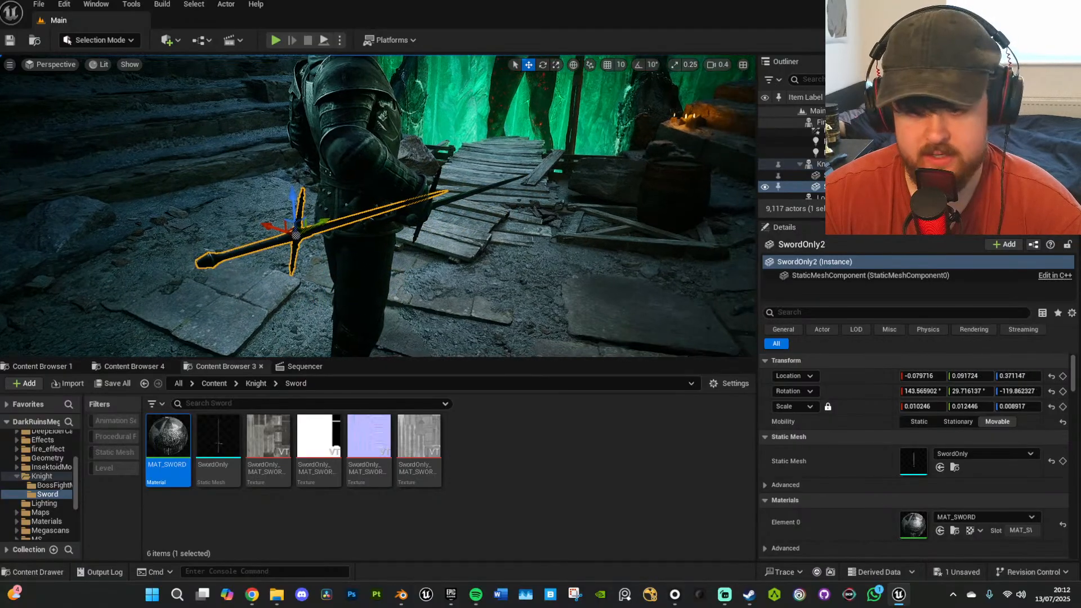
Rotate the duplicated sword so its blade points diagonally downward and its hilt points up.
{"action": "left_click", "coordinate": [305, 367]}
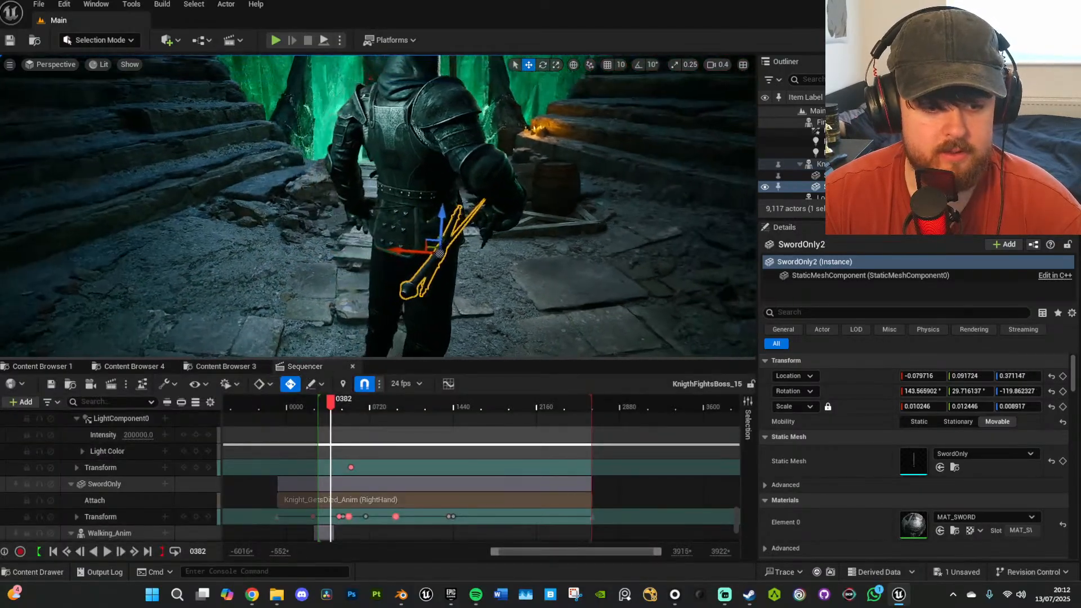
{"action": "key", "text": "e"}
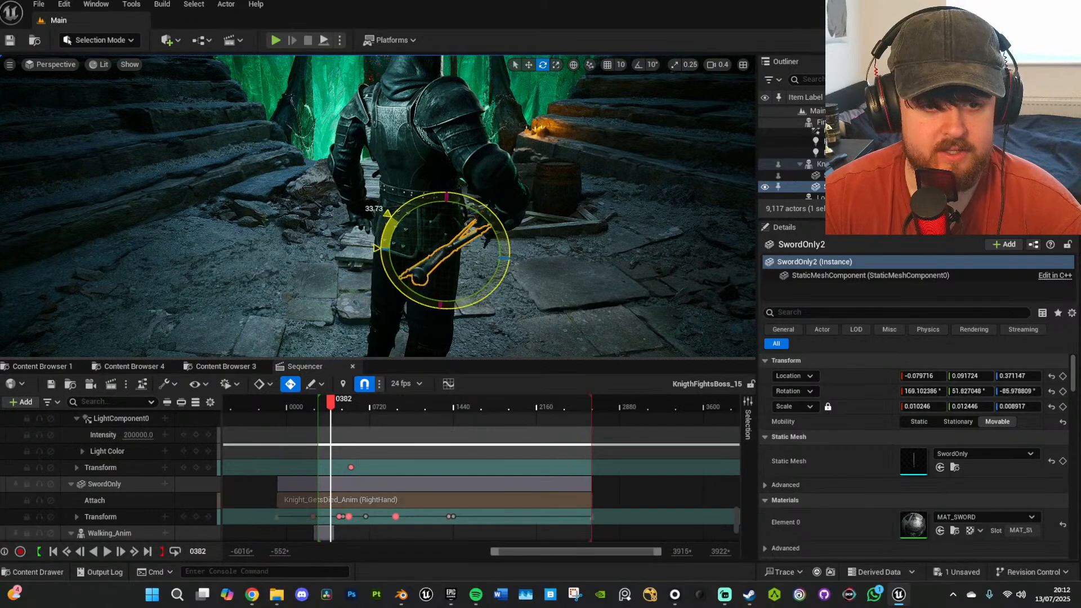
{"action": "left_click_drag", "start_coordinate": [400, 264], "coordinate": [475, 301]}
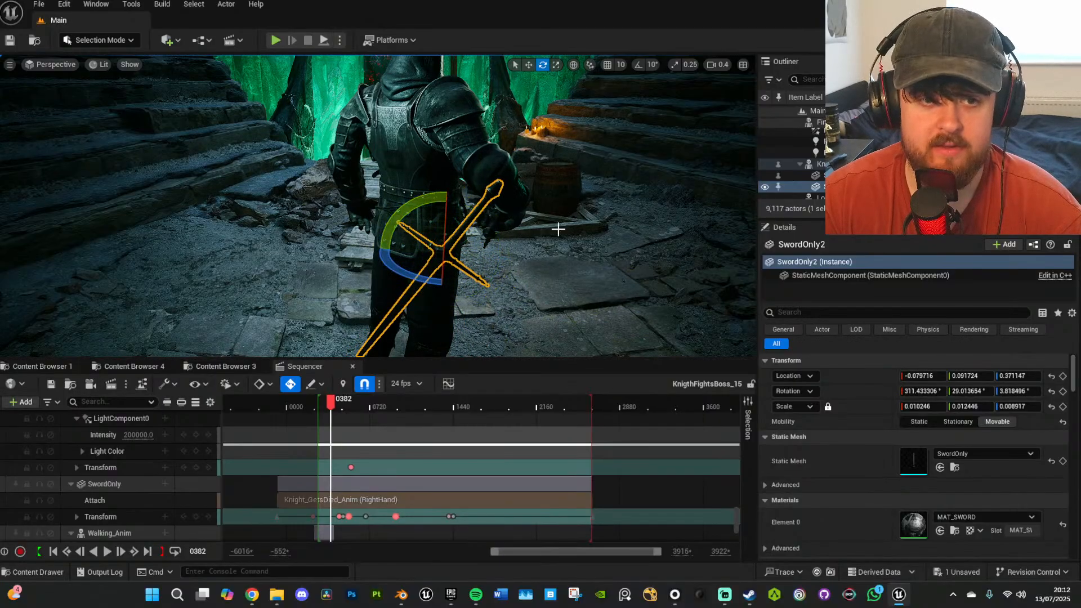
Move the duplicated sword from the knight's hip to behind his lower back.
{"action": "right_click_drag", "start_coordinate": [558, 229], "coordinate": [574, 240]}
{"action": "key", "text": "w"}
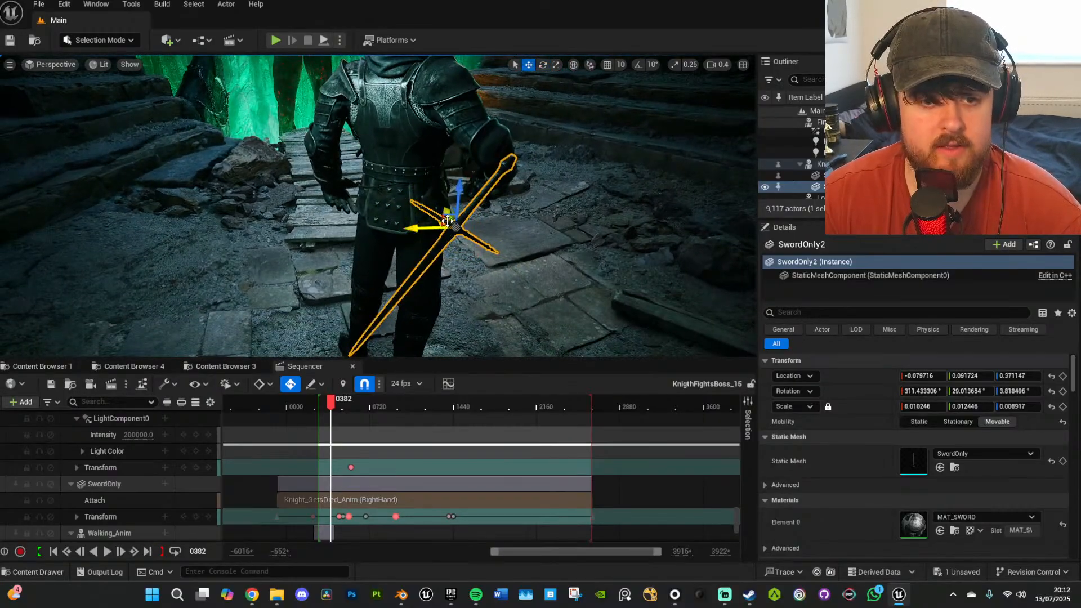
{"action": "left_click_drag", "start_coordinate": [447, 222], "coordinate": [367, 182]}
{"action": "left_click", "coordinate": [369, 183]}
{"action": "right_click_drag", "start_coordinate": [369, 184], "coordinate": [434, 205]}
{"action": "left_click", "coordinate": [371, 259]}
{"action": "right_click_drag", "start_coordinate": [370, 258], "coordinate": [394, 289]}
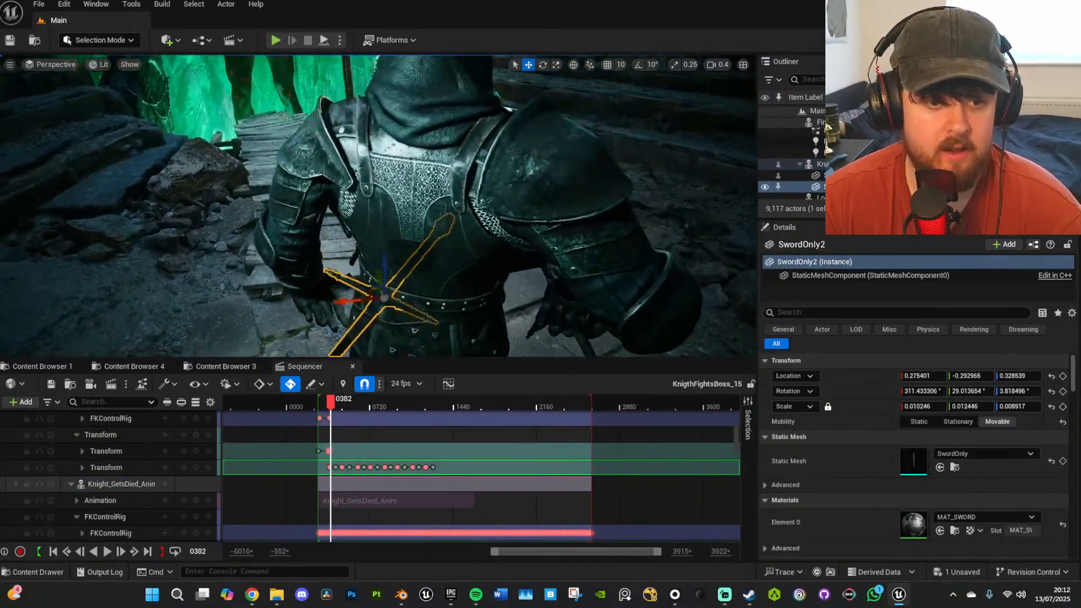
Raise the duplicated sword to the knight's upper back and tilt it diagonally between the shoulders with auto-keying on.
{"action": "right_click_drag", "start_coordinate": [448, 225], "coordinate": [451, 246]}
{"action": "key", "text": "s"}
{"action": "left_click_drag", "start_coordinate": [381, 248], "coordinate": [404, 152]}
{"action": "right_click_drag", "start_coordinate": [409, 185], "coordinate": [366, 172]}
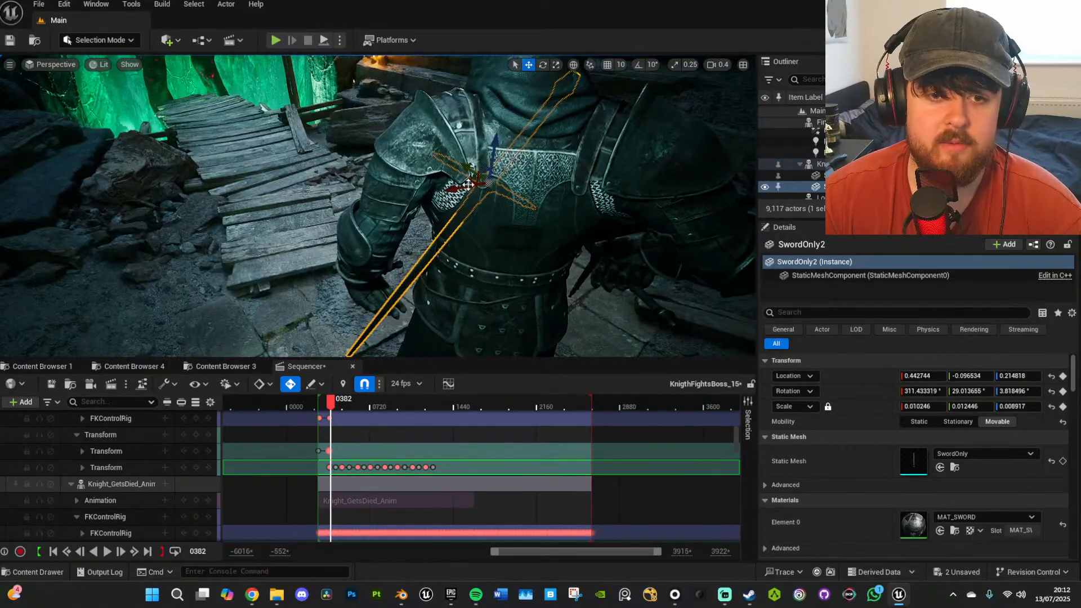
{"action": "left_click_drag", "start_coordinate": [468, 179], "coordinate": [504, 219]}
{"action": "right_click_drag", "start_coordinate": [505, 220], "coordinate": [431, 248]}
{"action": "left_click_drag", "start_coordinate": [389, 243], "coordinate": [362, 146]}
{"action": "key", "text": "e"}
{"action": "key", "text": "w"}
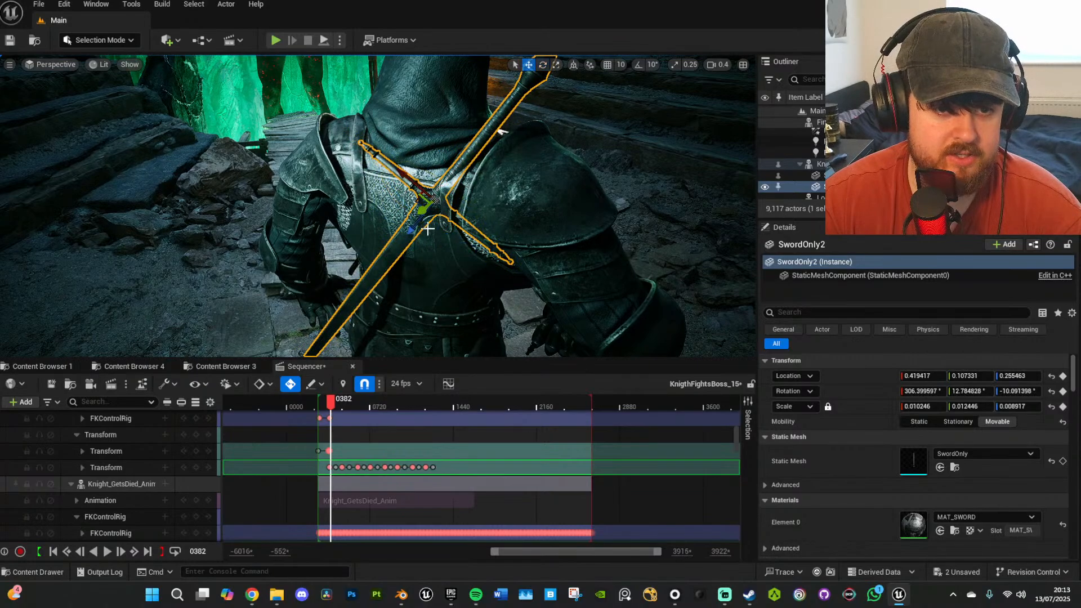
Fine-tune the keyed position of the duplicated sword so it sits against the knight's back.
{"action": "left_click_drag", "start_coordinate": [423, 209], "coordinate": [414, 214]}
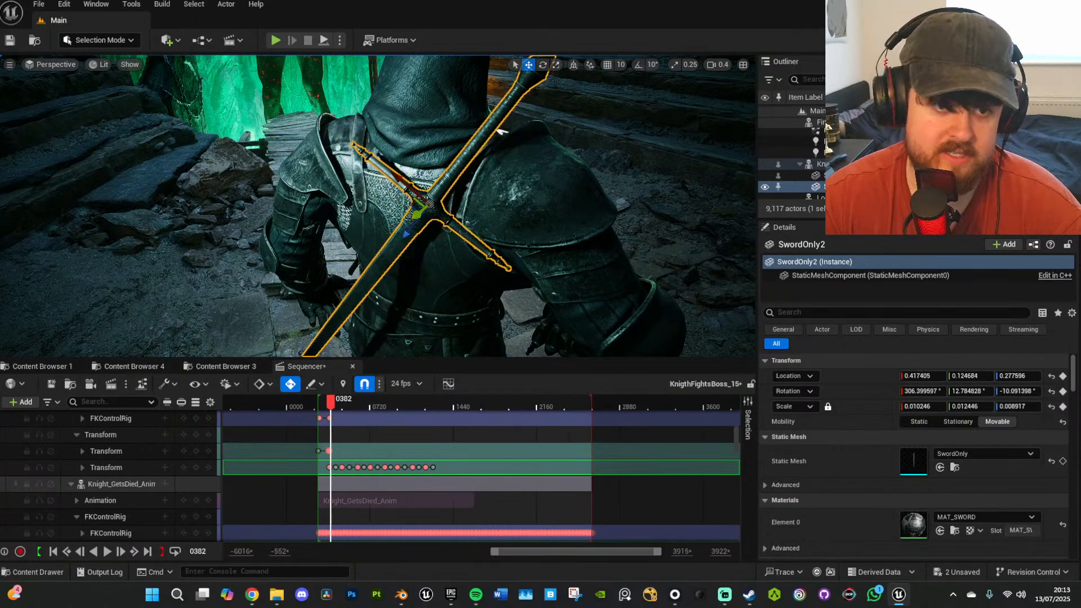
{"action": "key", "text": "s"}
{"action": "right_click_drag", "start_coordinate": [501, 132], "coordinate": [471, 260]}
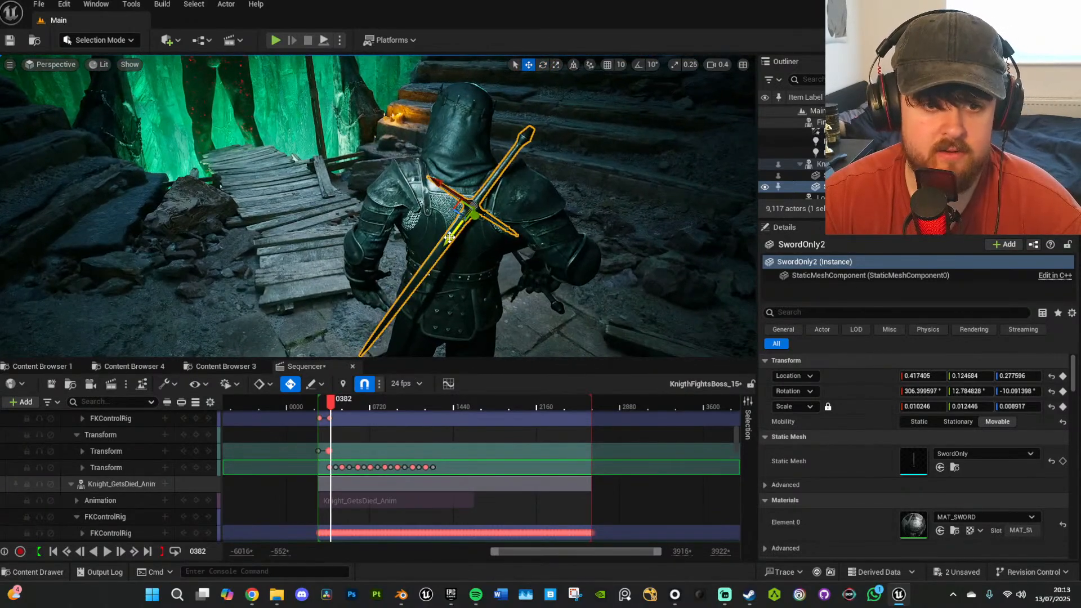
{"action": "left_click_drag", "start_coordinate": [449, 238], "coordinate": [465, 220]}
{"action": "key", "text": "a"}
{"action": "mouse_move", "coordinate": [461, 270]}
{"action": "right_mouse_down"}
{"action": "mouse_move", "coordinate": [555, 266]}
{"action": "mouse_move", "coordinate": [509, 298]}
{"action": "mouse_move", "coordinate": [552, 256]}
{"action": "mouse_move", "coordinate": [461, 280]}
{"action": "right_mouse_up"}
{"action": "key", "text": "w"}
{"action": "key", "text": "d"}
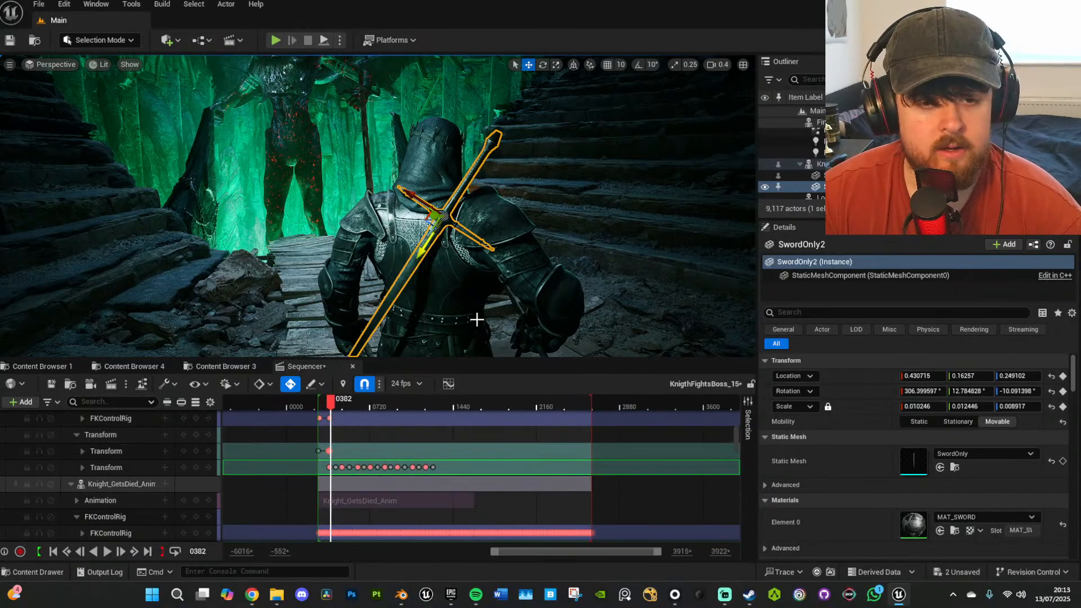
{"action": "left_click", "coordinate": [26, 401]}
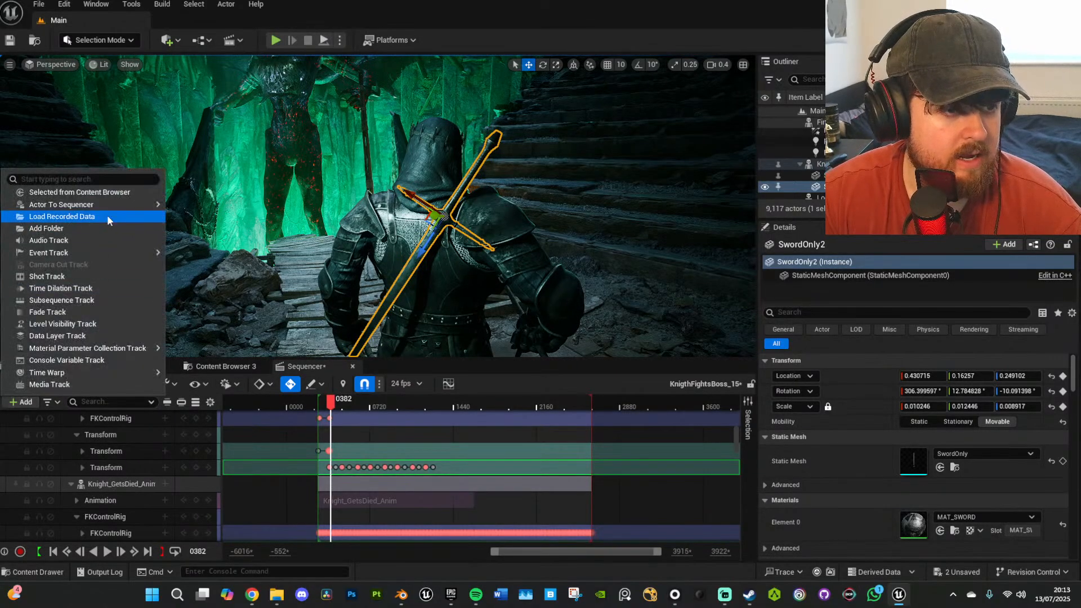
{"action": "mouse_move", "coordinate": [111, 206]}
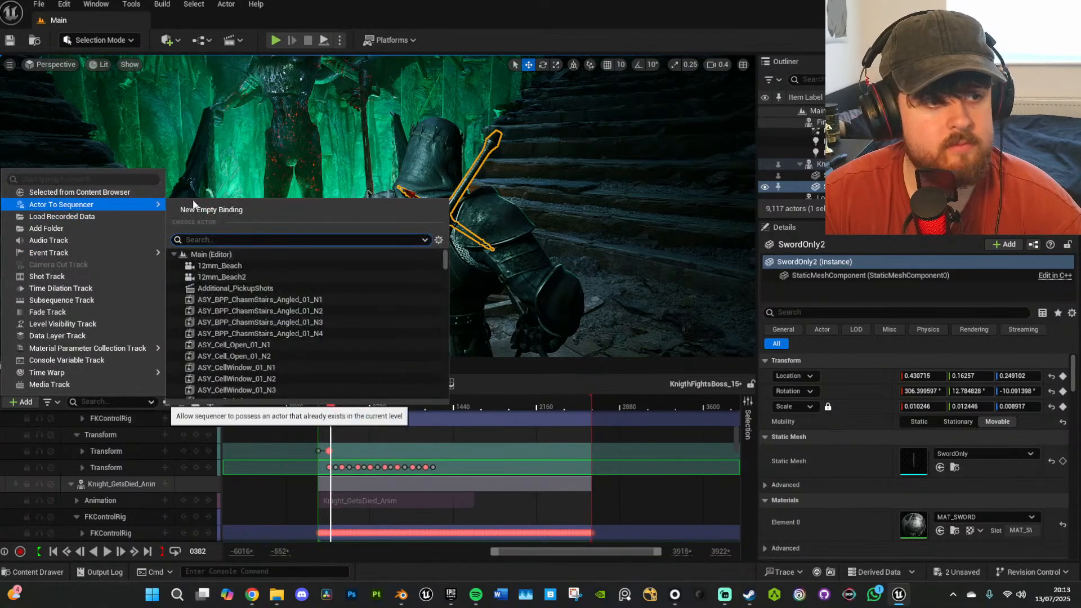
{"action": "left_click", "coordinate": [23, 403]}
{"action": "left_click", "coordinate": [23, 403]}
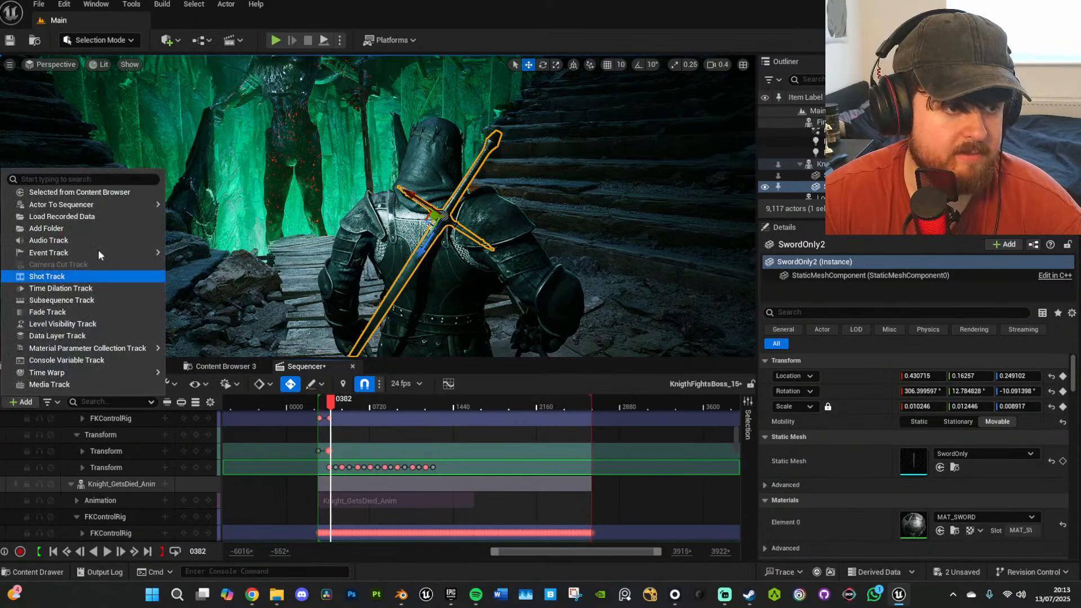
{"action": "mouse_move", "coordinate": [102, 205]}
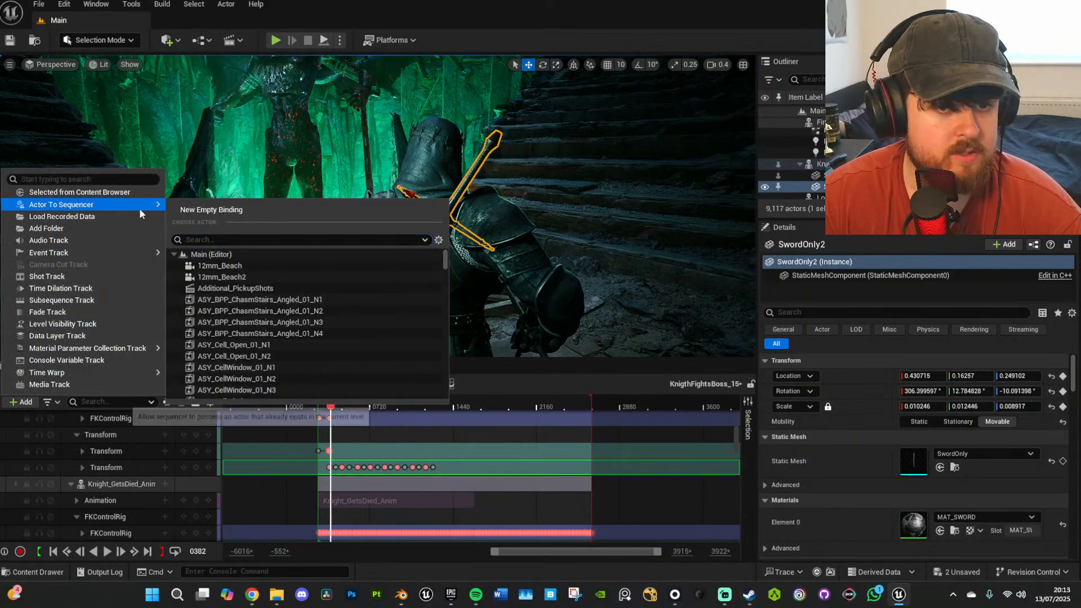
{"action": "left_click", "coordinate": [484, 194]}
{"action": "left_click", "coordinate": [478, 193]}
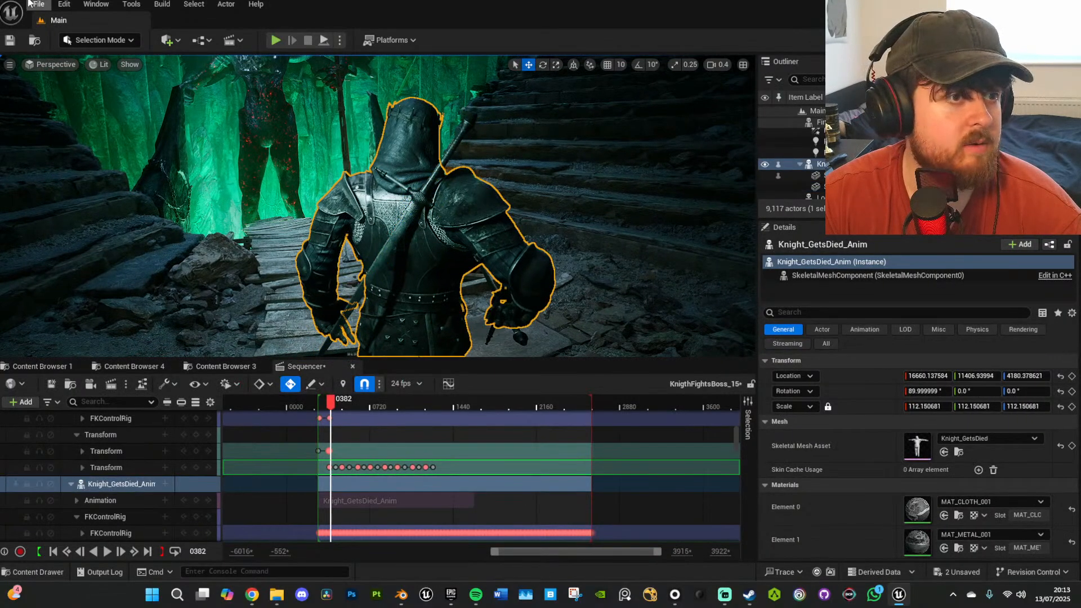
Save all unsaved changes to the level and the sequence.
{"action": "left_click", "coordinate": [39, 4]}
{"action": "left_click", "coordinate": [69, 153]}
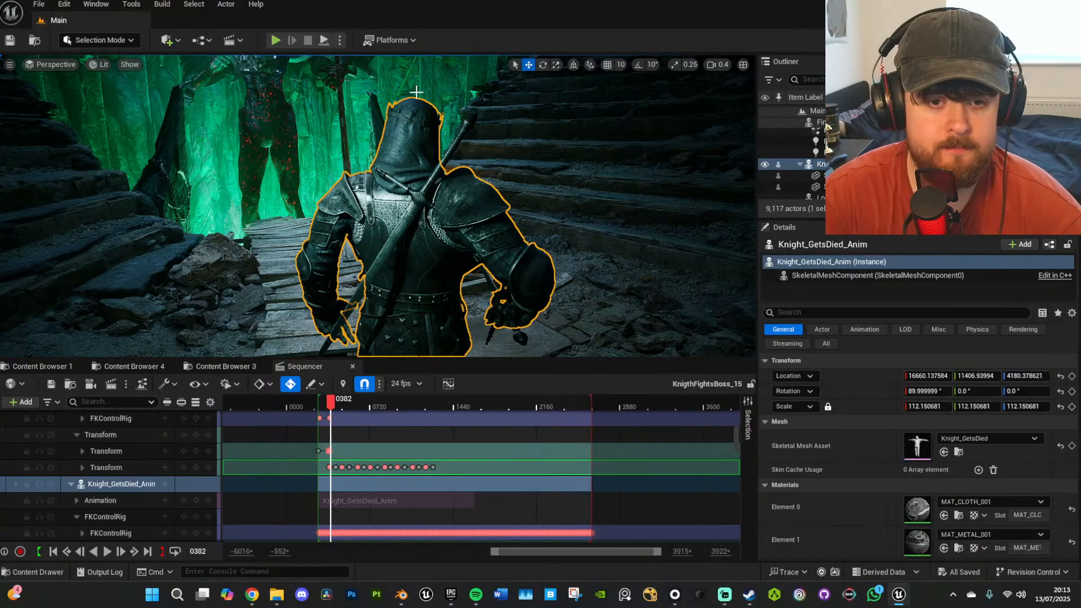
Delete the SwordOnly2 transform key at frame 0382 and turn off auto-keying in the sequence.
{"action": "left_click", "coordinate": [420, 197]}
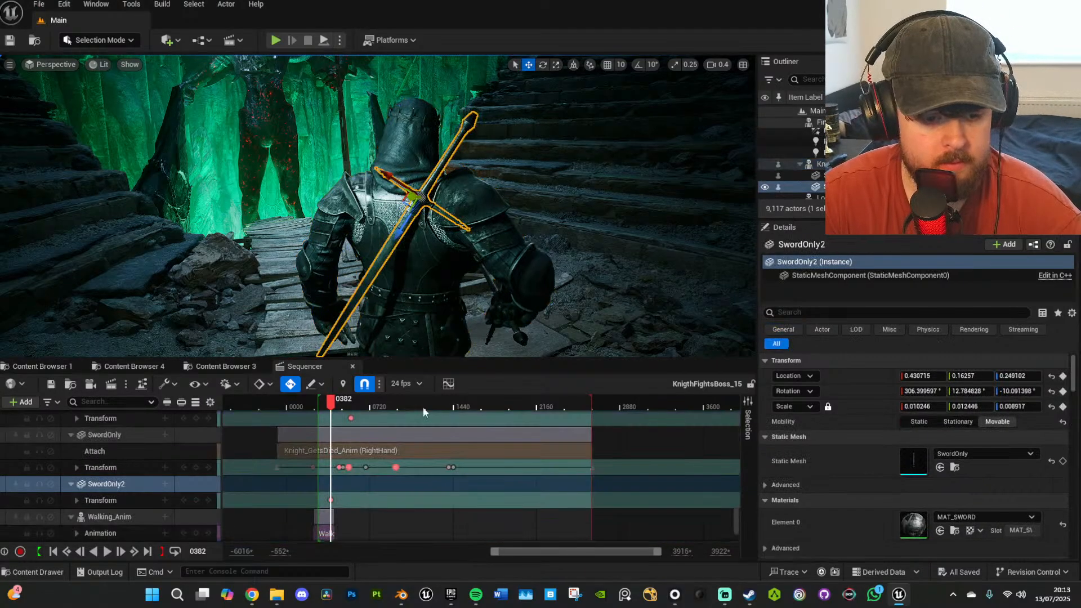
{"action": "left_click", "coordinate": [332, 502]}
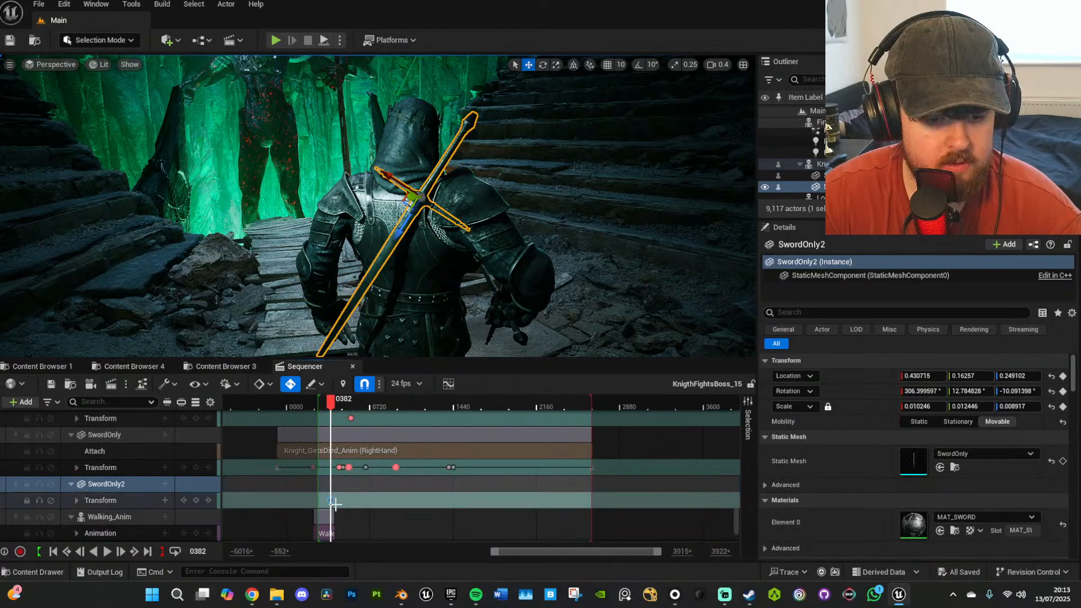
{"action": "key", "text": "Delete"}
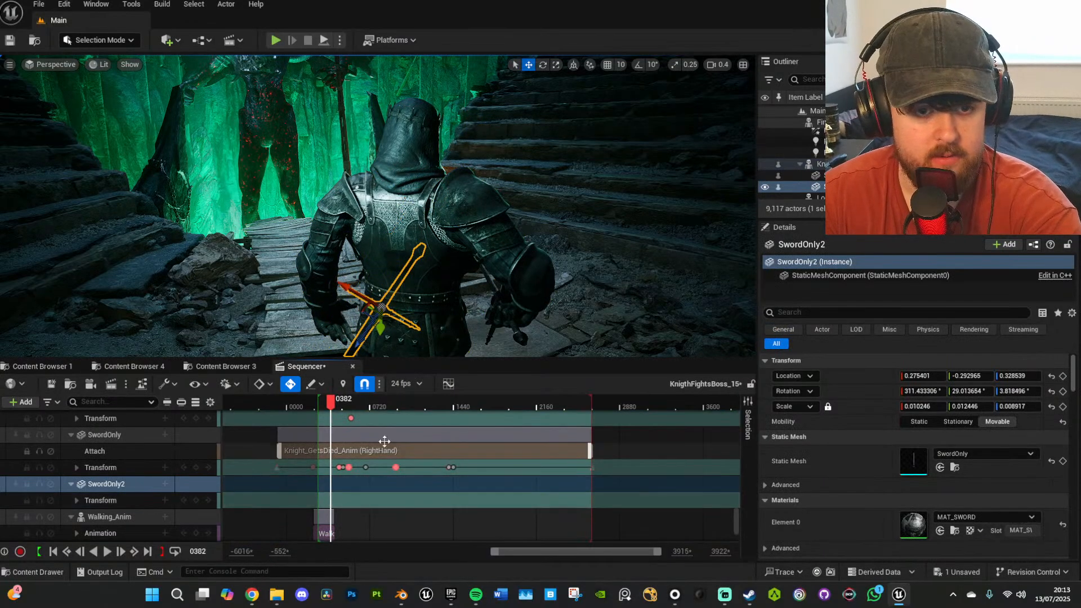
{"action": "right_click_drag", "start_coordinate": [454, 321], "coordinate": [443, 294]}
{"action": "key", "text": "w"}
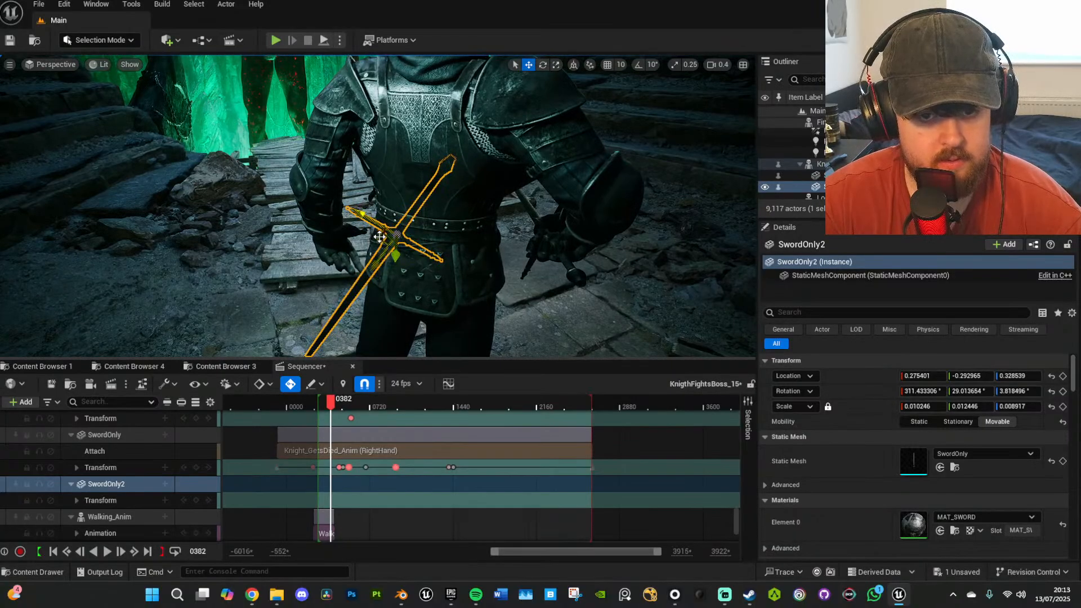
{"action": "left_click", "coordinate": [289, 384]}
Move SwordOnly2 from the knight's waist up behind his right shoulder without keying it.
{"action": "key", "text": "a"}
{"action": "right_click_drag", "start_coordinate": [315, 315], "coordinate": [454, 290]}
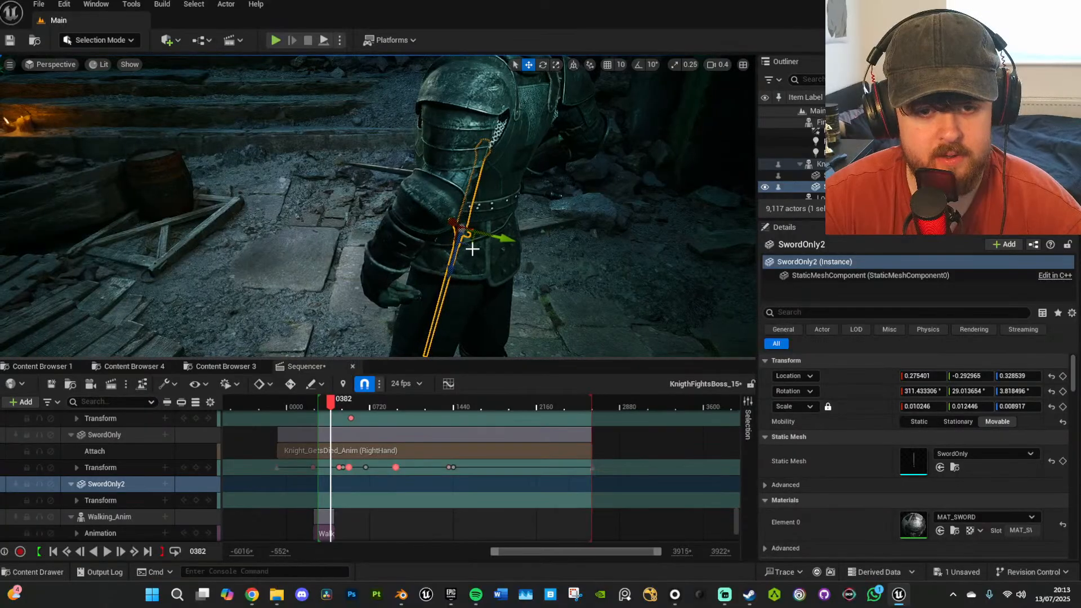
{"action": "left_click_drag", "start_coordinate": [471, 314], "coordinate": [560, 111]}
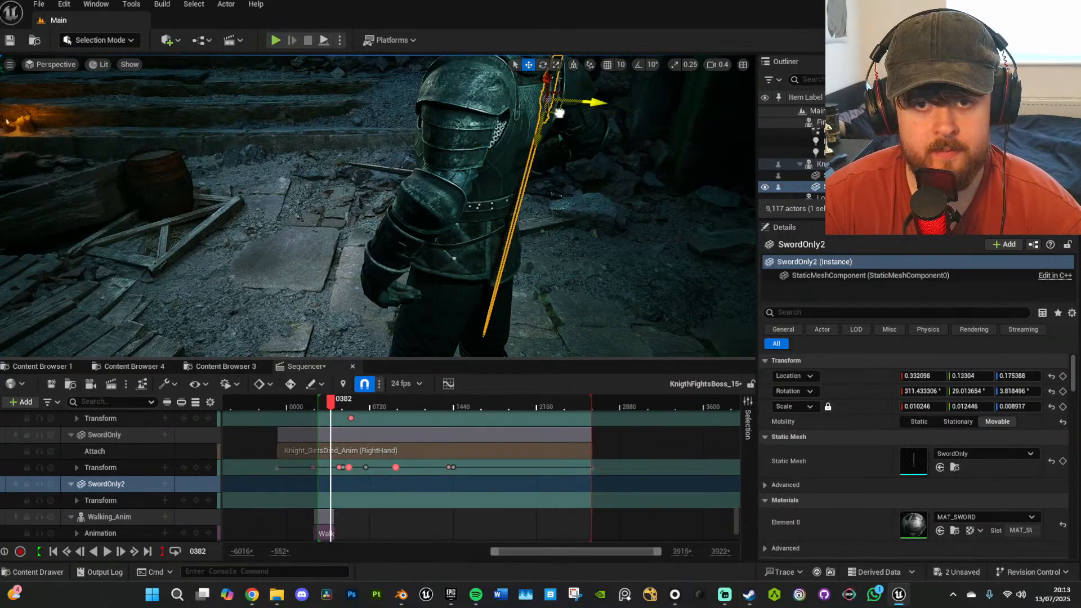
{"action": "key", "text": "d"}
{"action": "right_click_drag", "start_coordinate": [559, 111], "coordinate": [439, 90]}
{"action": "key", "text": "e"}
{"action": "right_click_drag", "start_coordinate": [529, 221], "coordinate": [554, 270]}
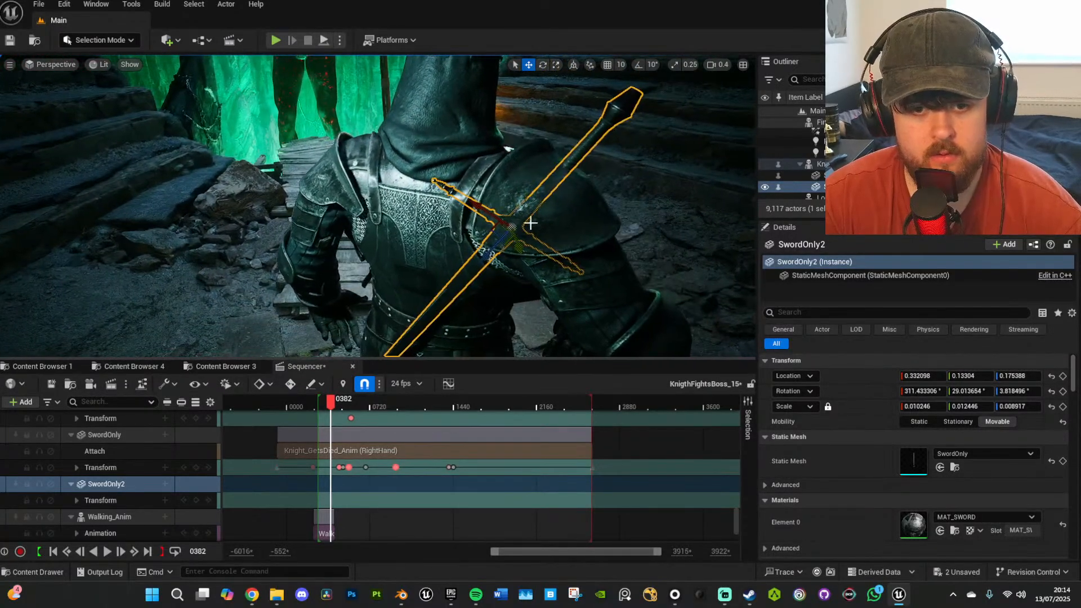
Switch the gizmo to world space, then centre and tilt SwordOnly2 diagonally across the knight's upper back.
{"action": "left_click", "coordinate": [573, 66]}
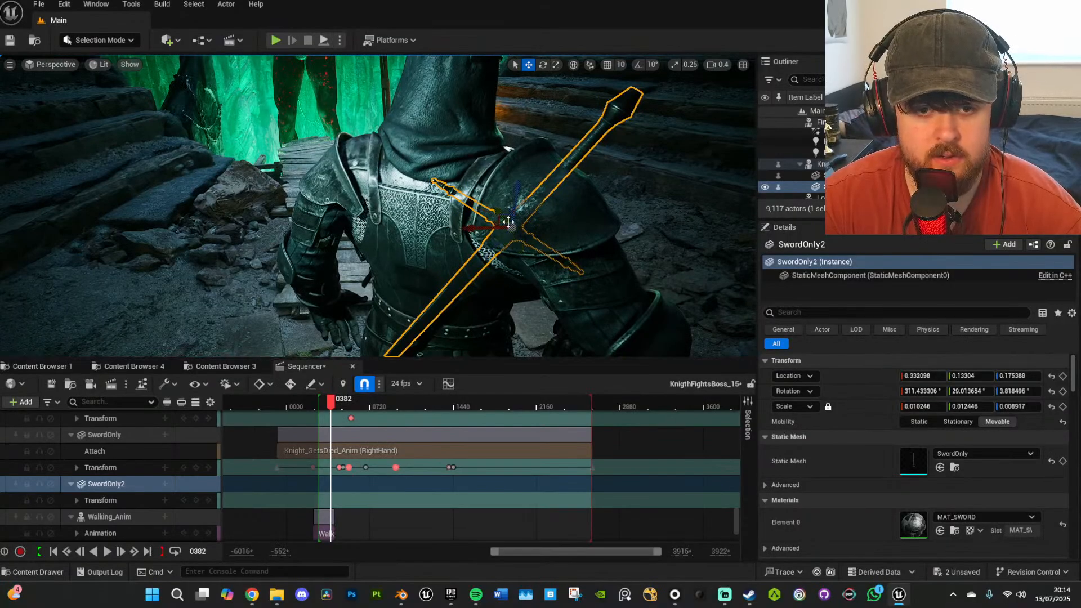
{"action": "left_click_drag", "start_coordinate": [501, 221], "coordinate": [441, 261]}
{"action": "key", "text": "e"}
{"action": "key", "text": "w"}
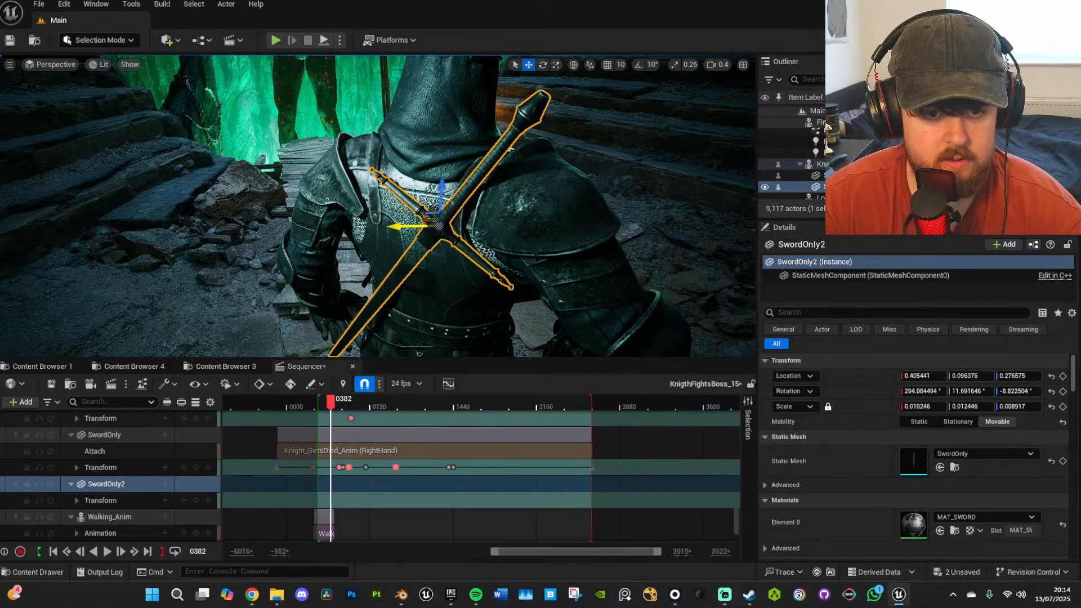
{"action": "left_click_drag", "start_coordinate": [432, 222], "coordinate": [430, 225]}
{"action": "right_click_drag", "start_coordinate": [430, 225], "coordinate": [475, 228]}
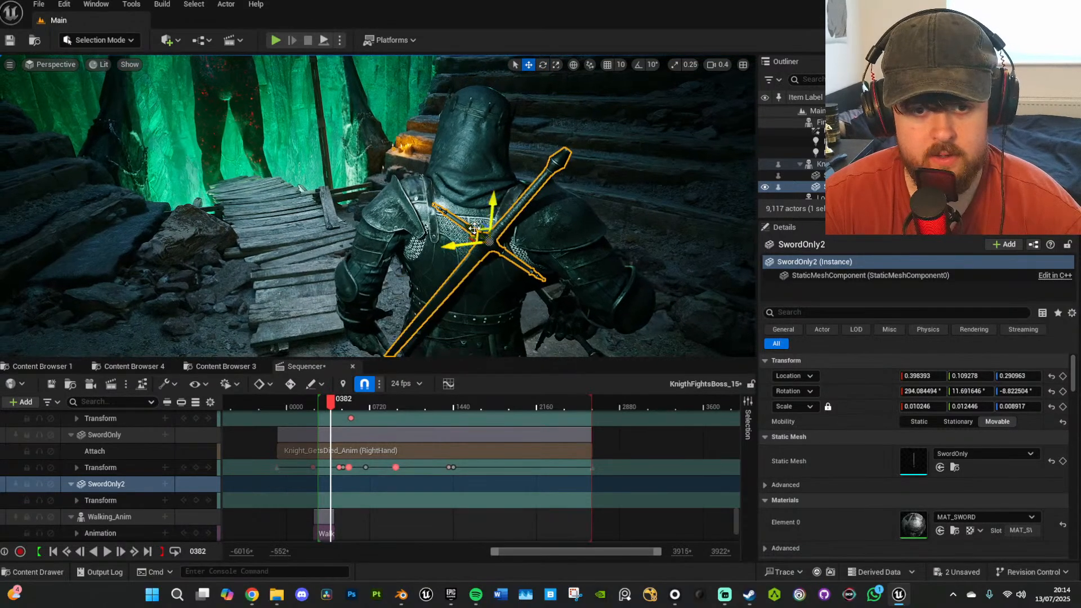
{"action": "left_click_drag", "start_coordinate": [493, 214], "coordinate": [494, 196]}
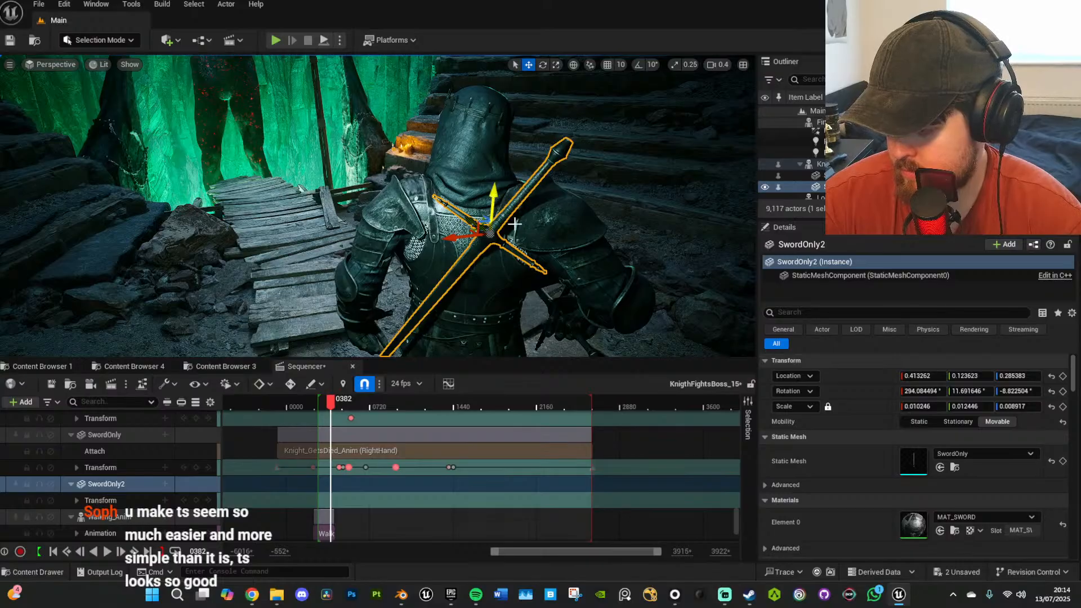
Add an Attach track to SwordOnly2 that binds it to the Spine2 bone of Knight_GetsDied_Anim.
{"action": "right_click_drag", "start_coordinate": [529, 241], "coordinate": [519, 189]}
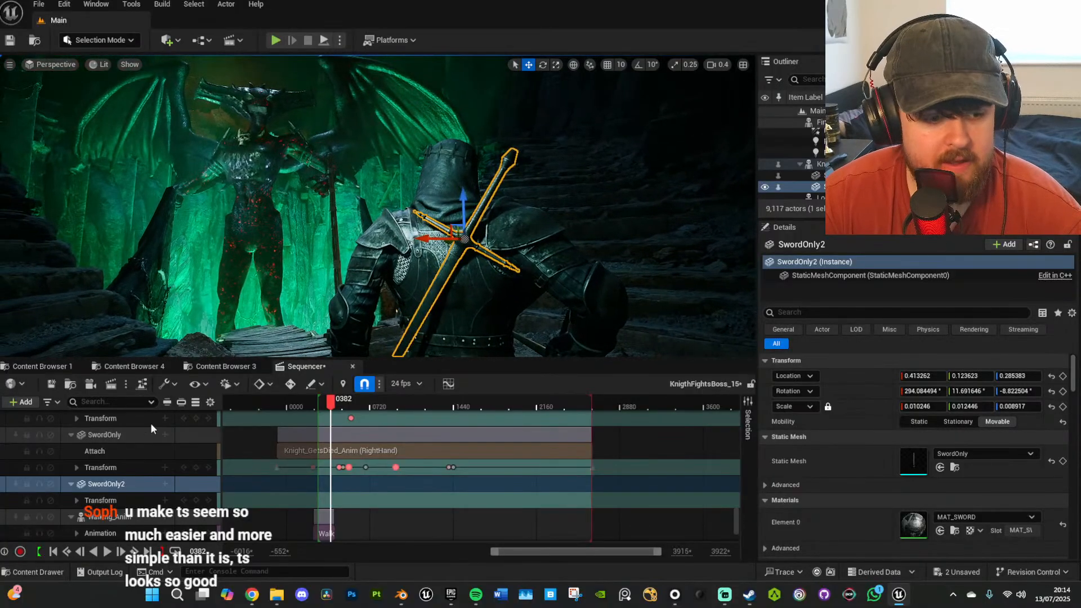
{"action": "left_click", "coordinate": [164, 483]}
{"action": "mouse_move", "coordinate": [223, 353]}
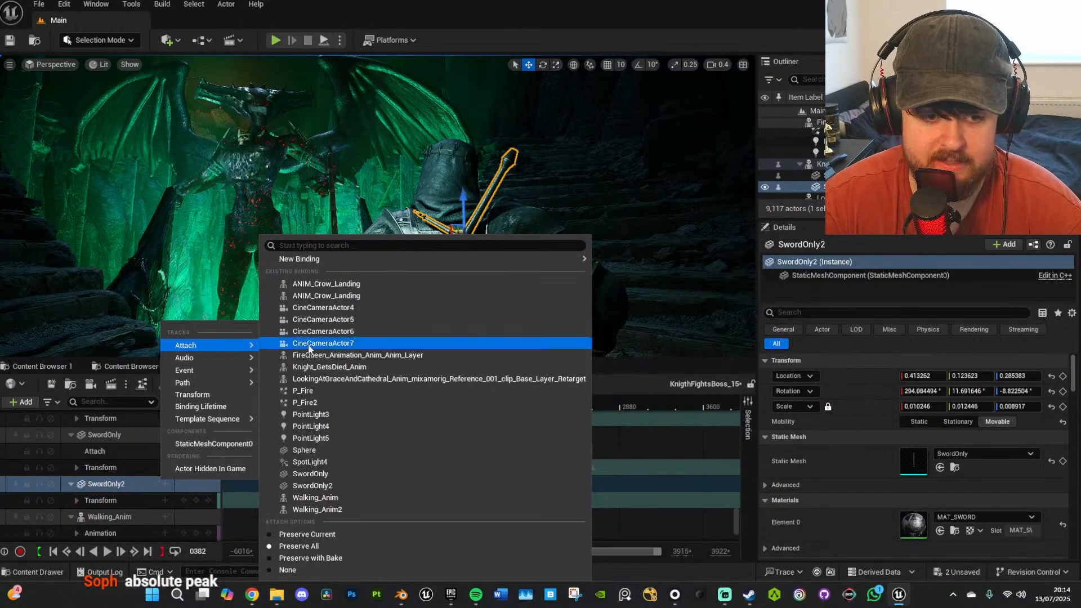
{"action": "left_click", "coordinate": [340, 370]}
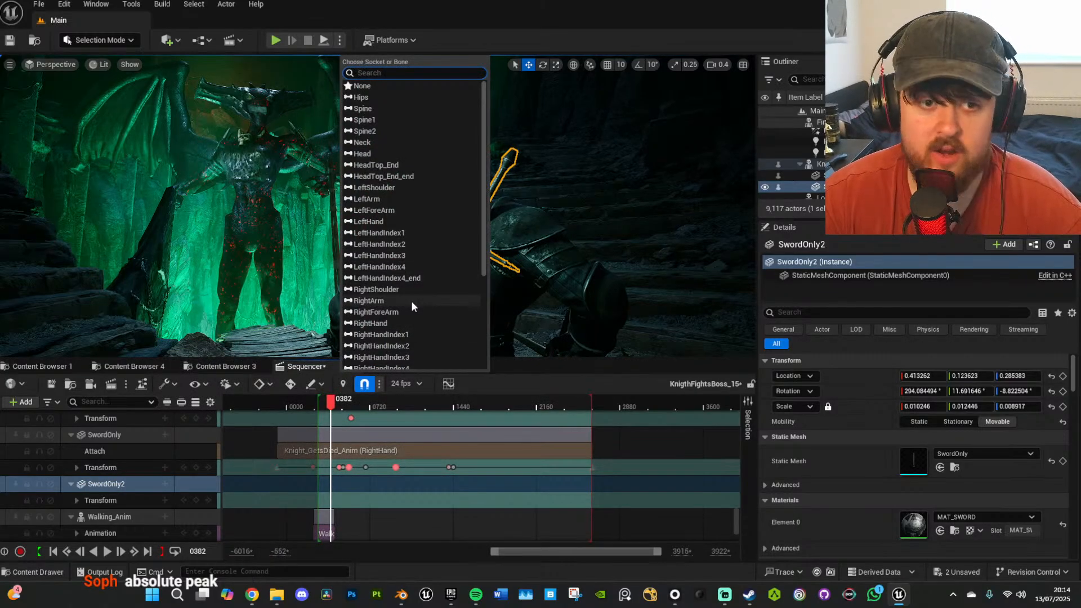
{"action": "left_click", "coordinate": [384, 130]}
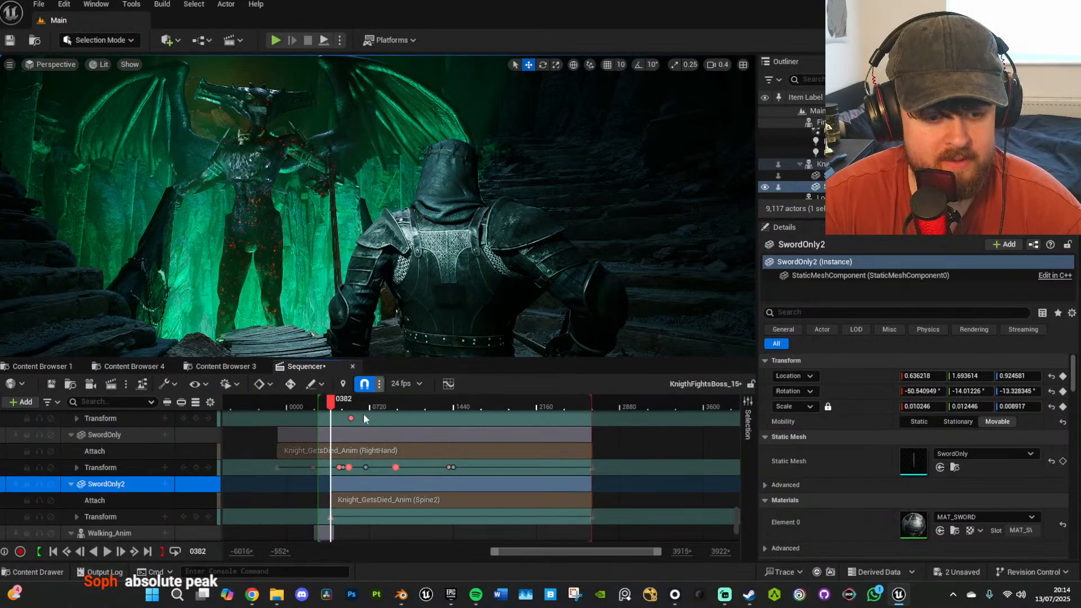
Extend the start of the SwordOnly2 section and its Attach section to well before frame 0382.
{"action": "left_click", "coordinate": [332, 482]}
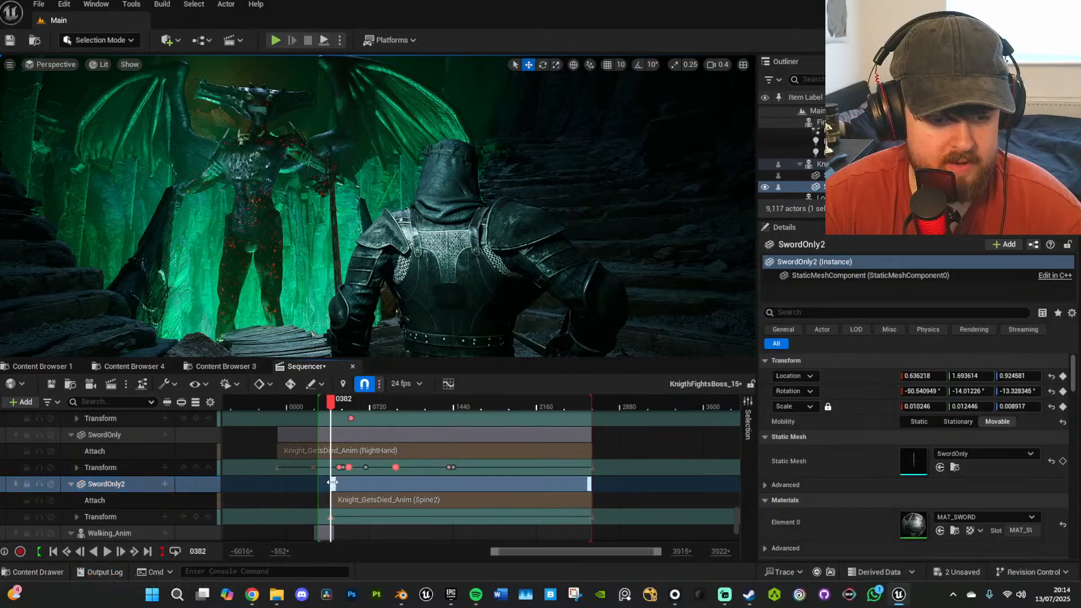
{"action": "left_click_drag", "start_coordinate": [332, 483], "coordinate": [300, 483]}
{"action": "scroll", "coordinate": [527, 260], "scroll_direction": "up", "scroll_amount": 3}
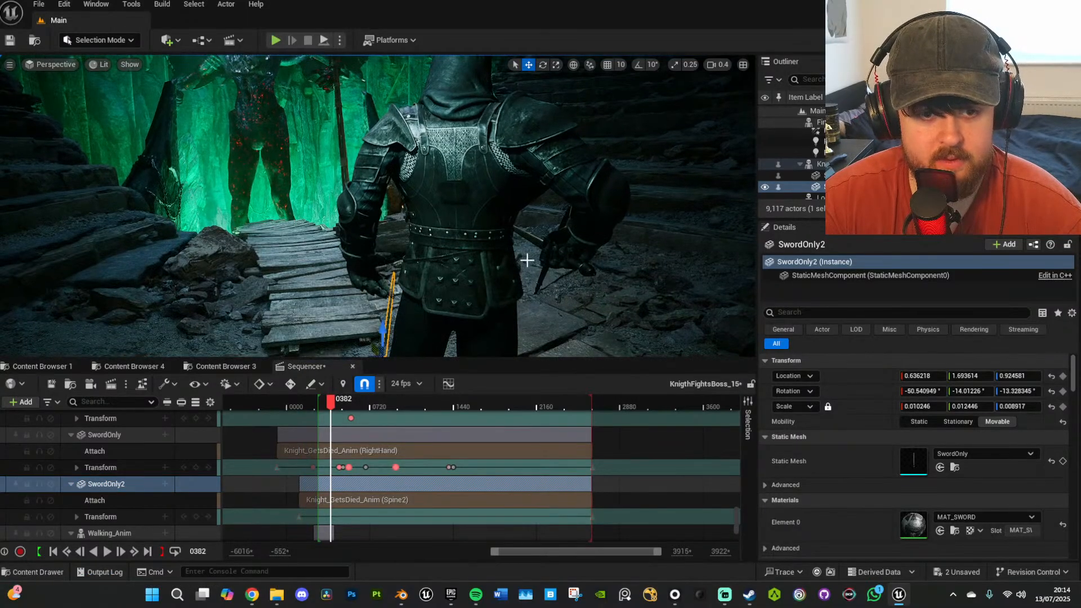
Reset SwordOnly2's location and rotation to zero so it snaps to the Spine2 bone.
{"action": "key", "text": "f"}
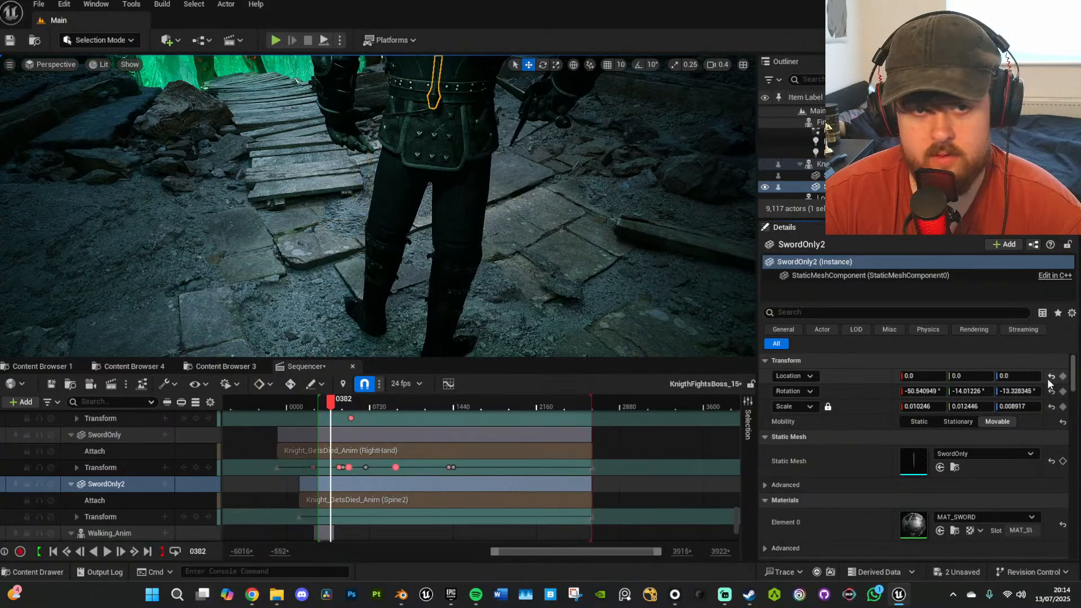
{"action": "left_click", "coordinate": [1051, 376]}
{"action": "key", "text": "f"}
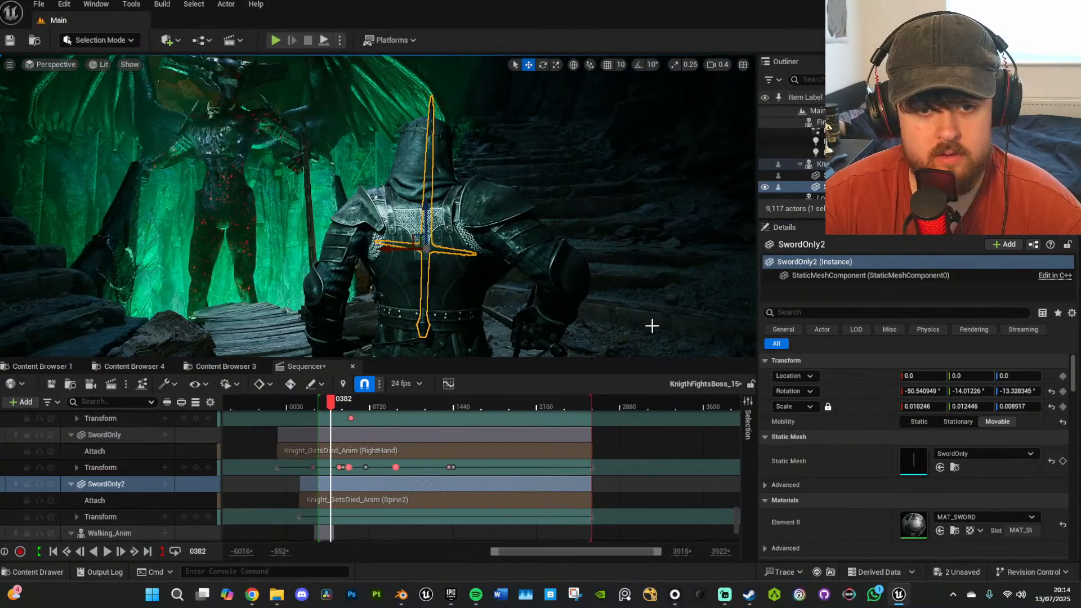
{"action": "left_click", "coordinate": [1051, 391]}
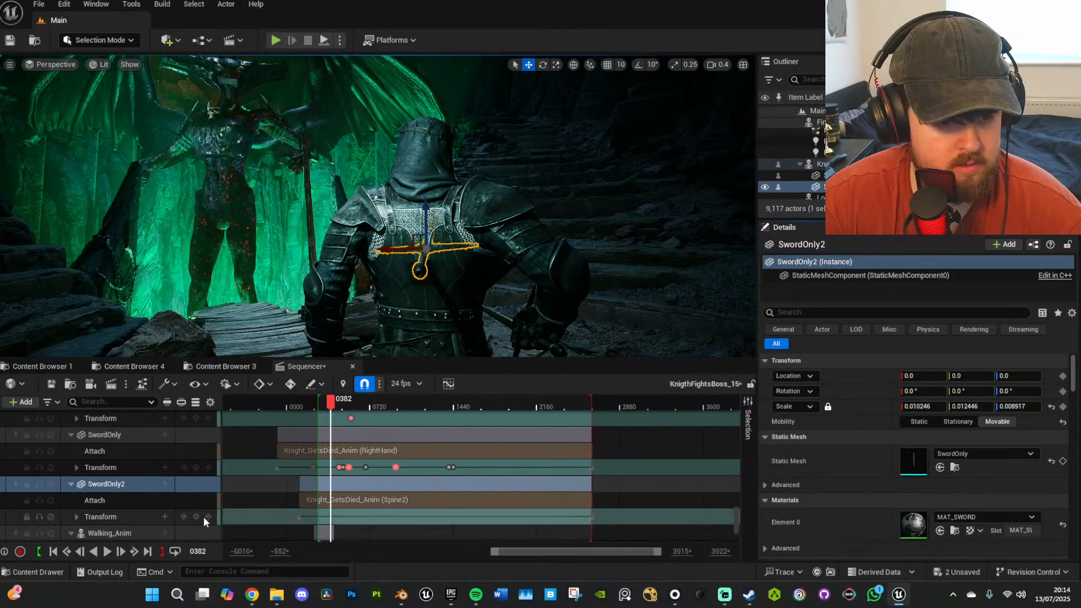
{"action": "mouse_move", "coordinate": [329, 518]}
{"action": "left_mouse_down"}
{"action": "mouse_move", "coordinate": [319, 517]}
{"action": "mouse_move", "coordinate": [332, 516]}
{"action": "left_mouse_up"}
{"action": "scroll", "coordinate": [473, 318], "scroll_direction": "up", "scroll_amount": 2}
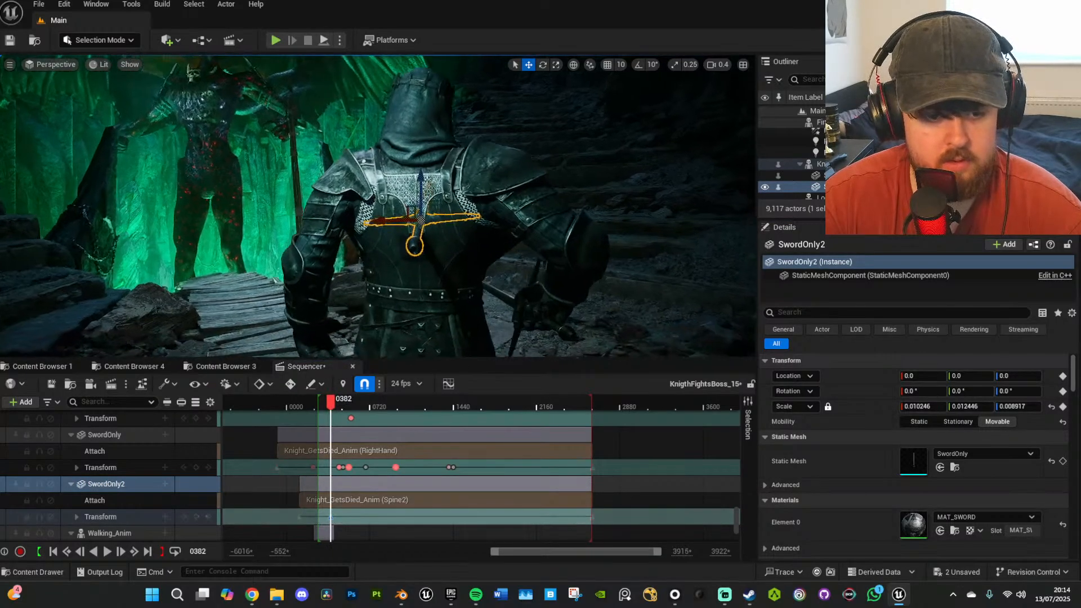
Re-enable auto-keying and rotate SwordOnly2 in local space to about 99.9°, 4.3°, -23.4°, hilt up and diagonal across the knight's back.
{"action": "left_click", "coordinate": [290, 383]}
{"action": "key", "text": "e"}
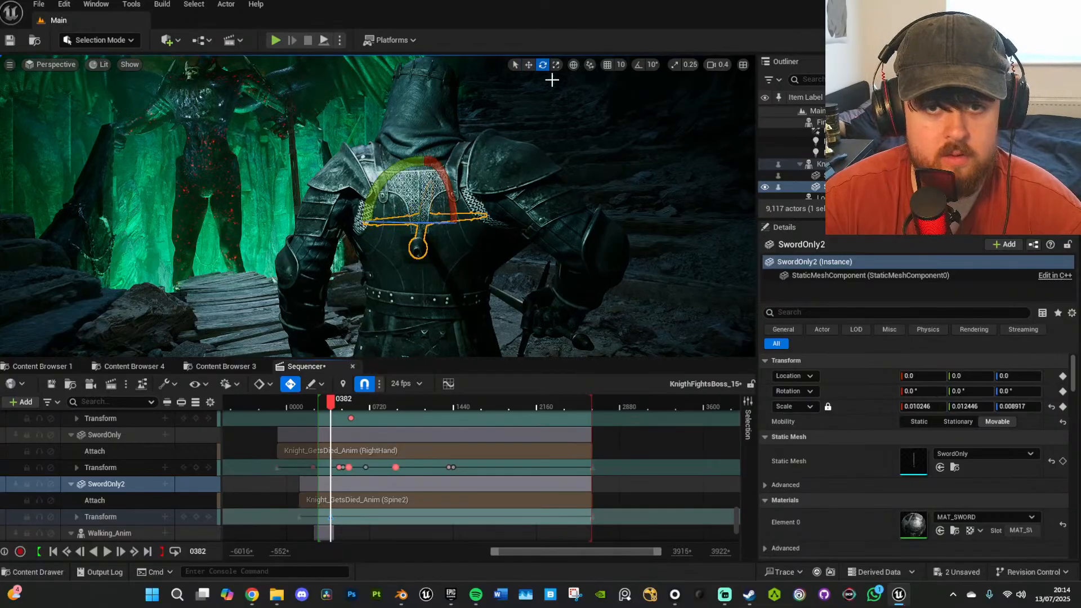
{"action": "left_click", "coordinate": [573, 64]}
{"action": "left_click_drag", "start_coordinate": [421, 208], "coordinate": [425, 240]}
{"action": "right_click_drag", "start_coordinate": [457, 239], "coordinate": [499, 299]}
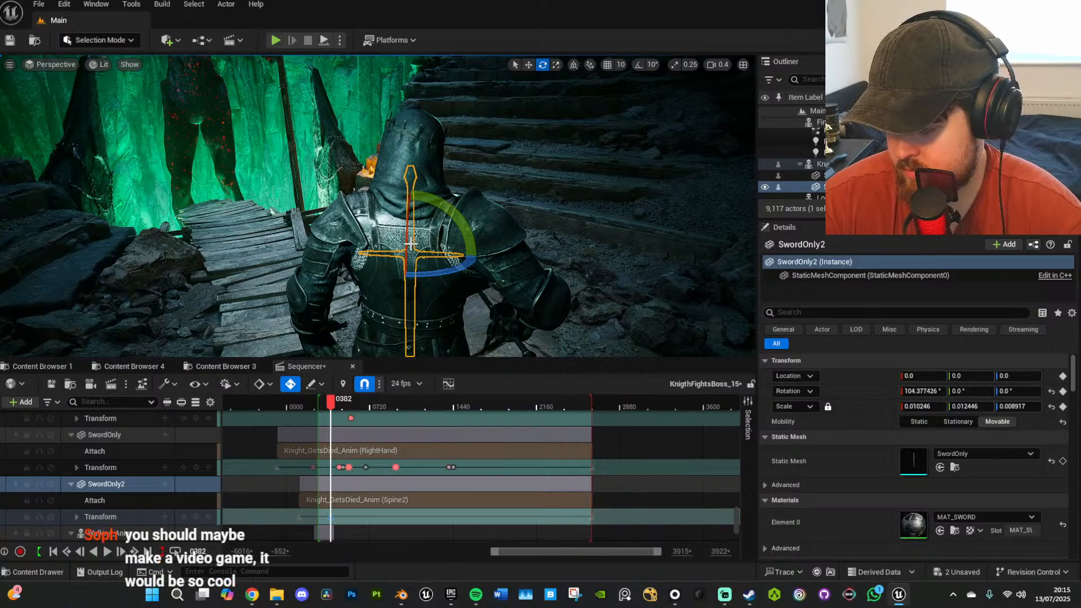
{"action": "left_click_drag", "start_coordinate": [410, 248], "coordinate": [432, 324]}
{"action": "key", "text": "w"}
{"action": "key", "text": "e"}
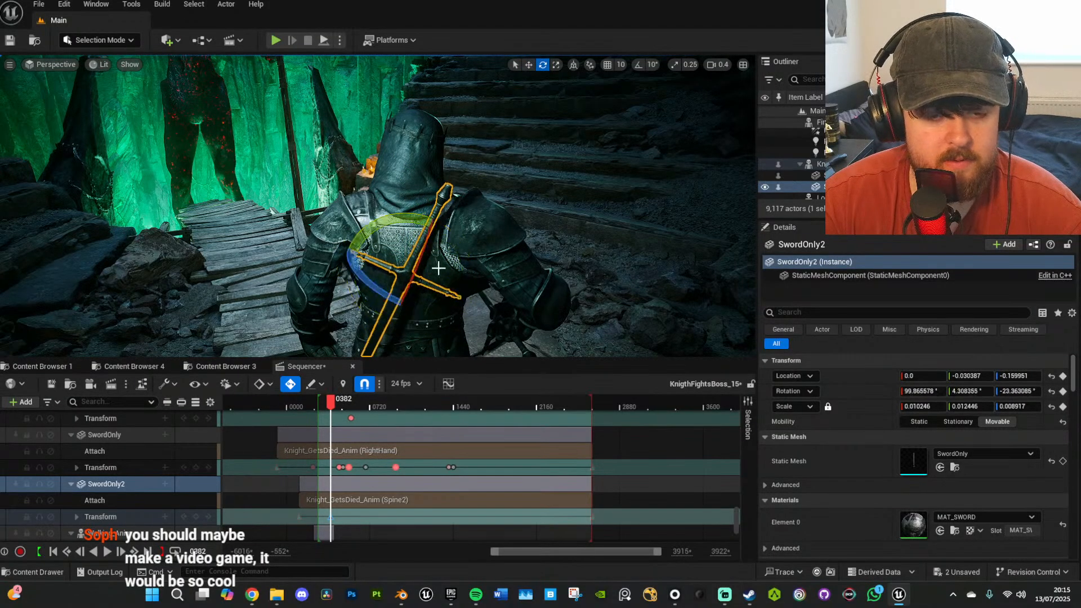
Move SwordOnly2 flush against the knight's upper back, at location about -0.071, -0.163, -0.115.
{"action": "key", "text": "w"}
{"action": "left_click_drag", "start_coordinate": [391, 283], "coordinate": [413, 235]}
{"action": "key", "text": "a"}
{"action": "right_click_drag", "start_coordinate": [413, 234], "coordinate": [481, 242]}
{"action": "key", "text": "w"}
{"action": "left_click_drag", "start_coordinate": [511, 256], "coordinate": [509, 256]}
{"action": "key", "text": "s"}
{"action": "mouse_move", "coordinate": [514, 288]}
{"action": "right_mouse_down"}
{"action": "mouse_move", "coordinate": [438, 261]}
{"action": "mouse_move", "coordinate": [512, 288]}
{"action": "right_mouse_up"}
{"action": "mouse_move", "coordinate": [462, 275]}
{"action": "left_mouse_down"}
{"action": "mouse_move", "coordinate": [482, 249]}
{"action": "mouse_move", "coordinate": [466, 271]}
{"action": "left_mouse_up"}
{"action": "key", "text": "a"}
{"action": "right_click_drag", "start_coordinate": [466, 271], "coordinate": [478, 286]}
{"action": "key", "text": "s"}
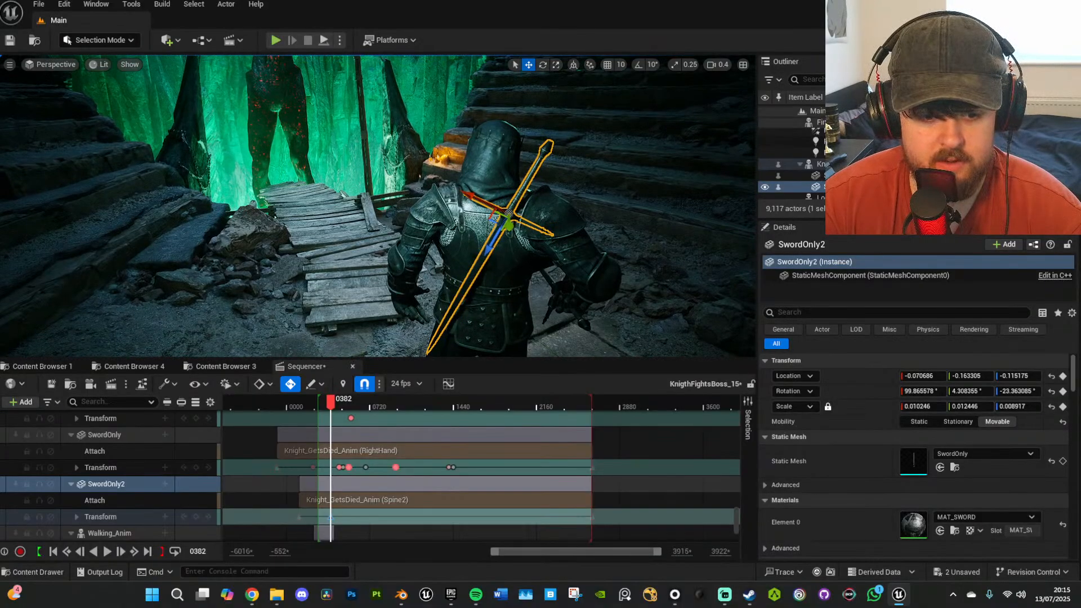
Key SwordOnly2's transform at frames 0382, 1832 and 2644, extending its section past the sequence end.
{"action": "left_click", "coordinate": [195, 518]}
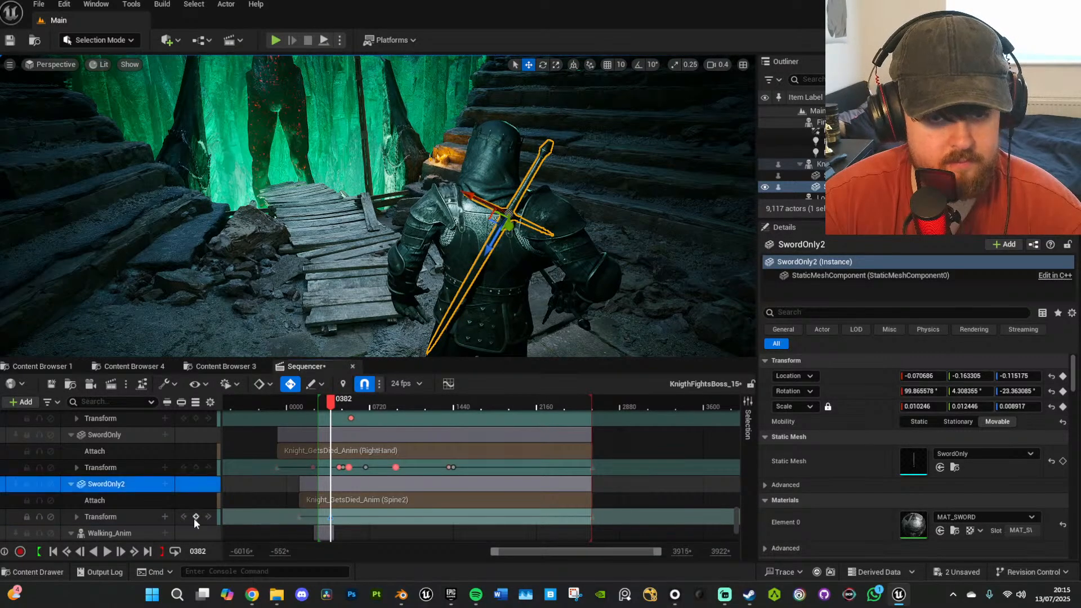
{"action": "left_click_drag", "start_coordinate": [331, 516], "coordinate": [499, 517]}
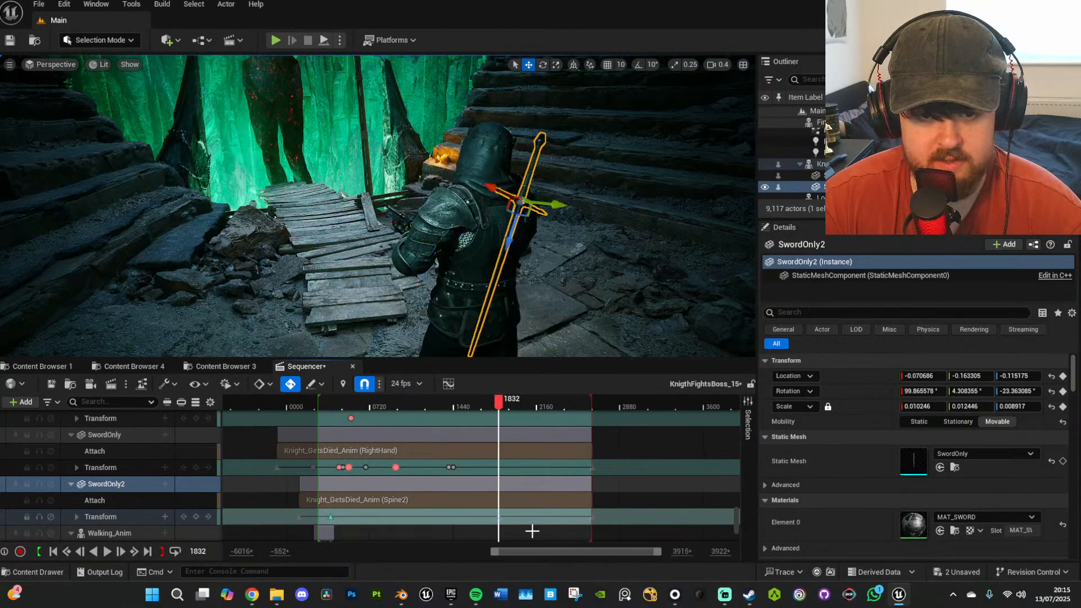
{"action": "left_click_drag", "start_coordinate": [591, 517], "coordinate": [625, 517]}
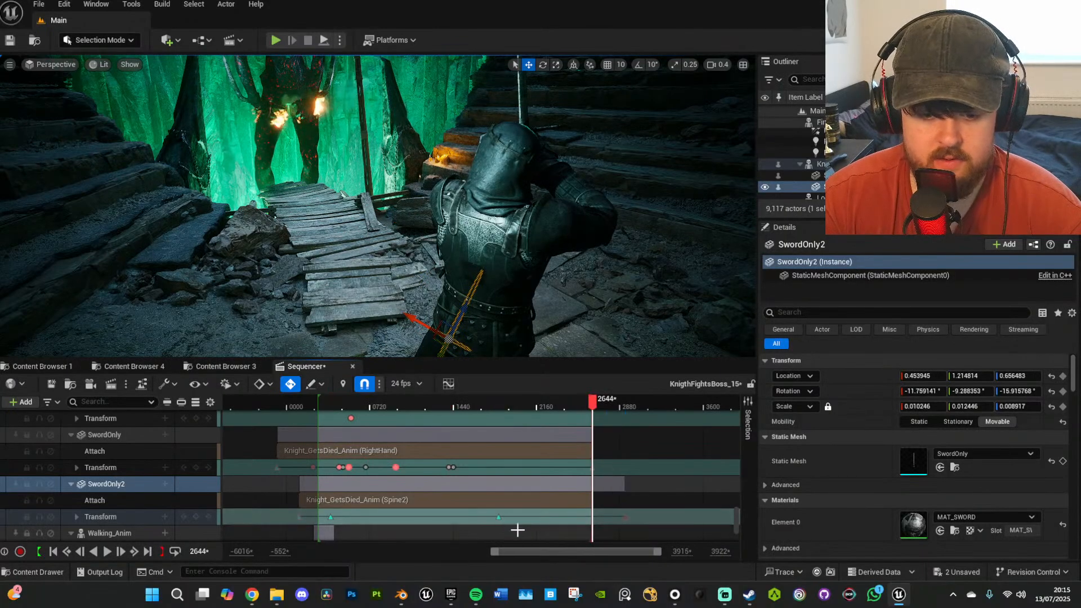
{"action": "left_click_drag", "start_coordinate": [499, 516], "coordinate": [593, 516], "text": "alt"}
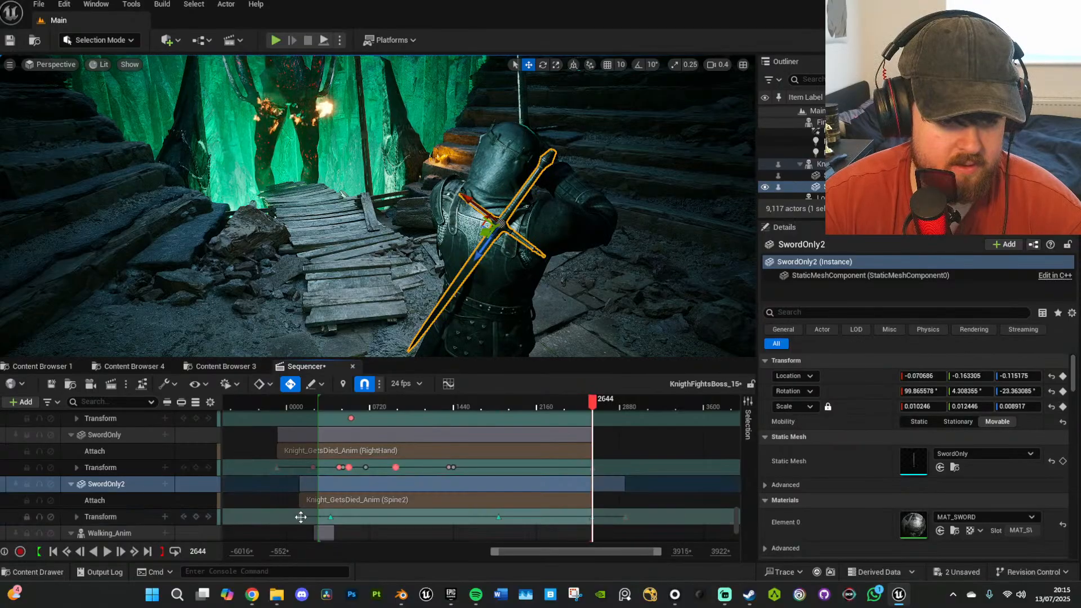
Extend the SwordOnly2 and Attach sections back to SwordOnly's section start, shift the 0382 transform key earlier, and play the result.
{"action": "left_click_drag", "start_coordinate": [300, 517], "coordinate": [278, 502]}
{"action": "left_click_drag", "start_coordinate": [590, 500], "coordinate": [625, 501]}
{"action": "left_click_drag", "start_coordinate": [330, 517], "coordinate": [316, 517]}
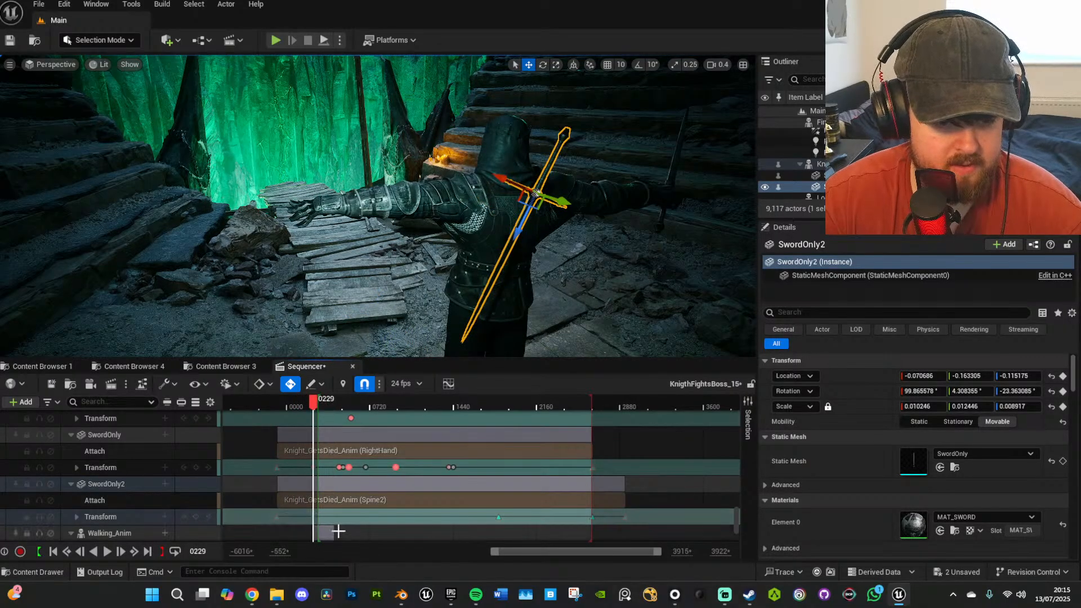
{"action": "key", "text": "space"}
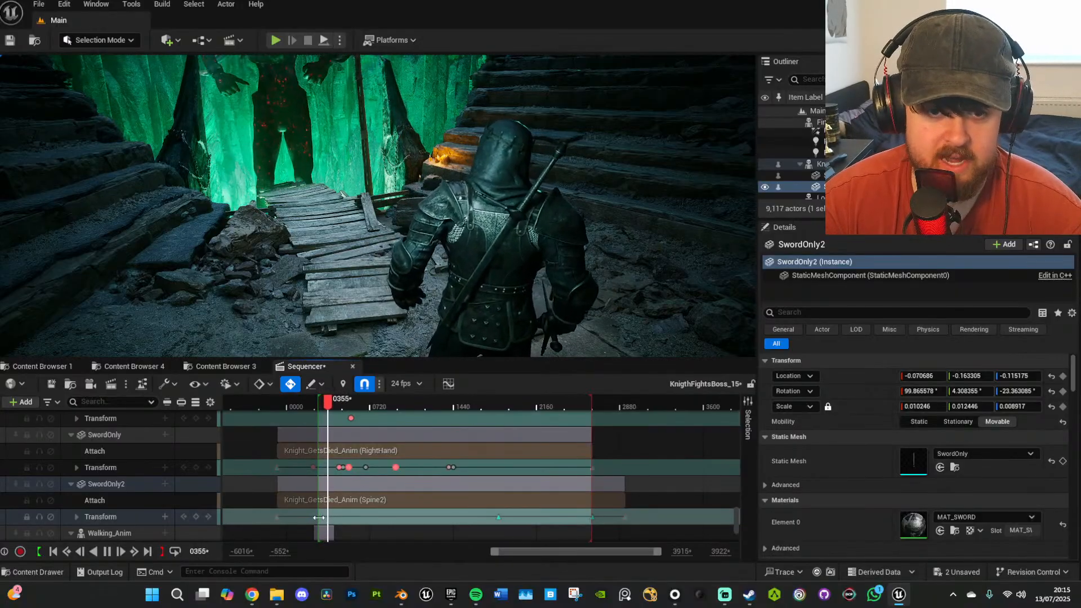
{"action": "key", "text": "space"}
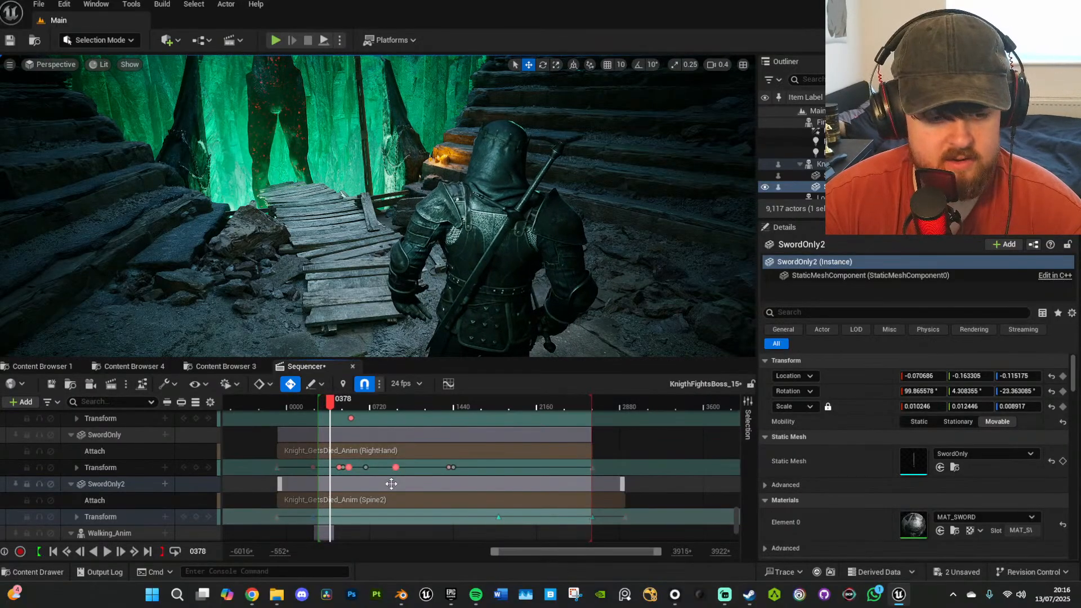
Rotate SwordOnly2 at frame 0378 to about 100°, 11.1°, -22.2° so it follows the knight's back more closely.
{"action": "right_click_drag", "start_coordinate": [475, 256], "coordinate": [474, 256]}
{"action": "key", "text": "w"}
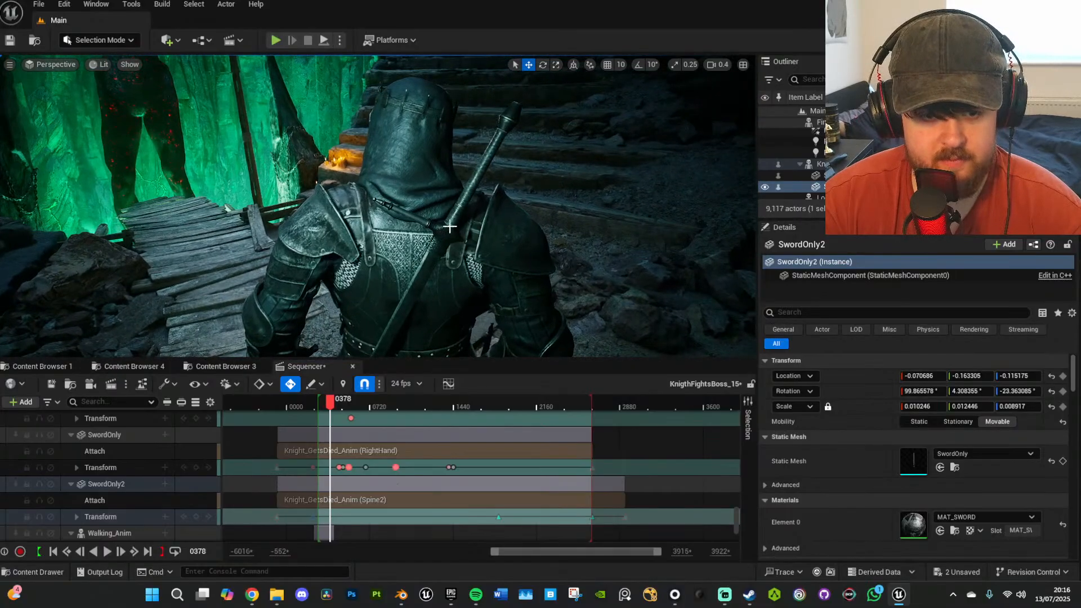
{"action": "key", "text": "g"}
{"action": "key", "text": "e"}
{"action": "left_click_drag", "start_coordinate": [475, 257], "coordinate": [471, 258]}
{"action": "key", "text": "d"}
{"action": "right_click_drag", "start_coordinate": [528, 252], "coordinate": [501, 246]}
{"action": "key", "text": "w"}
{"action": "key", "text": "w"}
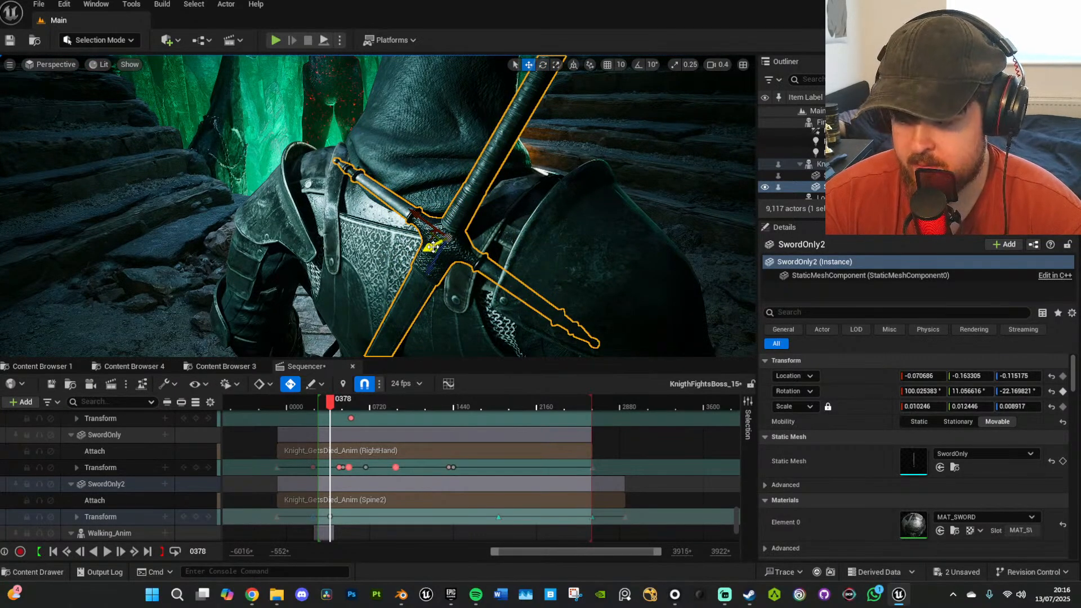
Move the frame 0378 transform key of SwordOnly2 back to the start of the playback range.
{"action": "scroll", "coordinate": [316, 524], "scroll_direction": "up", "scroll_amount": 11, "text": "ctrl"}
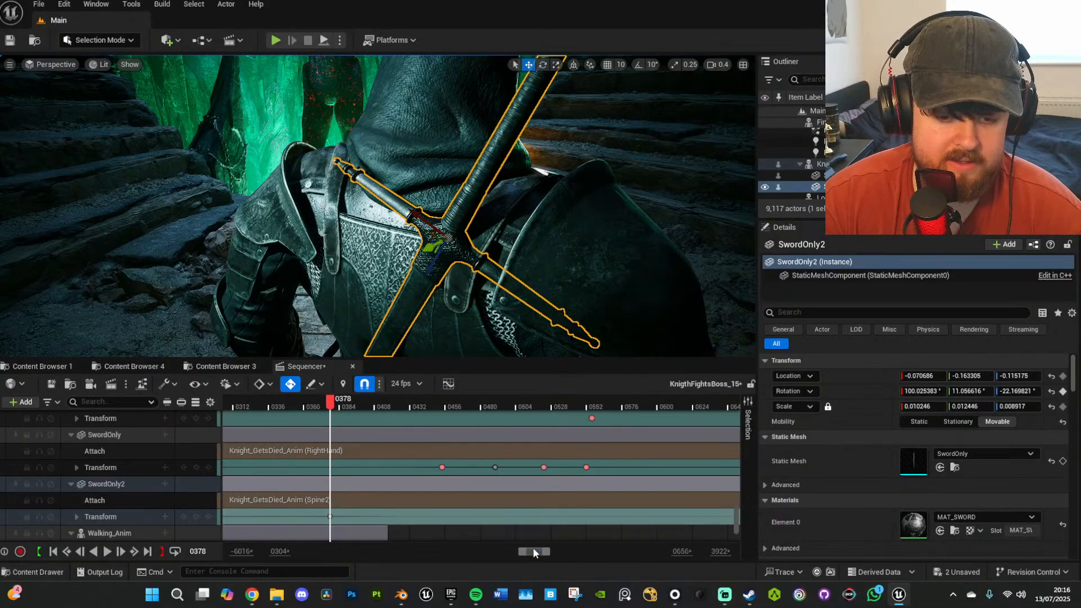
{"action": "left_click_drag", "start_coordinate": [521, 552], "coordinate": [516, 552]}
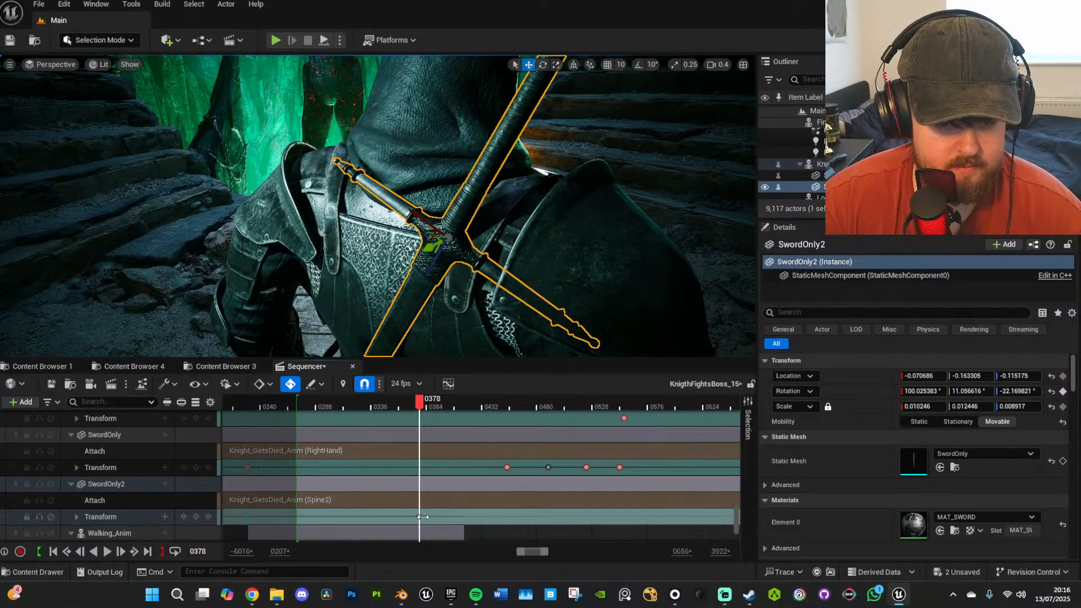
{"action": "left_click_drag", "start_coordinate": [418, 518], "coordinate": [294, 517]}
Play and scrub the sword-drawing motion from behind the knight, between about frames 0394 and 0445.
{"action": "left_click_drag", "start_coordinate": [377, 402], "coordinate": [407, 404]}
{"action": "key", "text": "space"}
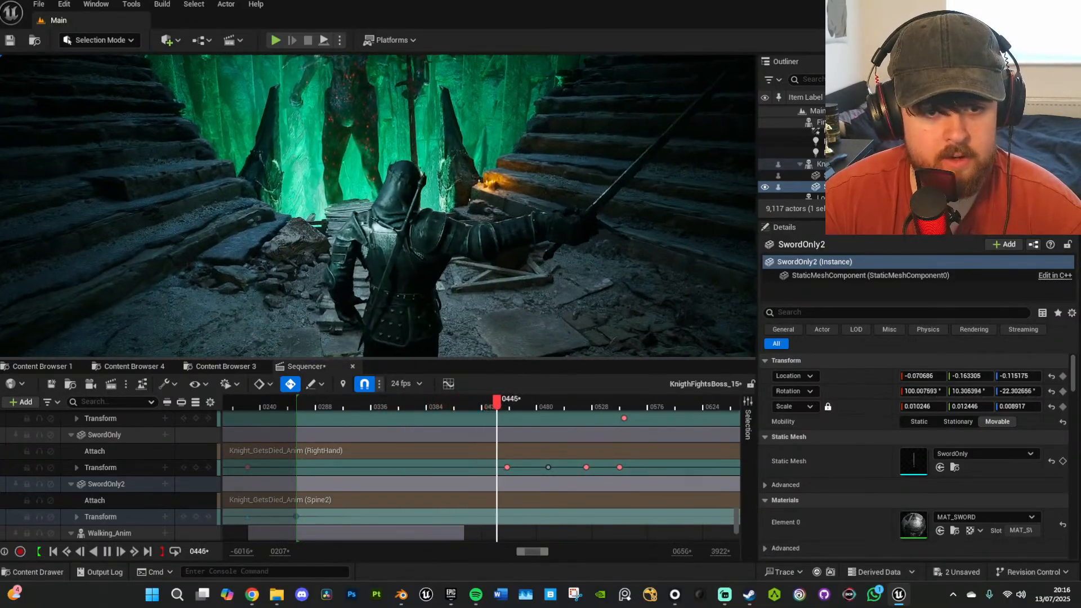
{"action": "left_click_drag", "start_coordinate": [504, 404], "coordinate": [438, 409]}
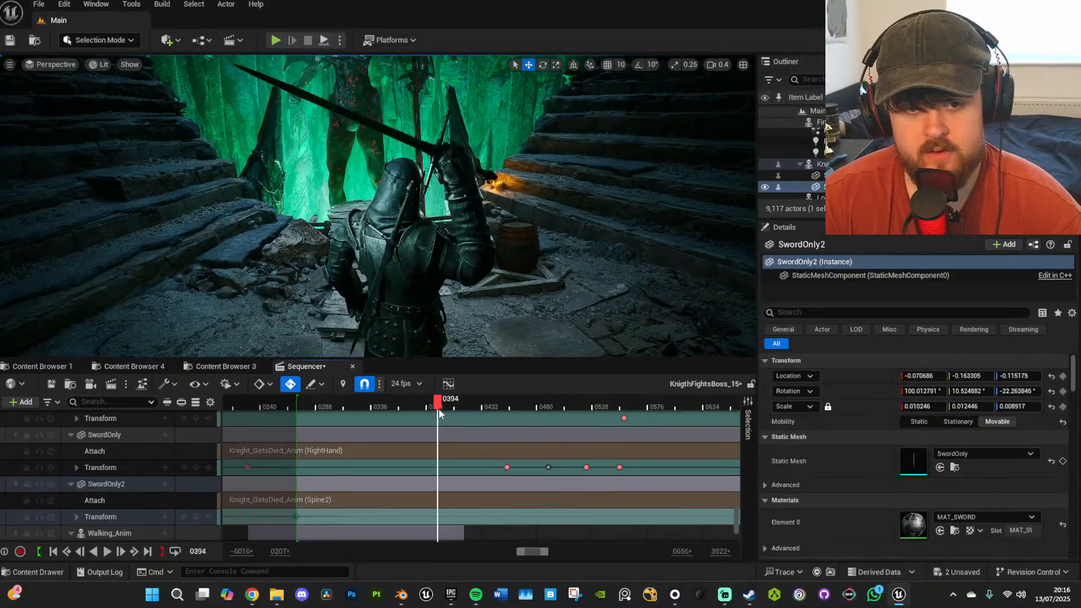
{"action": "key", "text": "space"}
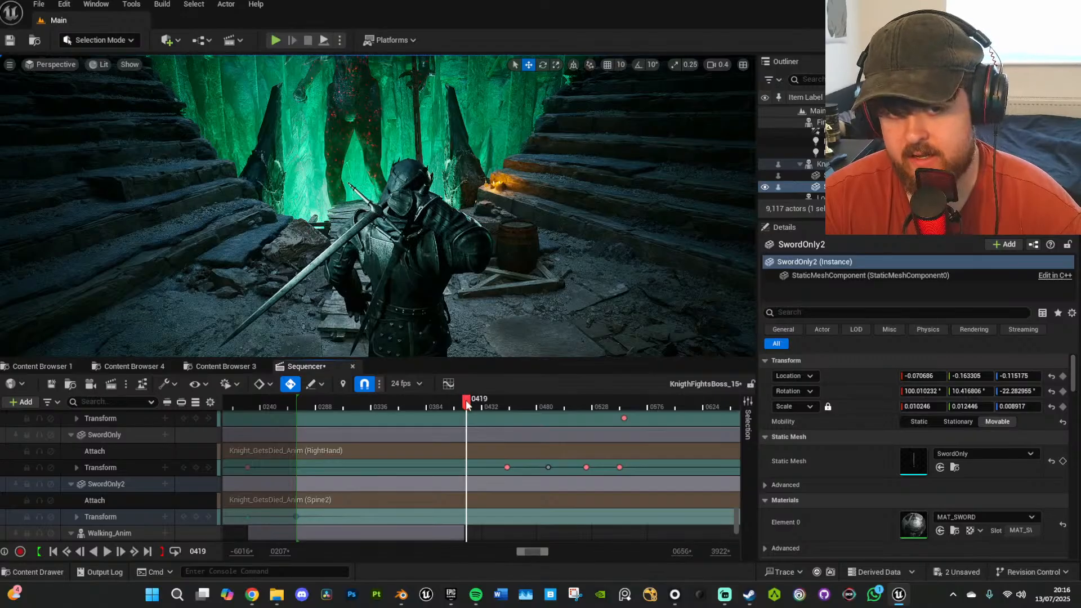
{"action": "key", "text": "space"}
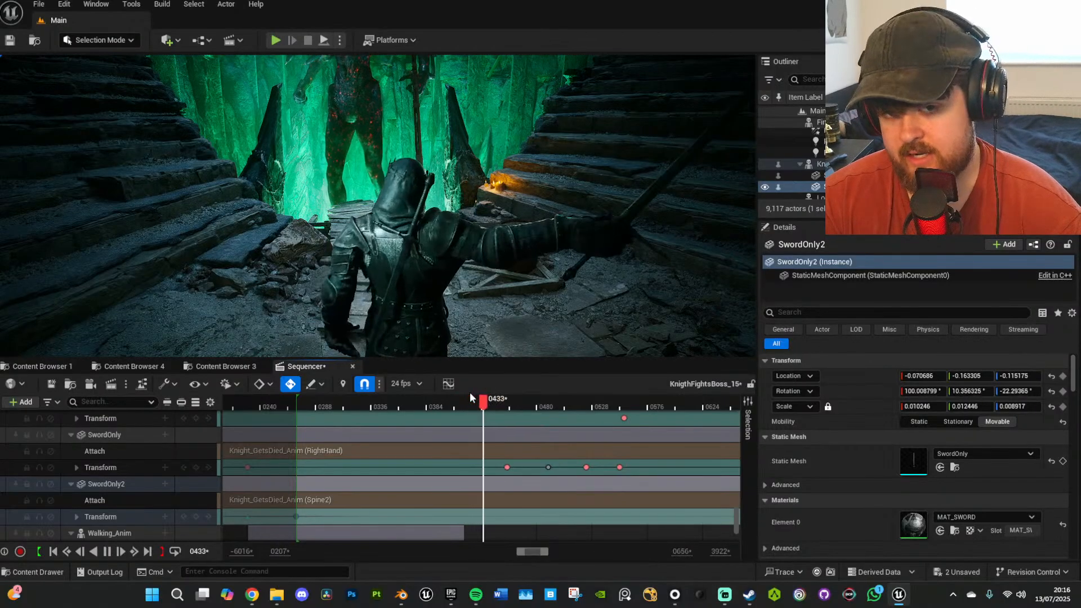
{"action": "left_click_drag", "start_coordinate": [488, 402], "coordinate": [467, 403]}
Review the sword draw from in front of the knight, playing from frame 0396 to 0428.
{"action": "right_click_drag", "start_coordinate": [460, 317], "coordinate": [504, 313]}
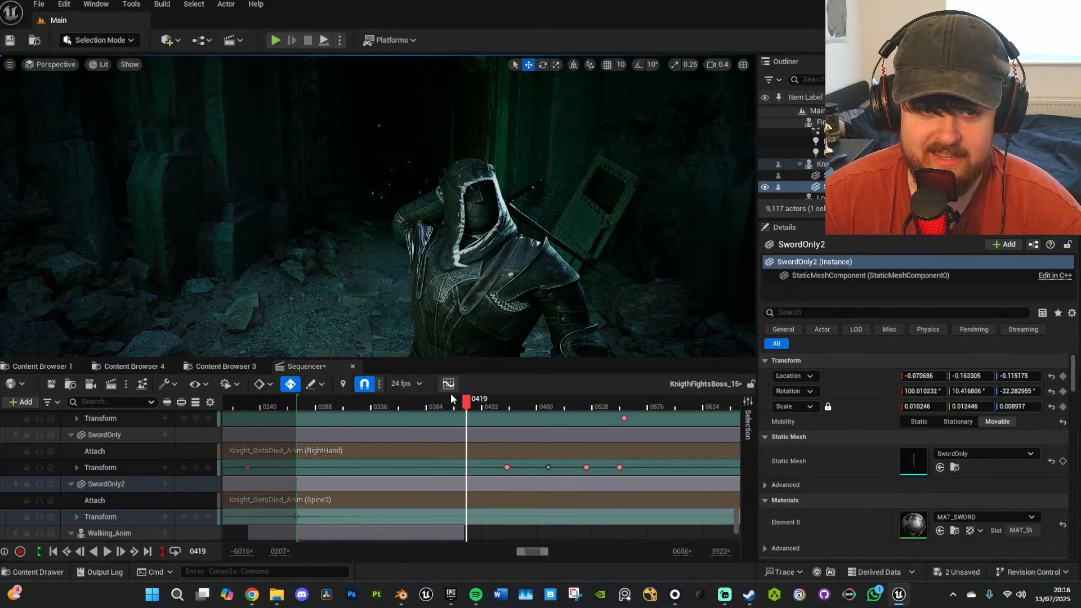
{"action": "left_click_drag", "start_coordinate": [466, 402], "coordinate": [440, 403]}
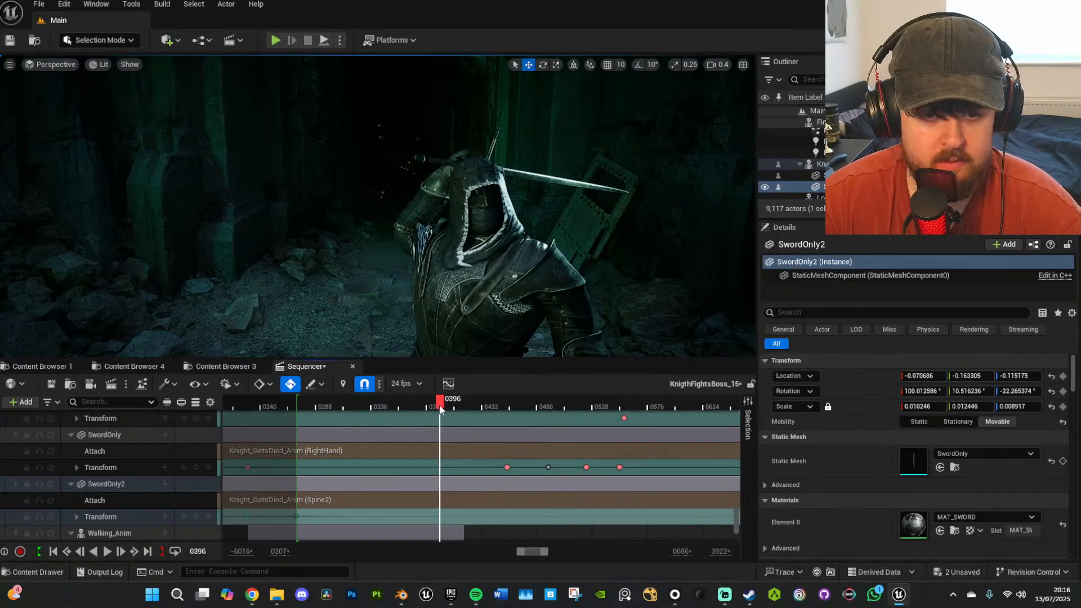
{"action": "key", "text": "space"}
{"action": "key", "text": "space"}
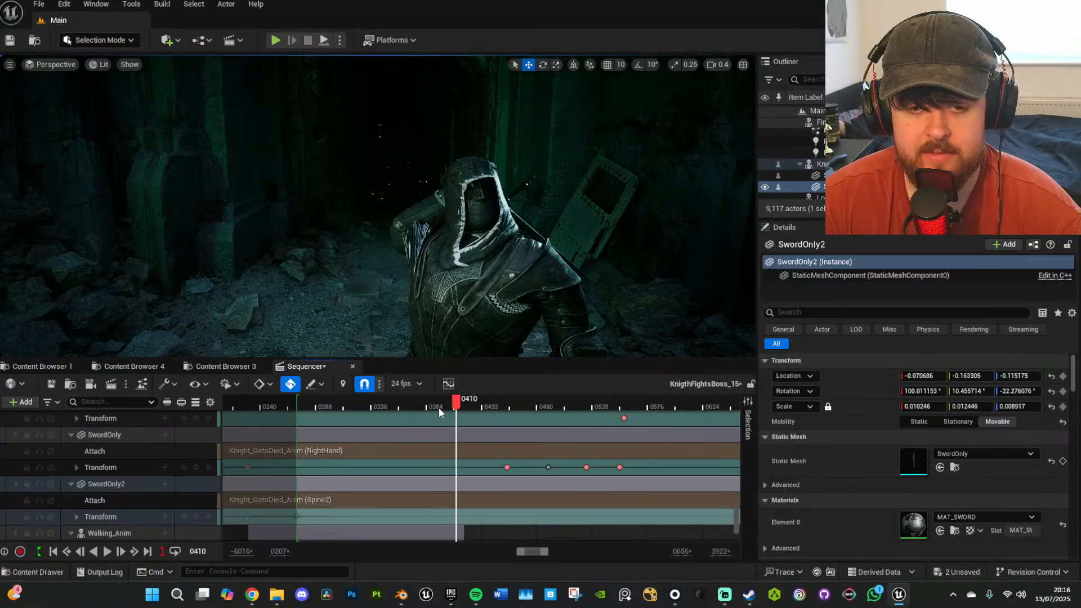
{"action": "key", "text": "space"}
{"action": "key", "text": "space"}
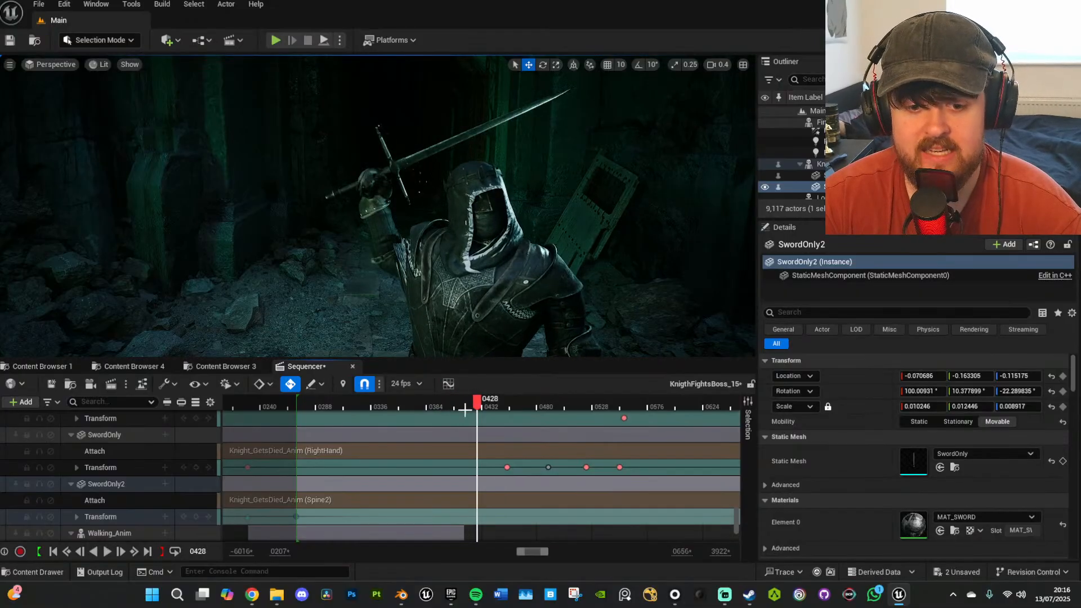
Review the draw from behind the knight facing the demon, playing from frame 0410 to 0440 and scrubbing back to 0421.
{"action": "left_click", "coordinate": [456, 400]}
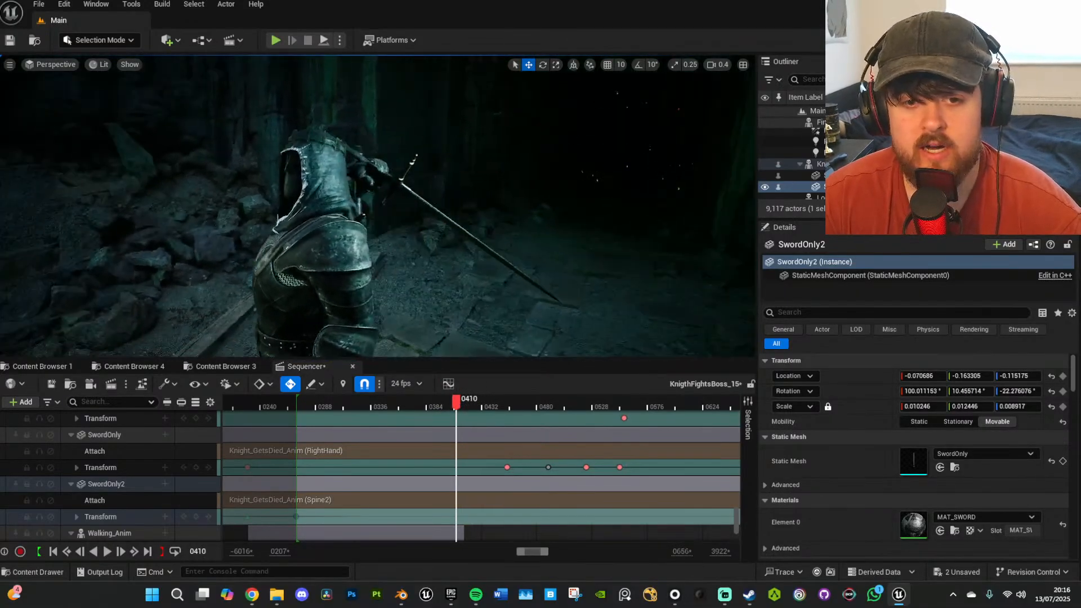
{"action": "right_click_drag", "start_coordinate": [377, 206], "coordinate": [203, 169]}
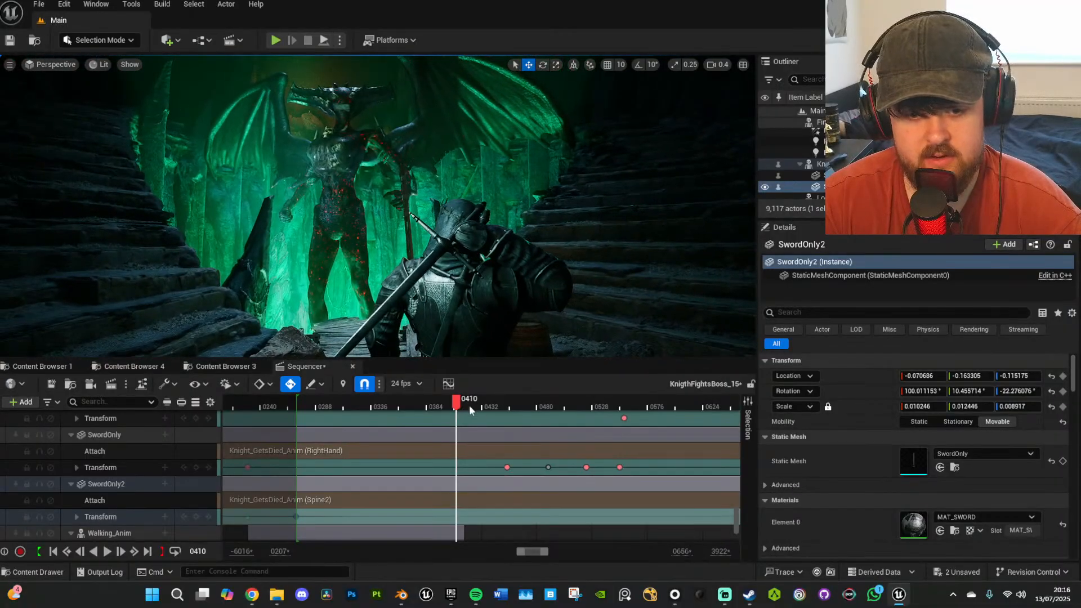
{"action": "key", "text": "space"}
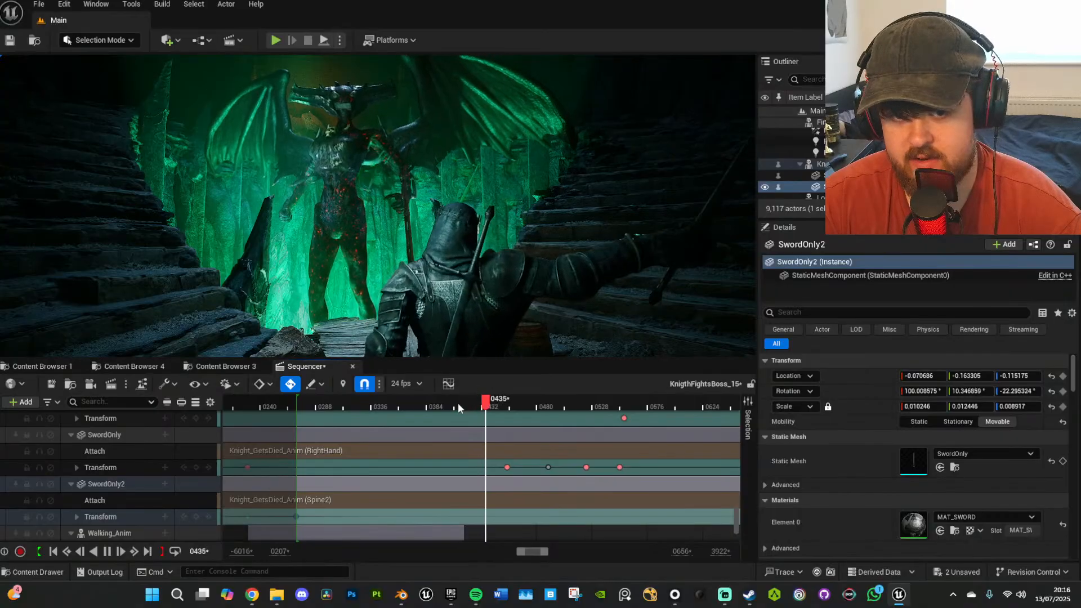
{"action": "key", "text": "space"}
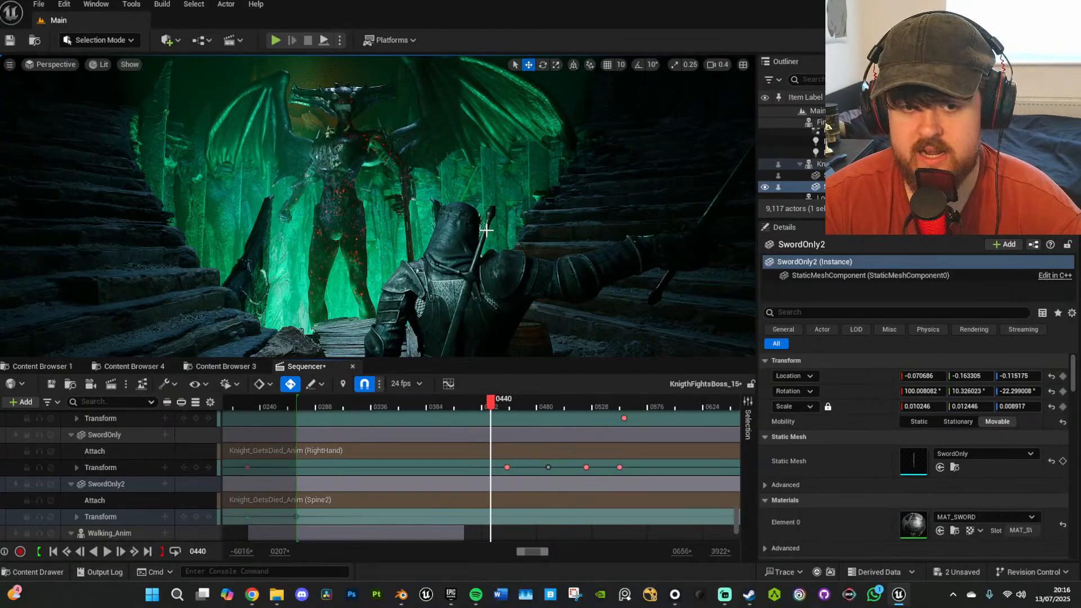
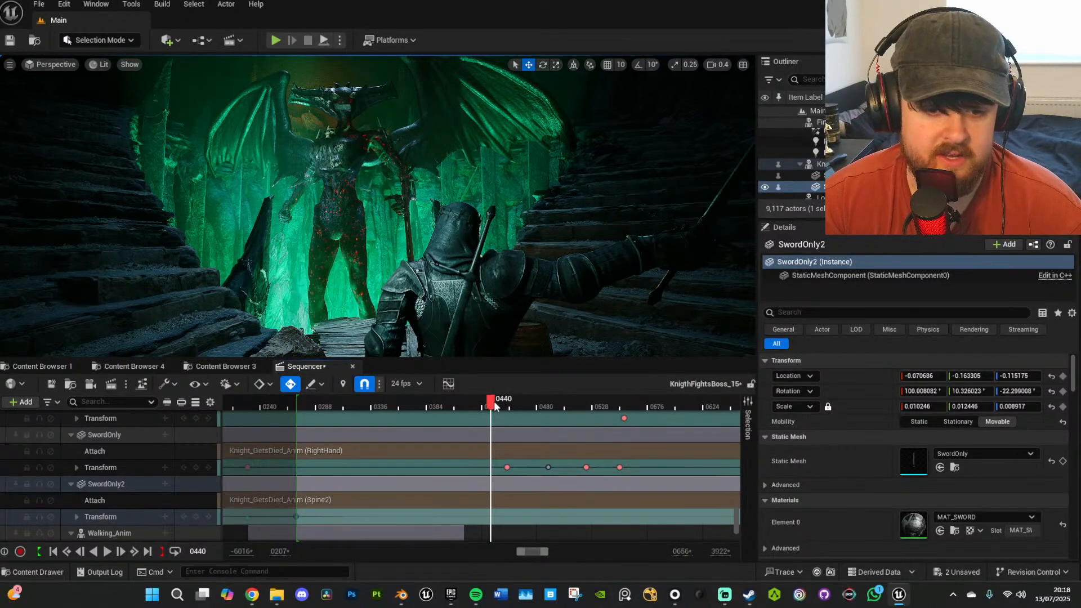
{"action": "left_click_drag", "start_coordinate": [494, 401], "coordinate": [468, 403]}
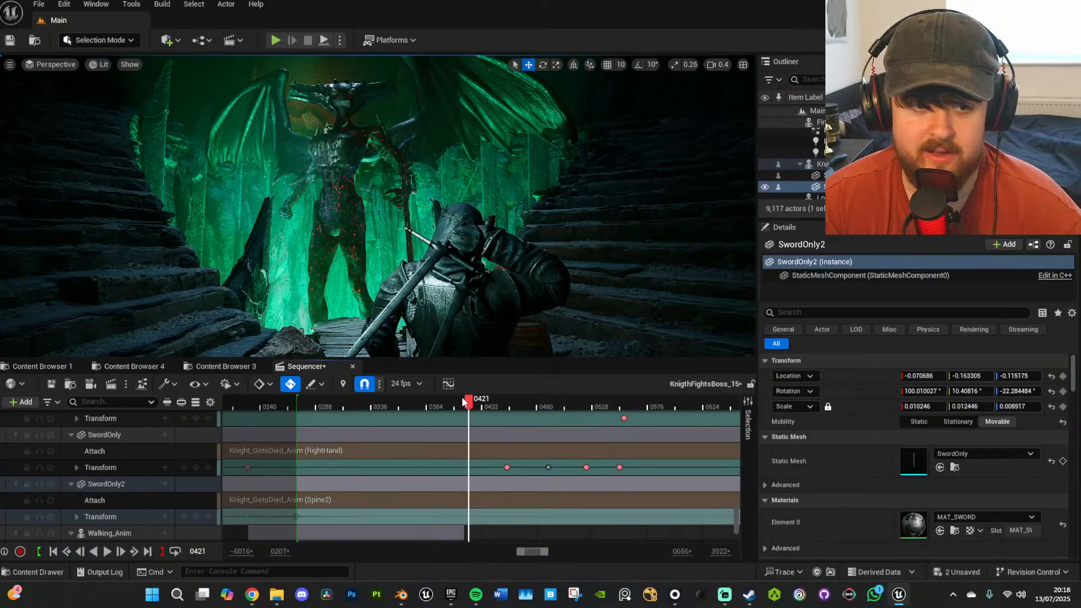
Play the sword draw from frame 0421 to 0462 and save all unsaved changes.
{"action": "key", "text": "space"}
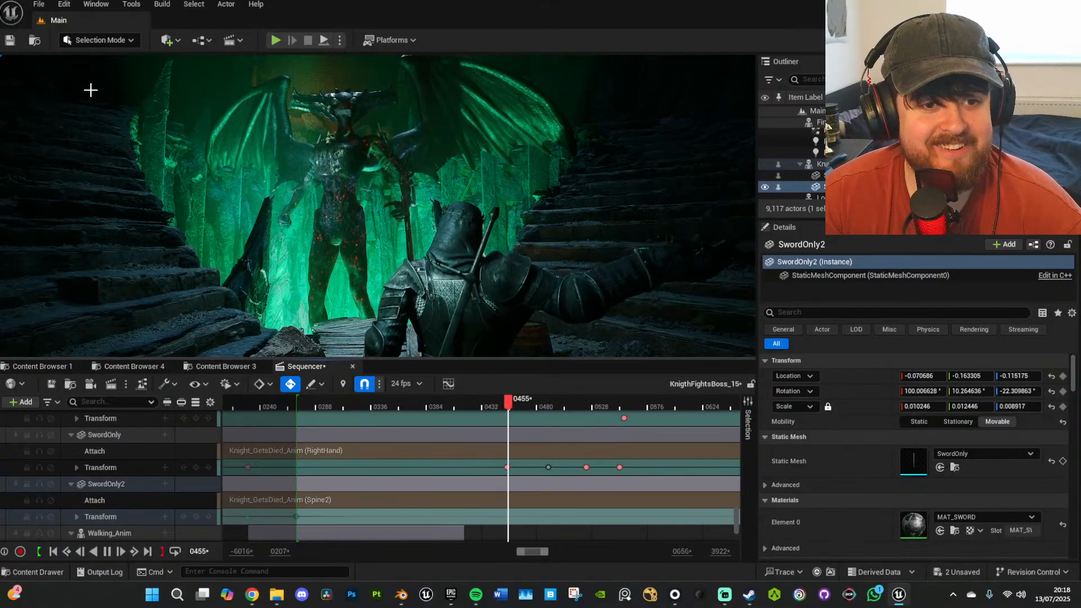
{"action": "key", "text": "space"}
{"action": "left_click", "coordinate": [39, 4]}
{"action": "left_click", "coordinate": [119, 152]}
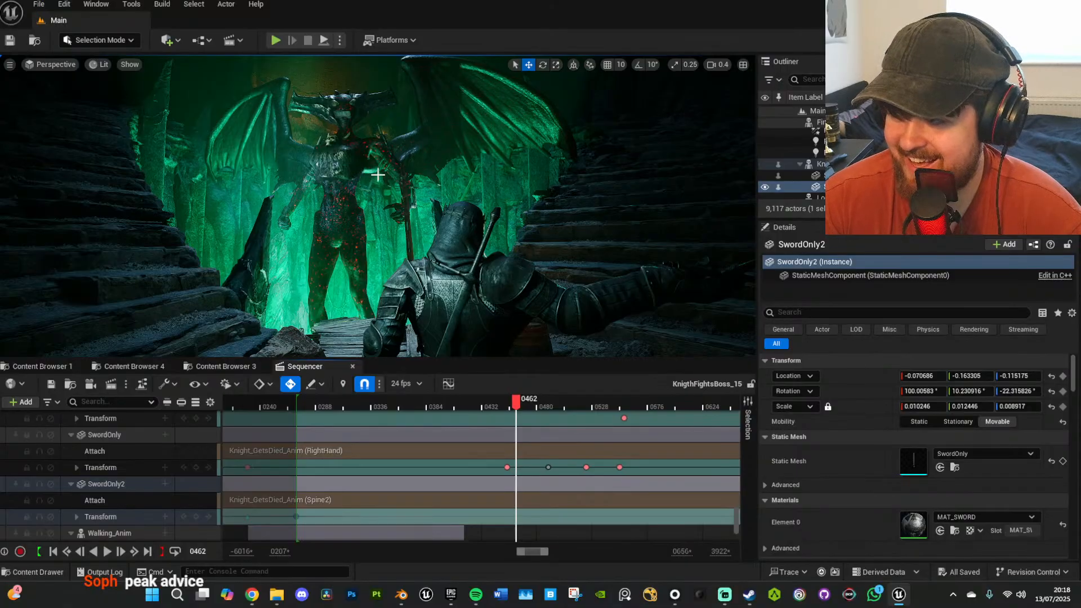
Review the sequence from farther behind the knight, playing from frame 0462 to 0643.
{"action": "key", "text": "s"}
{"action": "mouse_move", "coordinate": [465, 258]}
{"action": "right_mouse_down"}
{"action": "mouse_move", "coordinate": [416, 259]}
{"action": "mouse_move", "coordinate": [472, 269]}
{"action": "right_mouse_up"}
{"action": "key", "text": "d"}
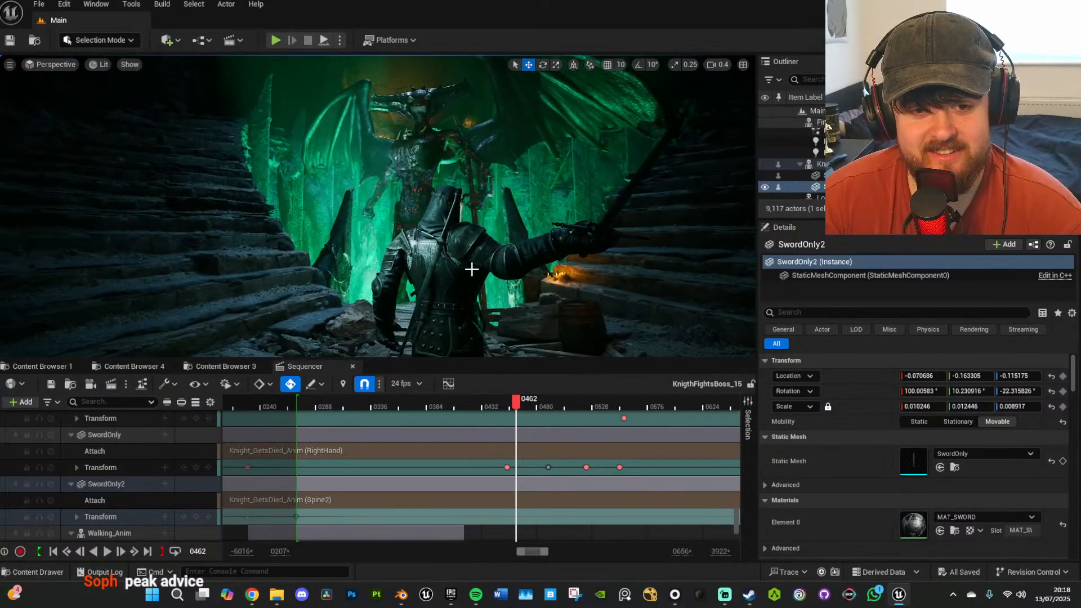
{"action": "key", "text": "space"}
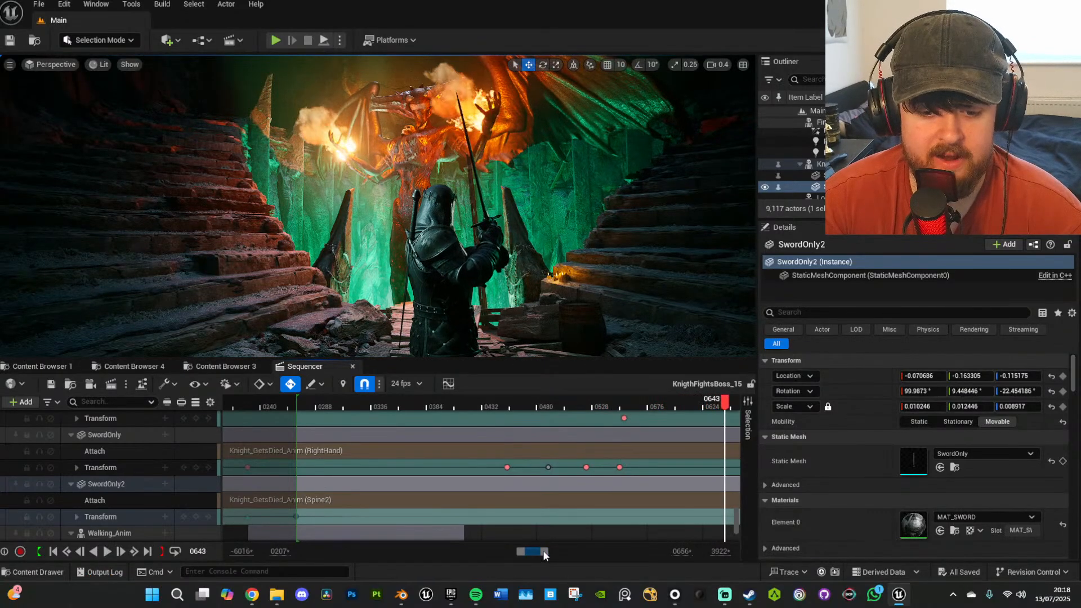
Extend the visible timeline range to frame 0981 and replay the knight facing the fiery demon with his sword raised.
{"action": "left_click_drag", "start_coordinate": [544, 554], "coordinate": [559, 551]}
{"action": "left_click", "coordinate": [487, 406]}
{"action": "key", "text": "space"}
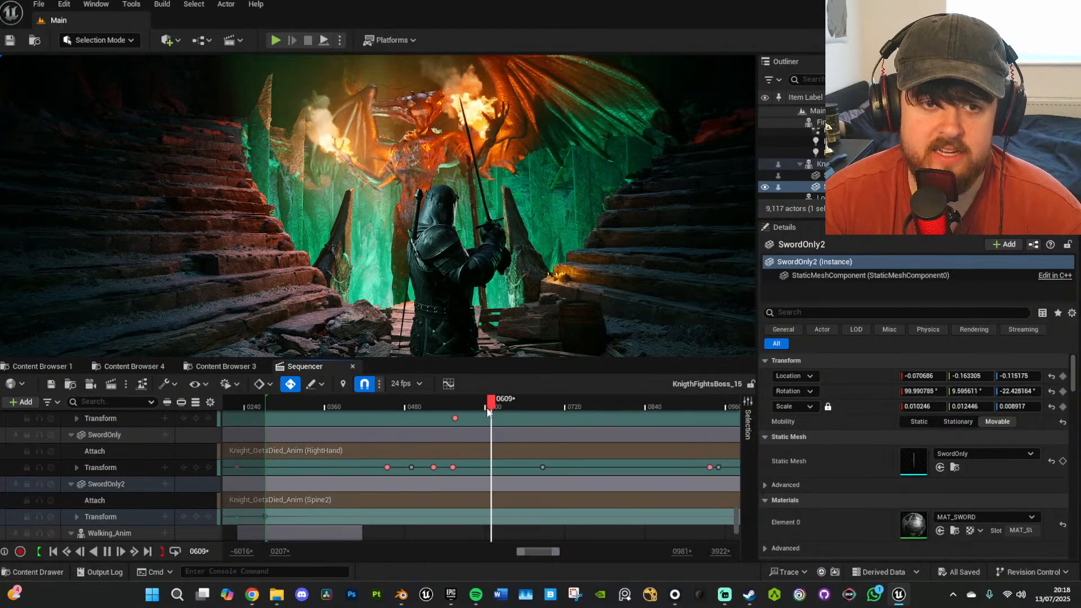
{"action": "key", "text": "space"}
{"action": "left_click", "coordinate": [438, 409]}
{"action": "key", "text": "space"}
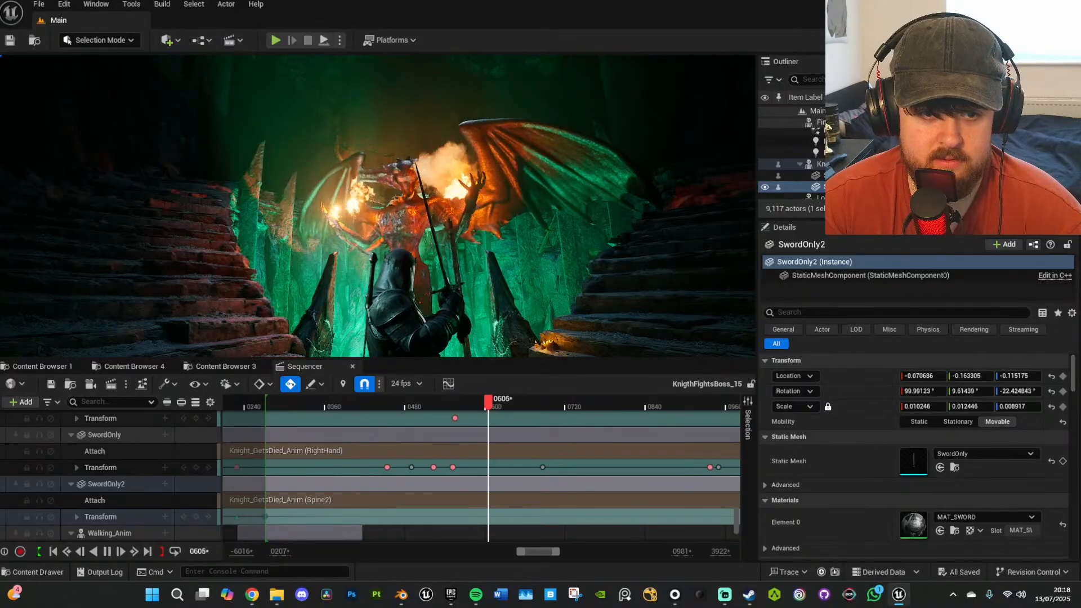
{"action": "left_click_drag", "start_coordinate": [513, 398], "coordinate": [504, 399]}
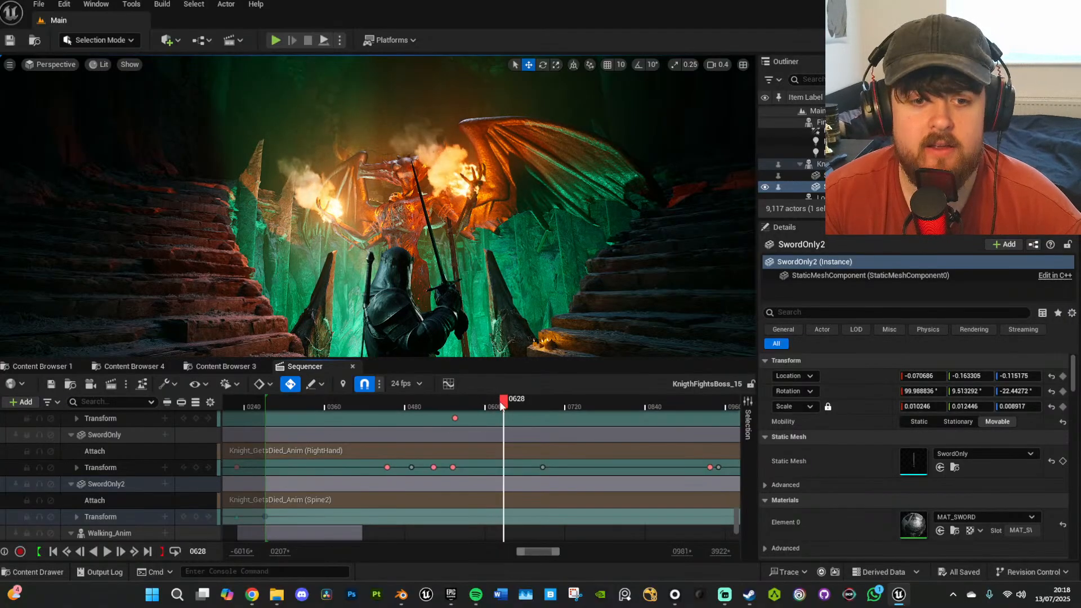
Park the sequence at frame 0627 and frame the knight and fiery demon between the stone steps from farther back.
{"action": "left_click_drag", "start_coordinate": [504, 409], "coordinate": [504, 410]}
{"action": "key", "text": "s"}
{"action": "right_click_drag", "start_coordinate": [377, 206], "coordinate": [378, 205]}
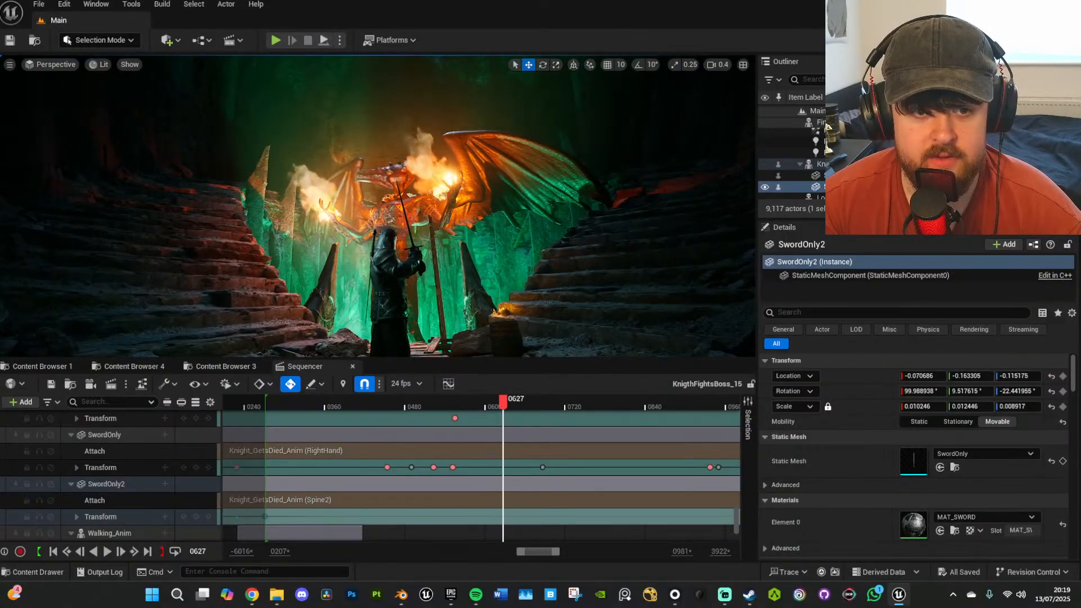
{"action": "key", "text": "a"}
{"action": "right_click_drag", "start_coordinate": [515, 312], "coordinate": [523, 310]}
{"action": "scroll", "coordinate": [515, 312], "scroll_direction": "down", "scroll_amount": 3}
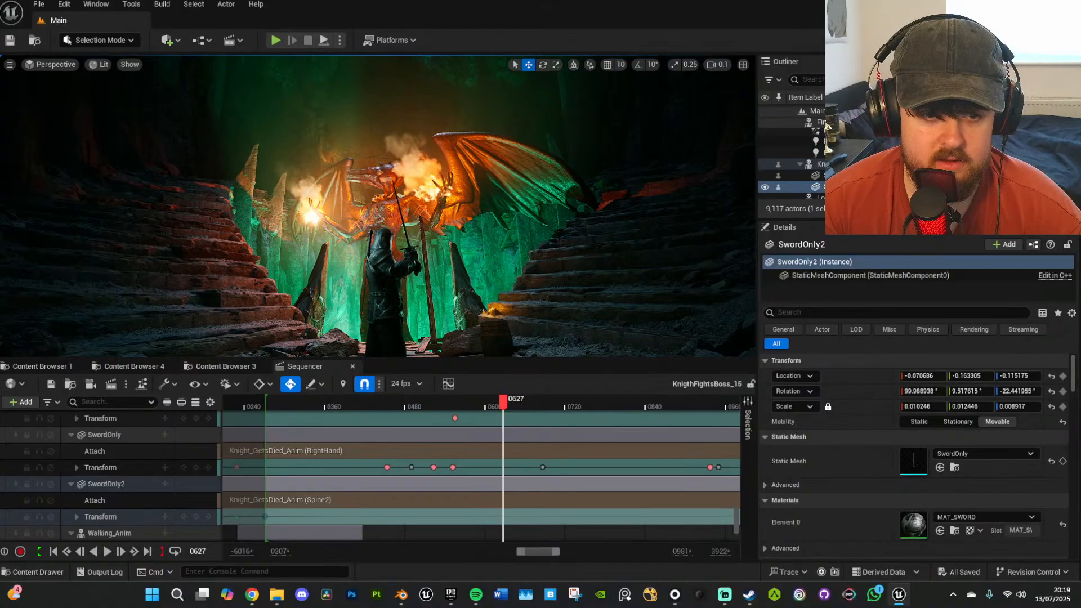
{"action": "key", "text": "s"}
{"action": "scroll", "coordinate": [522, 311], "scroll_direction": "up", "scroll_amount": 4}
{"action": "key", "text": "a"}
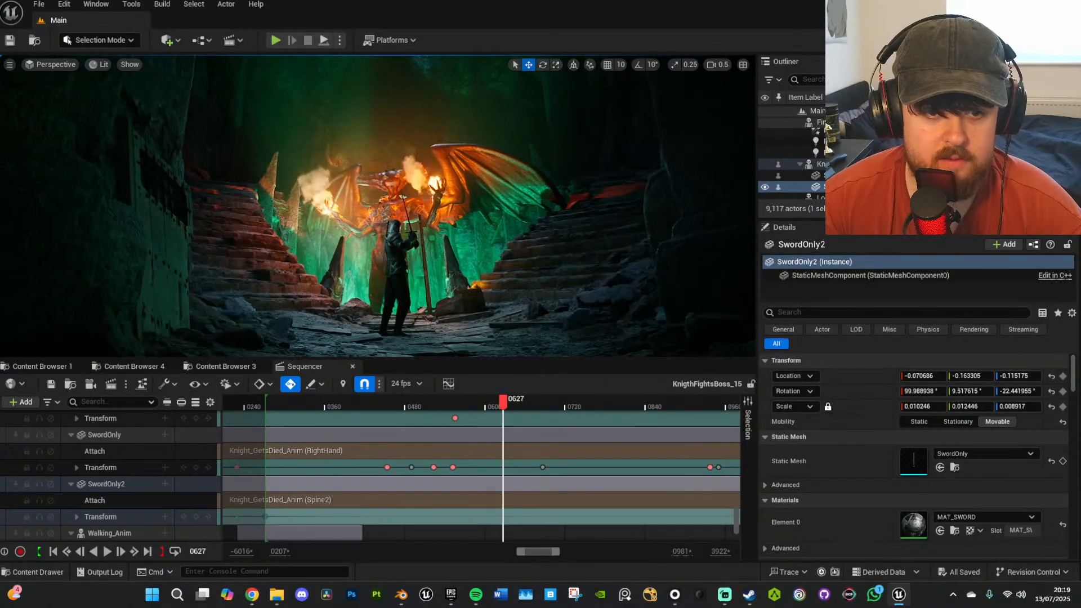
{"action": "key", "text": "w"}
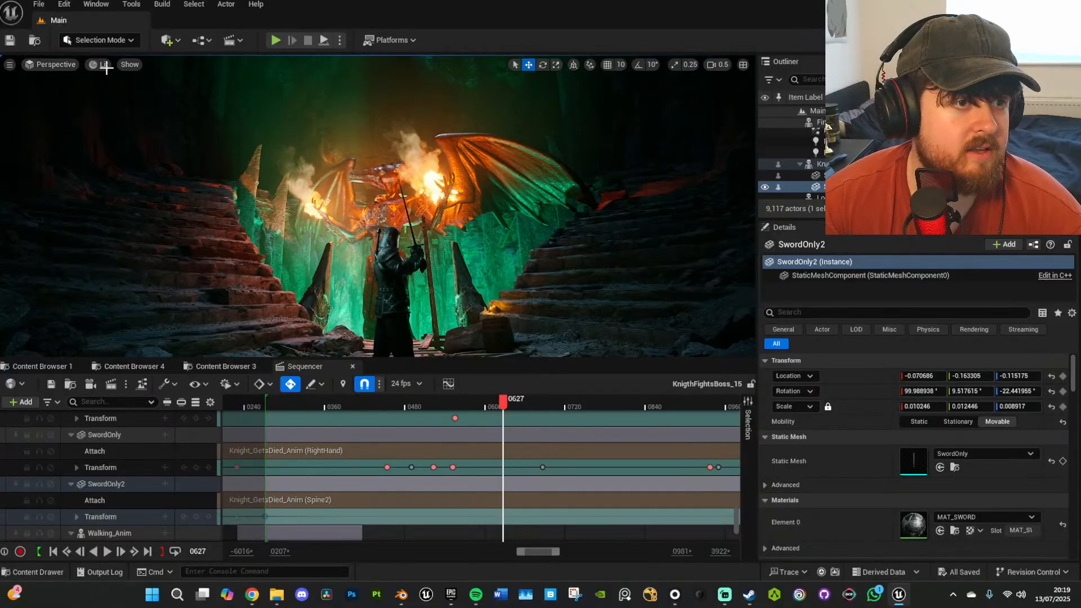
Fine-tune the shot at camera speed 0.1, keeping the knight in front of the demon with the stairs on both sides.
{"action": "left_click", "coordinate": [169, 40]}
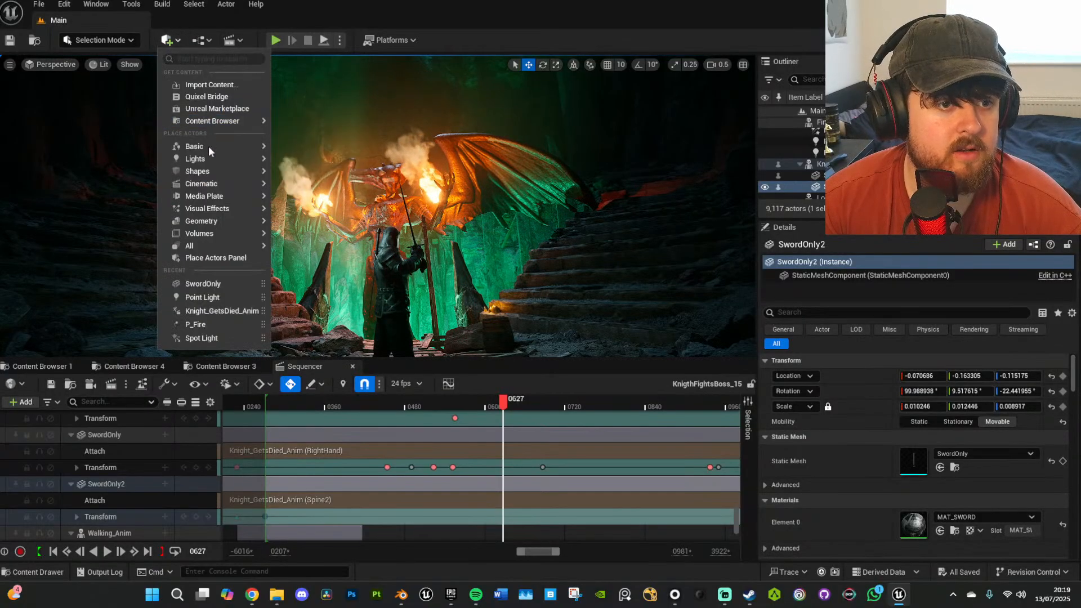
{"action": "right_click_drag", "start_coordinate": [472, 242], "coordinate": [472, 241]}
{"action": "key", "text": "d"}
{"action": "key", "text": "w"}
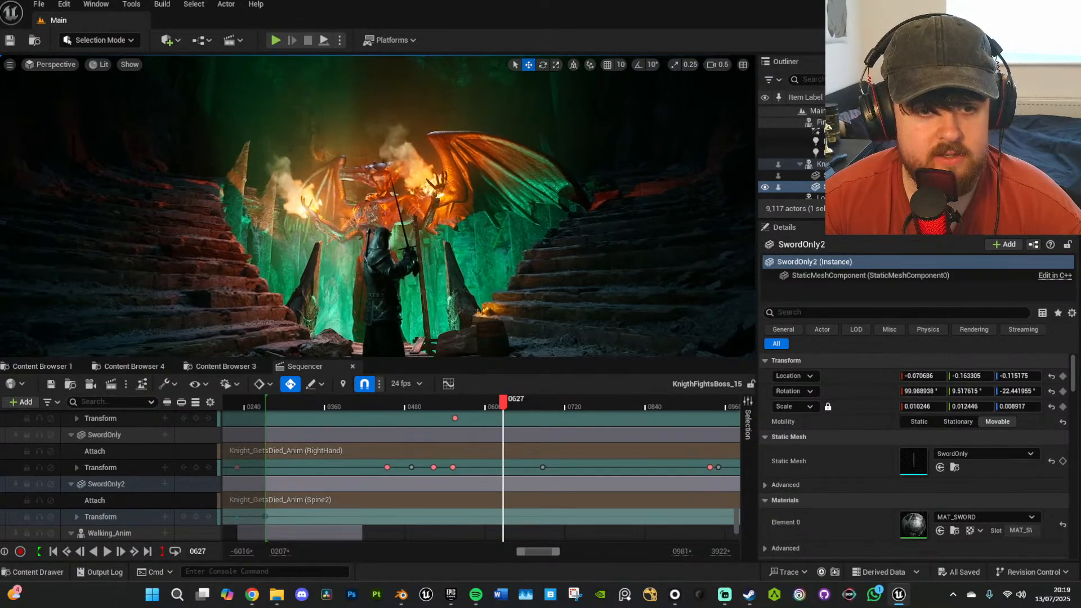
{"action": "scroll", "coordinate": [472, 241], "scroll_direction": "down", "scroll_amount": 4}
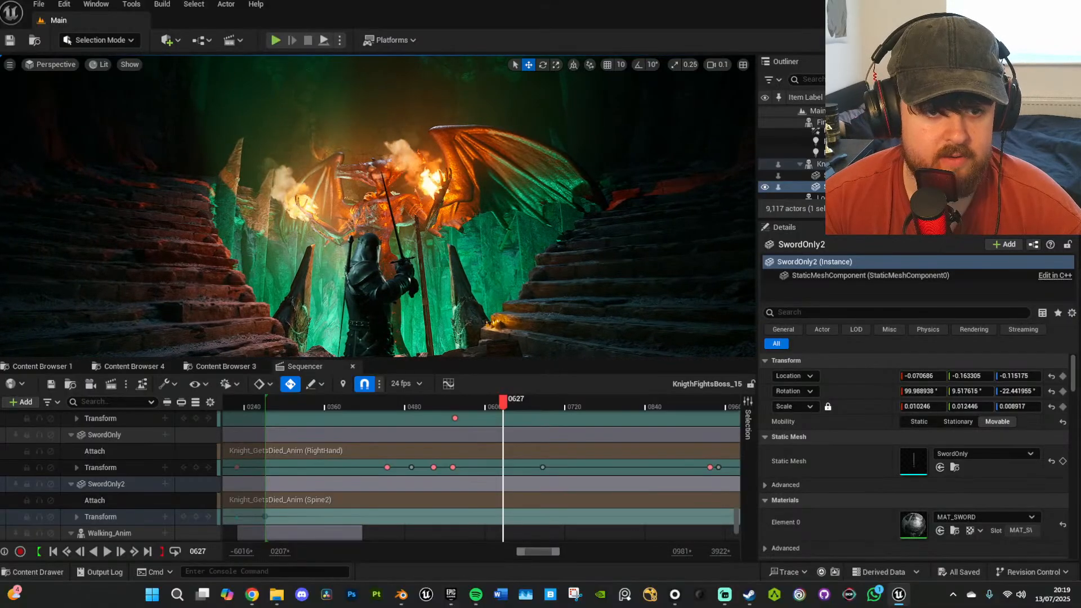
{"action": "key", "text": "a"}
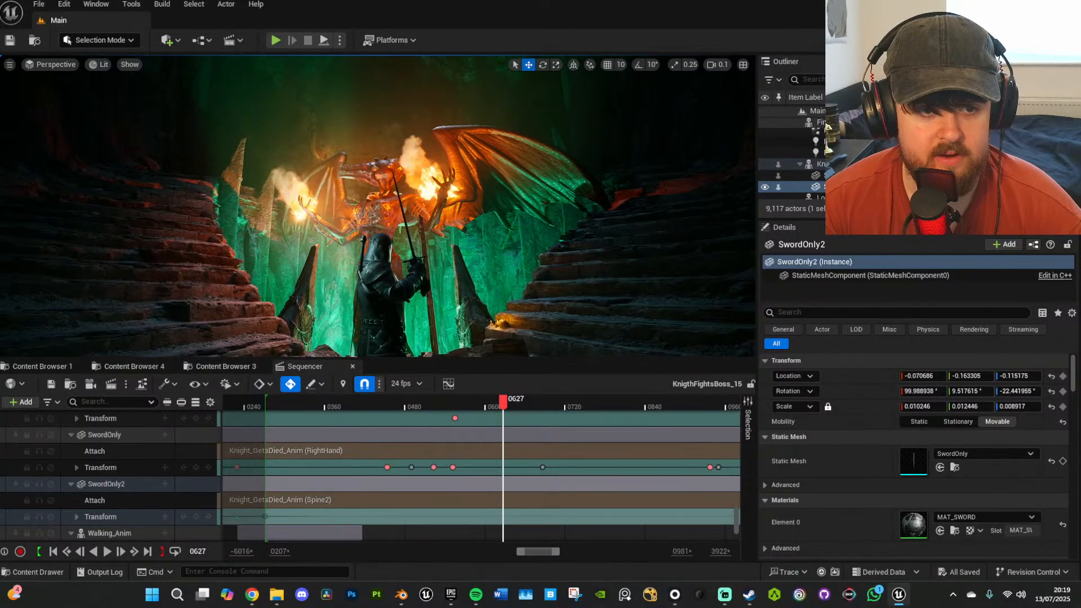
{"action": "key", "text": "s"}
{"action": "right_click_drag", "start_coordinate": [472, 242], "coordinate": [475, 248]}
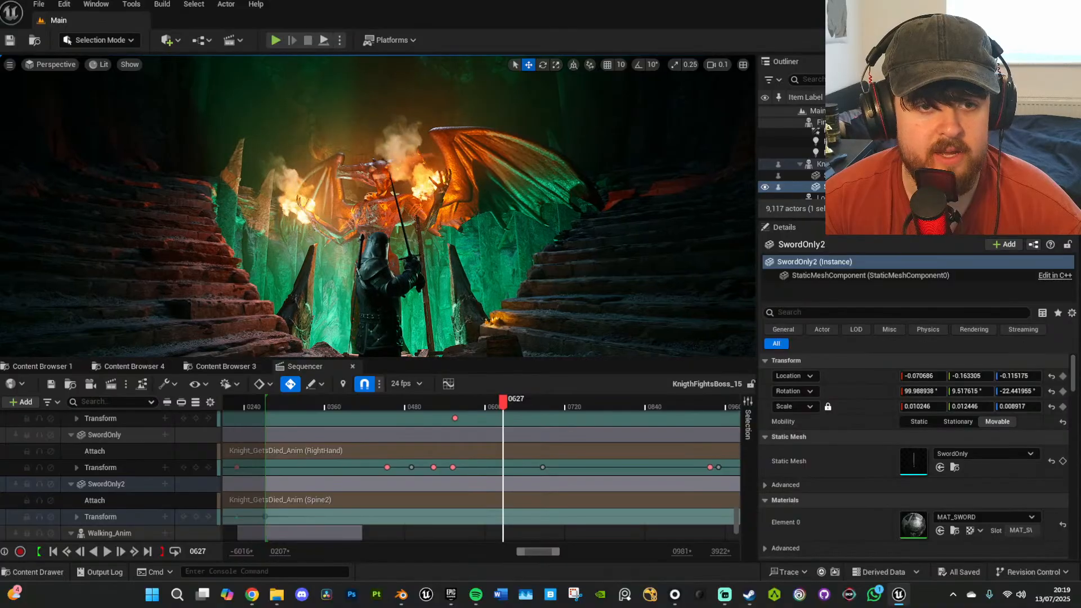
{"action": "key", "text": "q"}
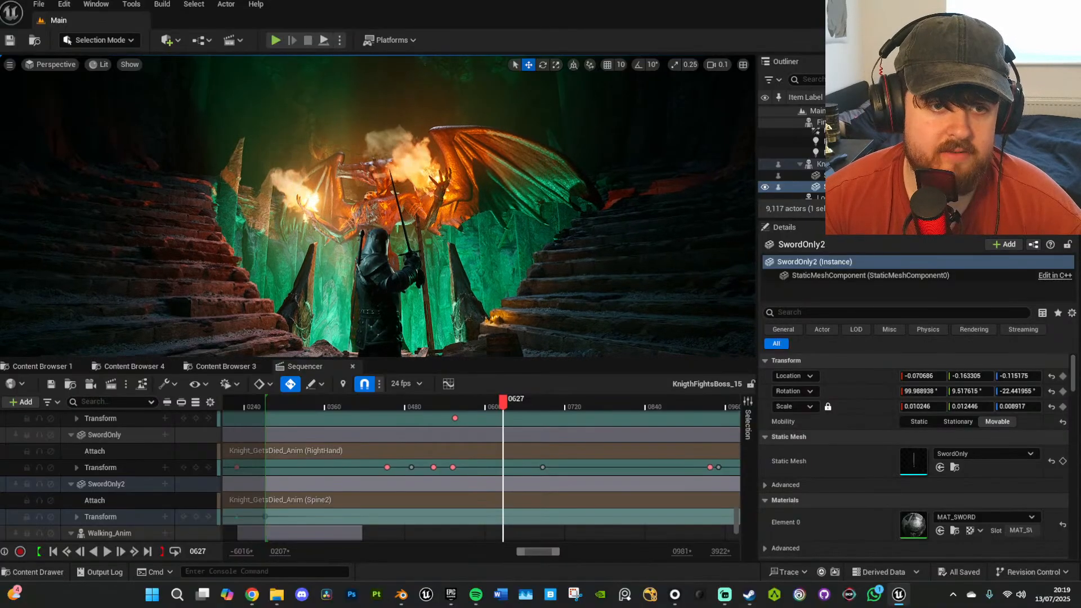
{"action": "key", "text": "q"}
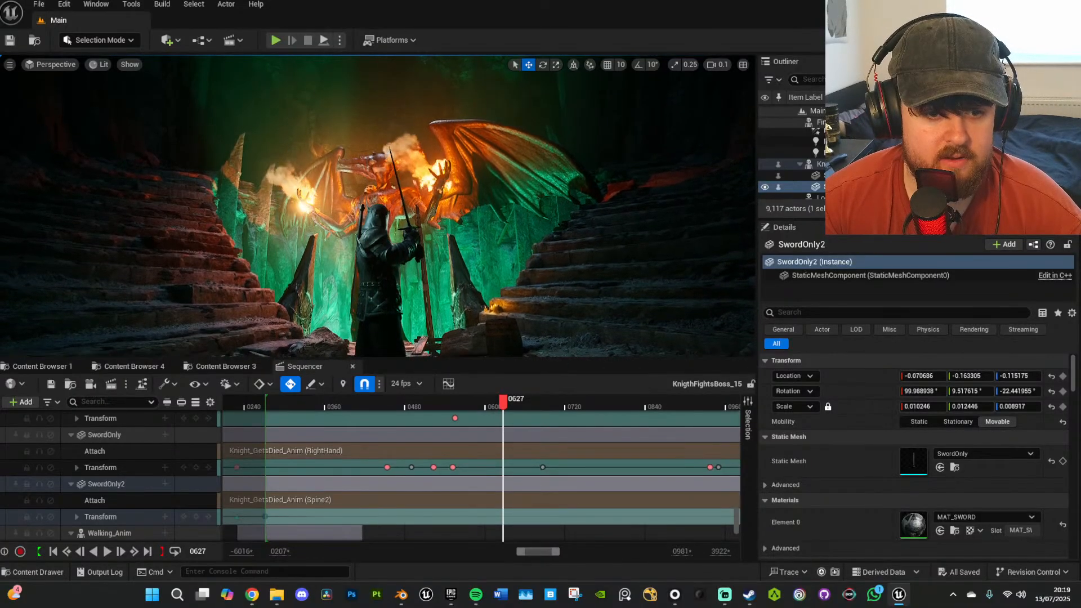
{"action": "key", "text": "a"}
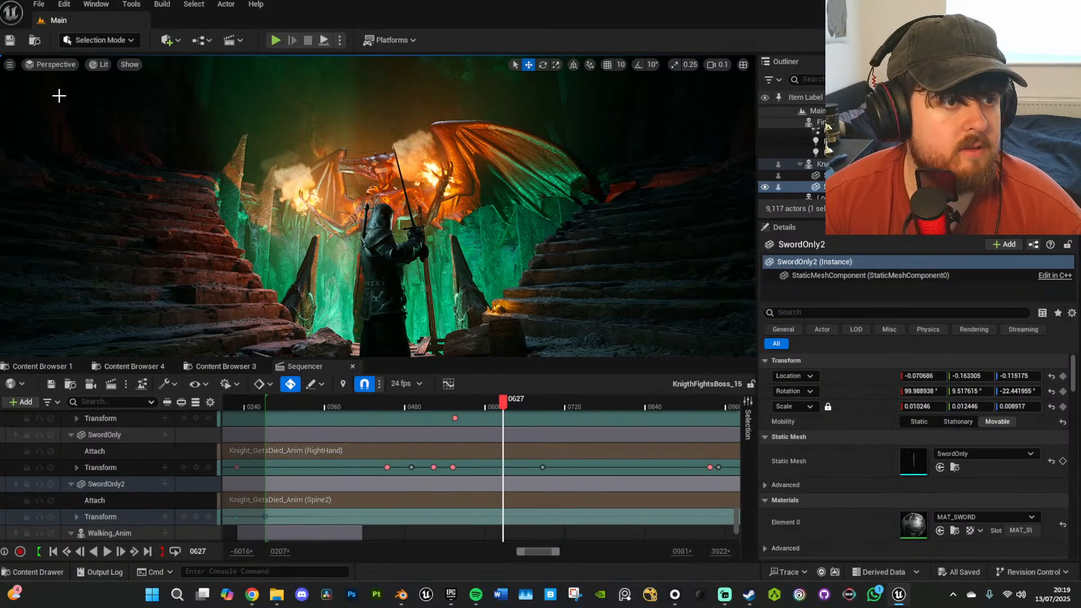
Save all level and asset changes before taking a still of the shot.
{"action": "left_click", "coordinate": [10, 65]}
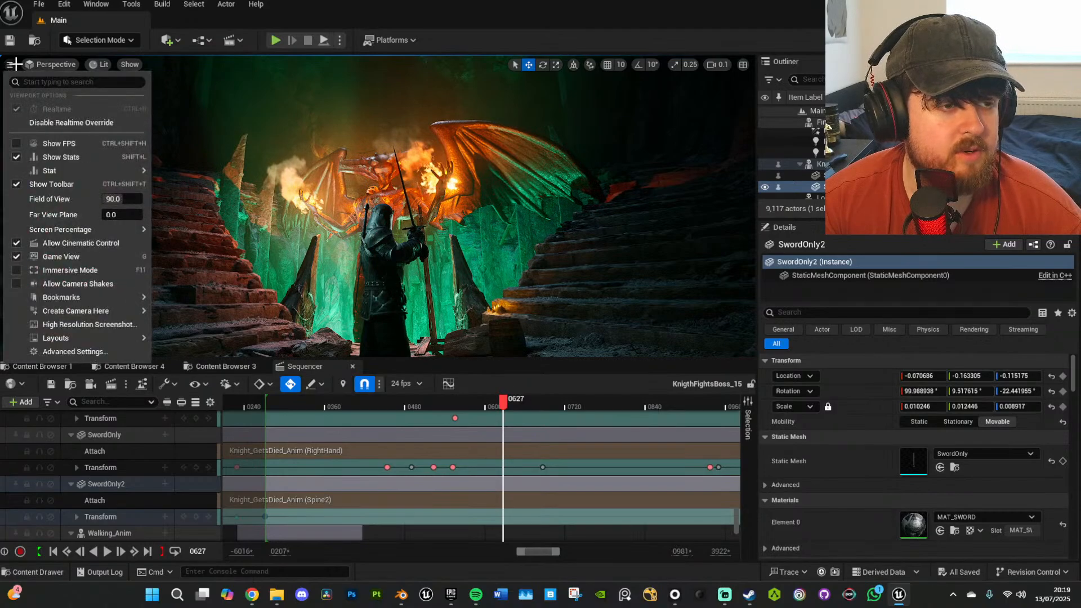
{"action": "left_click", "coordinate": [39, 5]}
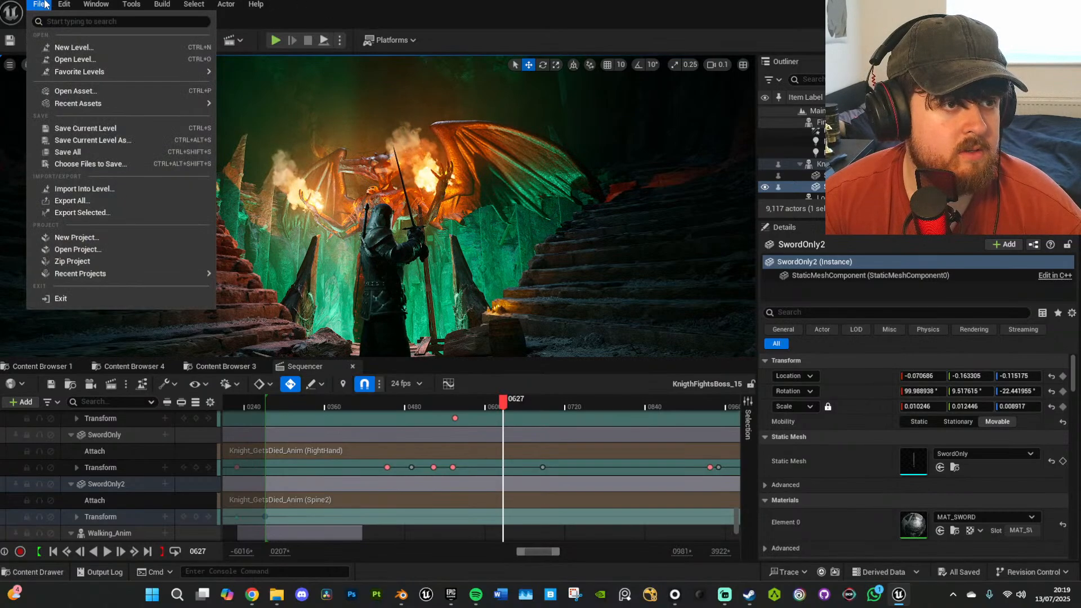
{"action": "left_click", "coordinate": [79, 151]}
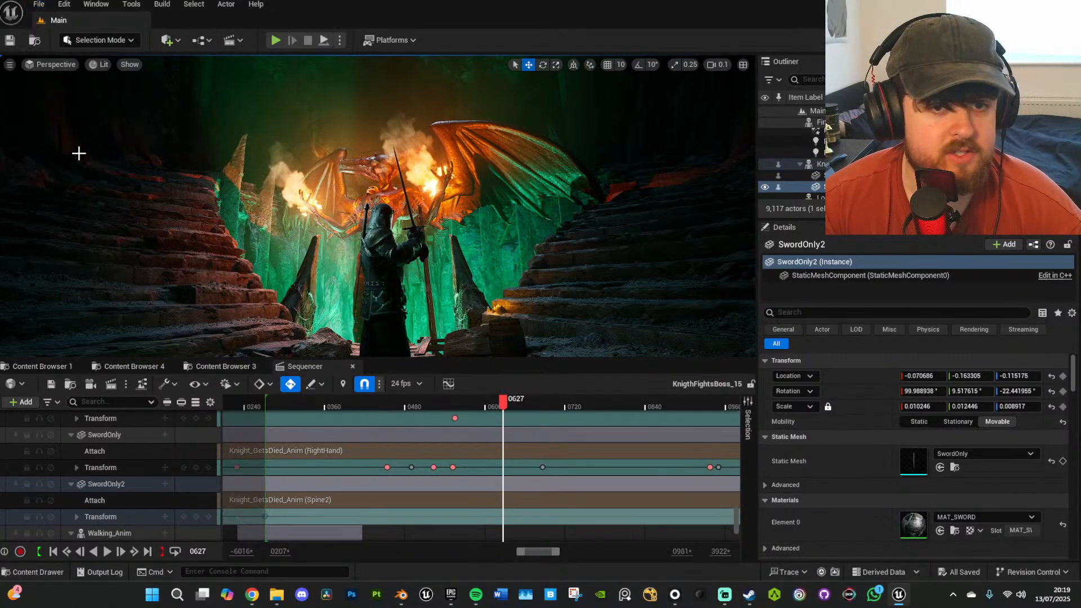
Capture a high-resolution screenshot of the framed view with a size multiplier of 3.
{"action": "left_click", "coordinate": [9, 64]}
{"action": "left_click", "coordinate": [72, 325]}
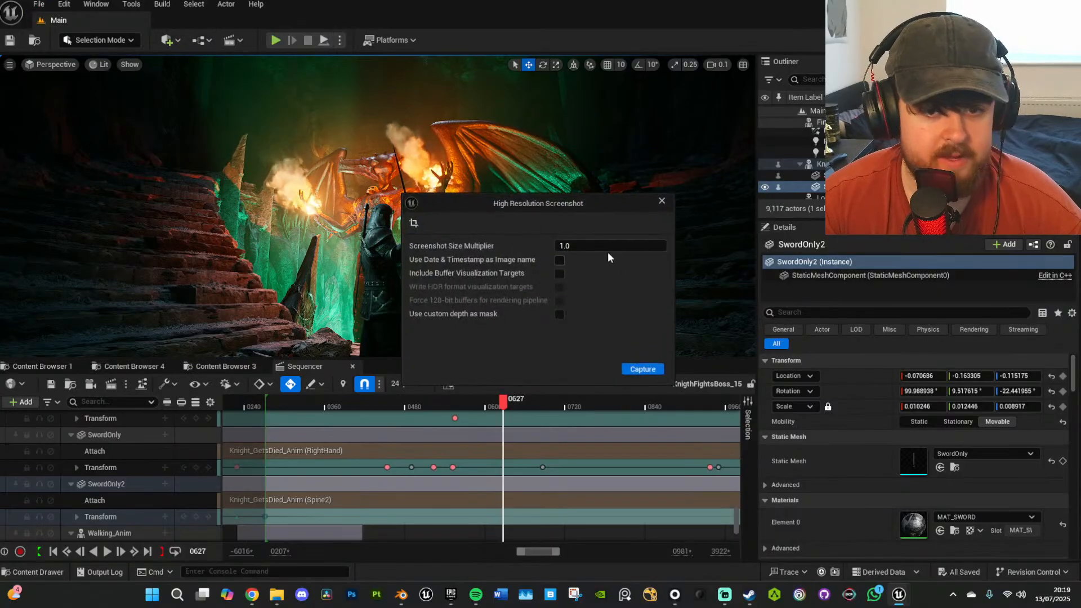
{"action": "left_click", "coordinate": [608, 246]}
{"action": "type", "text": "3"}
{"action": "key", "text": "Return"}
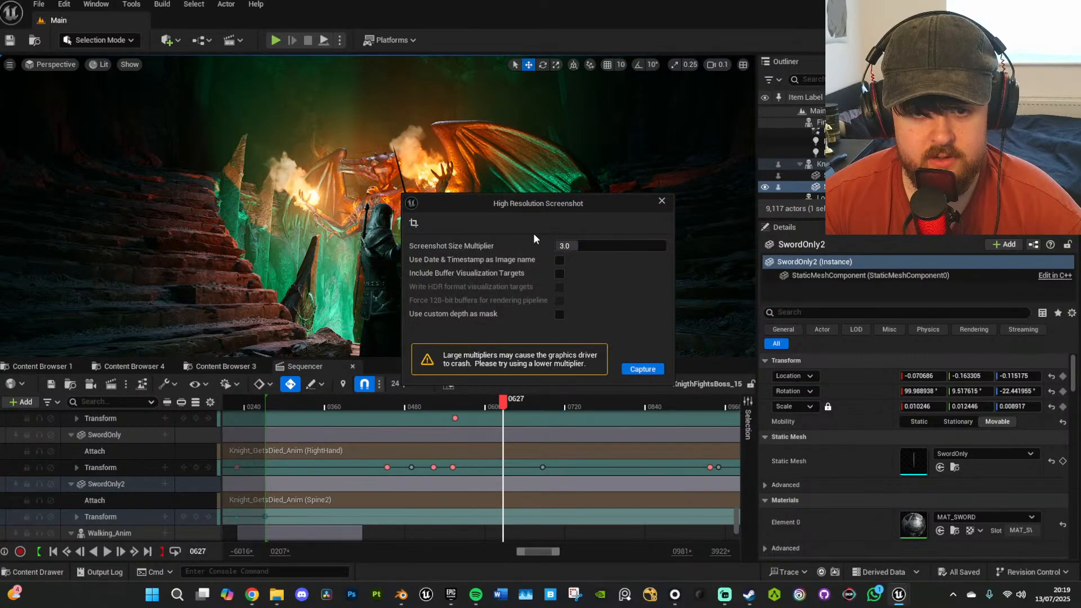
{"action": "left_click", "coordinate": [643, 370]}
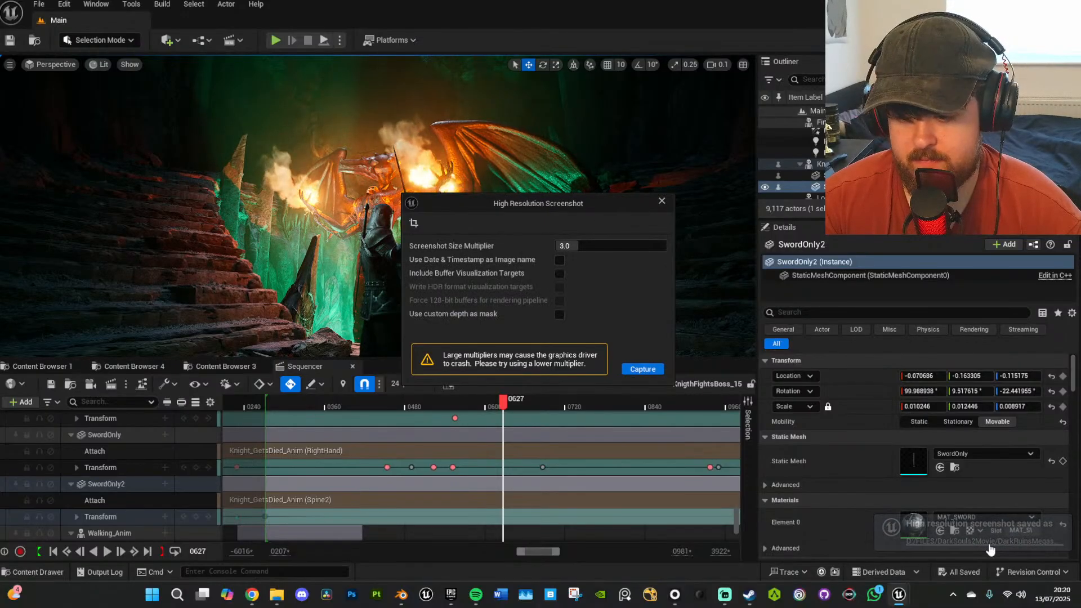
Inspect the captured HighresScreenshot00000.png, then close the image and the High Resolution Screenshot window.
{"action": "left_click", "coordinate": [990, 550]}
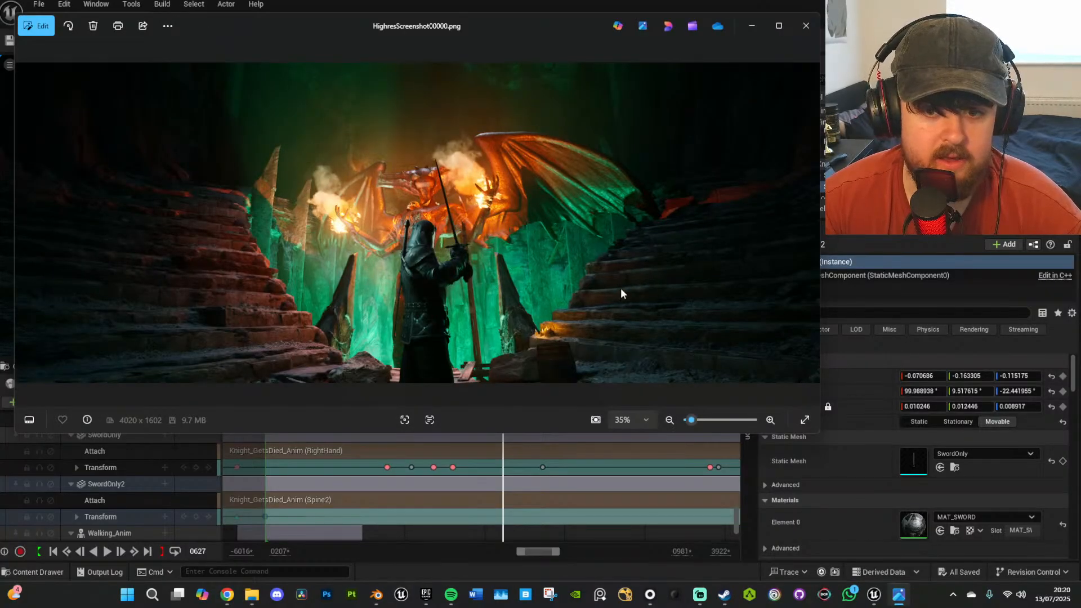
{"action": "left_click", "coordinate": [807, 26]}
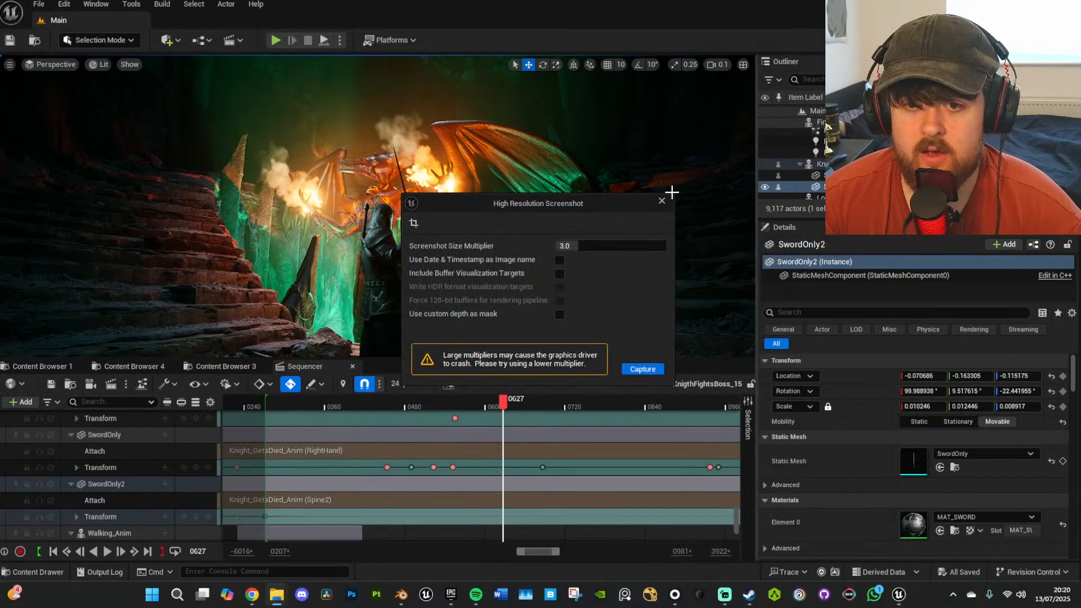
{"action": "left_click", "coordinate": [662, 201]}
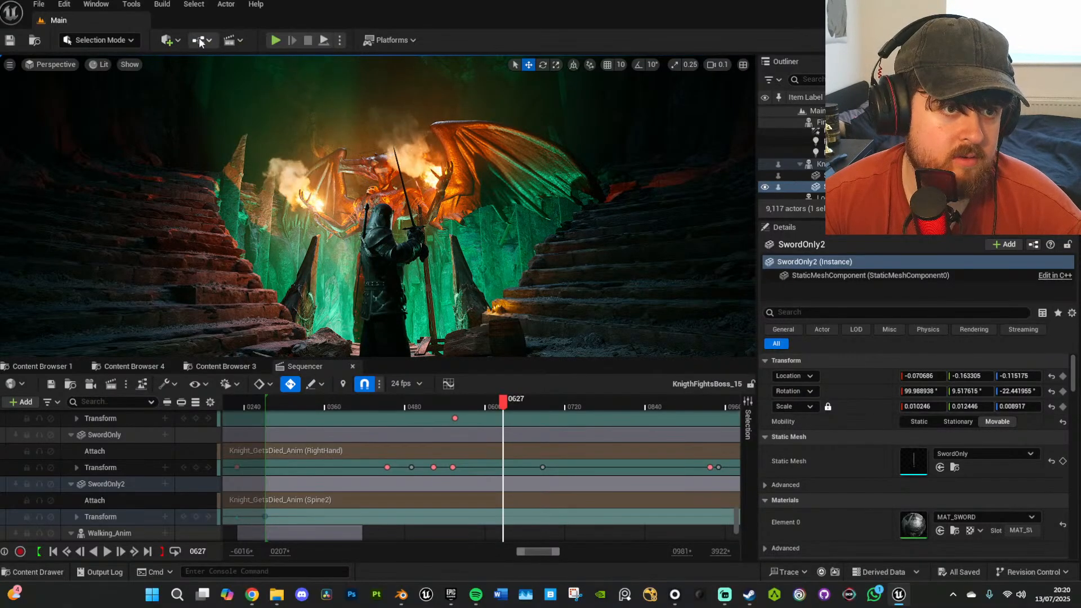
Add a Cine Camera Actor to the level.
{"action": "left_click", "coordinate": [178, 39]}
{"action": "mouse_move", "coordinate": [211, 185]}
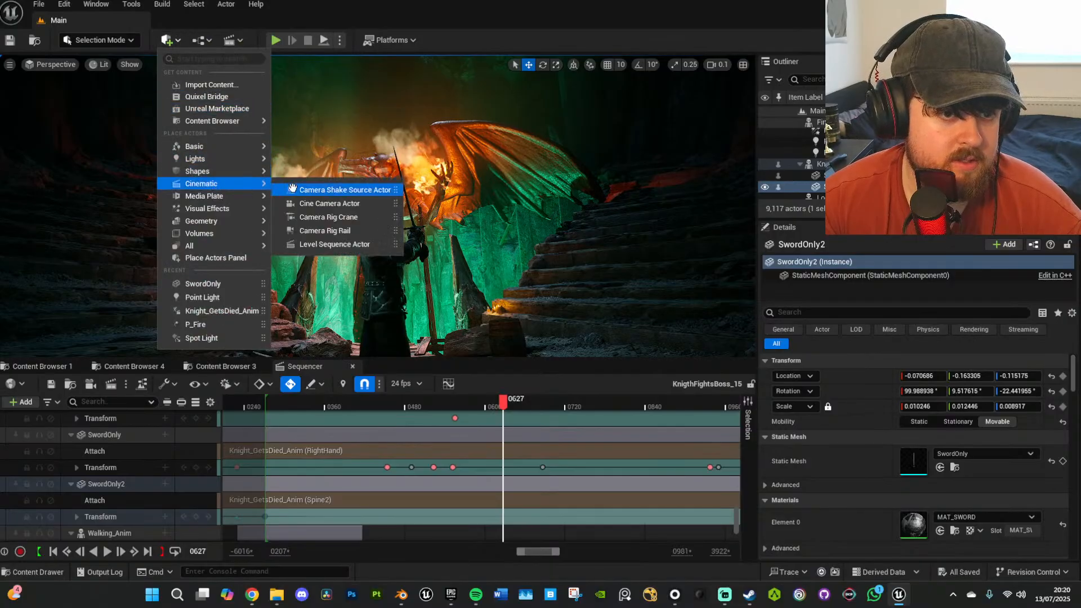
{"action": "left_click", "coordinate": [304, 204]}
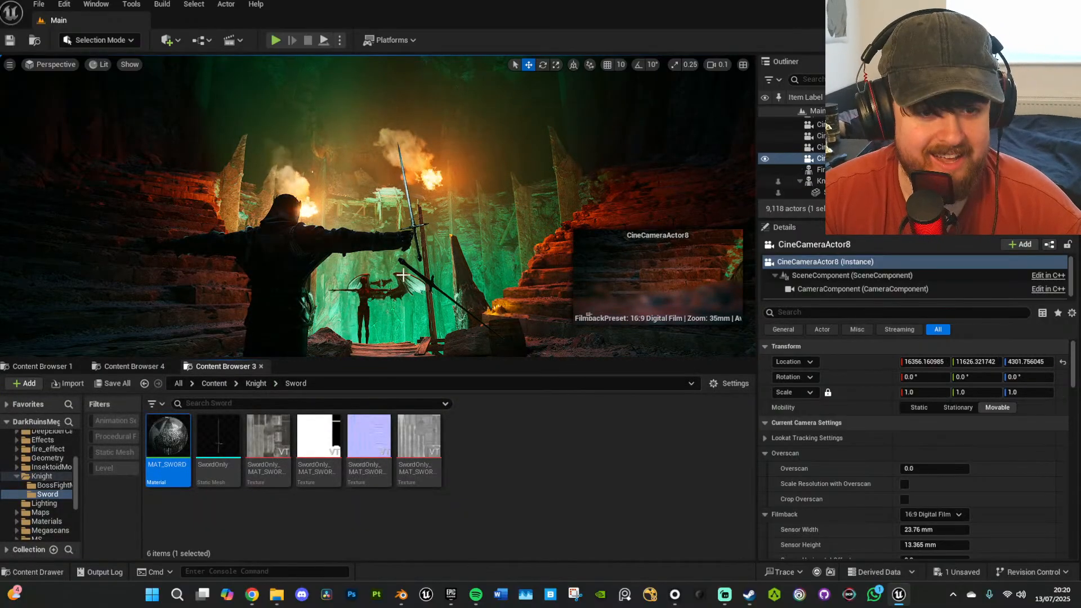
Reopen the KnigthFightsBoss_15 level sequence from the DarkSouls folder and move the playhead to frame 0650.
{"action": "left_click", "coordinate": [130, 367]}
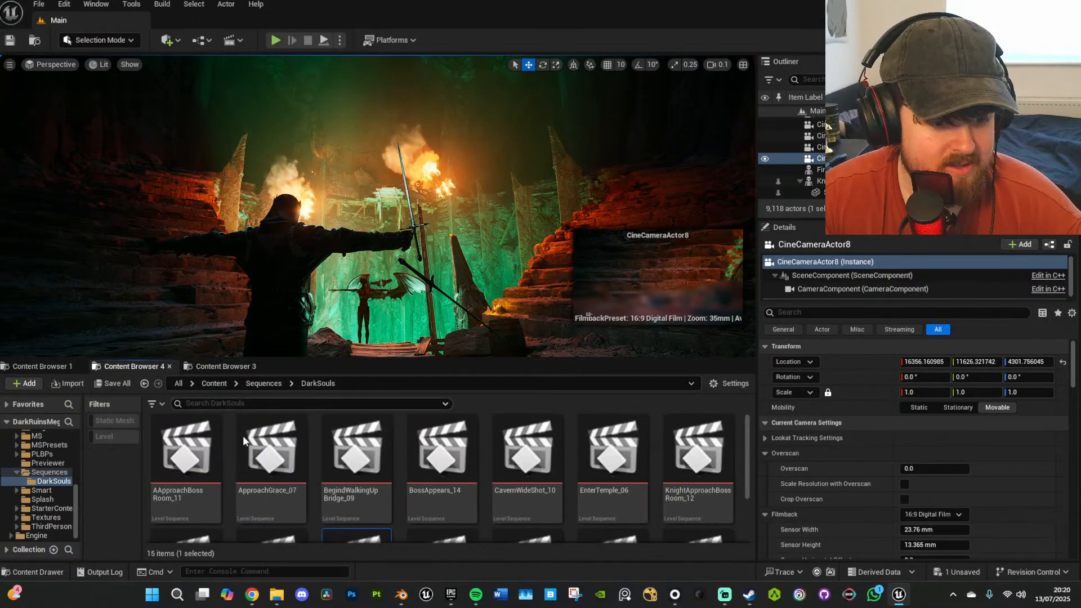
{"action": "scroll", "coordinate": [350, 482], "scroll_direction": "down", "scroll_amount": 2}
{"action": "left_click", "coordinate": [350, 481]}
{"action": "double_click", "coordinate": [350, 482]}
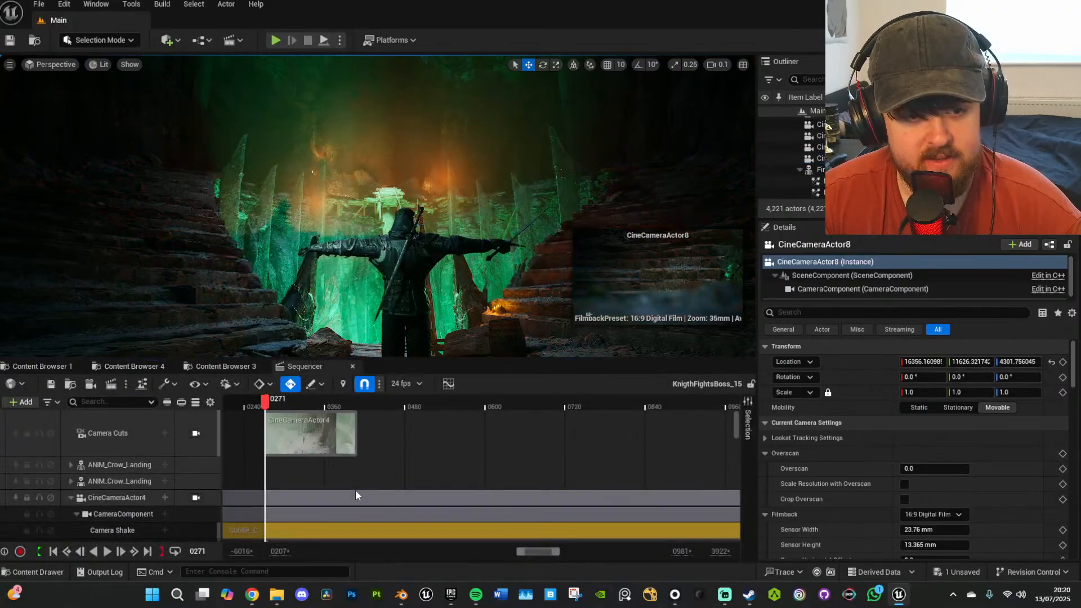
{"action": "left_click_drag", "start_coordinate": [265, 400], "coordinate": [519, 401]}
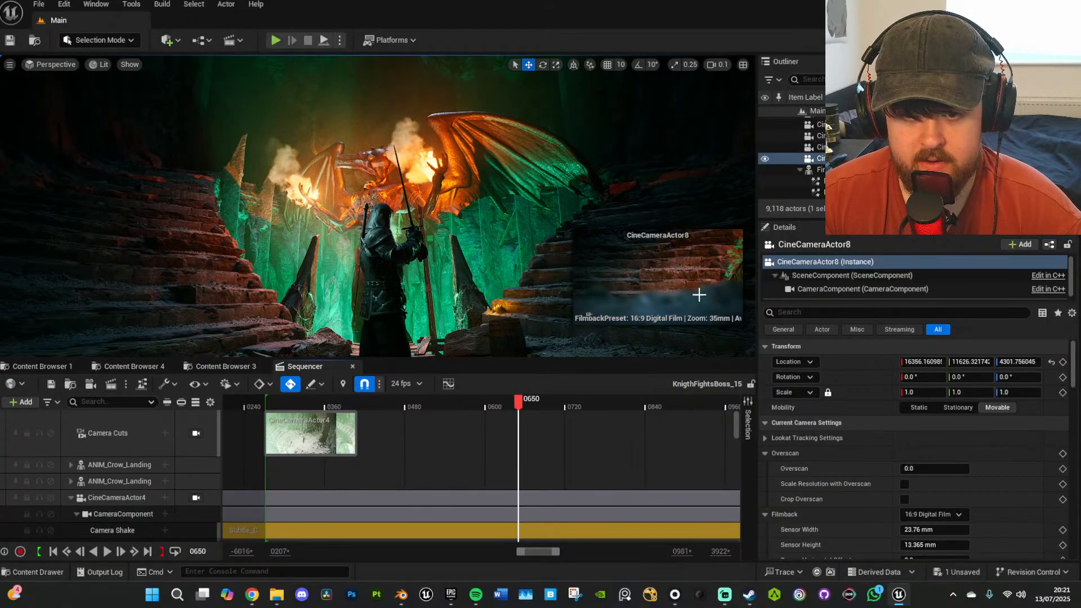
Pilot the newly added CineCameraActor8 in the viewport.
{"action": "right_click", "coordinate": [889, 158]}
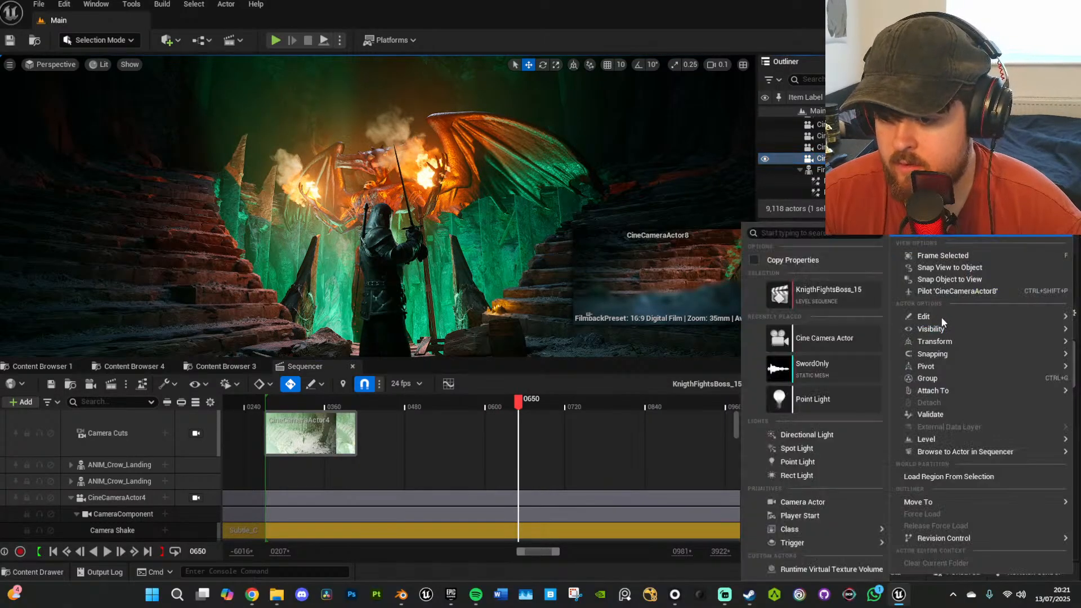
{"action": "left_click", "coordinate": [947, 291]}
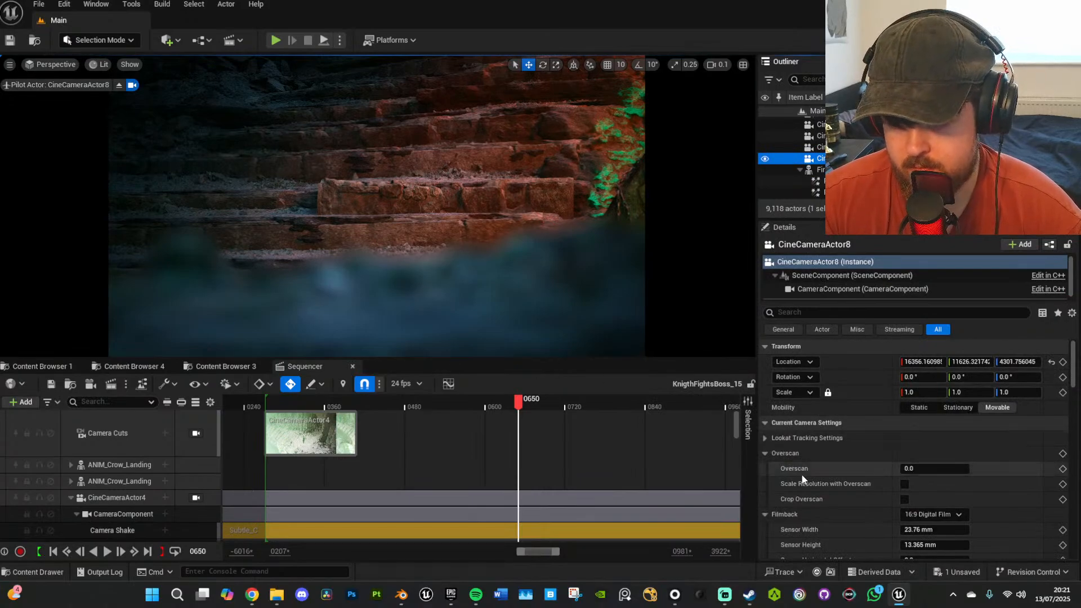
Change CineCameraActor8's filmback to a vertical format with a sensor width of 13.365 mm and a sensor height of 23.76 mm.
{"action": "scroll", "coordinate": [816, 483], "scroll_direction": "down", "scroll_amount": 2}
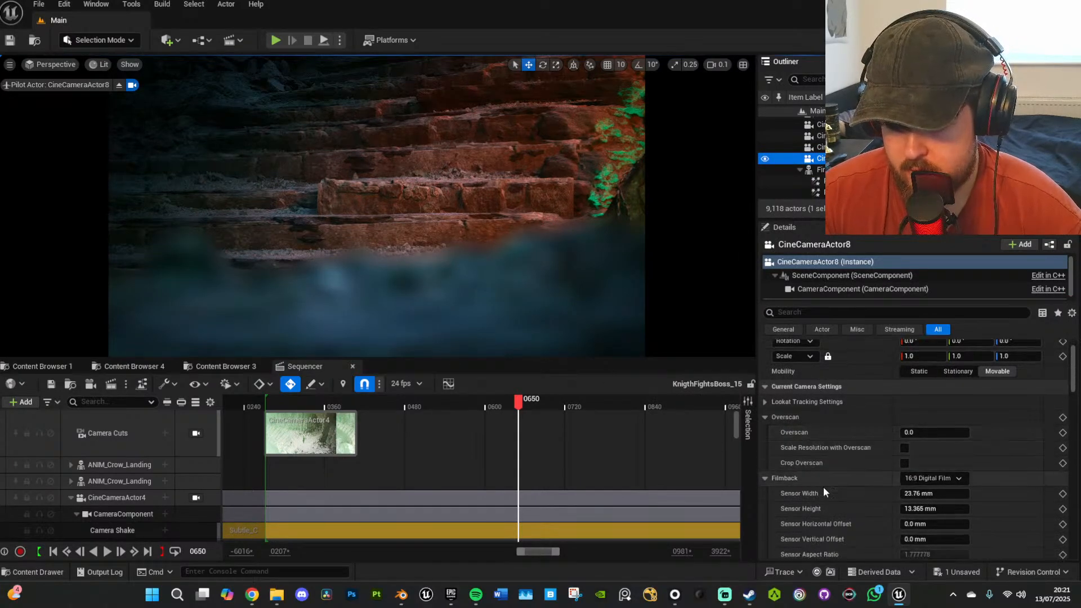
{"action": "left_click", "coordinate": [929, 494]}
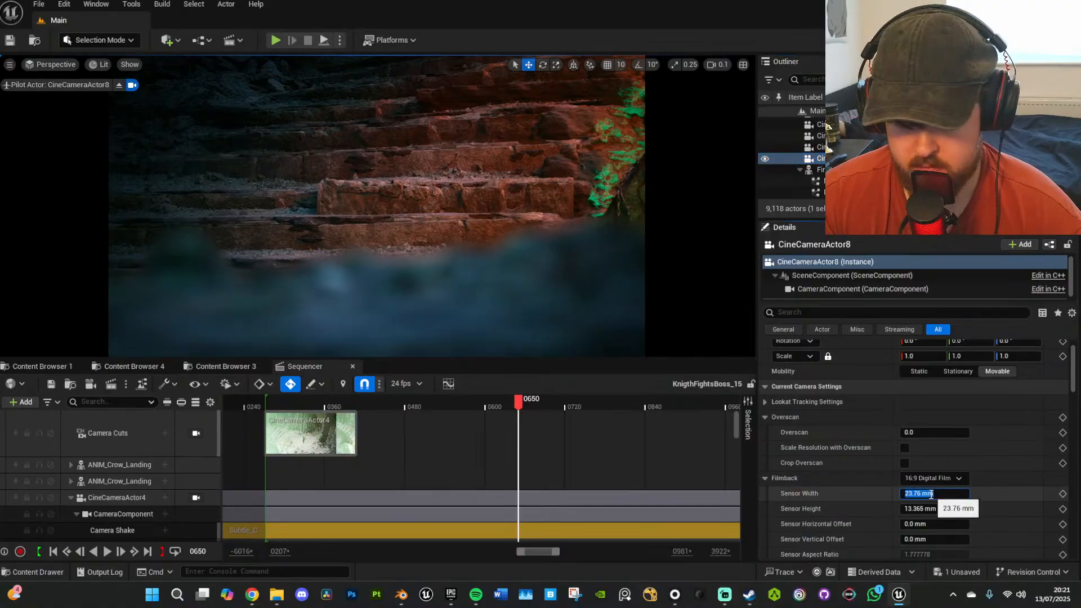
{"action": "type", "text": "23.76 mm"}
{"action": "left_click", "coordinate": [935, 494]}
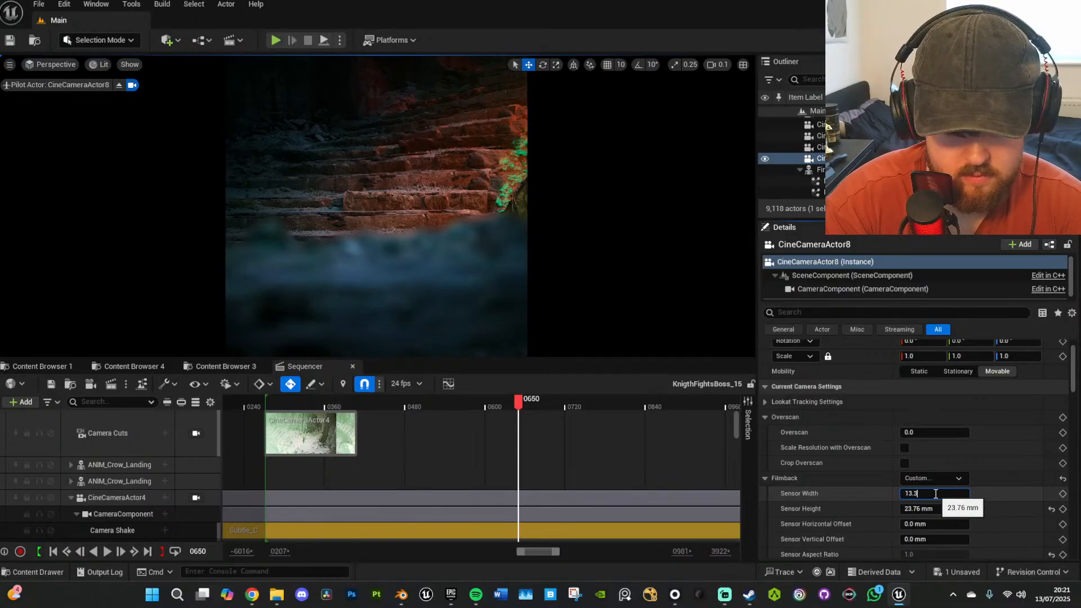
{"action": "type", "text": "13.365"}
{"action": "key", "text": "Return"}
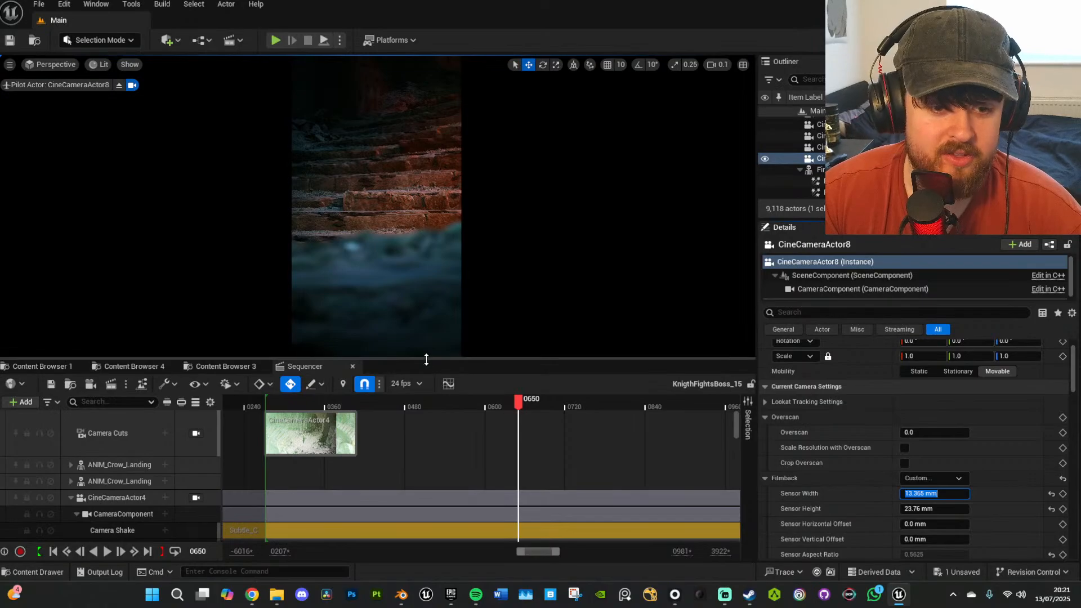
Enlarge the viewport and position the piloted camera behind the knight so he stands centred below the winged boss.
{"action": "left_click_drag", "start_coordinate": [426, 361], "coordinate": [429, 438]}
{"action": "right_click_drag", "start_coordinate": [407, 320], "coordinate": [535, 294]}
{"action": "scroll", "coordinate": [406, 321], "scroll_direction": "up", "scroll_amount": 2}
{"action": "key", "text": "w"}
{"action": "scroll", "coordinate": [406, 320], "scroll_direction": "up", "scroll_amount": 2}
{"action": "key", "text": "s"}
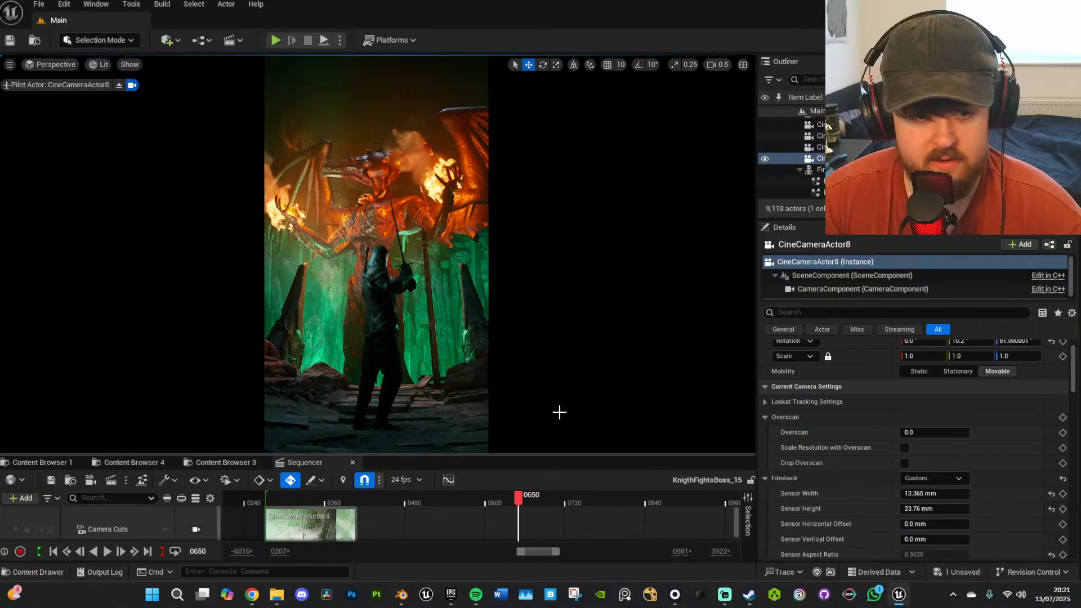
{"action": "right_click_drag", "start_coordinate": [380, 364], "coordinate": [383, 364]}
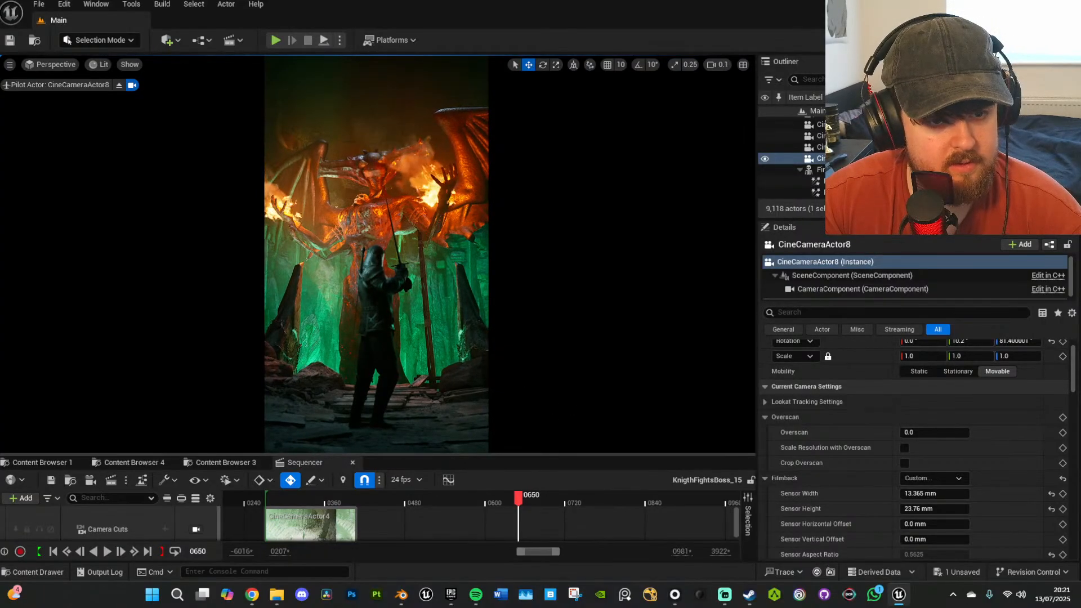
Try the 50mm Prime f/1.8 lens, switch the camera to 30mm Prime f/1.4, and fine-tune the framing of the knight and boss.
{"action": "scroll", "coordinate": [929, 510], "scroll_direction": "down", "scroll_amount": 3}
{"action": "scroll", "coordinate": [929, 511], "scroll_direction": "down", "scroll_amount": 1}
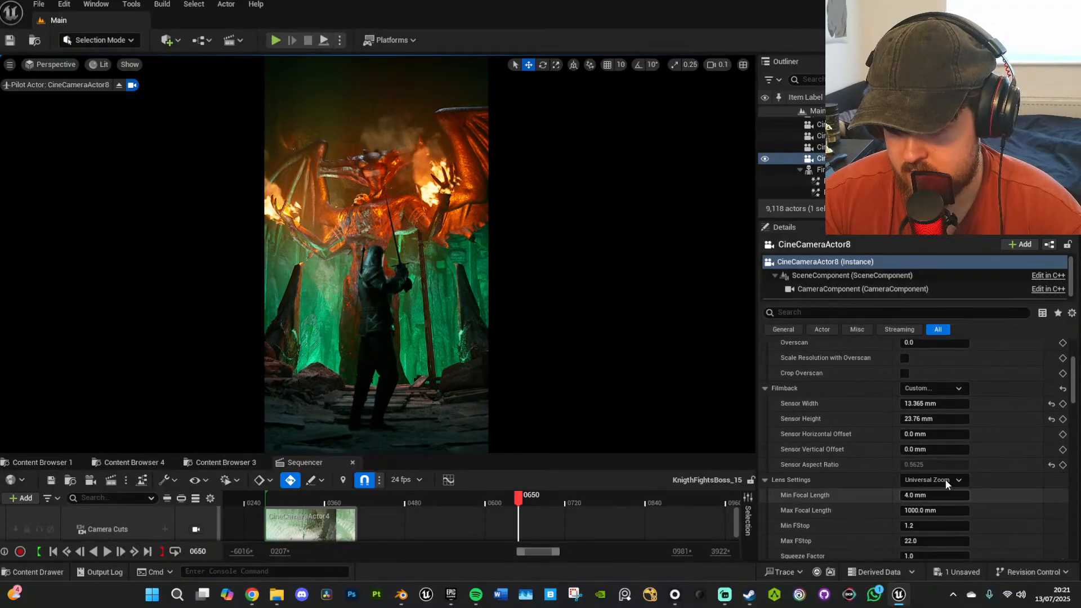
{"action": "left_click", "coordinate": [947, 479]}
{"action": "left_click", "coordinate": [946, 405]}
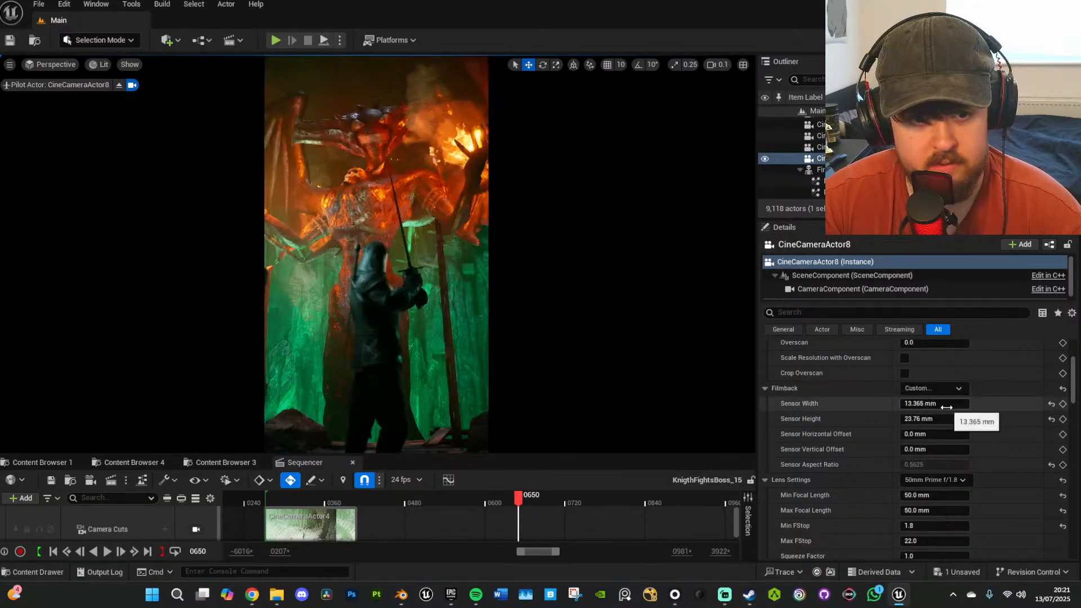
{"action": "left_click", "coordinate": [955, 478]}
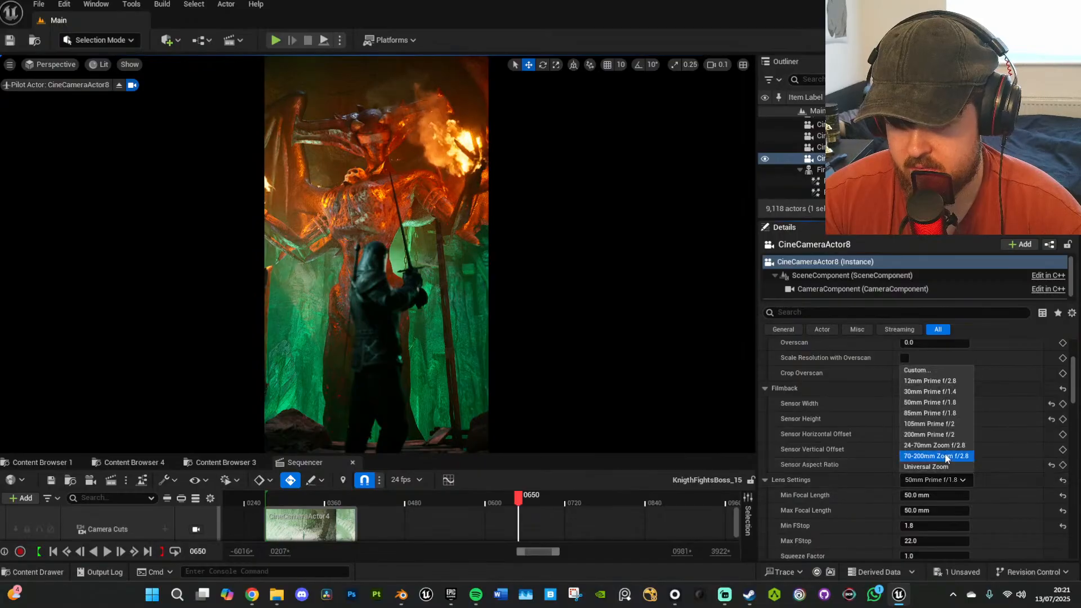
{"action": "left_click", "coordinate": [939, 395]}
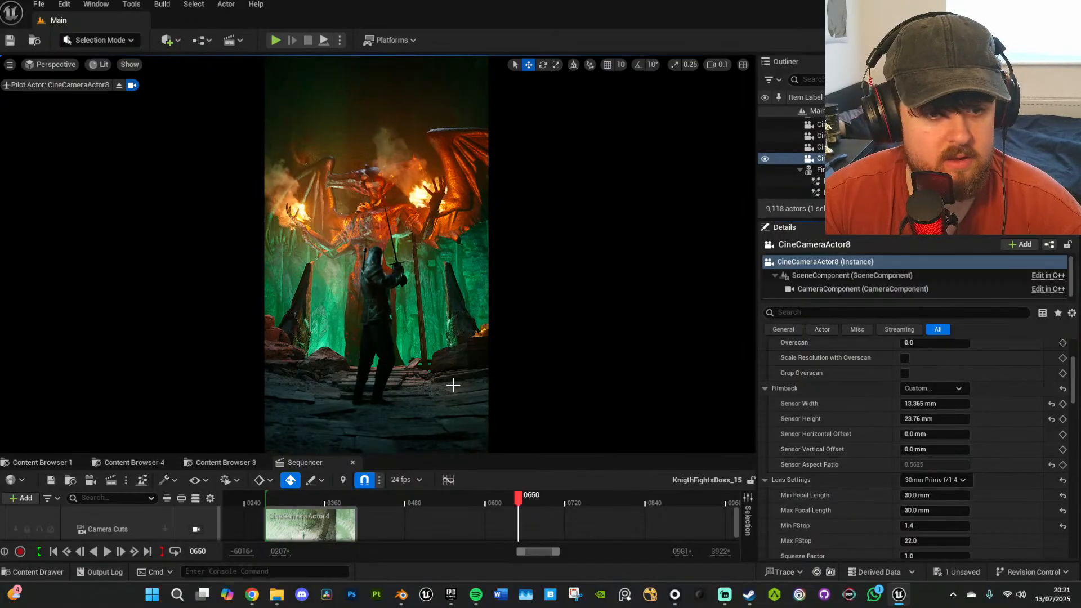
{"action": "right_click_drag", "start_coordinate": [451, 383], "coordinate": [459, 384]}
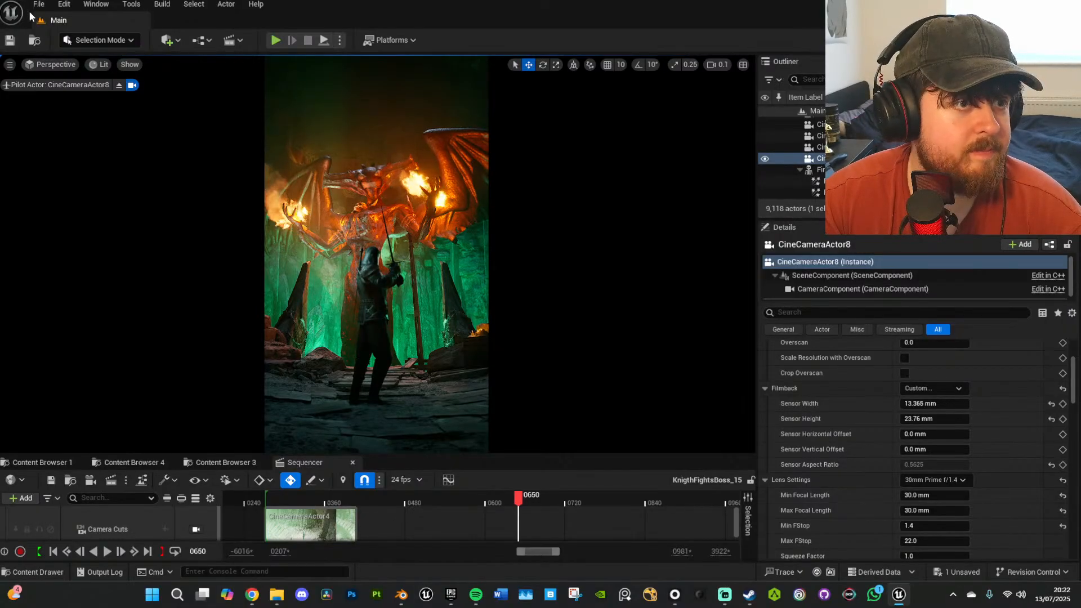
Capture a high-resolution screenshot of the vertical shot with a Screenshot Size Multiplier of 3.0.
{"action": "left_click", "coordinate": [10, 64]}
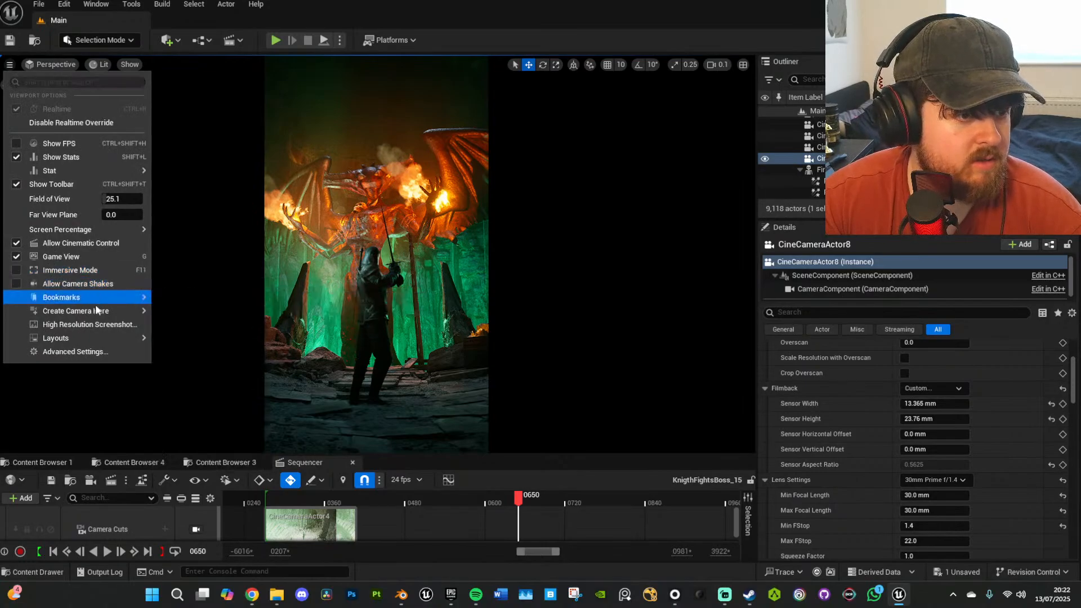
{"action": "left_click", "coordinate": [90, 324]}
{"action": "left_click_drag", "start_coordinate": [501, 206], "coordinate": [569, 178]}
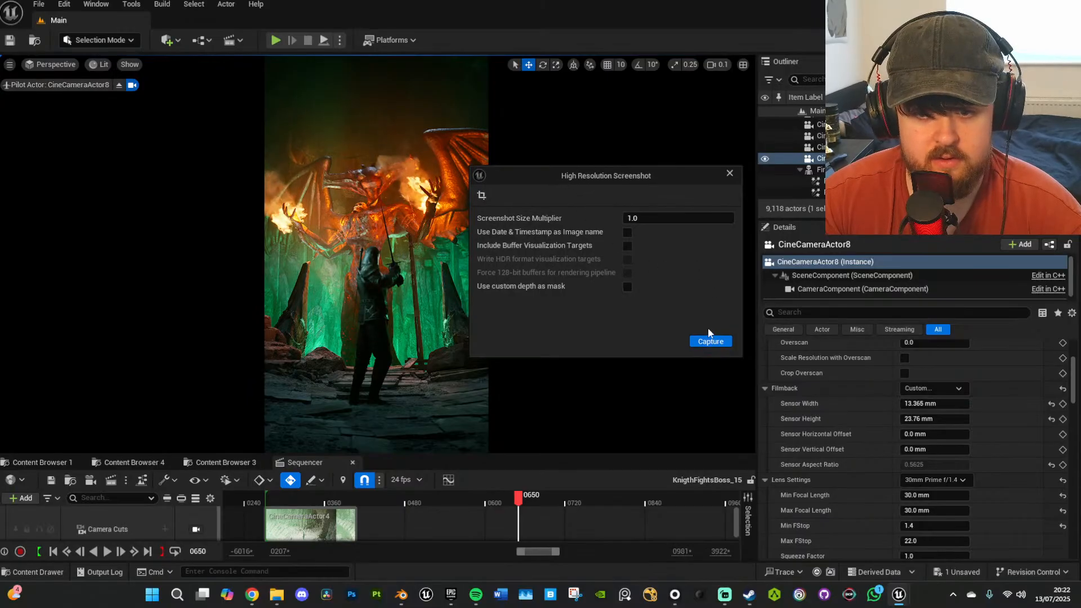
{"action": "left_click", "coordinate": [630, 218]}
{"action": "type", "text": "3"}
{"action": "key", "text": "Return"}
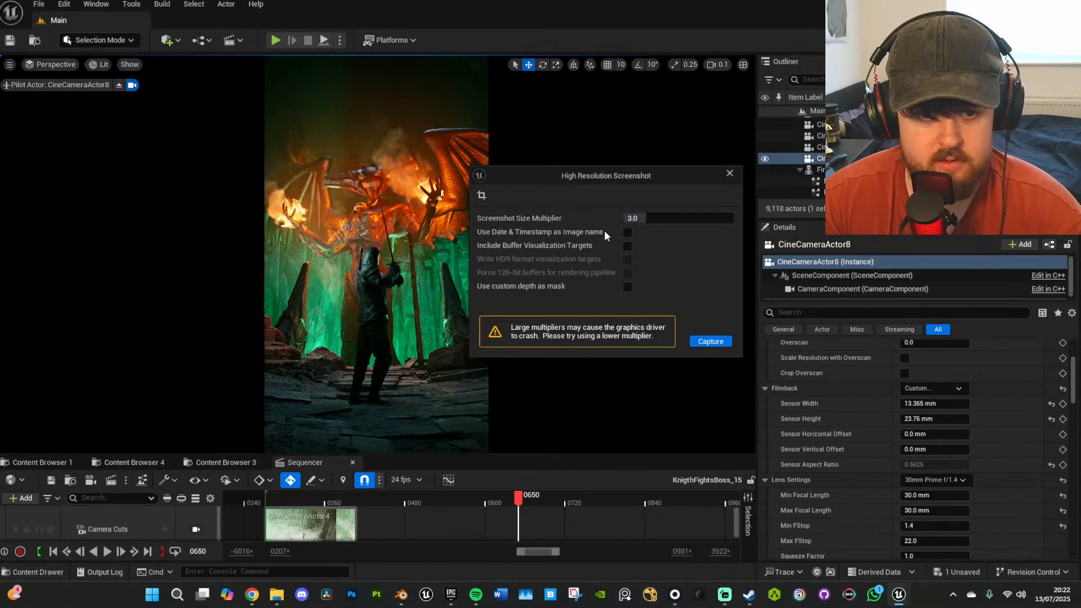
{"action": "left_click", "coordinate": [708, 342]}
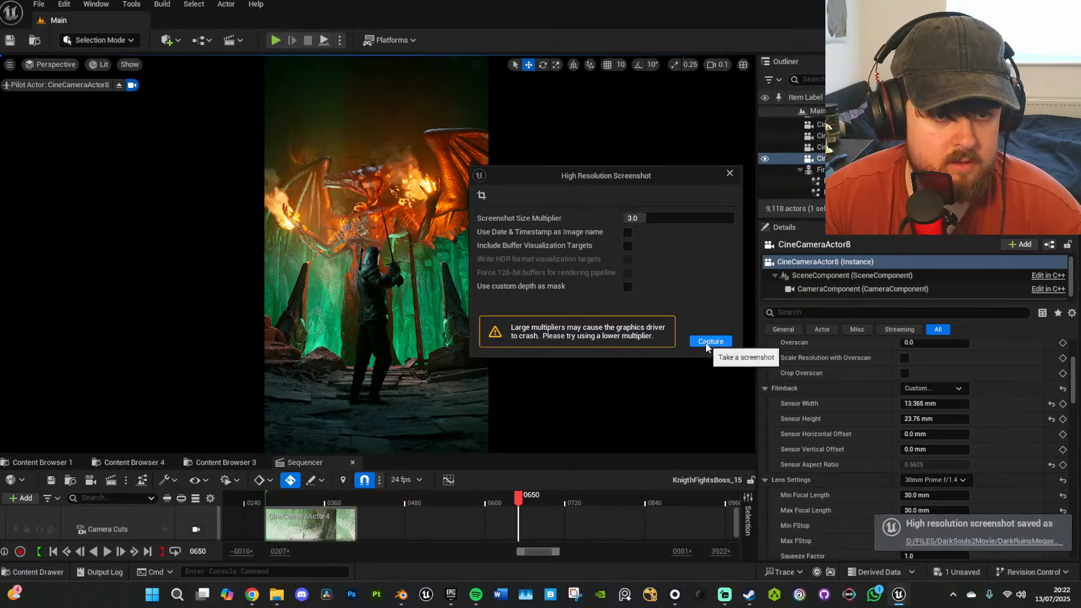
Open the saved screenshot's file location to check the capture, then close it and the High Resolution Screenshot window.
{"action": "left_click", "coordinate": [1012, 541]}
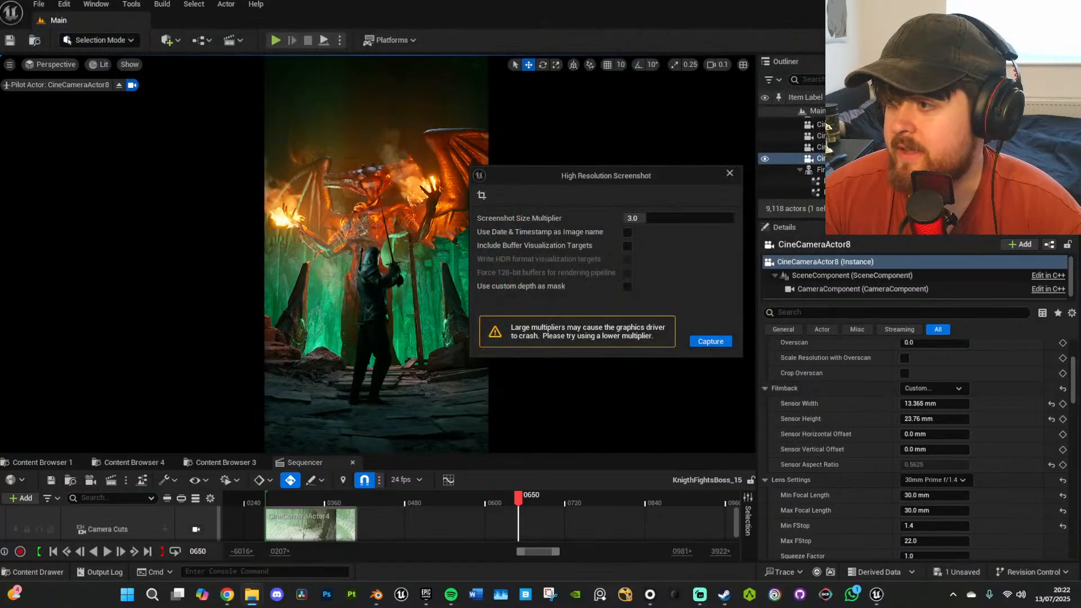
{"action": "left_click", "coordinate": [806, 25]}
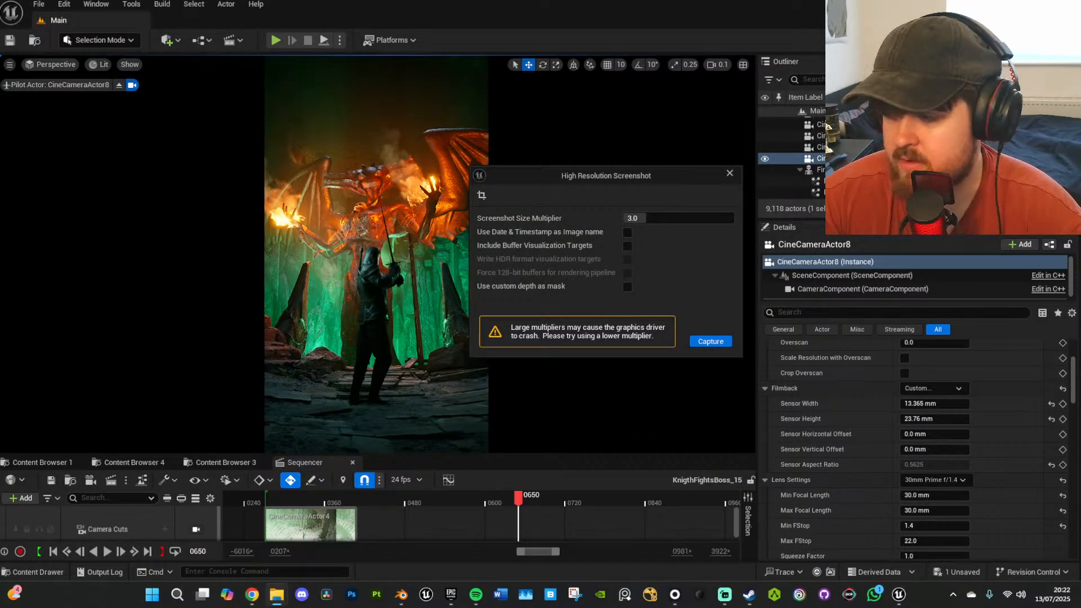
{"action": "left_click", "coordinate": [730, 174]}
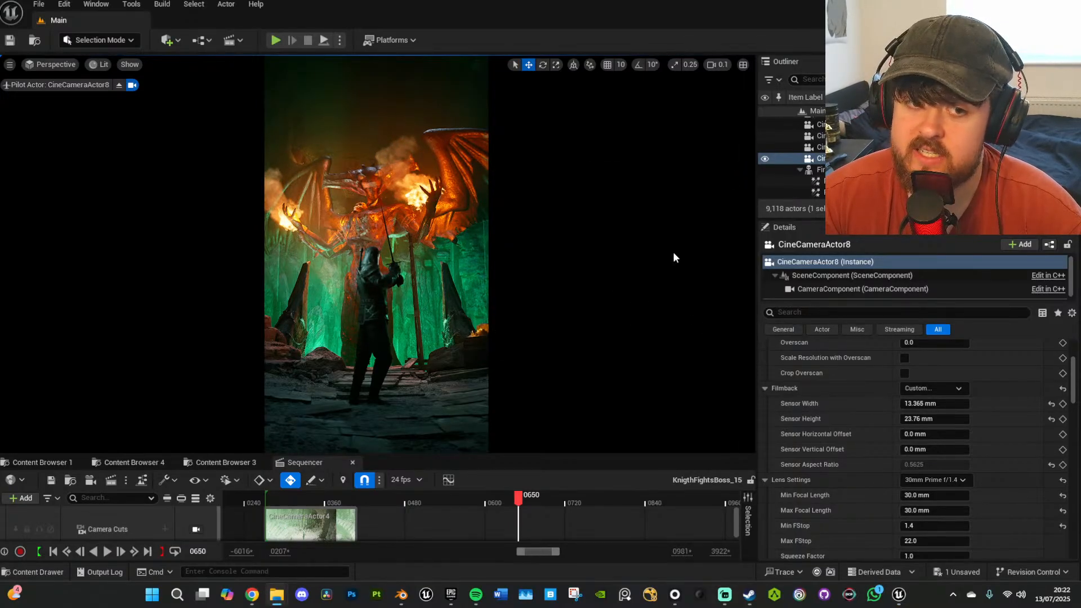
Stop piloting CineCameraActor8 and return to the free perspective view.
{"action": "right_click", "coordinate": [865, 158]}
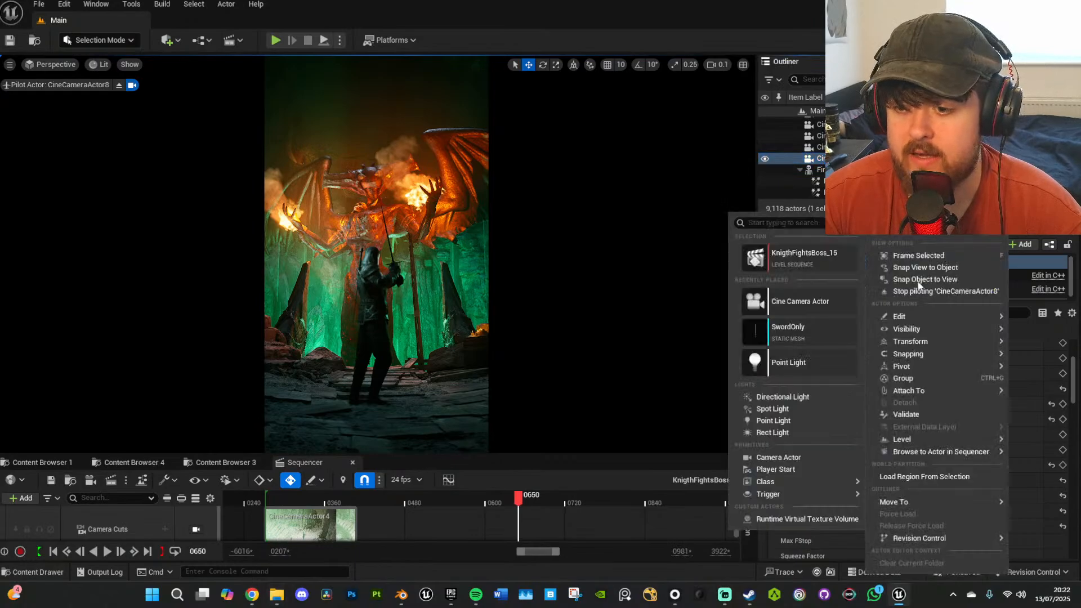
{"action": "mouse_move", "coordinate": [934, 356]}
{"action": "left_click", "coordinate": [941, 292]}
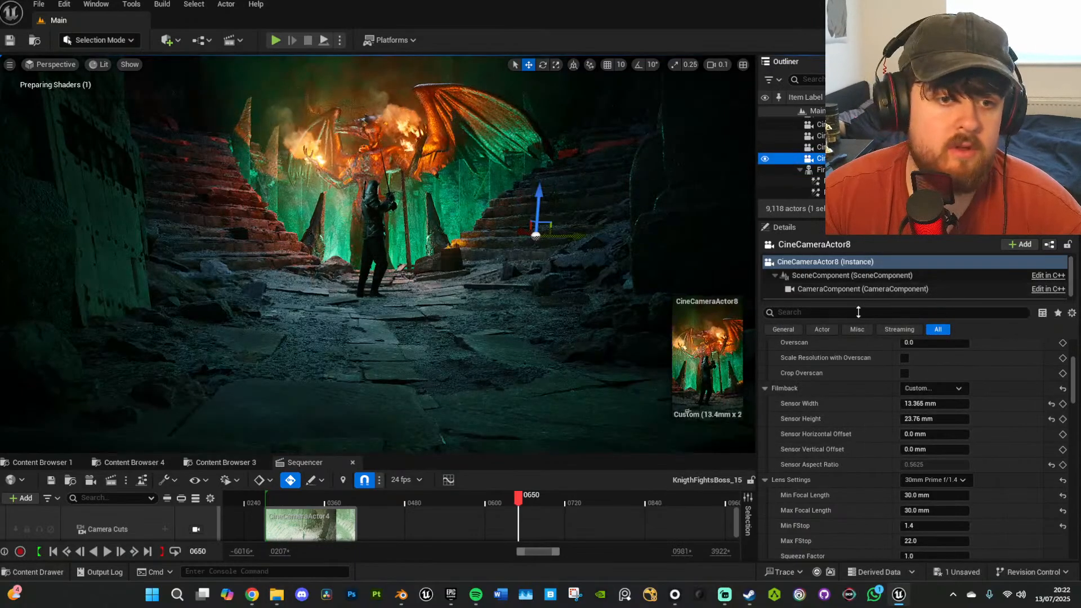
Save all unsaved changes in the project.
{"action": "left_click", "coordinate": [403, 355]}
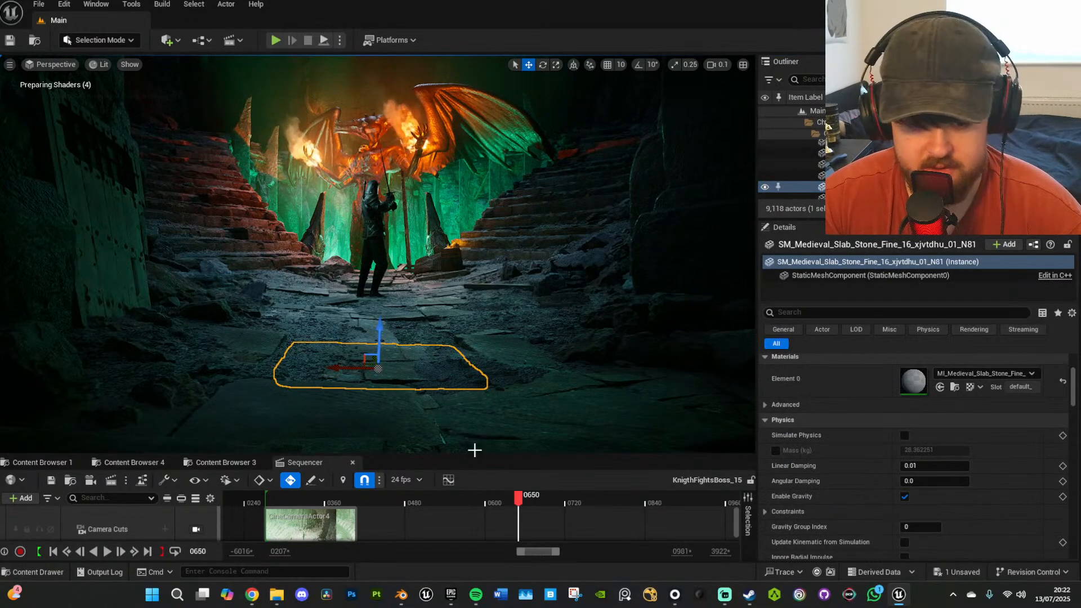
{"action": "left_click_drag", "start_coordinate": [451, 454], "coordinate": [451, 320]}
{"action": "right_click_drag", "start_coordinate": [377, 185], "coordinate": [371, 181]}
{"action": "key", "text": "w"}
{"action": "scroll", "coordinate": [377, 185], "scroll_direction": "up", "scroll_amount": 6}
{"action": "key", "text": "s"}
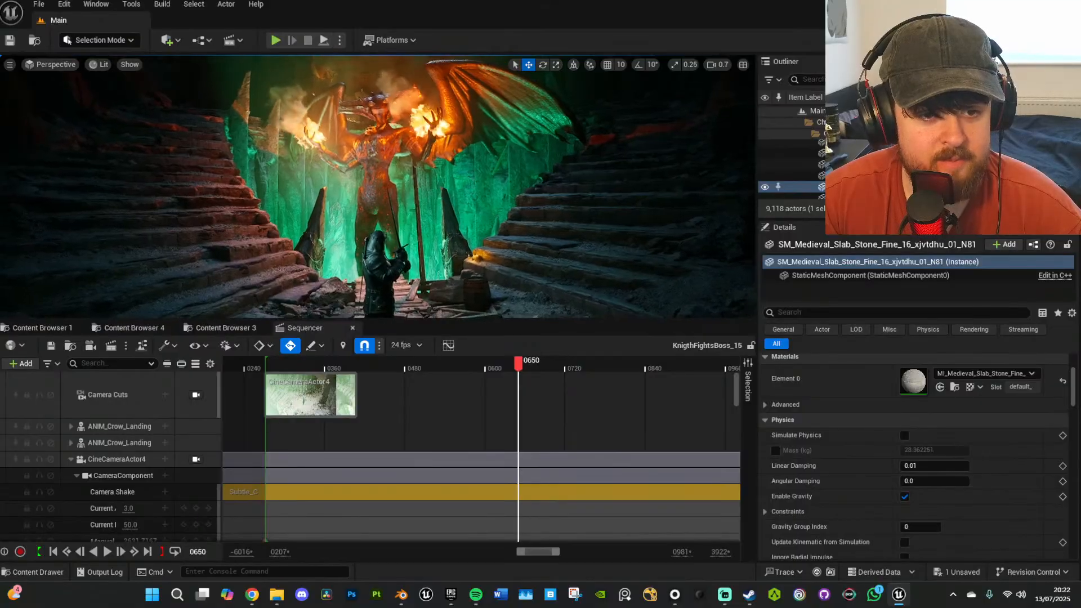
{"action": "left_click_drag", "start_coordinate": [533, 320], "coordinate": [532, 424]}
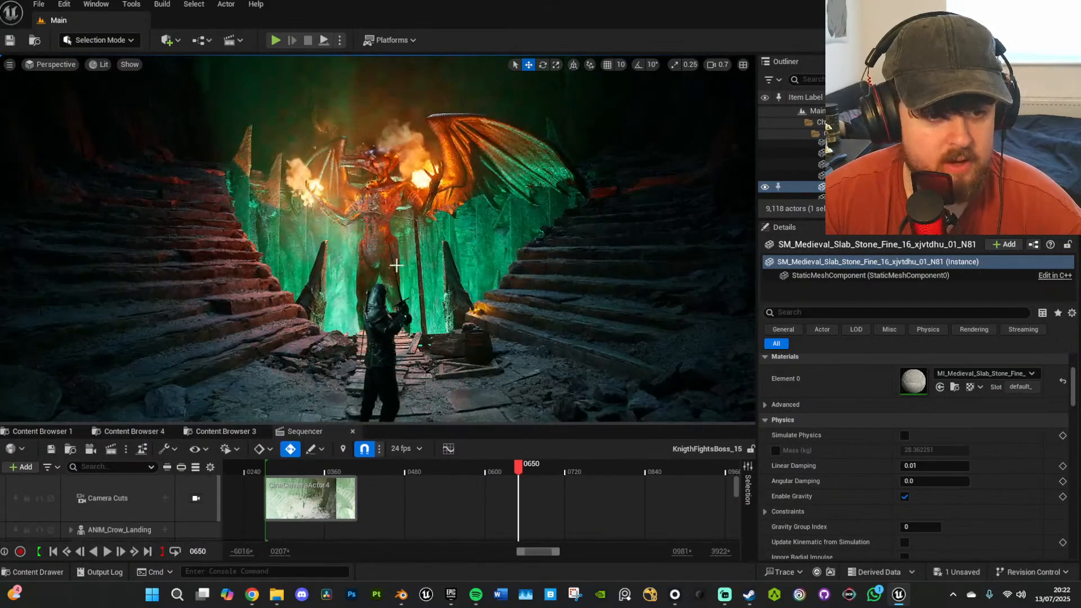
{"action": "left_click", "coordinate": [44, 2]}
{"action": "left_click", "coordinate": [94, 155]}
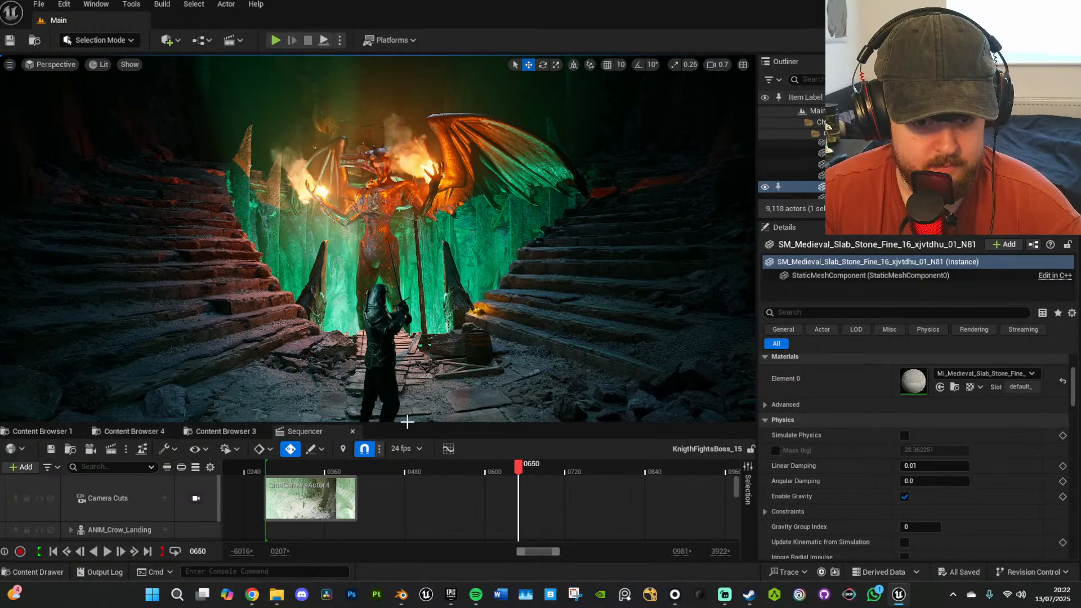
Look through the open content browsers, ending on the one showing the Knight folder.
{"action": "left_click_drag", "start_coordinate": [407, 422], "coordinate": [433, 415]}
{"action": "left_click", "coordinate": [156, 421]}
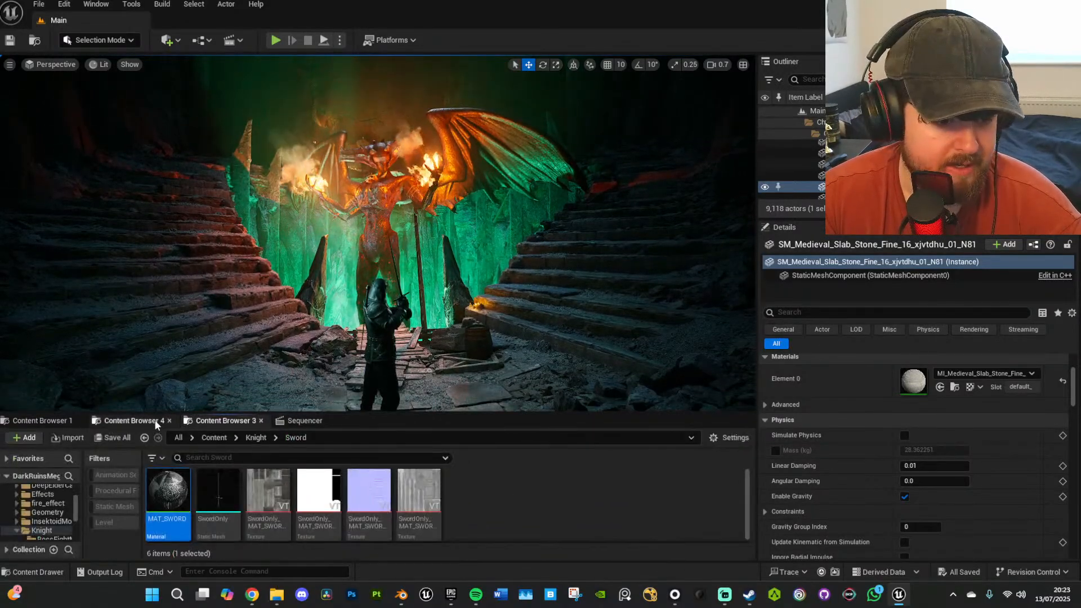
{"action": "left_click", "coordinate": [150, 421]}
{"action": "left_click", "coordinate": [49, 422]}
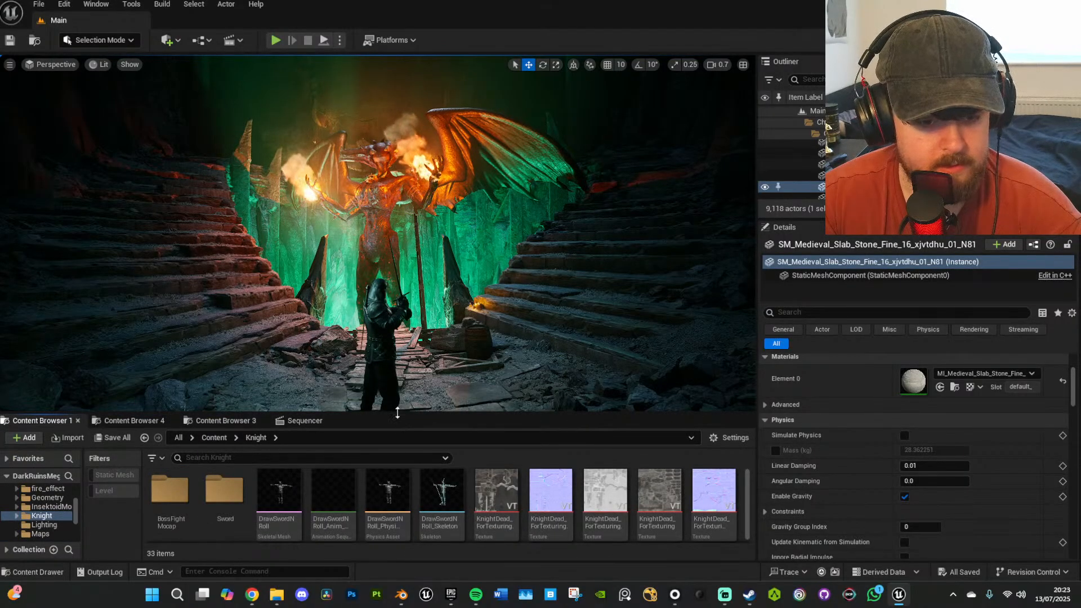
Switch to Blender and open KnightGetDied.blend from the Knight folder, discarding the changes to FireQueen_BlenderScene.blend.
{"action": "left_click", "coordinate": [401, 594]}
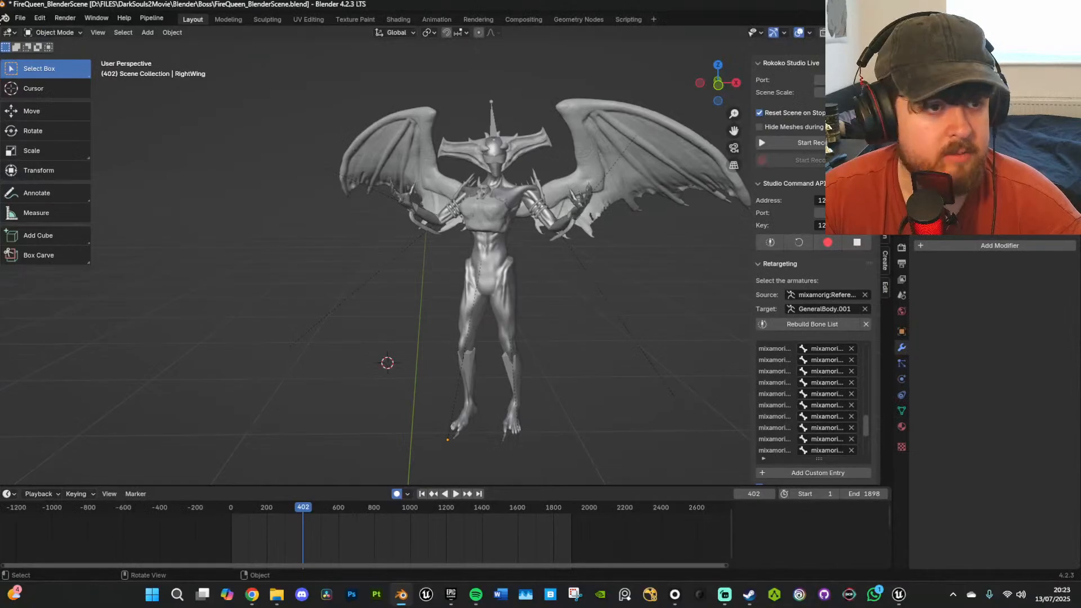
{"action": "left_click", "coordinate": [25, 29]}
{"action": "left_click", "coordinate": [25, 260]}
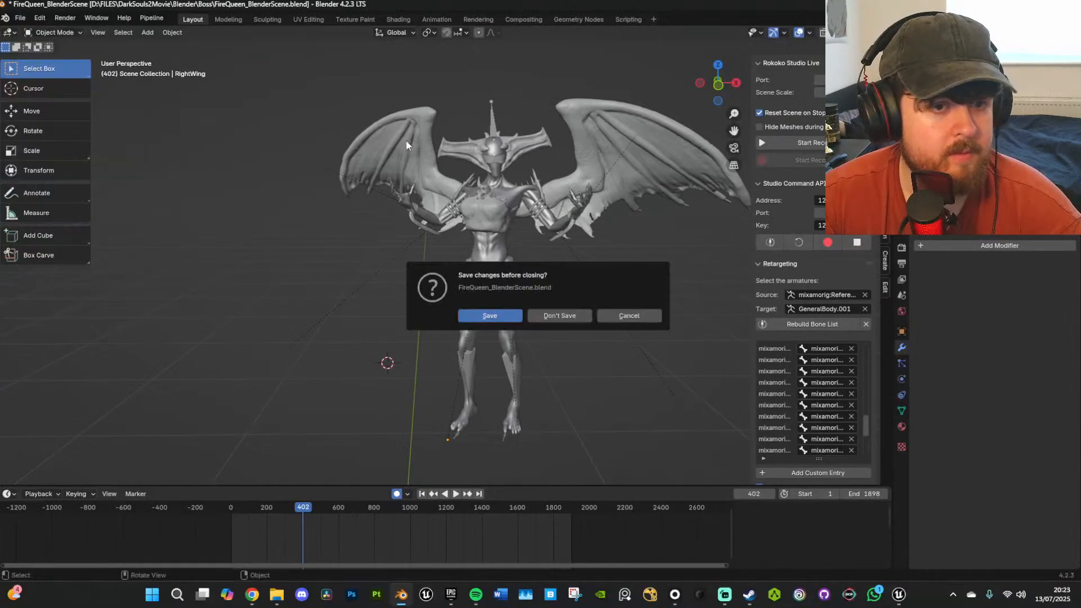
{"action": "left_click", "coordinate": [567, 316]}
{"action": "left_click", "coordinate": [262, 390]}
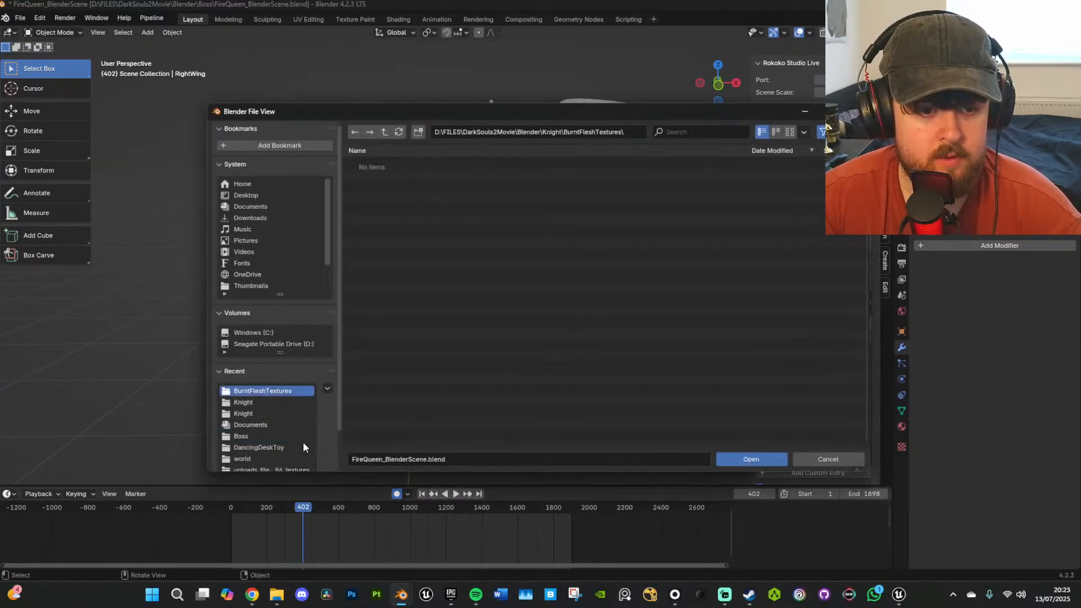
{"action": "left_click", "coordinate": [260, 402]}
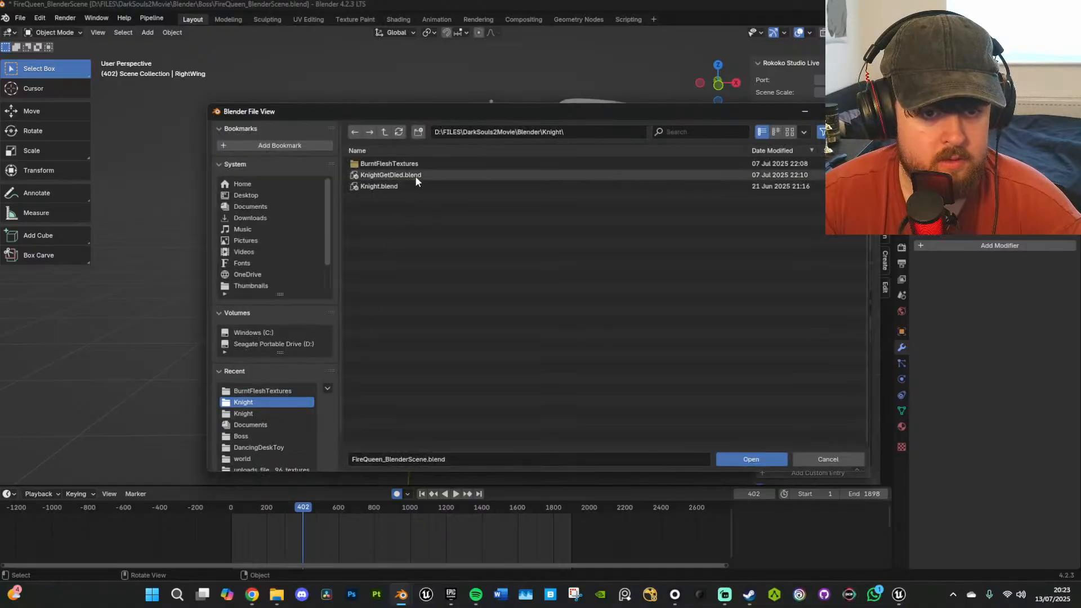
{"action": "mouse_move", "coordinate": [417, 181]}
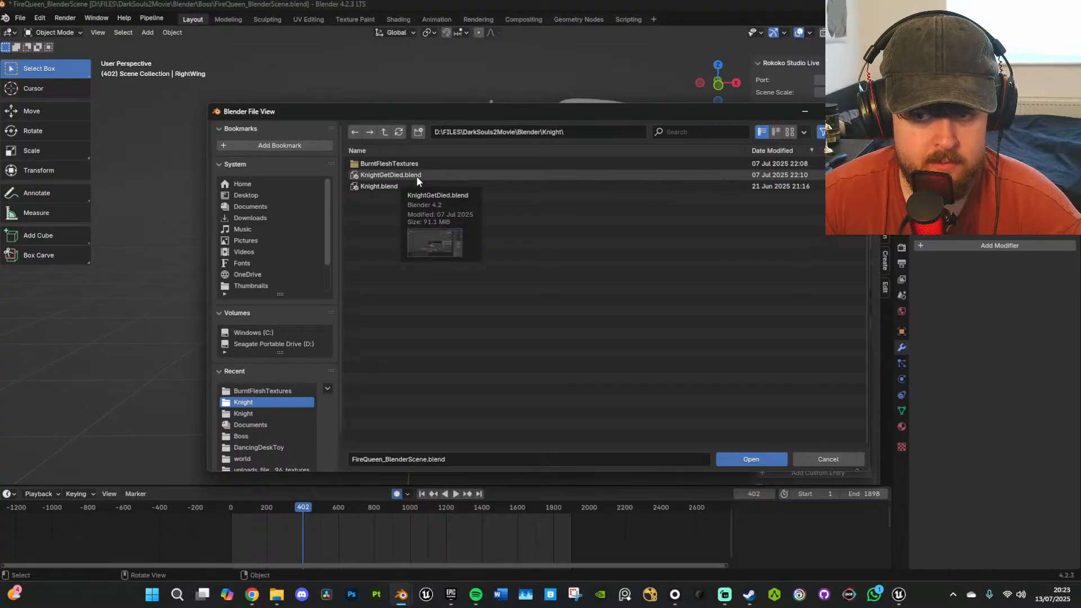
{"action": "left_click", "coordinate": [417, 176]}
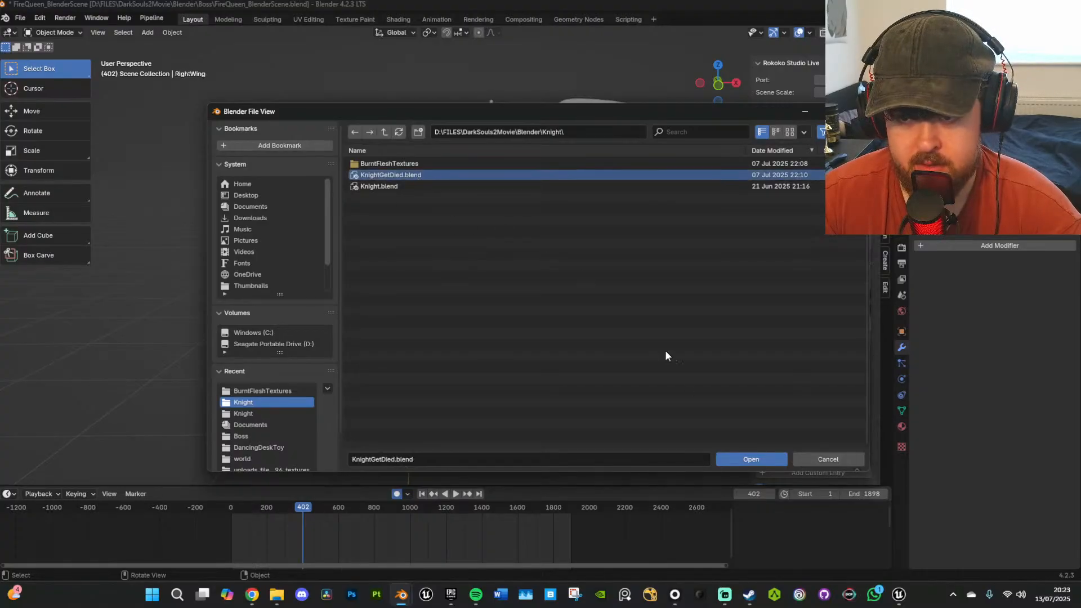
{"action": "left_click", "coordinate": [756, 463]}
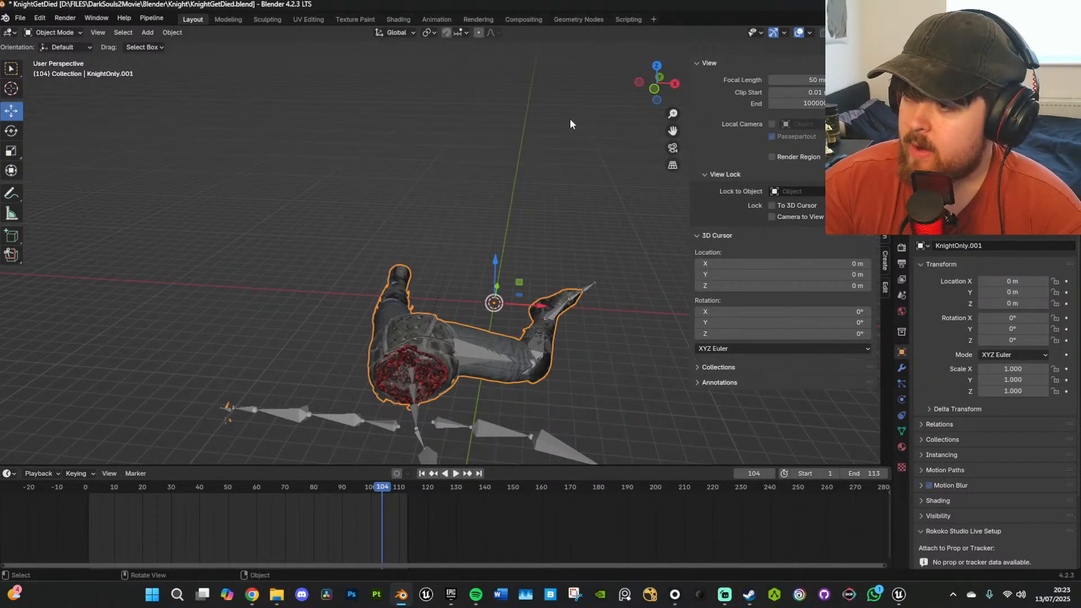
Go to frame 4 of the knight's death animation and hide the DeadArmture armature.
{"action": "left_click", "coordinate": [97, 488]}
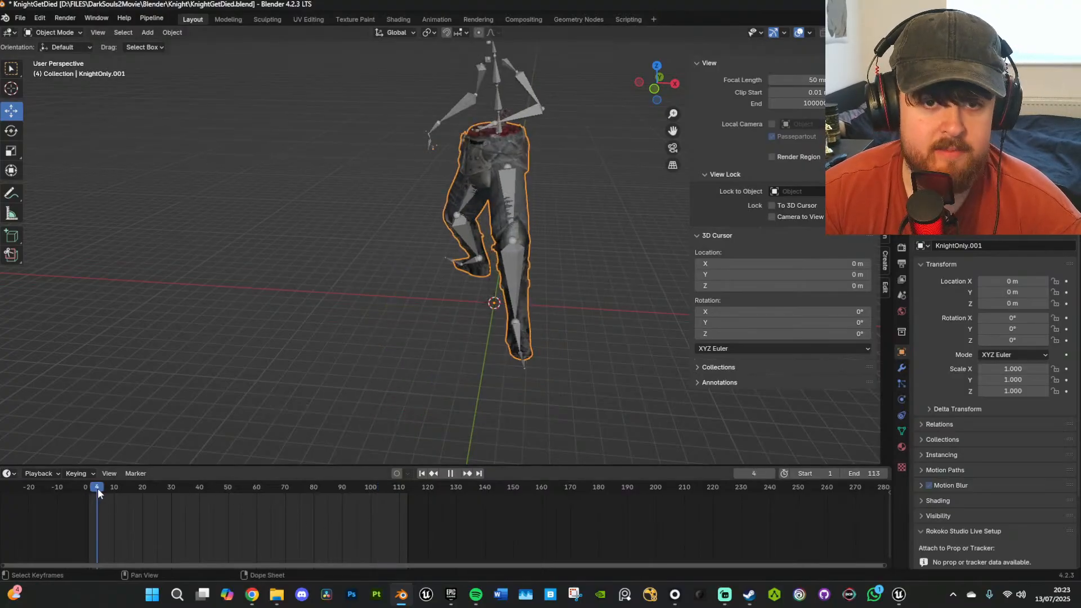
{"action": "left_click", "coordinate": [495, 100]}
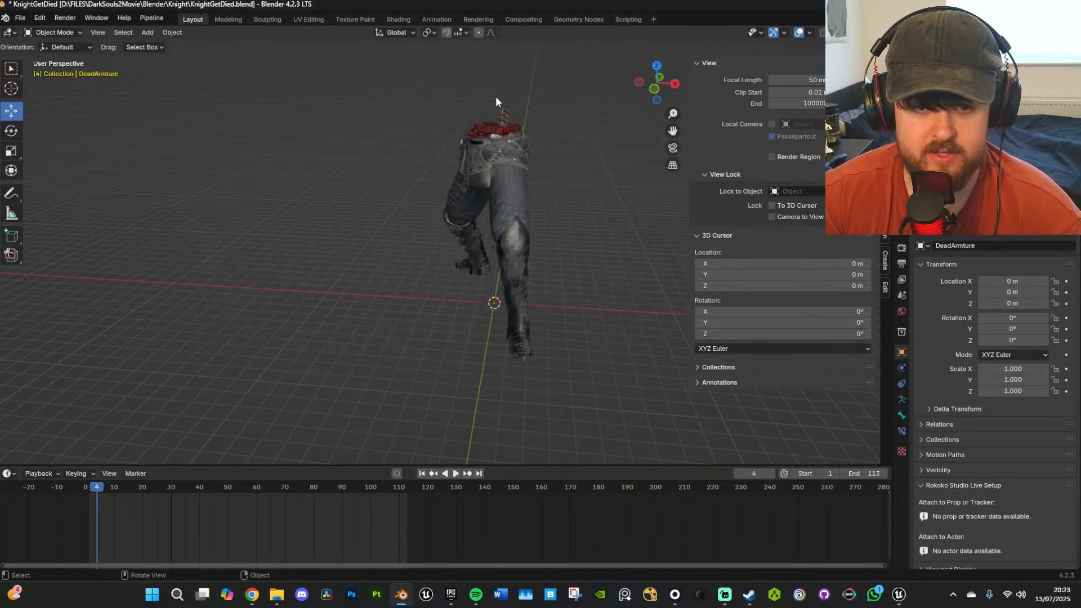
Play the death animation of the knight's legs, viewing it from several angles, and stop at frame 67.
{"action": "right_click", "coordinate": [536, 191]}
{"action": "middle_click_drag", "start_coordinate": [536, 182], "coordinate": [619, 200]}
{"action": "key", "text": "space"}
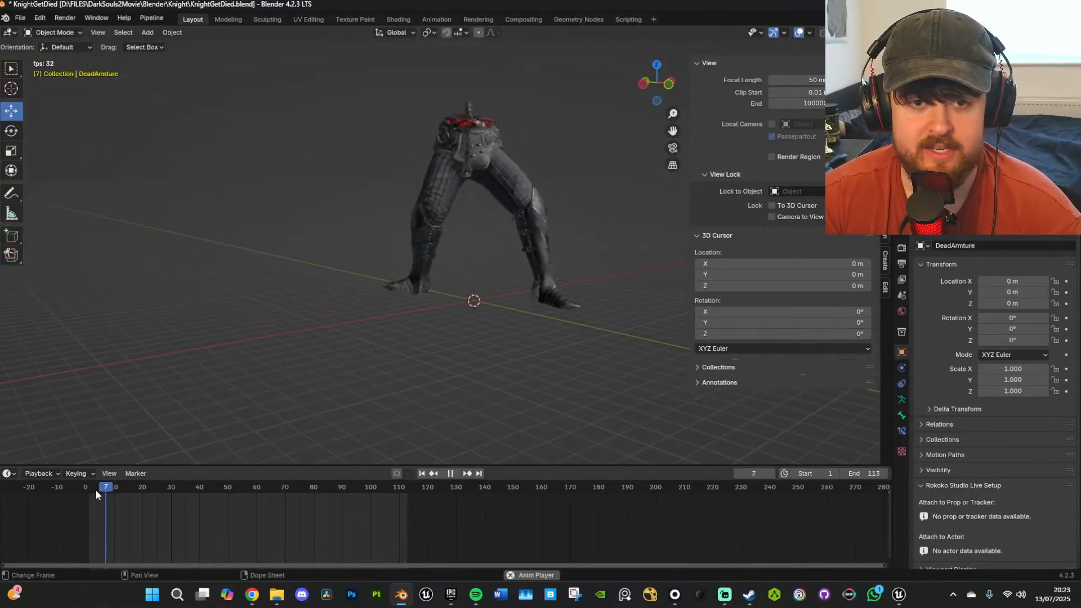
{"action": "middle_click_drag", "start_coordinate": [577, 300], "coordinate": [427, 348]}
{"action": "left_click", "coordinate": [246, 490]}
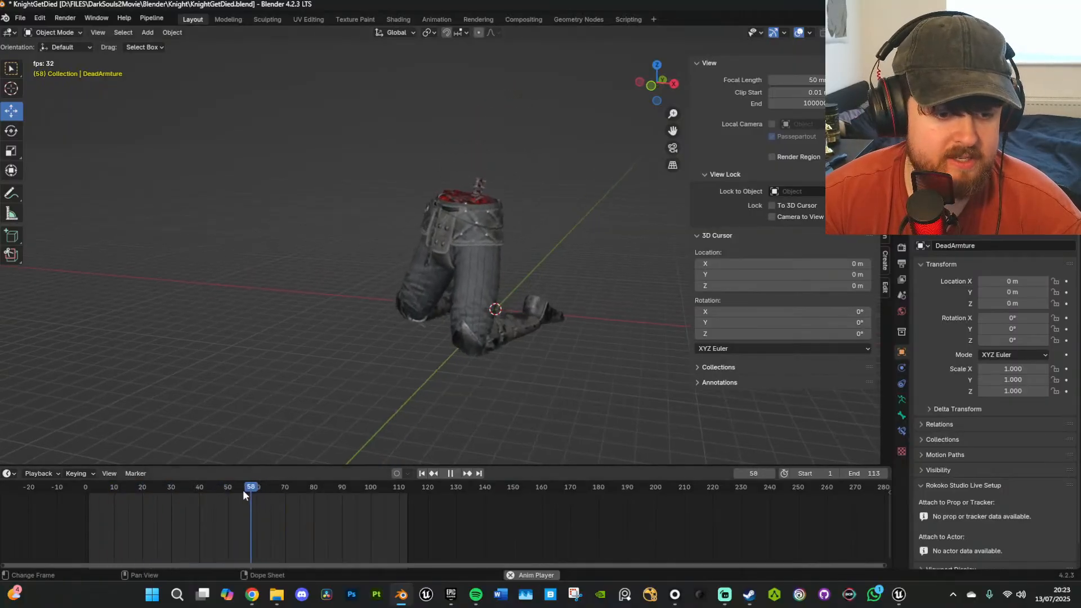
{"action": "key", "text": "space"}
Inspect the burnt flesh at the severed waist up close and select the protruding spine bone.
{"action": "scroll", "coordinate": [486, 192], "scroll_direction": "up", "scroll_amount": 6}
{"action": "middle_click_drag", "start_coordinate": [487, 195], "coordinate": [449, 365]}
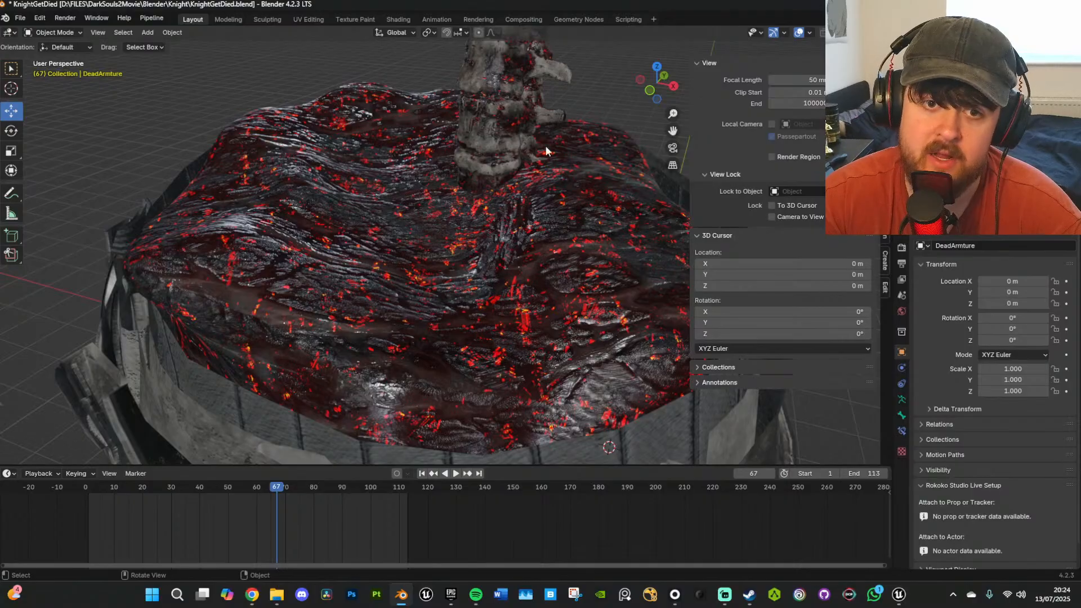
{"action": "left_click", "coordinate": [502, 124]}
{"action": "middle_click_drag", "start_coordinate": [502, 123], "coordinate": [491, 151]}
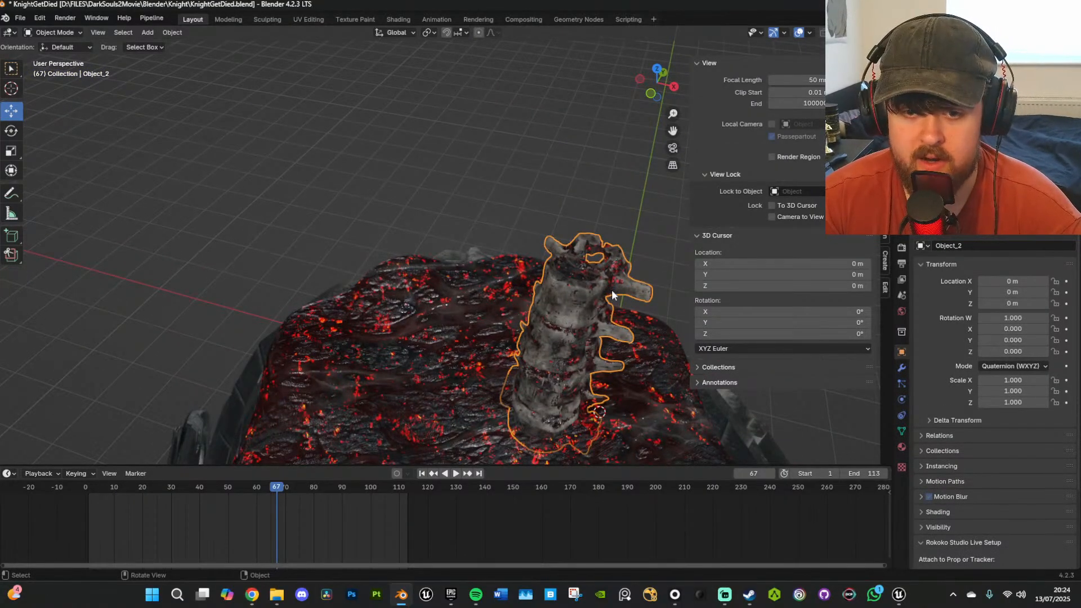
{"action": "mouse_move", "coordinate": [589, 315]}
{"action": "middle_mouse_down"}
{"action": "mouse_move", "coordinate": [551, 316]}
{"action": "mouse_move", "coordinate": [601, 276]}
{"action": "mouse_move", "coordinate": [666, 282]}
{"action": "mouse_move", "coordinate": [615, 282]}
{"action": "middle_mouse_up"}
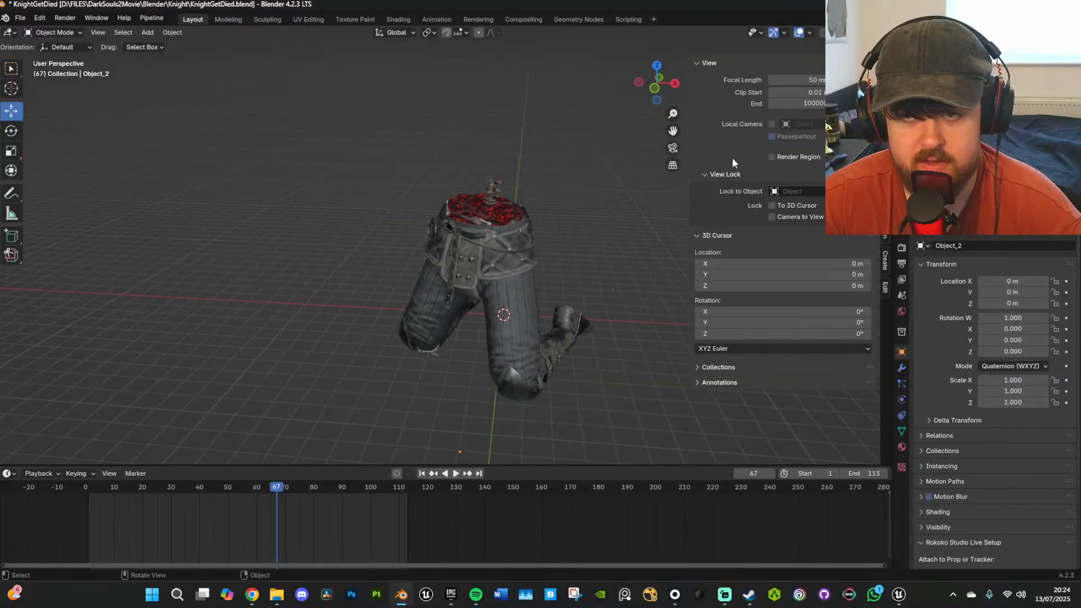
Choose a different HDRI for the material preview lighting and switch the viewport to solid shading.
{"action": "left_click", "coordinate": [882, 33]}
{"action": "left_click", "coordinate": [874, 128]}
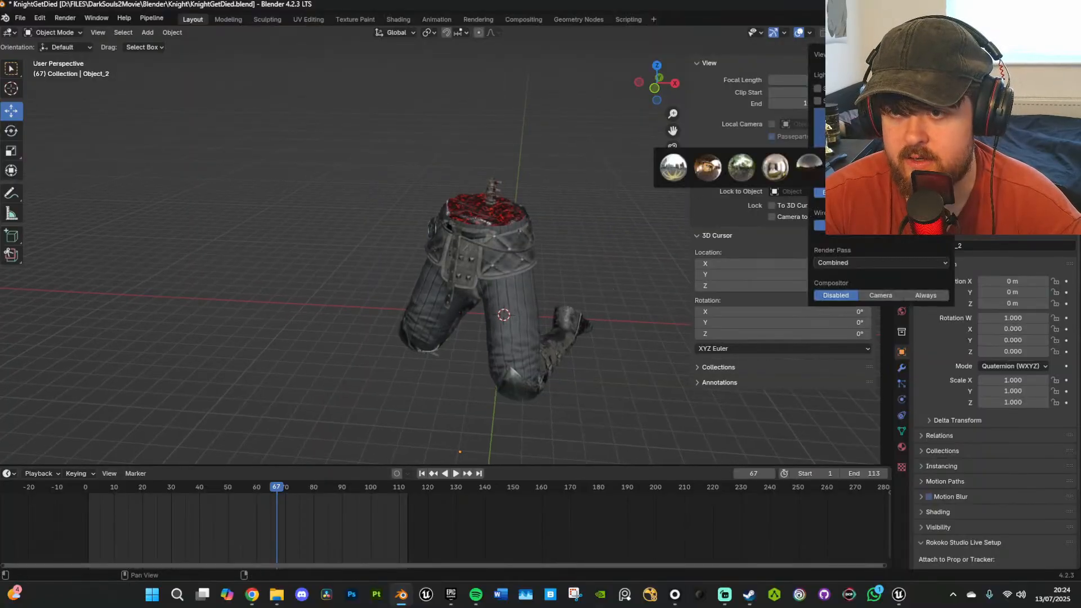
{"action": "left_click", "coordinate": [809, 171]}
{"action": "left_click", "coordinate": [910, 168]}
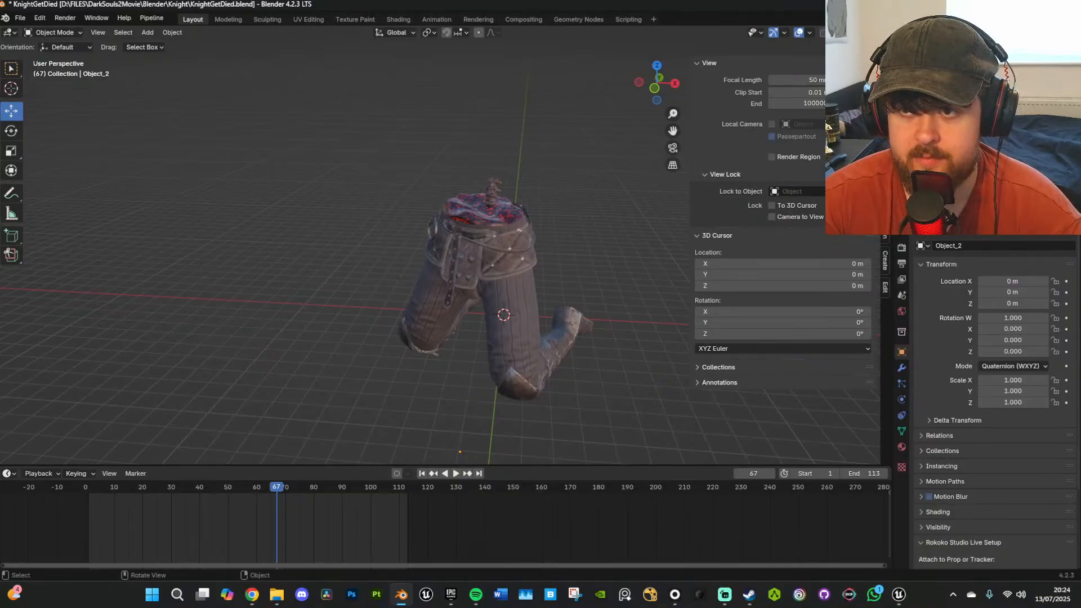
{"action": "left_click", "coordinate": [847, 33]}
Play the death animation in solid shading and stop at frame 30 to check the legs.
{"action": "left_click", "coordinate": [107, 490]}
{"action": "key", "text": "space"}
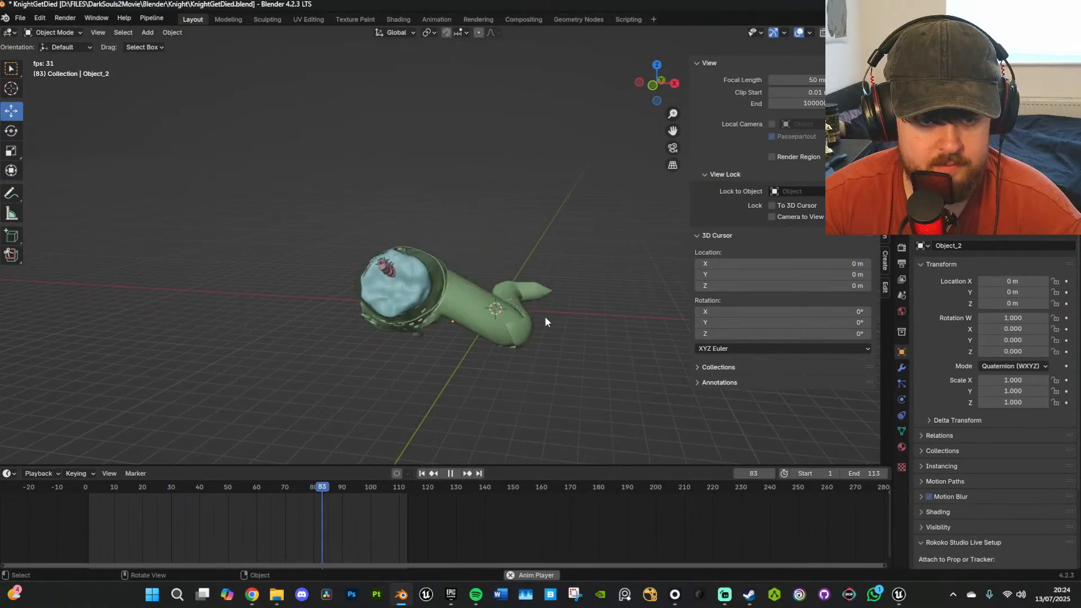
{"action": "key", "text": "space"}
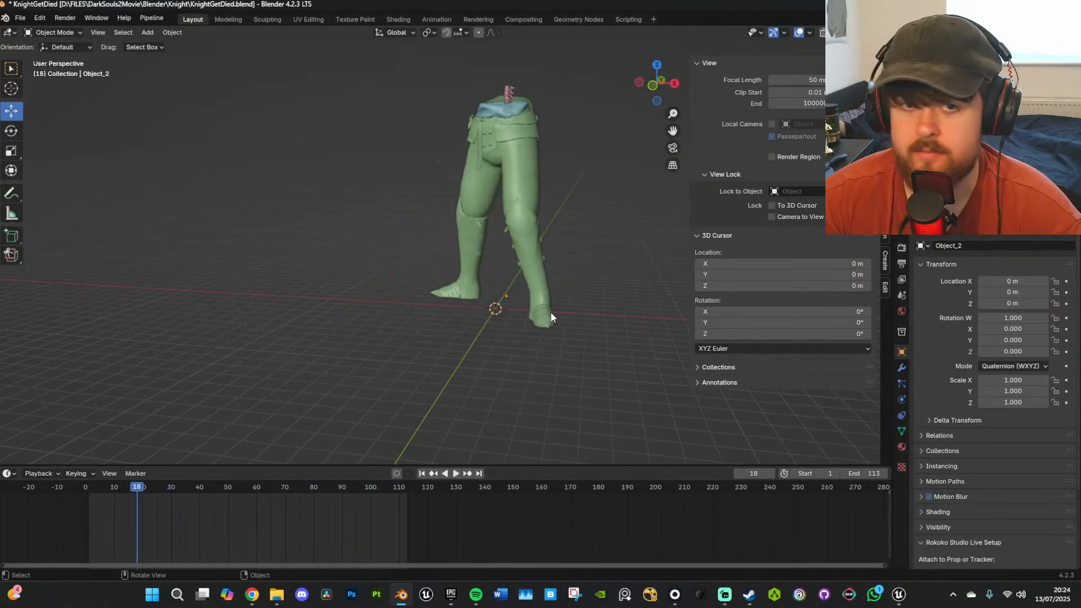
{"action": "key", "text": "space"}
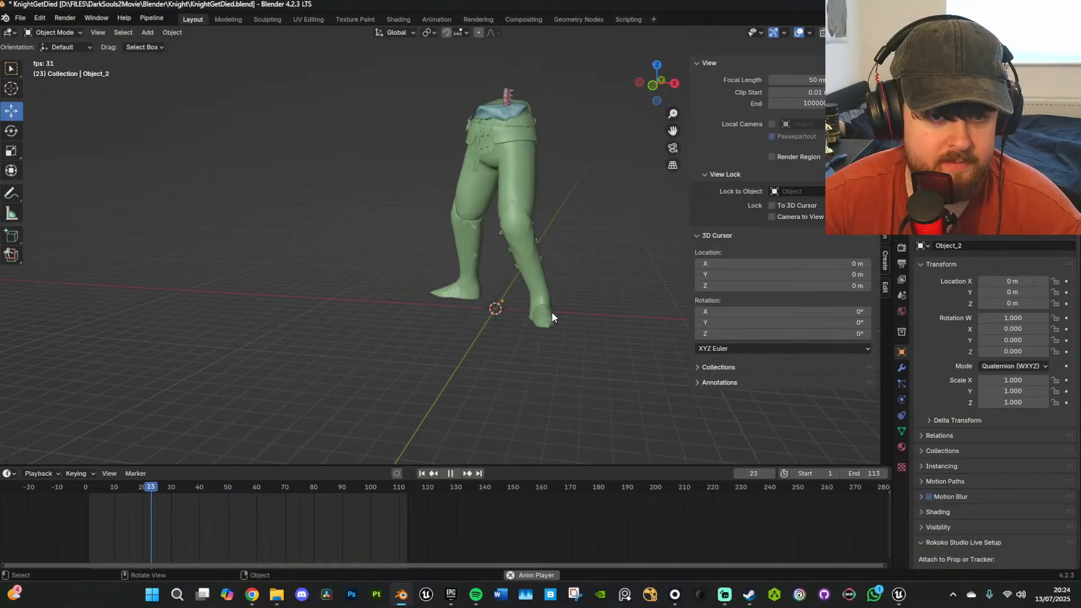
{"action": "key", "text": "space"}
Delete the stray faces floating beside the legs from the KnightOnly.001 mesh and return to Object Mode.
{"action": "scroll", "coordinate": [457, 138], "scroll_direction": "up", "scroll_amount": 6}
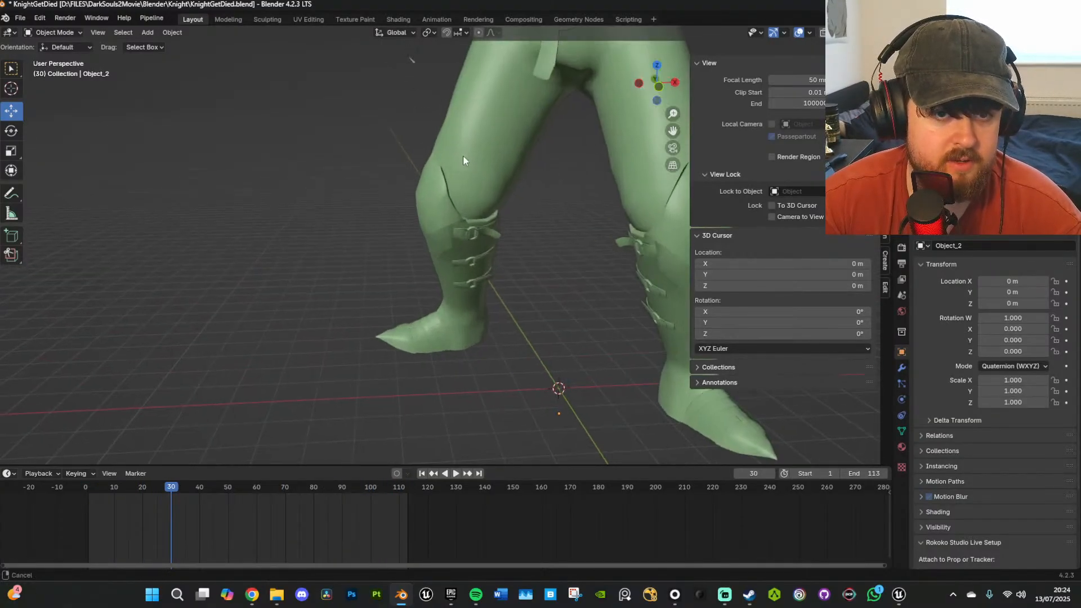
{"action": "middle_click_drag", "start_coordinate": [463, 160], "coordinate": [445, 230], "text": "shift"}
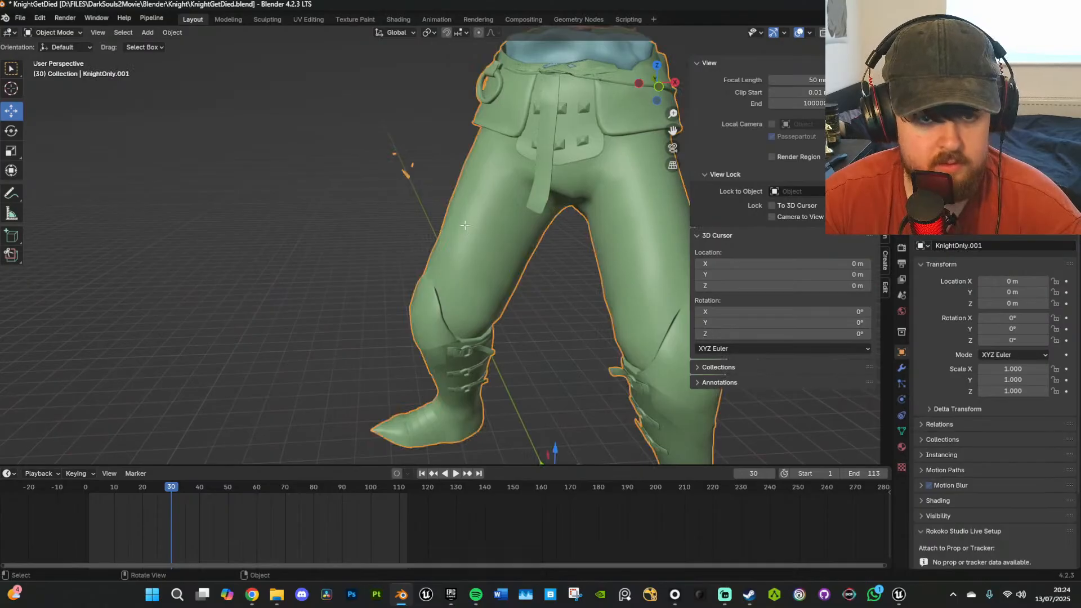
{"action": "key", "text": "Tab"}
{"action": "scroll", "coordinate": [440, 152], "scroll_direction": "down", "scroll_amount": 2}
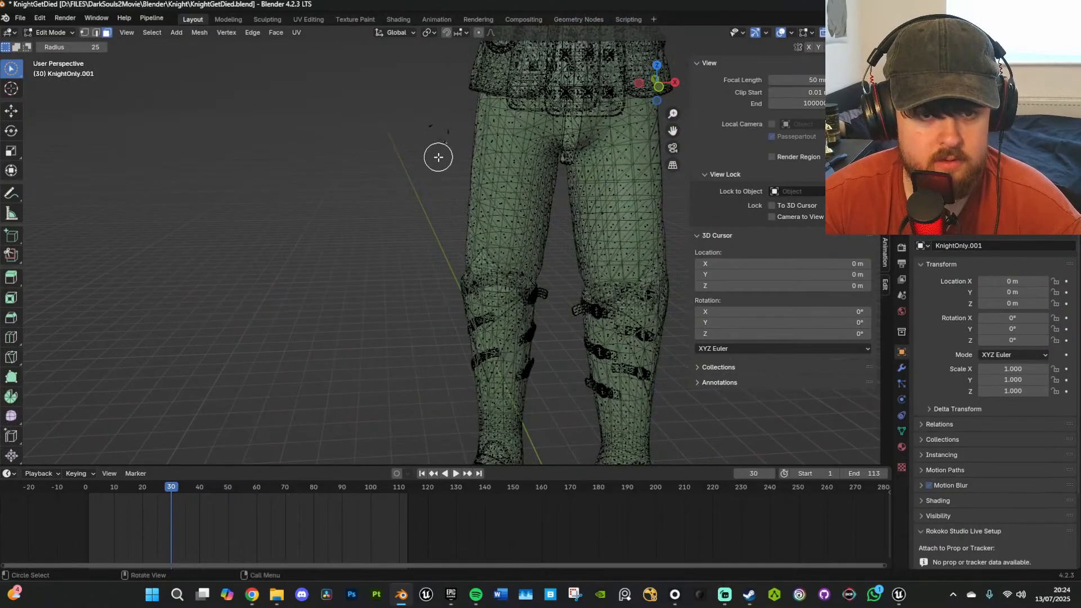
{"action": "scroll", "coordinate": [436, 180], "scroll_direction": "down", "scroll_amount": 4}
{"action": "middle_click_drag", "start_coordinate": [456, 220], "coordinate": [447, 242], "text": "shift"}
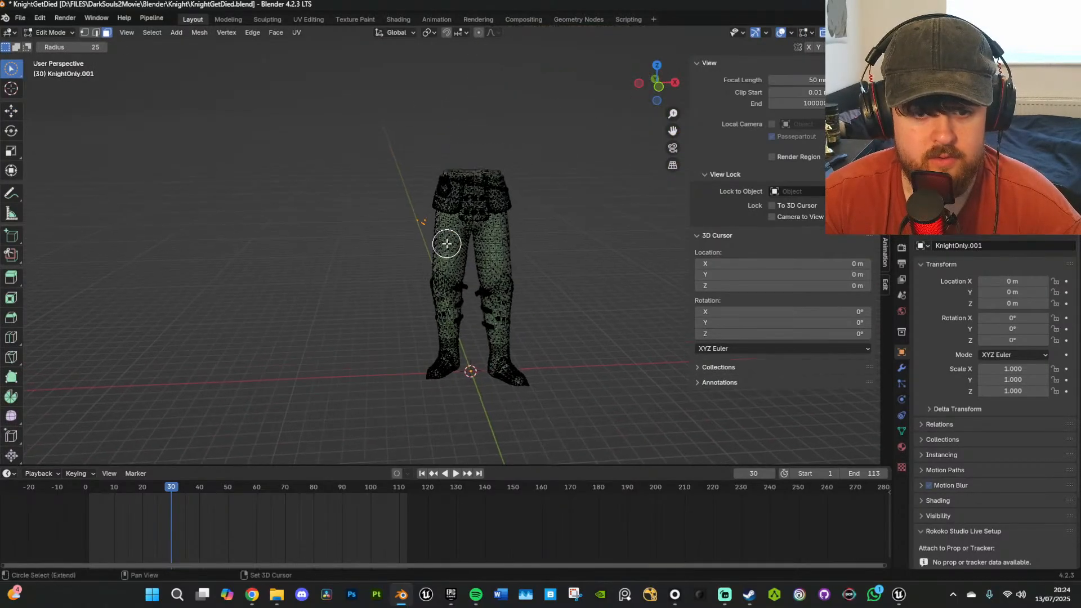
{"action": "key", "text": "x"}
{"action": "left_click", "coordinate": [460, 288]}
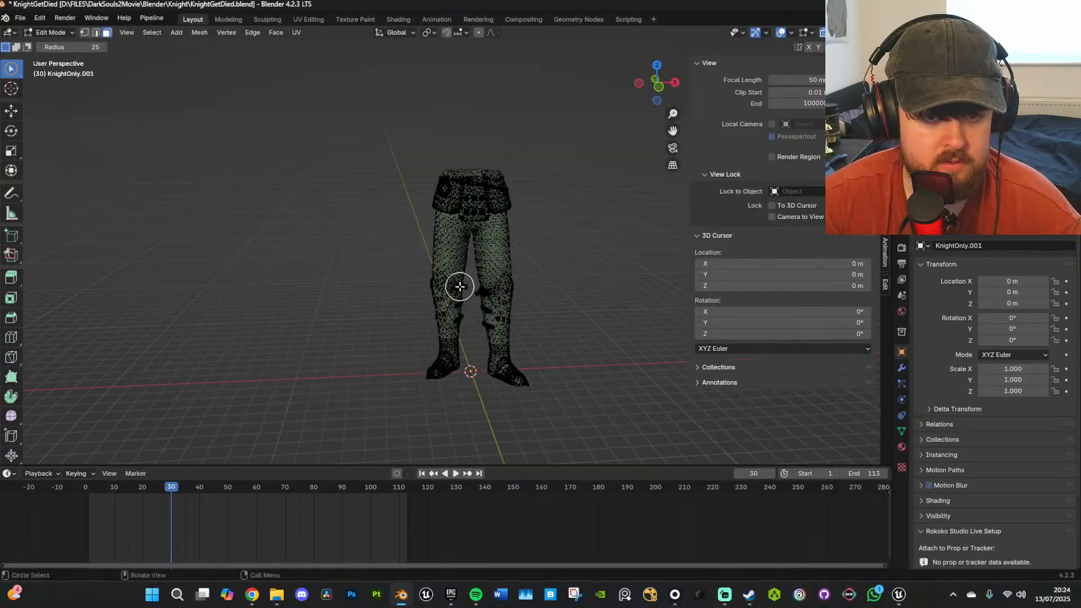
{"action": "key", "text": "Tab"}
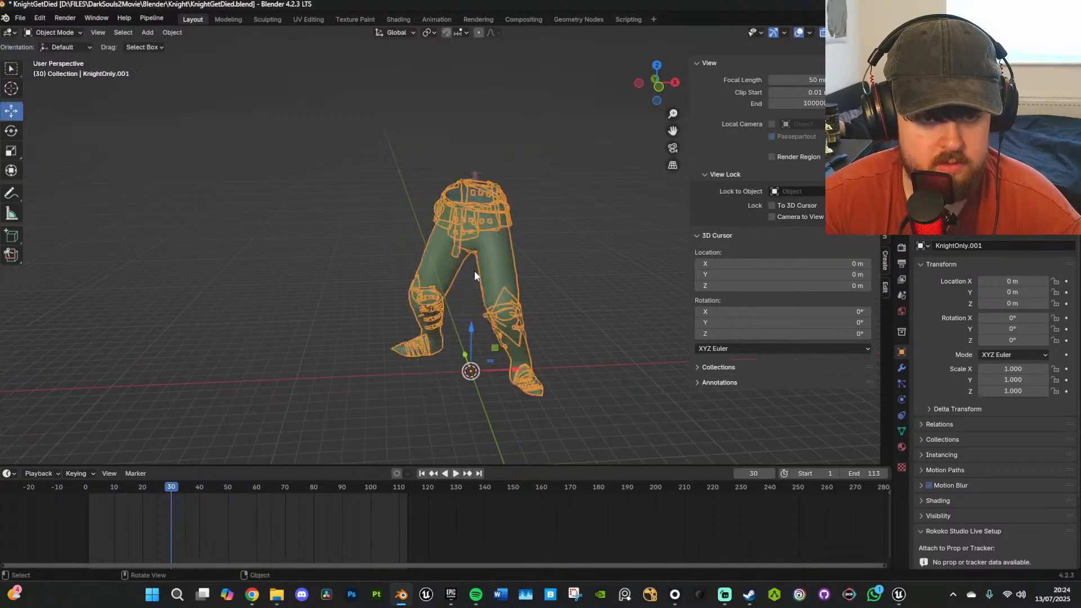
Show the armature, select it with the leg meshes, and export only the selected objects as FBX over KnightGetDied_JustLegs.fbx.
{"action": "key", "text": "alt+z"}
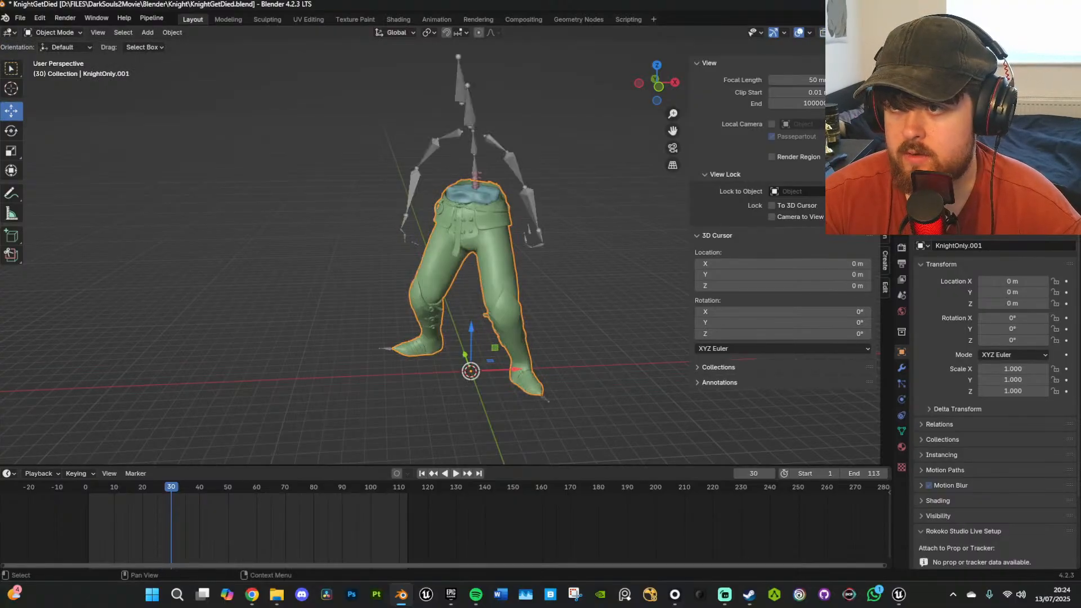
{"action": "left_click_drag", "start_coordinate": [363, 97], "coordinate": [563, 376]}
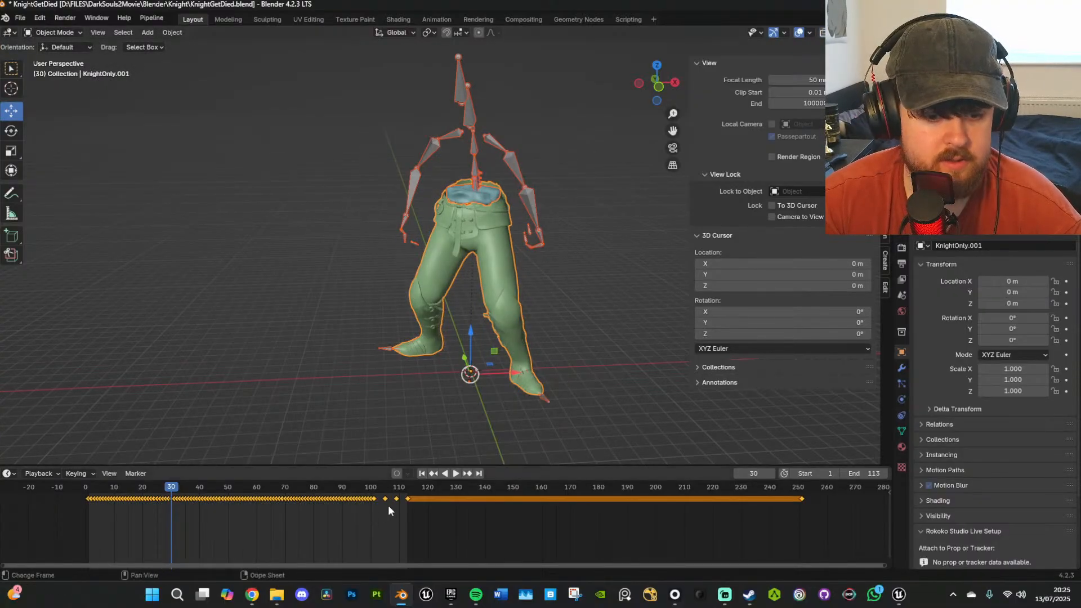
{"action": "left_click", "coordinate": [20, 17]}
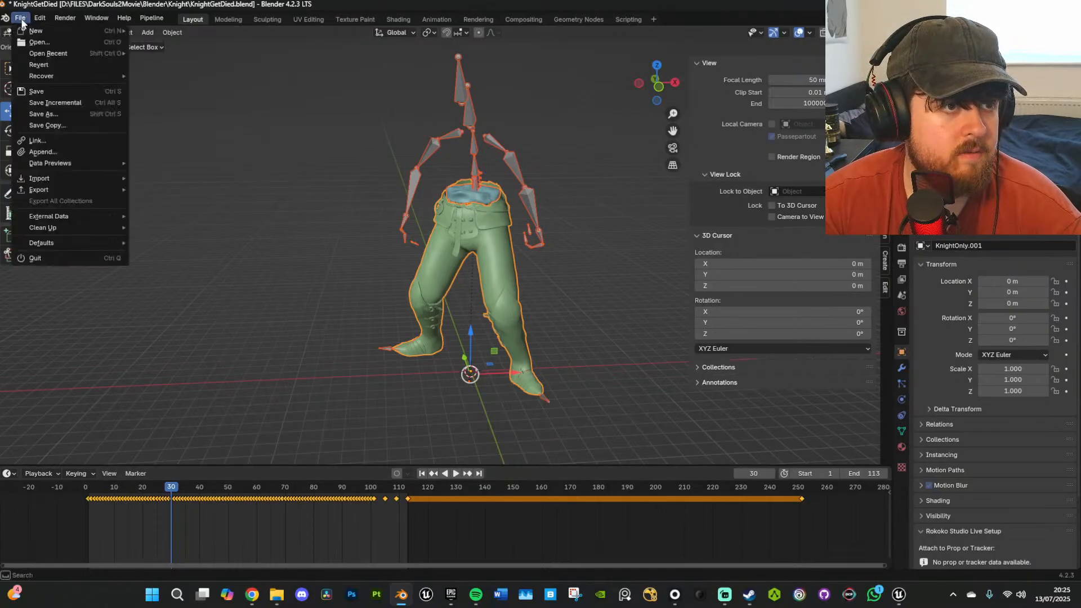
{"action": "mouse_move", "coordinate": [57, 190]}
{"action": "left_click", "coordinate": [178, 291]}
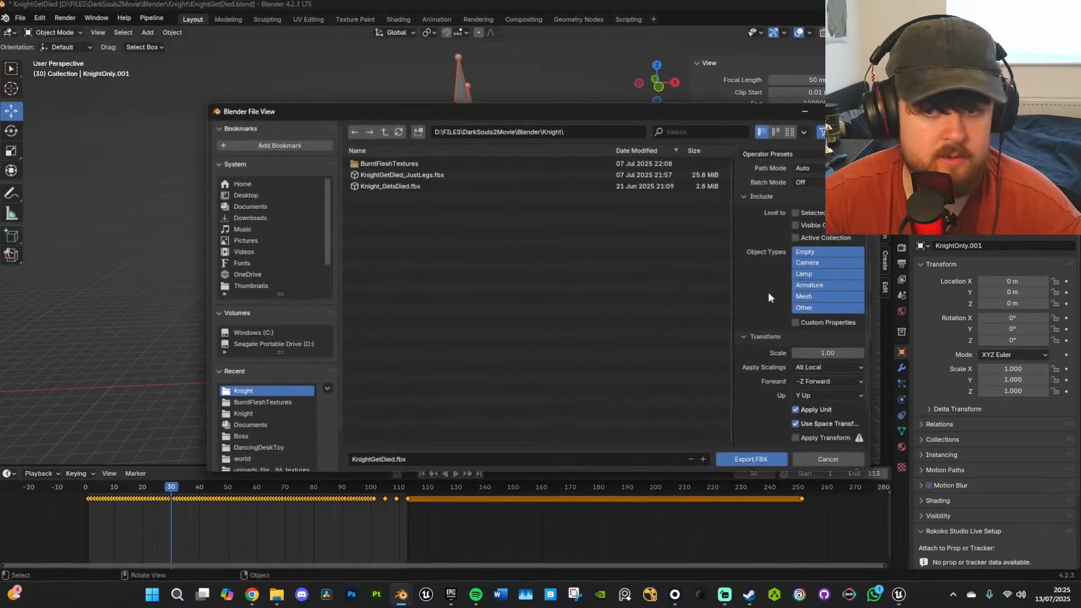
{"action": "left_click", "coordinate": [795, 213]}
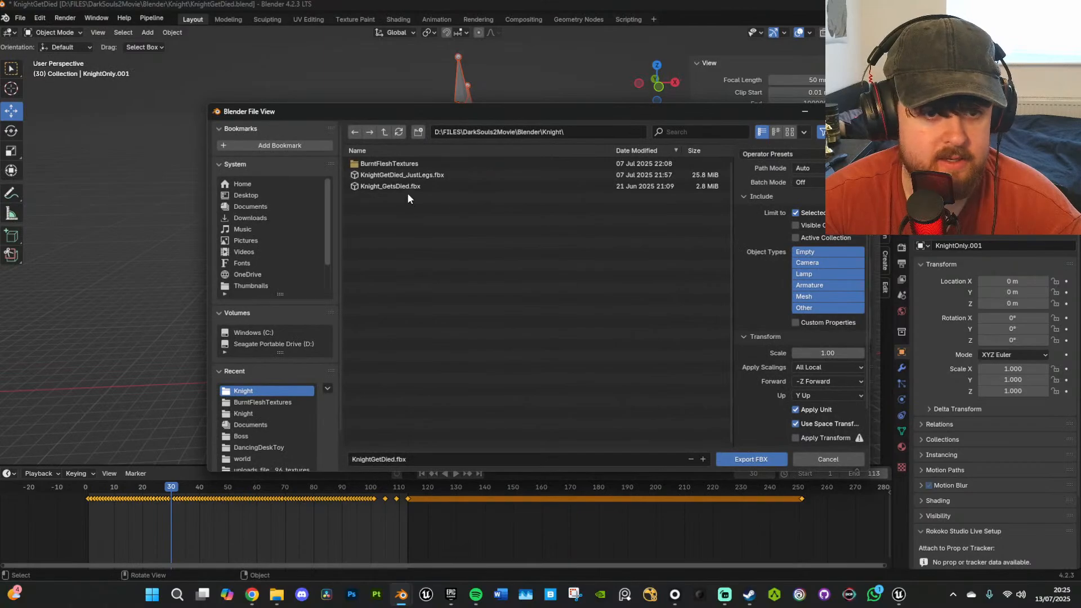
{"action": "left_click", "coordinate": [428, 172]}
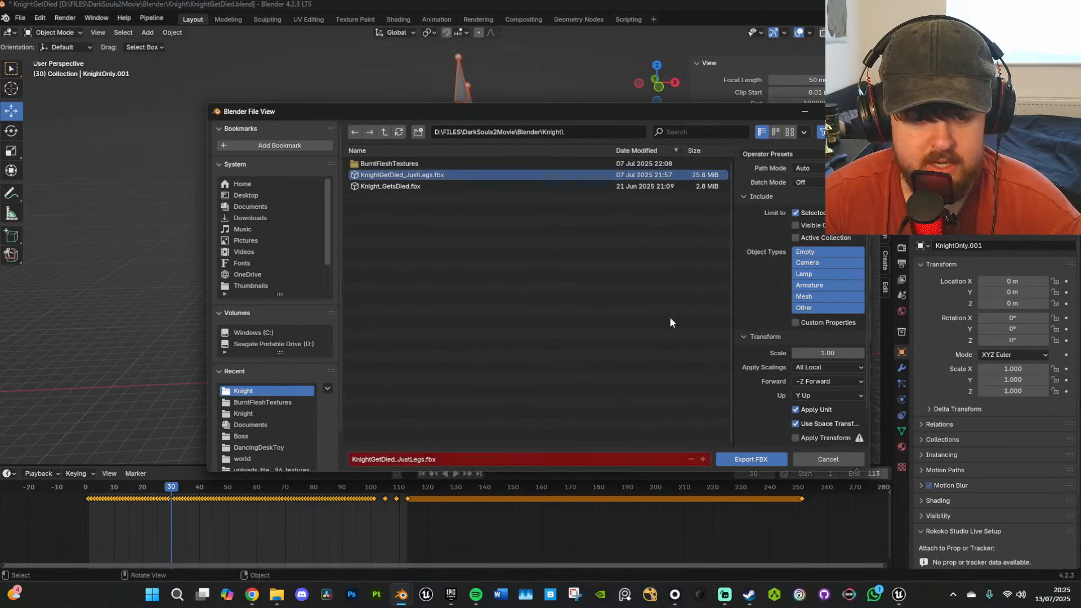
{"action": "left_click", "coordinate": [747, 460]}
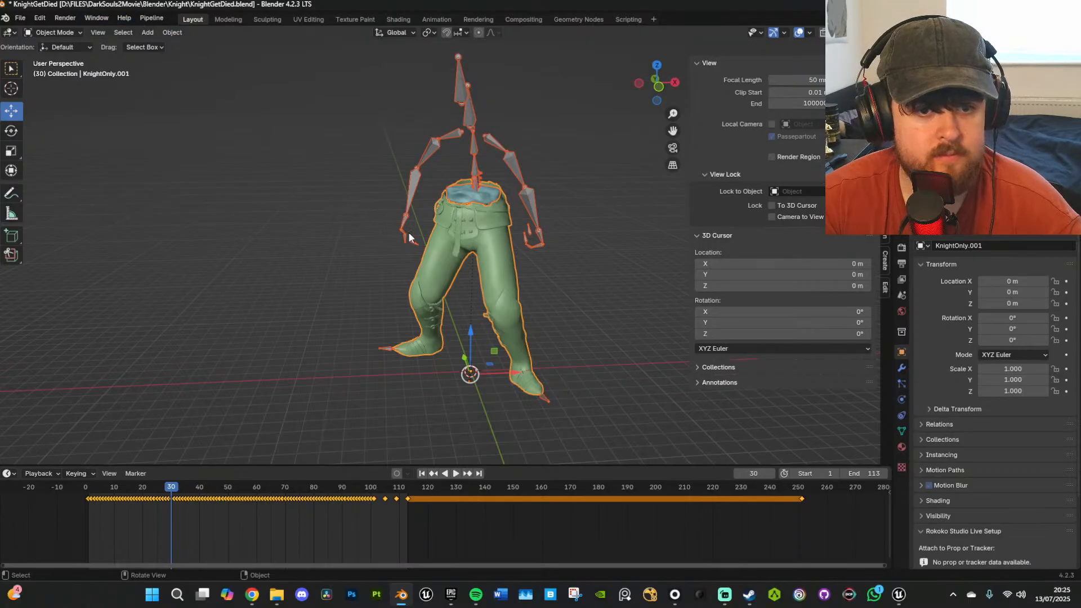
Open the FBX export for the knight's legs again.
{"action": "left_click", "coordinate": [19, 15]}
{"action": "mouse_move", "coordinate": [59, 186]}
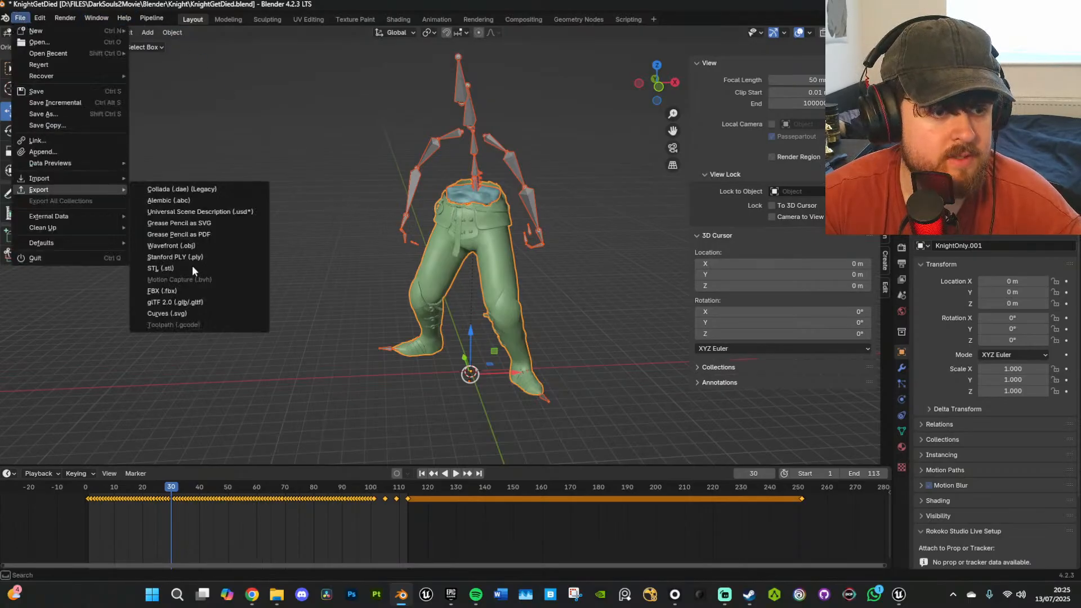
{"action": "left_click", "coordinate": [185, 290]}
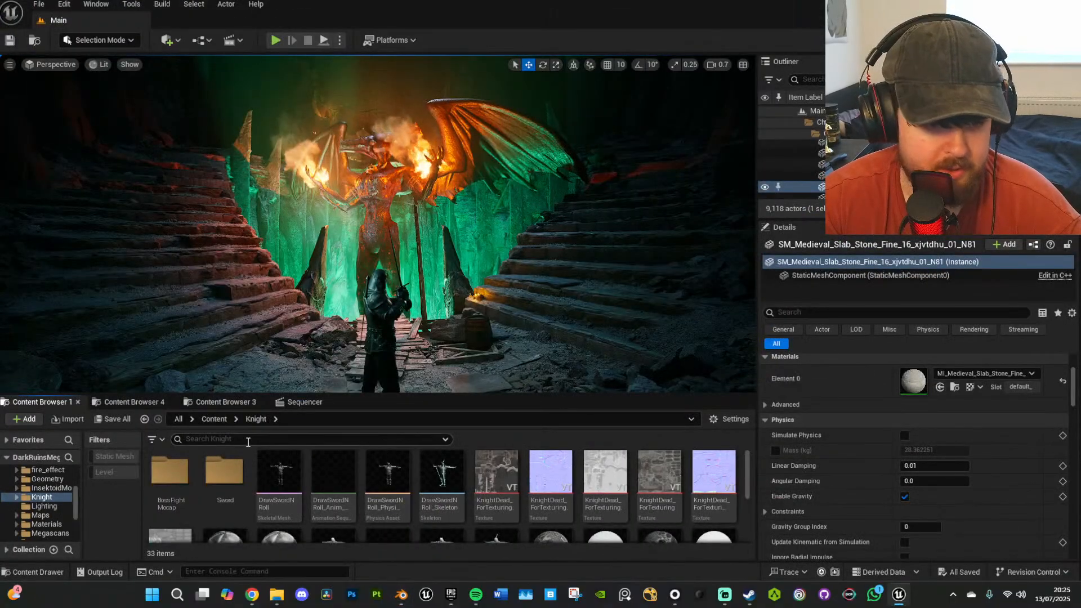
Switch to Unreal Engine and open the DeadKnight folder in the project content.
{"action": "scroll", "coordinate": [242, 462], "scroll_direction": "down", "scroll_amount": 2}
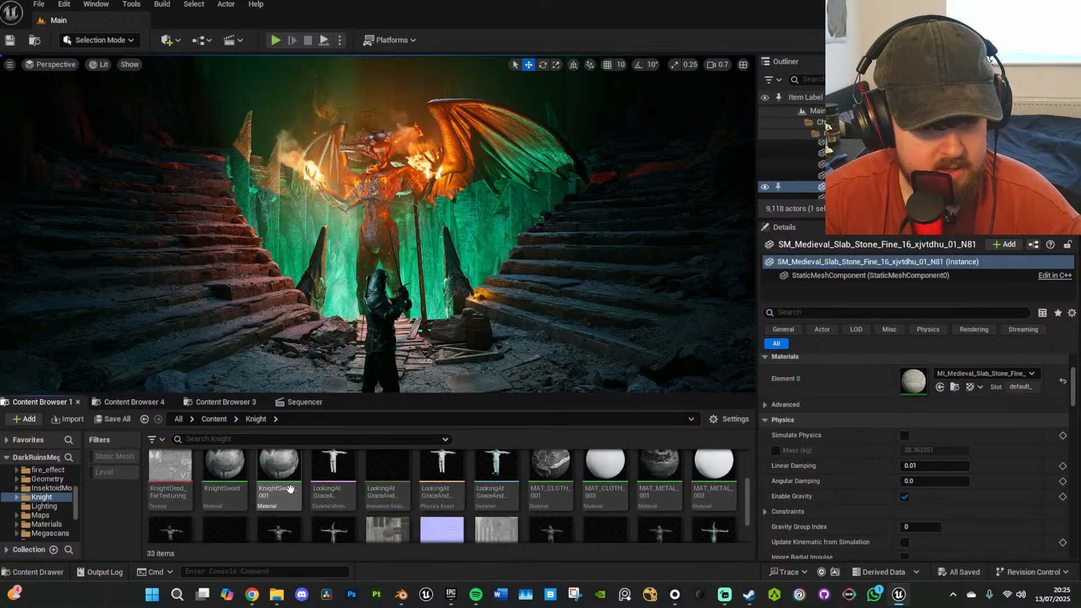
{"action": "left_click", "coordinate": [218, 419]}
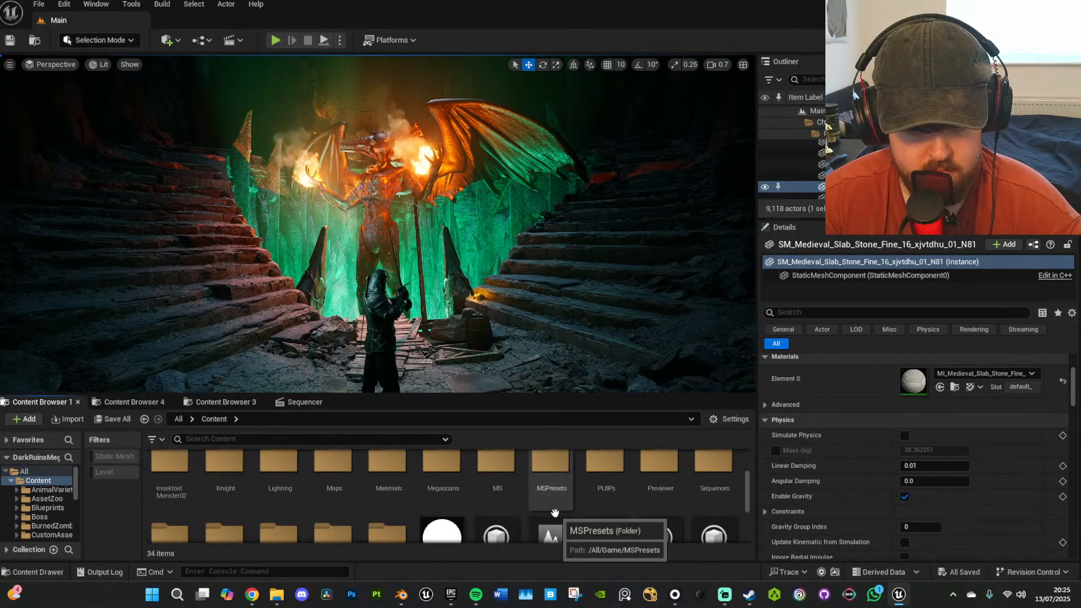
{"action": "scroll", "coordinate": [554, 509], "scroll_direction": "up", "scroll_amount": 1}
{"action": "scroll", "coordinate": [495, 515], "scroll_direction": "up", "scroll_amount": 3}
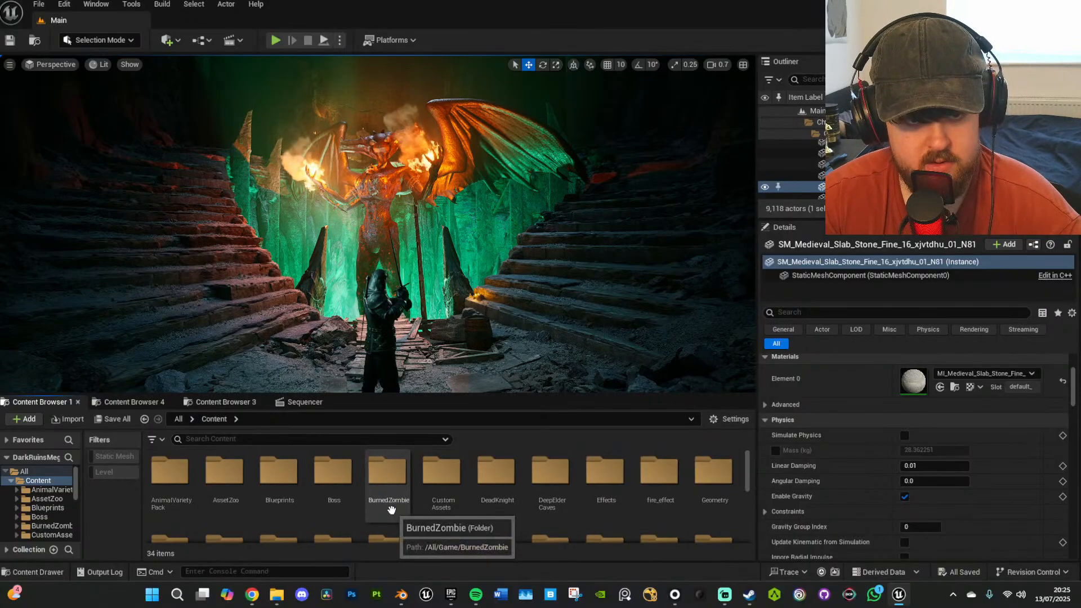
{"action": "double_click", "coordinate": [495, 484]}
{"action": "scroll", "coordinate": [543, 491], "scroll_direction": "down", "scroll_amount": 2}
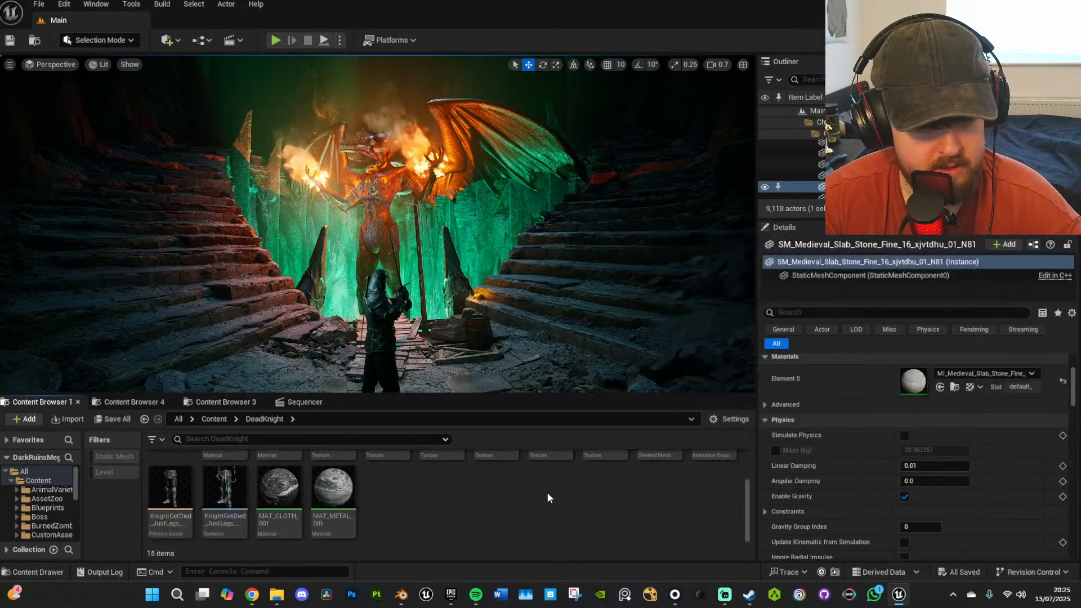
Reimport KnightGetDied_JustLegs.fbx into the DeadKnight folder and save all changes.
{"action": "mouse_move", "coordinate": [276, 593]}
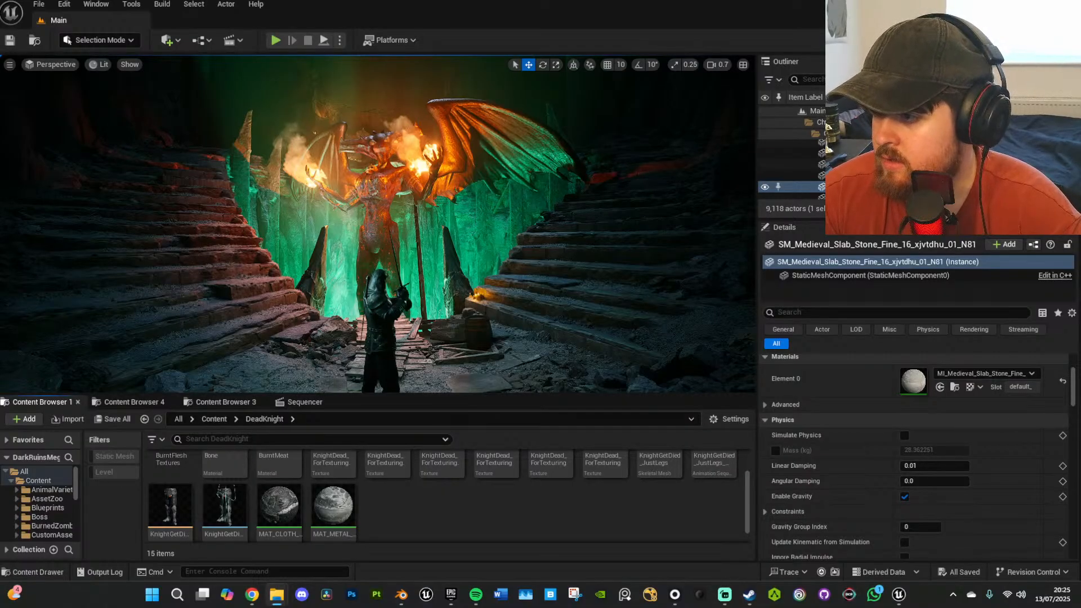
{"action": "left_click_drag", "start_coordinate": [764, 490], "coordinate": [618, 499]}
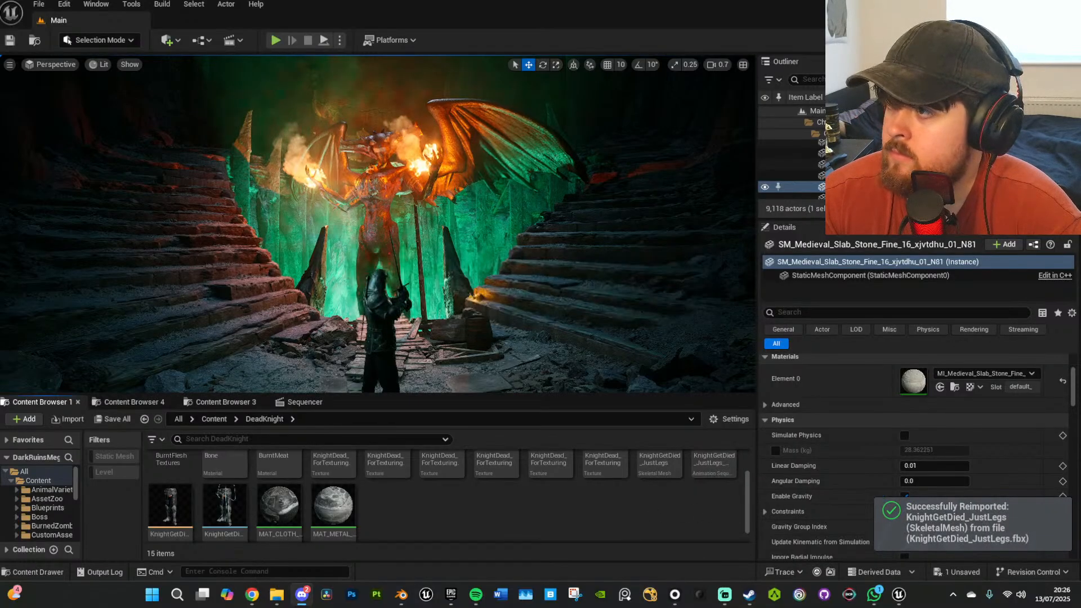
{"action": "scroll", "coordinate": [470, 457], "scroll_direction": "up", "scroll_amount": 1}
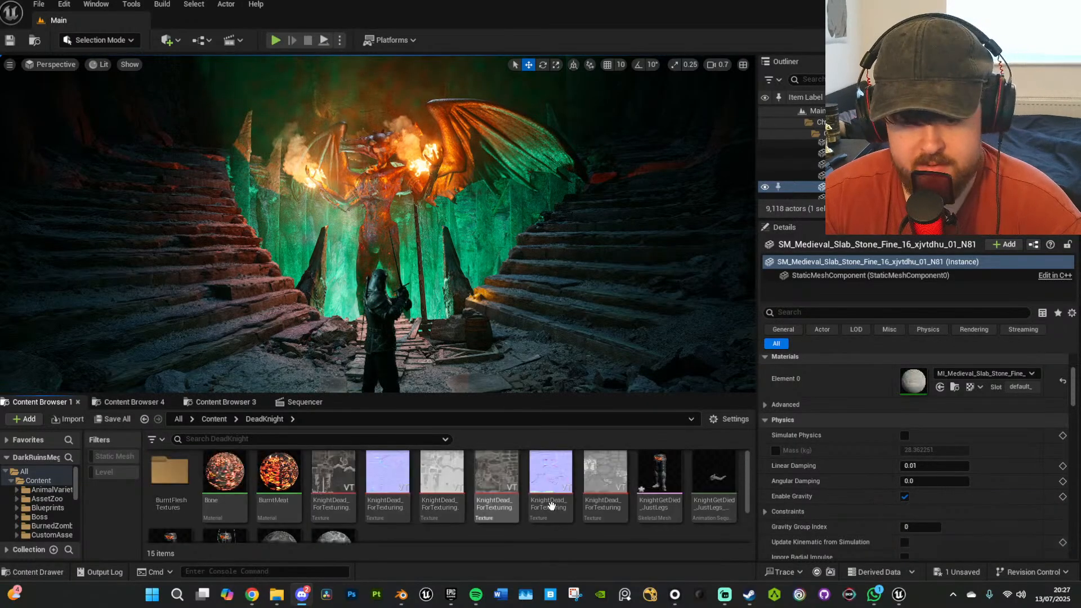
{"action": "left_click", "coordinate": [39, 4]}
{"action": "left_click", "coordinate": [89, 151]}
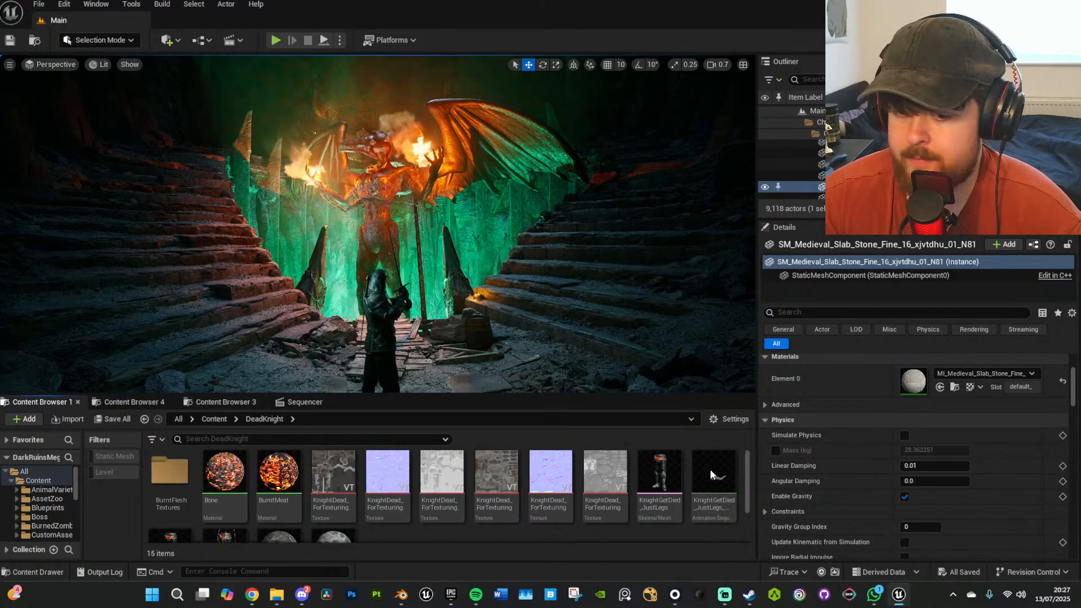
Place the KnightGetDied_JustLegs animation sequence in the level, on the ground near the standing knight.
{"action": "left_click", "coordinate": [707, 493]}
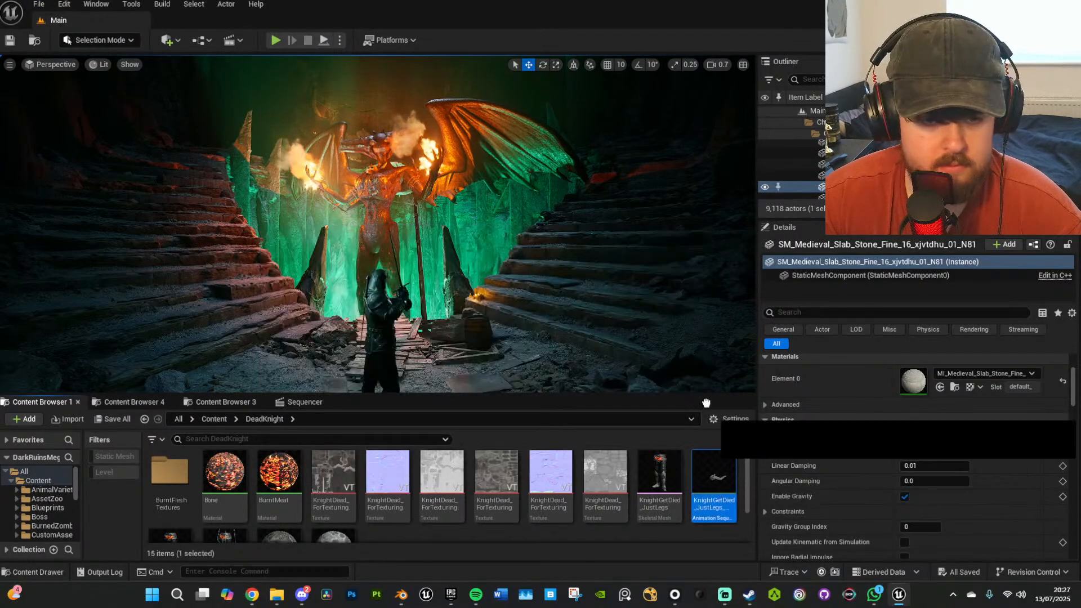
{"action": "left_click_drag", "start_coordinate": [492, 366], "coordinate": [438, 375]}
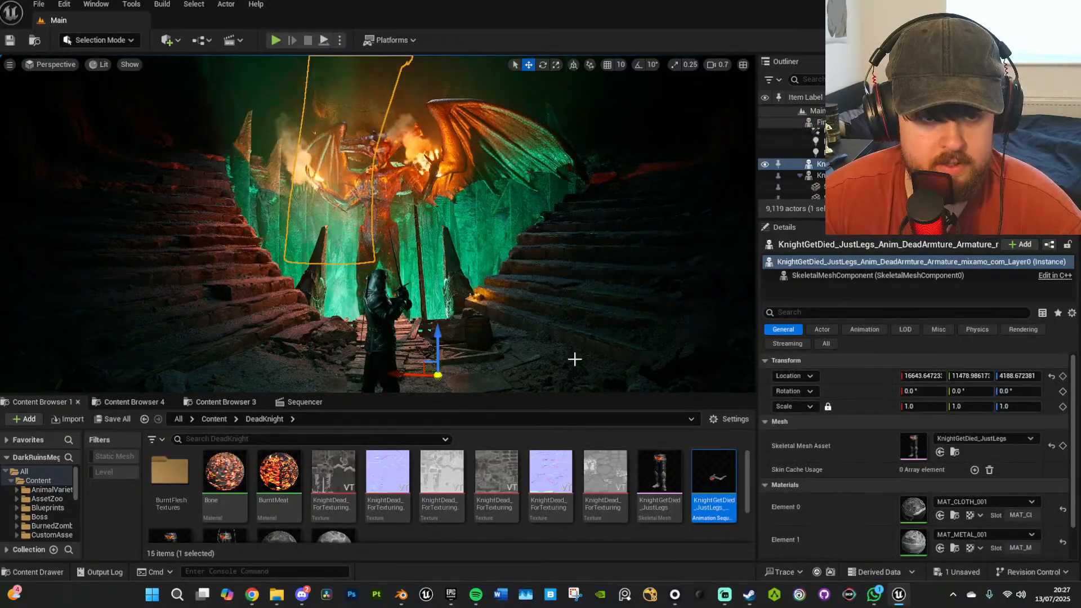
Add the KnightGetDied_JustLegs actor to the level sequence with its animation clip and start the clip at frame 607.
{"action": "left_click", "coordinate": [304, 401]}
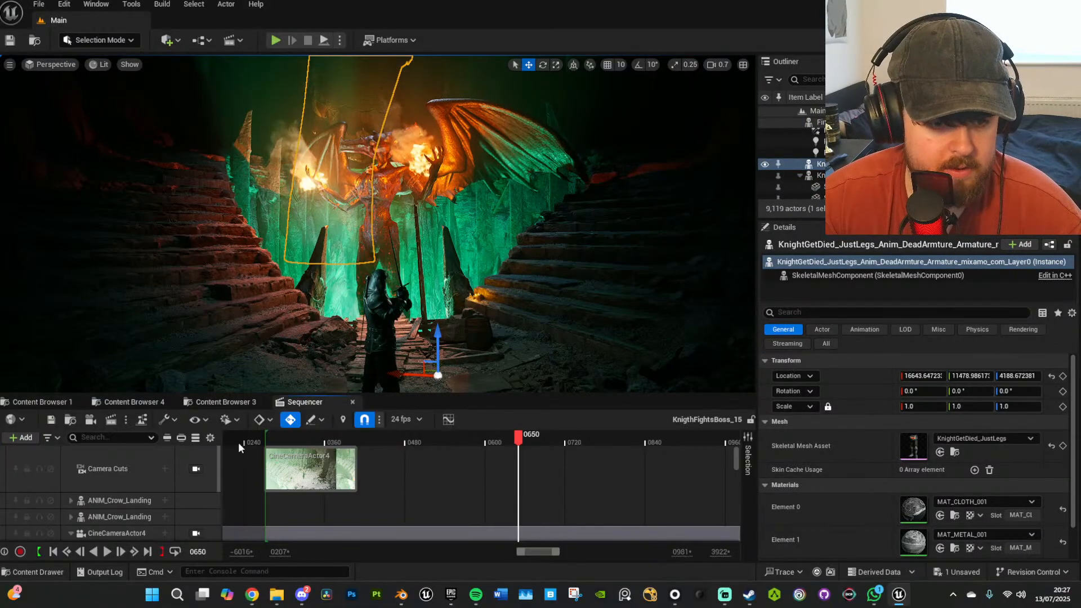
{"action": "left_click", "coordinate": [27, 443]}
{"action": "mouse_move", "coordinate": [107, 243]}
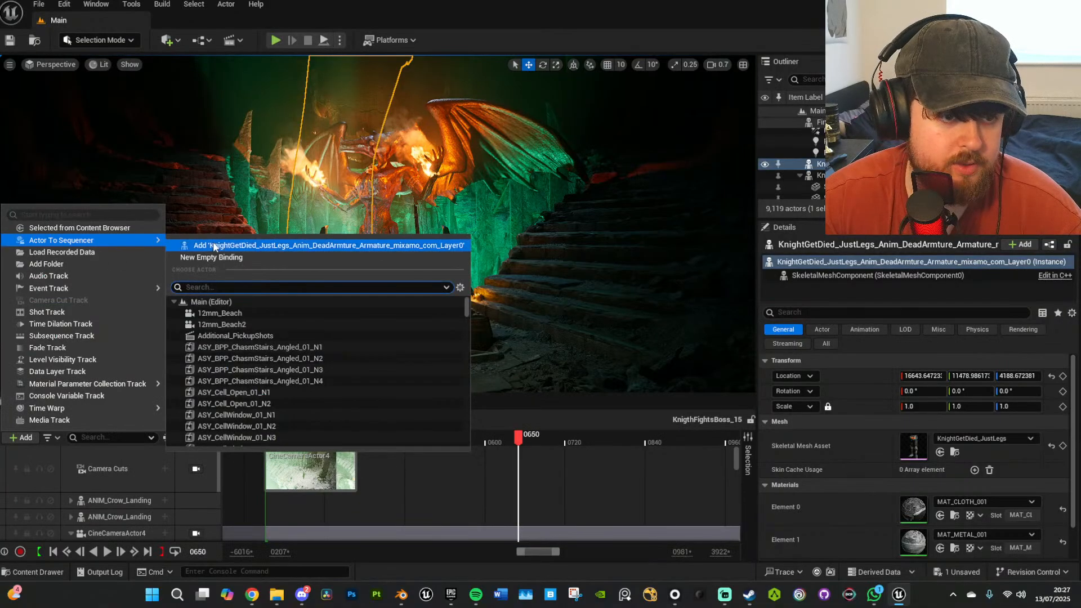
{"action": "left_click", "coordinate": [191, 246]}
{"action": "left_click", "coordinate": [165, 503]}
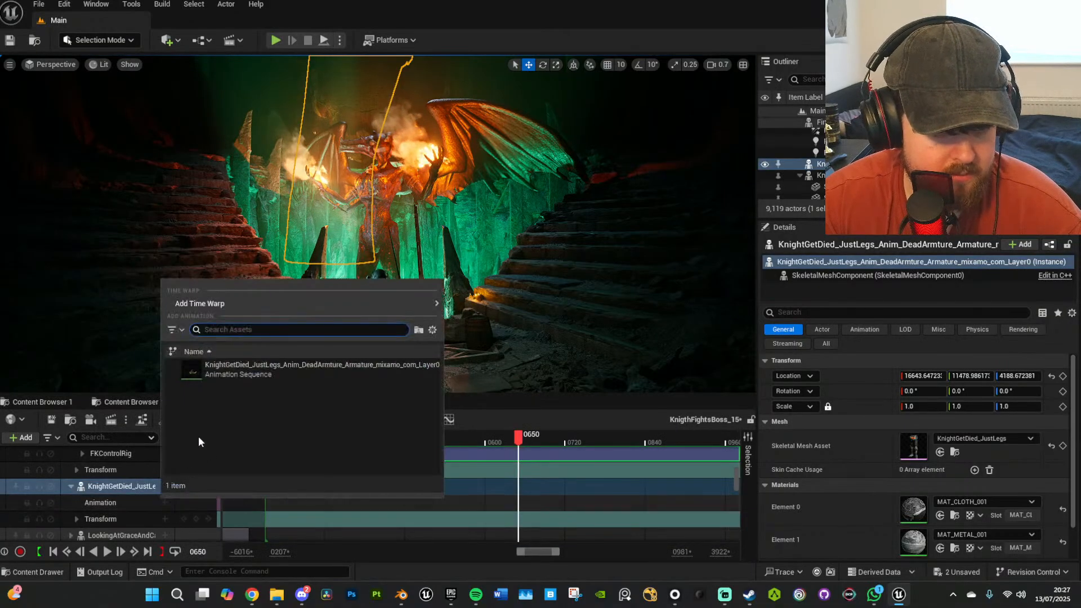
{"action": "left_click", "coordinate": [227, 373]}
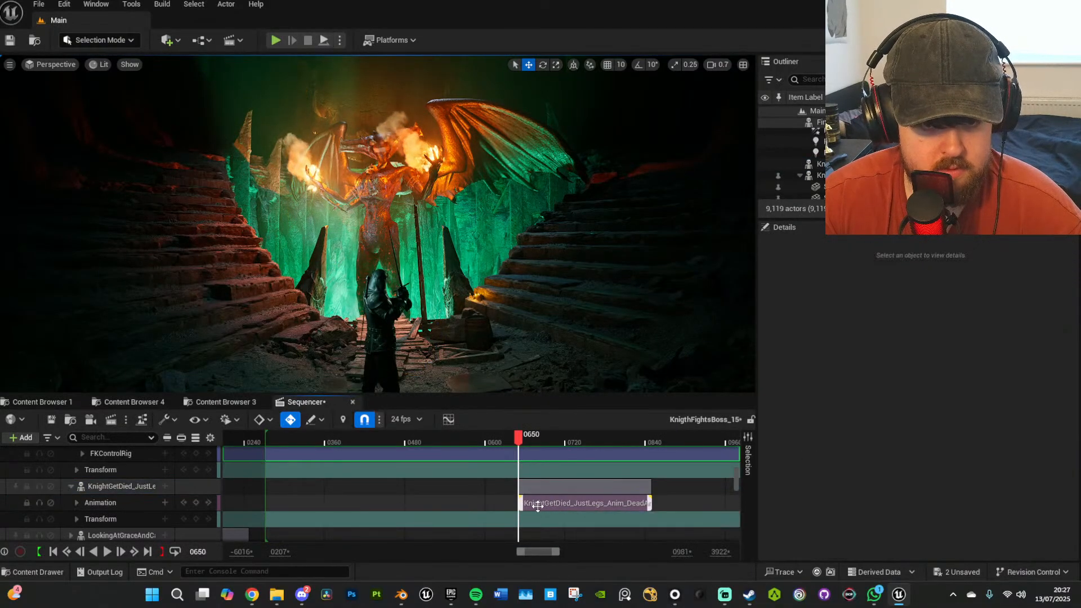
{"action": "left_click_drag", "start_coordinate": [554, 506], "coordinate": [524, 506]}
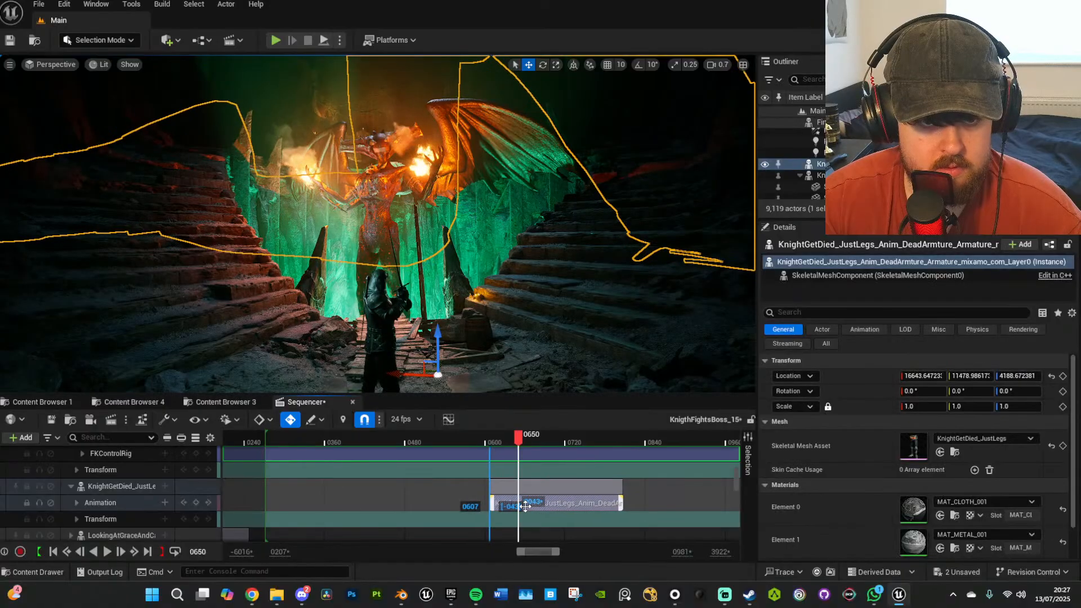
Try uniform scales of 0.1 and 0.025 on the knight's legs actor.
{"action": "left_click", "coordinate": [921, 405]}
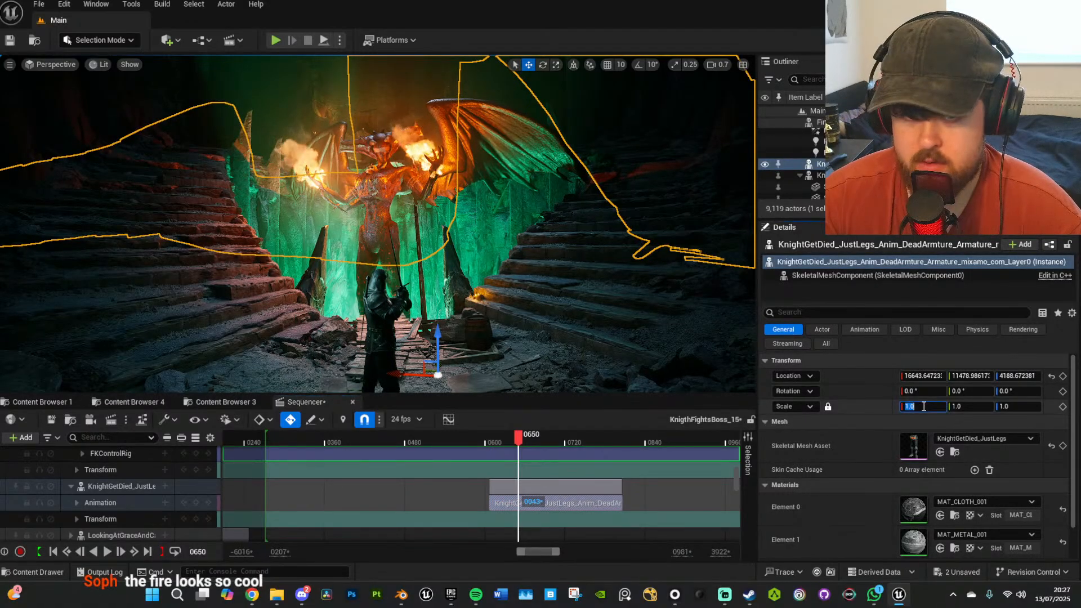
{"action": "key", "text": "BackSpace"}
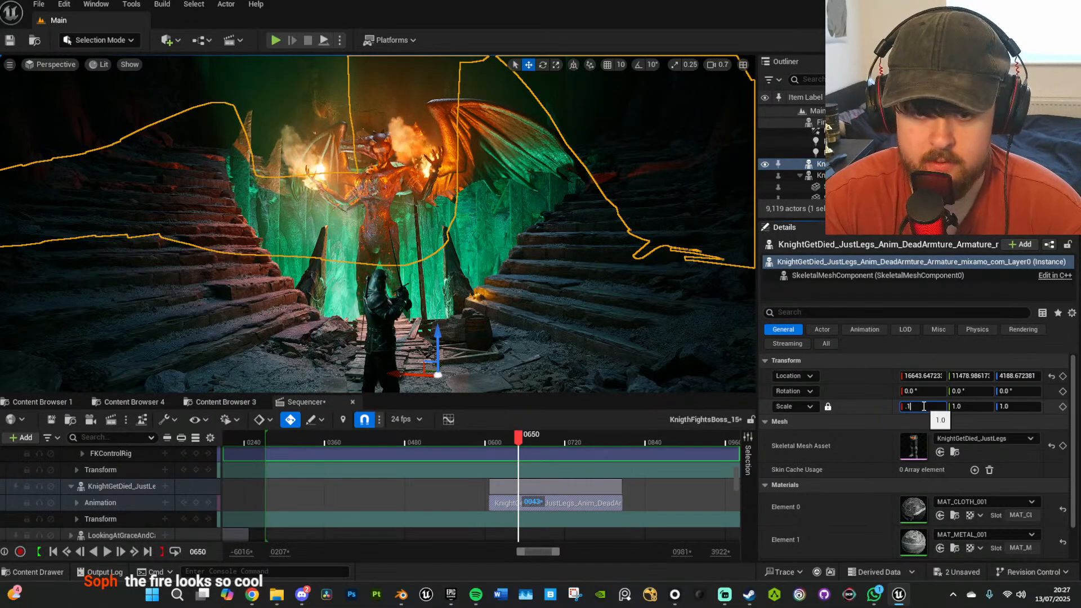
{"action": "type", "text": ".1"}
{"action": "key", "text": "Return"}
{"action": "type", "text": ".02"}
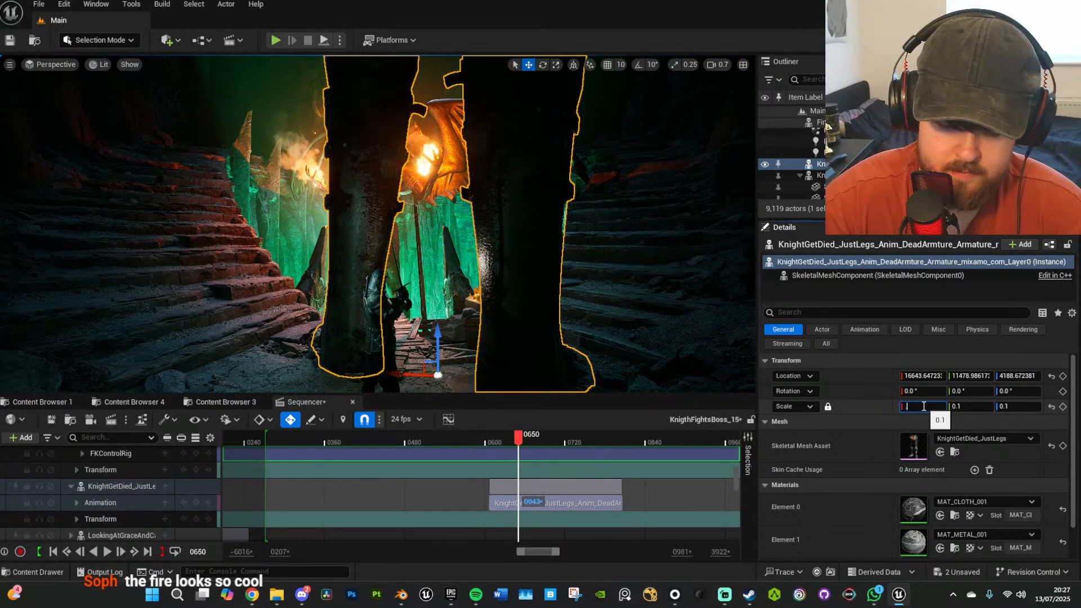
{"action": "type", "text": "5"}
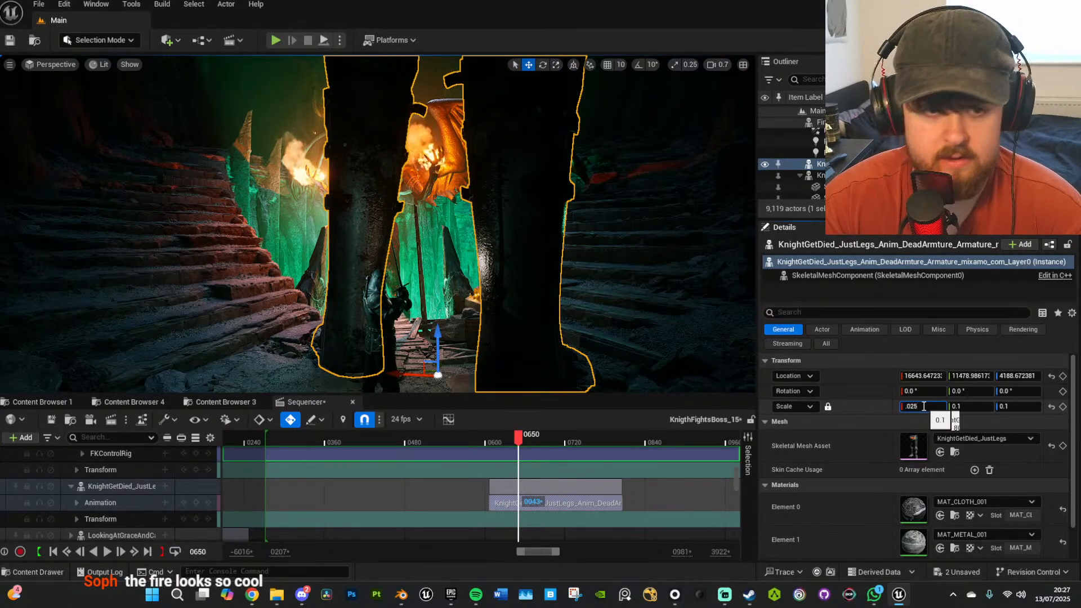
{"action": "key", "text": "Return"}
Set the legs' uniform scale to 0.01 and move them along the ground to just beside the standing knight.
{"action": "right_click_drag", "start_coordinate": [509, 243], "coordinate": [499, 272]}
{"action": "key", "text": "w"}
{"action": "key", "text": "e"}
{"action": "key", "text": "s"}
{"action": "left_click_drag", "start_coordinate": [519, 442], "coordinate": [505, 445]}
{"action": "key", "text": "s"}
{"action": "mouse_move", "coordinate": [519, 367]}
{"action": "right_mouse_down"}
{"action": "mouse_move", "coordinate": [510, 380]}
{"action": "mouse_move", "coordinate": [518, 367]}
{"action": "right_mouse_up"}
{"action": "key", "text": "w"}
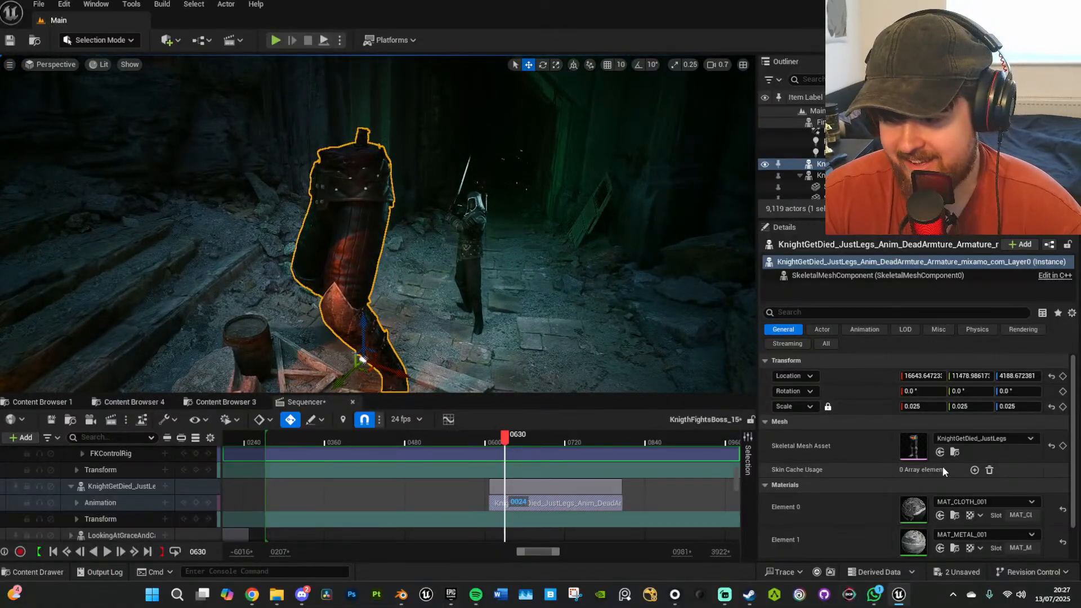
{"action": "left_click", "coordinate": [912, 406]}
{"action": "left_click_drag", "start_coordinate": [910, 406], "coordinate": [926, 405]}
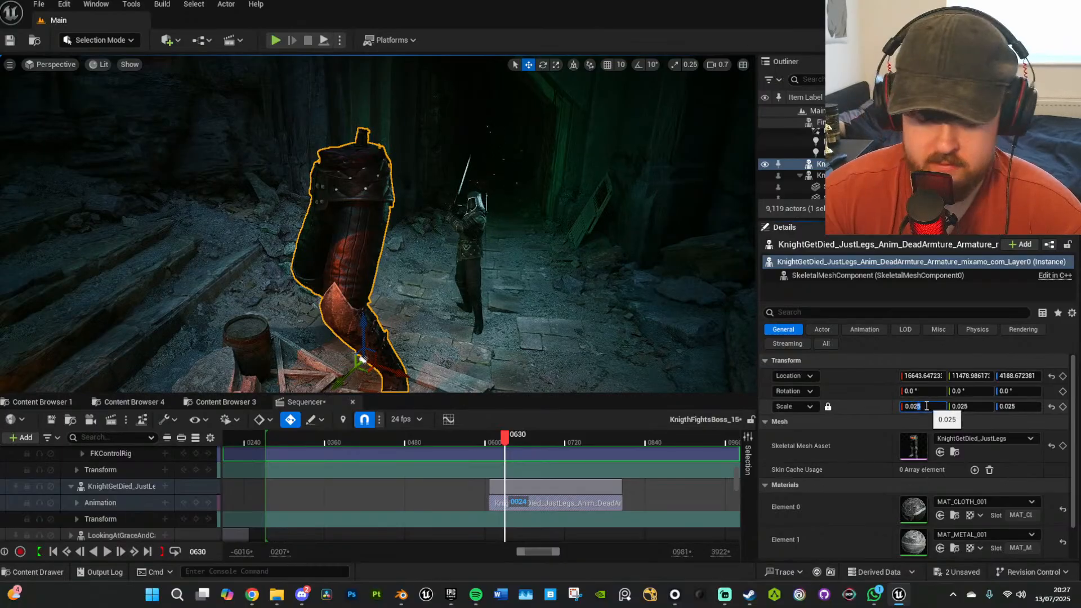
{"action": "type", "text": "01"}
{"action": "key", "text": "Return"}
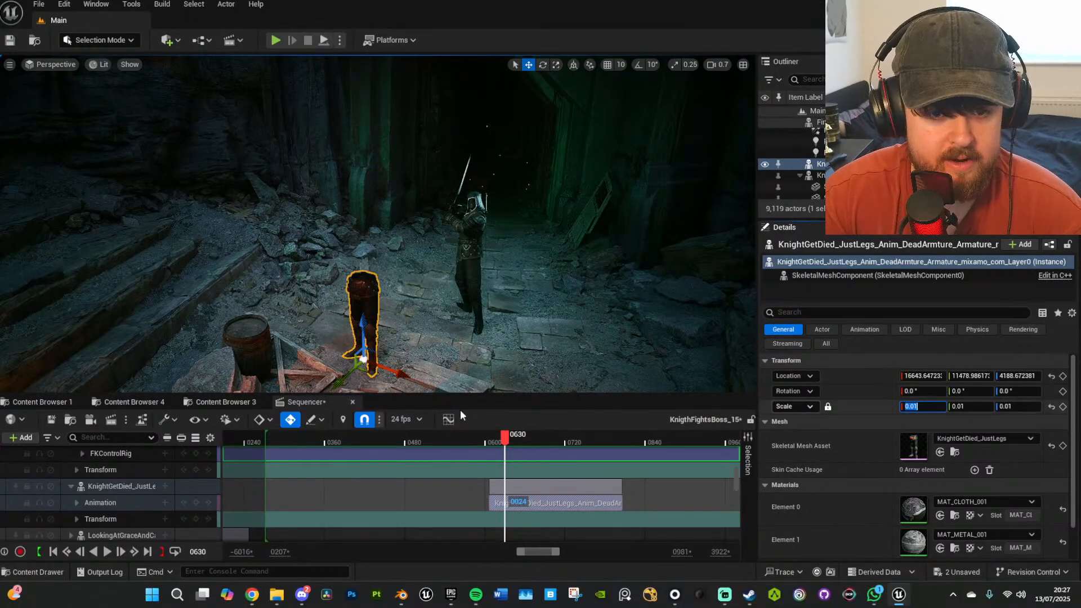
{"action": "left_click_drag", "start_coordinate": [370, 371], "coordinate": [456, 329]}
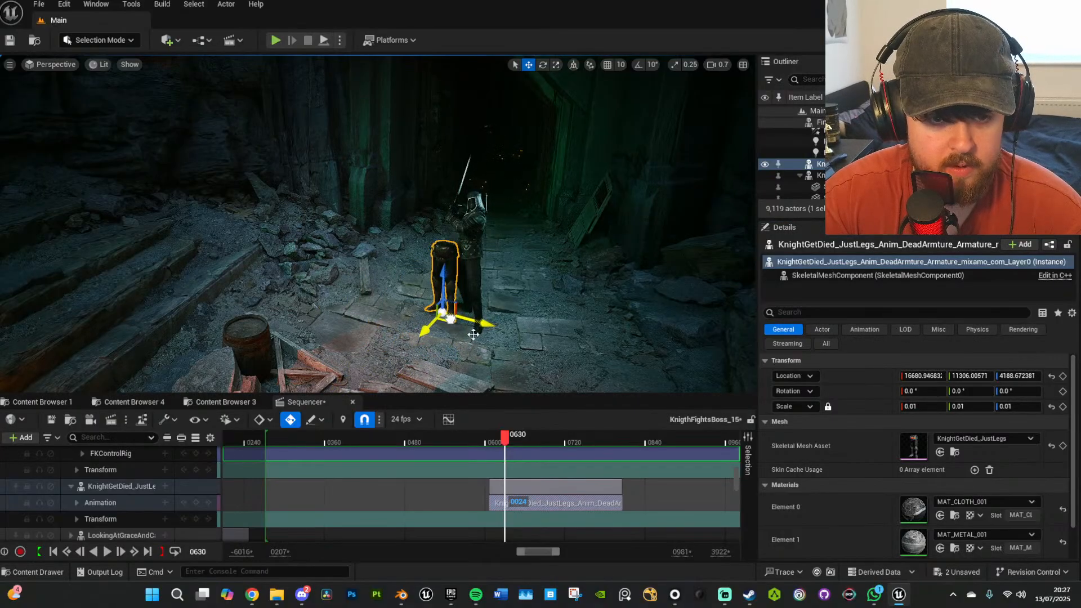
Compare the legs with the standing knight at frame 615 and try a uniform scale of 0.013.
{"action": "key", "text": "w"}
{"action": "right_click_drag", "start_coordinate": [472, 332], "coordinate": [492, 313]}
{"action": "key", "text": "s"}
{"action": "left_click_drag", "start_coordinate": [504, 432], "coordinate": [495, 434]}
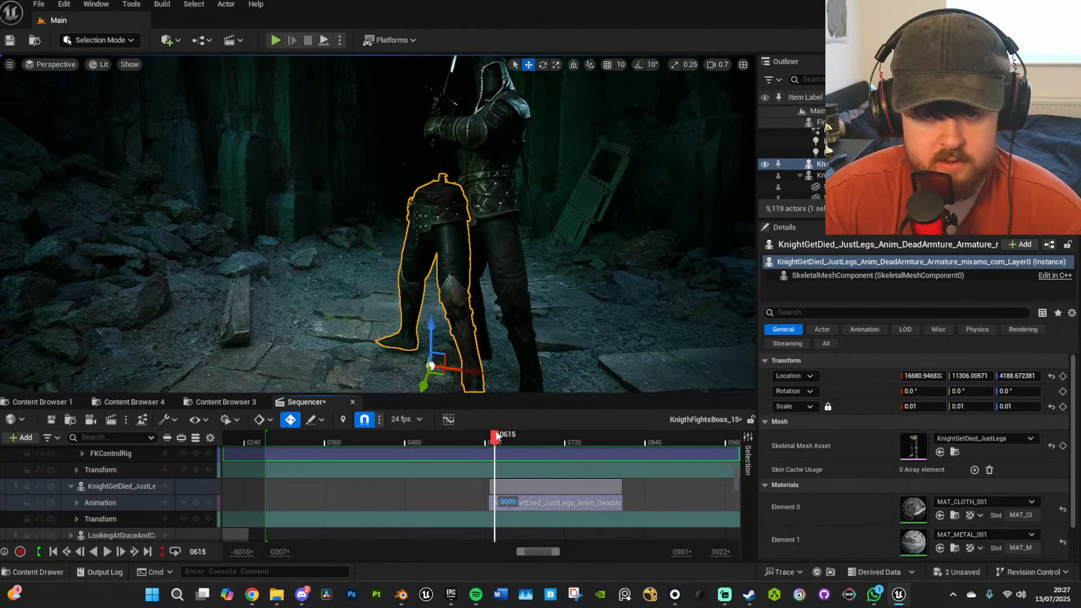
{"action": "left_click", "coordinate": [928, 406]}
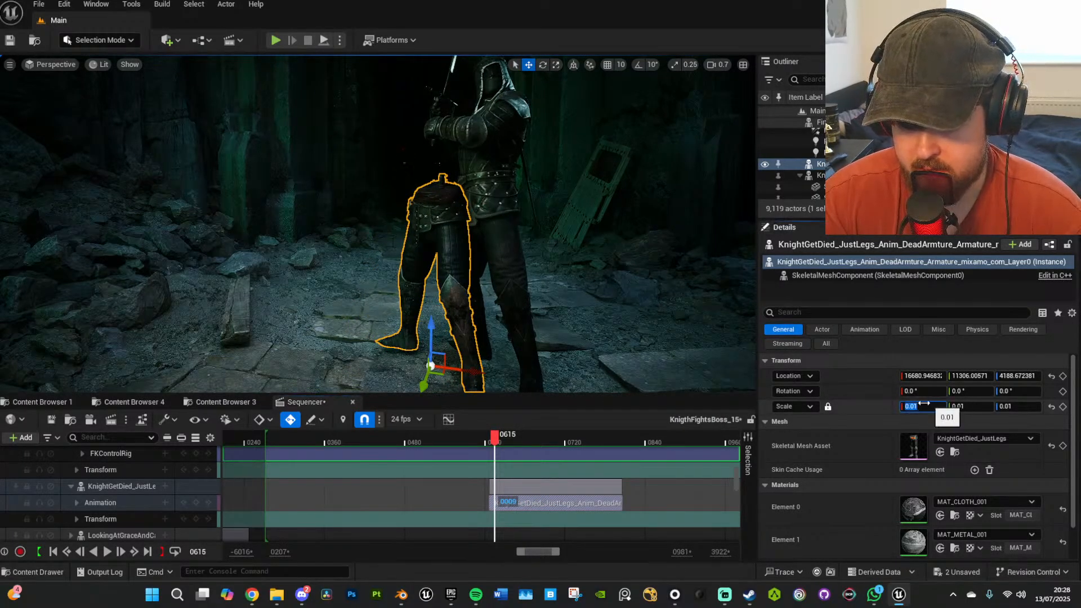
{"action": "key", "text": "Right"}
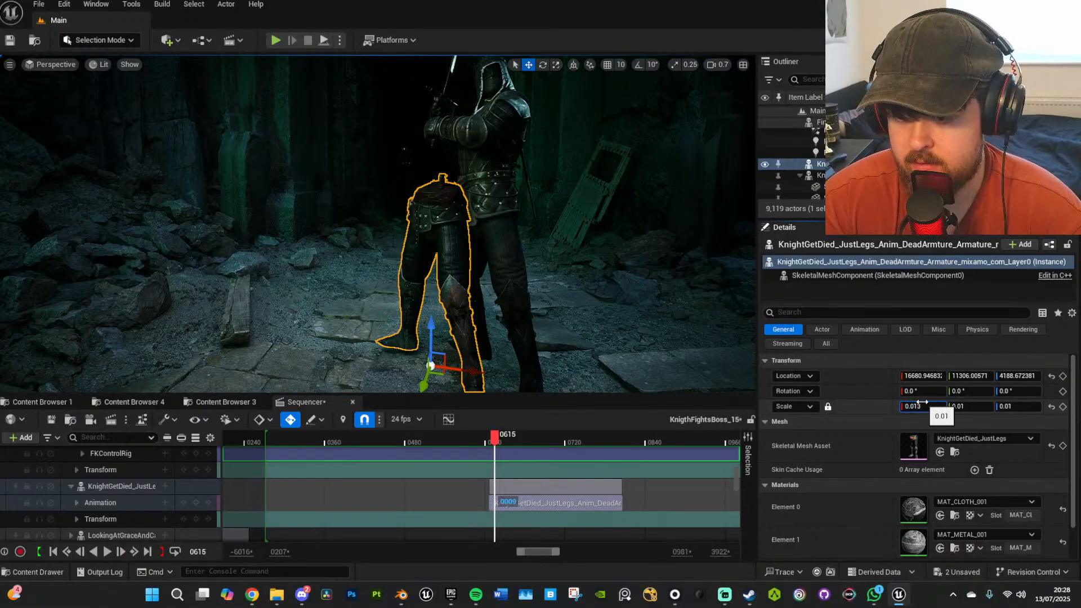
{"action": "type", "text": "3"}
{"action": "key", "text": "Return"}
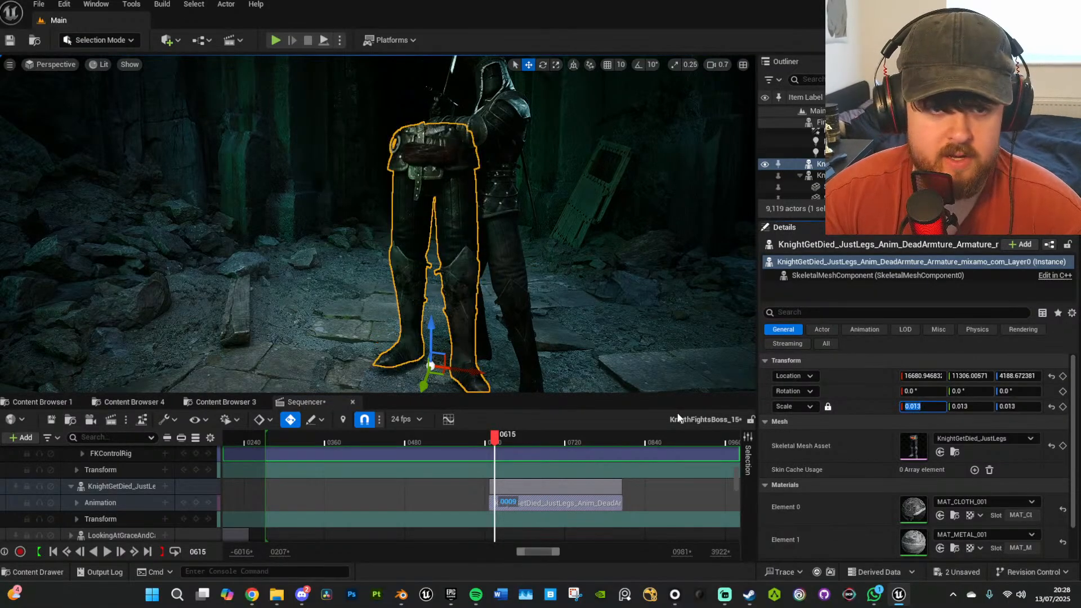
Check the legs' size against the knight at frame 625 and set their uniform scale to 0.011.
{"action": "left_click_drag", "start_coordinate": [494, 437], "coordinate": [499, 437]}
{"action": "left_click_drag", "start_coordinate": [505, 441], "coordinate": [502, 441]}
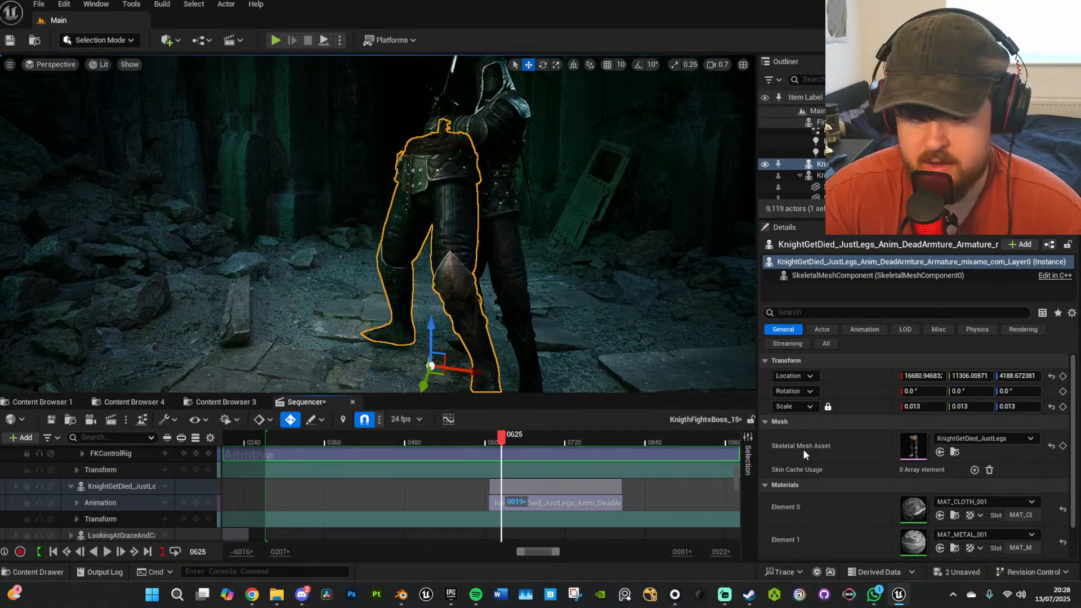
{"action": "left_click", "coordinate": [923, 407]}
{"action": "type", "text": "0.011"}
{"action": "key", "text": "Return"}
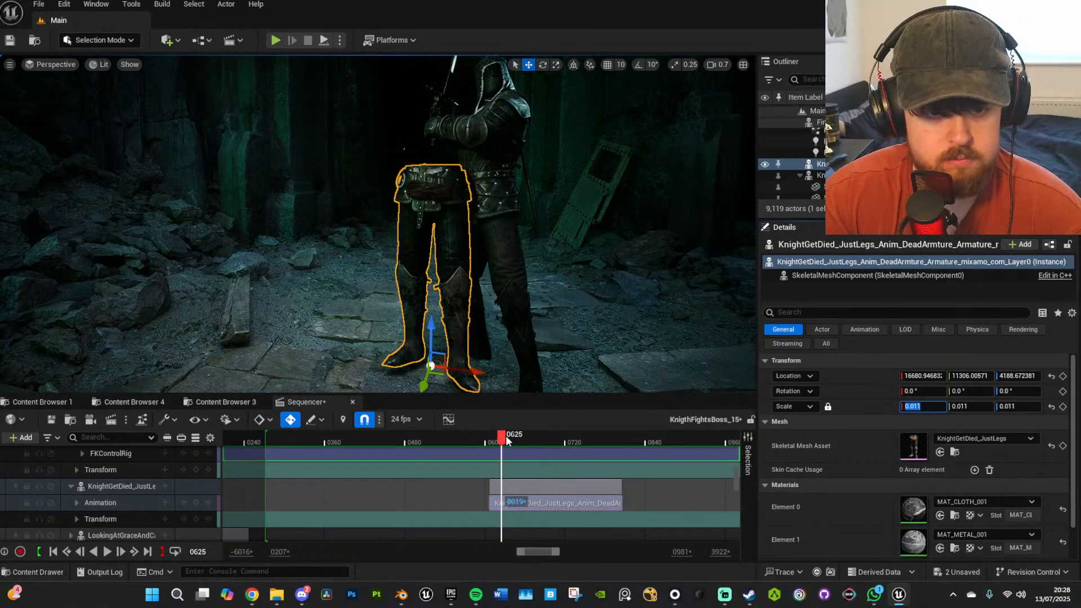
Play and scrub through the legs' animation and the boss's action to review the timing.
{"action": "left_click_drag", "start_coordinate": [506, 434], "coordinate": [508, 434]}
{"action": "key", "text": "space"}
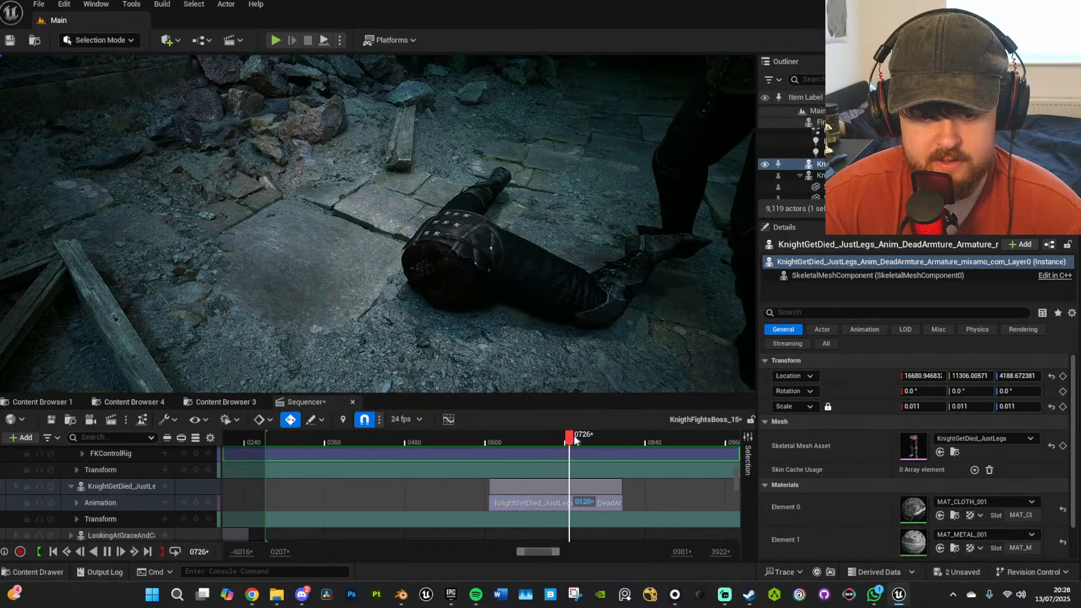
{"action": "left_click_drag", "start_coordinate": [568, 436], "coordinate": [493, 437]}
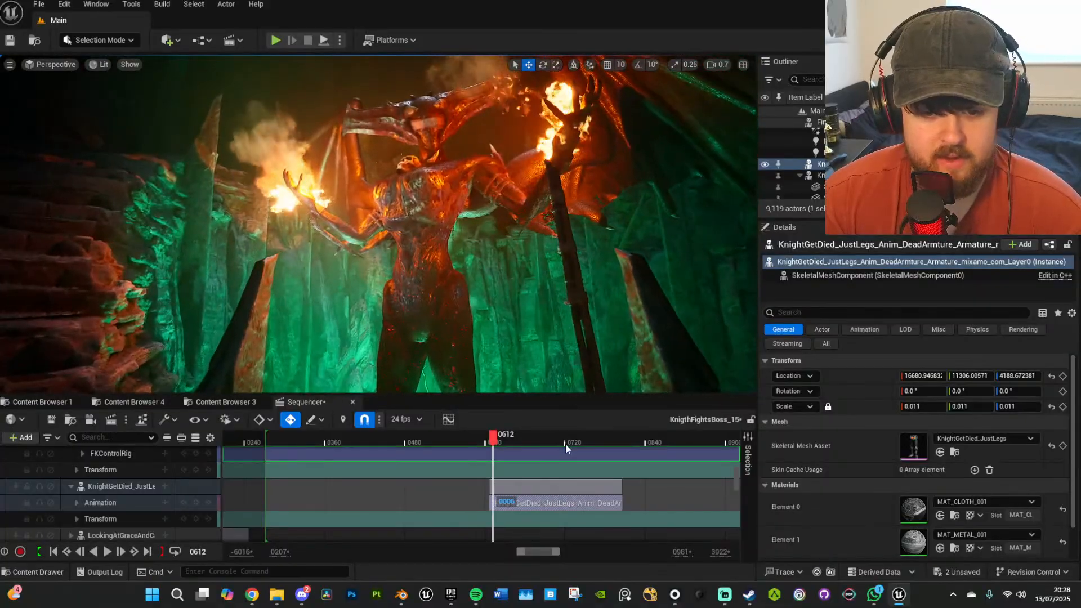
{"action": "left_click", "coordinate": [581, 438]}
{"action": "left_click", "coordinate": [606, 437]}
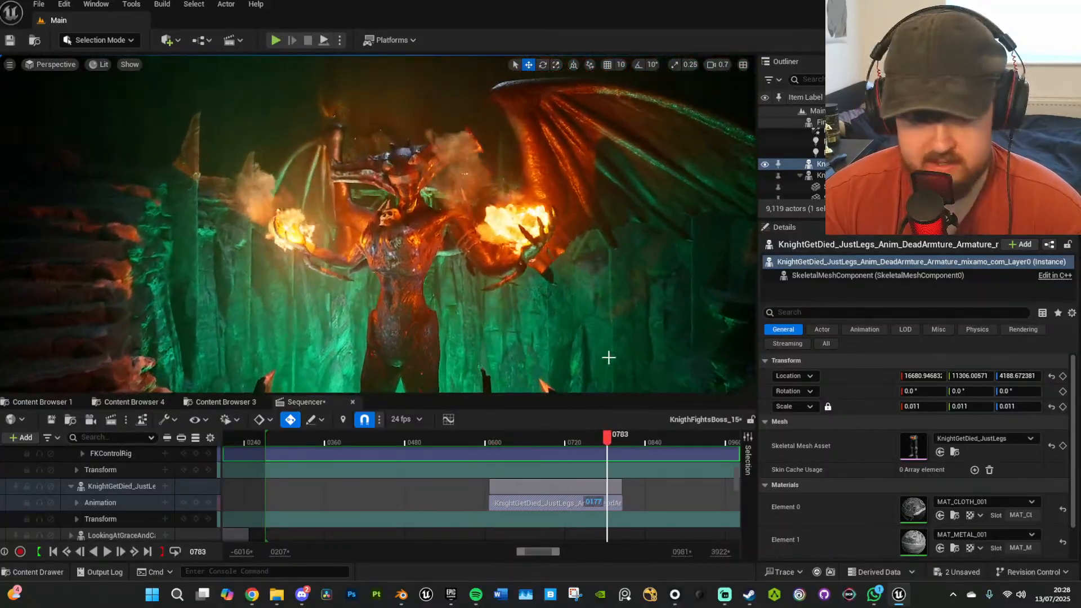
At frame 1543, align the legs with the knight's own legs, rotating them about -16.6° around Z and lowering them to about Z 4178.3.
{"action": "left_click_drag", "start_coordinate": [559, 551], "coordinate": [633, 551]}
{"action": "left_click", "coordinate": [437, 440]}
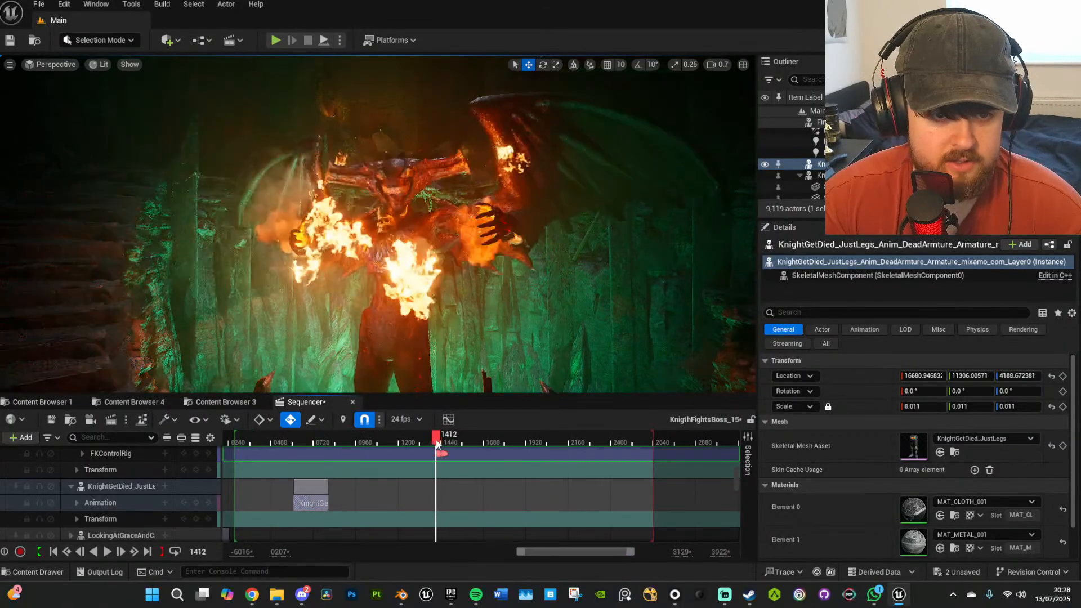
{"action": "left_click_drag", "start_coordinate": [436, 441], "coordinate": [445, 443]}
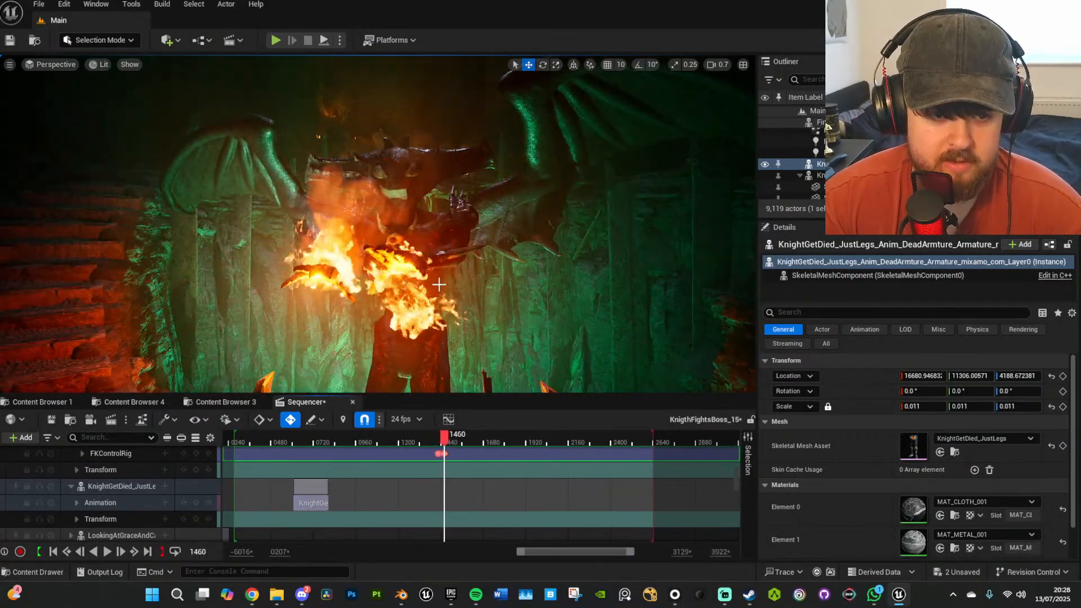
{"action": "left_click", "coordinate": [459, 440]}
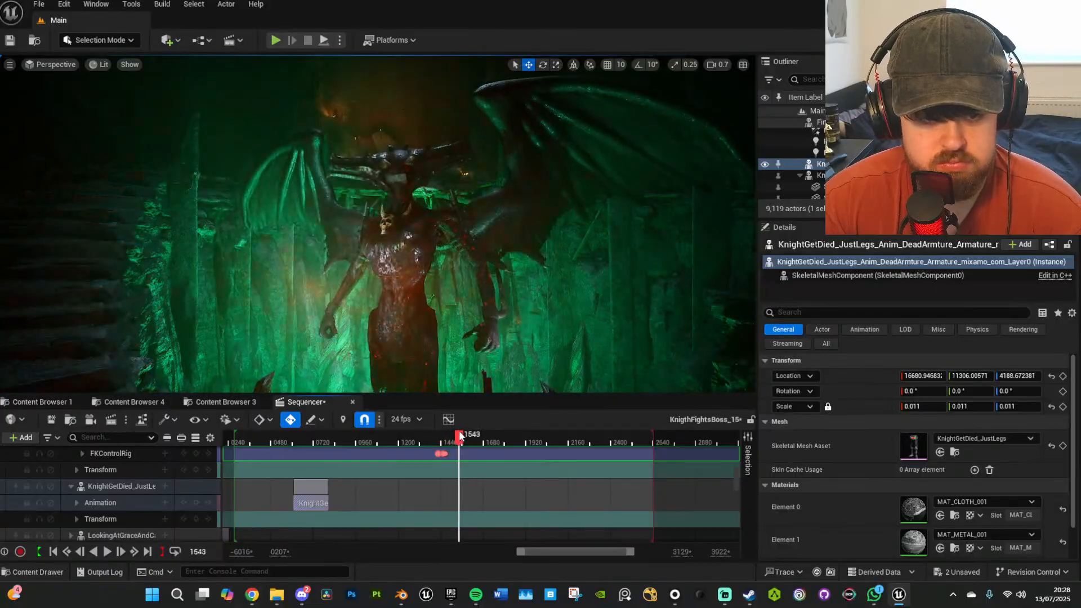
{"action": "right_click_drag", "start_coordinate": [379, 225], "coordinate": [585, 217]}
{"action": "left_click", "coordinate": [381, 258]}
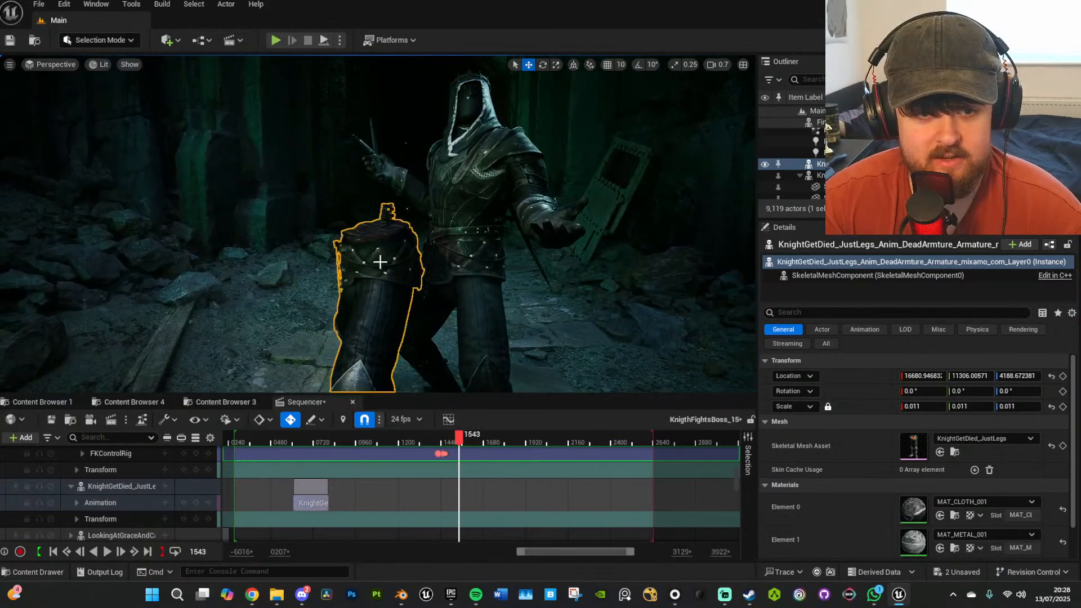
{"action": "right_click_drag", "start_coordinate": [425, 299], "coordinate": [425, 300]}
{"action": "left_click_drag", "start_coordinate": [402, 328], "coordinate": [498, 344]}
{"action": "key", "text": "e"}
{"action": "key", "text": "w"}
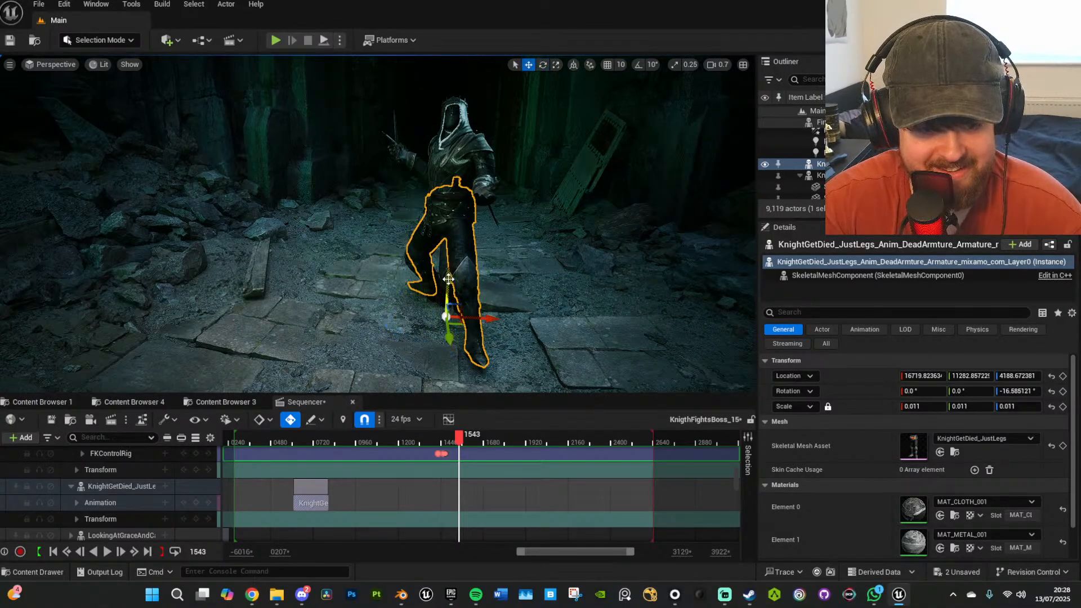
{"action": "left_click_drag", "start_coordinate": [448, 278], "coordinate": [451, 294]}
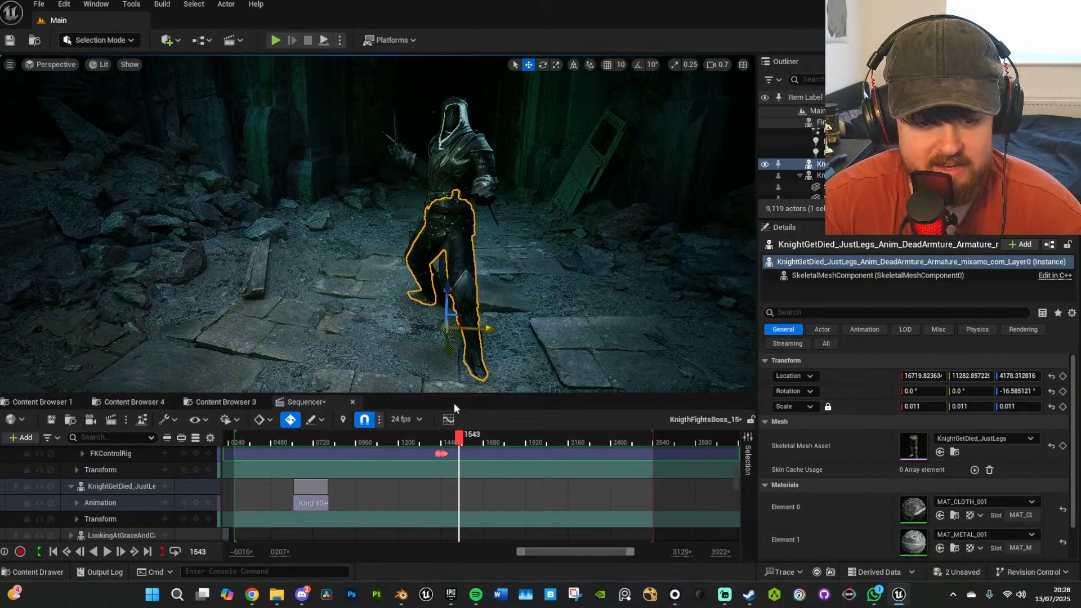
Shift the legs' animation clip along the sequence so it starts at about frame 1495, just after the fire attack.
{"action": "left_click_drag", "start_coordinate": [457, 438], "coordinate": [451, 439]}
{"action": "key", "text": "g"}
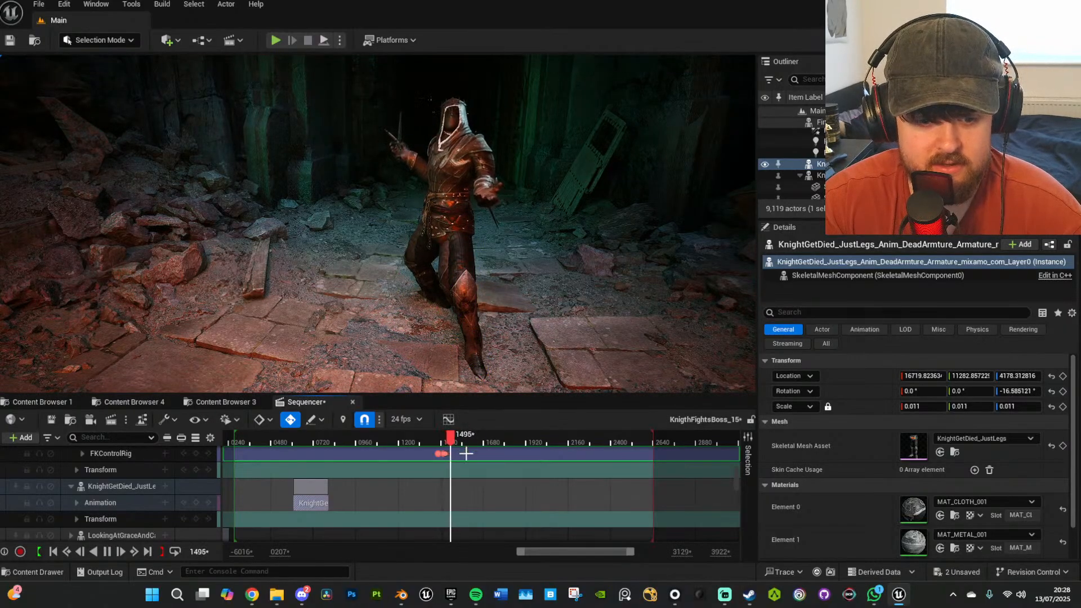
{"action": "key", "text": "g"}
{"action": "scroll", "coordinate": [467, 478], "scroll_direction": "up", "scroll_amount": 5}
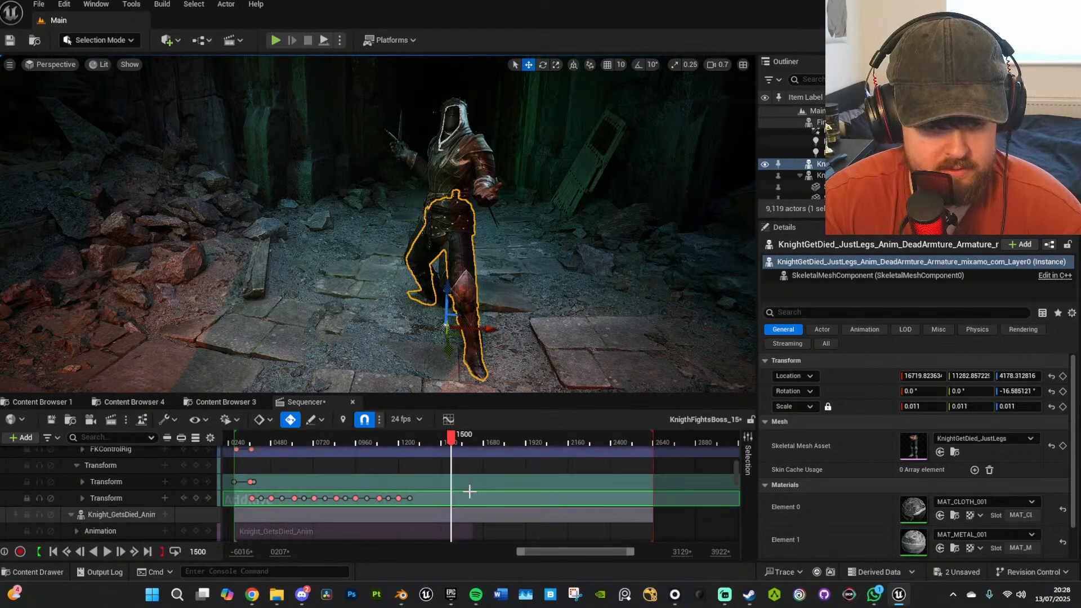
{"action": "scroll", "coordinate": [469, 491], "scroll_direction": "down", "scroll_amount": 2}
{"action": "left_click", "coordinate": [455, 243]}
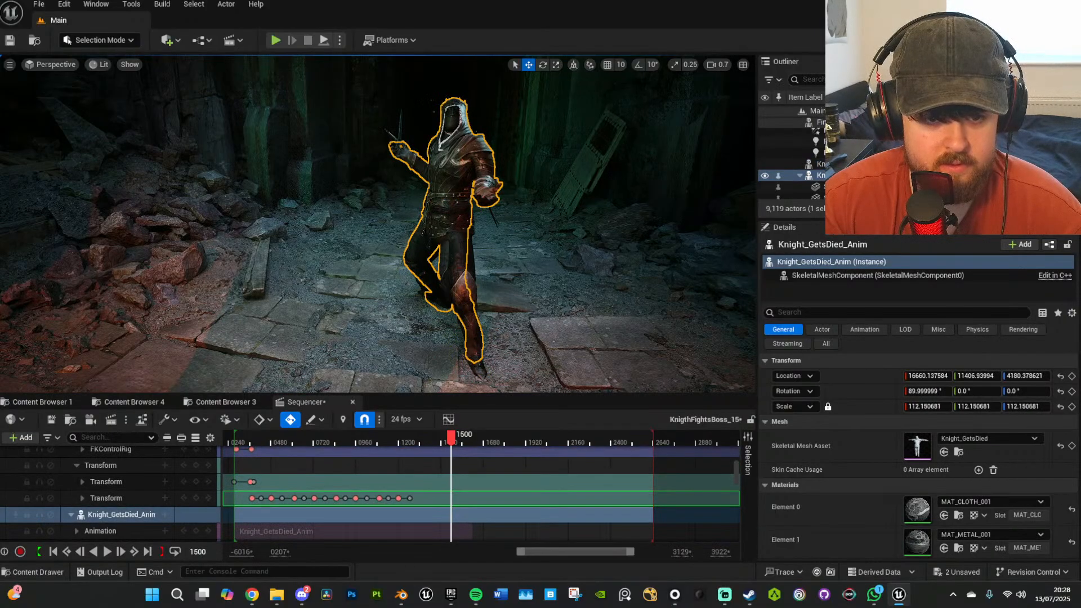
{"action": "left_click", "coordinate": [463, 297]}
{"action": "left_click_drag", "start_coordinate": [314, 518], "coordinate": [466, 518]}
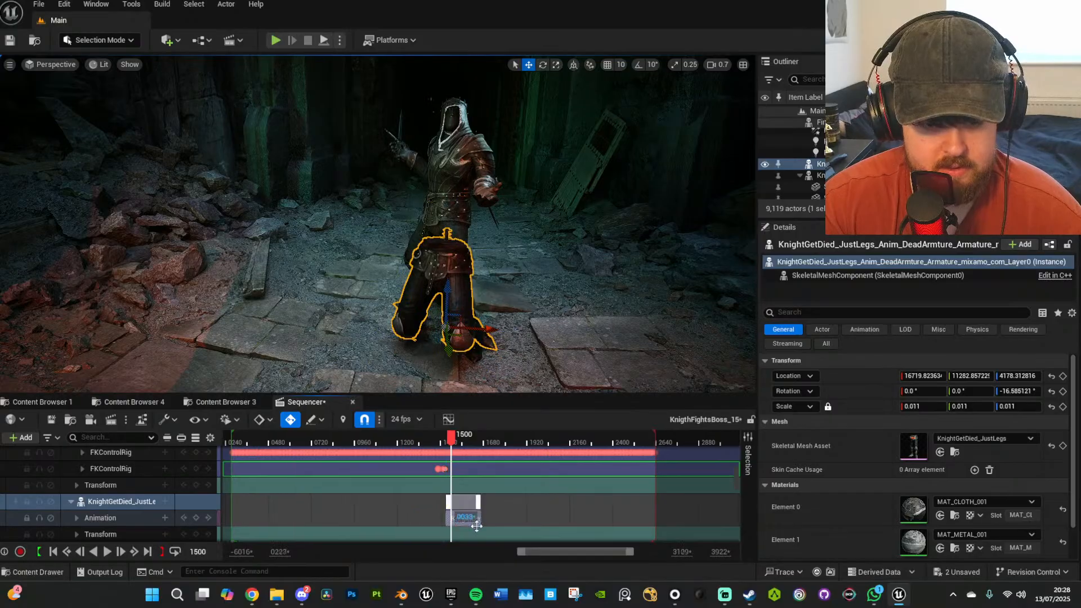
{"action": "scroll", "coordinate": [481, 523], "scroll_direction": "up", "scroll_amount": 4, "text": "ctrl"}
{"action": "scroll", "coordinate": [460, 509], "scroll_direction": "up", "scroll_amount": 4, "text": "ctrl"}
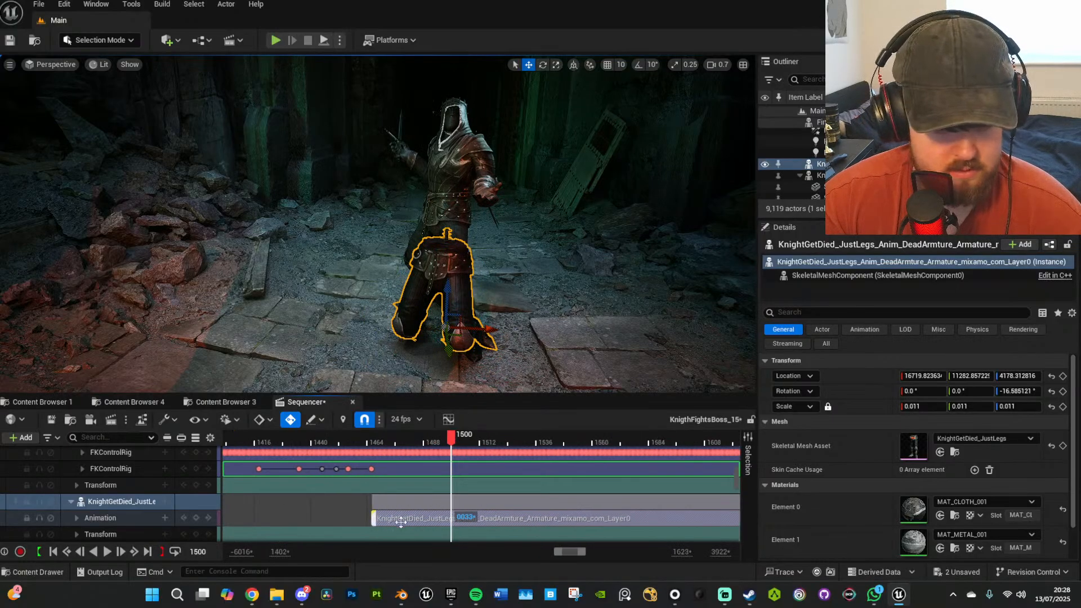
{"action": "left_click_drag", "start_coordinate": [394, 518], "coordinate": [454, 519]}
Play back the legs' fall from the clip's start and examine the severed waist up close at frame 1547.
{"action": "left_click", "coordinate": [439, 440]}
{"action": "key", "text": "space"}
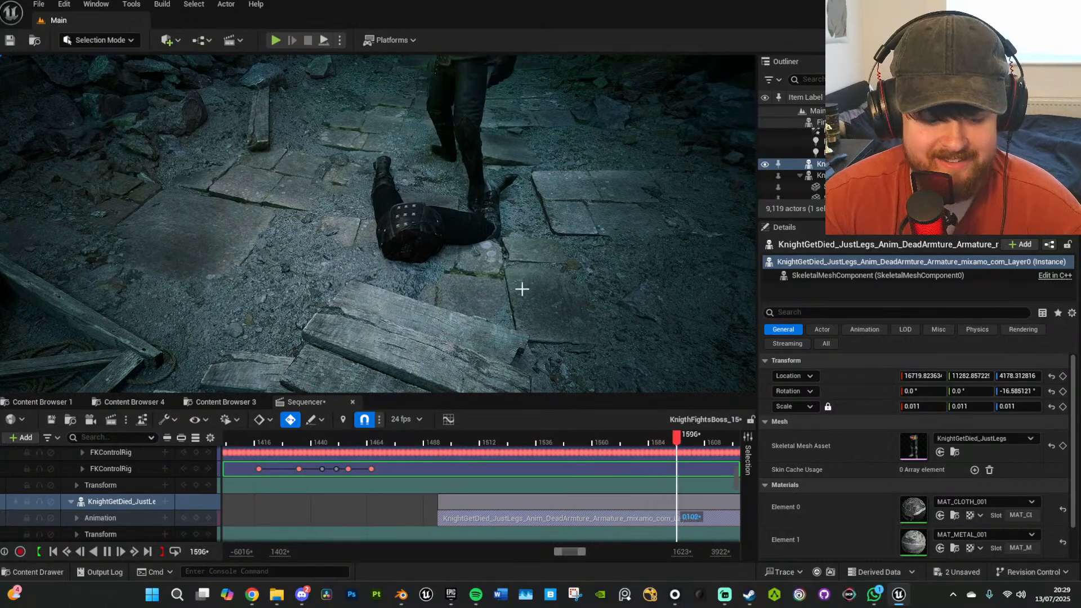
{"action": "left_click", "coordinate": [612, 441]}
{"action": "left_click_drag", "start_coordinate": [613, 443], "coordinate": [562, 442]}
{"action": "key", "text": "w"}
{"action": "right_click_drag", "start_coordinate": [565, 311], "coordinate": [454, 259]}
{"action": "scroll", "coordinate": [579, 256], "scroll_direction": "down", "scroll_amount": 3}
{"action": "key", "text": "w"}
{"action": "key", "text": "e"}
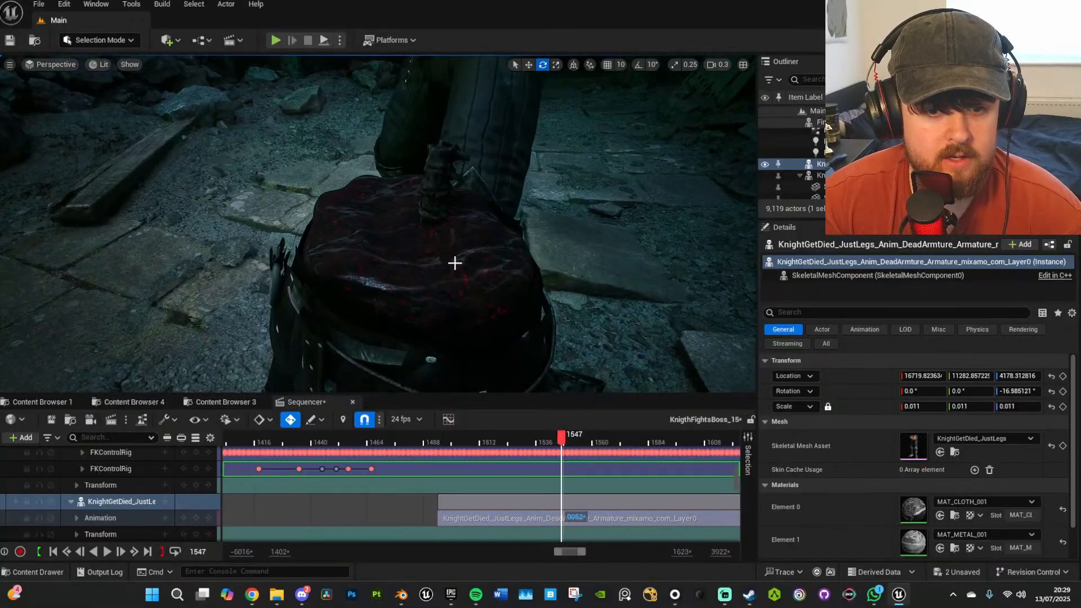
Open the legs' BurntMeat material and set the constant multiplying its emissive texture to 1000.
{"action": "left_click", "coordinate": [448, 265]}
{"action": "scroll", "coordinate": [875, 497], "scroll_direction": "down", "scroll_amount": 3}
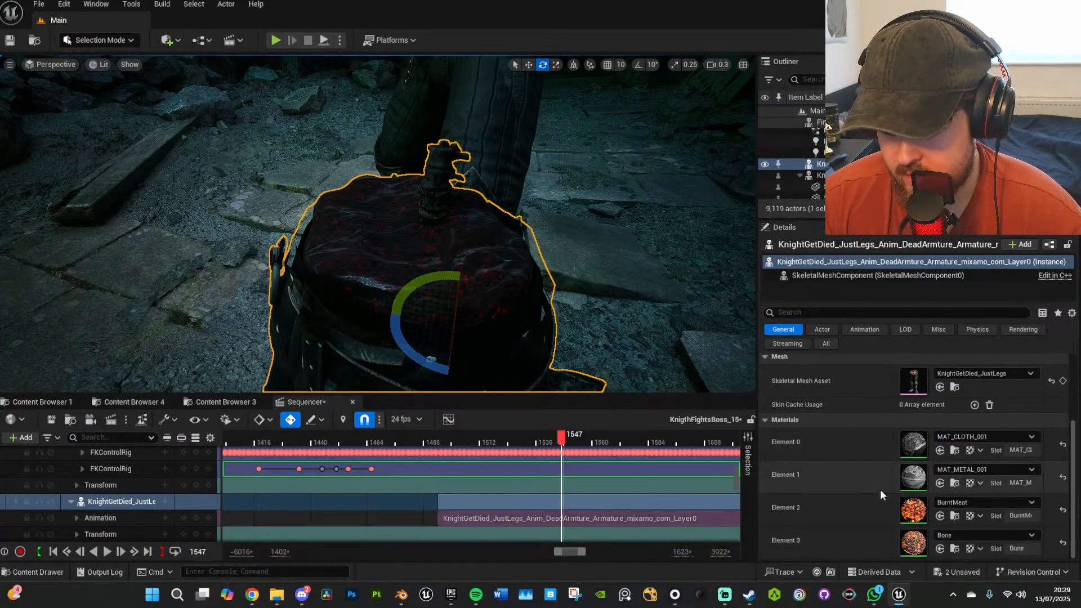
{"action": "double_click", "coordinate": [921, 514]}
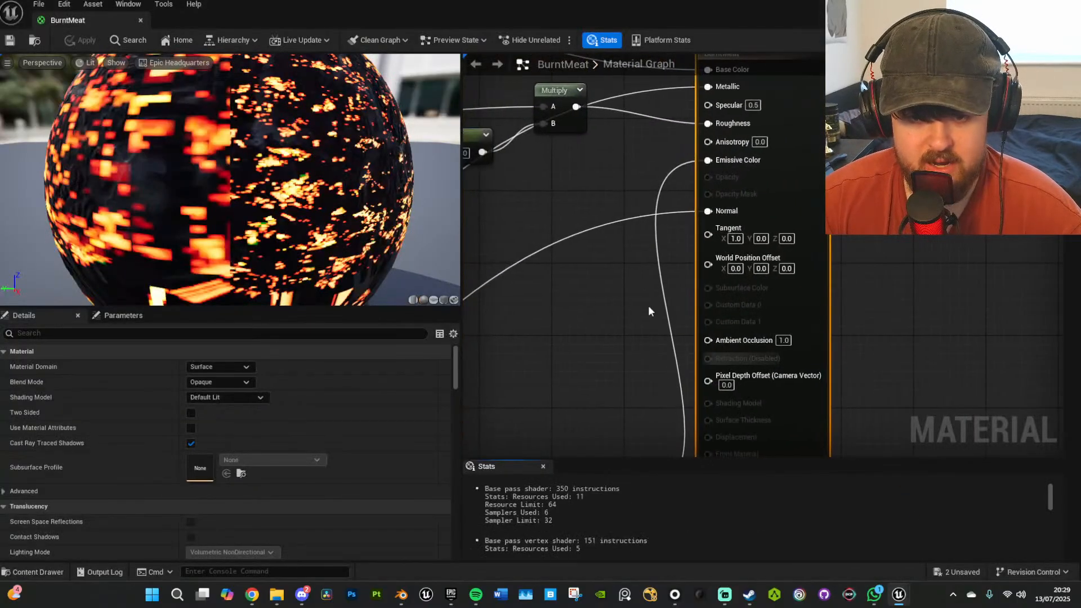
{"action": "right_click_drag", "start_coordinate": [608, 294], "coordinate": [839, 259]}
{"action": "scroll", "coordinate": [786, 316], "scroll_direction": "down", "scroll_amount": 5}
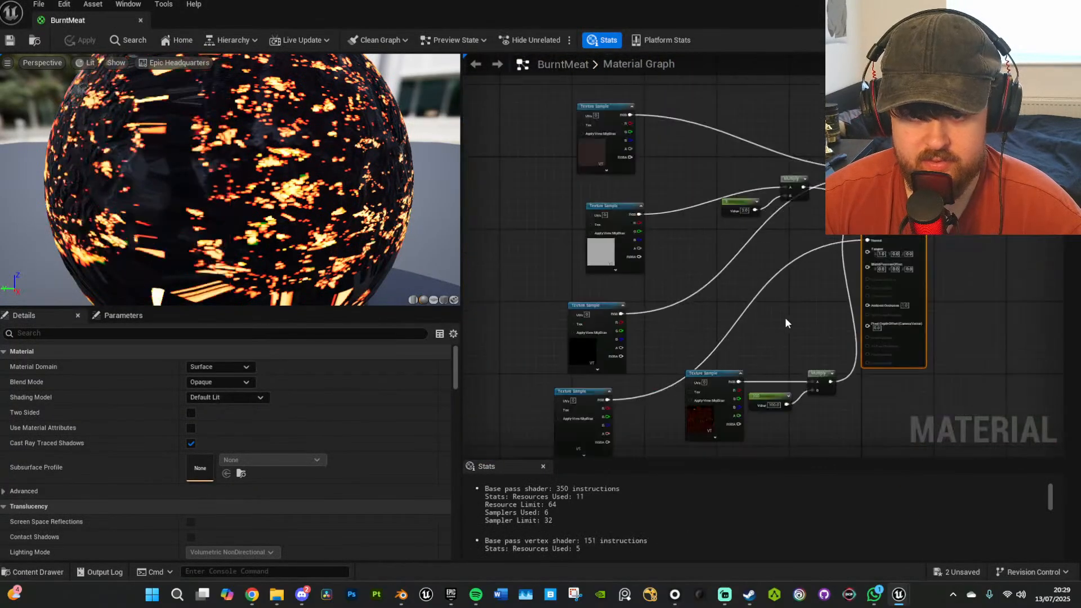
{"action": "right_click_drag", "start_coordinate": [752, 361], "coordinate": [757, 307]}
{"action": "scroll", "coordinate": [773, 328], "scroll_direction": "up", "scroll_amount": 3}
{"action": "scroll", "coordinate": [772, 332], "scroll_direction": "up", "scroll_amount": 1}
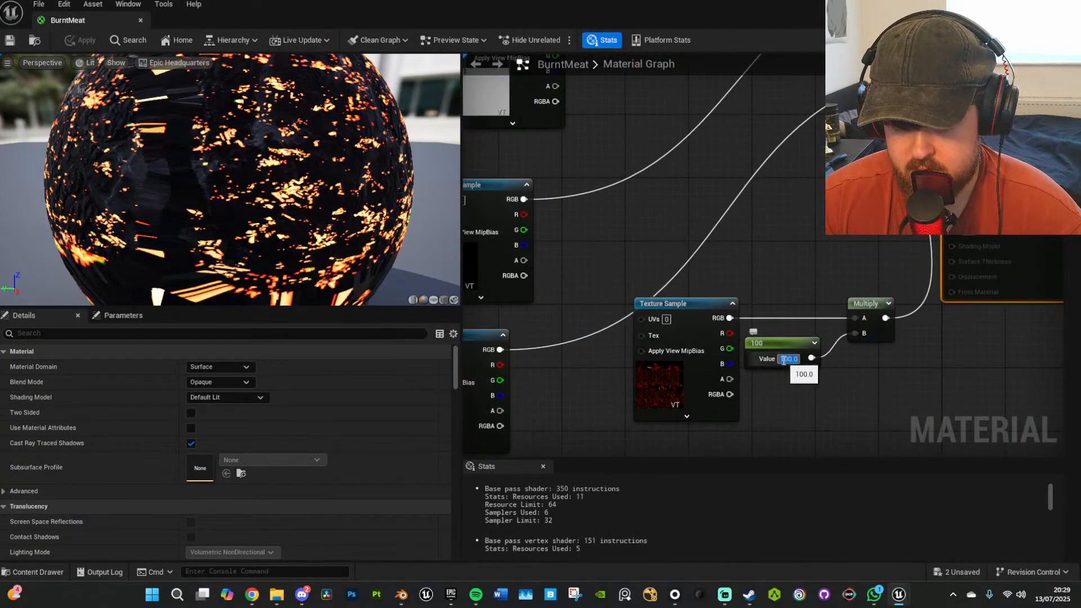
{"action": "key", "text": "Return"}
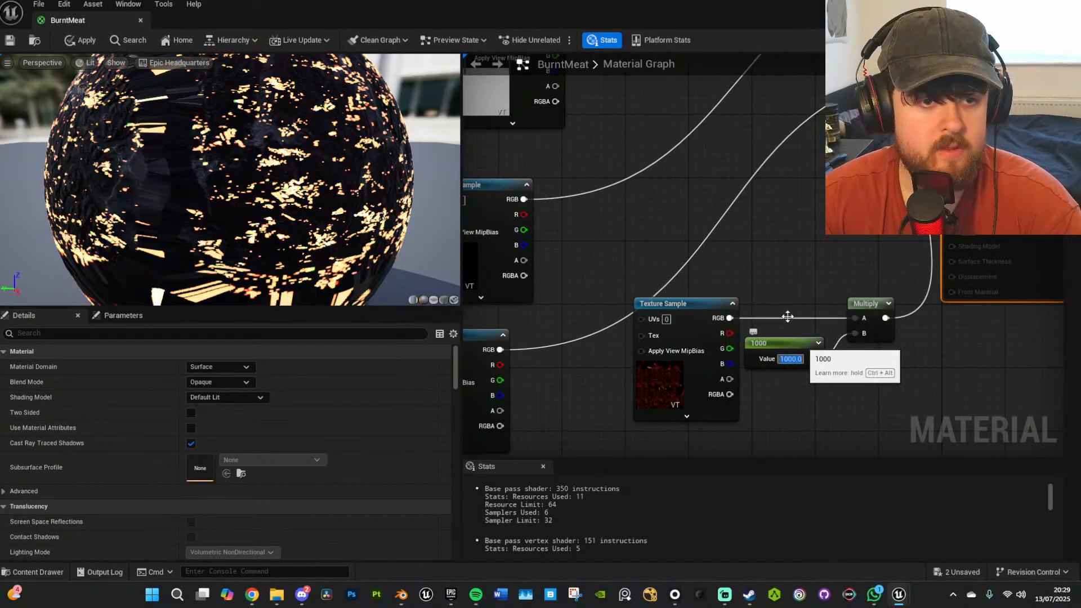
Examine the BurntMeat emissive texture and its adjustment settings, then return to the BurntMeat material graph.
{"action": "left_click", "coordinate": [665, 376]}
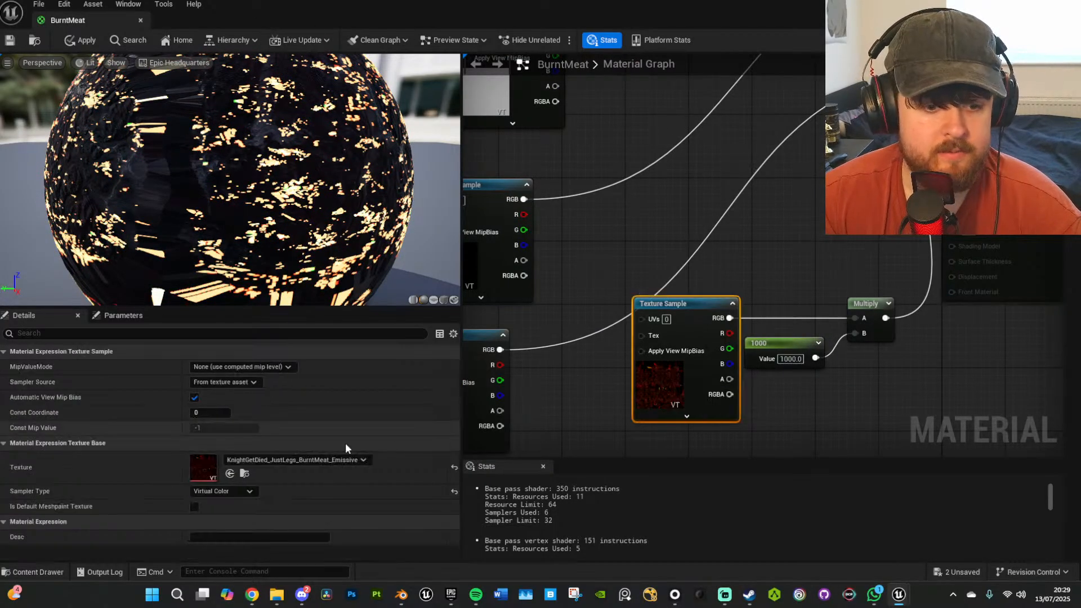
{"action": "double_click", "coordinate": [201, 467]}
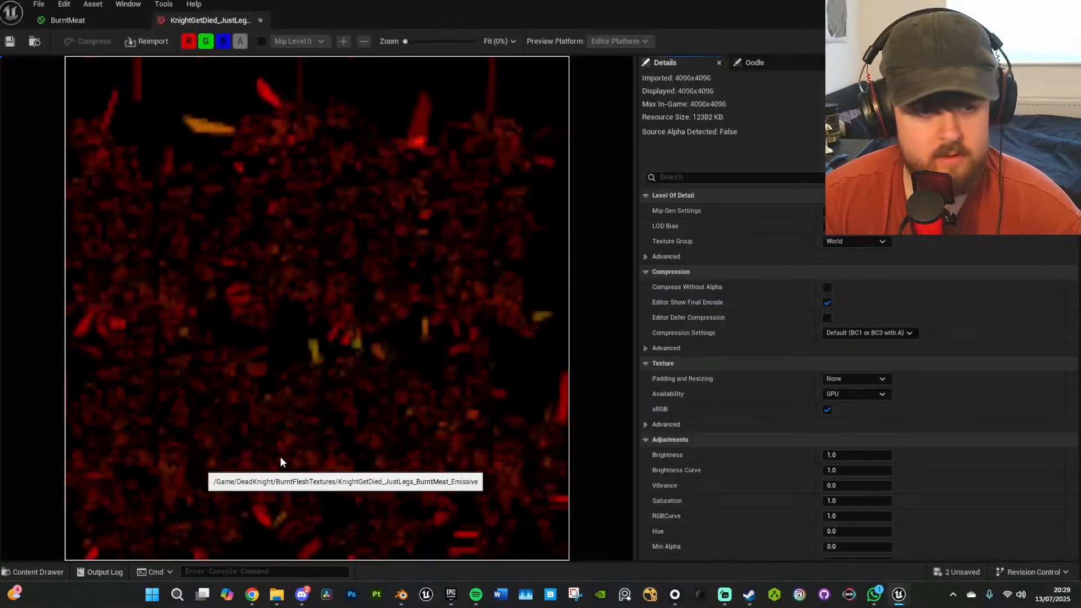
{"action": "scroll", "coordinate": [871, 524], "scroll_direction": "down", "scroll_amount": 2}
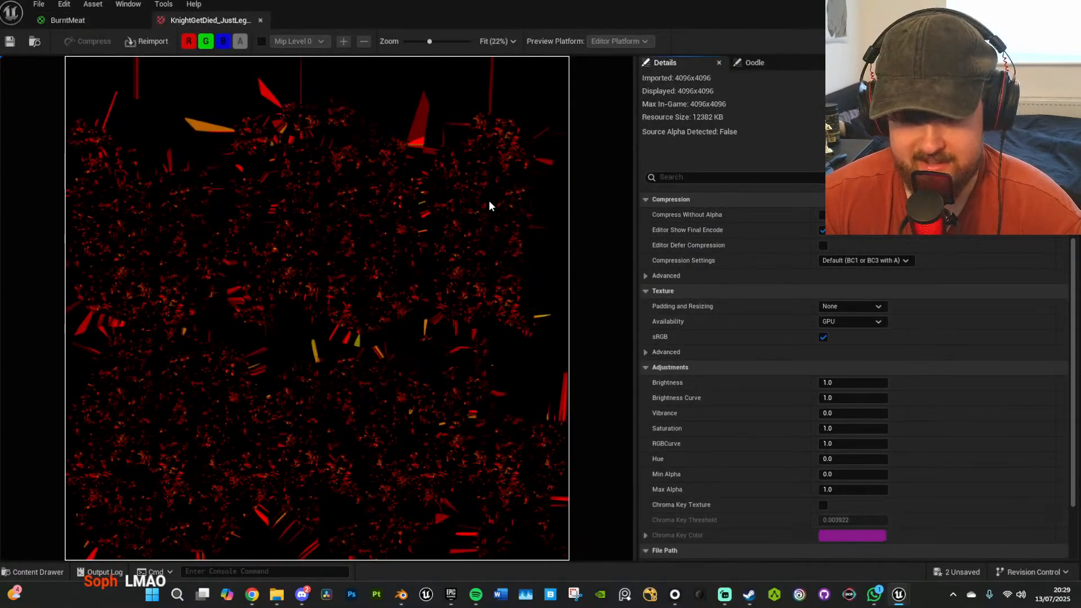
{"action": "left_click", "coordinate": [108, 19]}
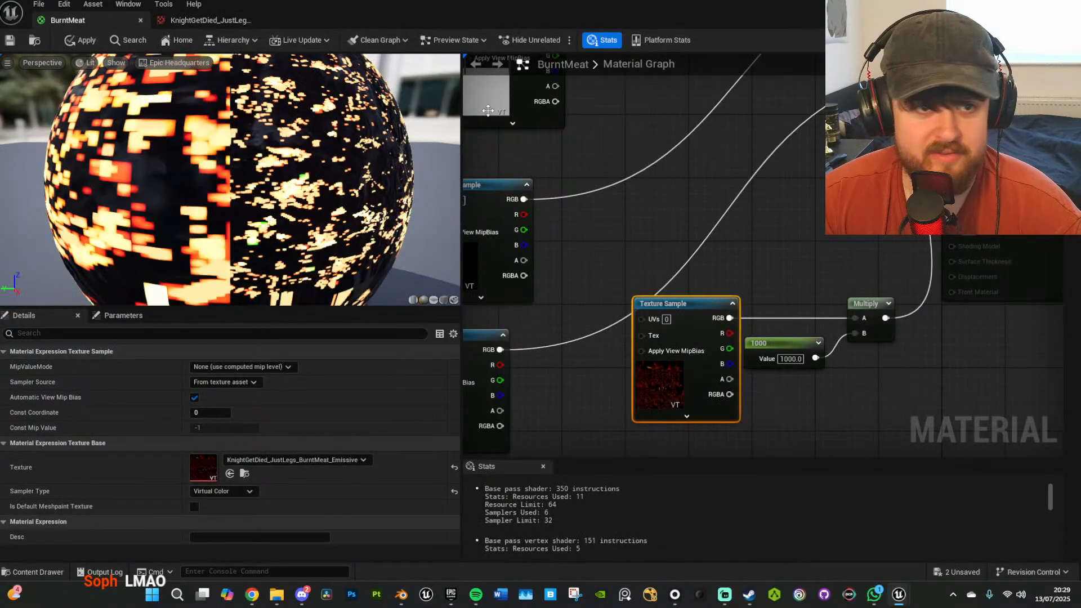
{"action": "scroll", "coordinate": [704, 202], "scroll_direction": "down", "scroll_amount": 5}
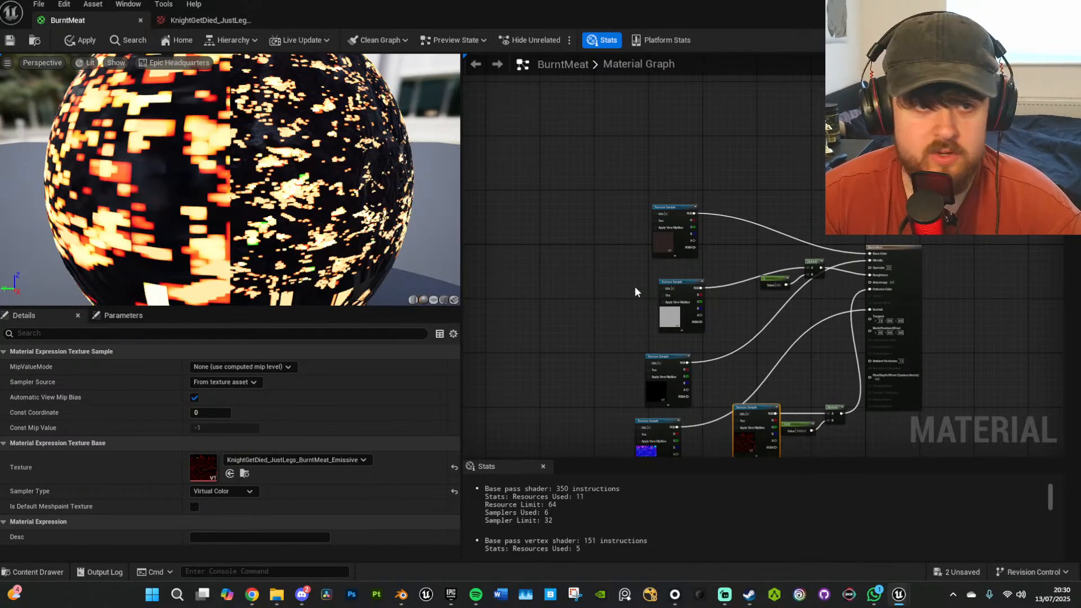
Open the legs' Bone material and set the constant multiplying its emissive texture to 1000.
{"action": "left_click", "coordinate": [1012, 7]}
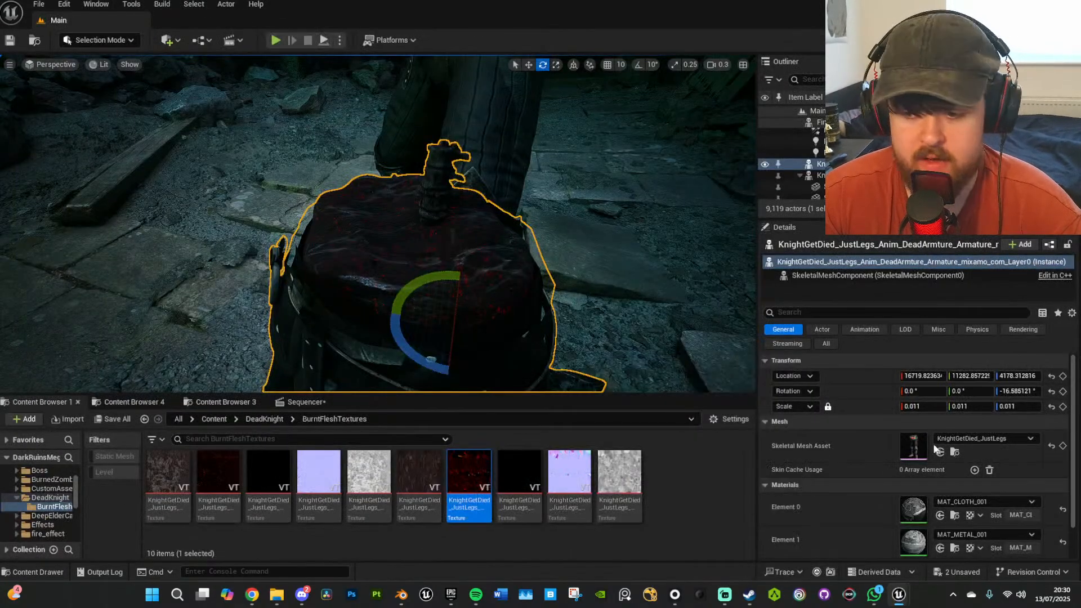
{"action": "scroll", "coordinate": [926, 464], "scroll_direction": "down", "scroll_amount": 3}
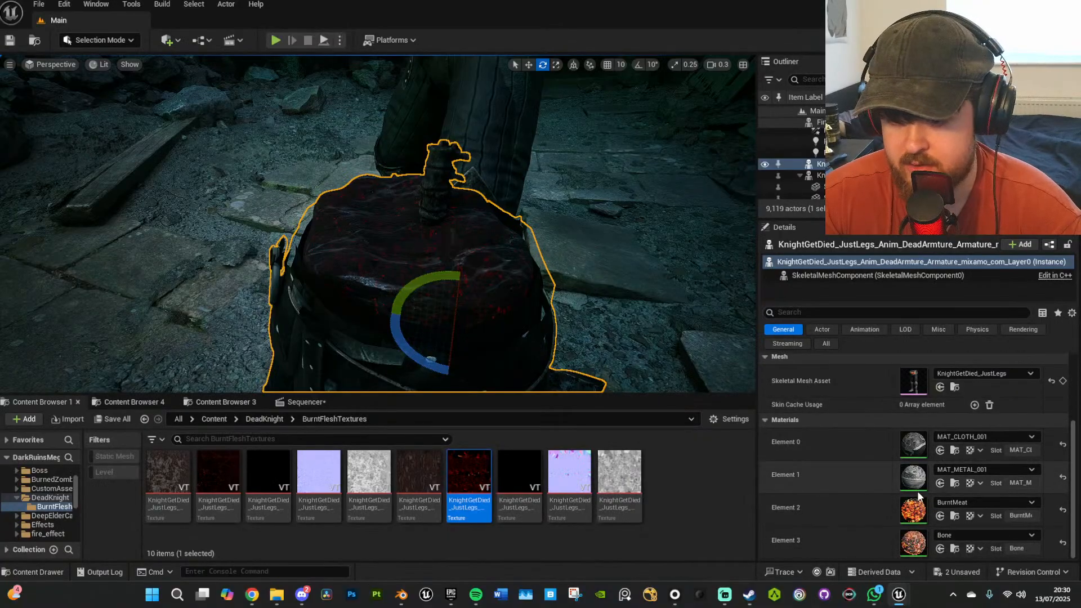
{"action": "double_click", "coordinate": [911, 538]}
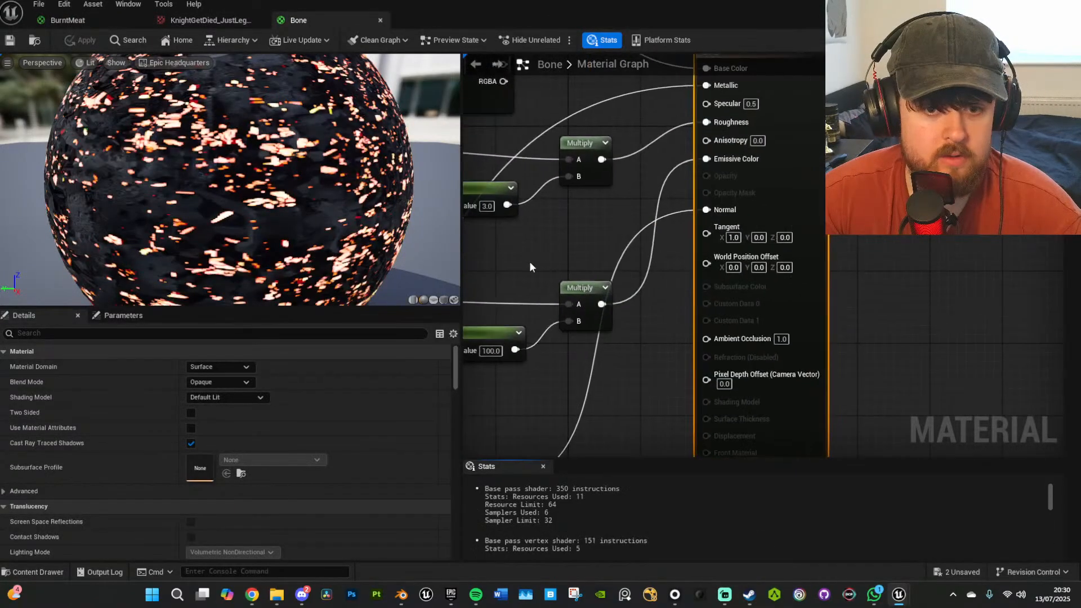
{"action": "right_click_drag", "start_coordinate": [541, 257], "coordinate": [817, 236]}
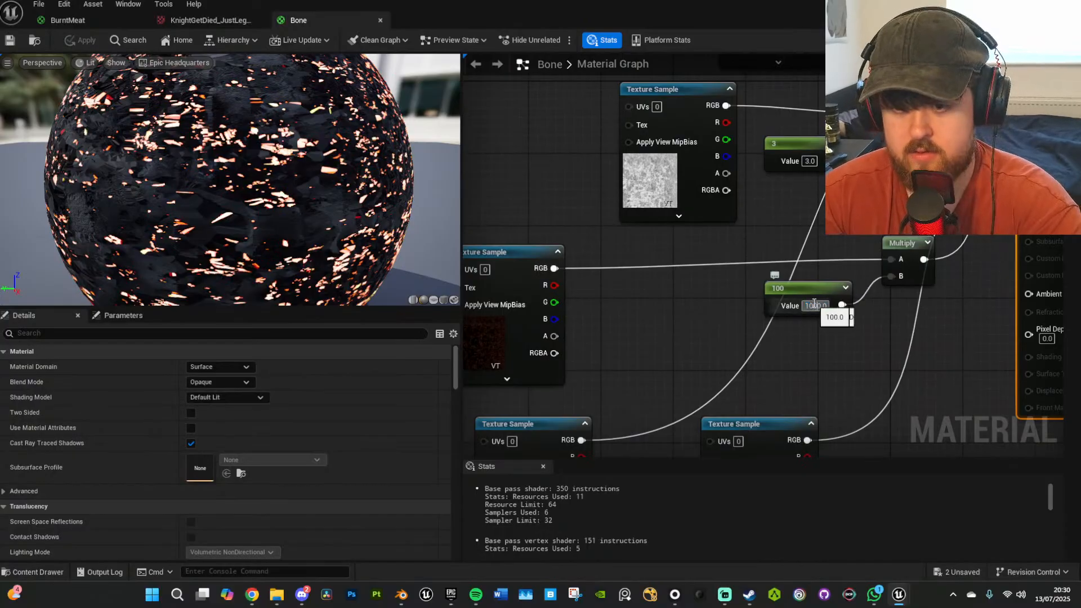
{"action": "left_click", "coordinate": [813, 304]}
{"action": "type", "text": "1000"}
{"action": "key", "text": "Return"}
{"action": "right_click_drag", "start_coordinate": [535, 337], "coordinate": [581, 326]}
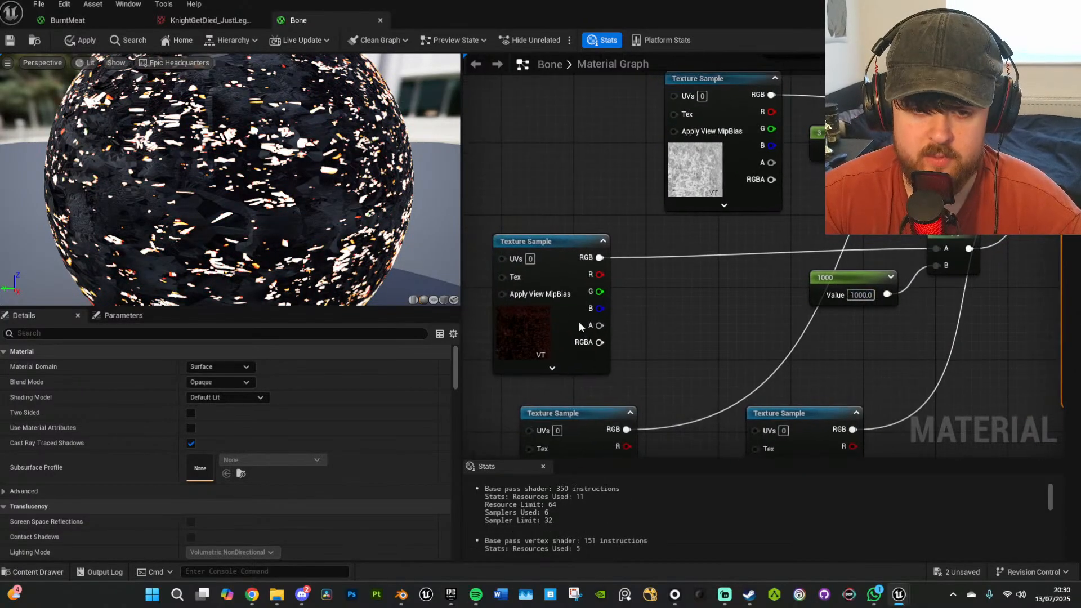
Open the Bone emissive texture and reset its saturation to 1.0 and hue to 0.0.
{"action": "left_click", "coordinate": [537, 320]}
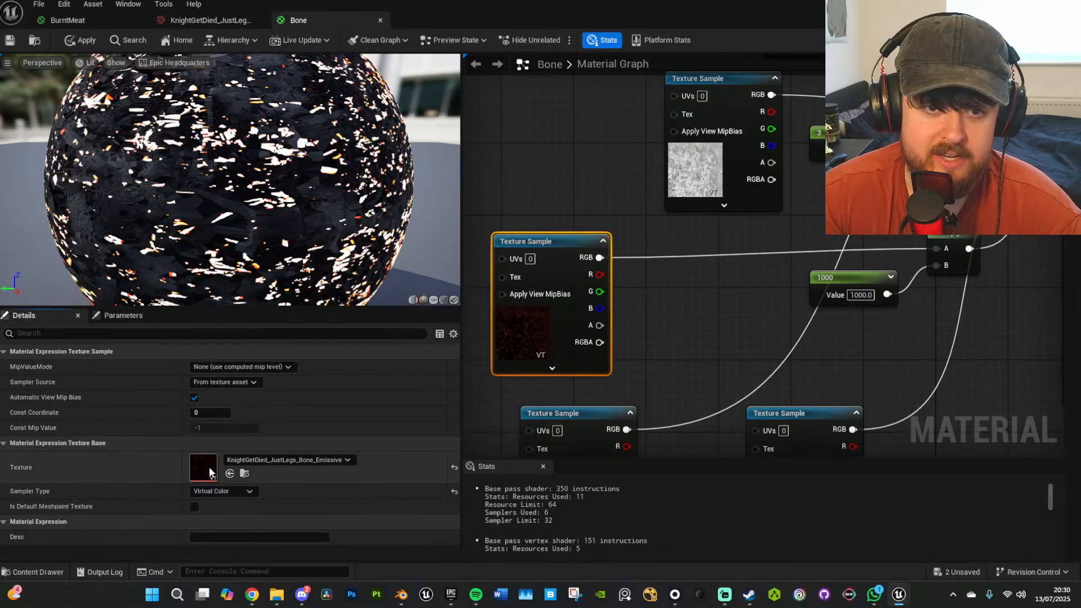
{"action": "scroll", "coordinate": [796, 439], "scroll_direction": "down", "scroll_amount": 3}
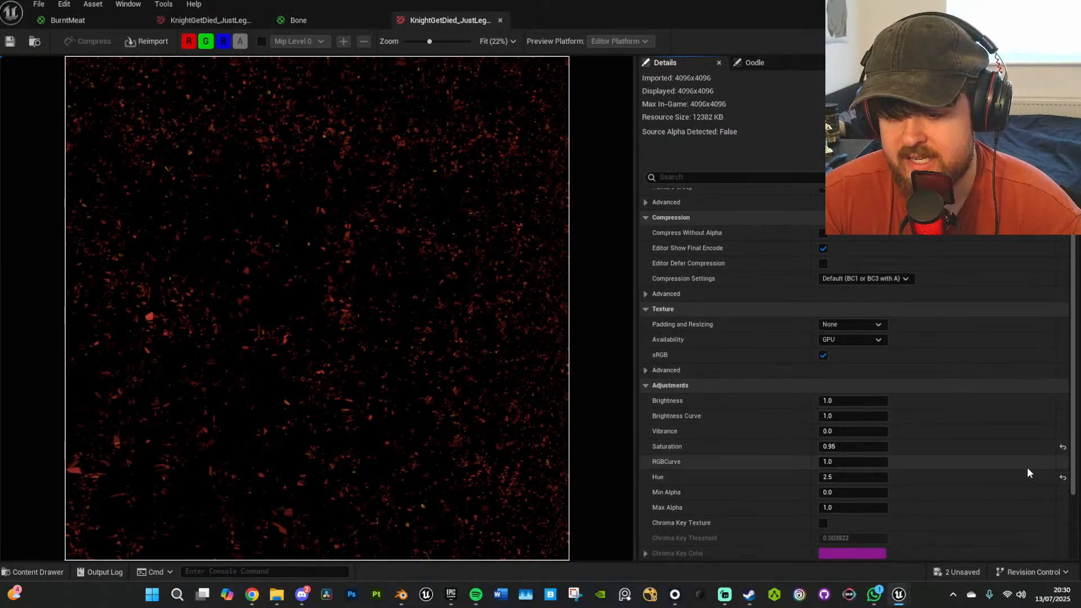
{"action": "left_click", "coordinate": [1062, 447]}
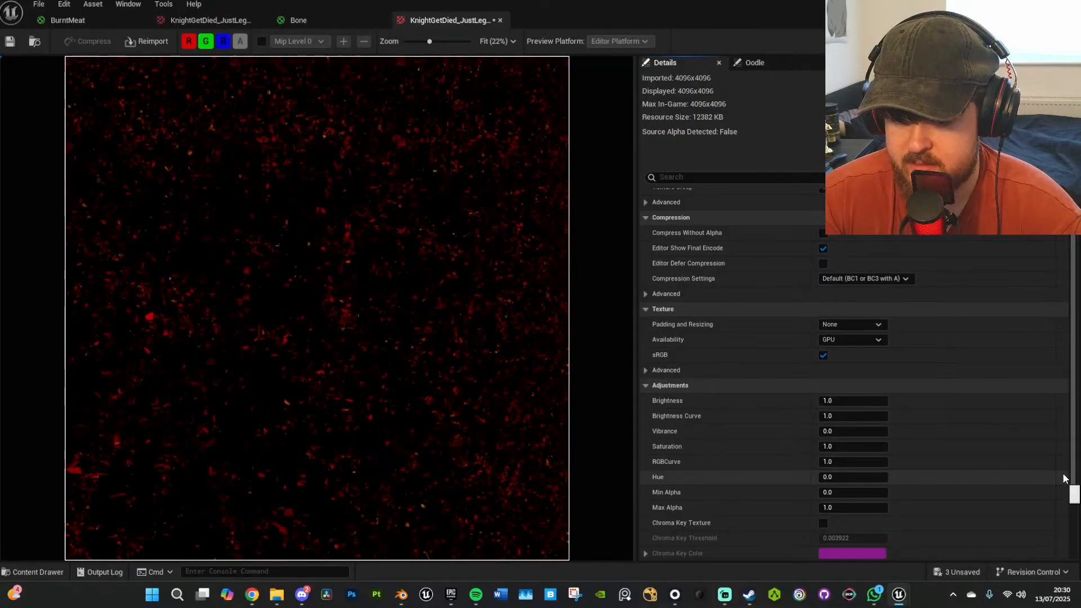
{"action": "left_click", "coordinate": [1062, 477]}
Apply the changes to the Bone and BurntMeat materials and return to the level view of the severed waist.
{"action": "left_click", "coordinate": [117, 18]}
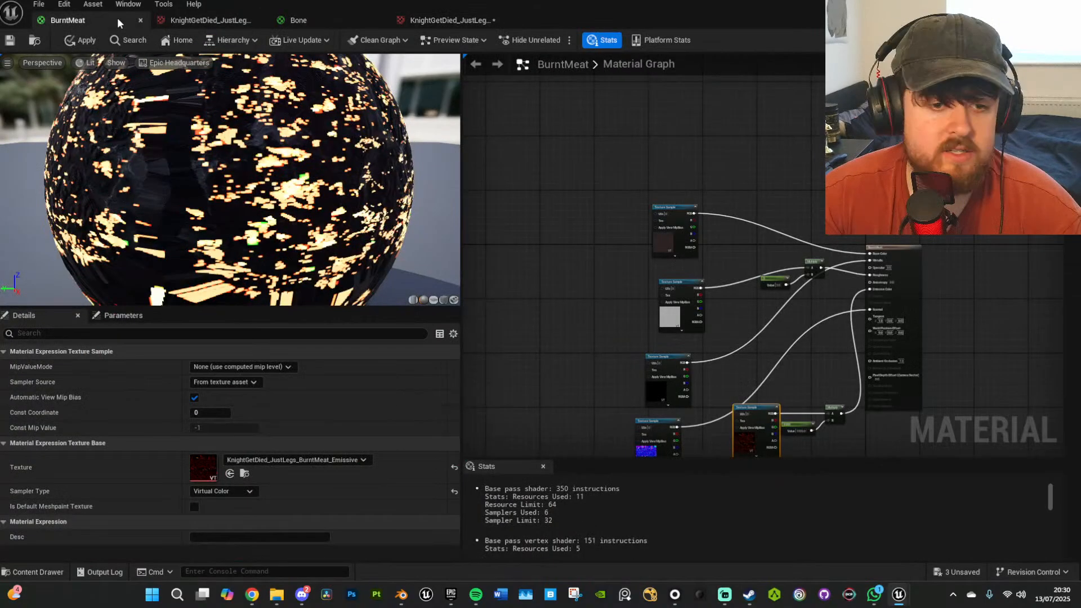
{"action": "left_click", "coordinate": [203, 21]}
{"action": "left_click", "coordinate": [309, 21]}
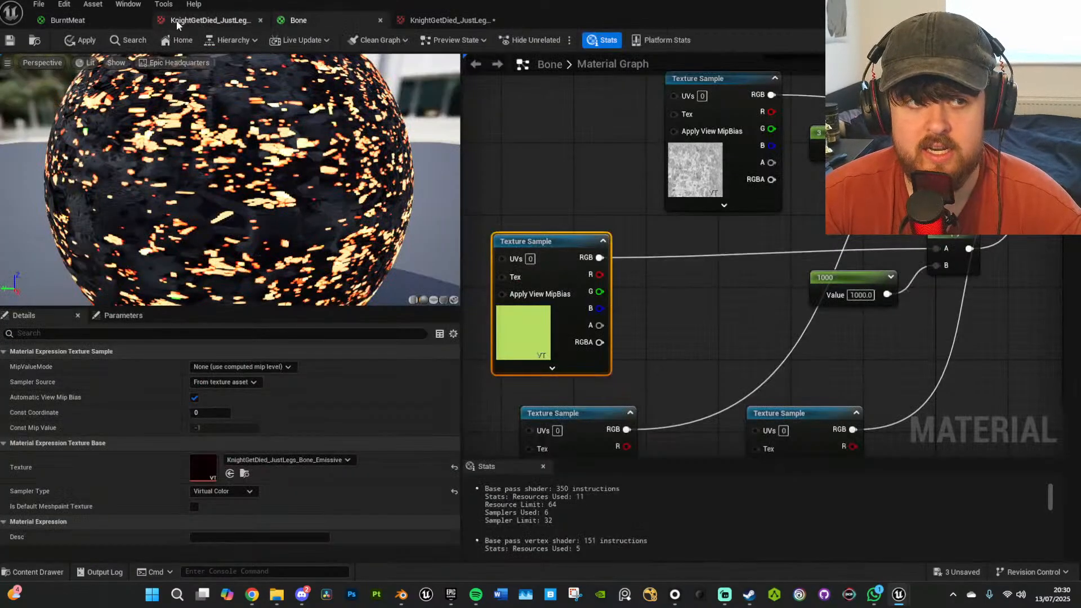
{"action": "left_click", "coordinate": [86, 42]}
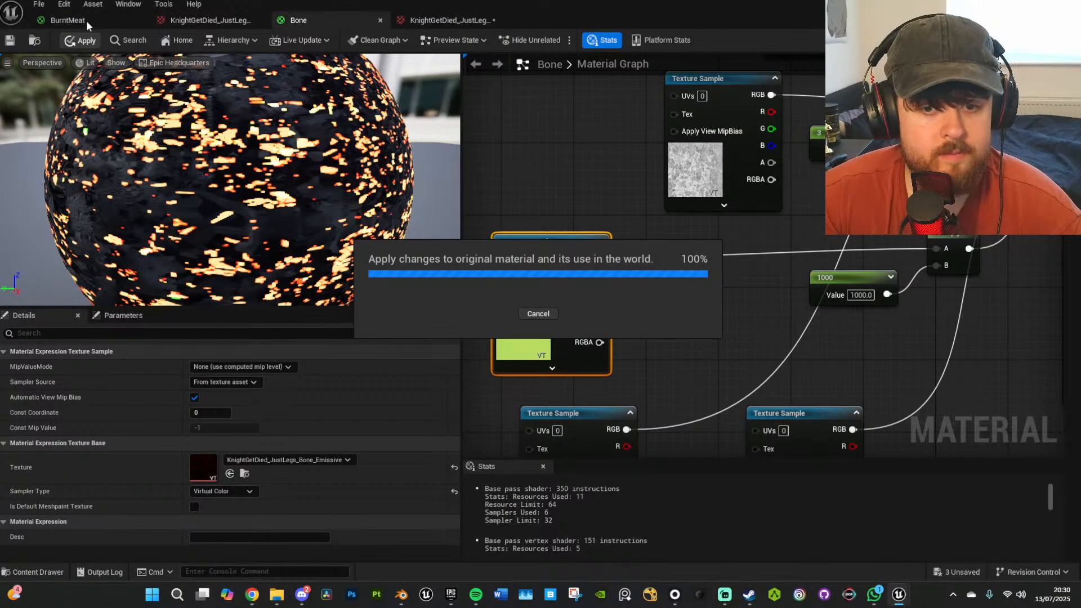
{"action": "left_click", "coordinate": [86, 20]}
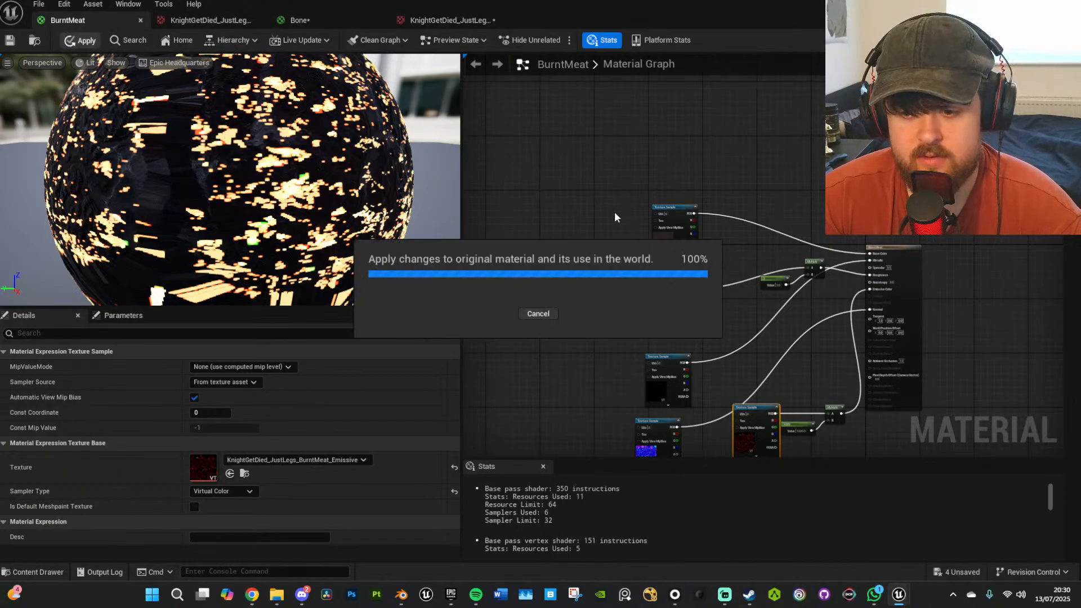
{"action": "right_click_drag", "start_coordinate": [608, 254], "coordinate": [600, 198]}
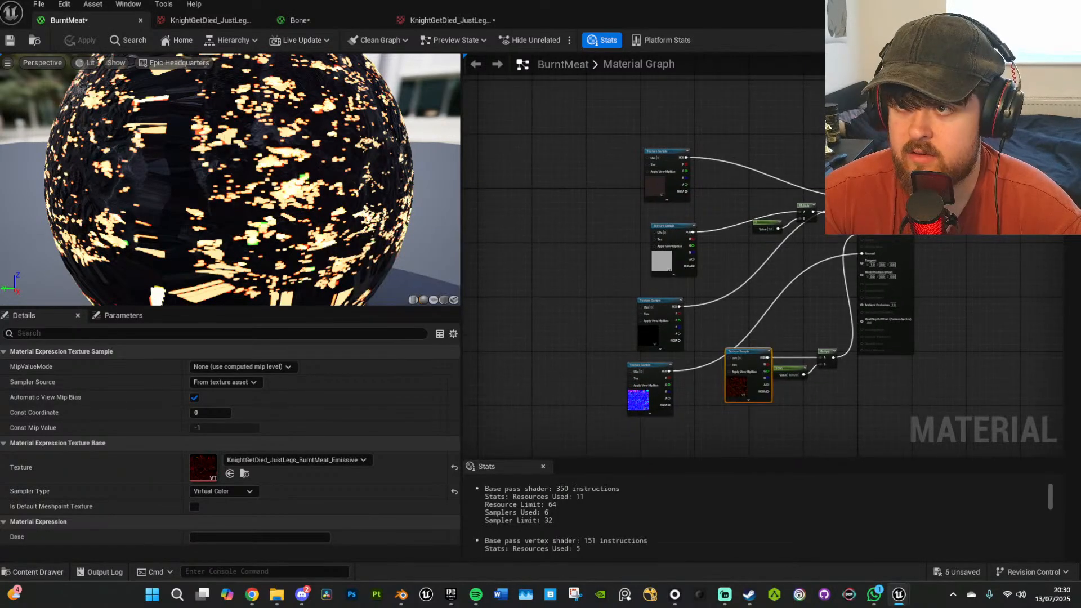
{"action": "left_click", "coordinate": [1016, 5]}
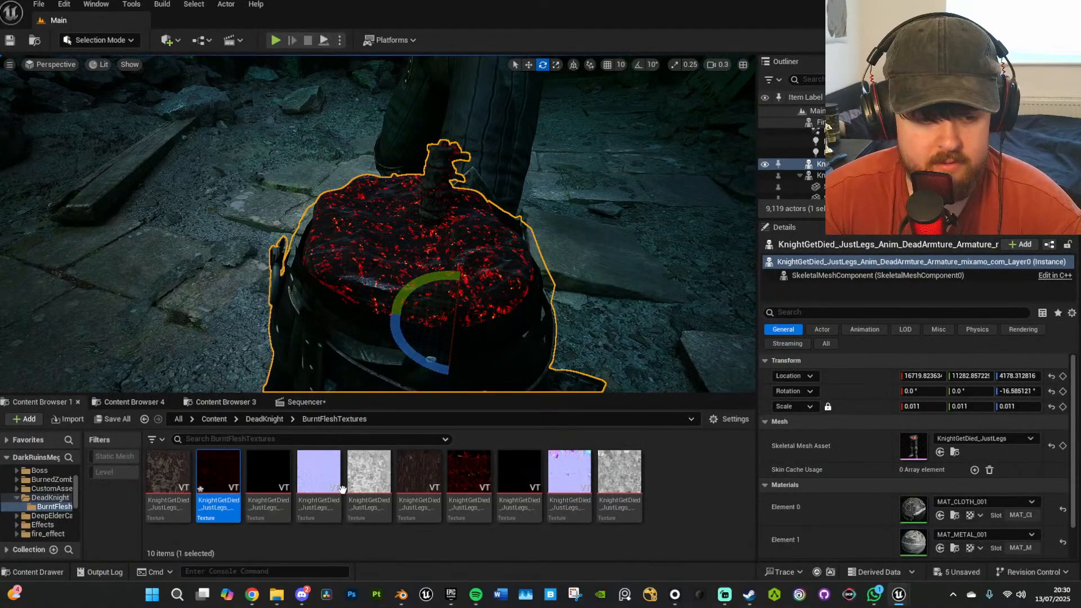
Raise the BurntMeat emissive multiplier to 2000, apply the material, and check the glow on the severed waist.
{"action": "scroll", "coordinate": [913, 506], "scroll_direction": "down", "scroll_amount": 2}
{"action": "double_click", "coordinate": [914, 526]}
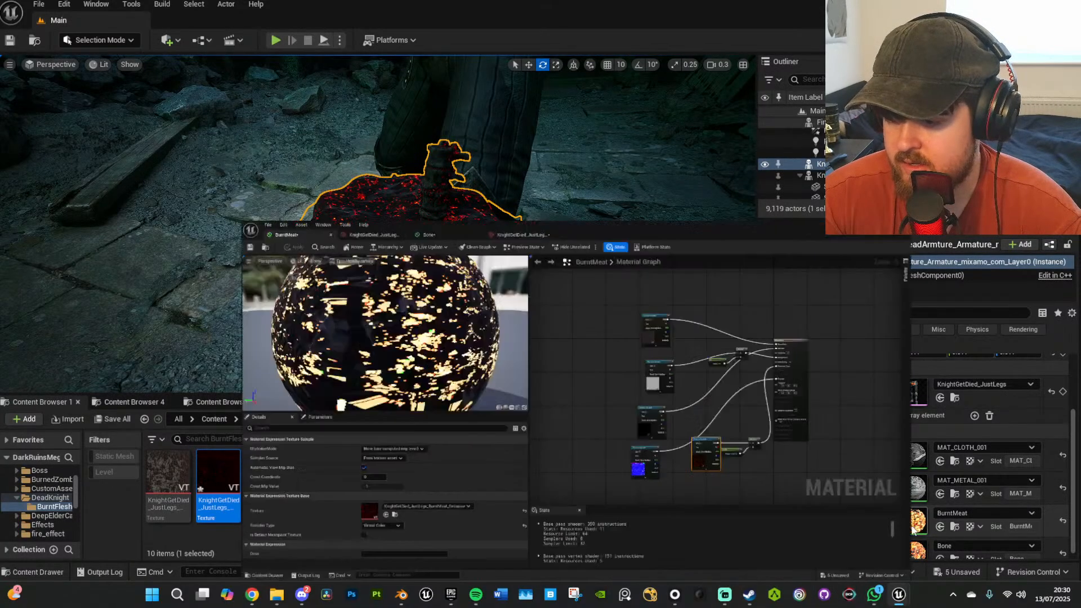
{"action": "scroll", "coordinate": [816, 380], "scroll_direction": "up", "scroll_amount": 3}
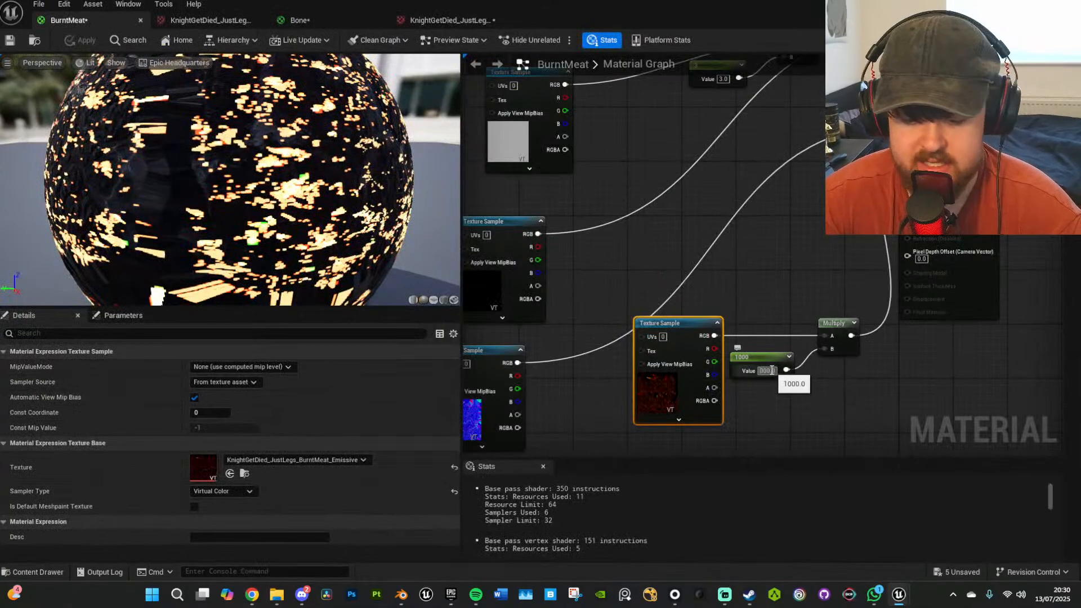
{"action": "key", "text": "Return"}
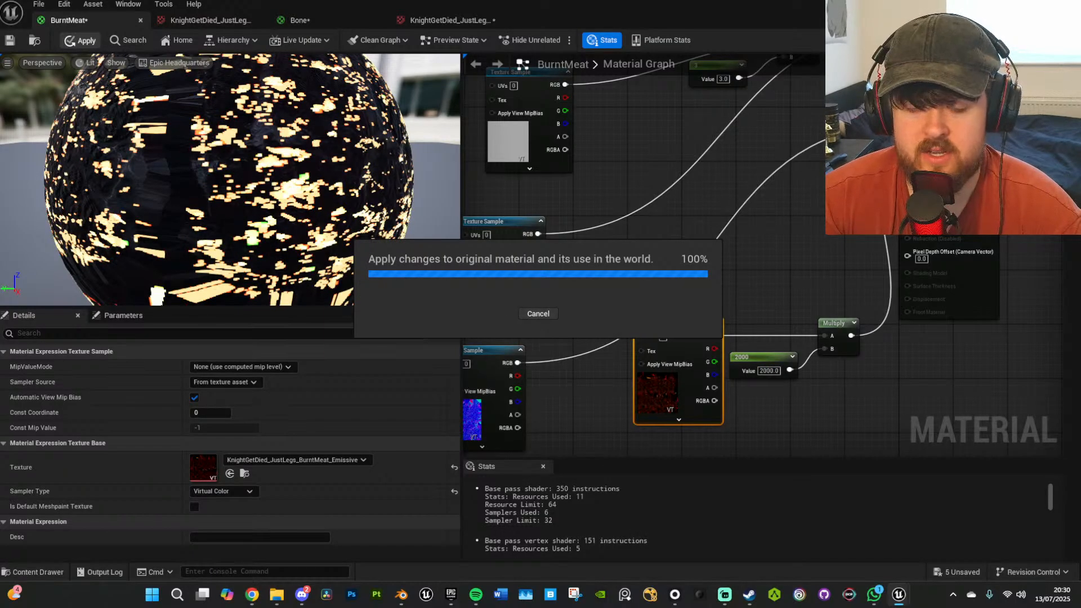
{"action": "left_click", "coordinate": [1044, 6]}
{"action": "mouse_move", "coordinate": [350, 253]}
{"action": "right_mouse_down"}
{"action": "mouse_move", "coordinate": [383, 251]}
{"action": "mouse_move", "coordinate": [338, 253]}
{"action": "right_mouse_up"}
Open the BurntMeat base colour texture, reset its Brightness Curve, and set it to 1.3.
{"action": "right_click_drag", "start_coordinate": [830, 295], "coordinate": [879, 313]}
{"action": "left_click", "coordinate": [748, 295]}
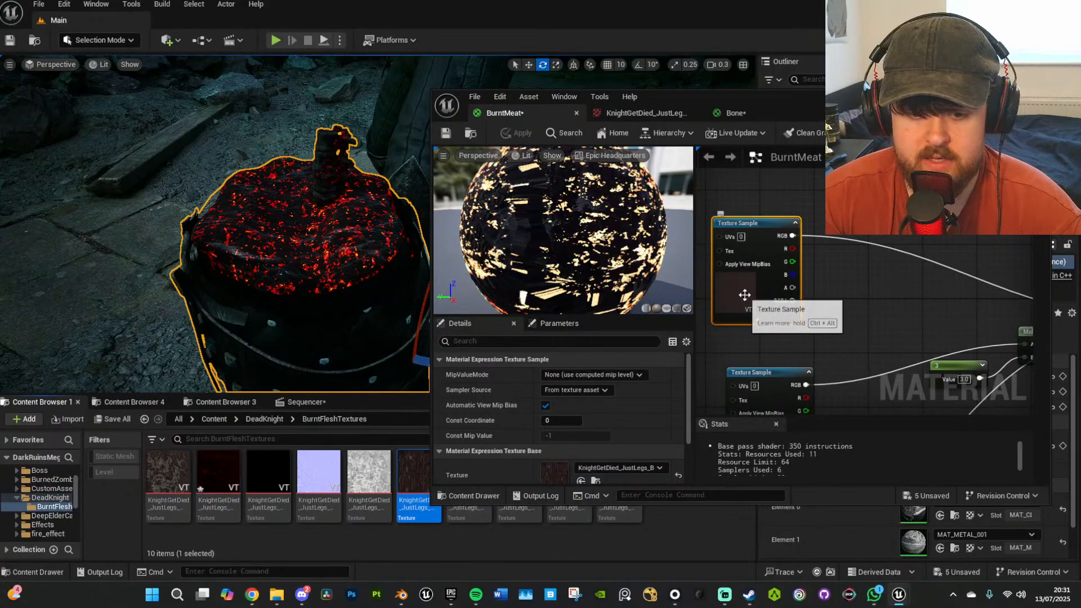
{"action": "double_click", "coordinate": [556, 471]}
{"action": "scroll", "coordinate": [924, 404], "scroll_direction": "down", "scroll_amount": 5}
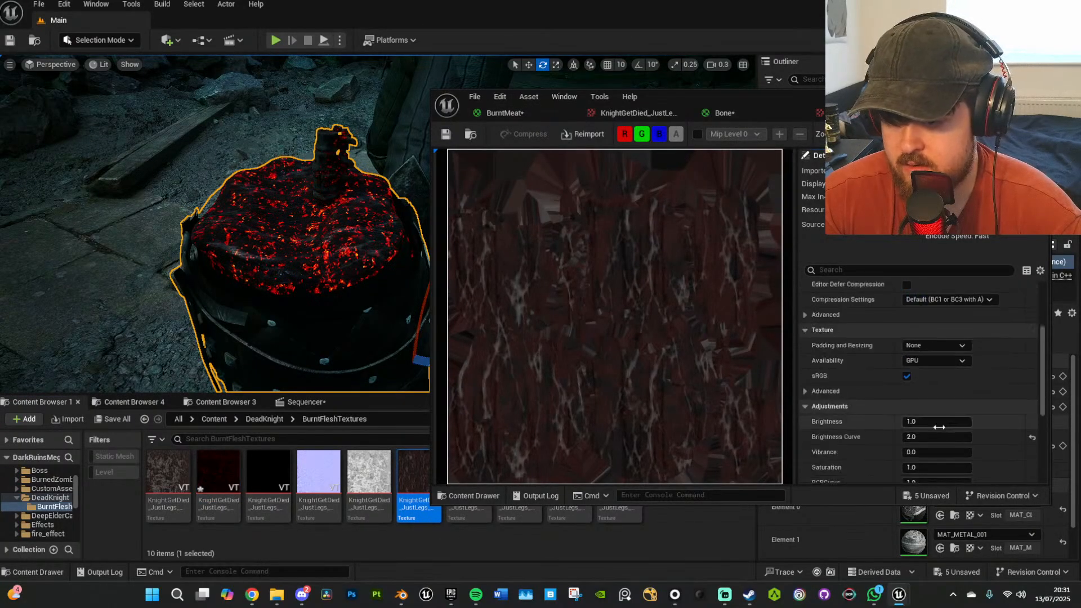
{"action": "left_click", "coordinate": [1032, 437]}
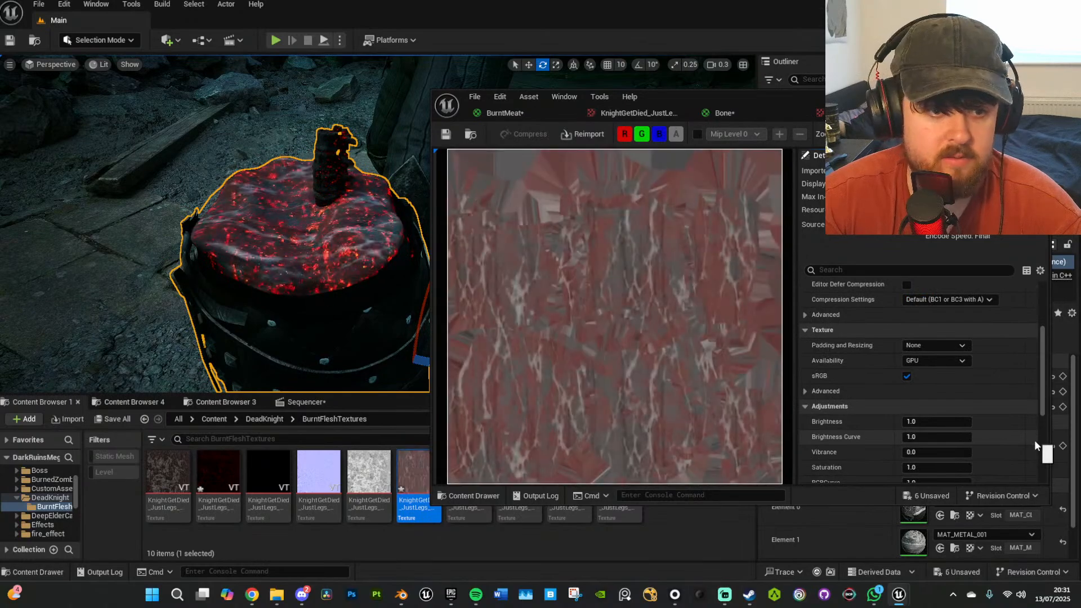
{"action": "mouse_move", "coordinate": [356, 271]}
{"action": "left_mouse_down", "text": "alt"}
{"action": "mouse_move", "coordinate": [484, 266]}
{"action": "mouse_move", "coordinate": [366, 274]}
{"action": "left_mouse_up", "text": "alt"}
{"action": "left_click", "coordinate": [922, 438]}
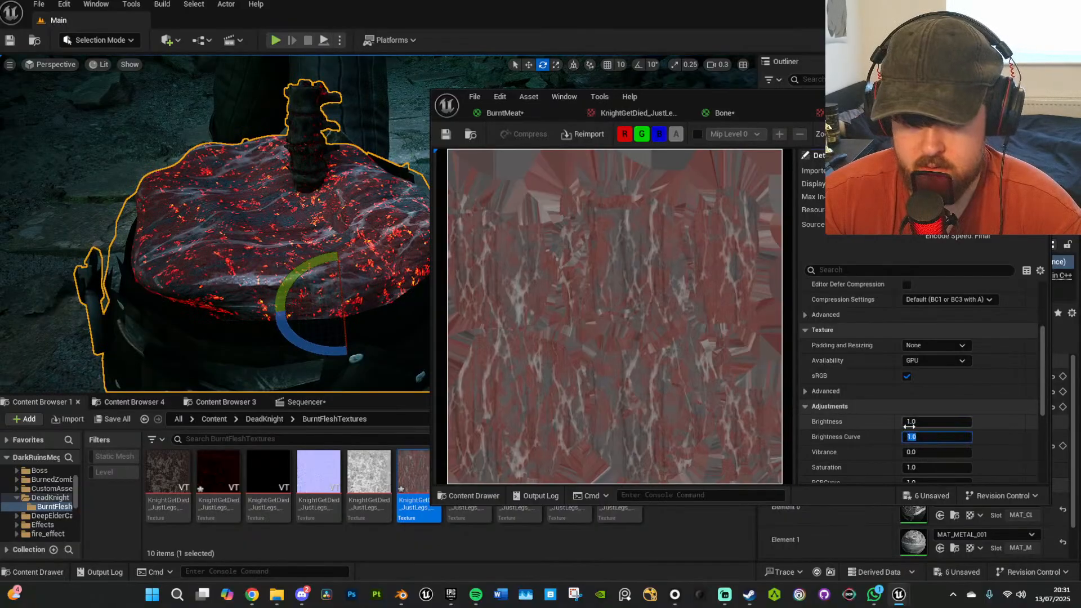
{"action": "type", "text": "1."}
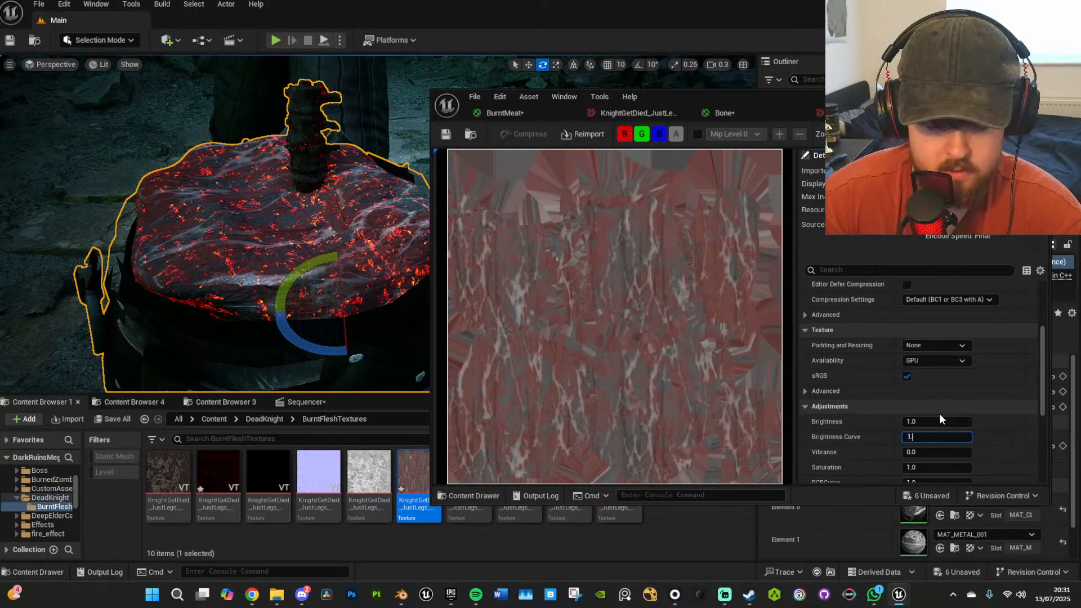
{"action": "type", "text": "3"}
{"action": "key", "text": "Return"}
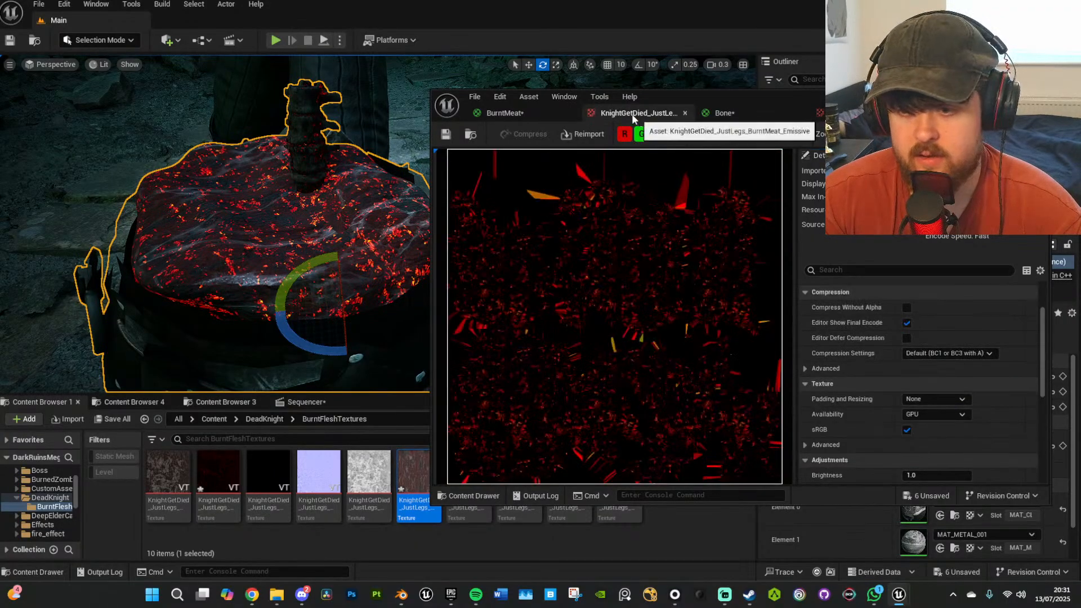
Set the BurntMeat material's roughness multiplier to 4 and apply the material.
{"action": "left_click", "coordinate": [518, 112]}
{"action": "right_click_drag", "start_coordinate": [966, 290], "coordinate": [791, 238]}
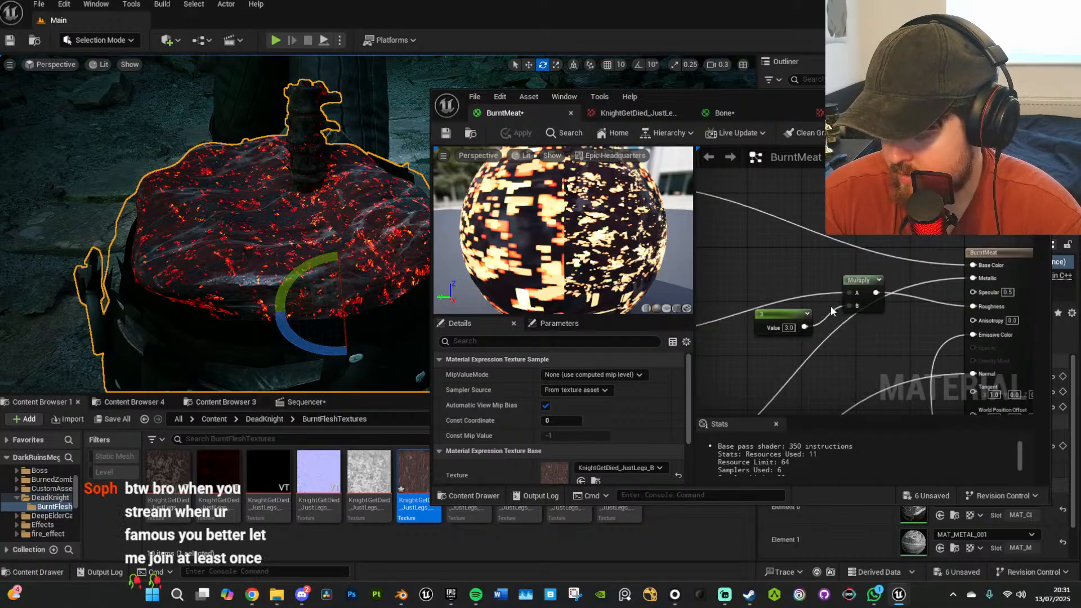
{"action": "left_click", "coordinate": [788, 328]}
{"action": "type", "text": "4"}
{"action": "key", "text": "Return"}
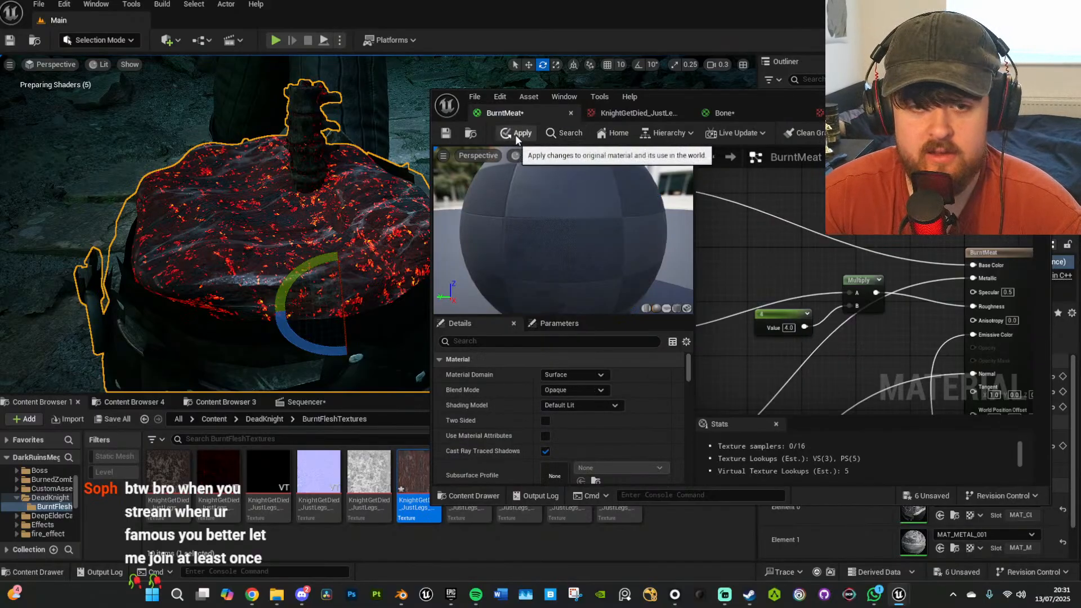
Apply the BurntMeat roughness change and enable Two Sided on the Bone material.
{"action": "left_click", "coordinate": [515, 134]}
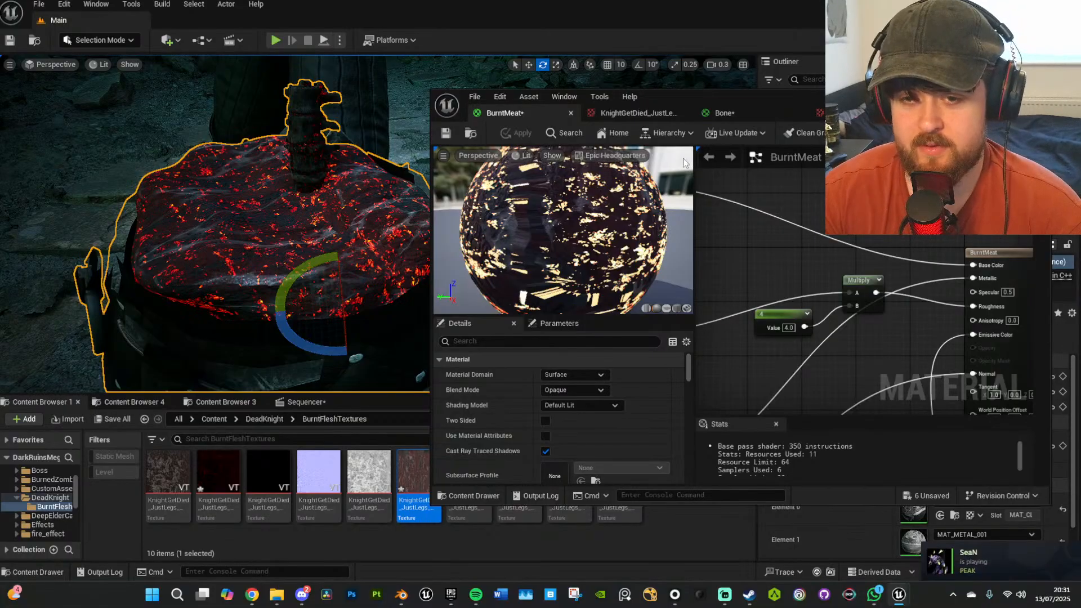
{"action": "scroll", "coordinate": [768, 279], "scroll_direction": "down", "scroll_amount": 4}
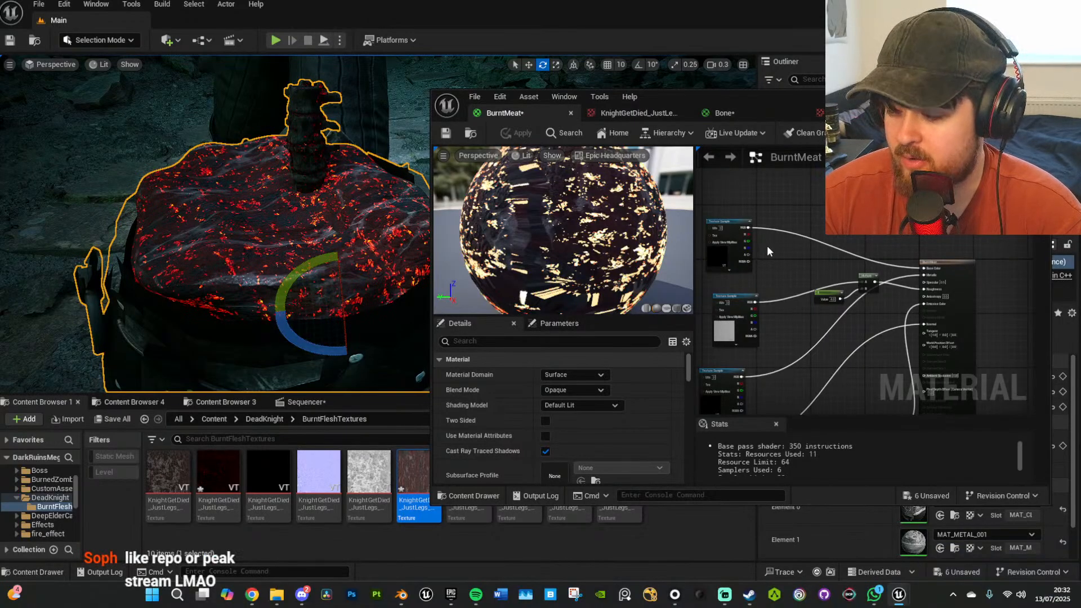
{"action": "left_click", "coordinate": [730, 115]}
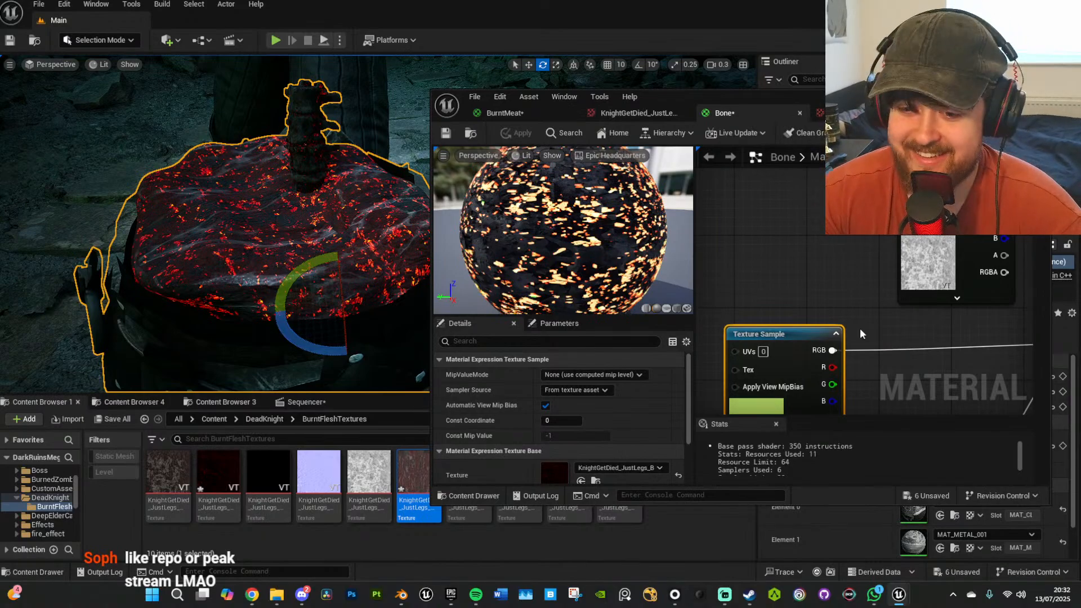
{"action": "right_click_drag", "start_coordinate": [860, 330], "coordinate": [791, 245]}
{"action": "scroll", "coordinate": [792, 246], "scroll_direction": "down", "scroll_amount": 4}
{"action": "right_click_drag", "start_coordinate": [840, 320], "coordinate": [796, 314]}
{"action": "scroll", "coordinate": [884, 291], "scroll_direction": "up", "scroll_amount": 3}
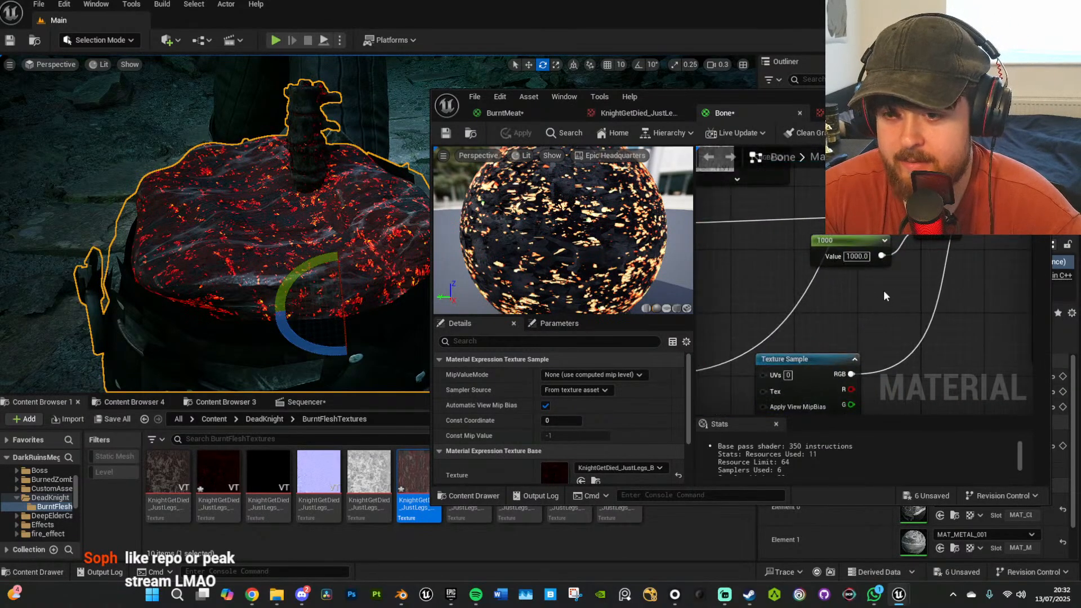
{"action": "right_click_drag", "start_coordinate": [883, 291], "coordinate": [875, 345]}
{"action": "mouse_move", "coordinate": [879, 248]}
{"action": "right_mouse_down"}
{"action": "mouse_move", "coordinate": [879, 305]}
{"action": "mouse_move", "coordinate": [824, 308]}
{"action": "mouse_move", "coordinate": [833, 310]}
{"action": "right_mouse_up"}
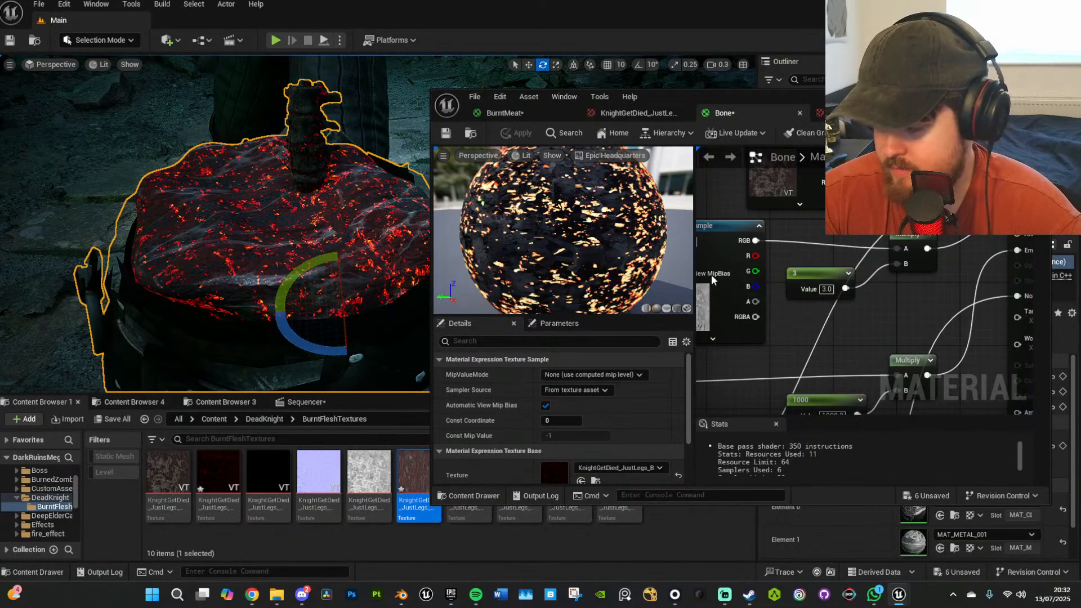
{"action": "right_click_drag", "start_coordinate": [711, 275], "coordinate": [599, 320]}
{"action": "left_click", "coordinate": [946, 232]}
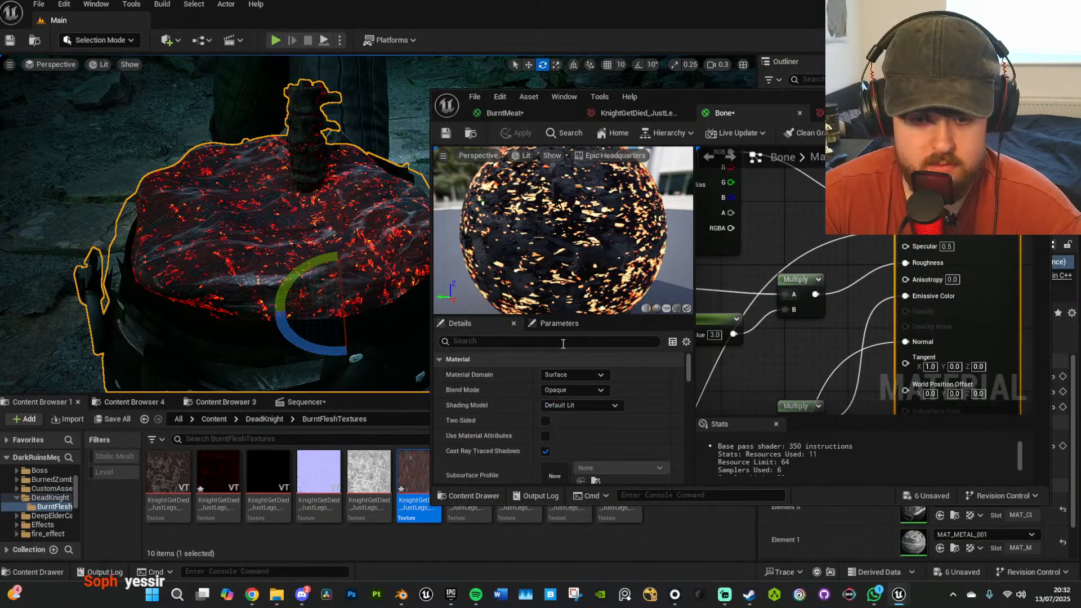
{"action": "left_click", "coordinate": [544, 420]}
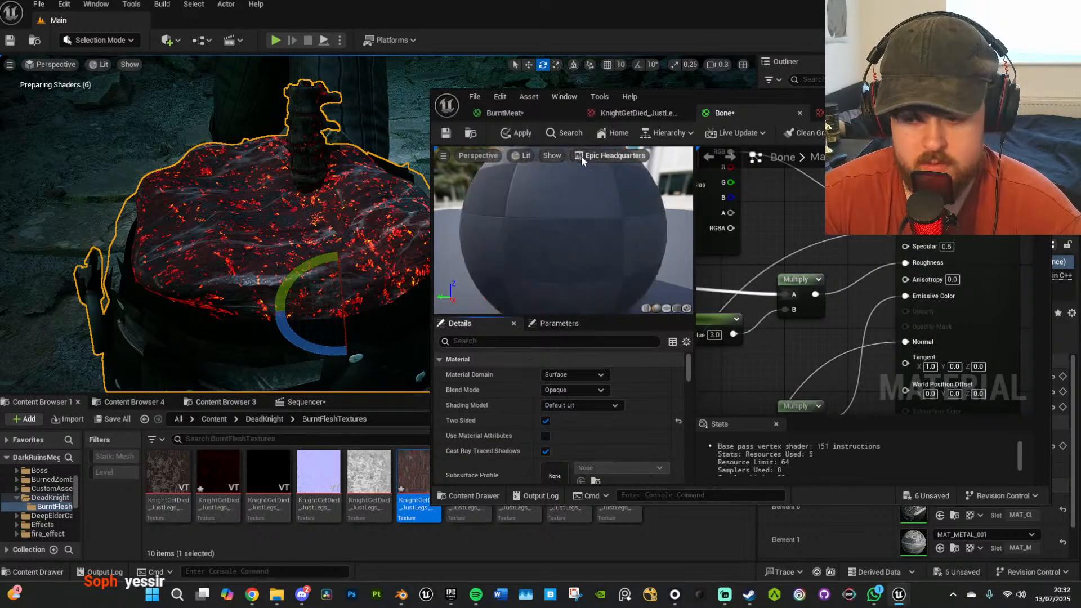
Enable Two Sided on the BurntMeat material and apply the change.
{"action": "left_click", "coordinate": [525, 112]}
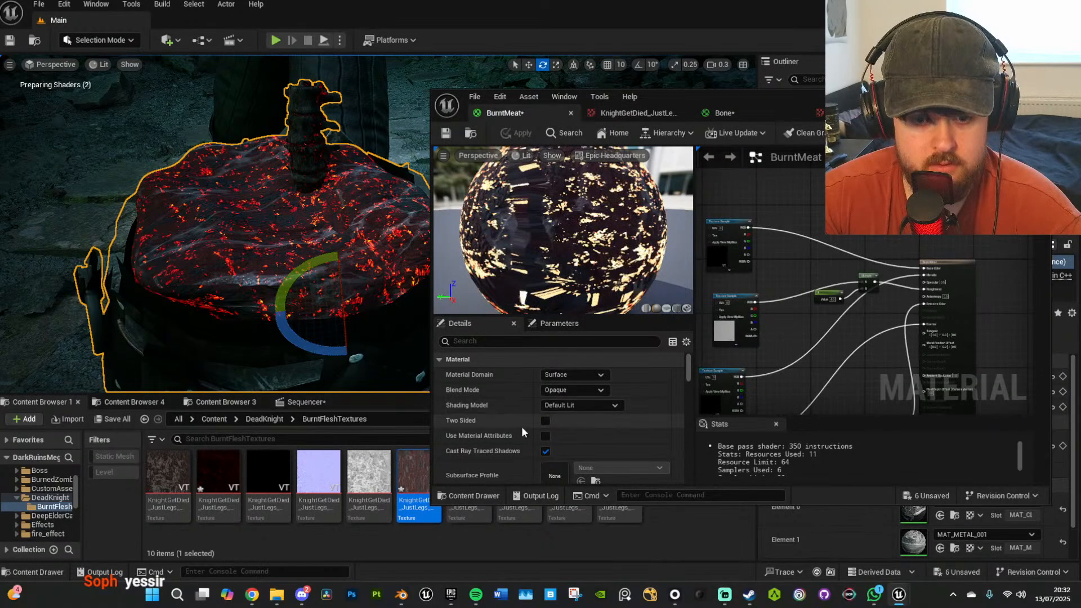
{"action": "left_click", "coordinate": [545, 420]}
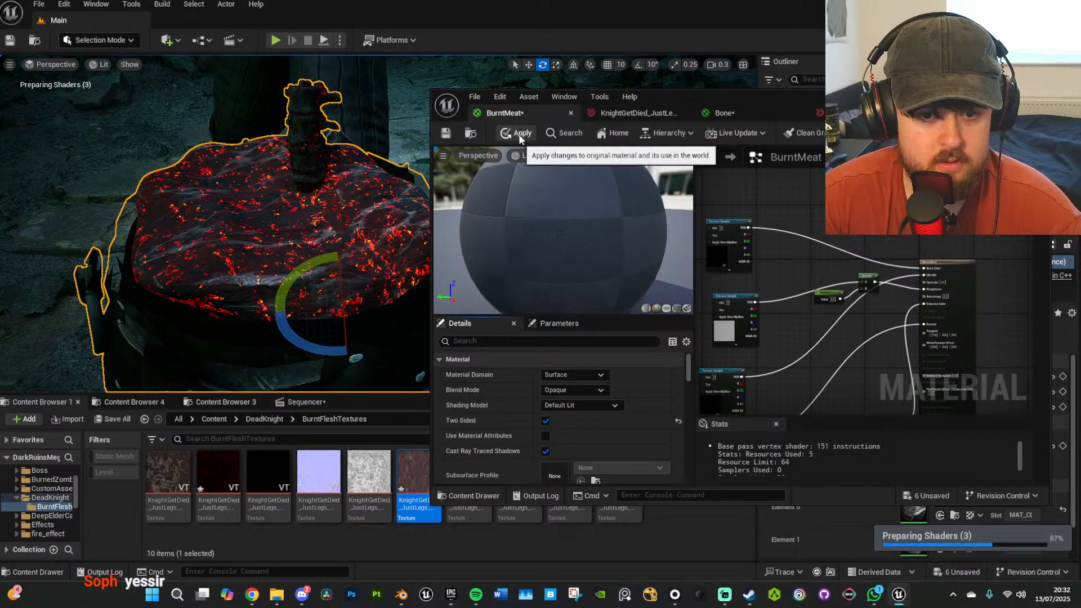
{"action": "left_click", "coordinate": [520, 135]}
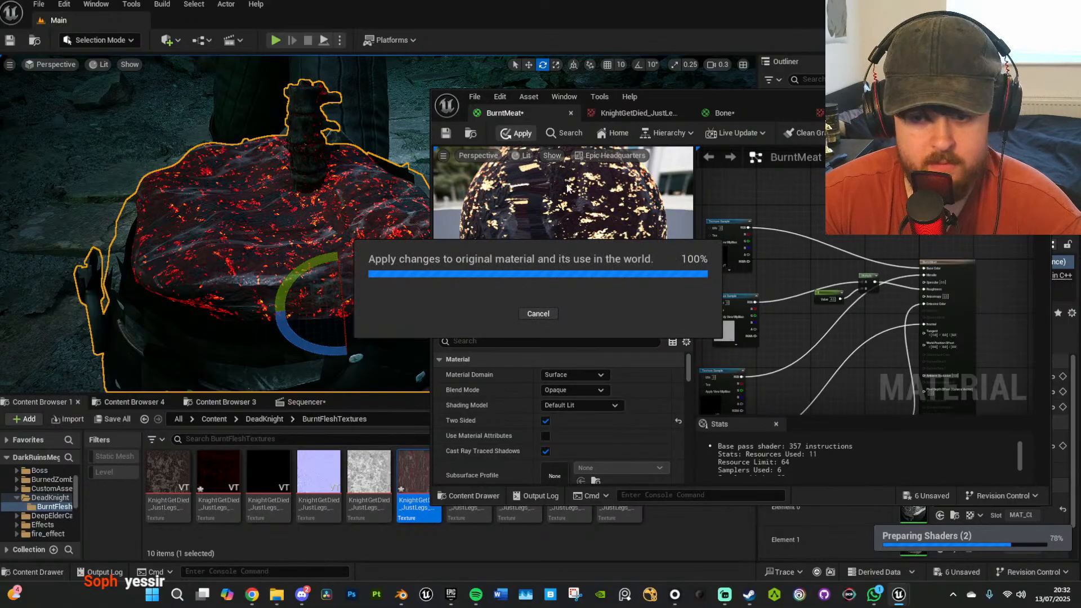
Raise the BurntMeat emissive multiplier to 4000, apply the material, and inspect the glow on the severed waist.
{"action": "right_click_drag", "start_coordinate": [795, 363], "coordinate": [837, 313]}
{"action": "scroll", "coordinate": [837, 314], "scroll_direction": "up", "scroll_amount": 4}
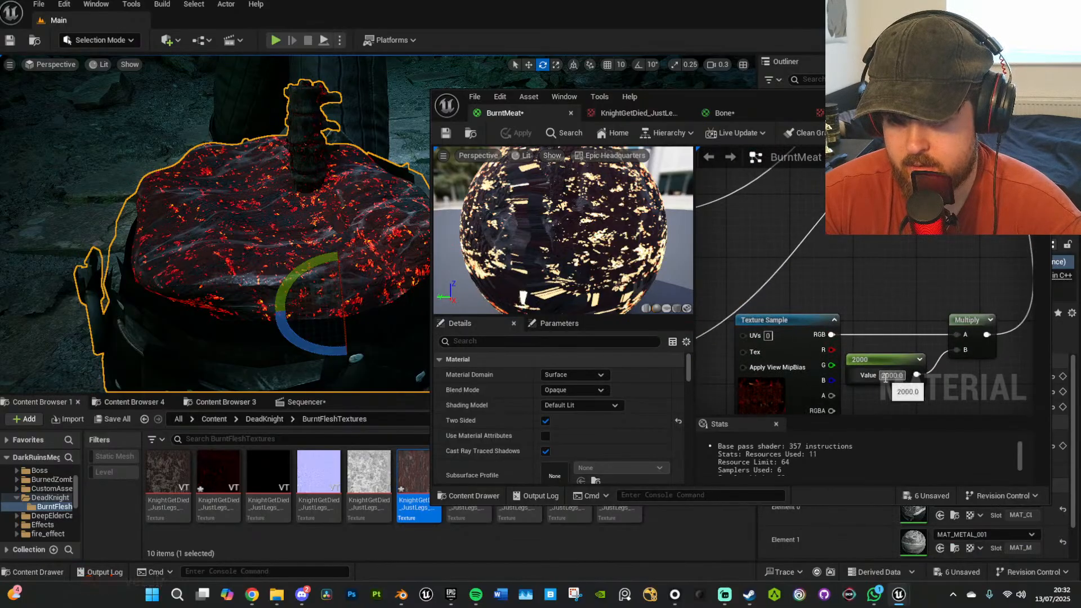
{"action": "left_click", "coordinate": [886, 378]}
{"action": "type", "text": "4000"}
{"action": "key", "text": "Return"}
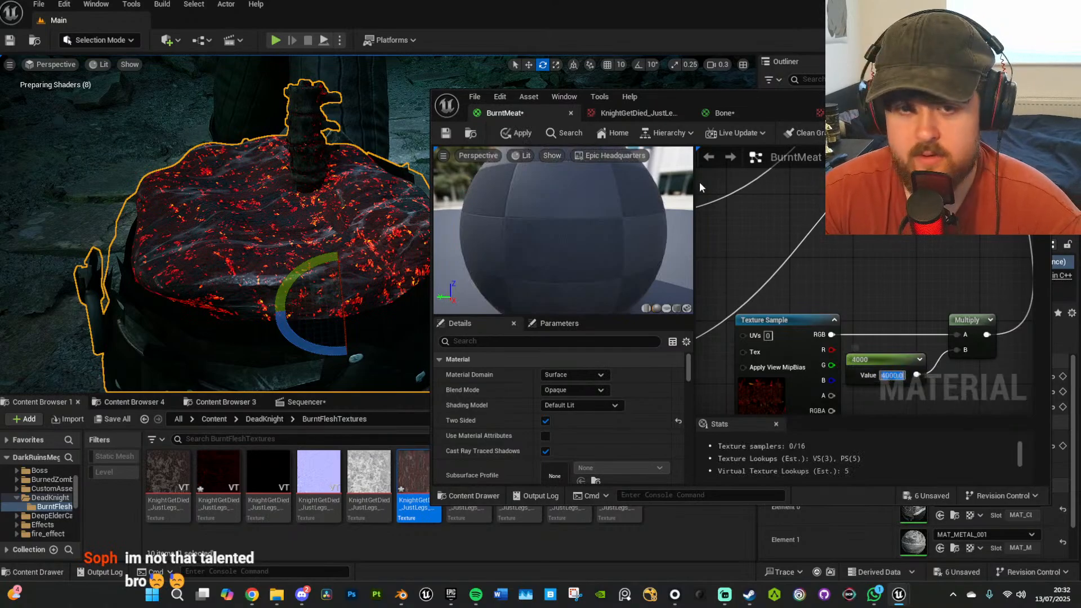
{"action": "left_click", "coordinate": [530, 133]}
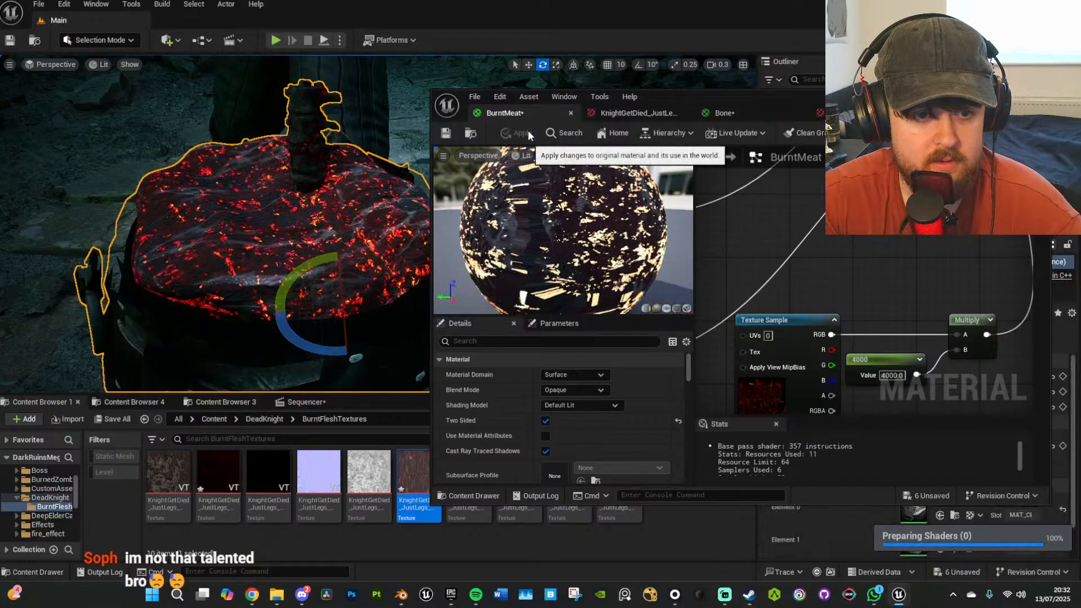
{"action": "key", "text": "s"}
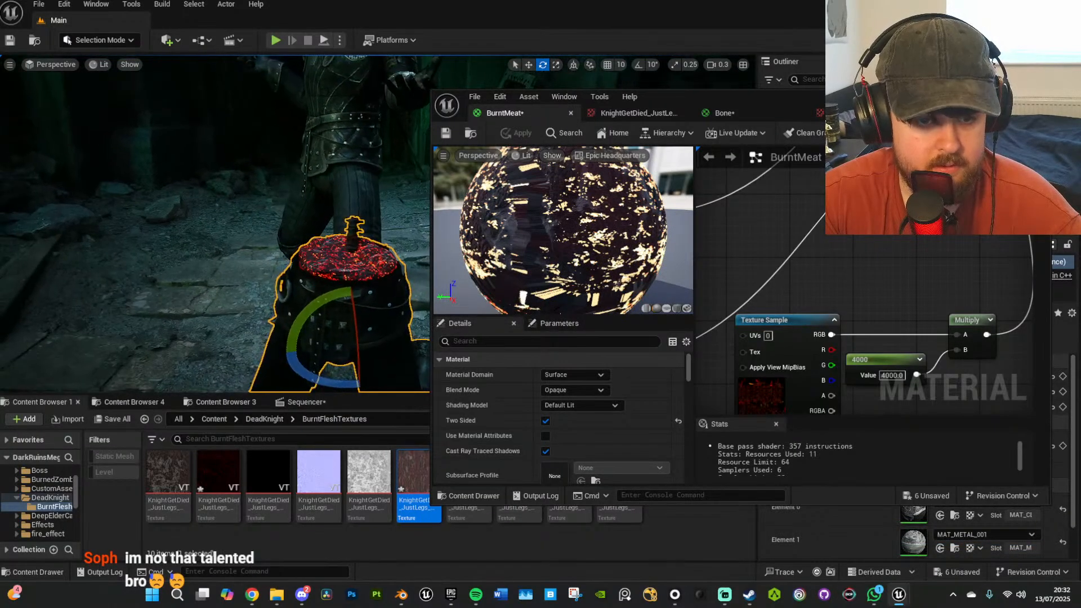
{"action": "key", "text": "g"}
{"action": "mouse_move", "coordinate": [346, 261]}
{"action": "right_mouse_down"}
{"action": "mouse_move", "coordinate": [382, 251]}
{"action": "mouse_move", "coordinate": [338, 271]}
{"action": "mouse_move", "coordinate": [351, 267]}
{"action": "right_mouse_up"}
{"action": "key", "text": "w"}
{"action": "key", "text": "w"}
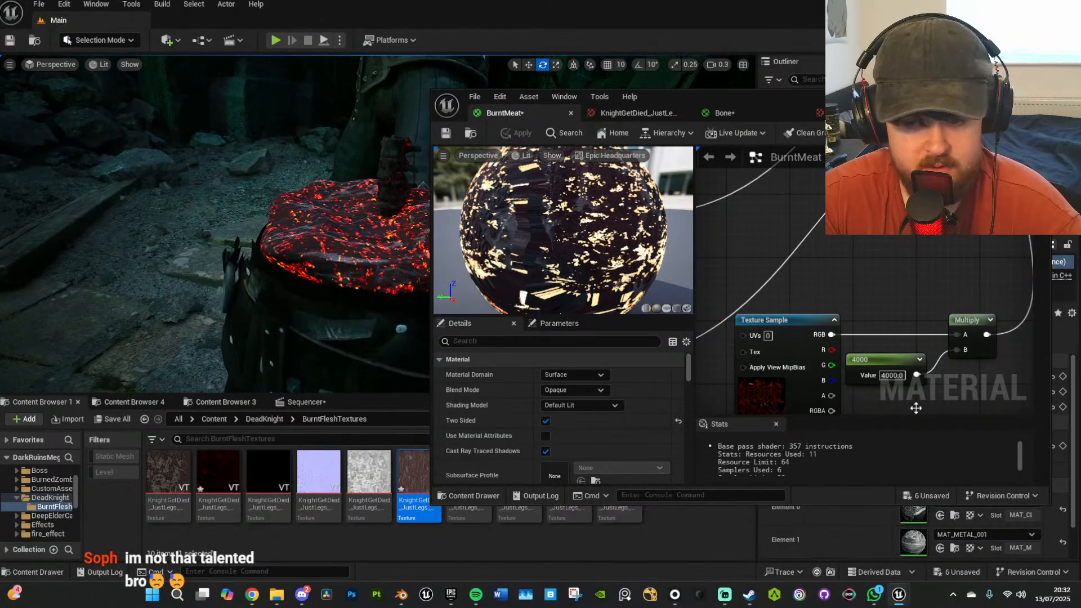
Try the BurntMeat emissive multiplier at 2000, lower it to 1000, and apply the material.
{"action": "right_click", "coordinate": [899, 300]}
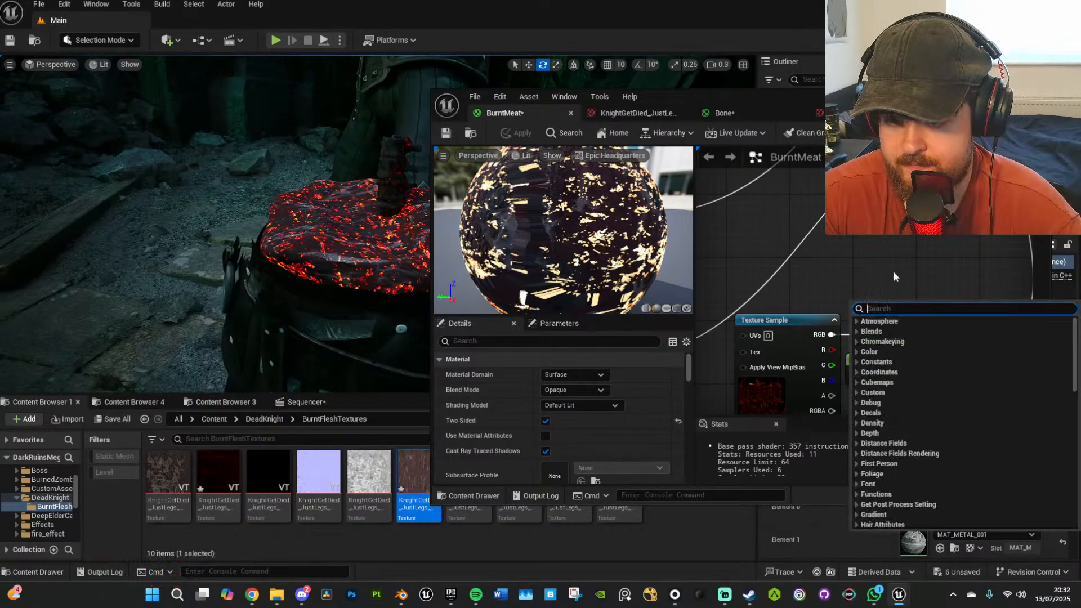
{"action": "left_click", "coordinate": [871, 274]}
{"action": "left_click", "coordinate": [889, 376]}
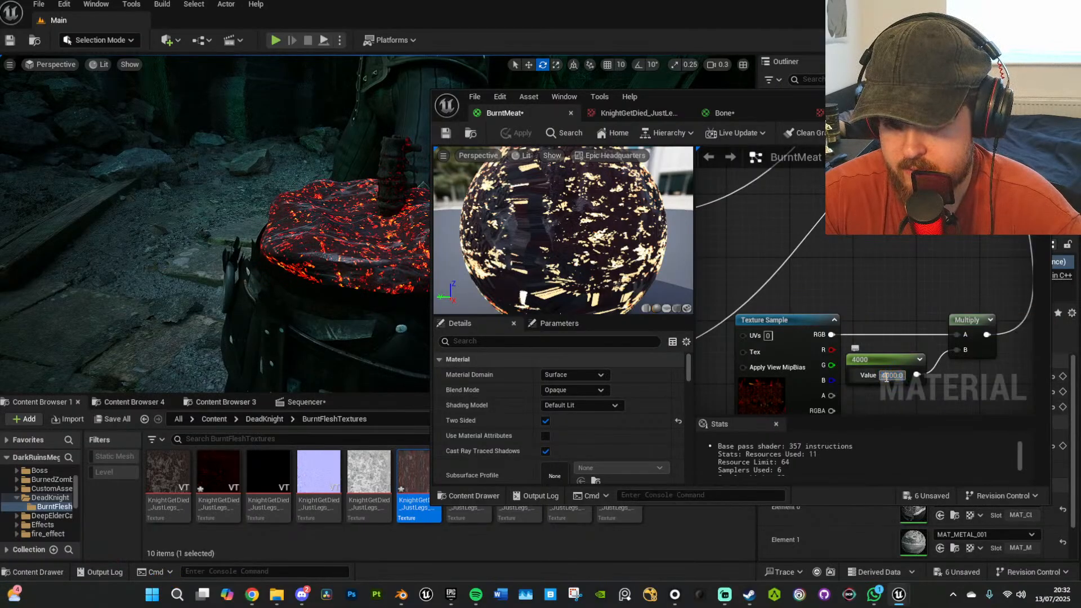
{"action": "type", "text": "2000"}
{"action": "key", "text": "Return"}
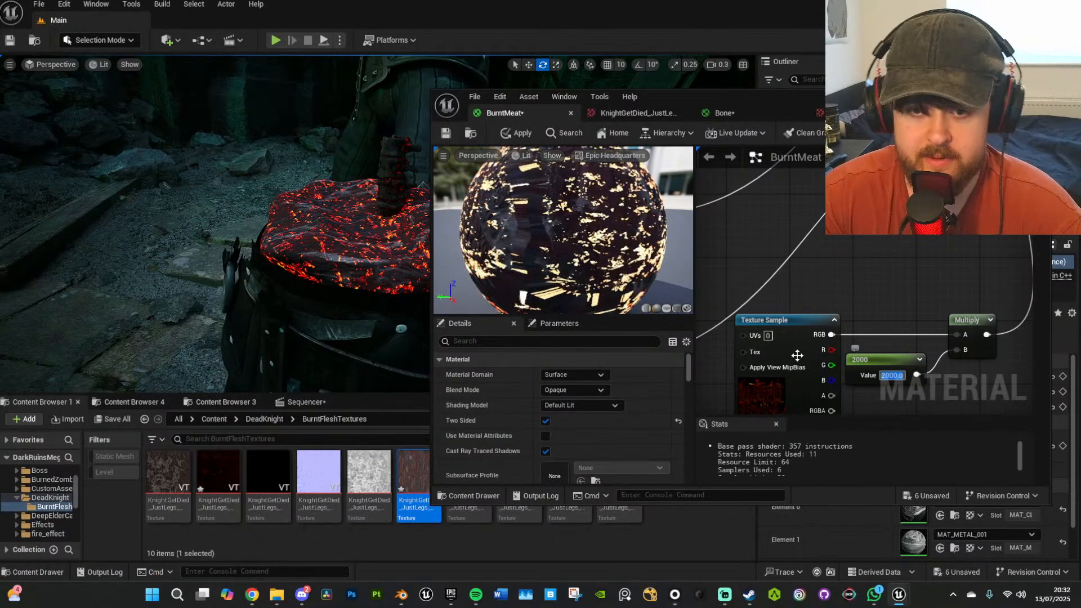
{"action": "left_click", "coordinate": [508, 136]}
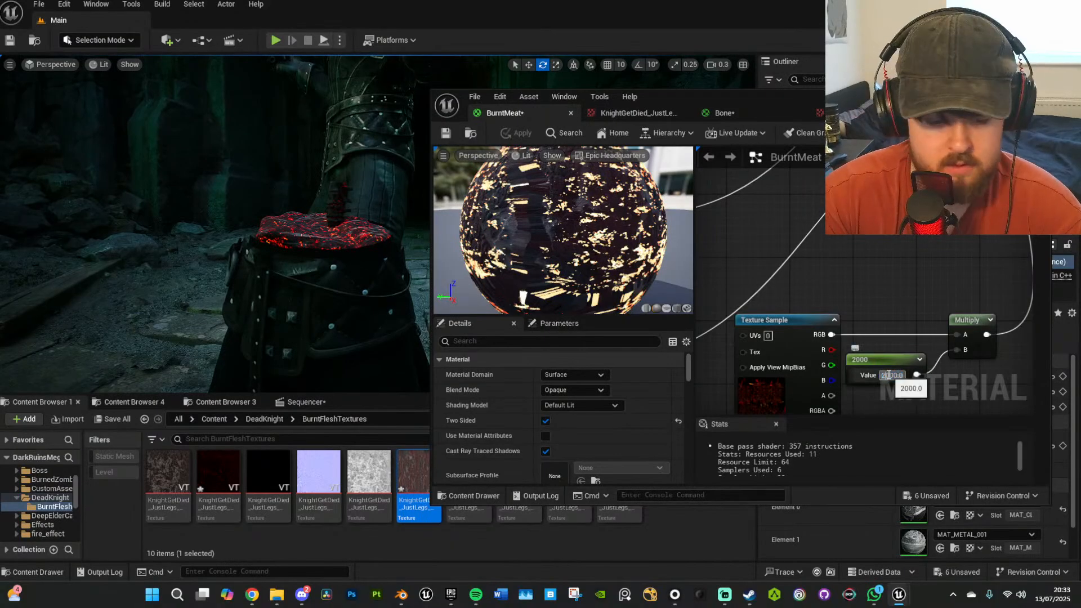
{"action": "key", "text": "Return"}
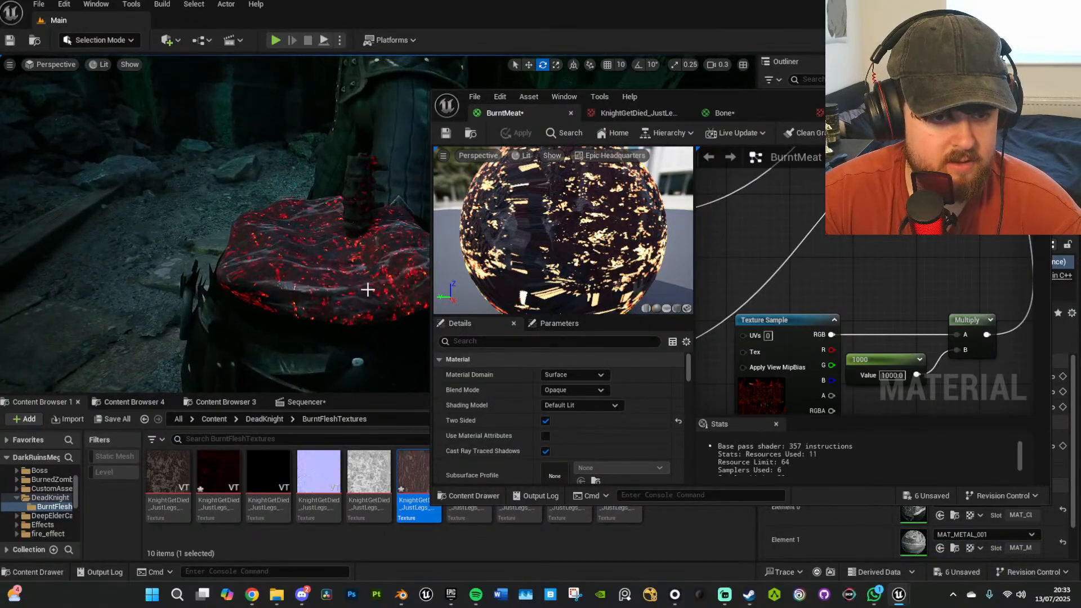
Open the BurntMeat emissive texture and shift its Hue towards orange, trying values from 1 to 5 and settling on 4.
{"action": "left_click", "coordinate": [778, 394]}
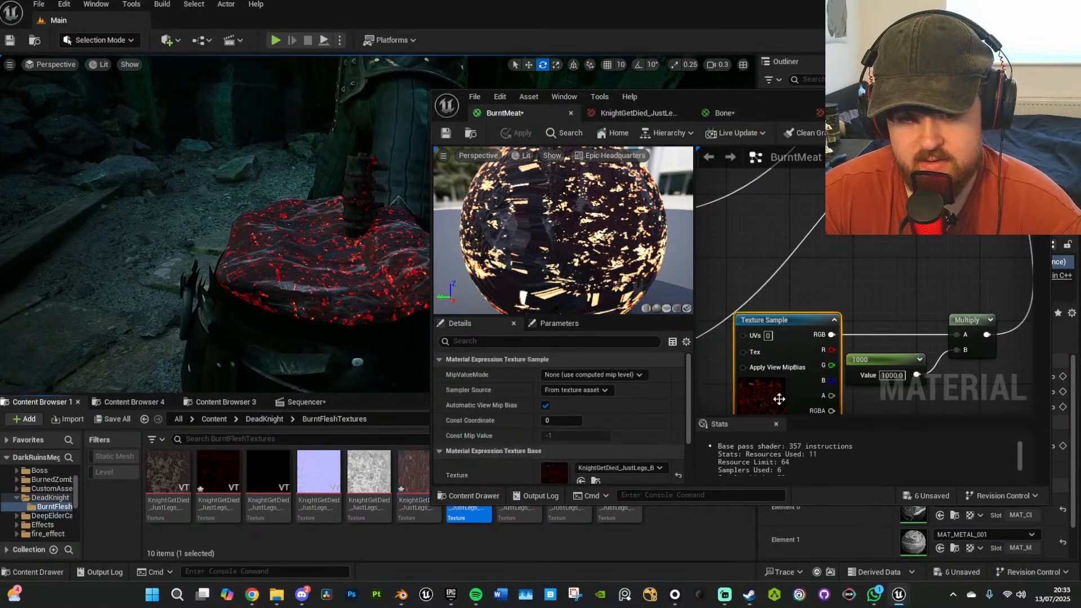
{"action": "double_click", "coordinate": [554, 474]}
{"action": "scroll", "coordinate": [939, 407], "scroll_direction": "down", "scroll_amount": 5}
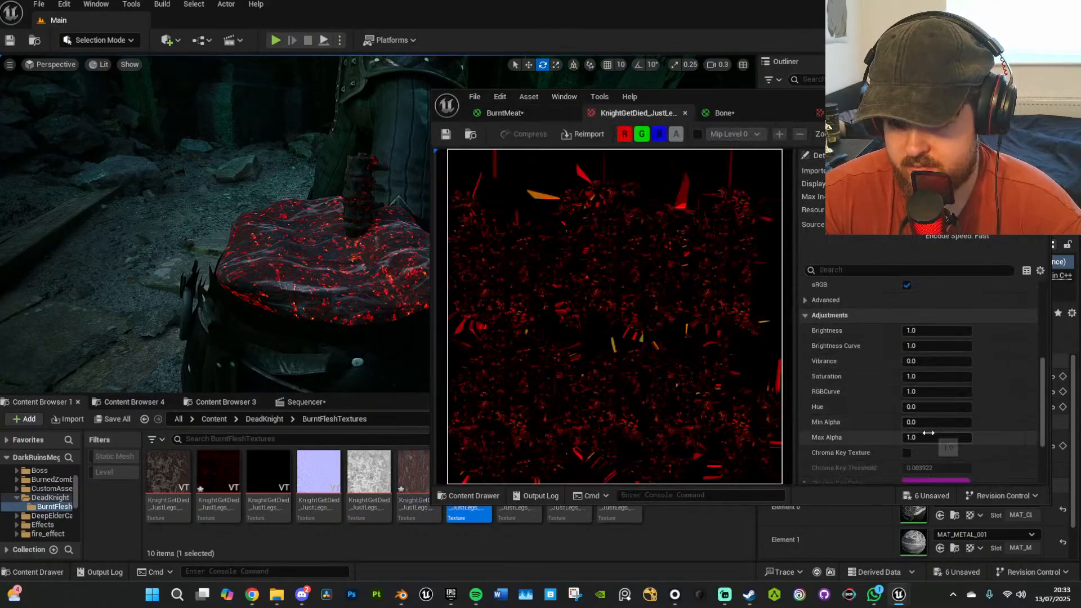
{"action": "left_click", "coordinate": [922, 405]}
{"action": "type", "text": "1"}
{"action": "key", "text": "Return"}
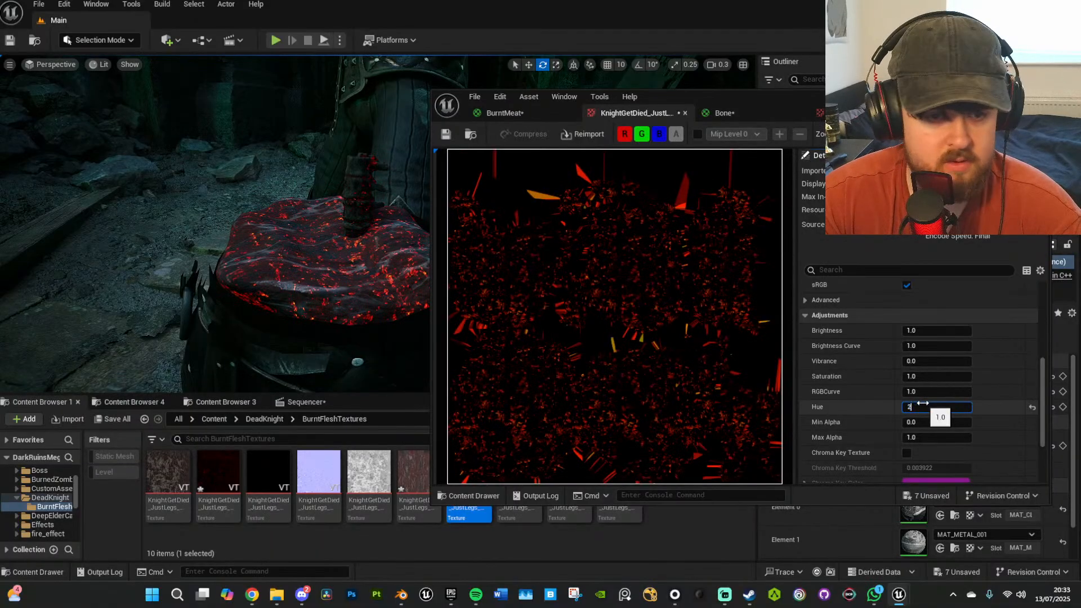
{"action": "key", "text": "Return"}
{"action": "key", "text": "Return"}
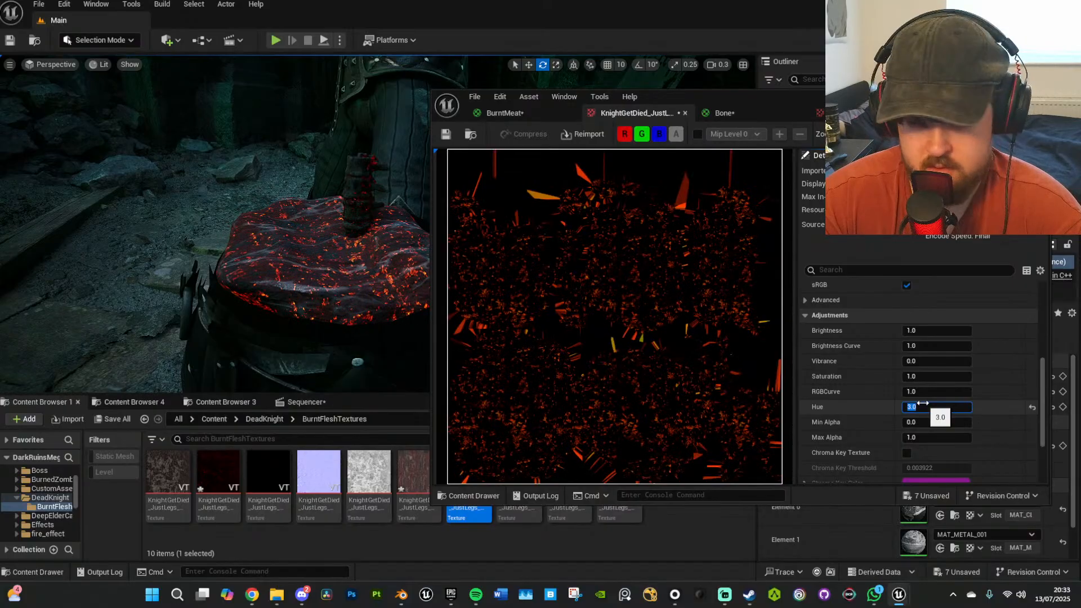
{"action": "key", "text": "Return"}
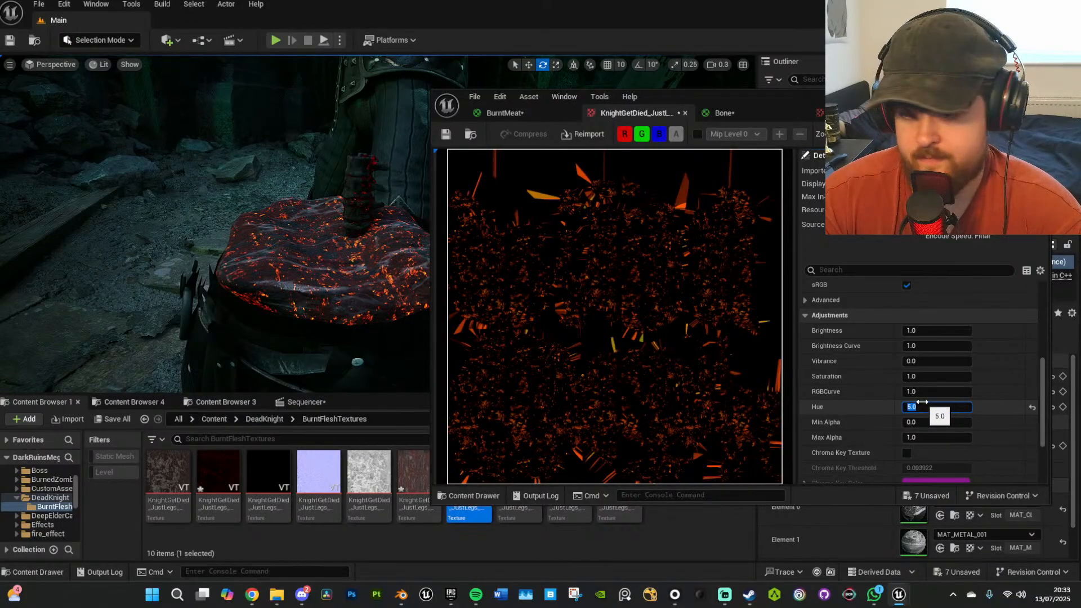
{"action": "type", "text": "4"}
{"action": "key", "text": "Return"}
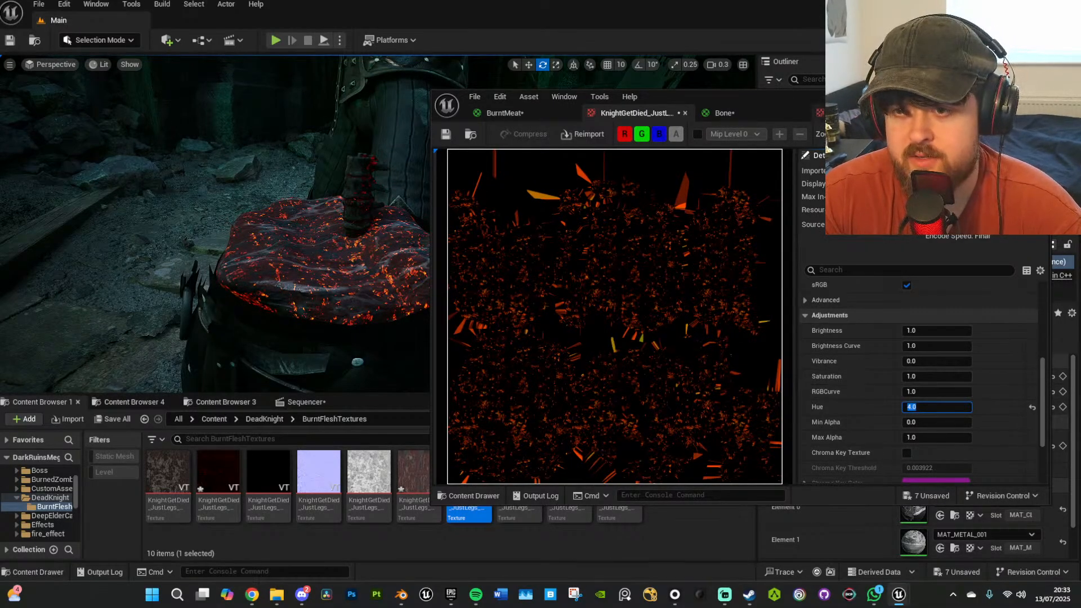
Check the Hue adjustment of the other red emissive texture and close its editor.
{"action": "type", "text": "0"}
{"action": "key", "text": "Return"}
{"action": "scroll", "coordinate": [920, 438], "scroll_direction": "down", "scroll_amount": 3}
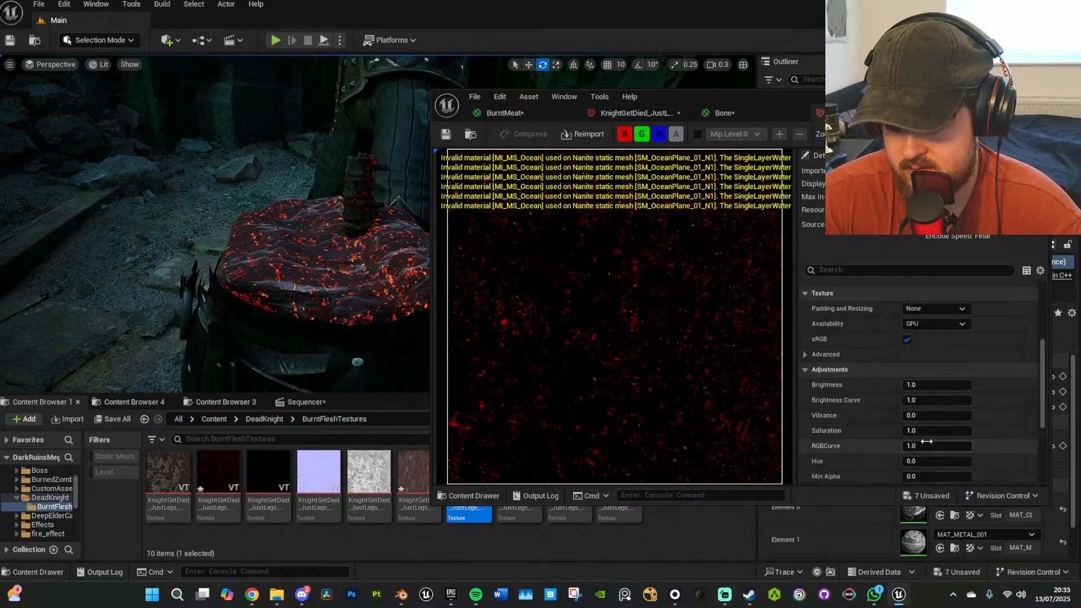
{"action": "scroll", "coordinate": [927, 439], "scroll_direction": "down", "scroll_amount": 3}
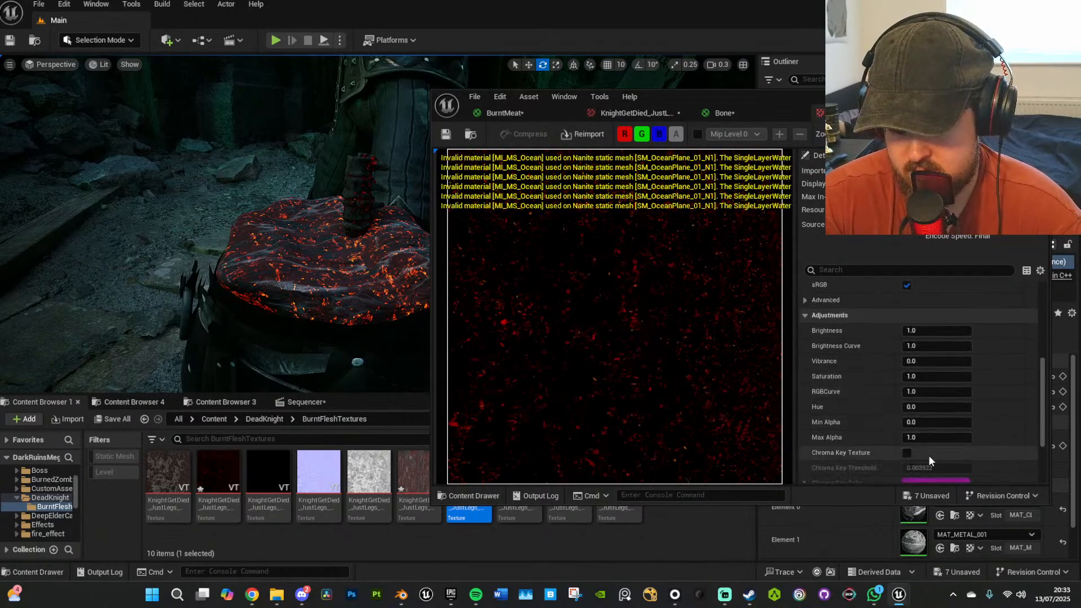
{"action": "left_click", "coordinate": [927, 406]}
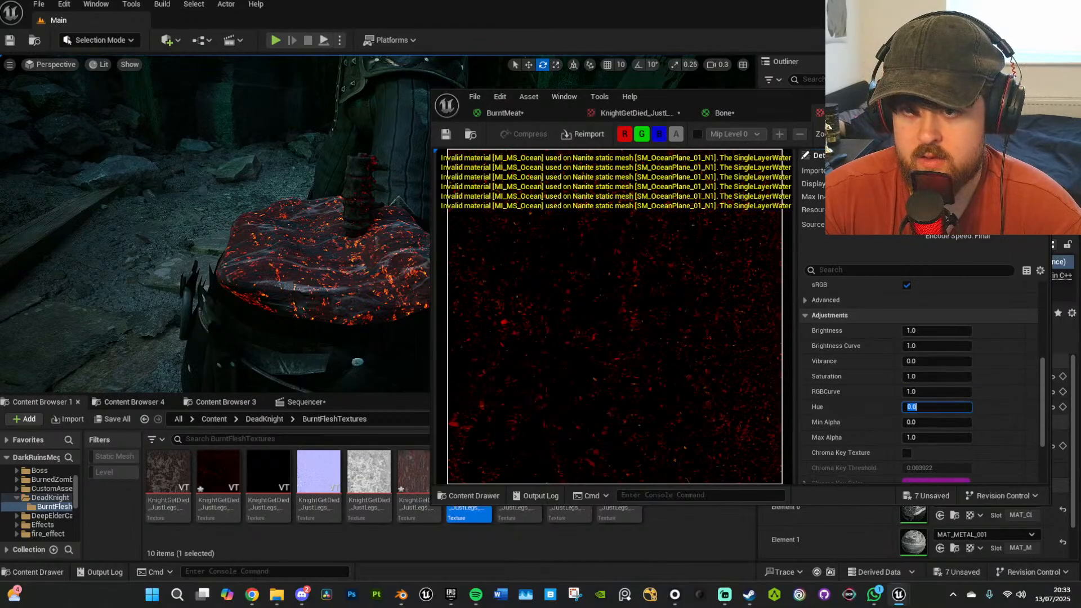
{"action": "left_click", "coordinate": [918, 113]}
{"action": "left_click", "coordinate": [895, 113]}
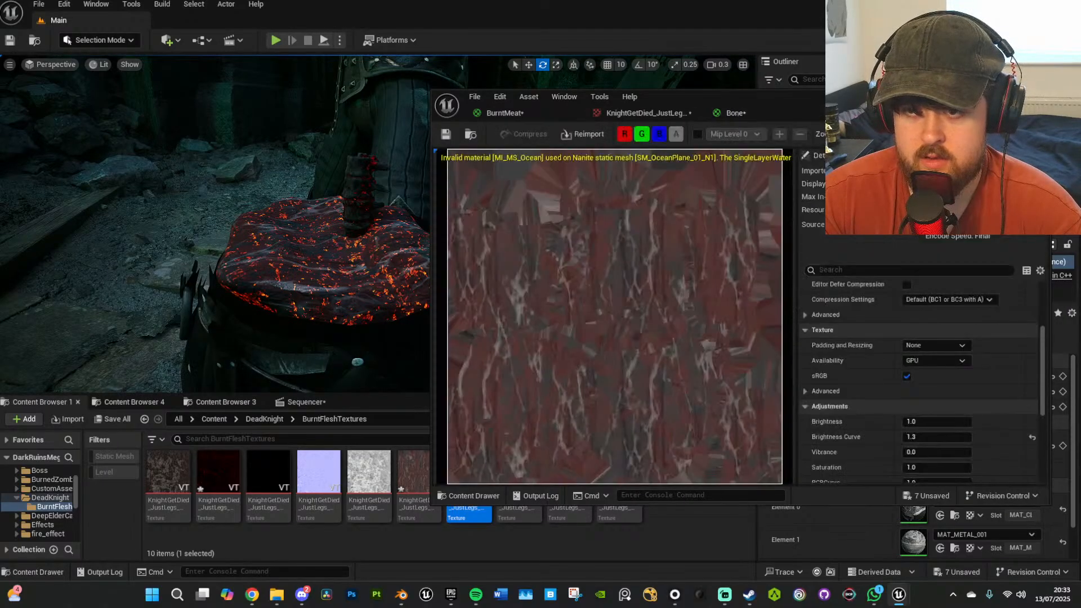
Set the Bone material's emissive multiplier to 2000, apply the material, and save all modified assets.
{"action": "left_click", "coordinate": [646, 113]}
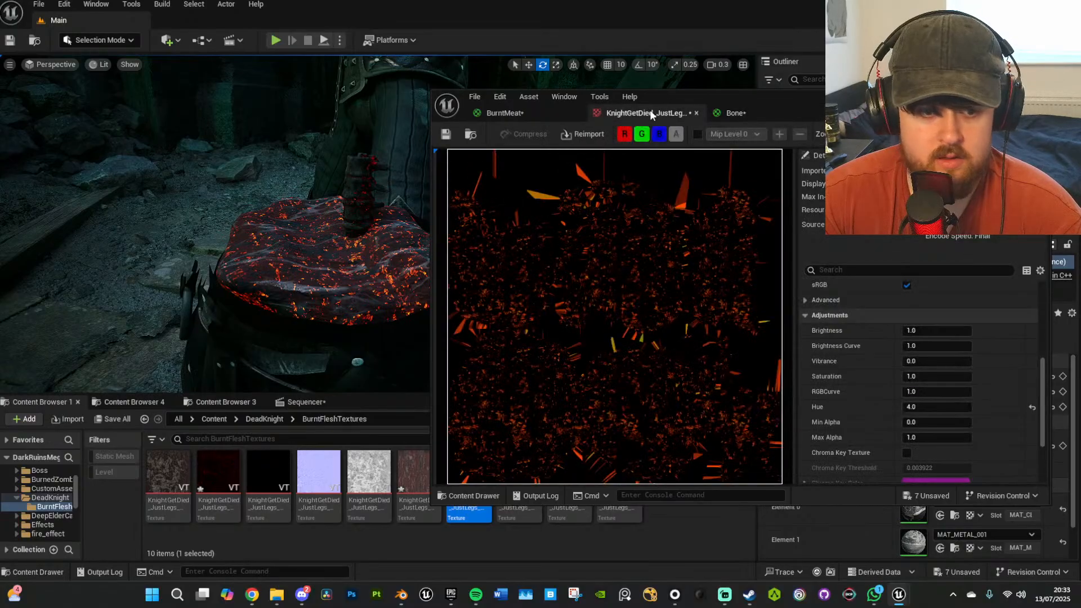
{"action": "left_click", "coordinate": [742, 113]}
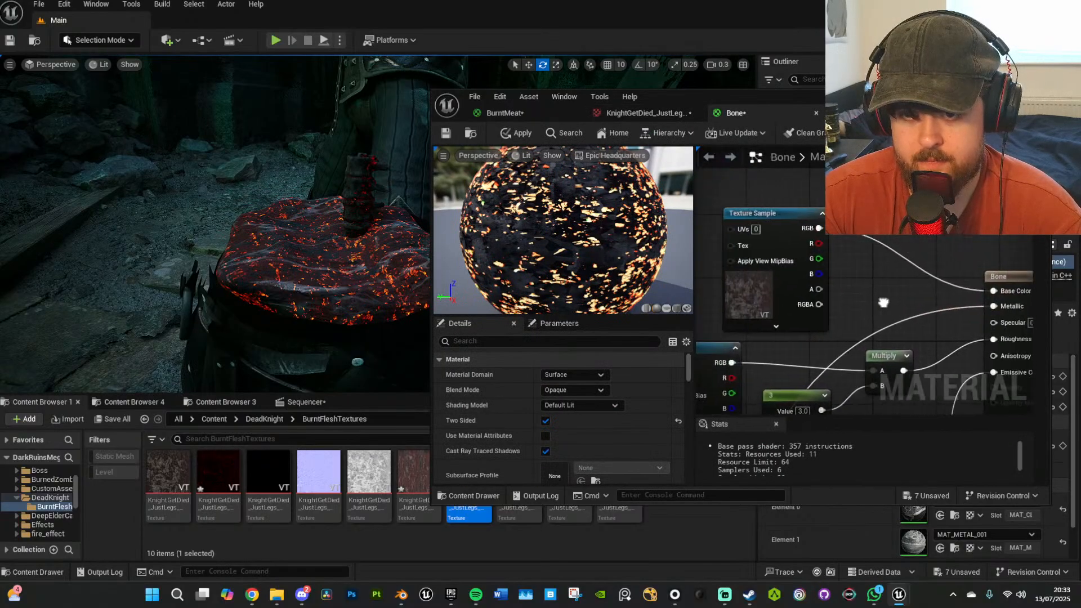
{"action": "left_click", "coordinate": [761, 296]}
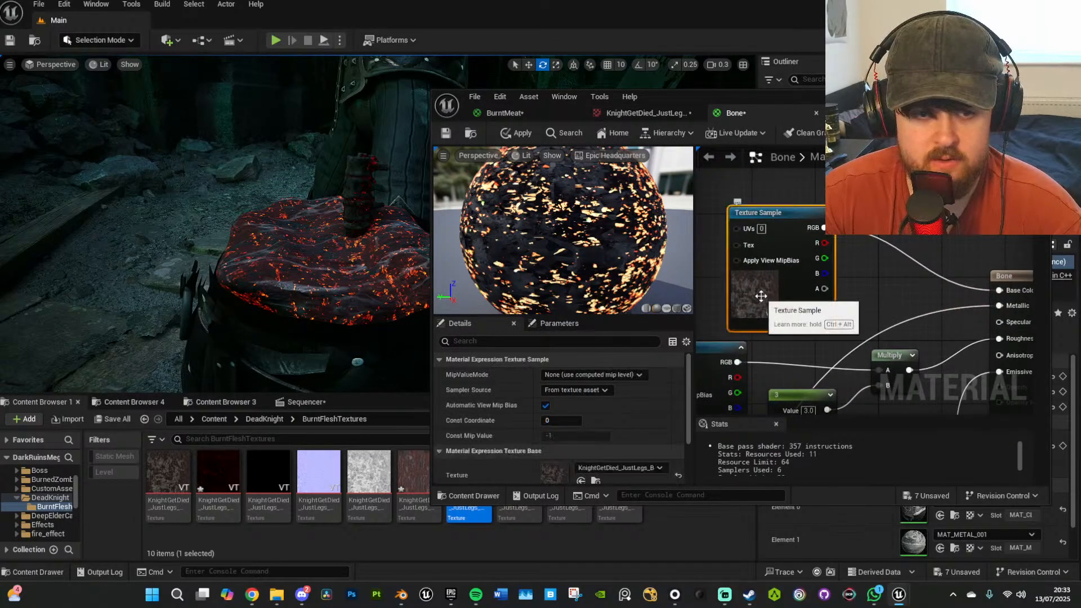
{"action": "right_click_drag", "start_coordinate": [842, 383], "coordinate": [820, 183]}
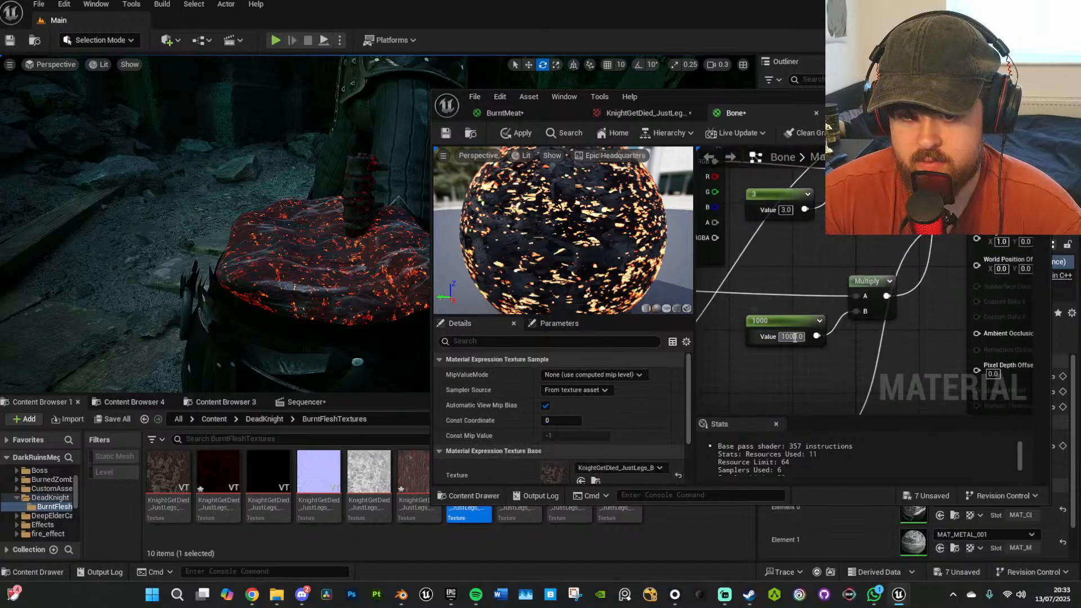
{"action": "key", "text": "BackSpace"}
{"action": "type", "text": "2"}
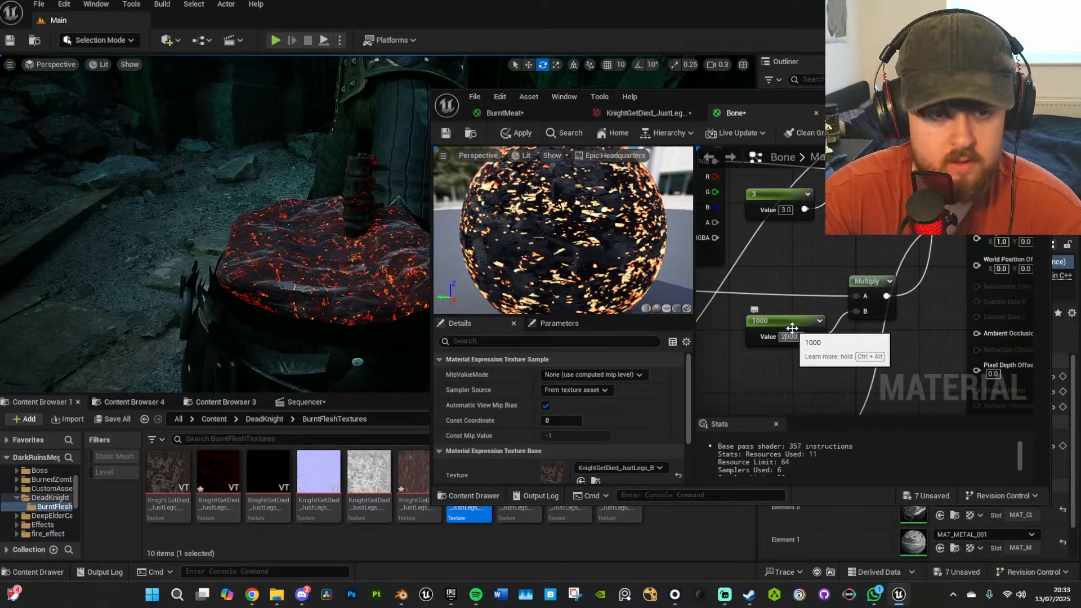
{"action": "key", "text": "Return"}
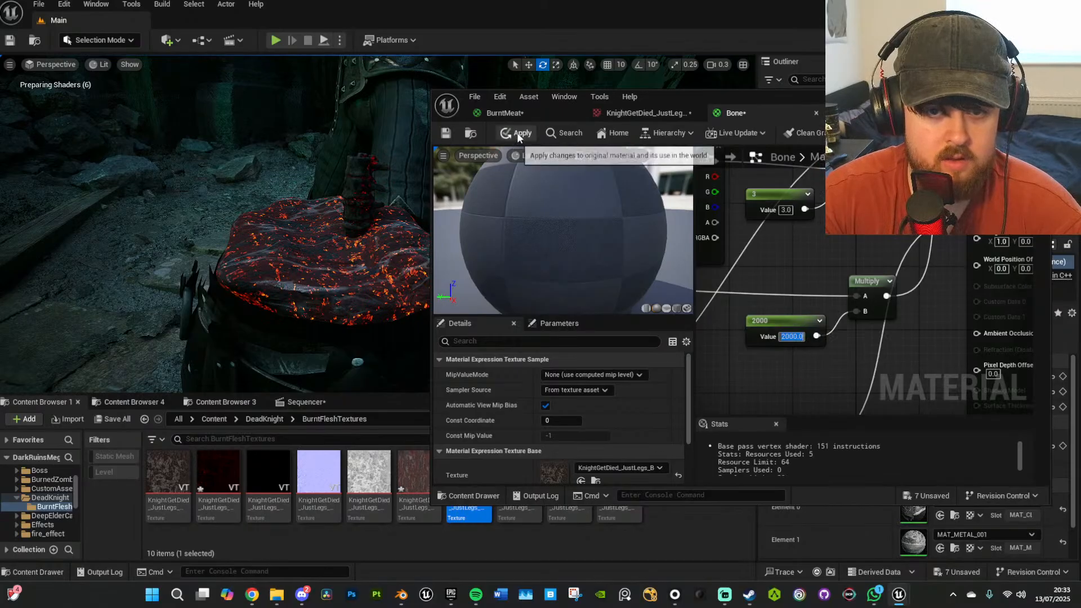
{"action": "left_click", "coordinate": [518, 134]}
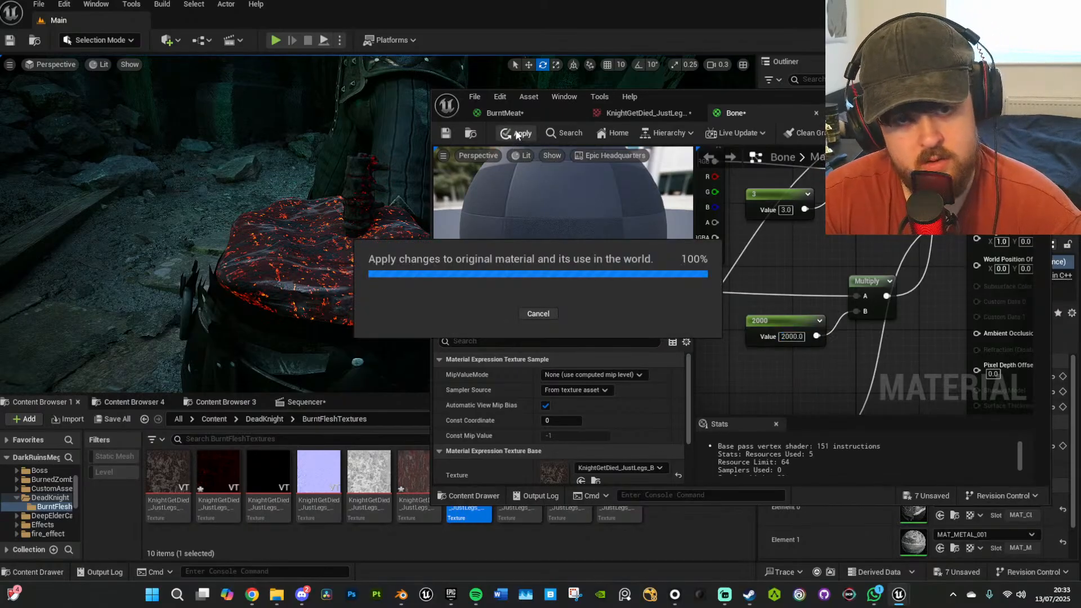
{"action": "left_click", "coordinate": [477, 97]}
{"action": "left_click", "coordinate": [501, 163]}
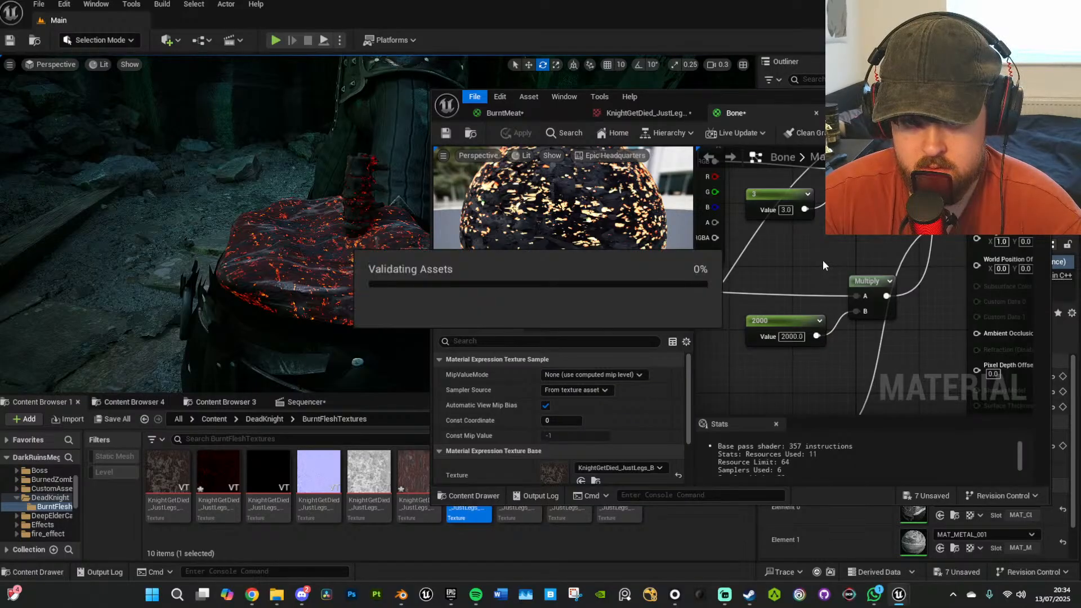
Open the Bone material's base colour texture and set its Brightness Curve to 1.25.
{"action": "right_click_drag", "start_coordinate": [816, 248], "coordinate": [896, 385]}
{"action": "double_click", "coordinate": [823, 242]}
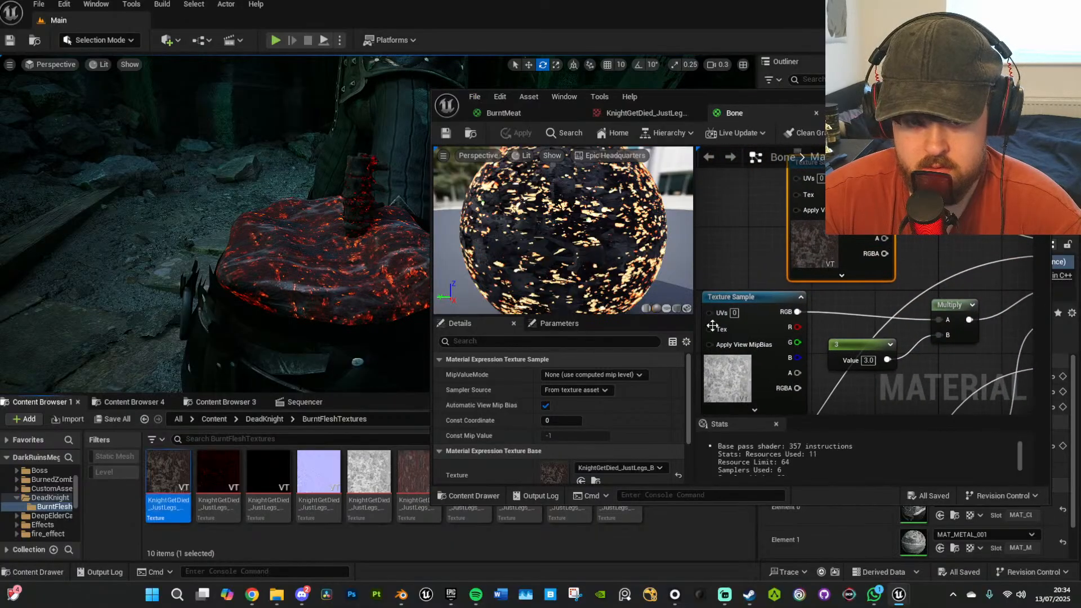
{"action": "double_click", "coordinate": [552, 478]}
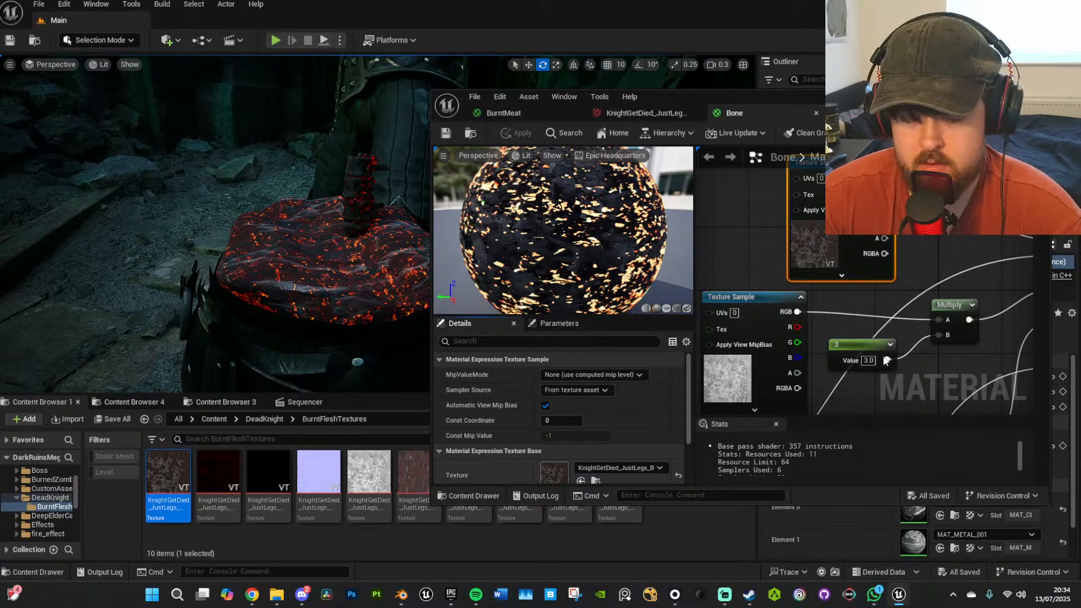
{"action": "scroll", "coordinate": [924, 394], "scroll_direction": "down", "scroll_amount": 10}
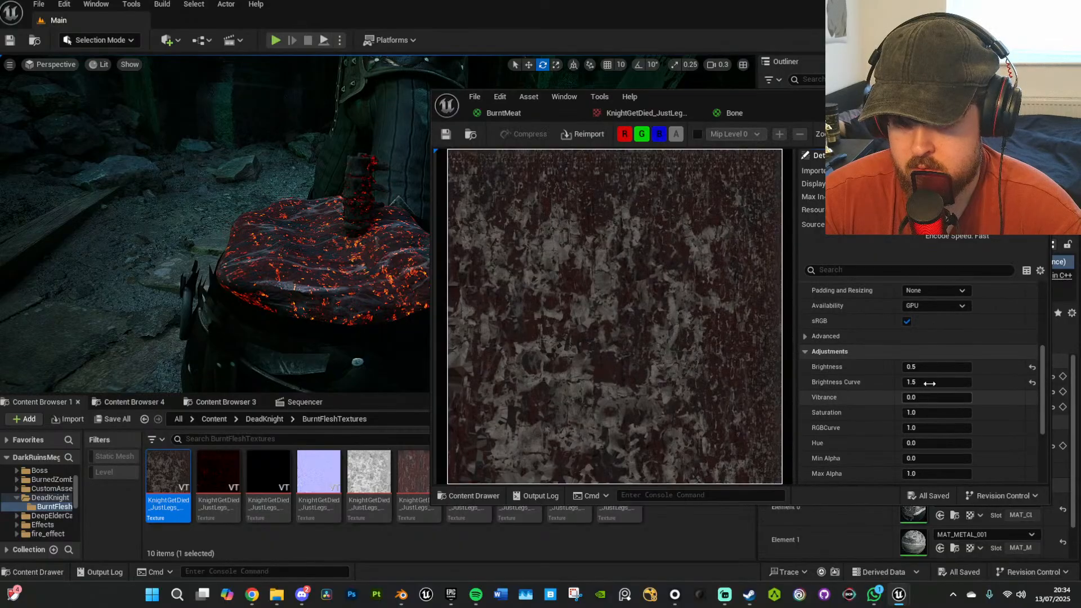
{"action": "left_click", "coordinate": [929, 383]}
{"action": "type", "text": "1.2"}
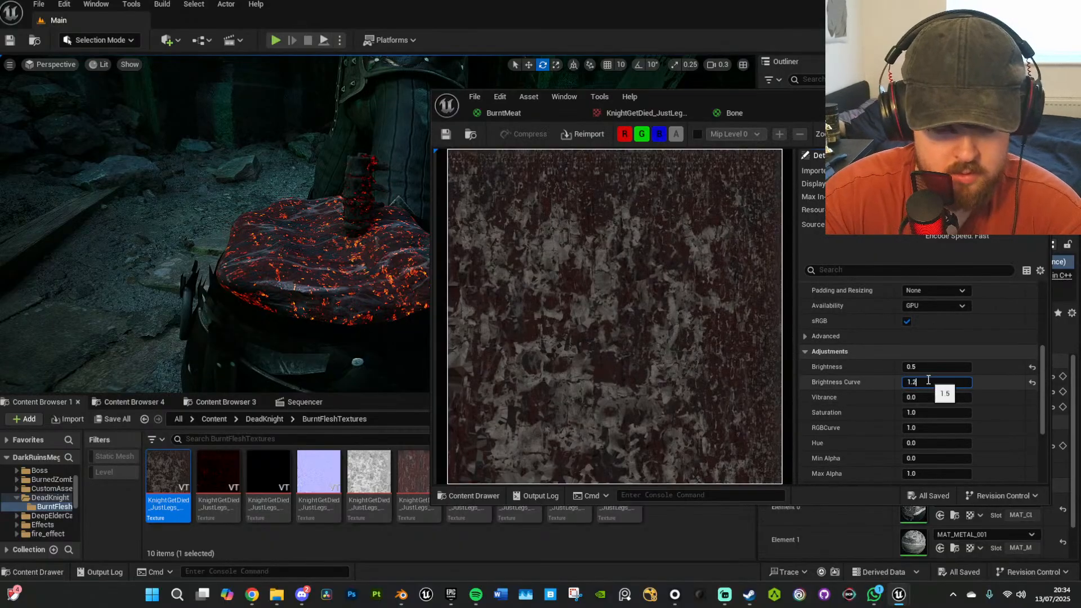
{"action": "type", "text": "5"}
{"action": "key", "text": "Return"}
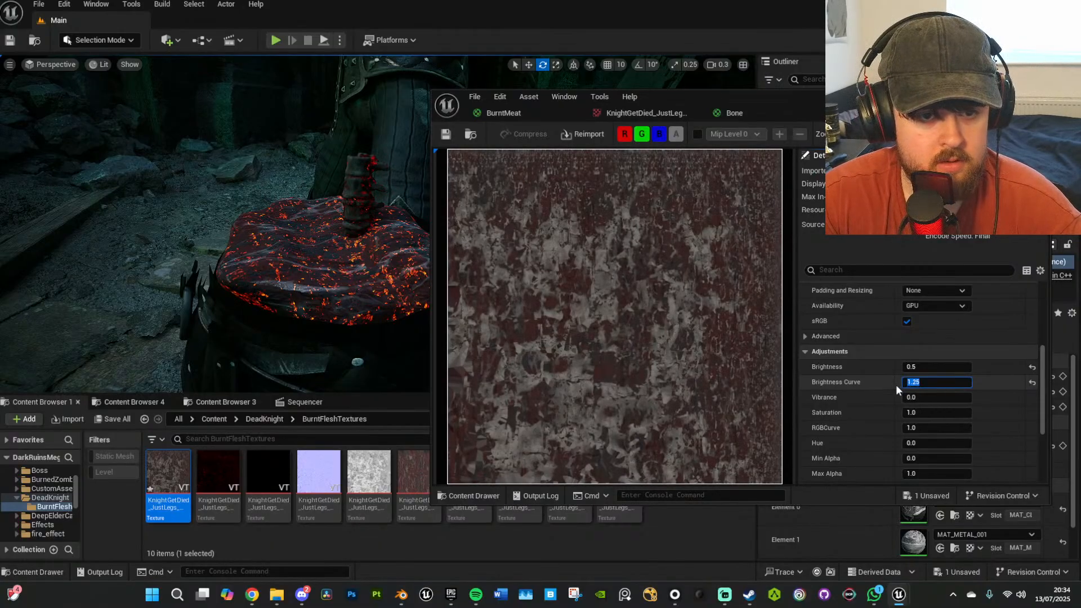
Reset the bone base colour's Brightness to default, try a Brightness Curve of 1.5, and lower the curve to 1.
{"action": "left_click", "coordinate": [1029, 367]}
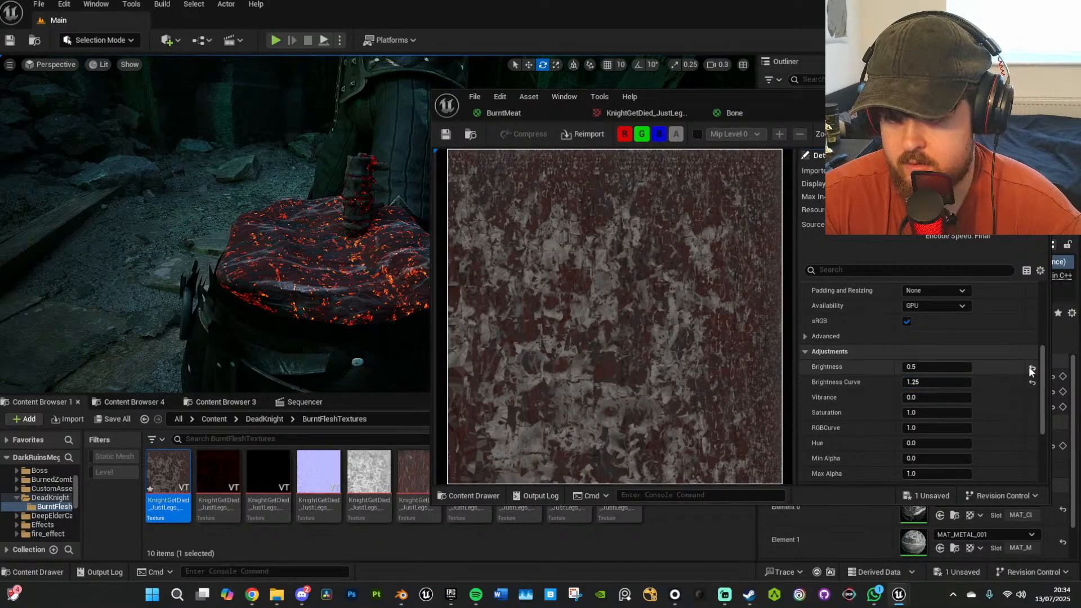
{"action": "left_click", "coordinate": [940, 385]}
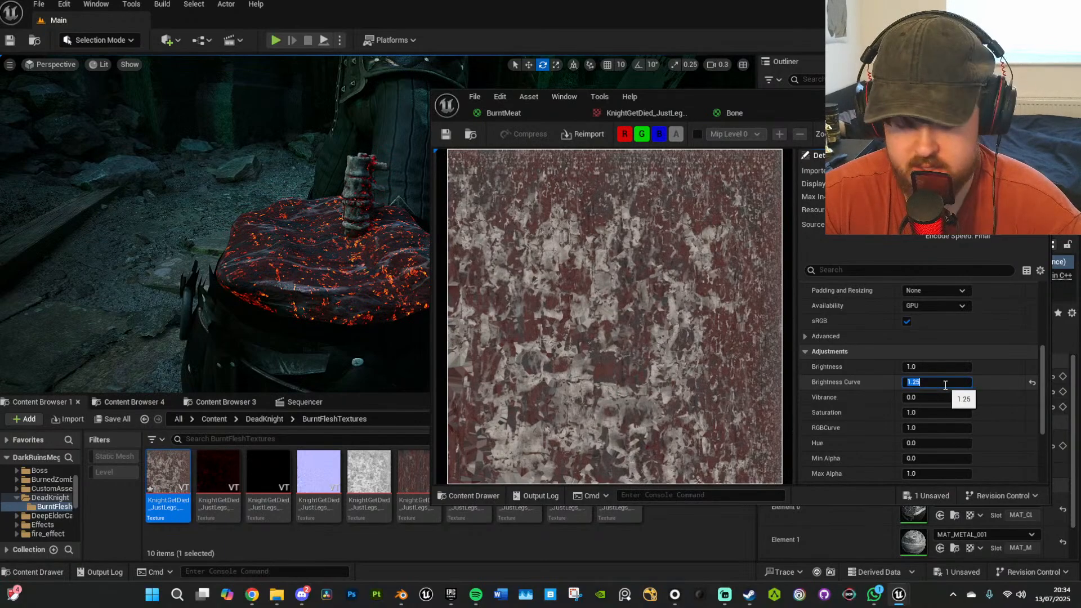
{"action": "key", "text": "Return"}
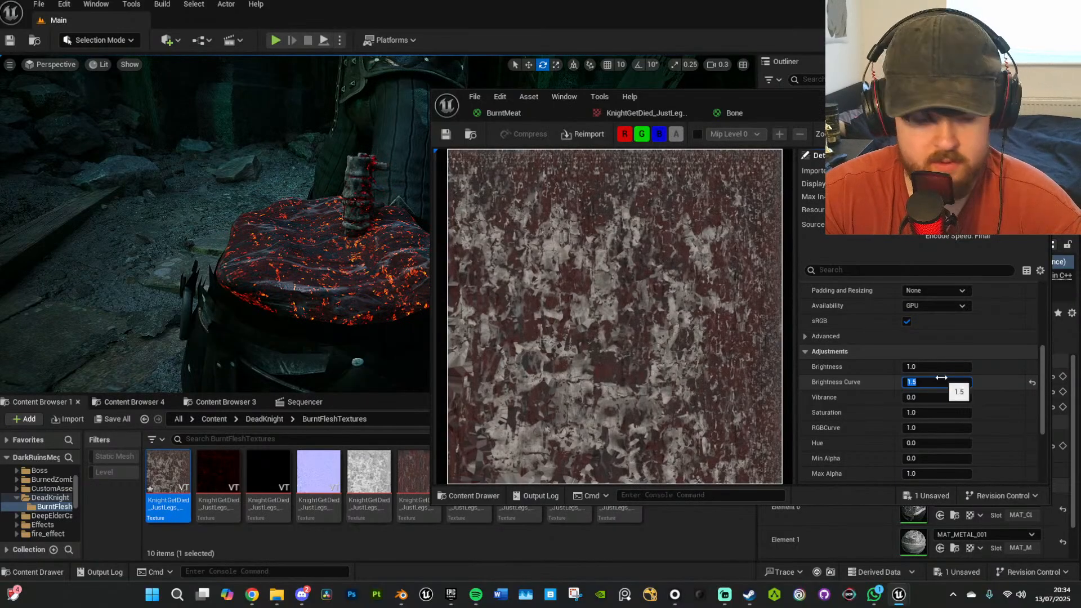
{"action": "type", "text": "1"}
{"action": "key", "text": "Return"}
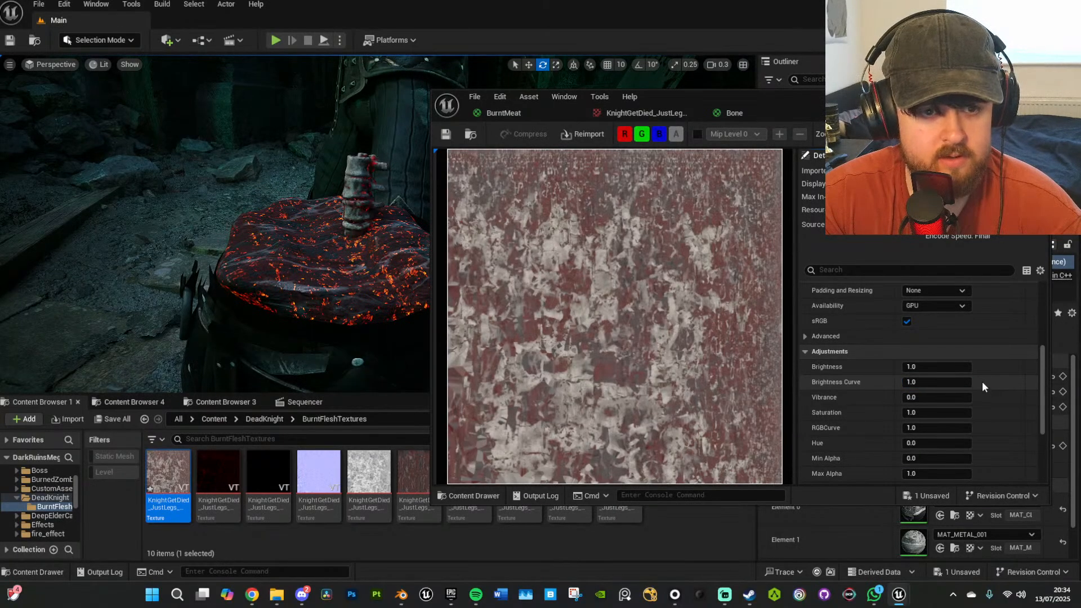
Set the bone base colour's Brightness to 0.5, try a Brightness Curve of 1.1, and reset the curve to its default.
{"action": "left_click", "coordinate": [951, 366]}
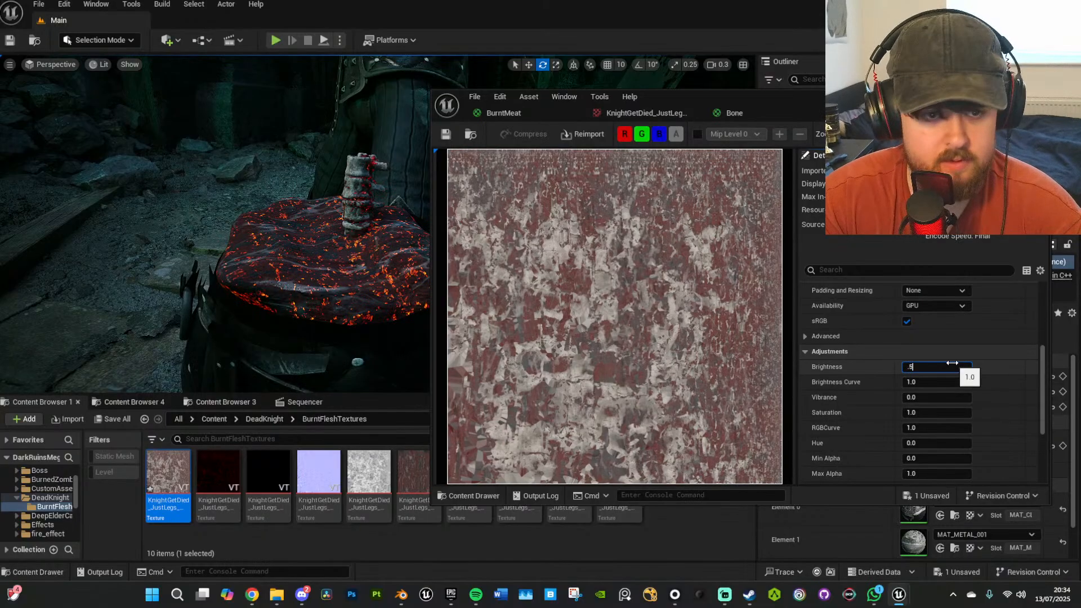
{"action": "key", "text": "Return"}
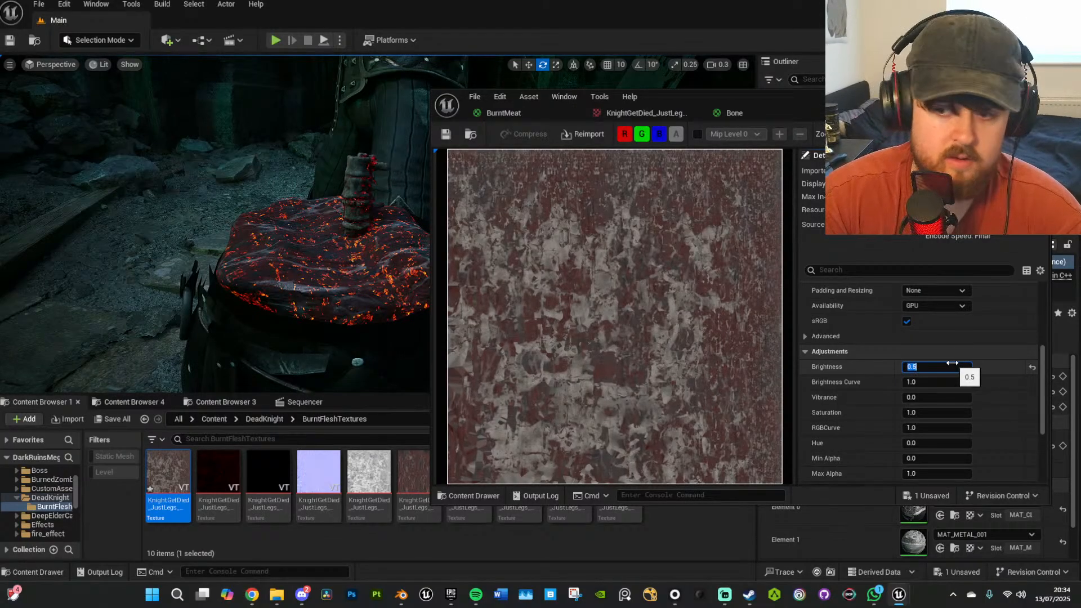
{"action": "left_click", "coordinate": [941, 384]}
{"action": "type", "text": "1"}
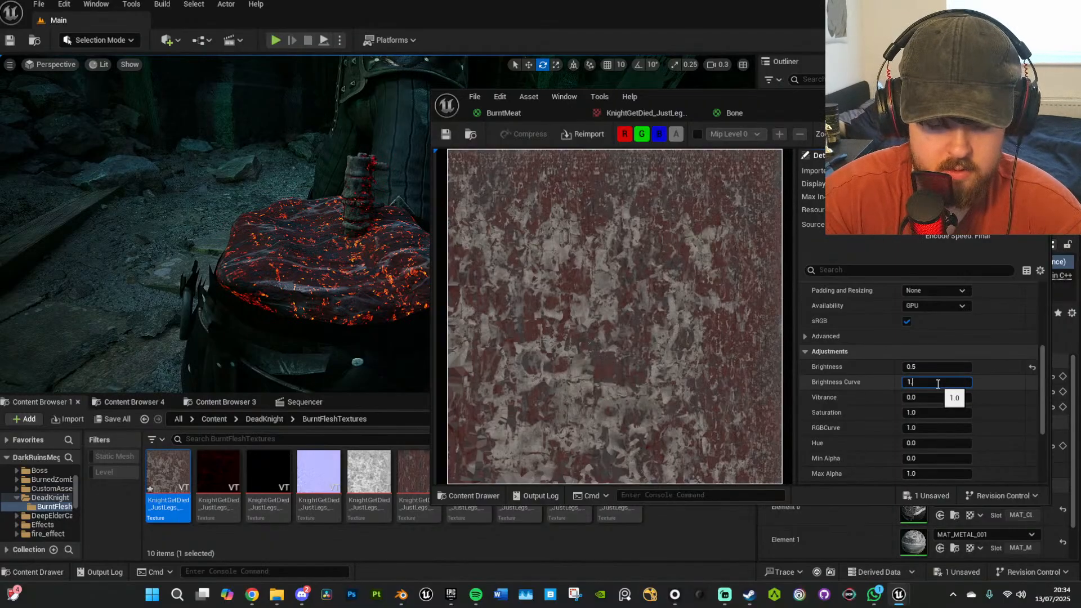
{"action": "type", "text": ".1"}
{"action": "key", "text": "Return"}
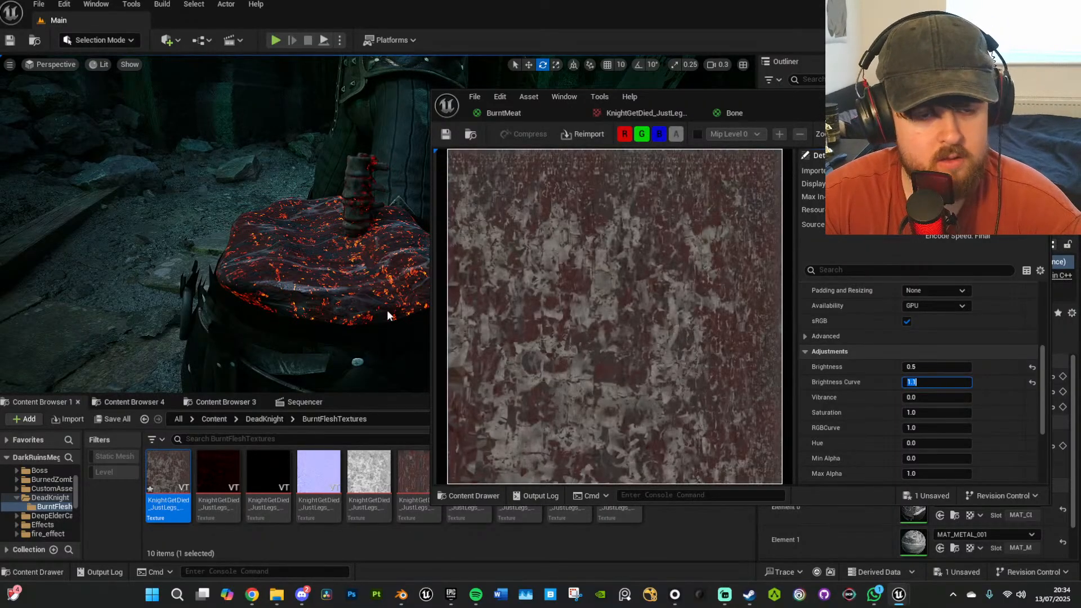
{"action": "mouse_move", "coordinate": [386, 310]}
{"action": "right_mouse_down"}
{"action": "mouse_move", "coordinate": [355, 304]}
{"action": "mouse_move", "coordinate": [424, 311]}
{"action": "mouse_move", "coordinate": [405, 307]}
{"action": "right_mouse_up"}
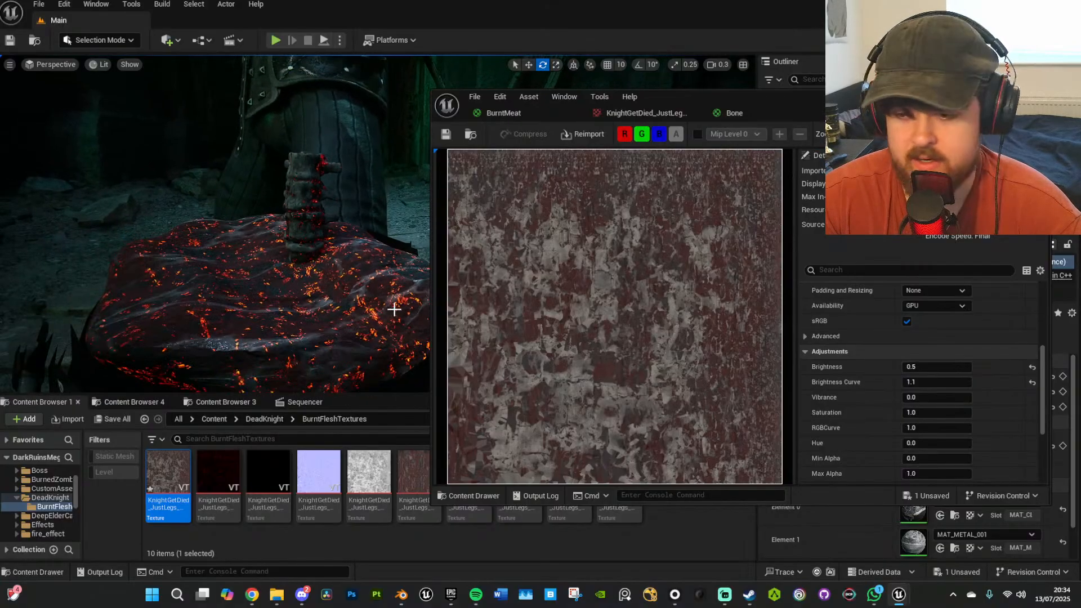
{"action": "left_click", "coordinate": [1031, 382]}
Open the emissive texture used in the Bone material, set its Hue to 5, and save all modified assets.
{"action": "left_click", "coordinate": [769, 111]}
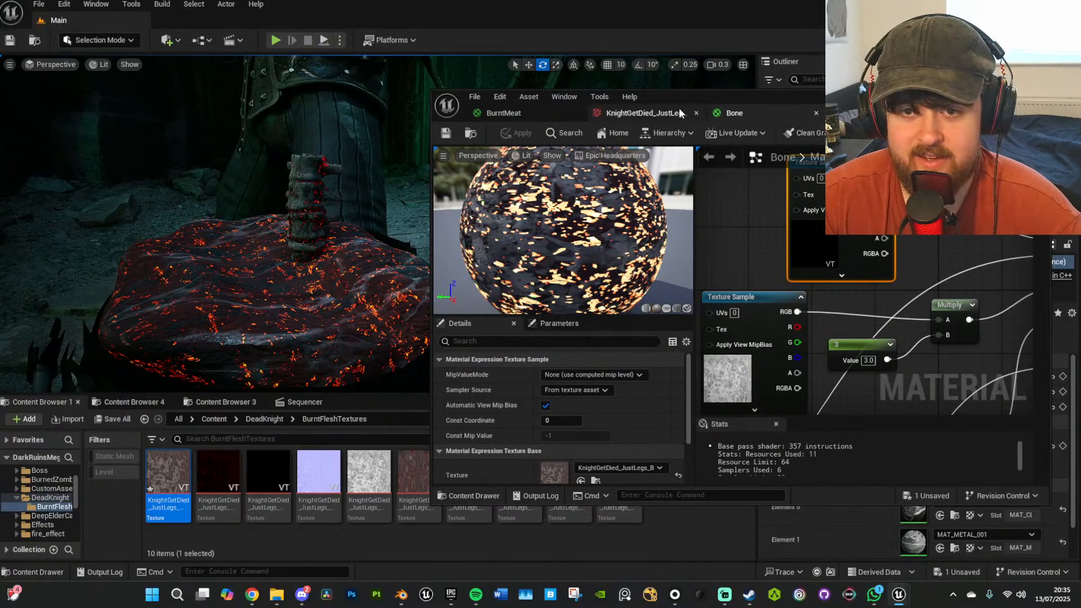
{"action": "scroll", "coordinate": [870, 264], "scroll_direction": "down", "scroll_amount": 1}
{"action": "right_click_drag", "start_coordinate": [873, 298], "coordinate": [861, 155]}
{"action": "scroll", "coordinate": [886, 247], "scroll_direction": "down", "scroll_amount": 1}
{"action": "right_click_drag", "start_coordinate": [819, 300], "coordinate": [837, 359]}
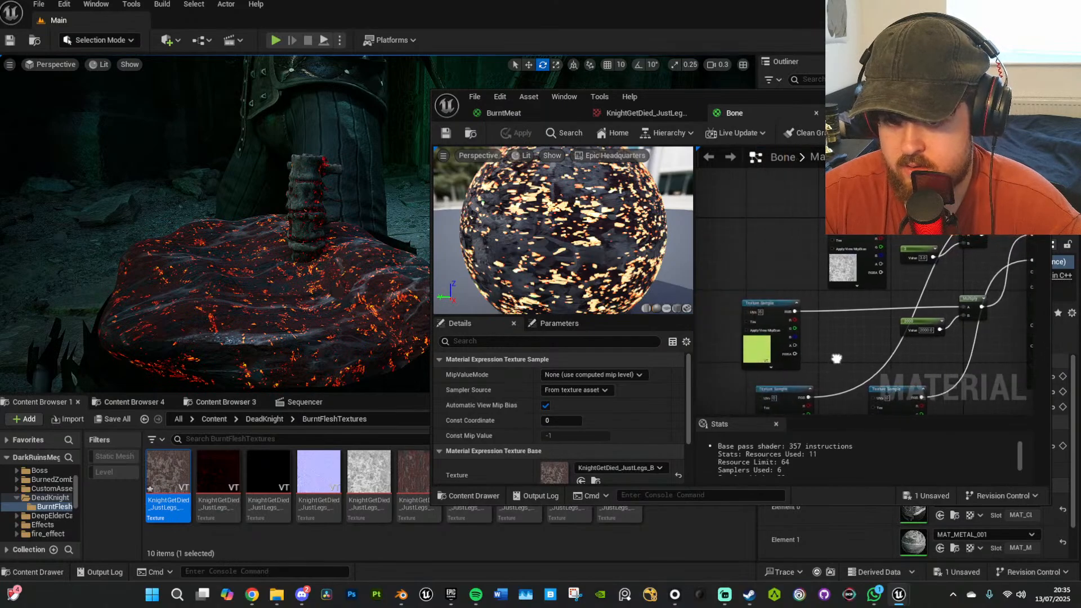
{"action": "left_click", "coordinate": [760, 357]}
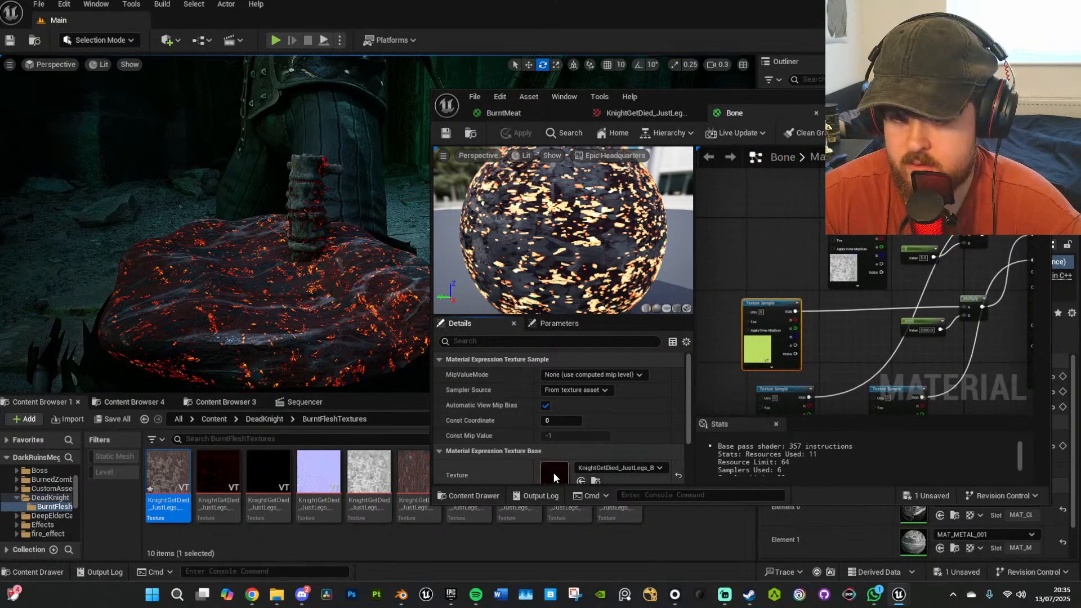
{"action": "double_click", "coordinate": [920, 419]}
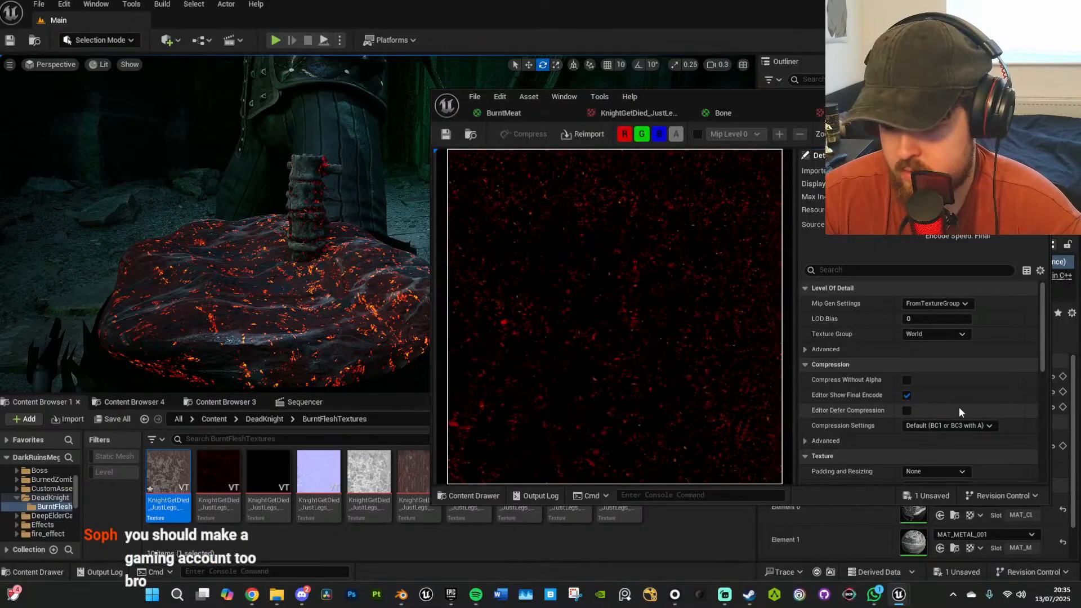
{"action": "scroll", "coordinate": [958, 406], "scroll_direction": "down", "scroll_amount": 5}
{"action": "scroll", "coordinate": [947, 401], "scroll_direction": "down", "scroll_amount": 2}
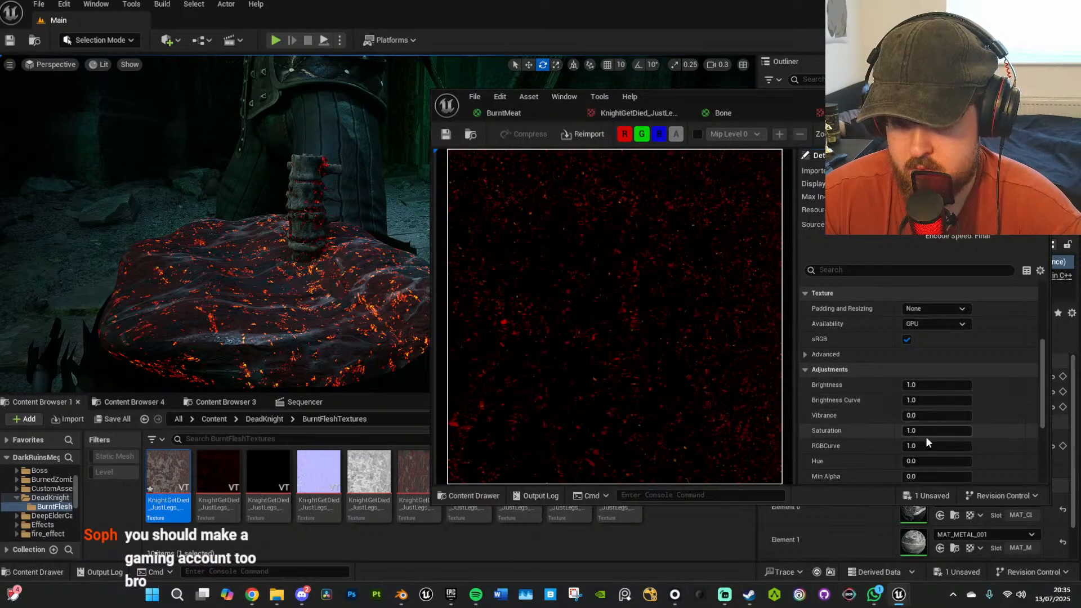
{"action": "type", "text": "5"}
{"action": "key", "text": "Return"}
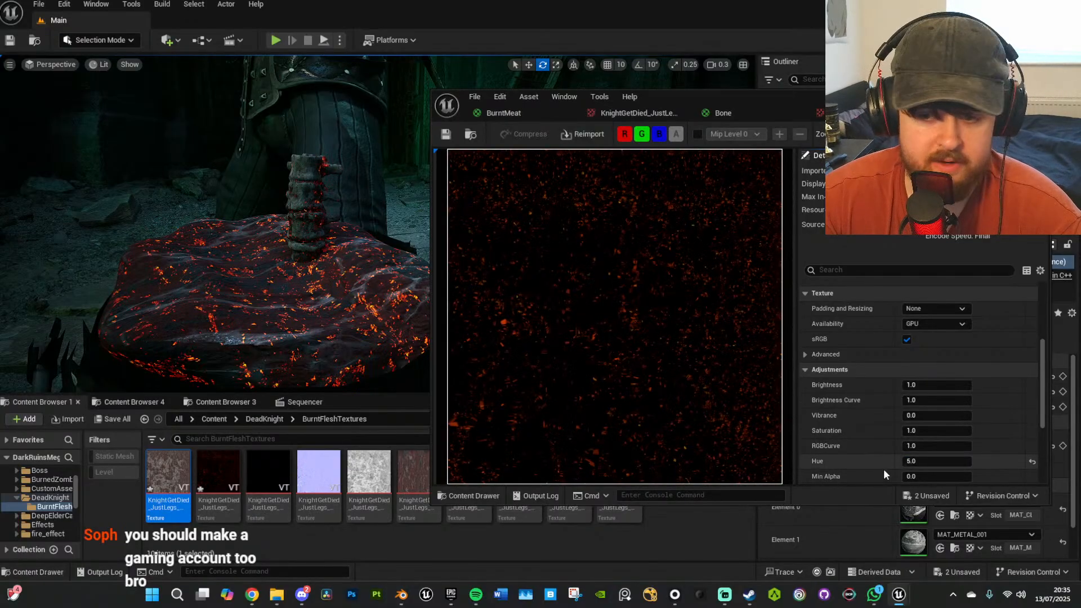
{"action": "left_click", "coordinate": [475, 97]}
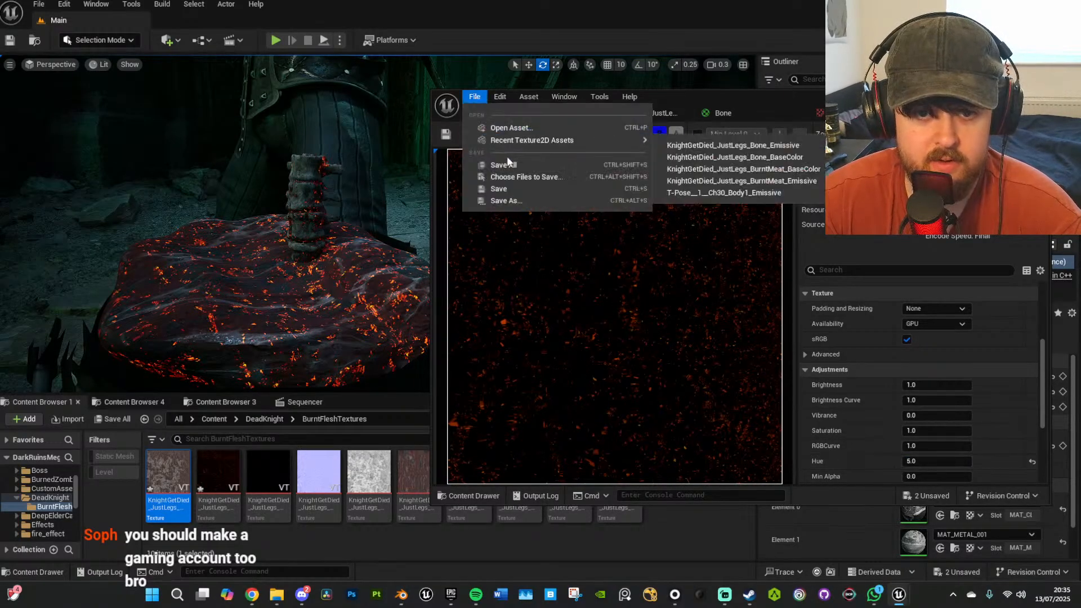
{"action": "left_click", "coordinate": [508, 163]}
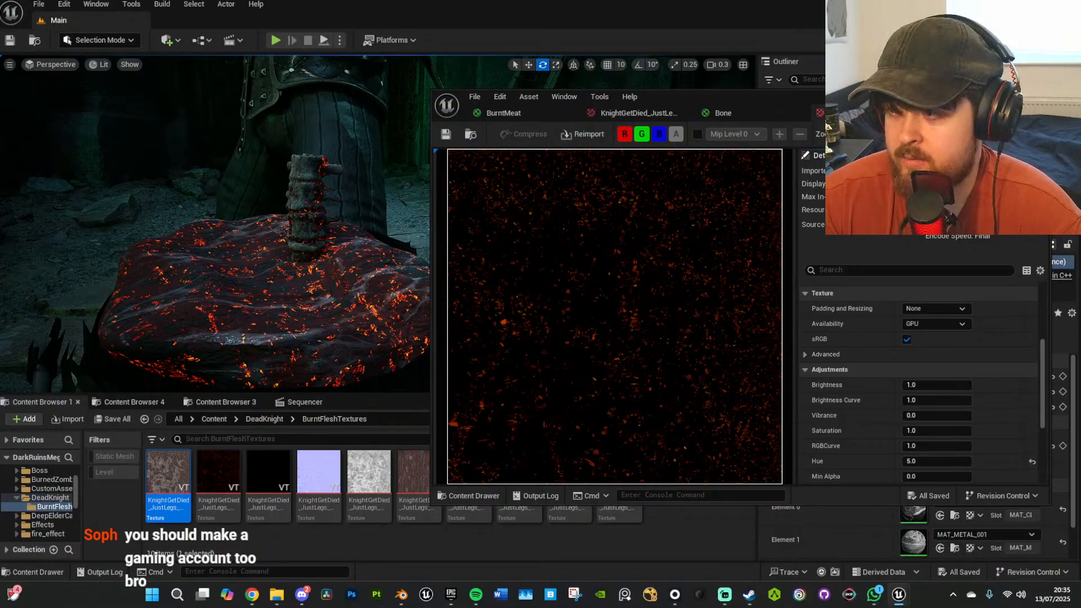
Raise the Bone emissive texture's Hue to 6 and return to the Bone material graph.
{"action": "left_click", "coordinate": [977, 113]}
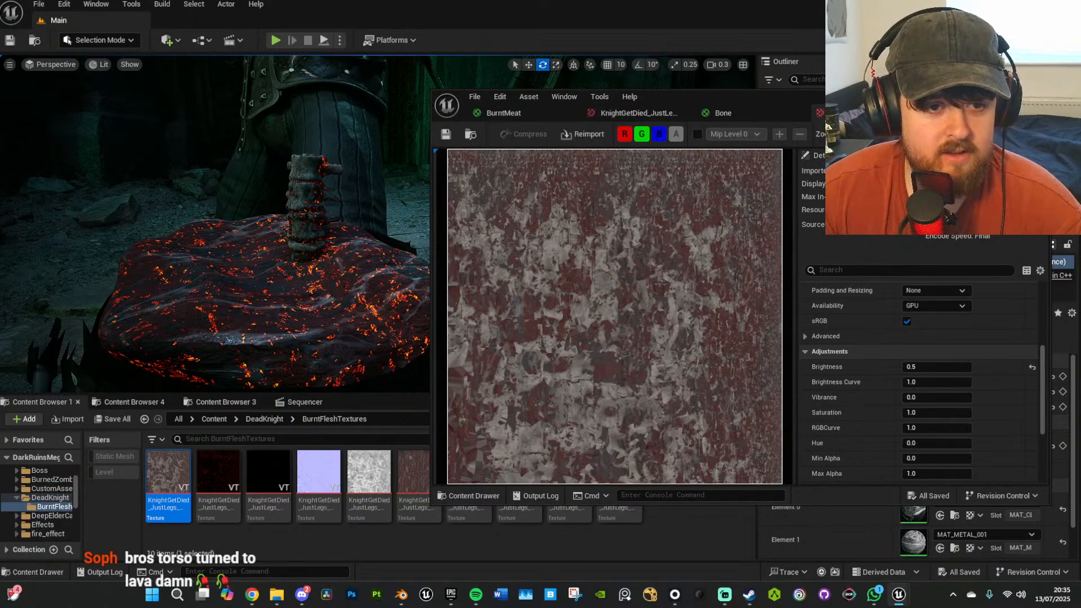
{"action": "left_click", "coordinate": [968, 113]}
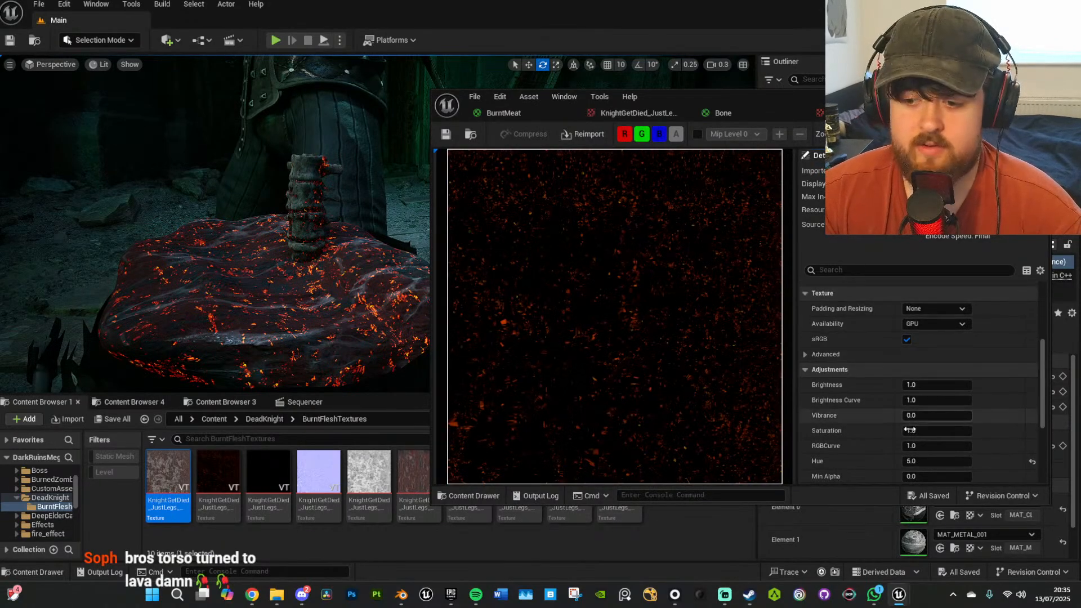
{"action": "scroll", "coordinate": [911, 427], "scroll_direction": "down", "scroll_amount": 2}
{"action": "type", "text": "6"}
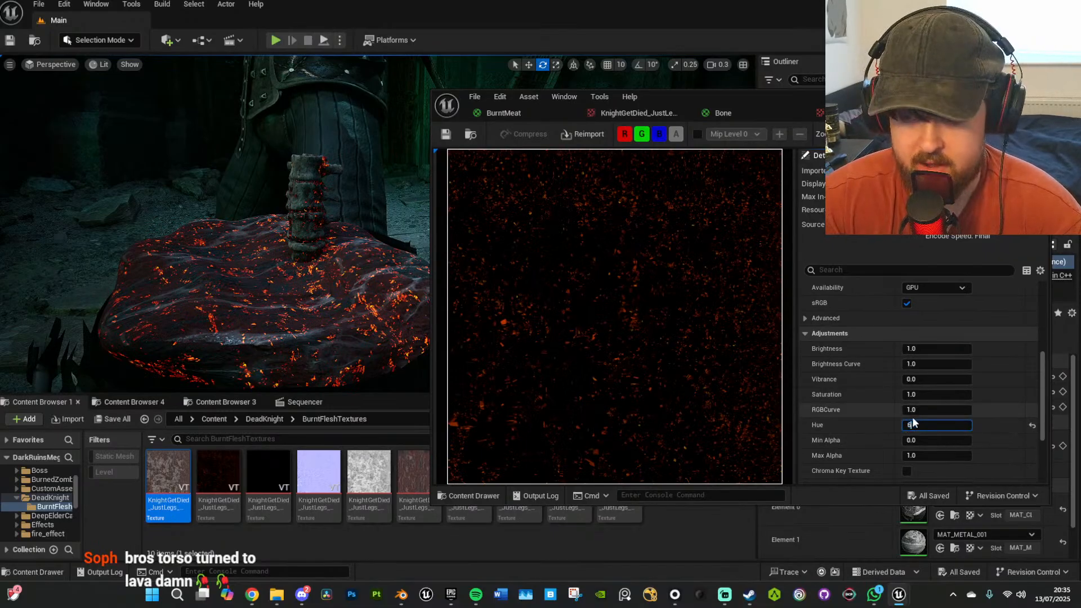
{"action": "key", "text": "Return"}
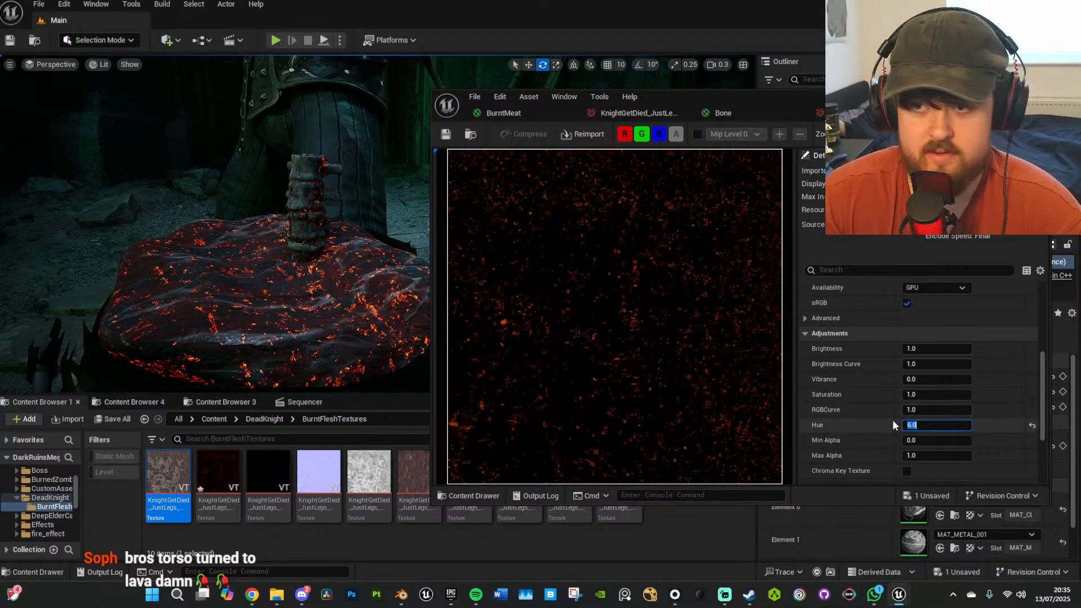
{"action": "left_click", "coordinate": [864, 112]}
{"action": "left_click", "coordinate": [749, 112]}
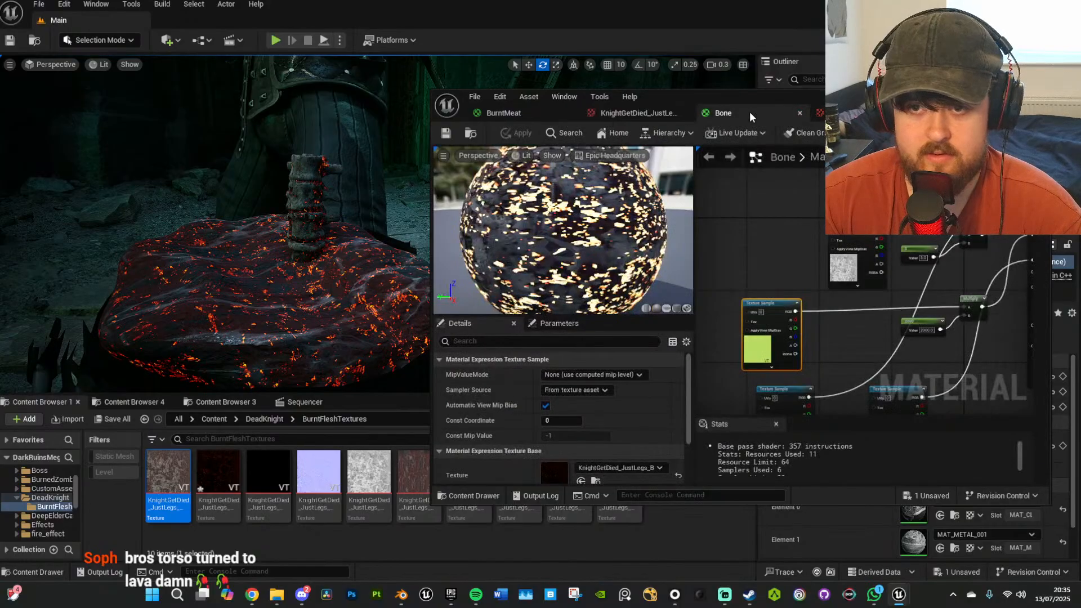
Reposition the emissive Texture Sample node beside its Multiply node in the Bone material graph and check the surrounding connections.
{"action": "right_click_drag", "start_coordinate": [858, 288], "coordinate": [786, 325]}
{"action": "left_click", "coordinate": [799, 237]}
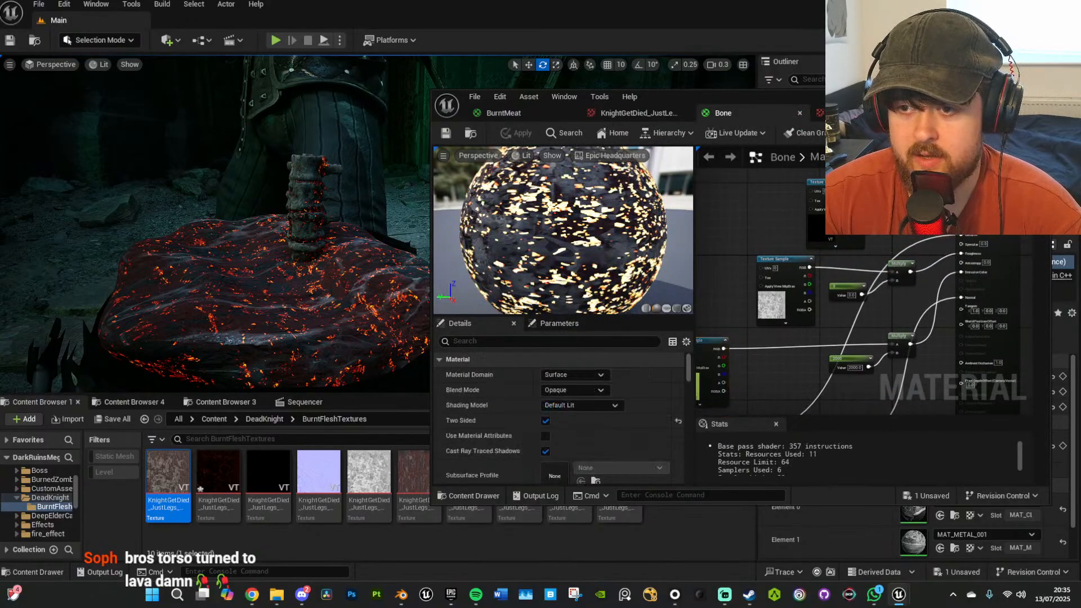
{"action": "left_click_drag", "start_coordinate": [821, 235], "coordinate": [747, 235]}
{"action": "right_click_drag", "start_coordinate": [772, 276], "coordinate": [808, 249]}
{"action": "left_click_drag", "start_coordinate": [805, 258], "coordinate": [786, 260]}
{"action": "right_click_drag", "start_coordinate": [798, 300], "coordinate": [831, 251]}
{"action": "left_click_drag", "start_coordinate": [762, 305], "coordinate": [794, 308]}
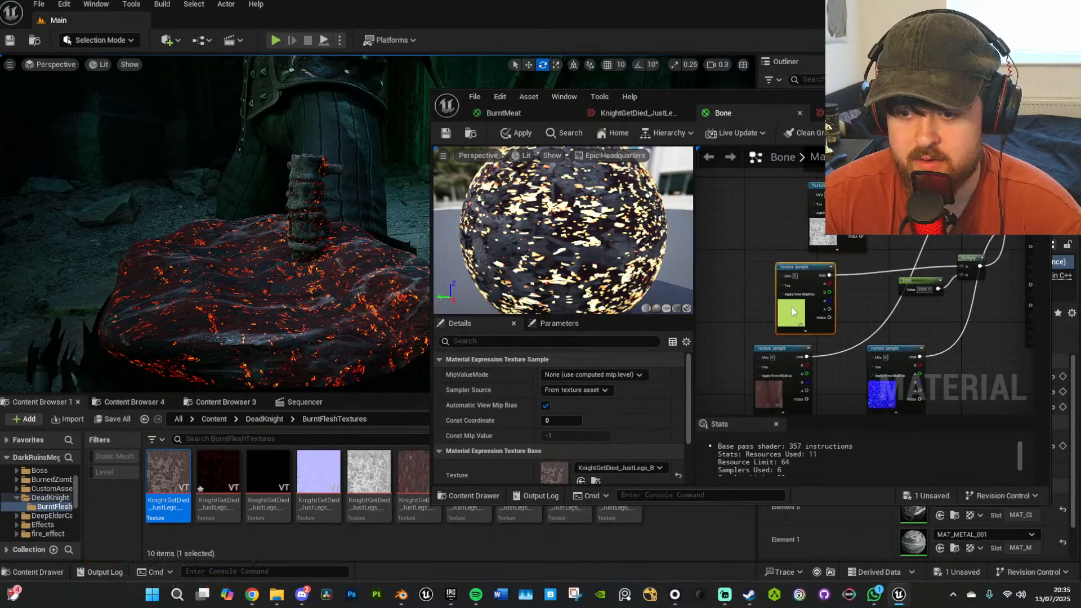
{"action": "right_click_drag", "start_coordinate": [820, 343], "coordinate": [803, 323]}
{"action": "right_click_drag", "start_coordinate": [963, 329], "coordinate": [919, 364]}
{"action": "left_click", "coordinate": [933, 326]}
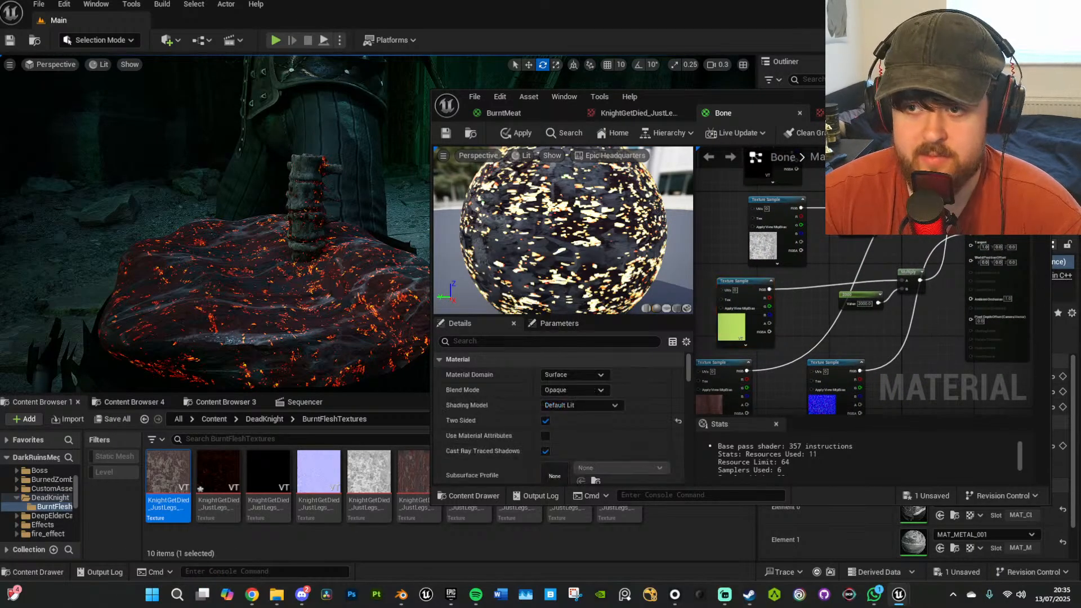
Look over the open emissive textures, save all modified assets from the BurntMeat material, and close the asset editors, applying the pending changes.
{"action": "left_click", "coordinate": [859, 113]}
{"action": "left_click", "coordinate": [850, 114]}
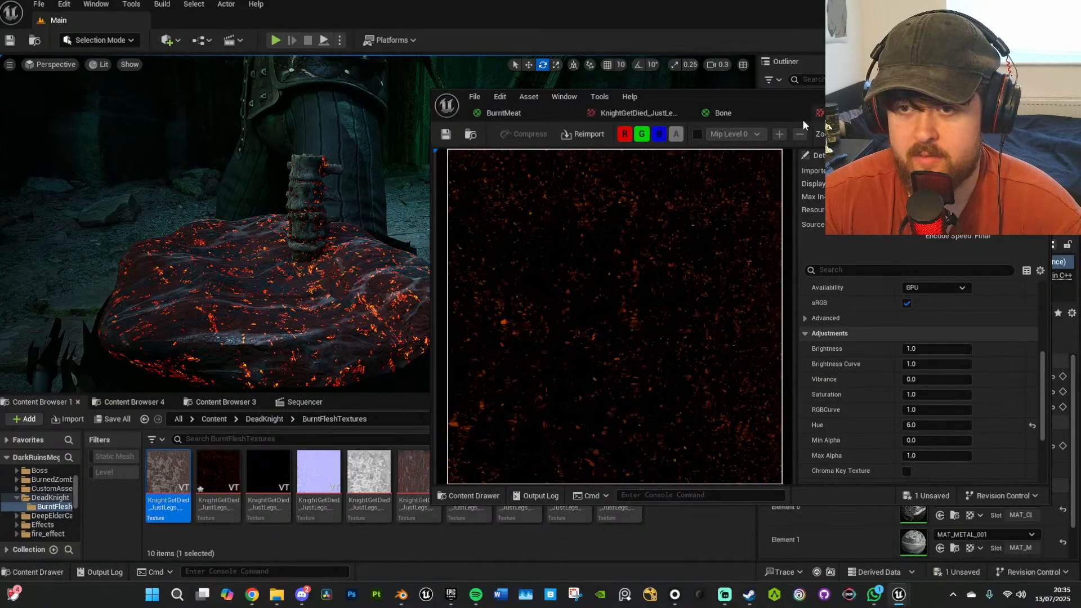
{"action": "left_click", "coordinate": [734, 116]}
{"action": "left_click", "coordinate": [648, 112]}
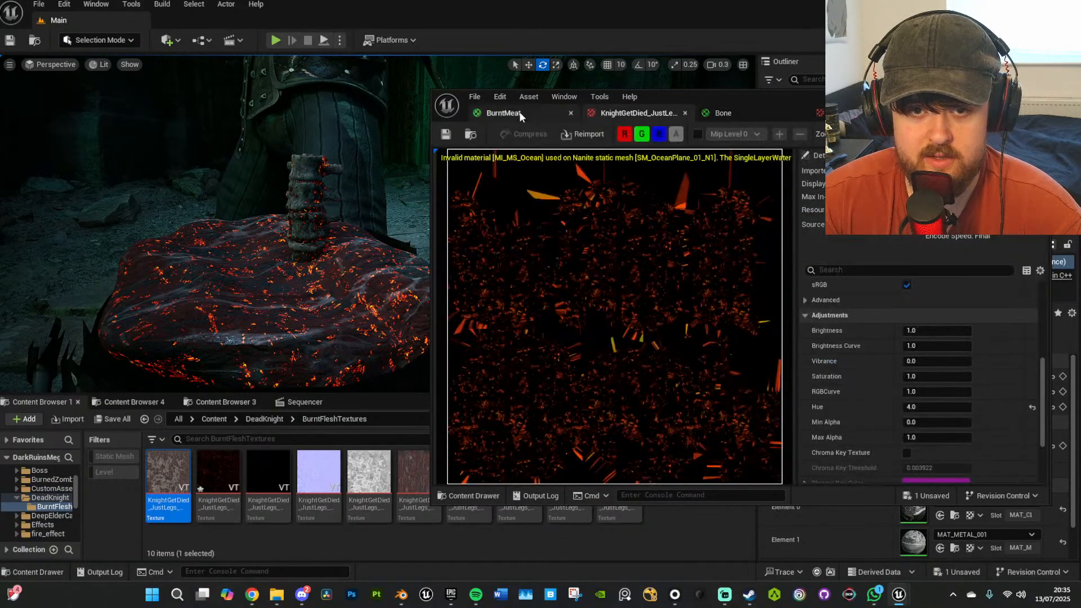
{"action": "left_click", "coordinate": [519, 112]}
{"action": "left_click", "coordinate": [474, 98]}
{"action": "mouse_move", "coordinate": [502, 144]}
{"action": "left_click", "coordinate": [505, 165]}
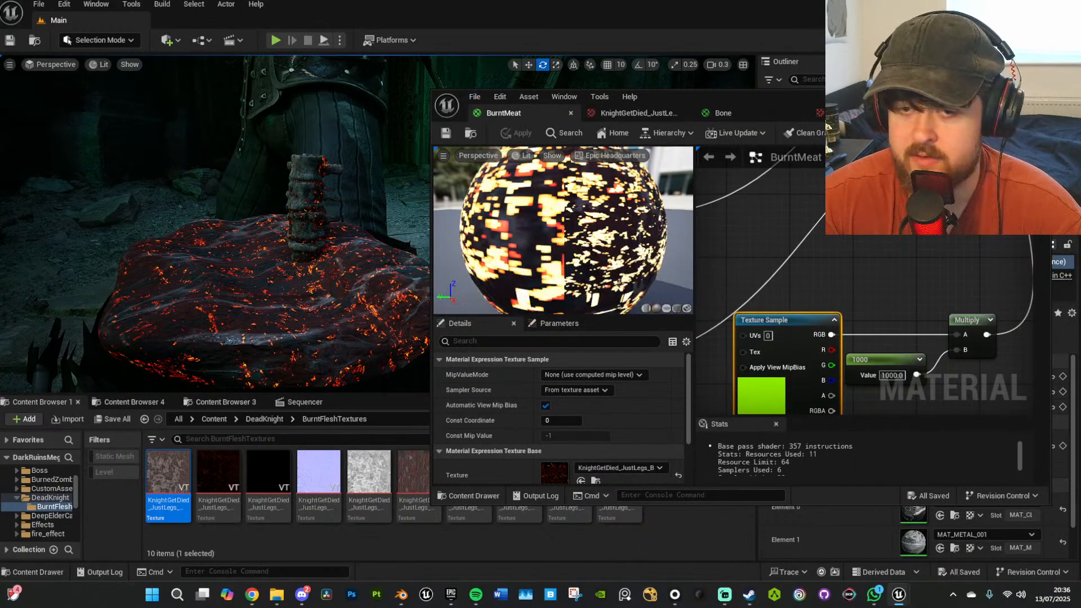
{"action": "left_click", "coordinate": [1038, 96]}
{"action": "left_click", "coordinate": [572, 320]}
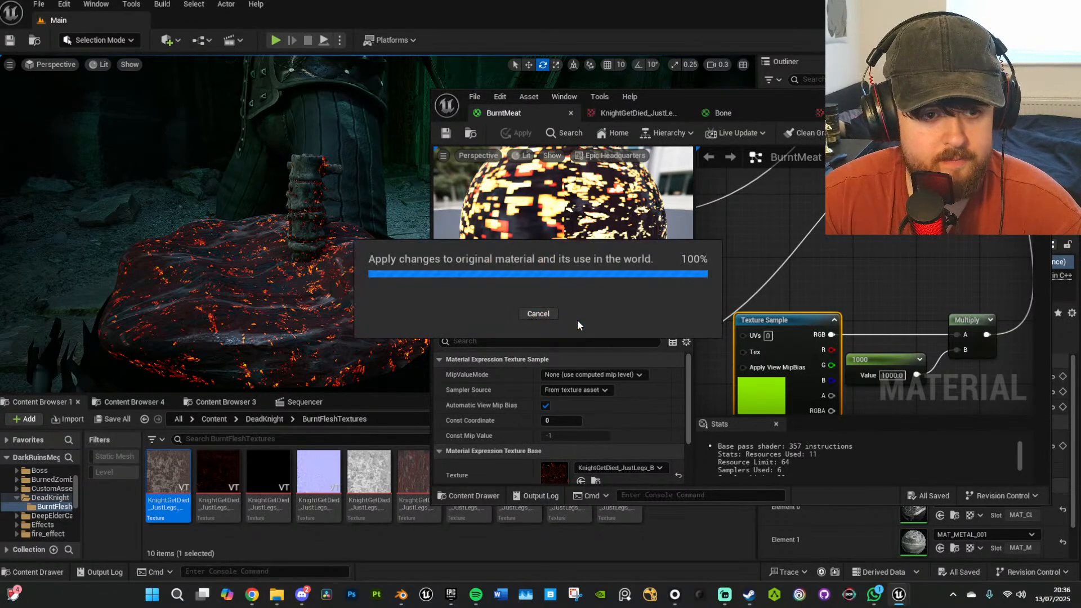
Open the legs' MAT_METAL_001 material, enable Two Sided, and apply the change.
{"action": "scroll", "coordinate": [916, 507], "scroll_direction": "down", "scroll_amount": 2}
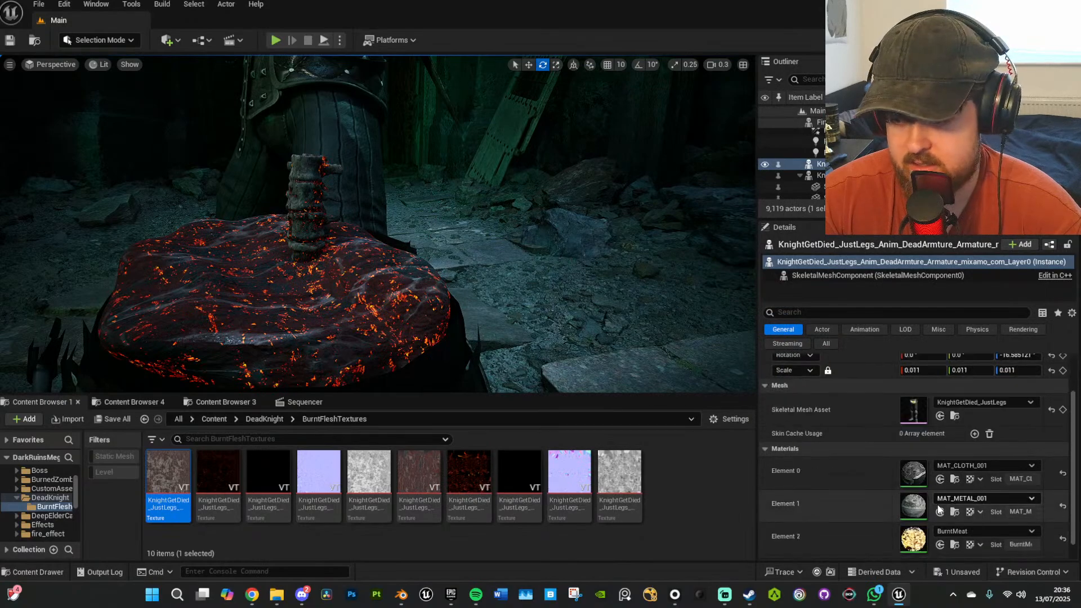
{"action": "double_click", "coordinate": [916, 507]}
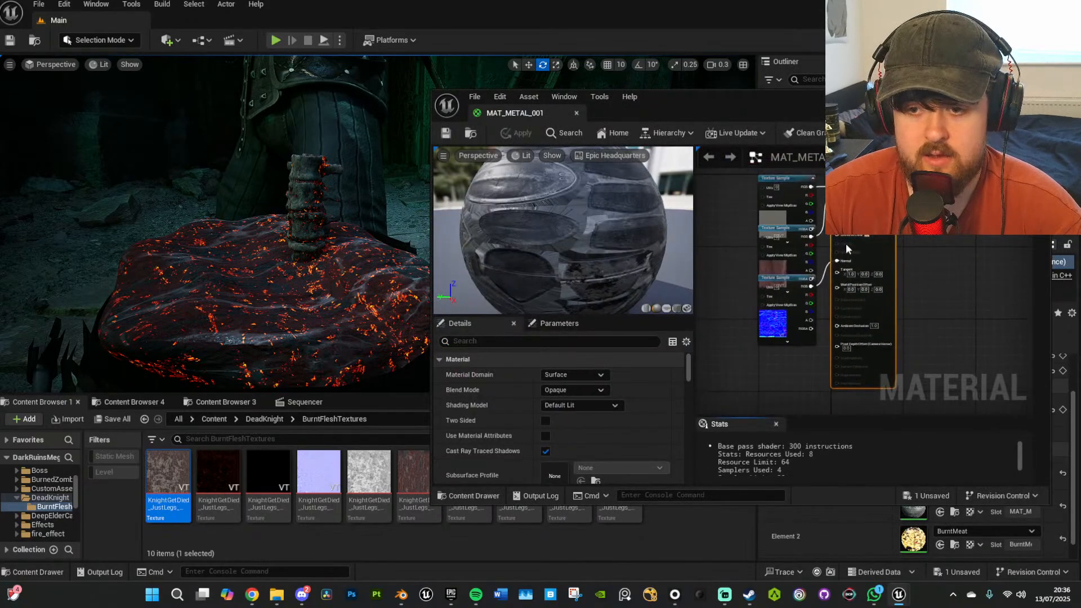
{"action": "left_click", "coordinate": [546, 421]}
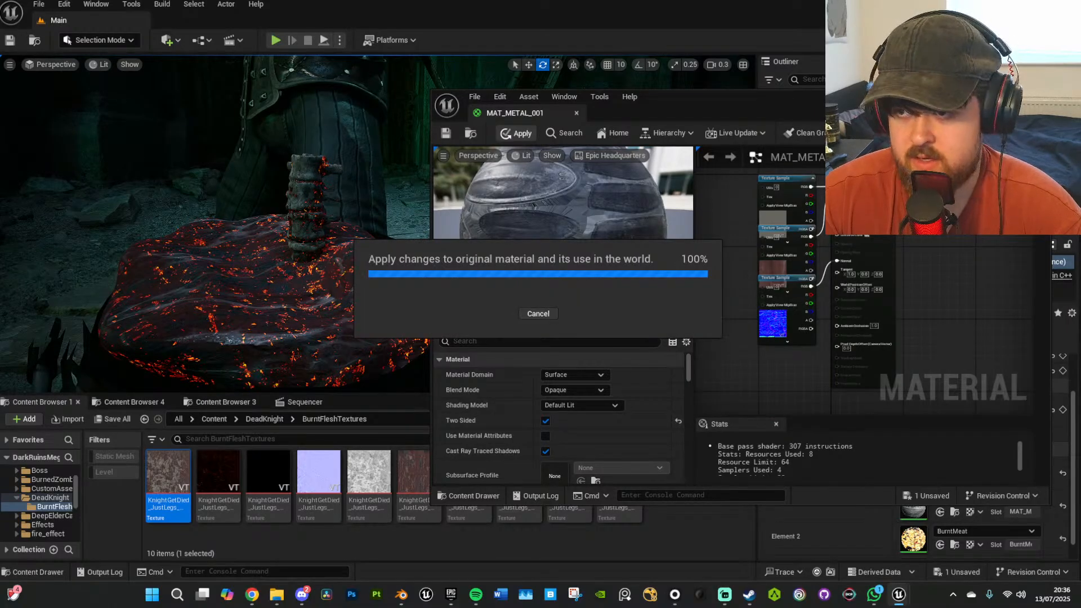
Make the legs' MAT_CLOTH_001 material Two Sided, apply the change, and save all modified assets.
{"action": "left_click", "coordinate": [909, 515]}
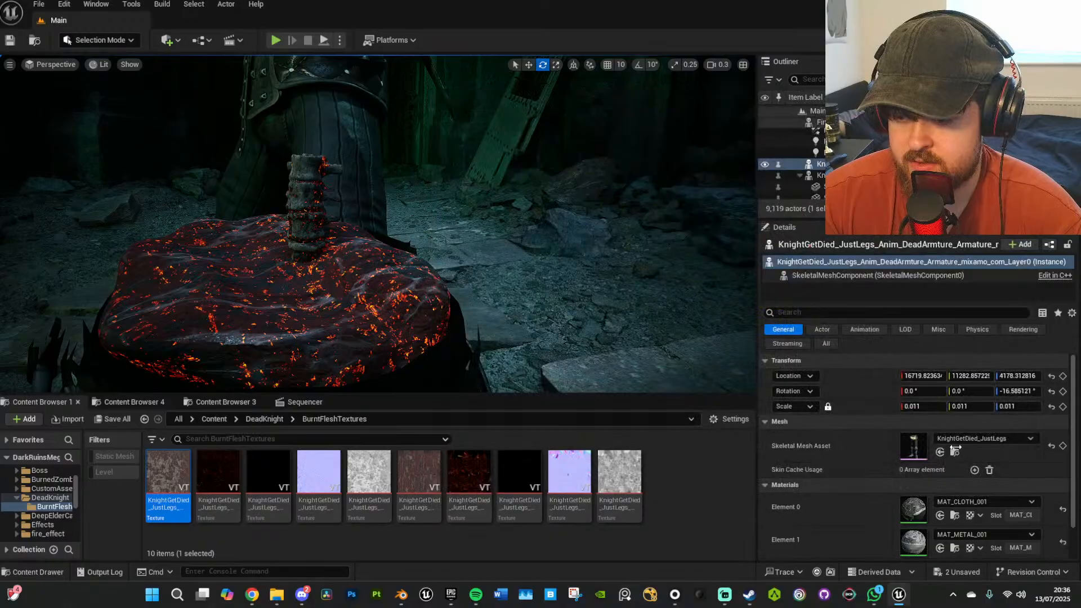
{"action": "double_click", "coordinate": [908, 510]}
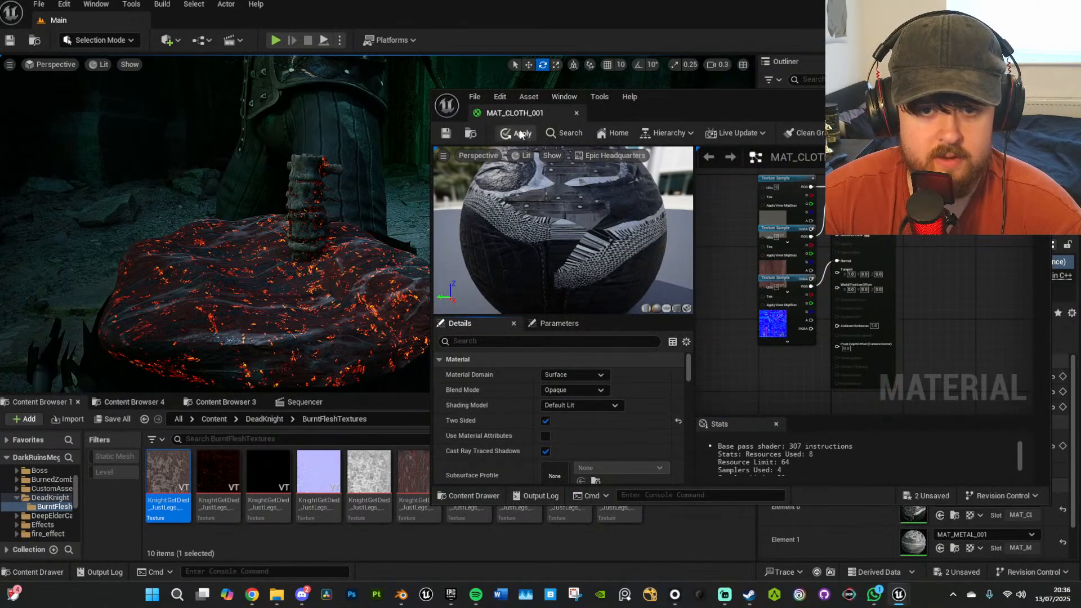
{"action": "left_click", "coordinate": [515, 131]}
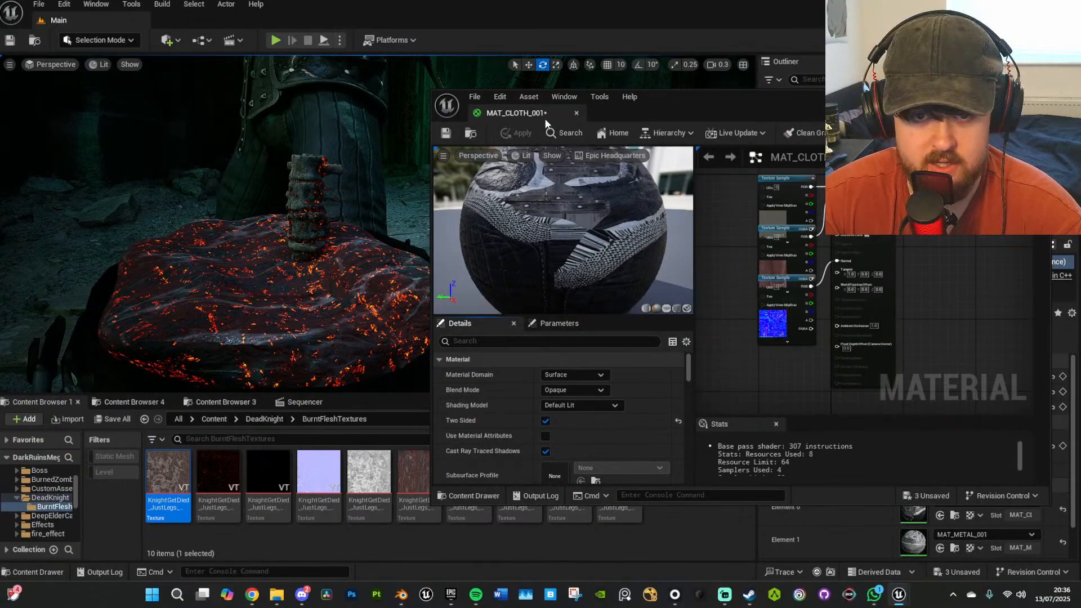
{"action": "left_click", "coordinate": [577, 114]}
{"action": "left_click", "coordinate": [39, 4]}
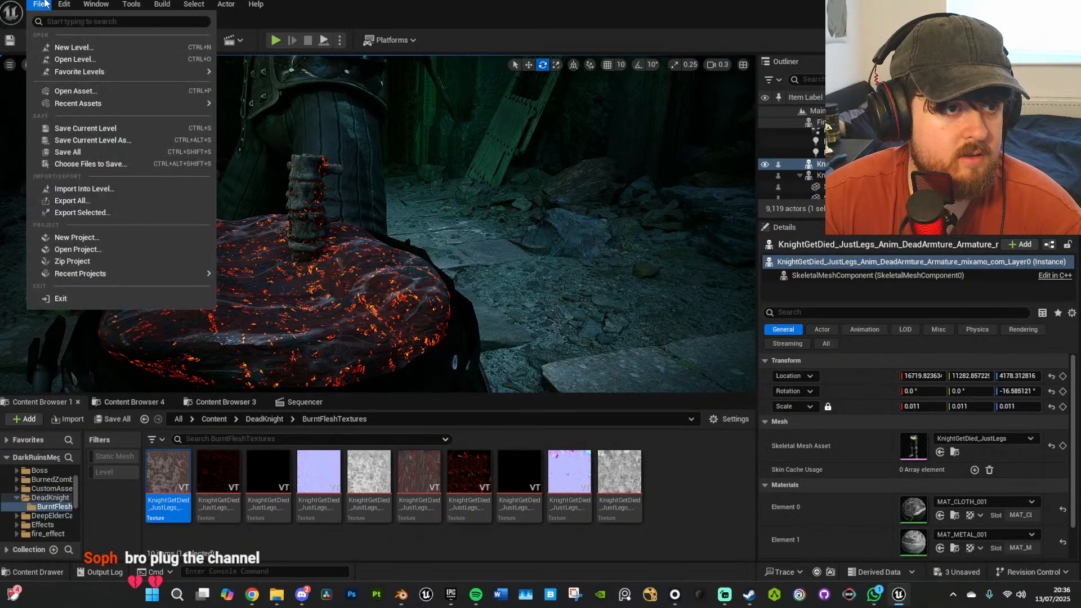
{"action": "left_click", "coordinate": [76, 150]}
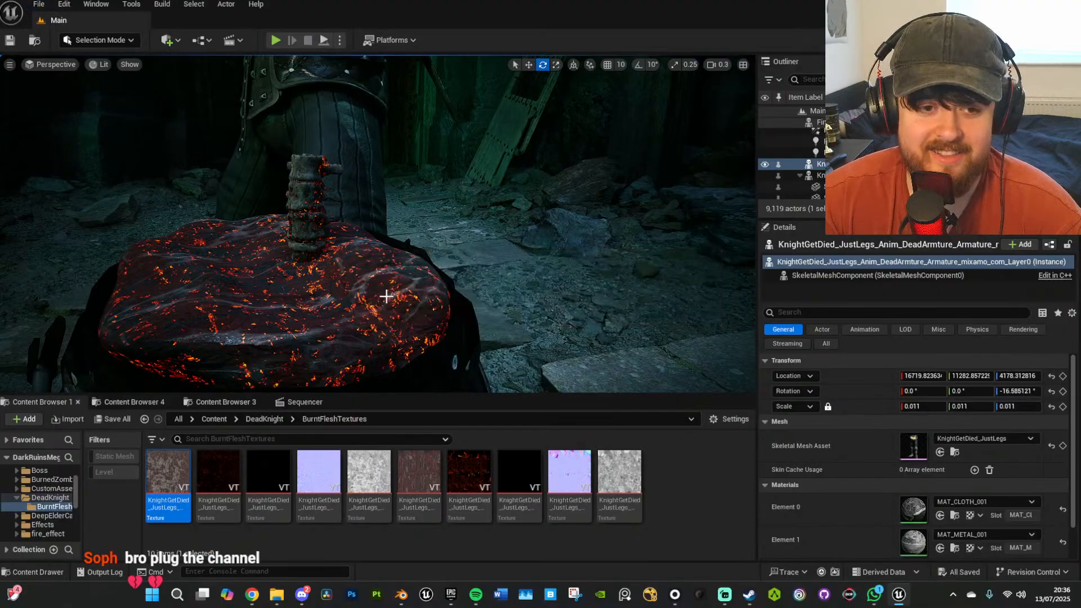
Play the boss-fight sequence from the start of the KnightGetDied_JustLegs clip to review the severed legs' death animation.
{"action": "mouse_move", "coordinate": [256, 597]}
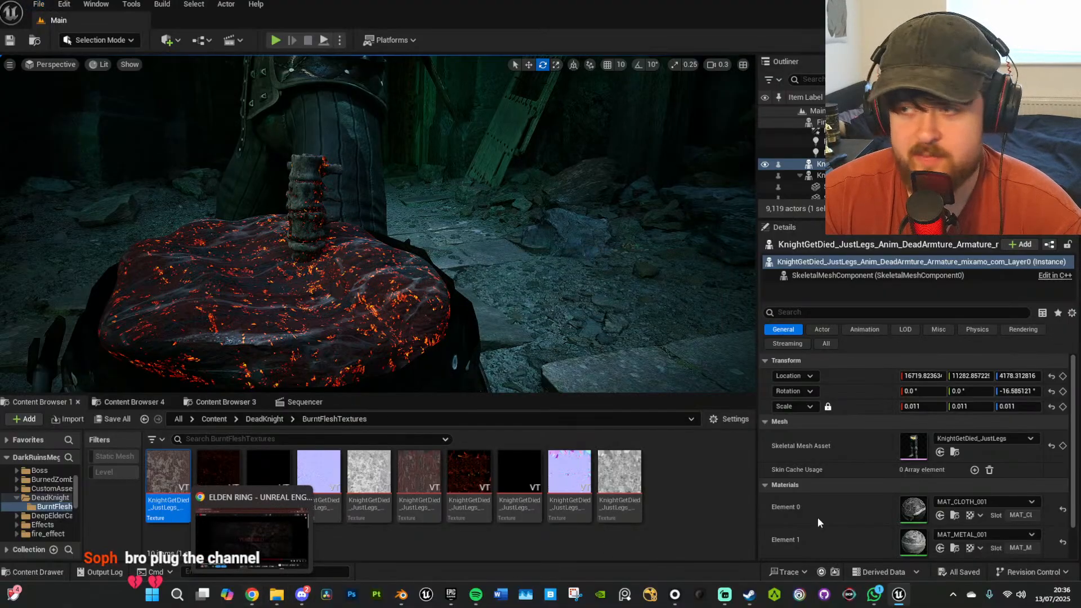
{"action": "key", "text": "s"}
{"action": "right_click_drag", "start_coordinate": [620, 320], "coordinate": [422, 406]}
{"action": "key", "text": "w"}
{"action": "key", "text": "w"}
{"action": "key", "text": "s"}
{"action": "left_click", "coordinate": [306, 403]}
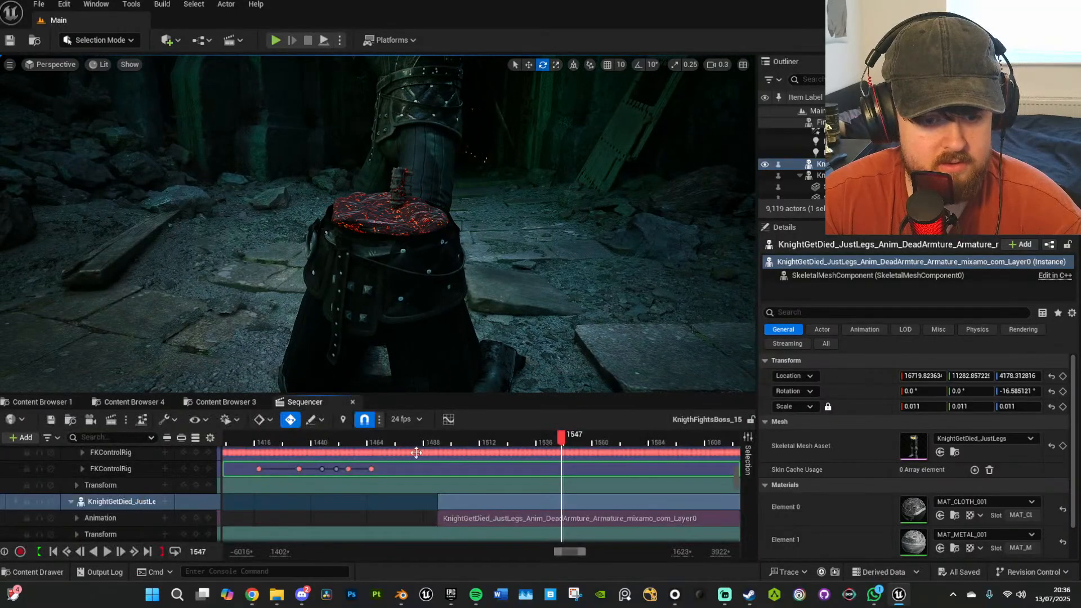
{"action": "left_click", "coordinate": [439, 440]}
{"action": "key", "text": "space"}
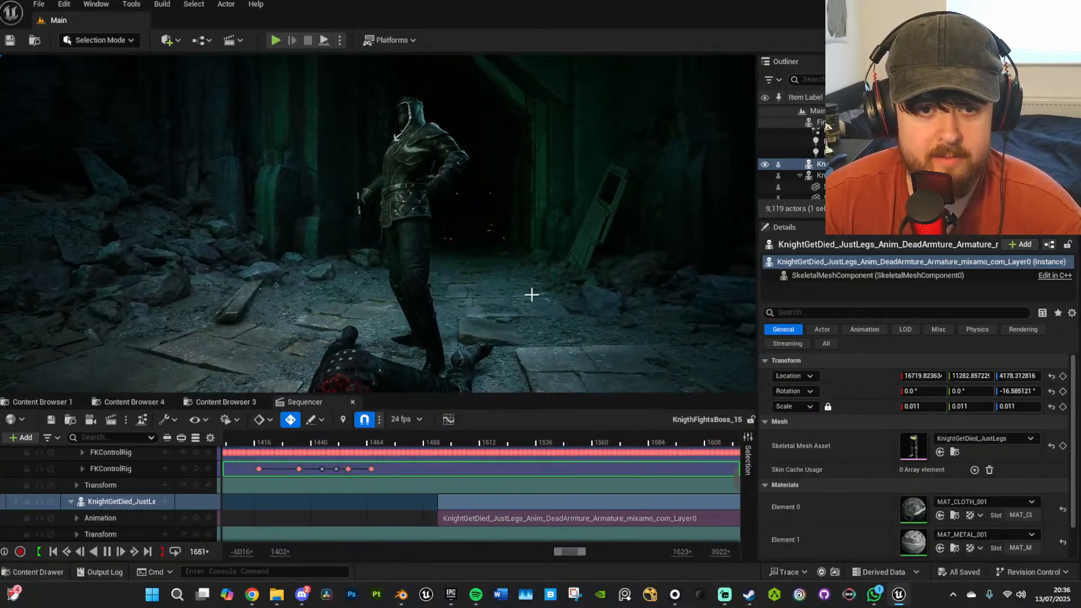
{"action": "left_click", "coordinate": [448, 437]}
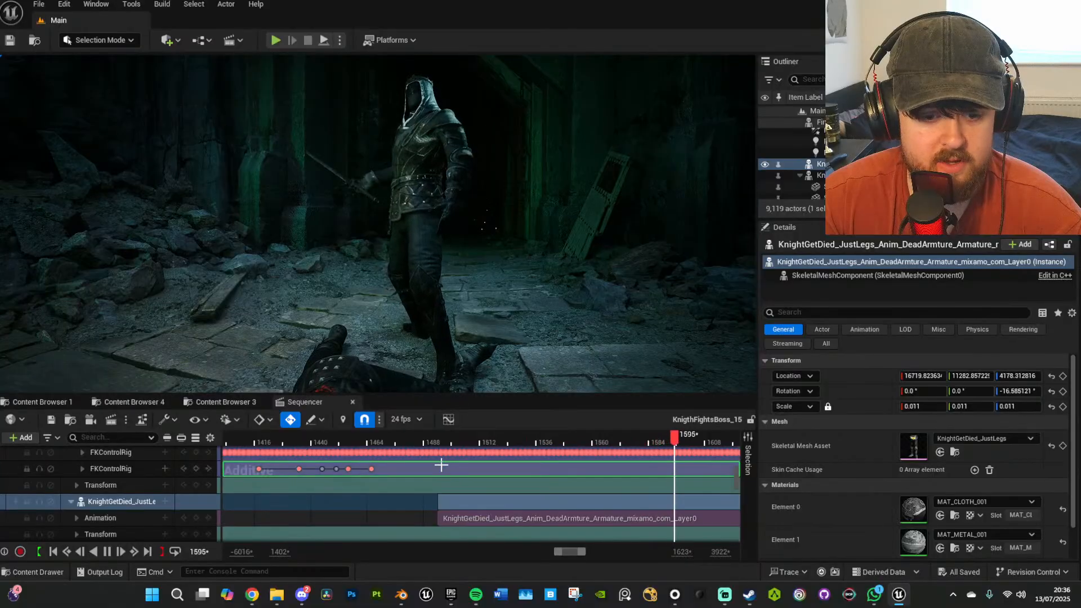
{"action": "left_click", "coordinate": [438, 437]}
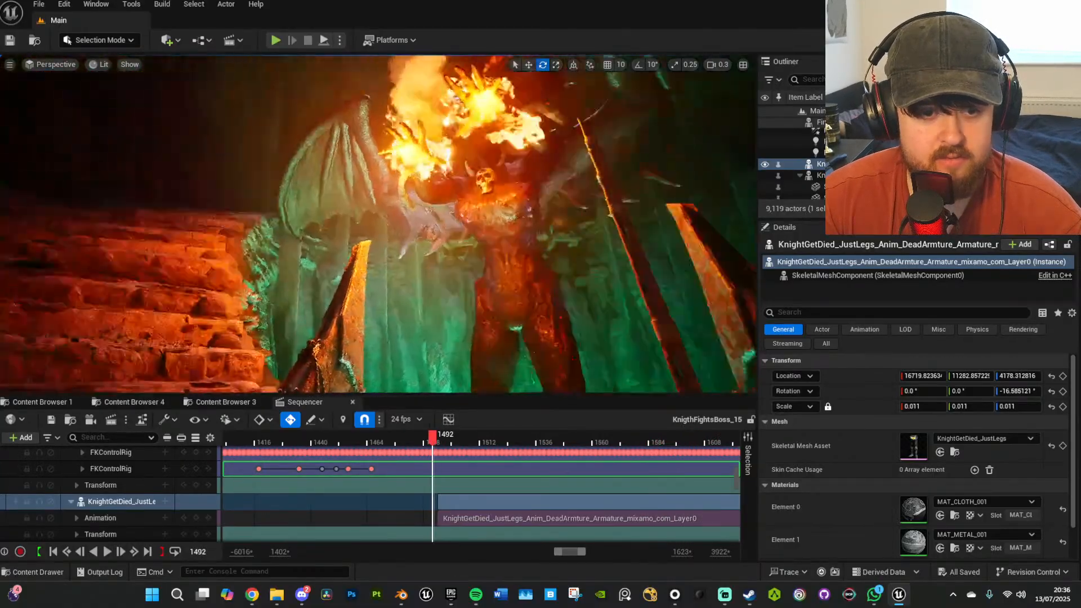
Play the boss-fight sequence from well before the legs clip to review the winged boss's fire animation.
{"action": "right_click_drag", "start_coordinate": [378, 224], "coordinate": [427, 208]}
{"action": "scroll", "coordinate": [378, 223], "scroll_direction": "up", "scroll_amount": 3}
{"action": "scroll", "coordinate": [495, 499], "scroll_direction": "down", "scroll_amount": 8}
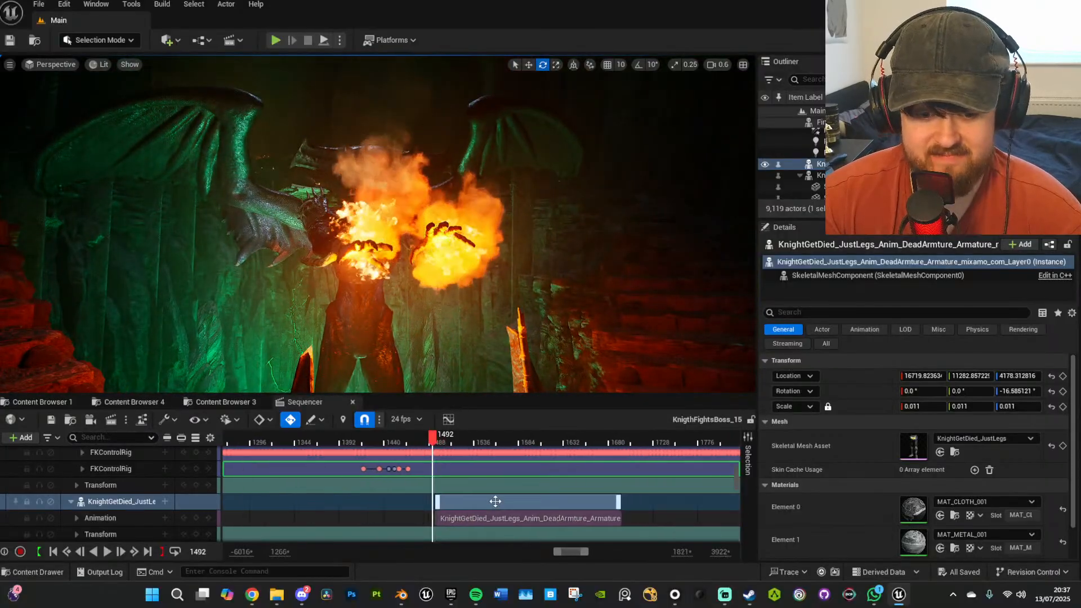
{"action": "scroll", "coordinate": [443, 471], "scroll_direction": "down", "scroll_amount": 1}
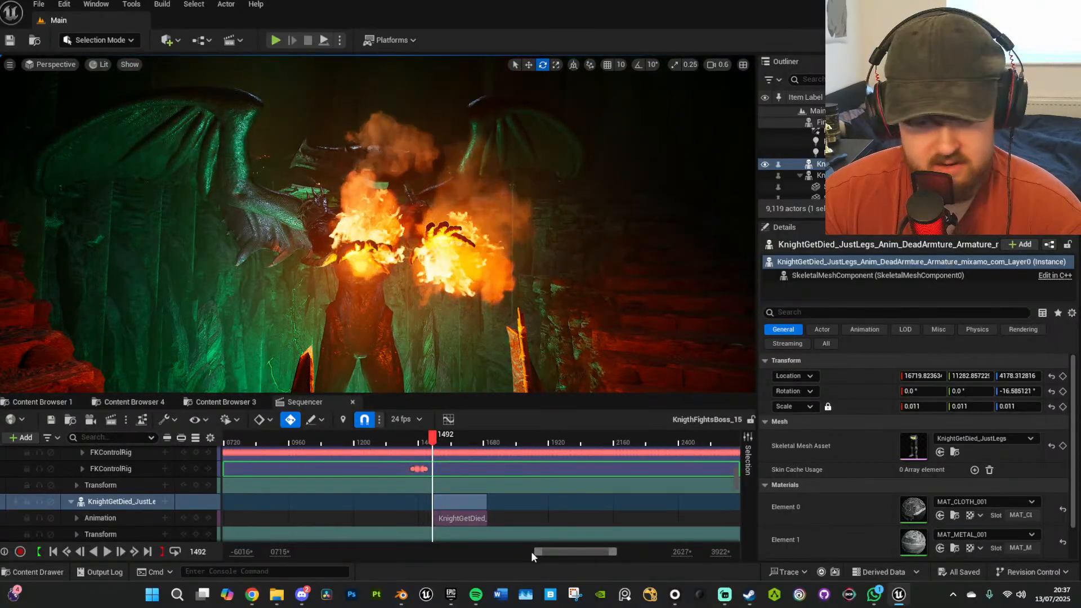
{"action": "left_click_drag", "start_coordinate": [534, 553], "coordinate": [506, 552]}
{"action": "left_click", "coordinate": [401, 442]}
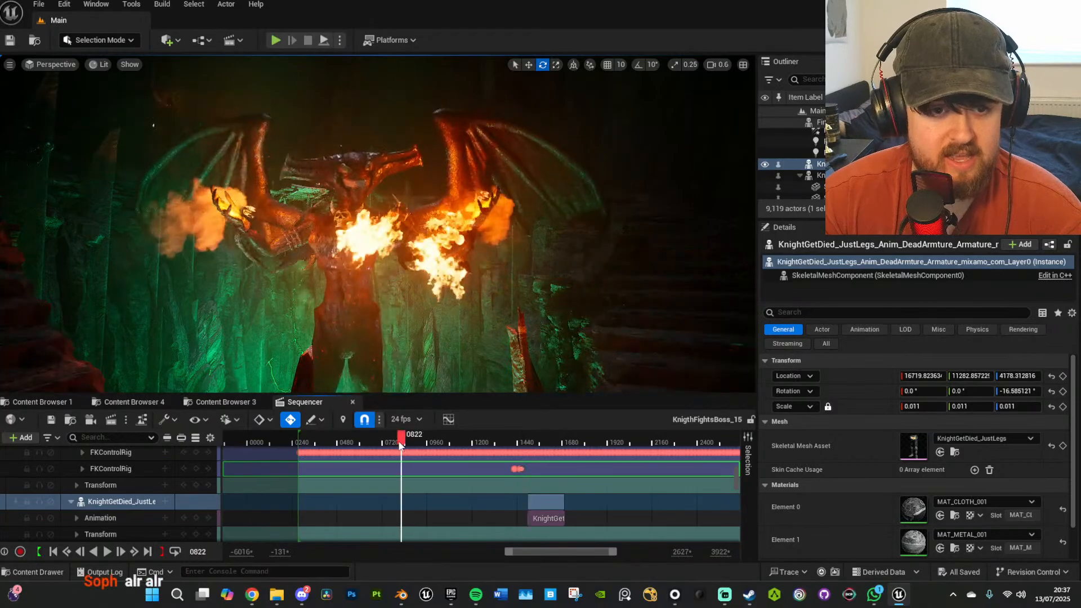
{"action": "right_click_drag", "start_coordinate": [377, 225], "coordinate": [318, 209]}
{"action": "left_click", "coordinate": [342, 437]}
{"action": "key", "text": "space"}
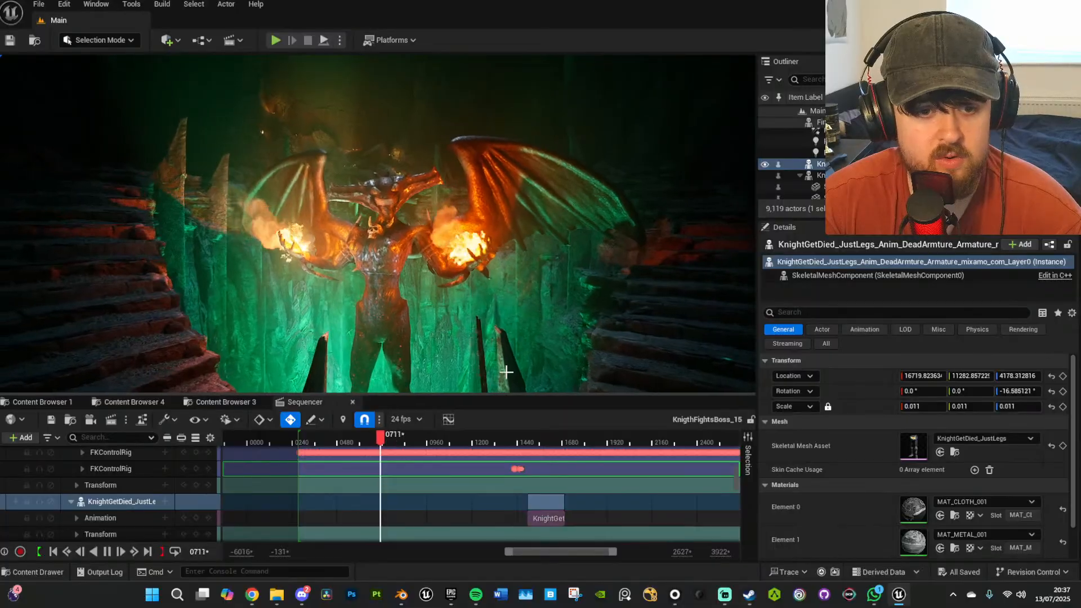
Place the playhead at frame 738, check the winged boss in the scene, and save all modified assets.
{"action": "left_click", "coordinate": [385, 441]}
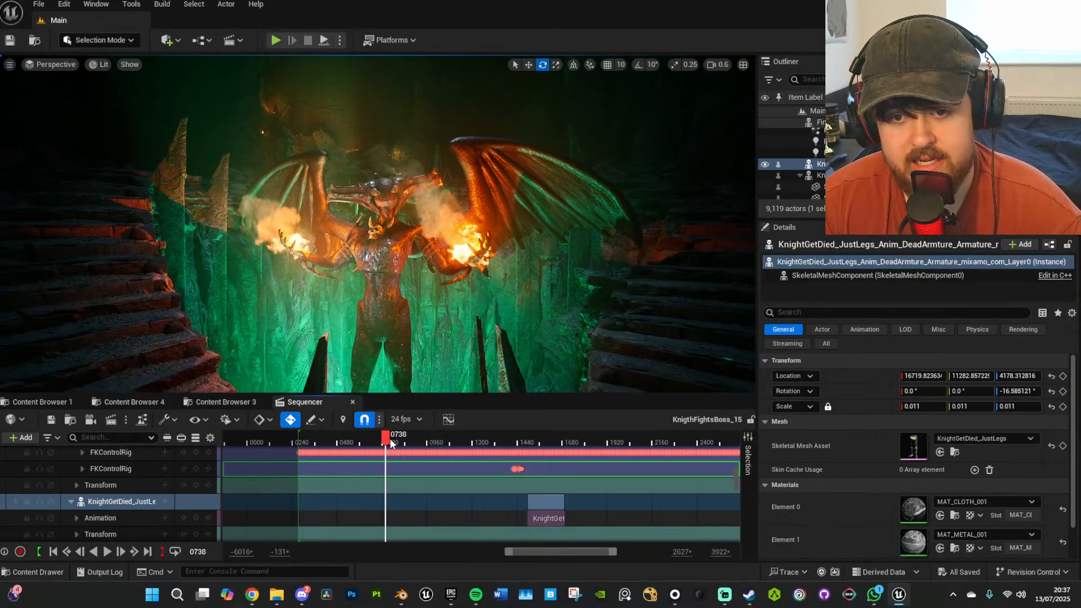
{"action": "mouse_move", "coordinate": [633, 319]}
{"action": "right_mouse_down"}
{"action": "mouse_move", "coordinate": [642, 405]}
{"action": "mouse_move", "coordinate": [630, 214]}
{"action": "mouse_move", "coordinate": [630, 349]}
{"action": "mouse_move", "coordinate": [635, 333]}
{"action": "right_mouse_up"}
{"action": "key", "text": "w"}
{"action": "key", "text": "s"}
{"action": "key", "text": "w"}
{"action": "left_click", "coordinate": [38, 4]}
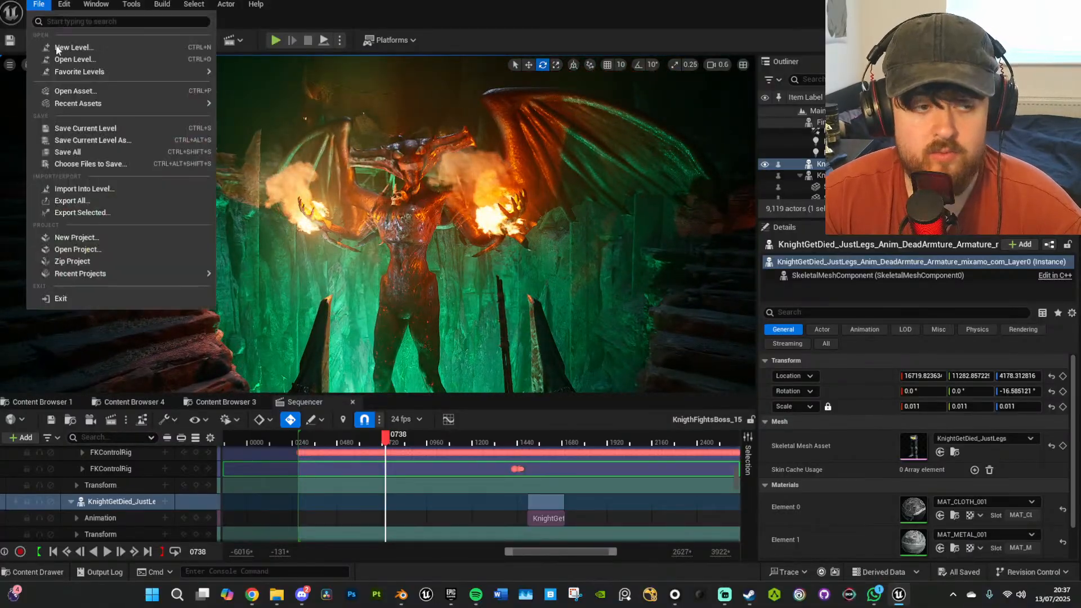
{"action": "left_click", "coordinate": [78, 155]}
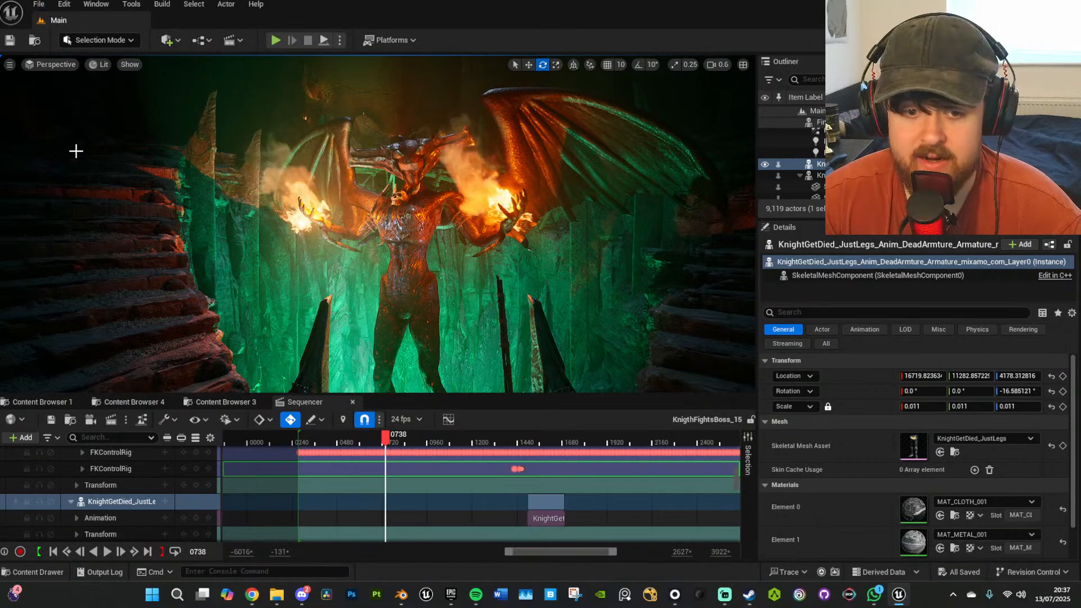